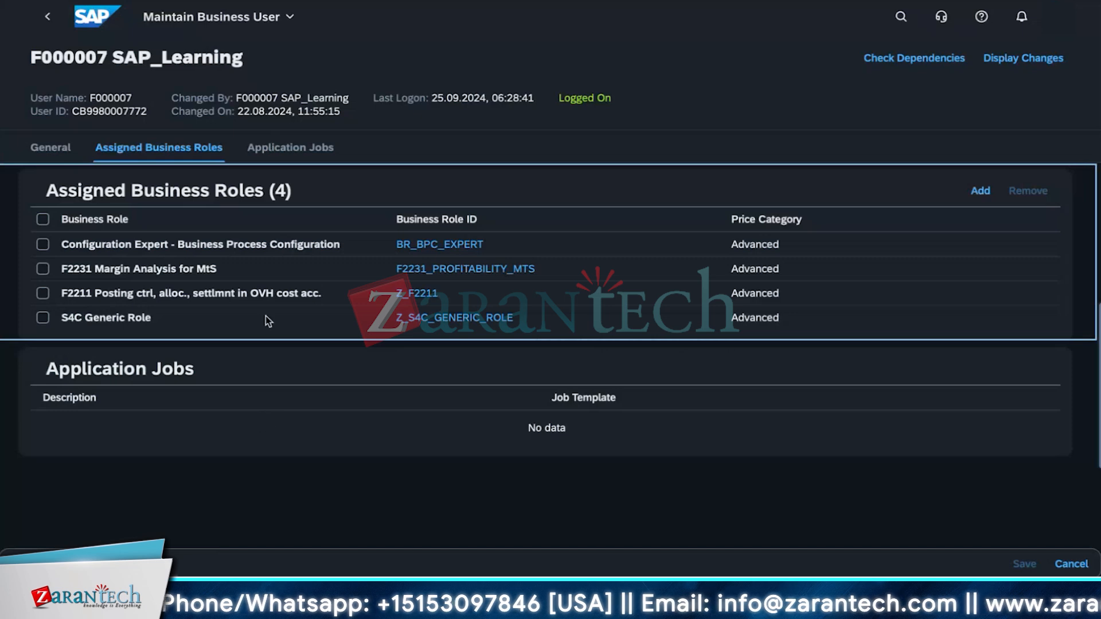
pyautogui.click(899, 18)
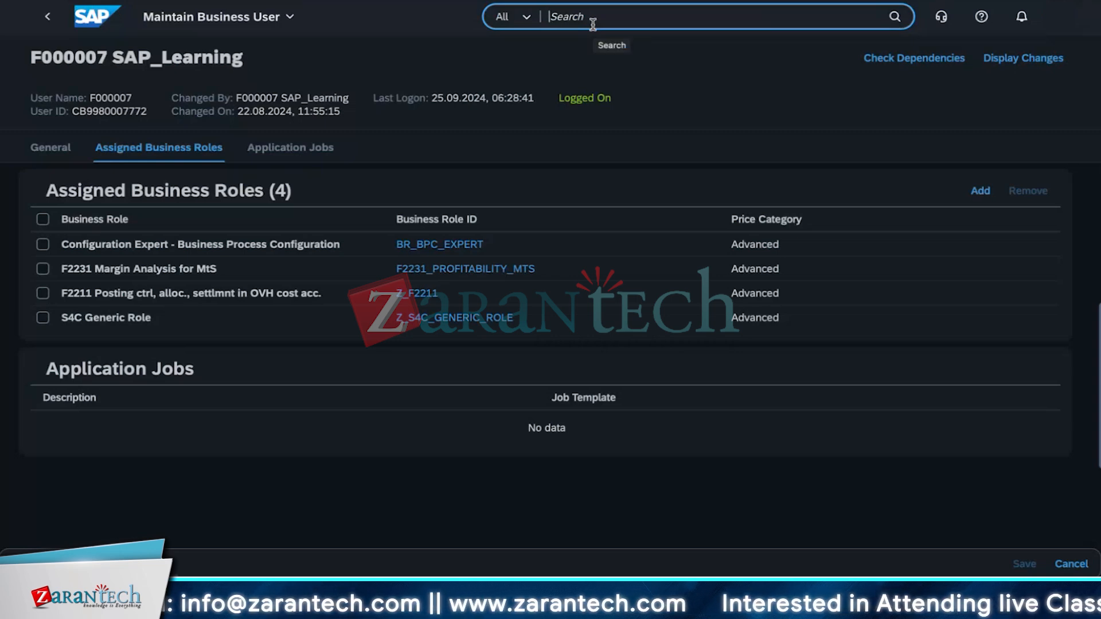
pyautogui.write('Financ')
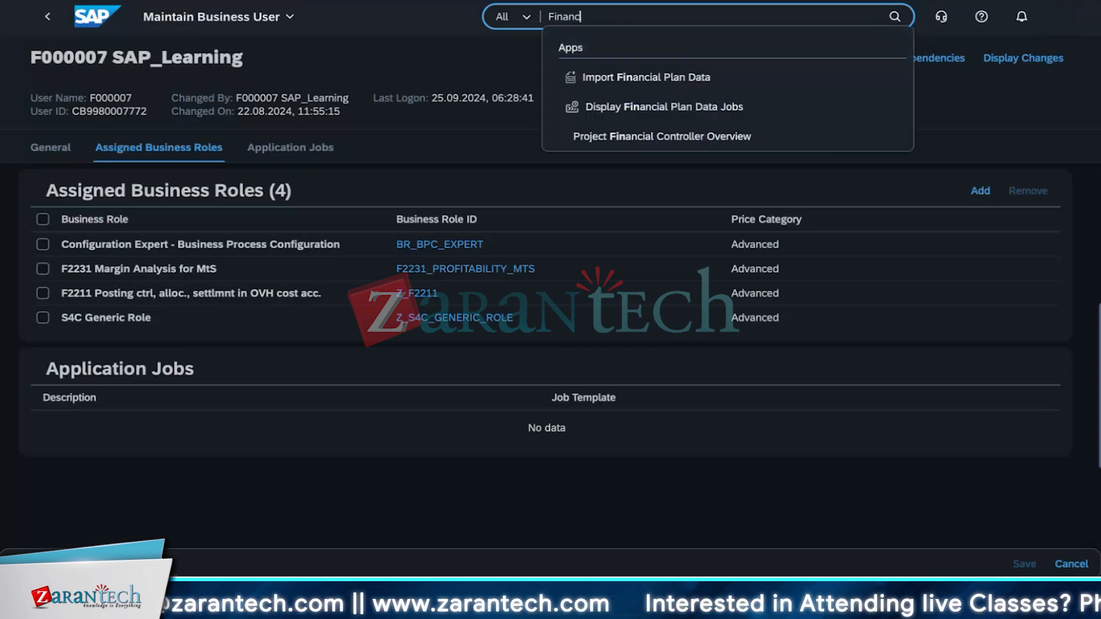
pyautogui.press('BackSpace')
pyautogui.press('BackSpace')
pyautogui.press('BackSpace')
pyautogui.press('BackSpace')
pyautogui.press('BackSpace')
pyautogui.press('BackSpace')
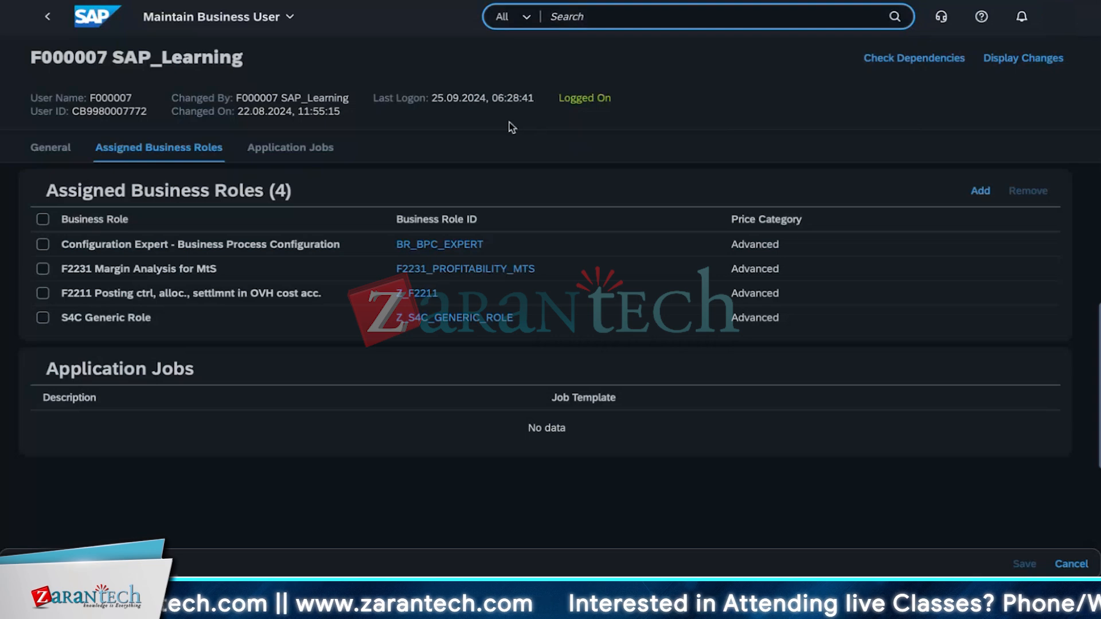
# Step: Add the Financial Statements Reporting business role to the user, searching the role list for 'statement' and applying the selection
pyautogui.click(993, 195)
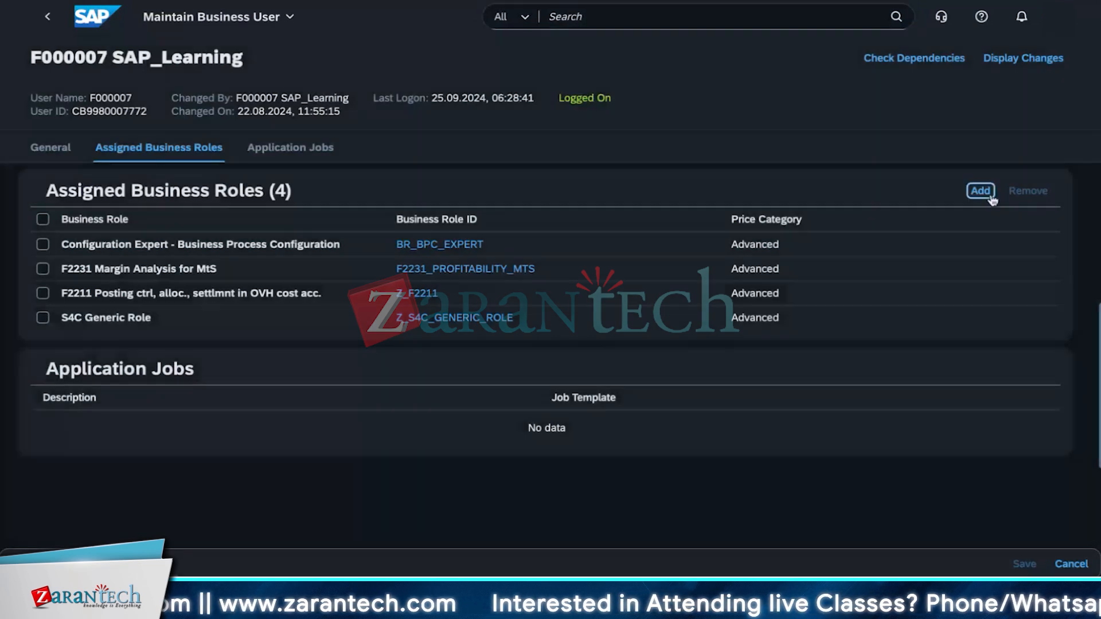
pyautogui.write('fi')
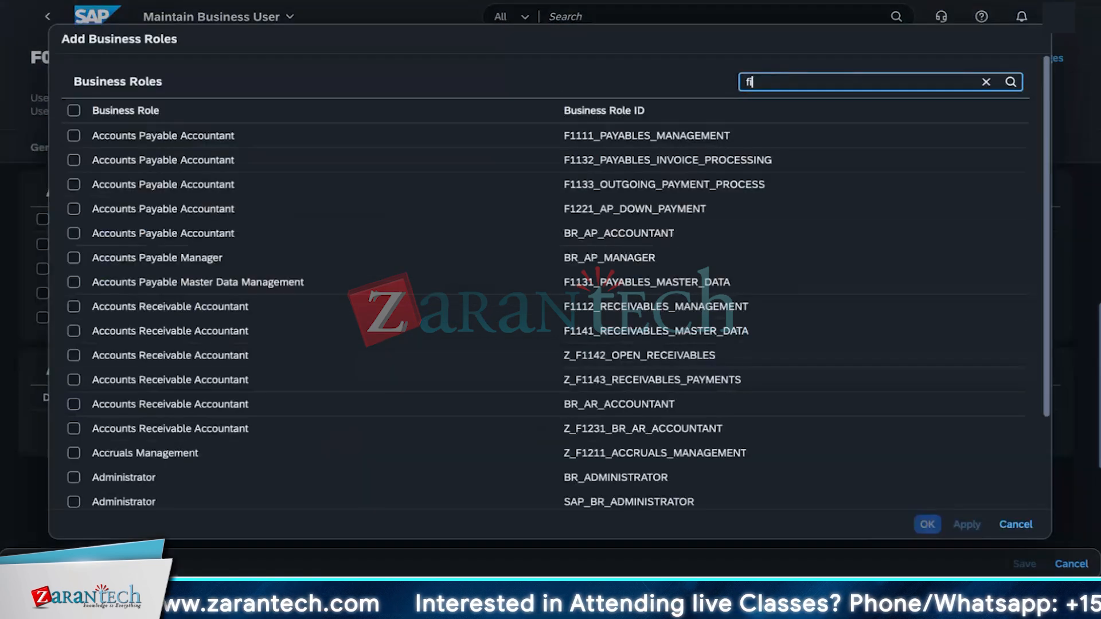
pyautogui.write('nancial')
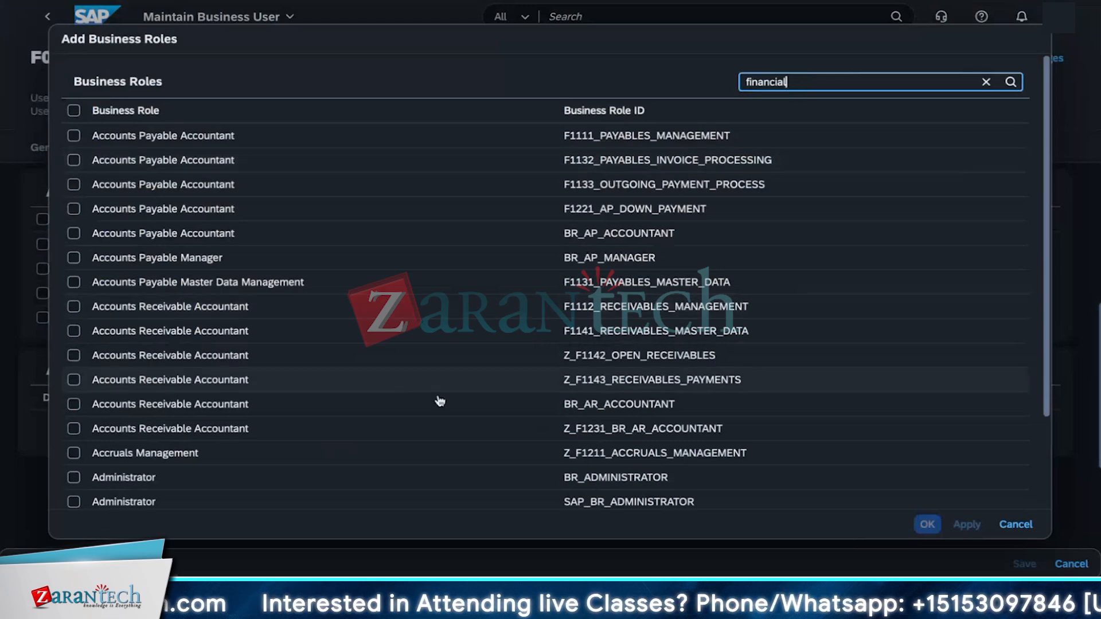
pyautogui.scroll(-3, 504, 390)
pyautogui.scroll(-4, 504, 391)
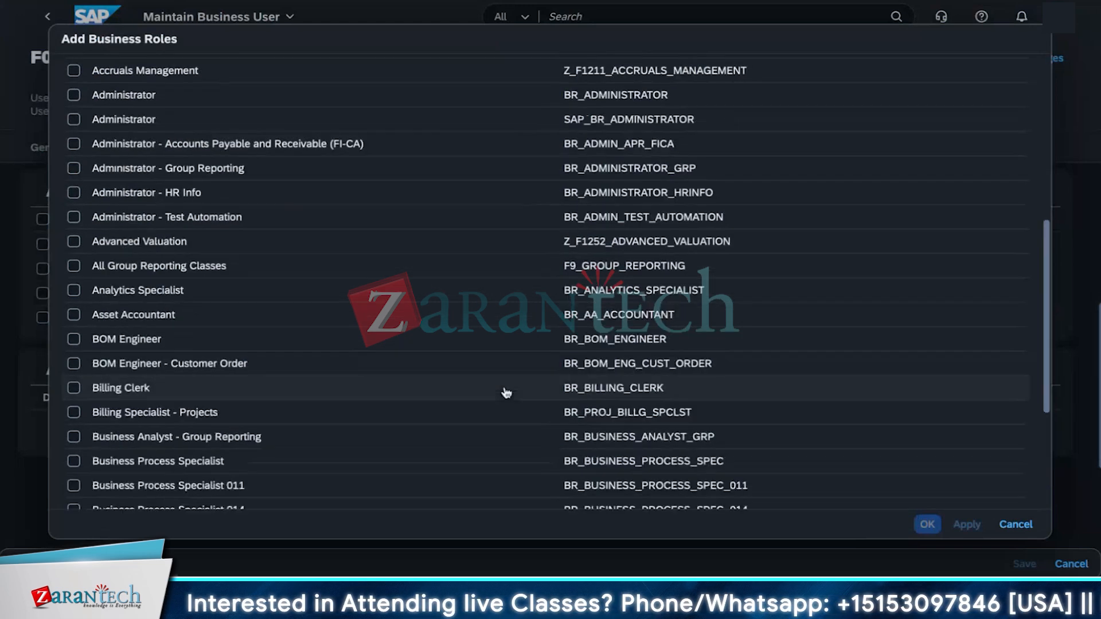
pyautogui.scroll(7, 510, 387)
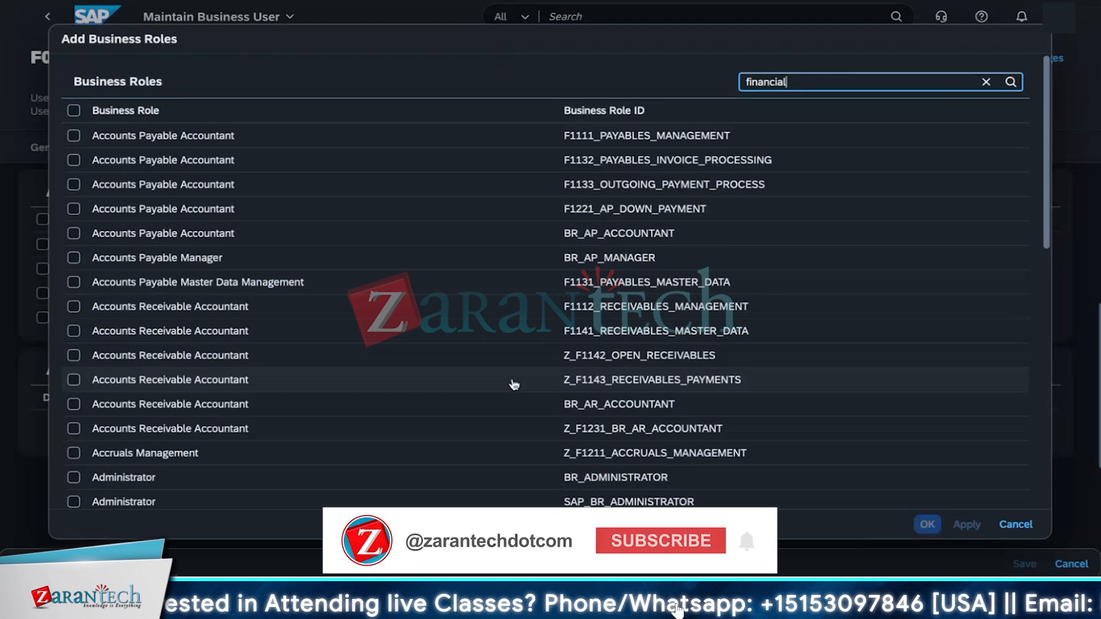
pyautogui.hotkey('ctrl', 'a')
pyautogui.write('statement')
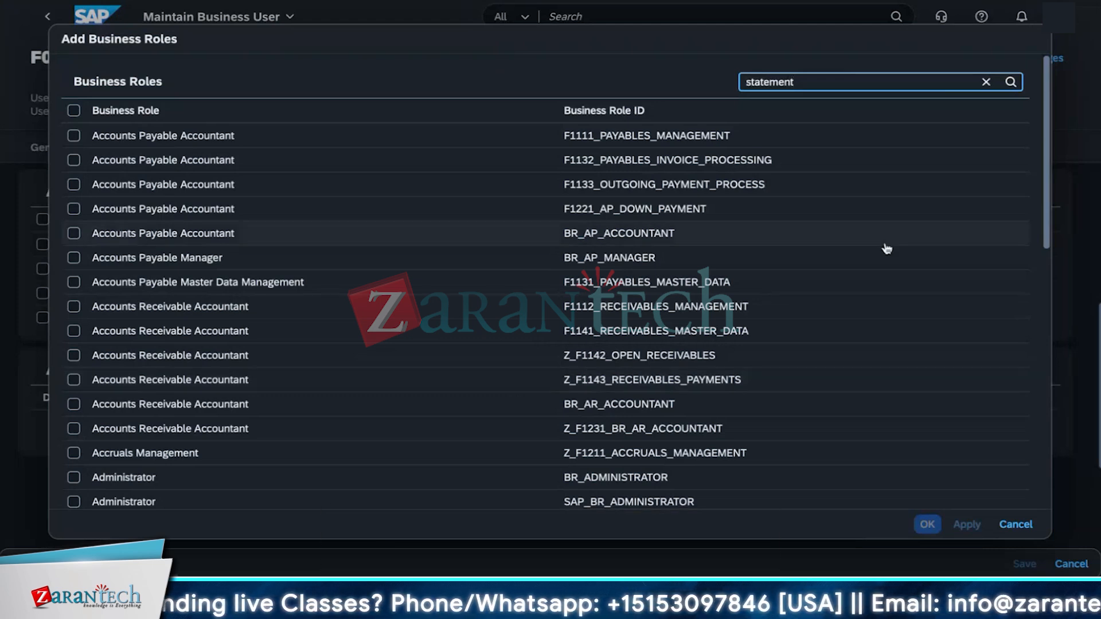
pyautogui.click(1010, 83)
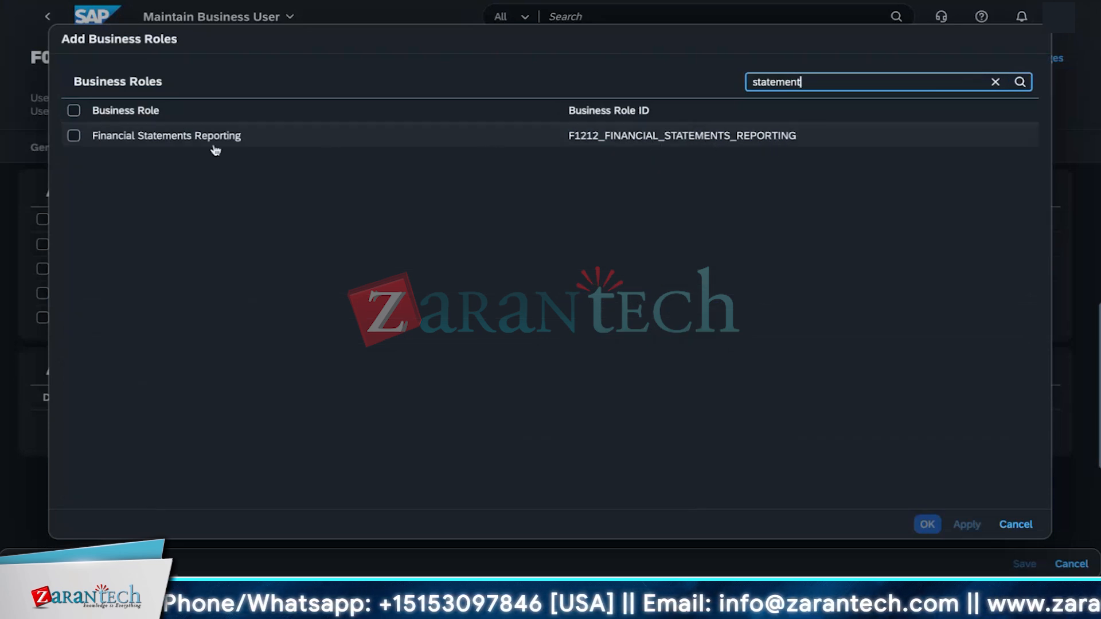
pyautogui.click(286, 146)
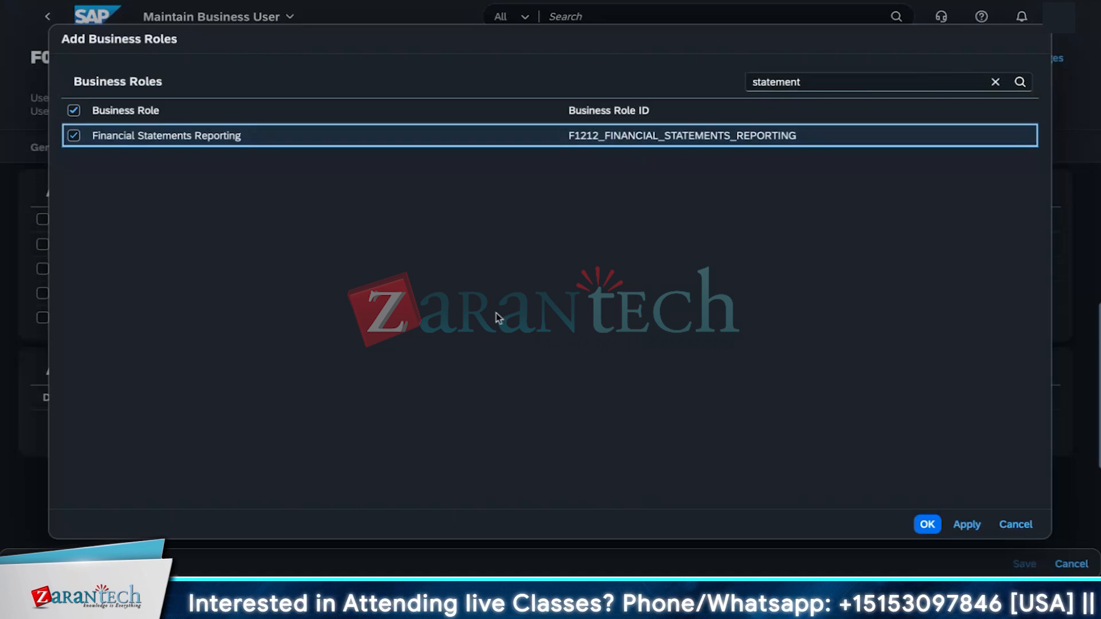
pyautogui.click(966, 524)
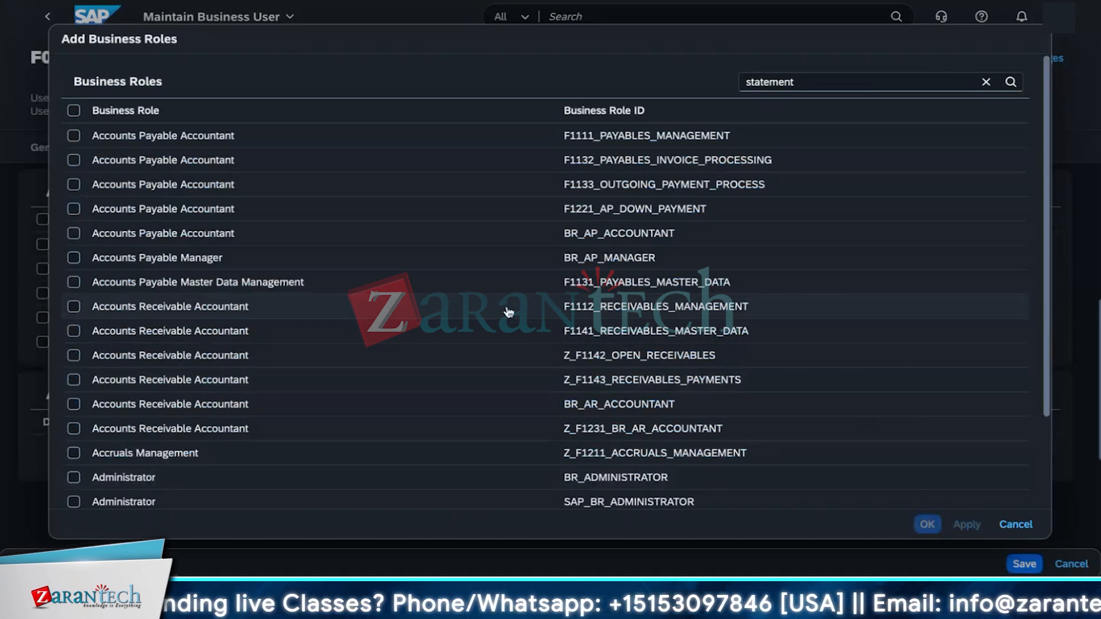
# Step: Close the Add Business Roles dialog and save the user's updated business role assignments
pyautogui.scroll(-3, 815, 358)
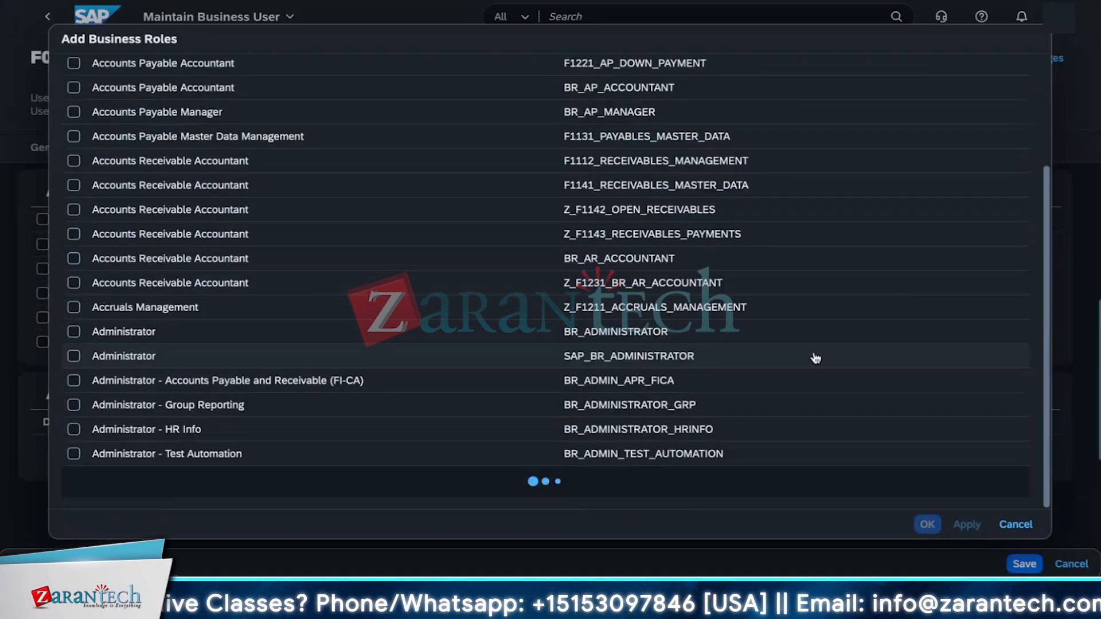
pyautogui.scroll(-3, 815, 358)
pyautogui.scroll(10, 726, 205)
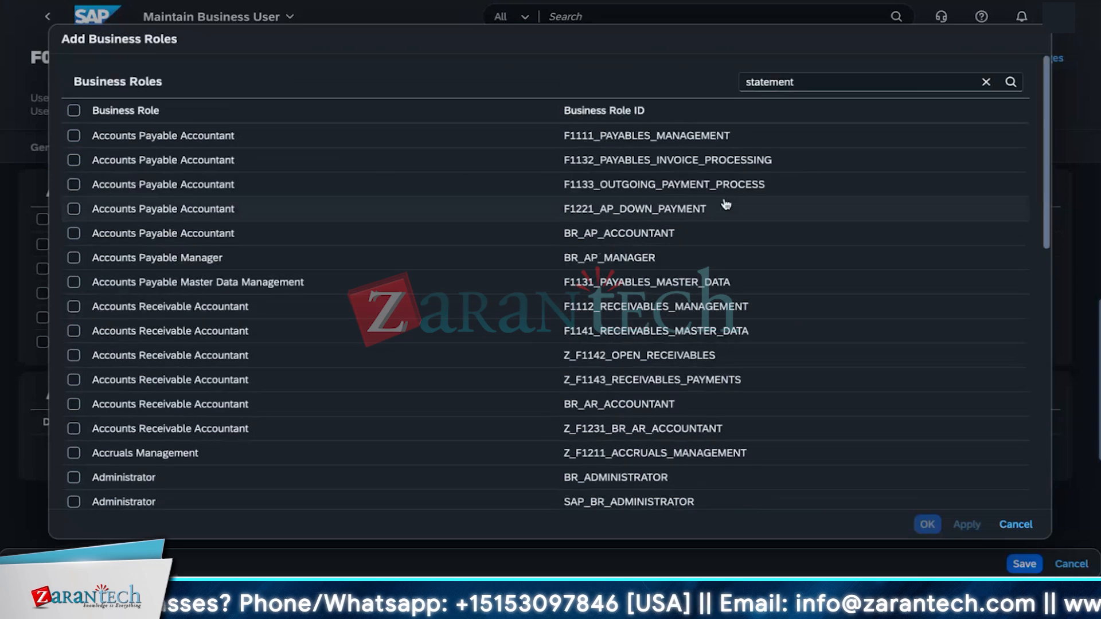
pyautogui.click(1016, 524)
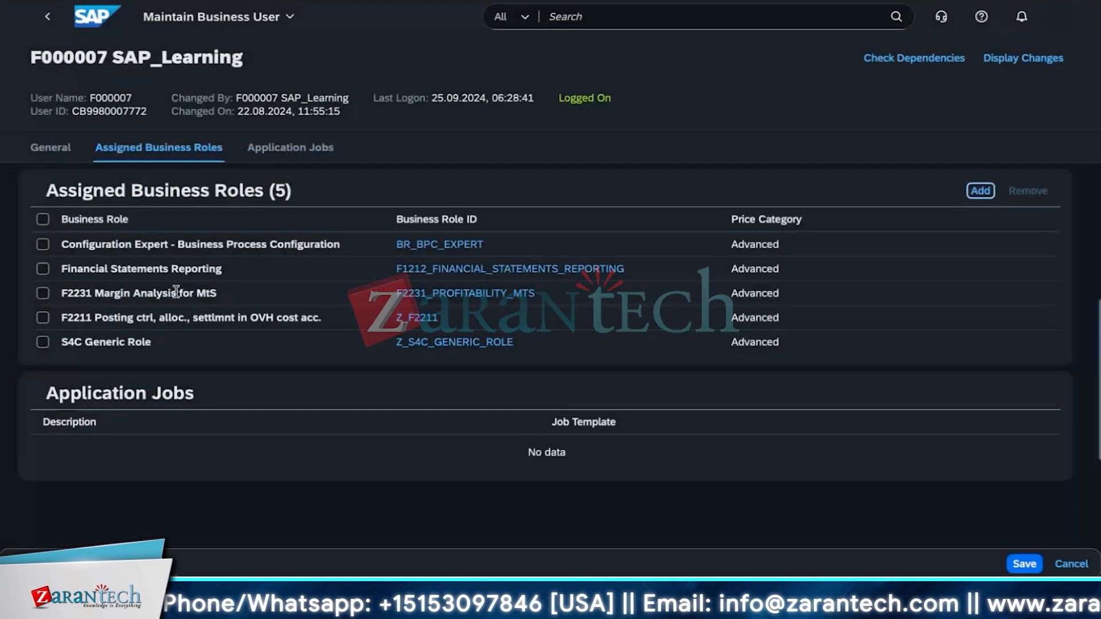
pyautogui.click(1029, 569)
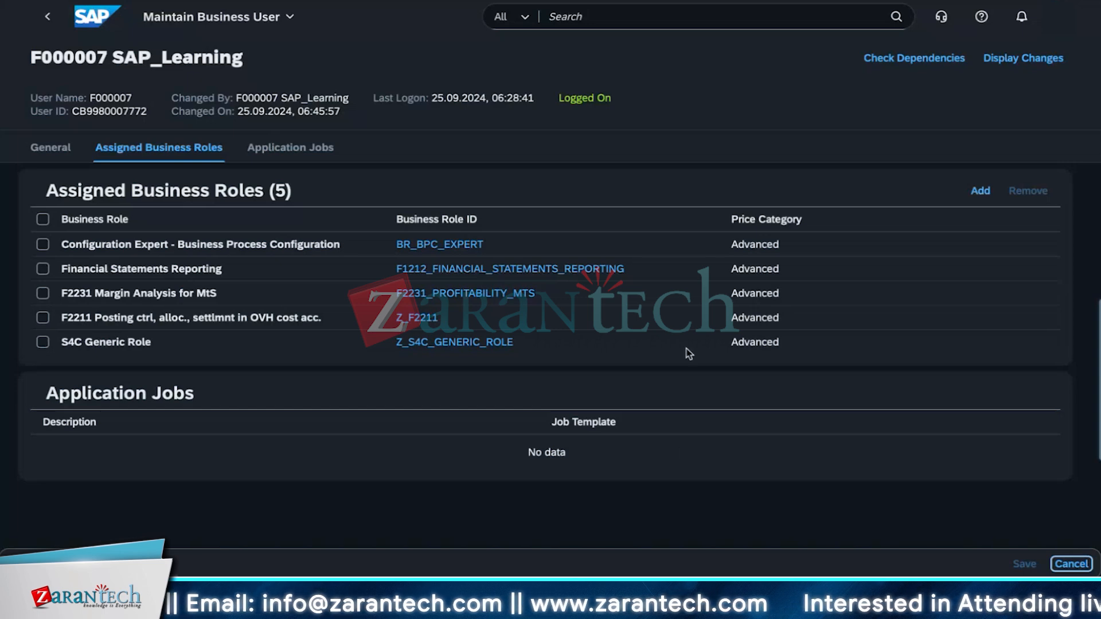
# Step: Navigate away from the Maintain Business User app through the app navigation menu
pyautogui.click(284, 20)
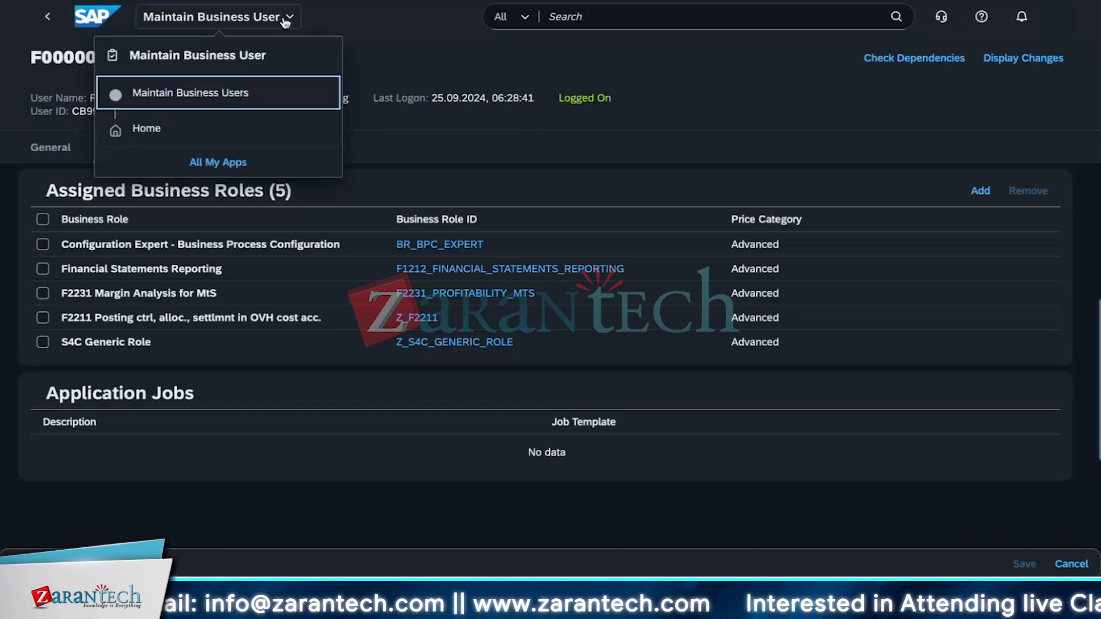
pyautogui.click(193, 125)
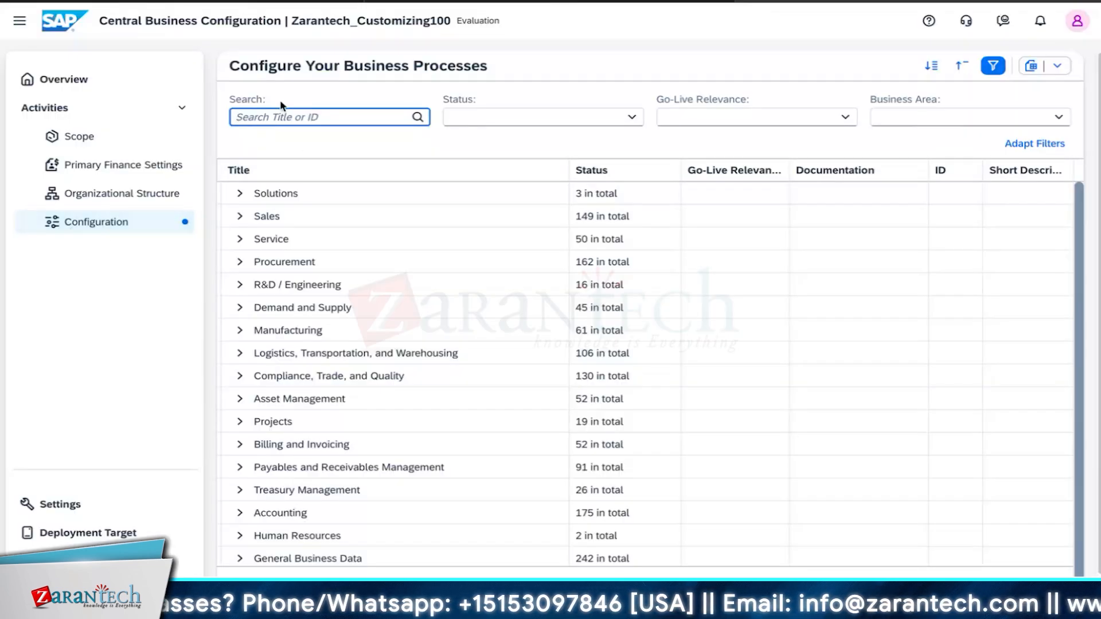
# Step: Search the business process configuration activities for 'financial'
pyautogui.write('finan')
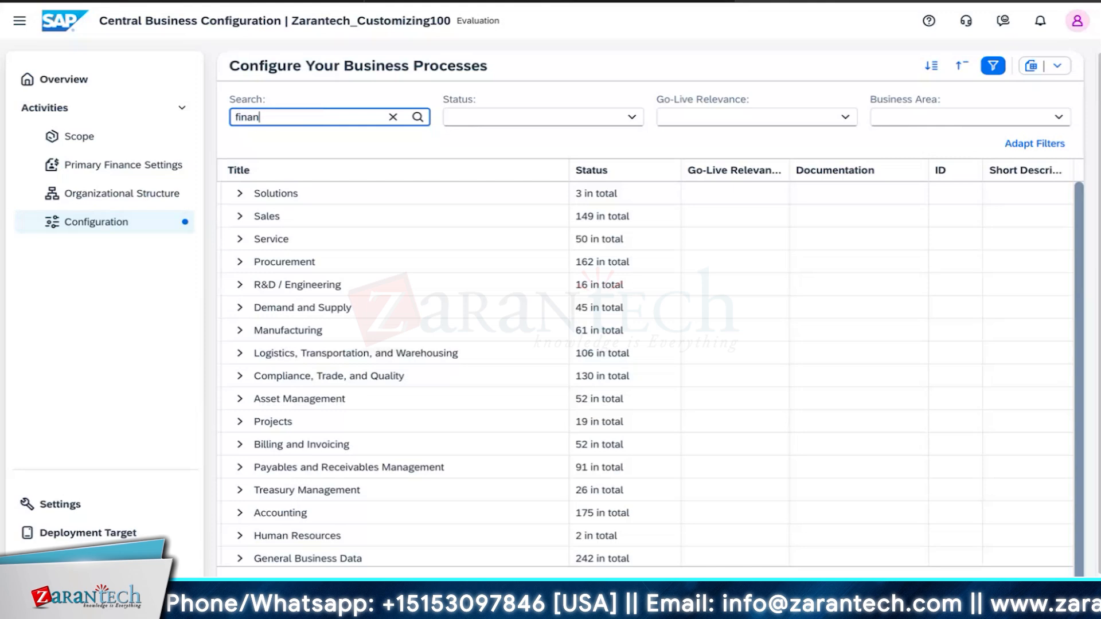
pyautogui.write('ci')
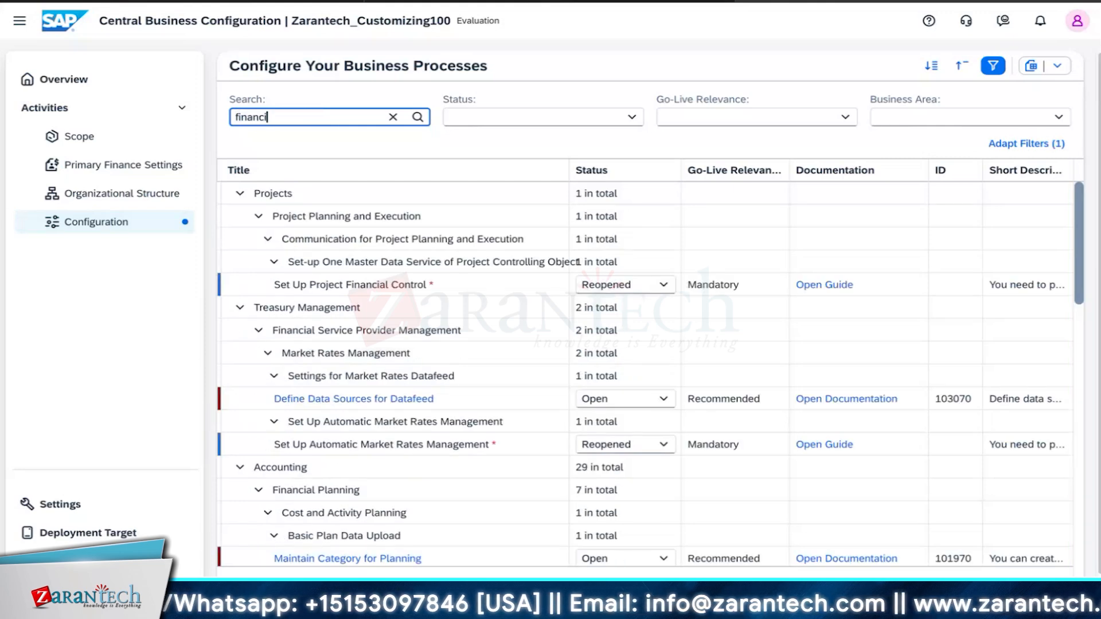
pyautogui.write('al')
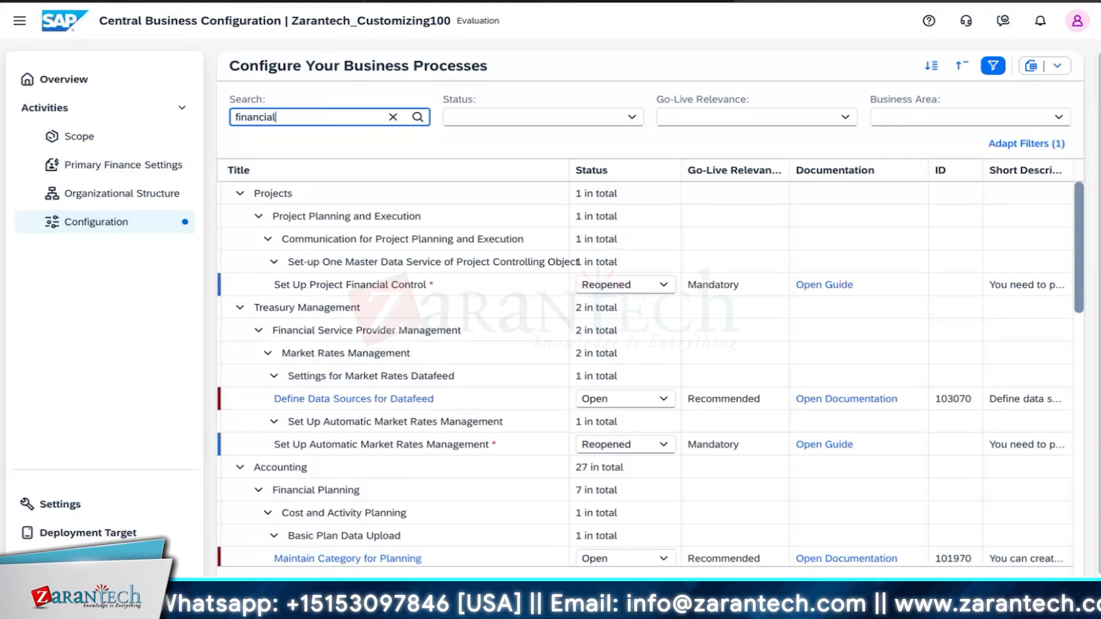
pyautogui.click(418, 118)
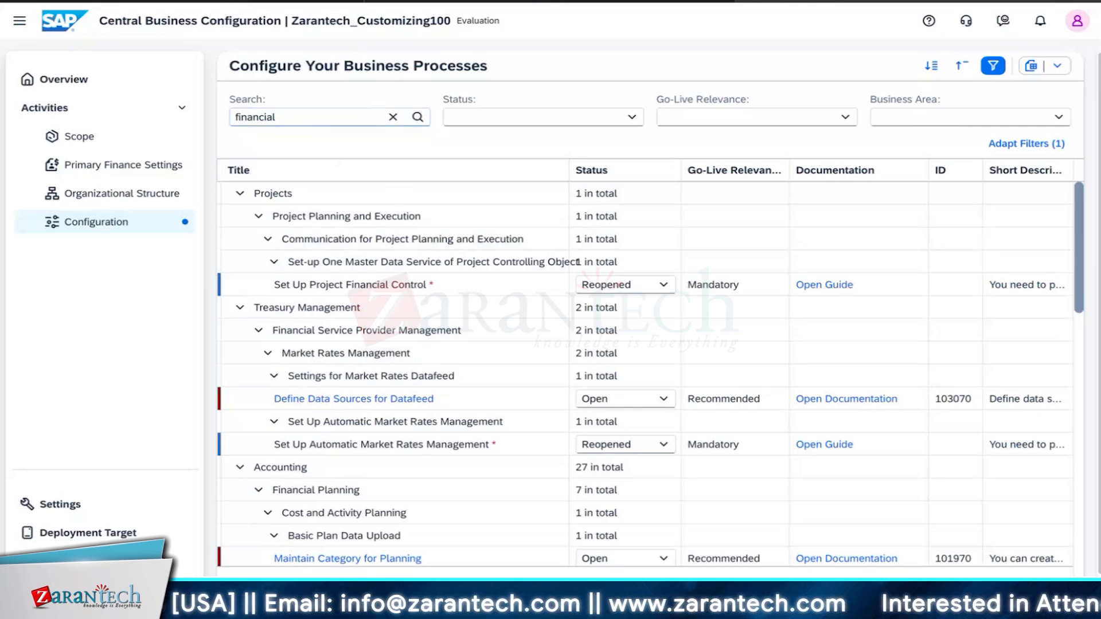
pyautogui.press('super+l')
pyautogui.press('Escape')
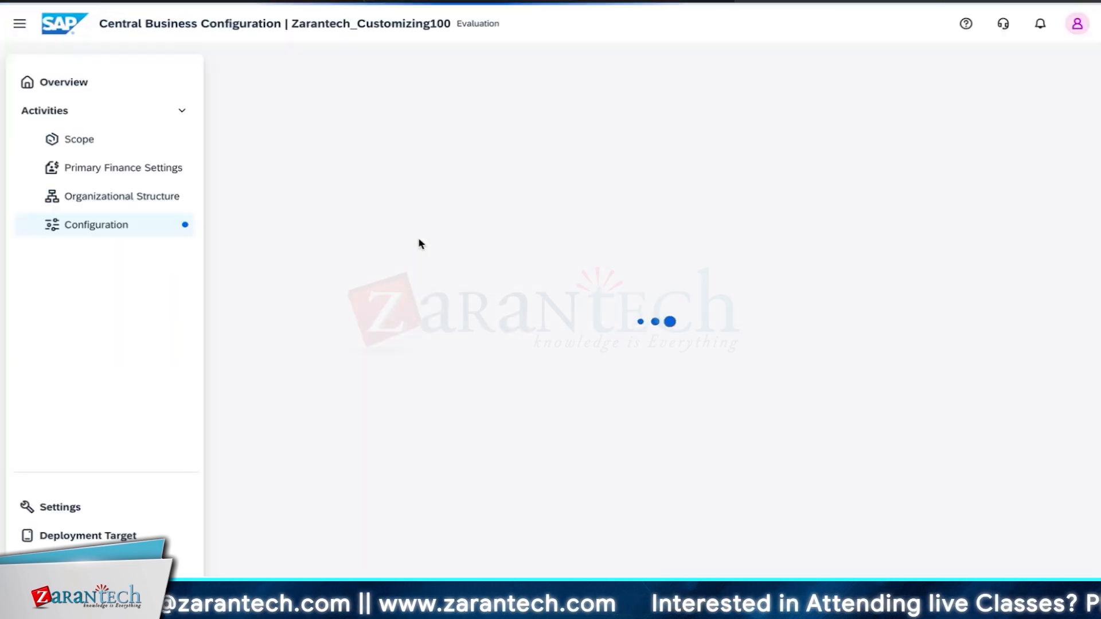
# Step: Search the reloaded configuration activity list again for 'financial'
pyautogui.click(334, 120)
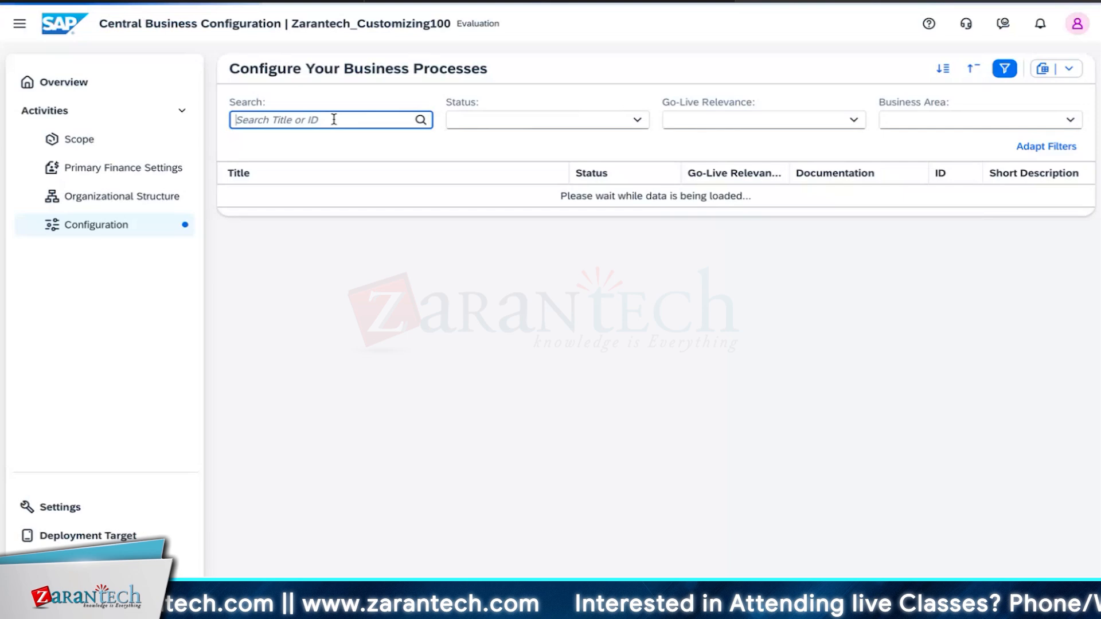
pyautogui.write('financial')
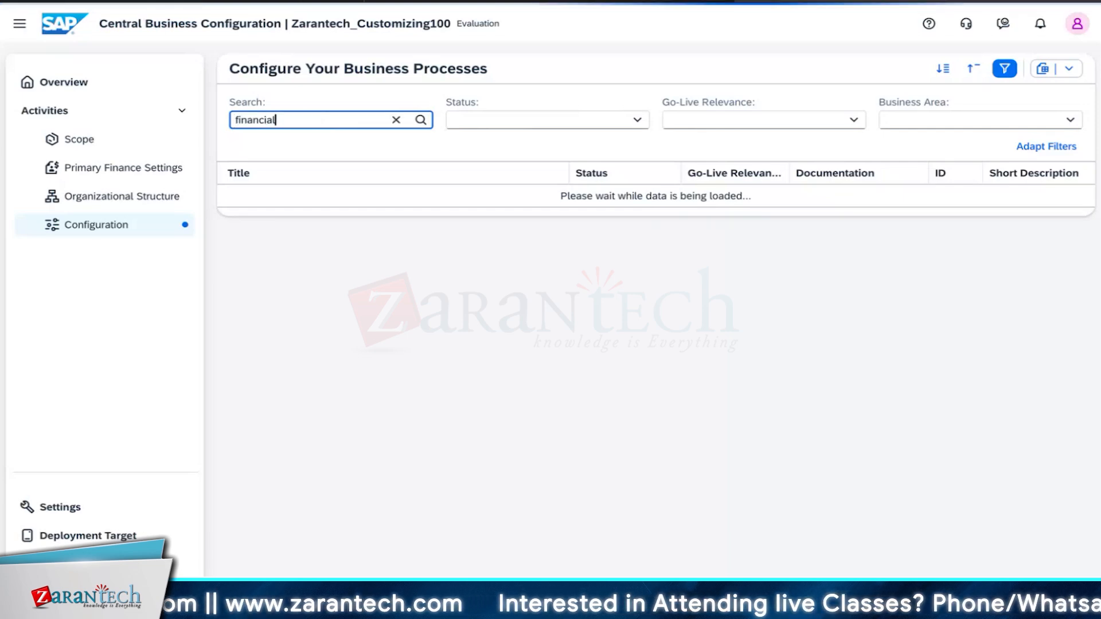
pyautogui.press('BackSpace')
pyautogui.press('BackSpace')
pyautogui.press('BackSpace')
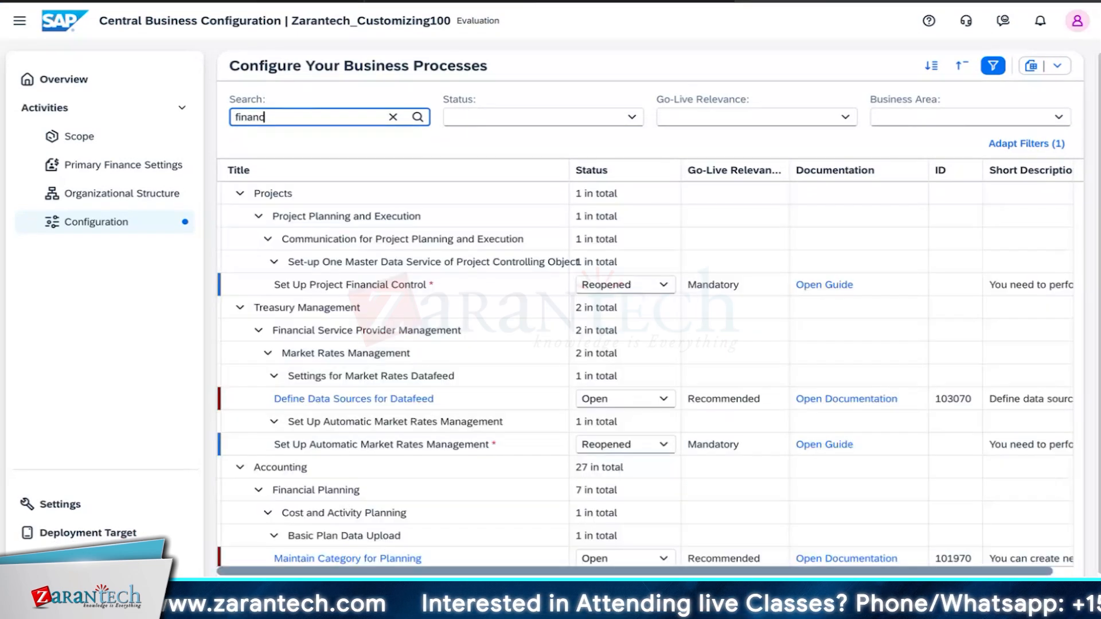
pyautogui.write('i')
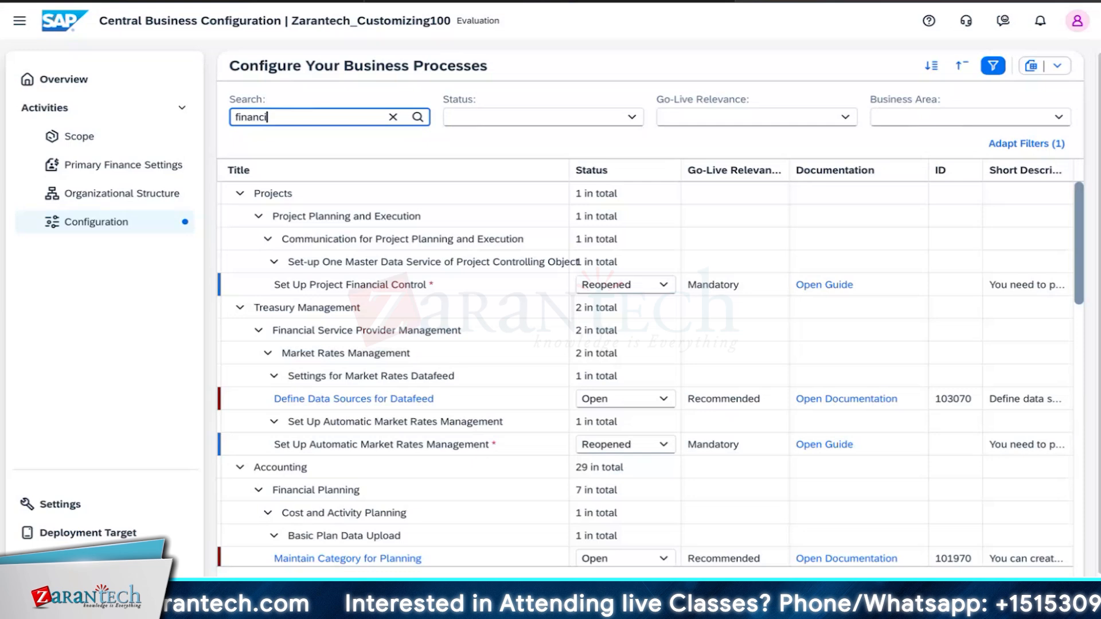
pyautogui.write('al')
# Step: Open the Define Semantic Tag Group activity under Chart of Accounts & Financial Statements
pyautogui.scroll(-10, 352, 379)
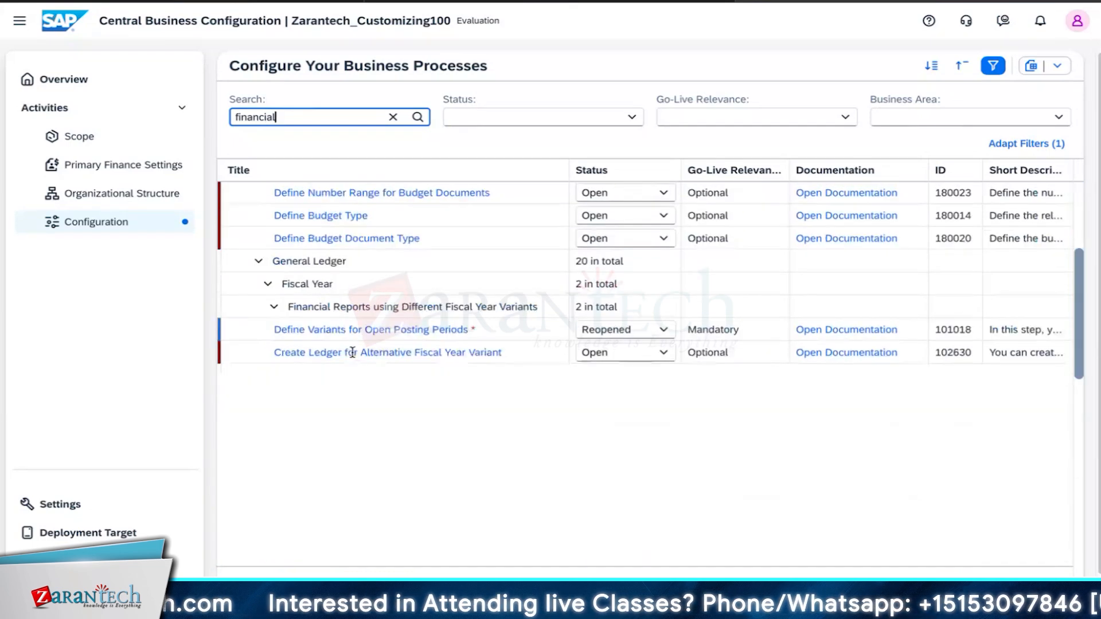
pyautogui.scroll(10, 351, 379)
pyautogui.scroll(-5, 449, 505)
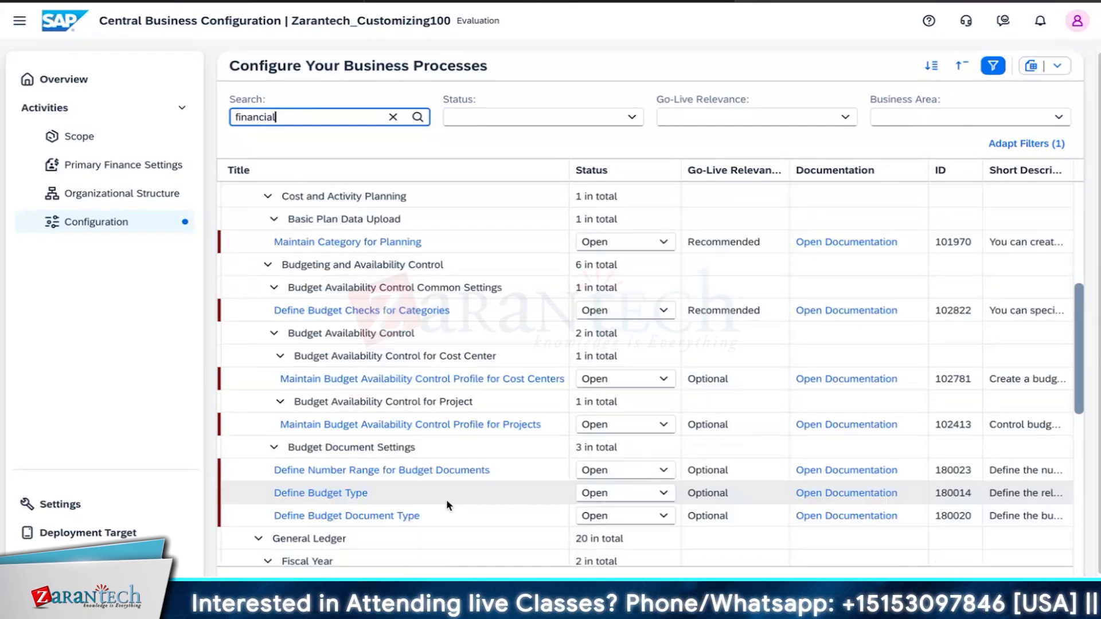
pyautogui.scroll(-7, 448, 506)
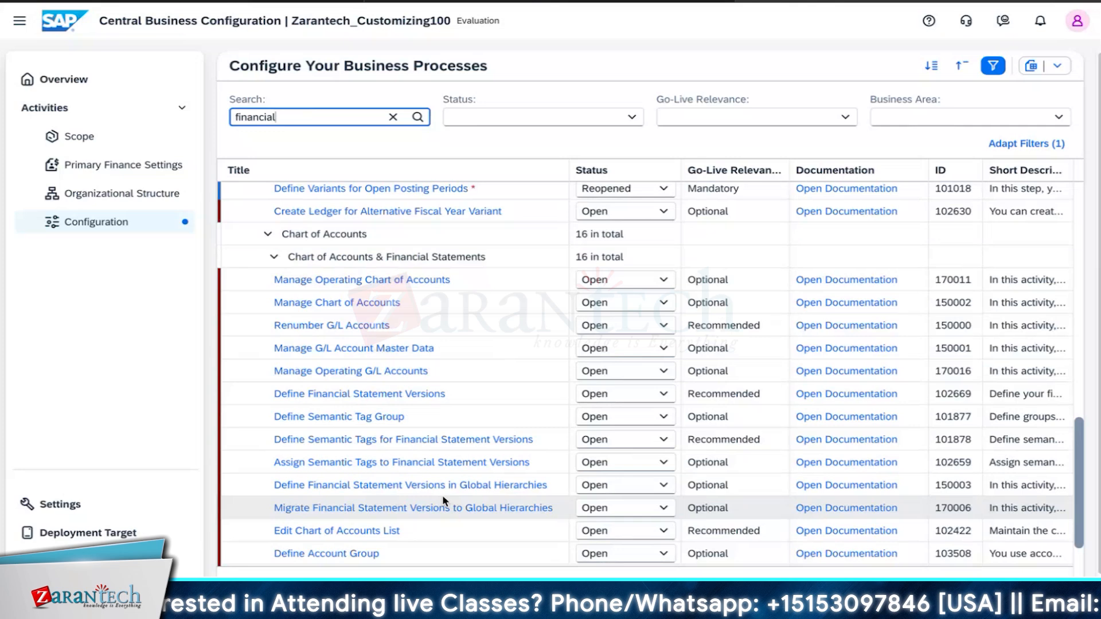
pyautogui.scroll(-1, 406, 360)
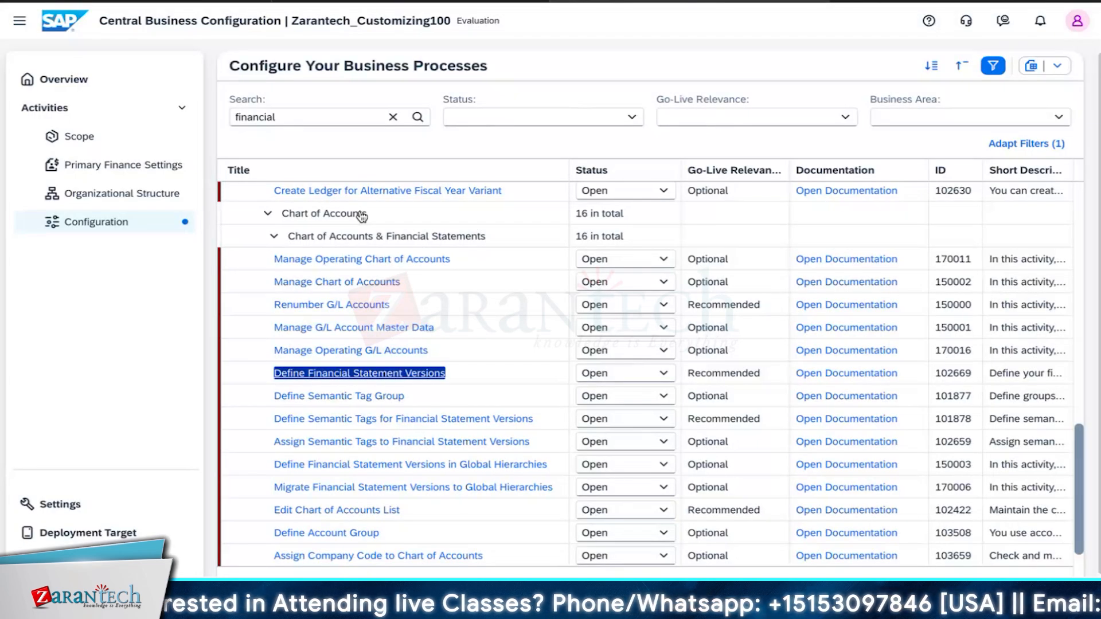
pyautogui.scroll(-1, 329, 383)
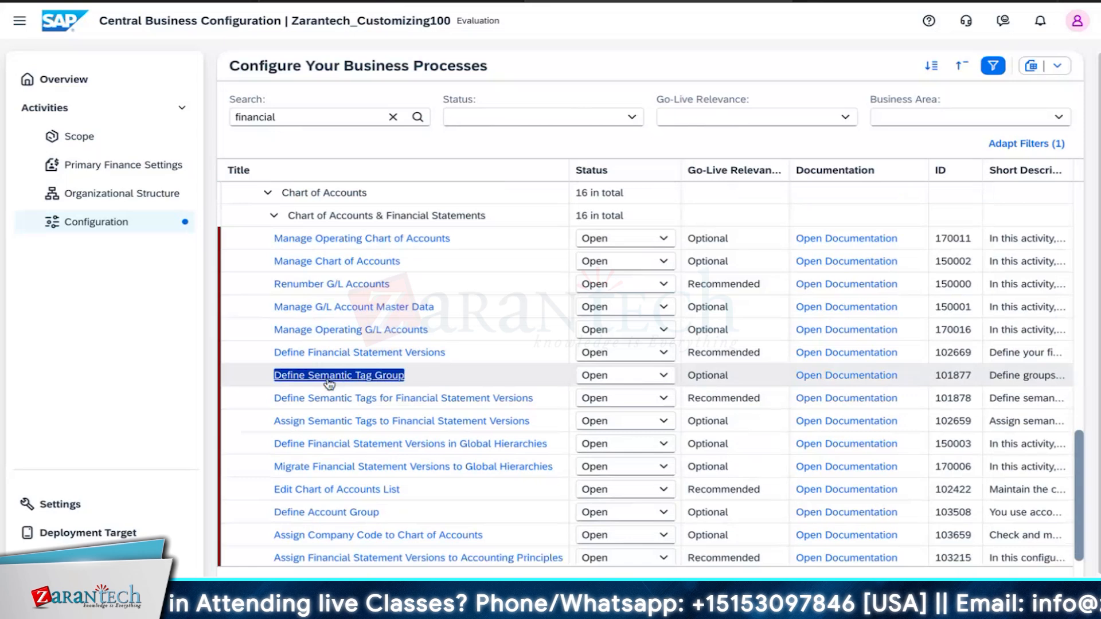
pyautogui.click(328, 376)
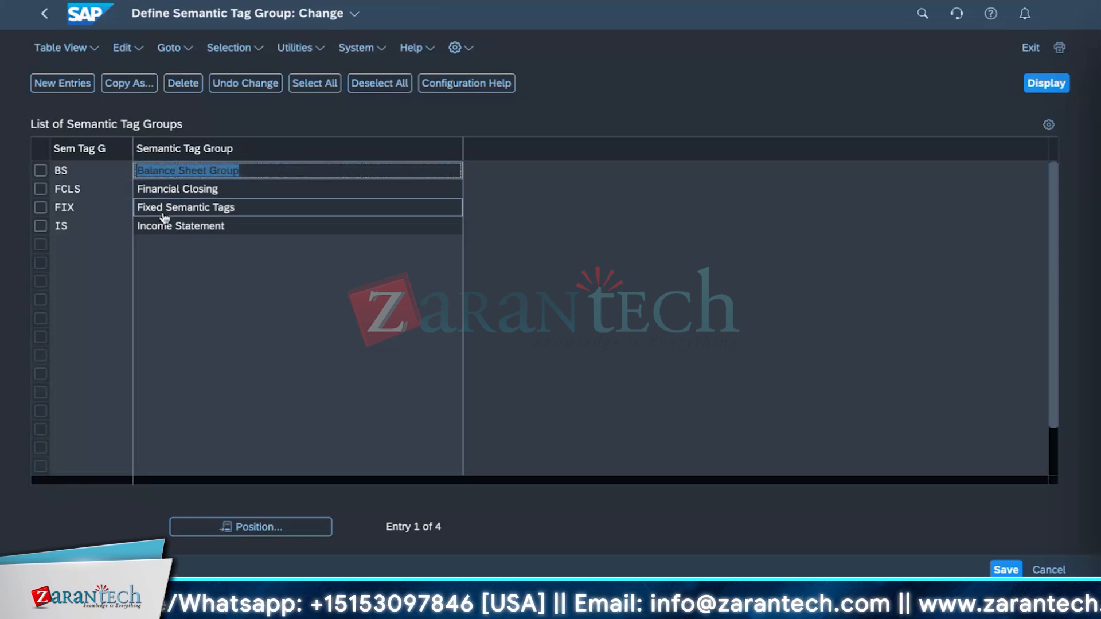
# Step: Leave the semantic tag group activity and exit the information dialog back to the Home page
pyautogui.click(45, 21)
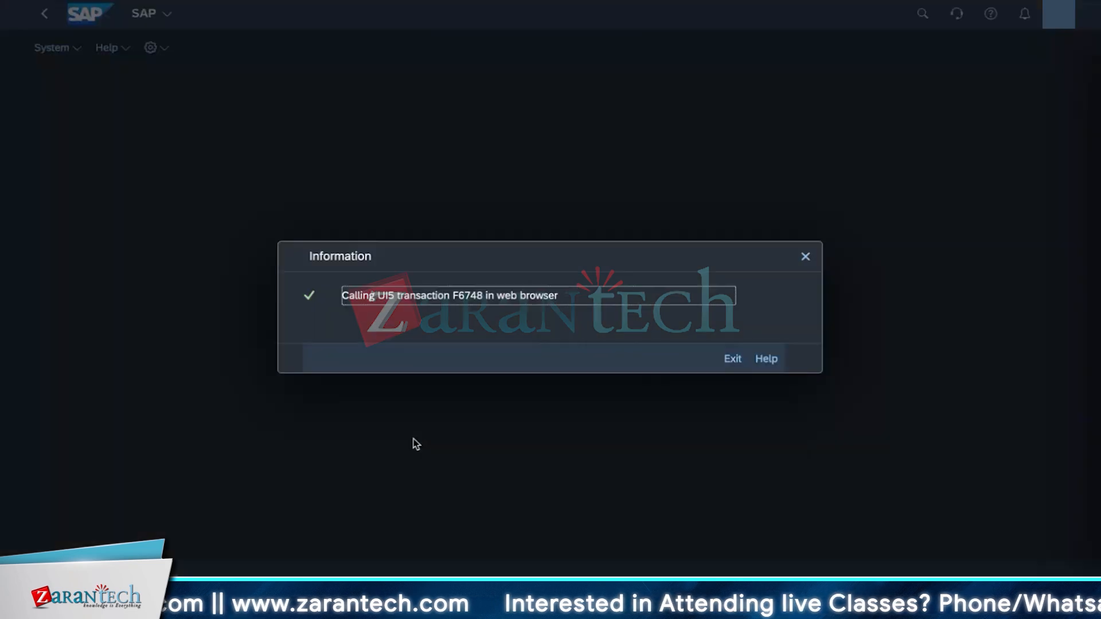
pyautogui.click(733, 359)
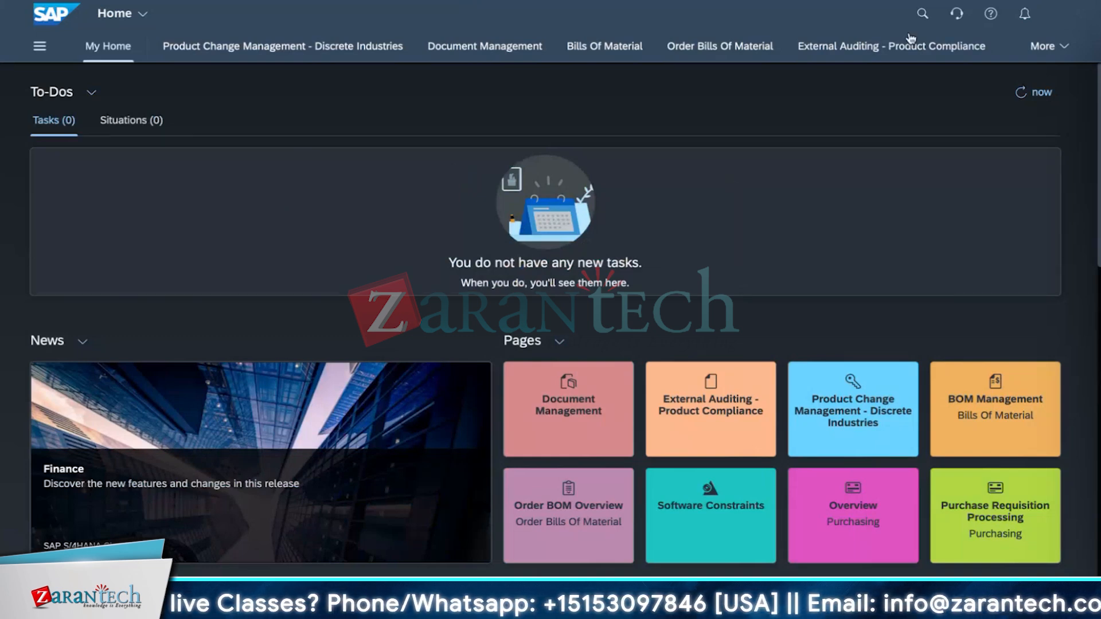
pyautogui.click(921, 14)
pyautogui.write('globa')
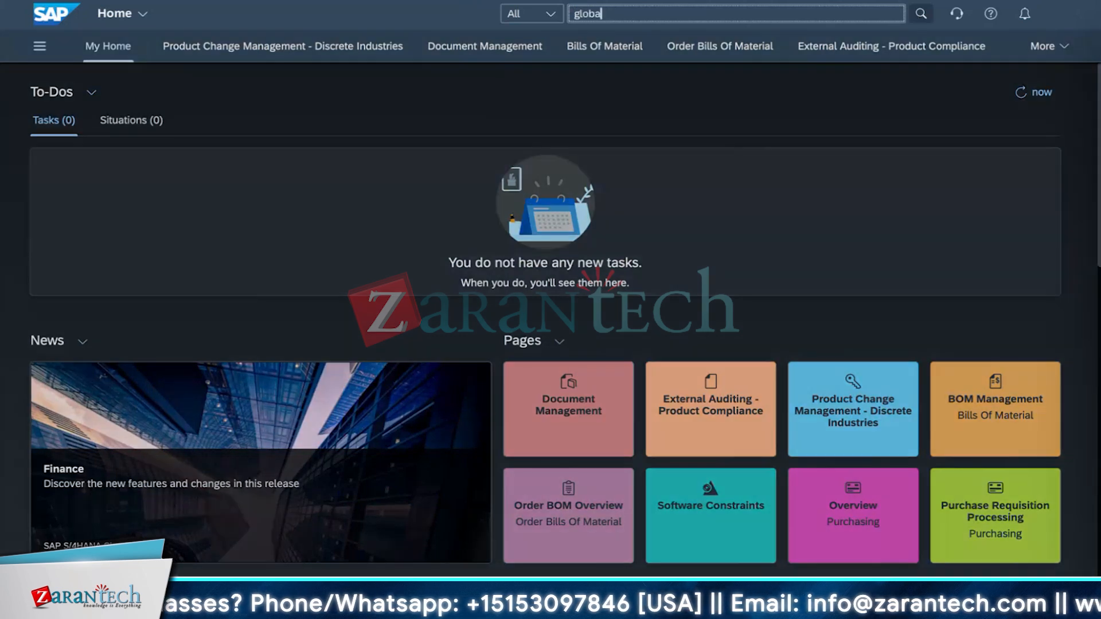
pyautogui.write('l hi')
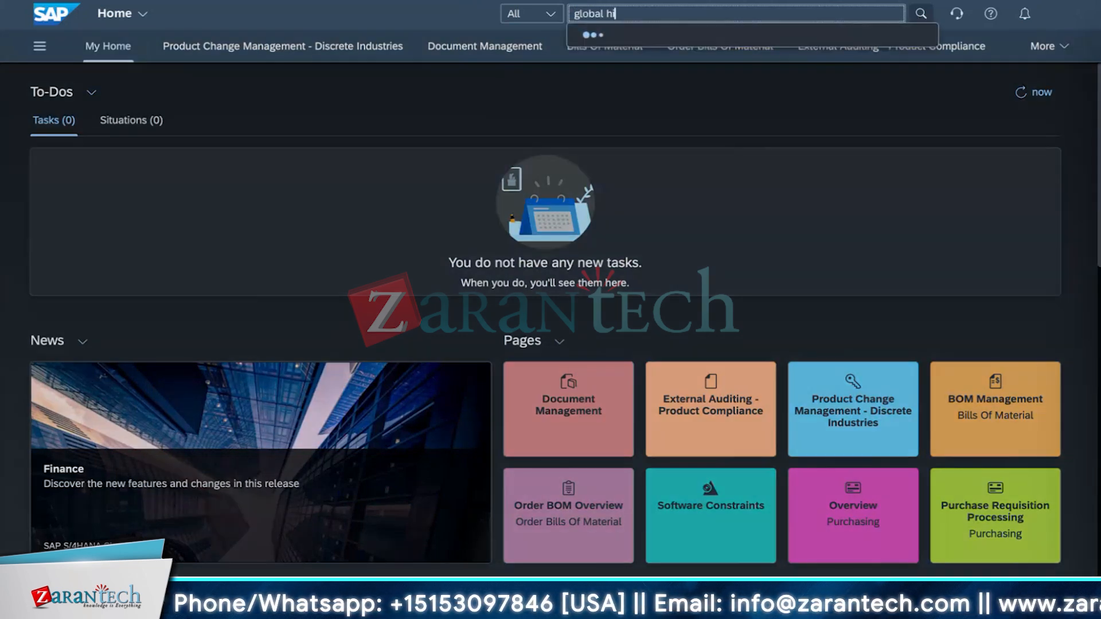
pyautogui.write('erarchy')
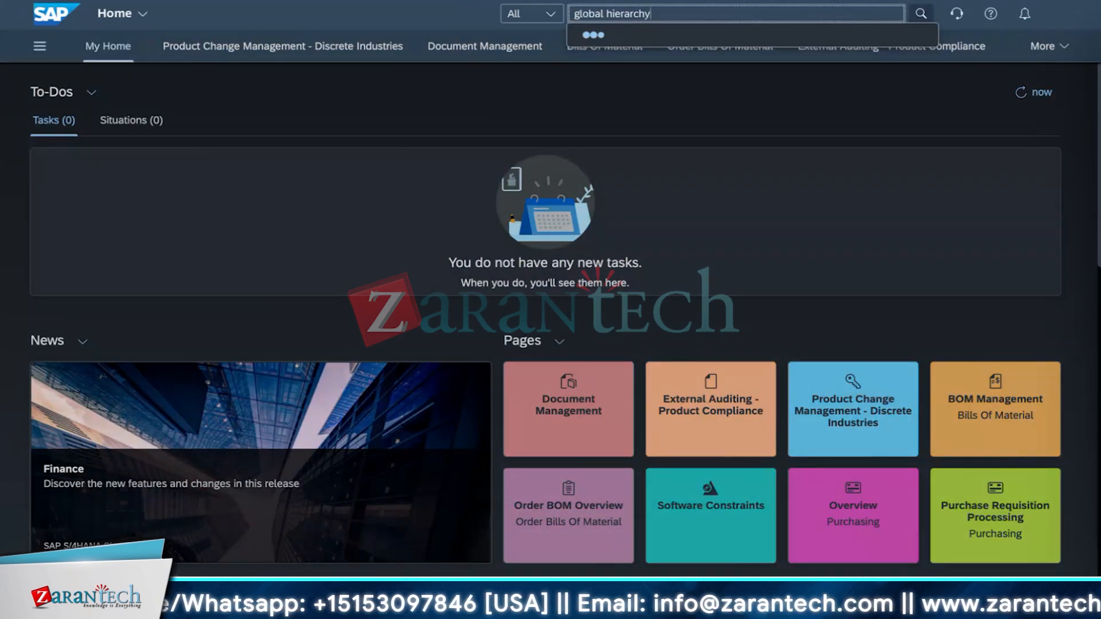
pyautogui.press('BackSpace')
pyautogui.press('BackSpace')
pyautogui.press('BackSpace')
pyautogui.press('BackSpace')
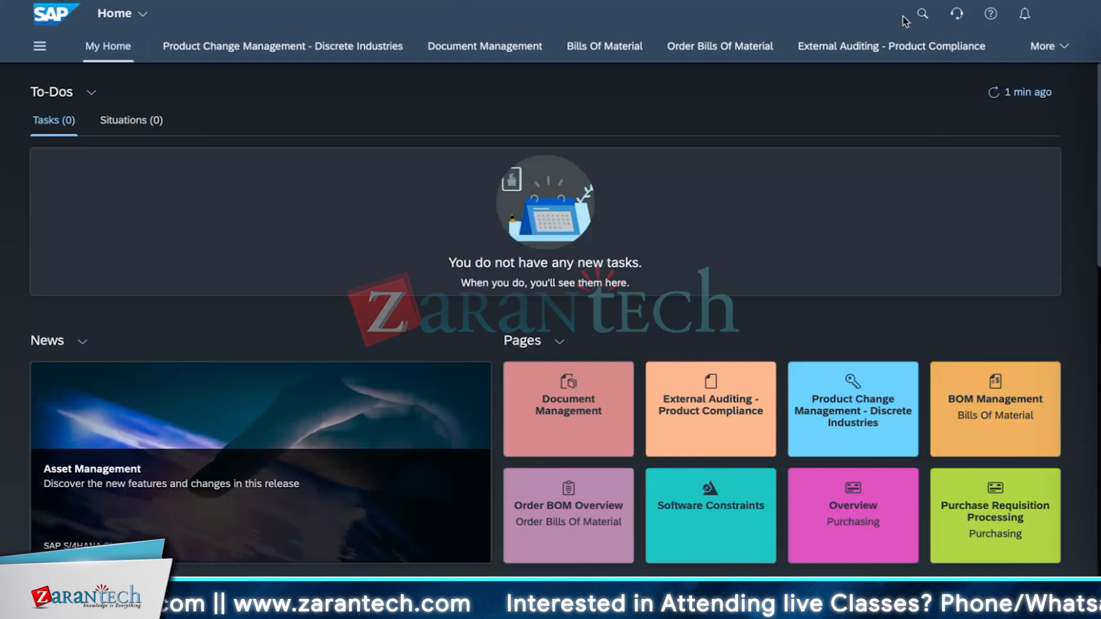
# Step: Search the launchpad for 'manage global' and open the Manage Global Hierarchies app
pyautogui.click(920, 13)
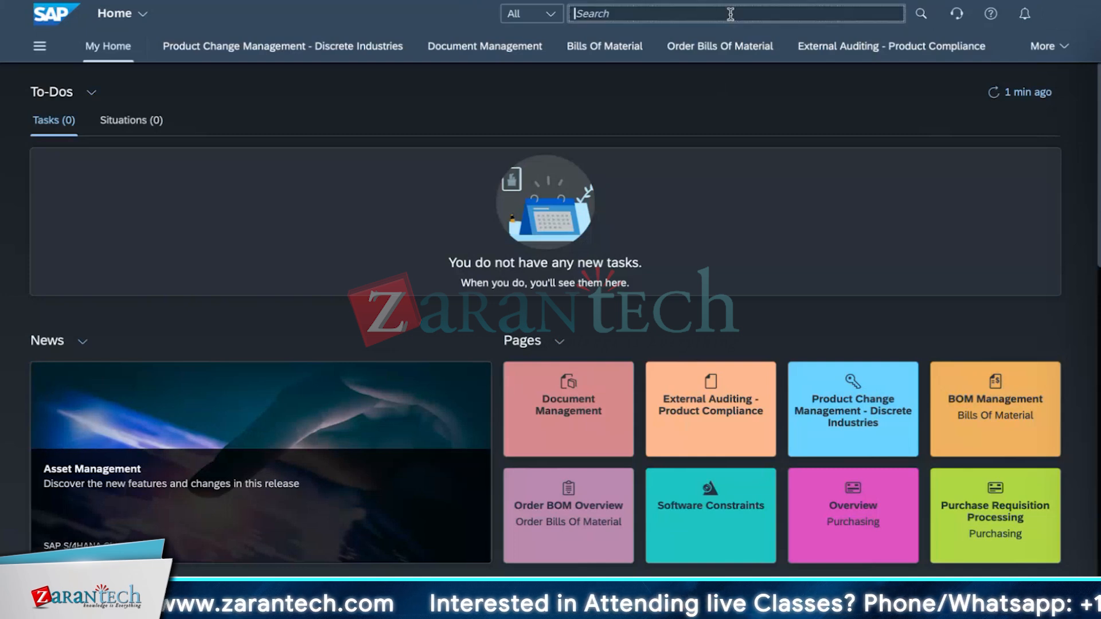
pyautogui.write('manage')
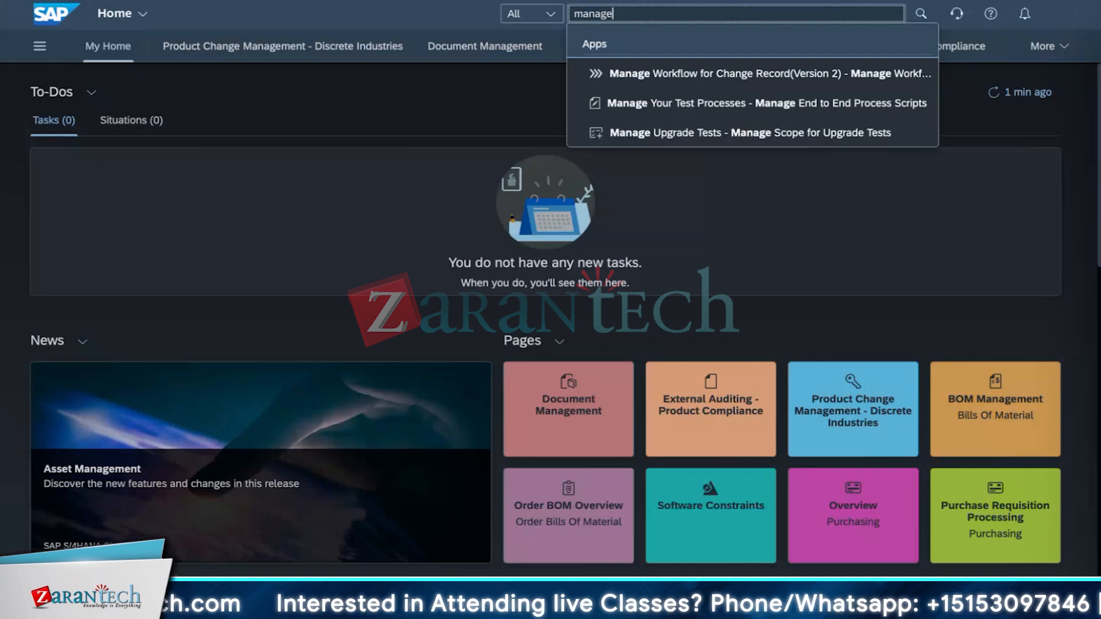
pyautogui.write('n')
pyautogui.press('BackSpace')
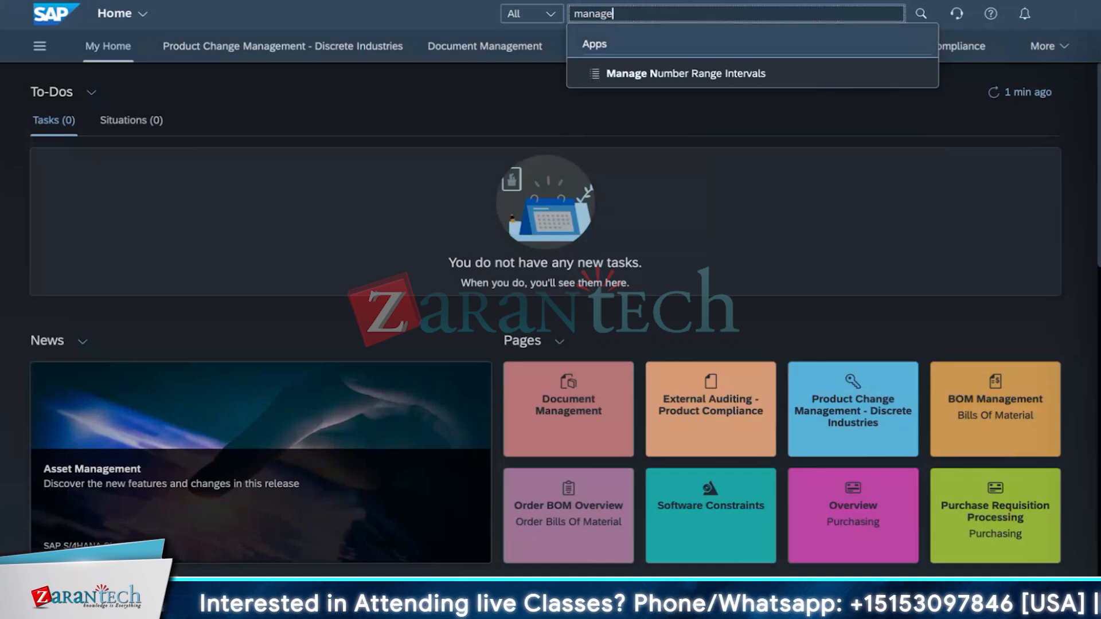
pyautogui.write('global')
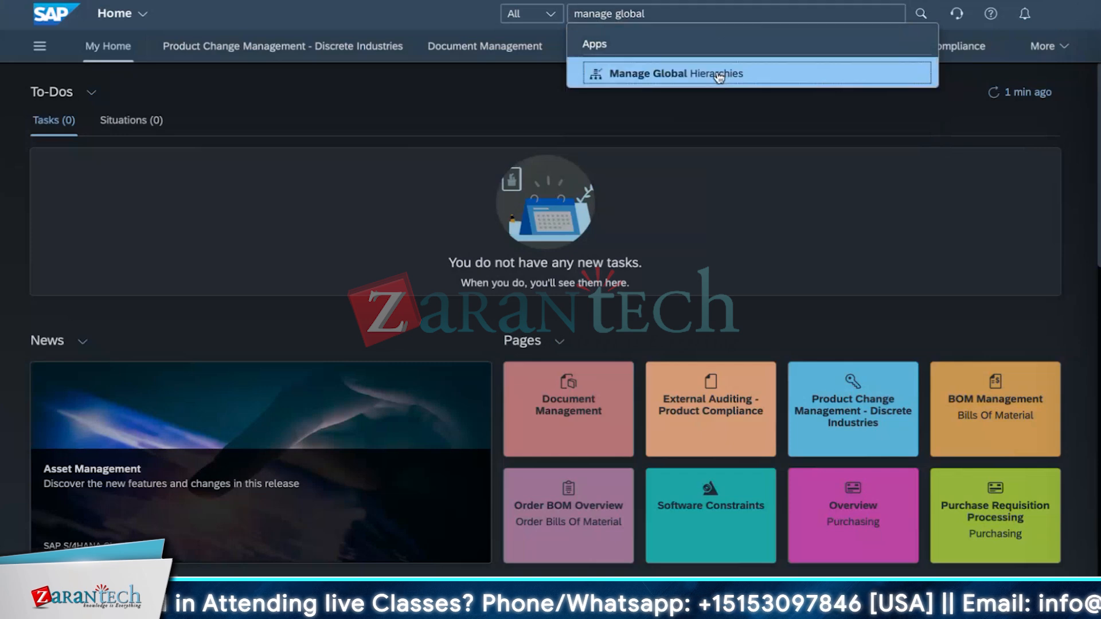
pyautogui.click(718, 77)
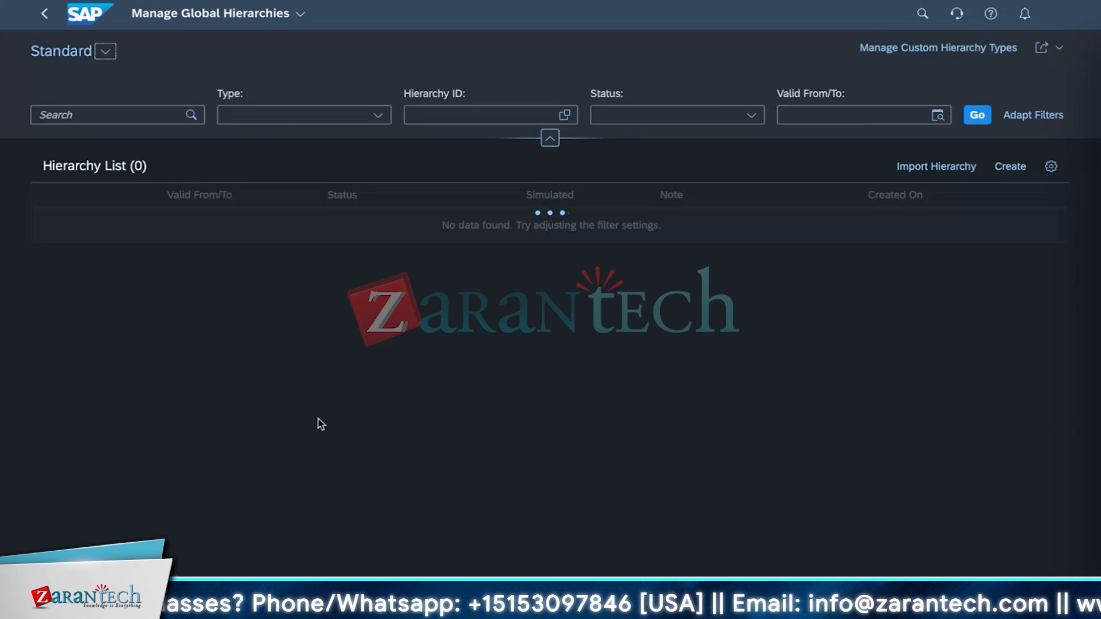
# Step: Try filtering the hierarchy list by the Financial Statement Version type
pyautogui.click(377, 115)
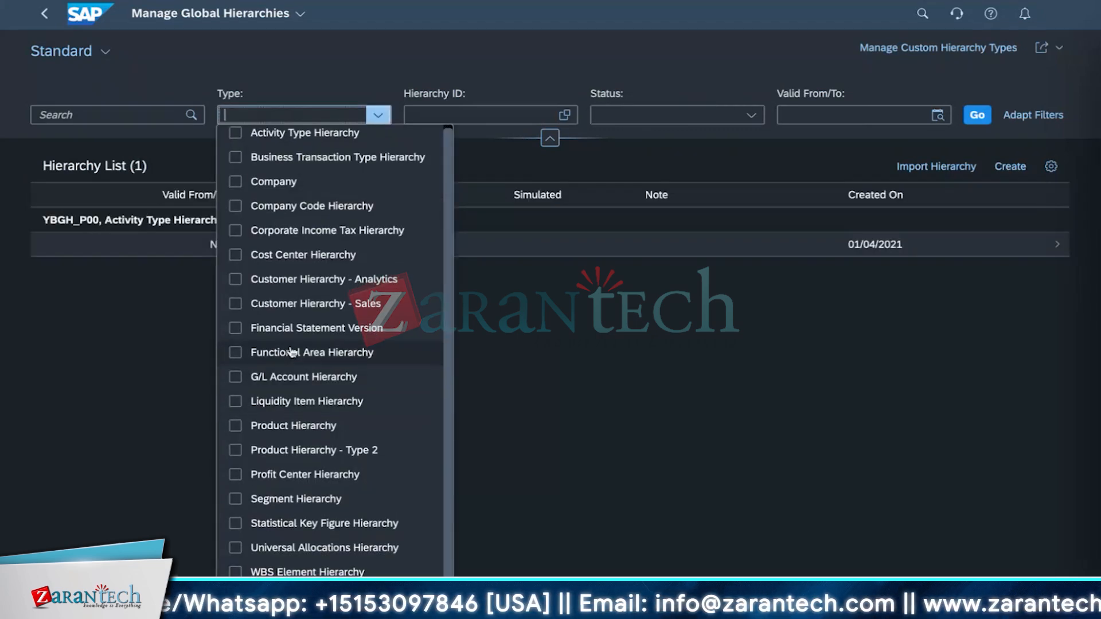
pyautogui.click(242, 335)
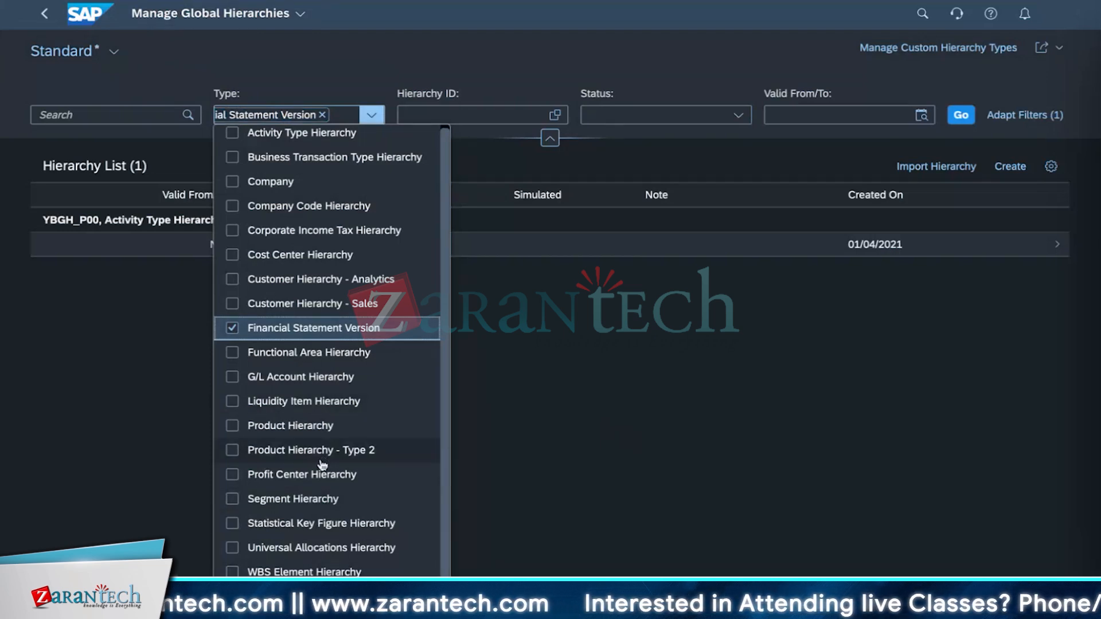
pyautogui.scroll(1, 321, 465)
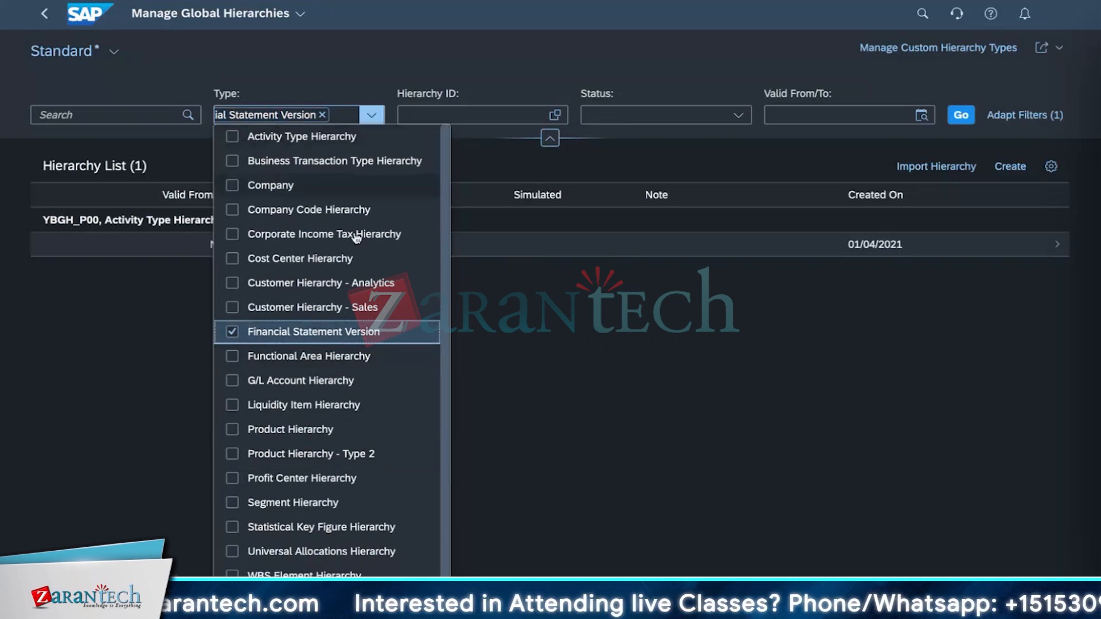
pyautogui.click(346, 339)
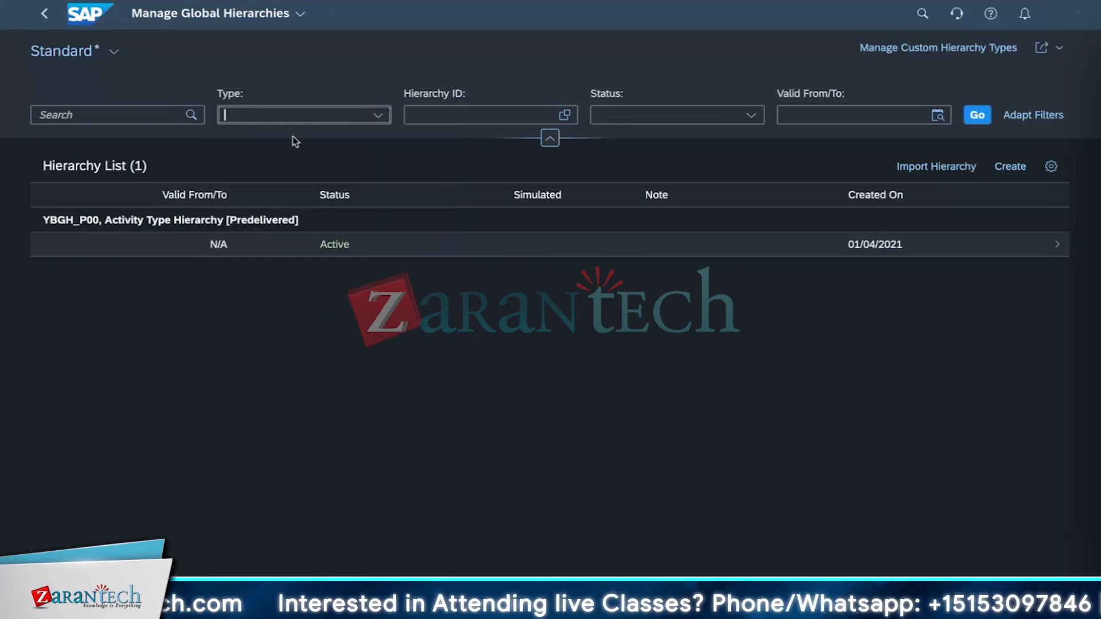
pyautogui.click(378, 115)
pyautogui.click(320, 339)
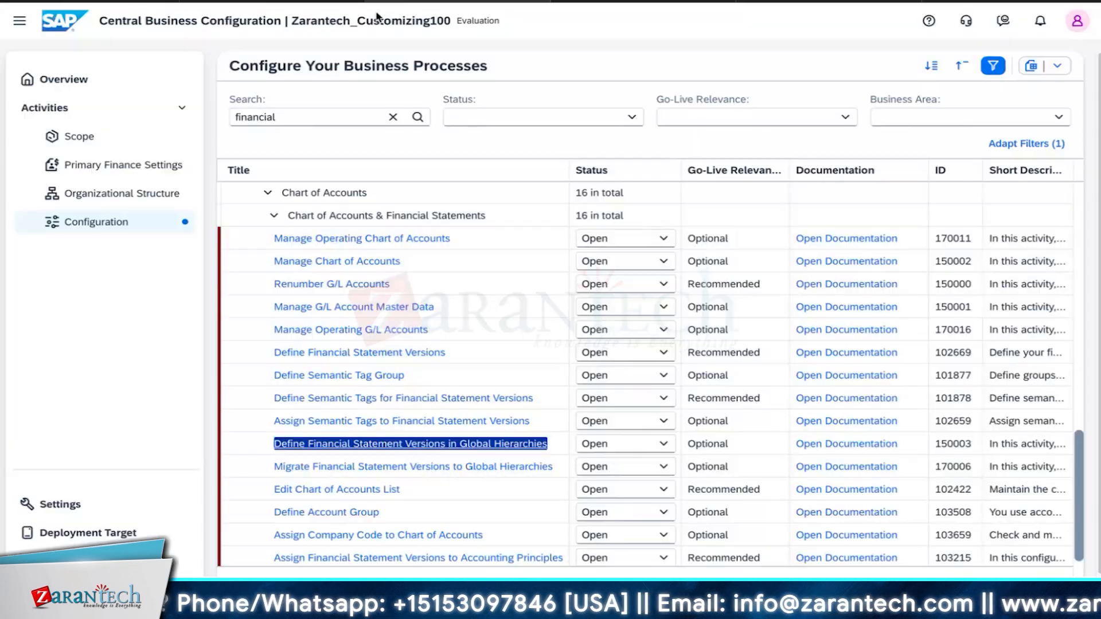
# Step: Open the Define Financial Statement Versions in Global Hierarchies activity and exit the information dialog
pyautogui.click(319, 444)
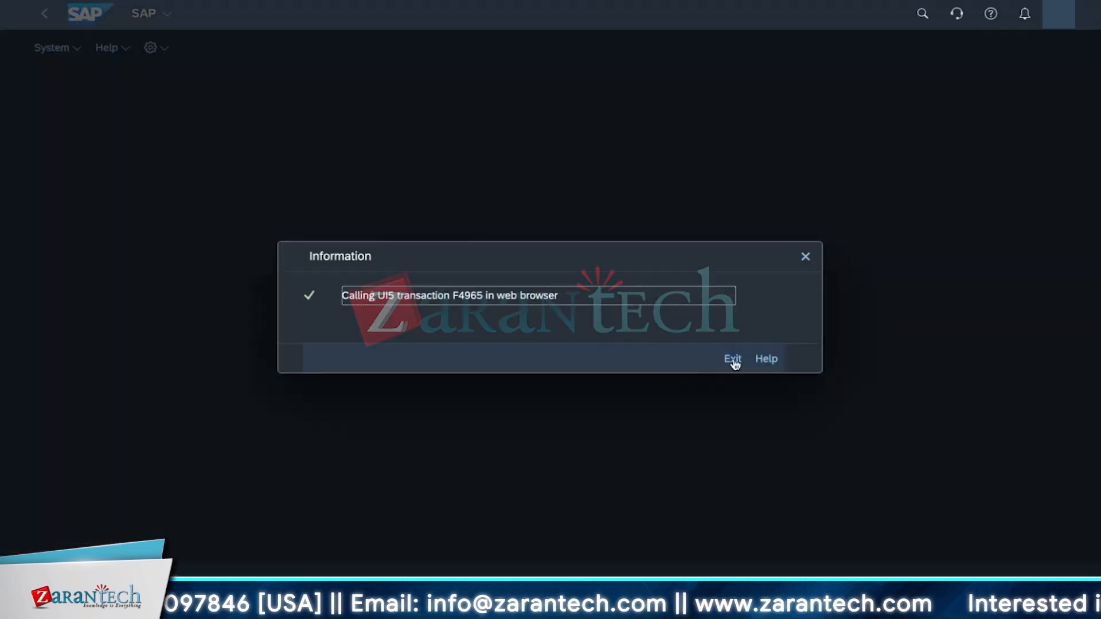
pyautogui.click(728, 369)
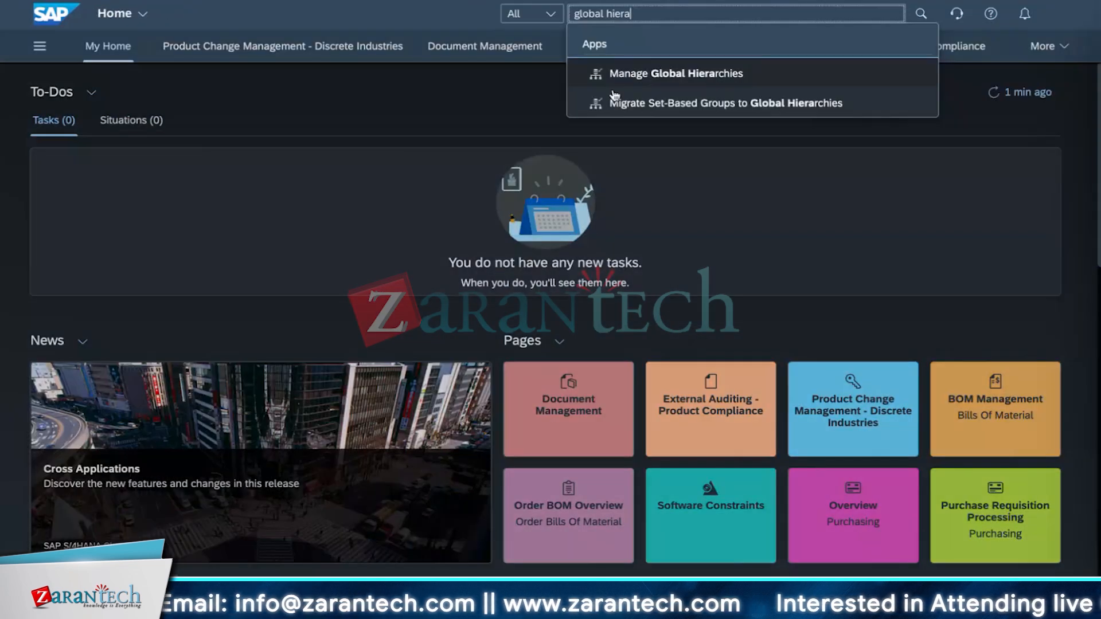
# Step: Reopen the Manage Global Hierarchies app through the launchpad search
pyautogui.click(535, 119)
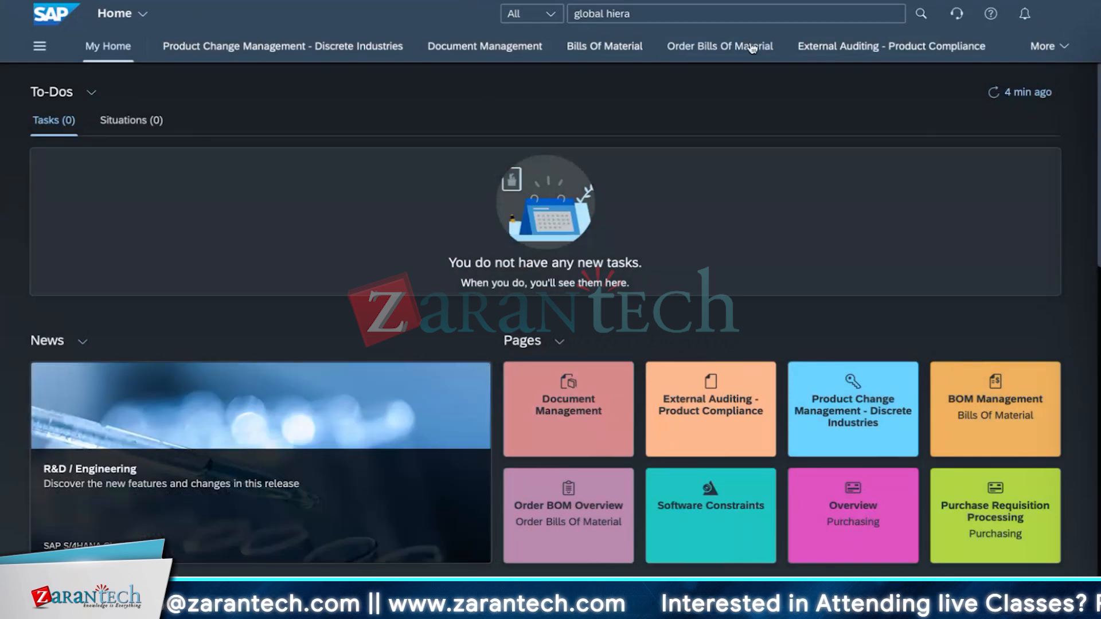
pyautogui.click(651, 16)
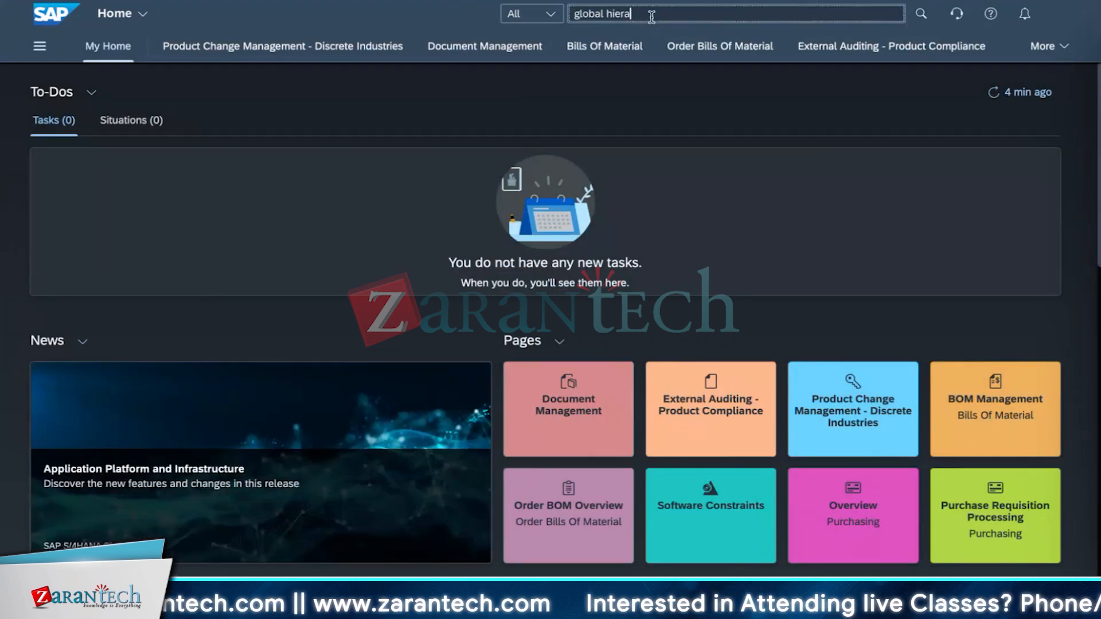
pyautogui.press('BackSpace')
pyautogui.press('BackSpace')
pyautogui.press('BackSpace')
pyautogui.press('BackSpace')
pyautogui.press('BackSpace')
pyautogui.press('BackSpace')
pyautogui.press('BackSpace')
pyautogui.press('BackSpace')
pyautogui.press('BackSpace')
pyautogui.press('BackSpace')
pyautogui.press('BackSpace')
pyautogui.press('BackSpace')
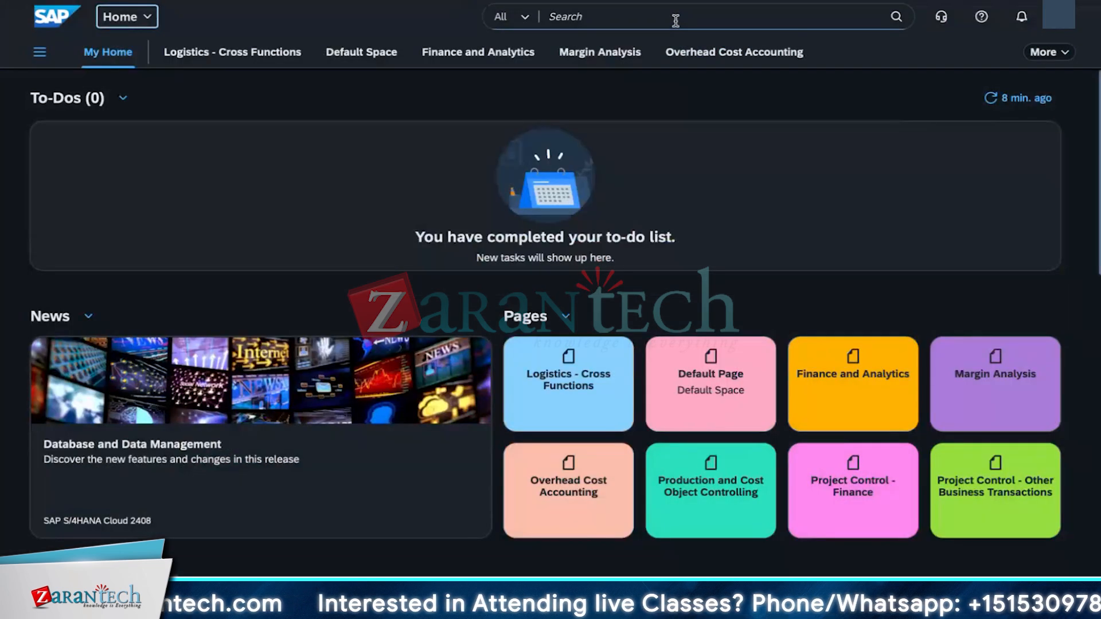
pyautogui.click(675, 20)
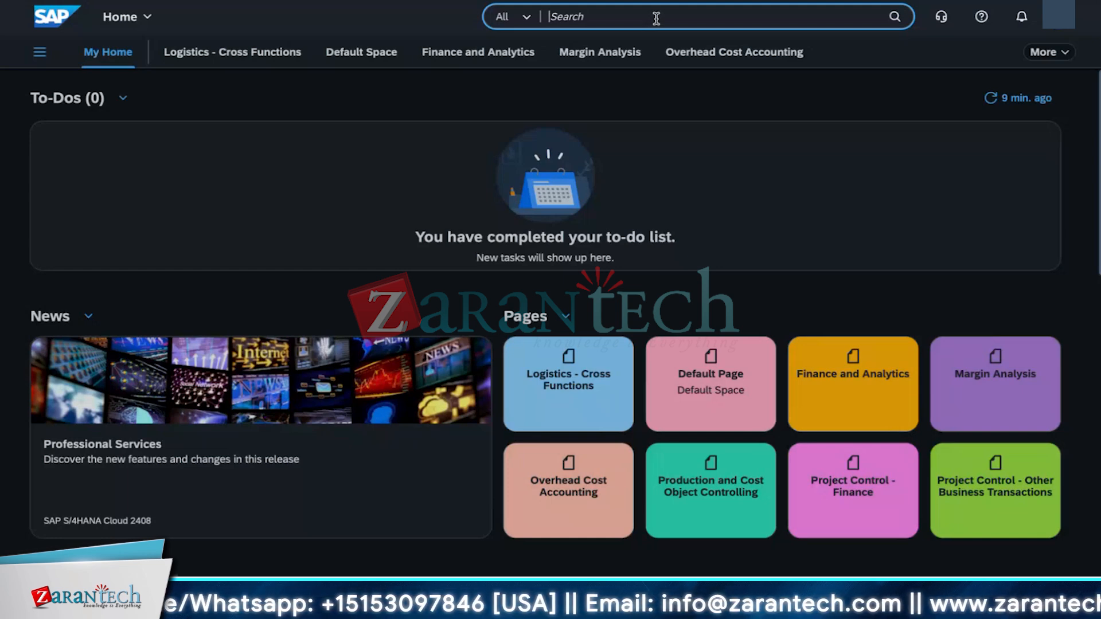
pyautogui.write('manage global')
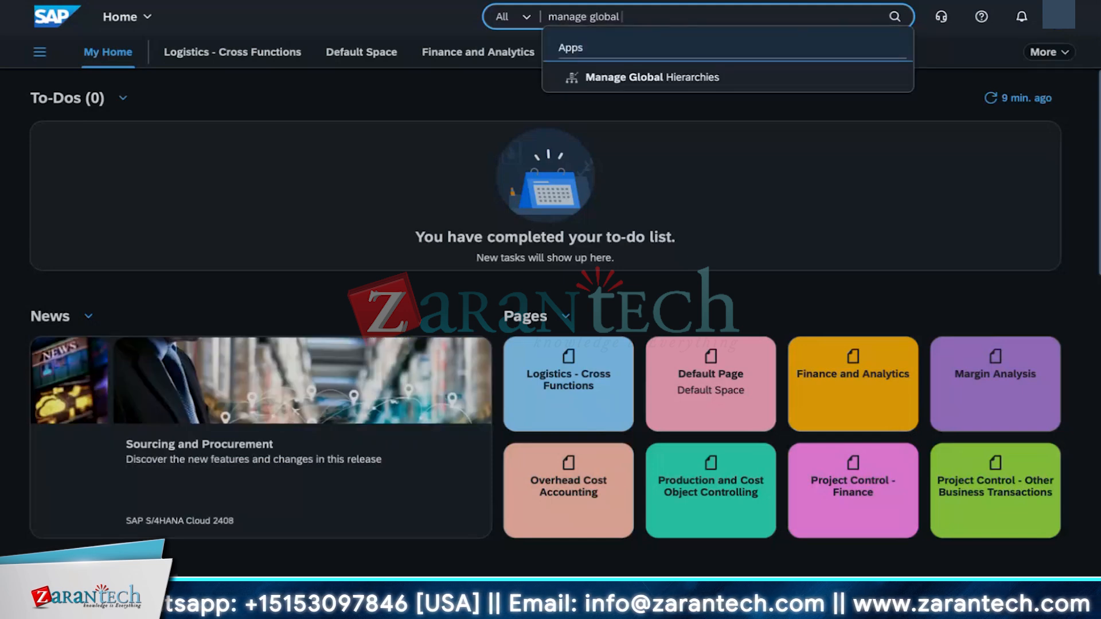
pyautogui.press('Return')
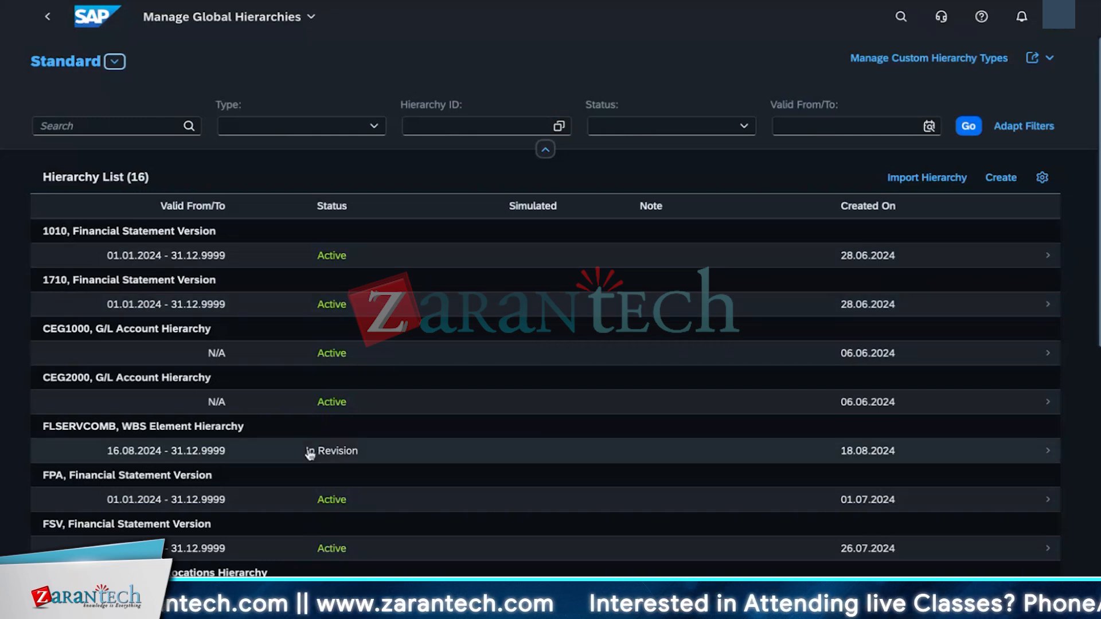
# Step: Open the 1010 Financial Statement Version hierarchy and widen the hierarchy list pane
pyautogui.scroll(-3, 309, 458)
pyautogui.scroll(3, 308, 469)
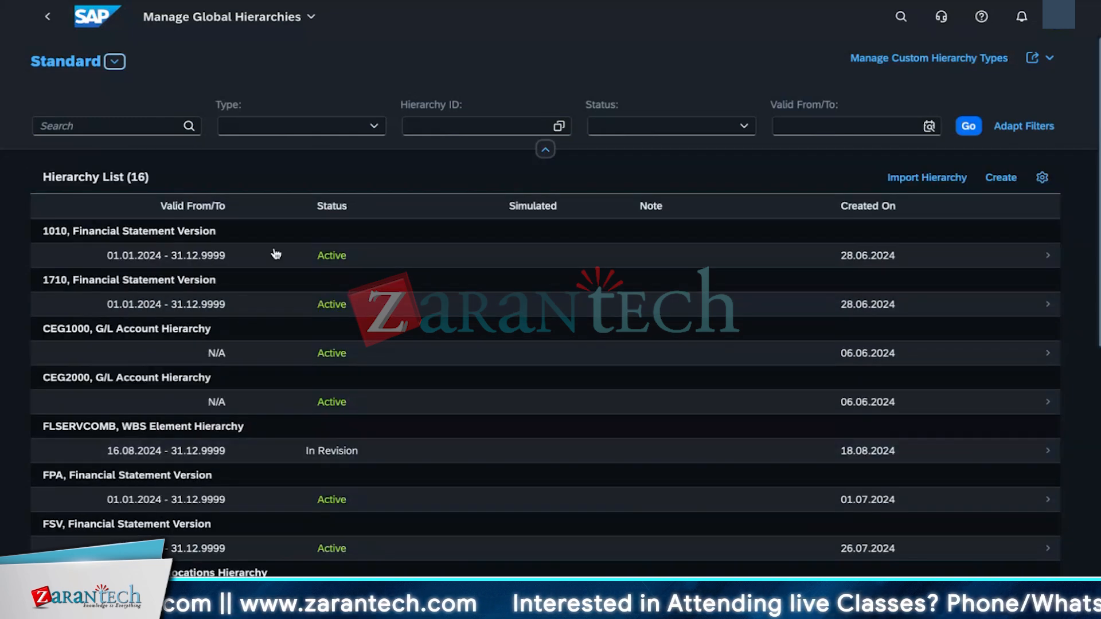
pyautogui.doubleClick(511, 206)
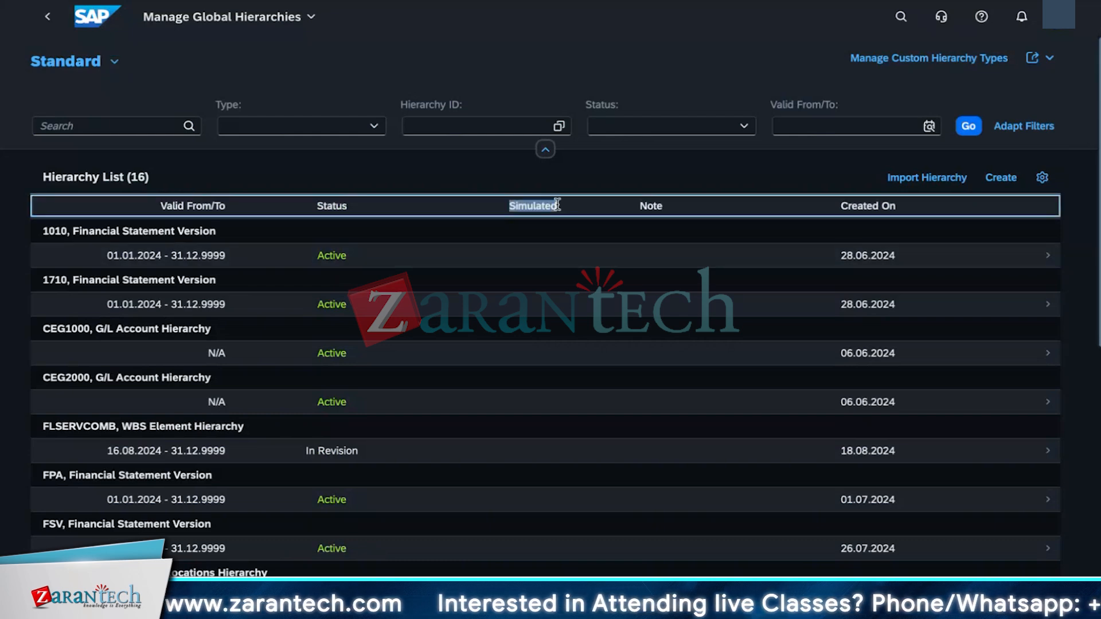
pyautogui.doubleClick(642, 209)
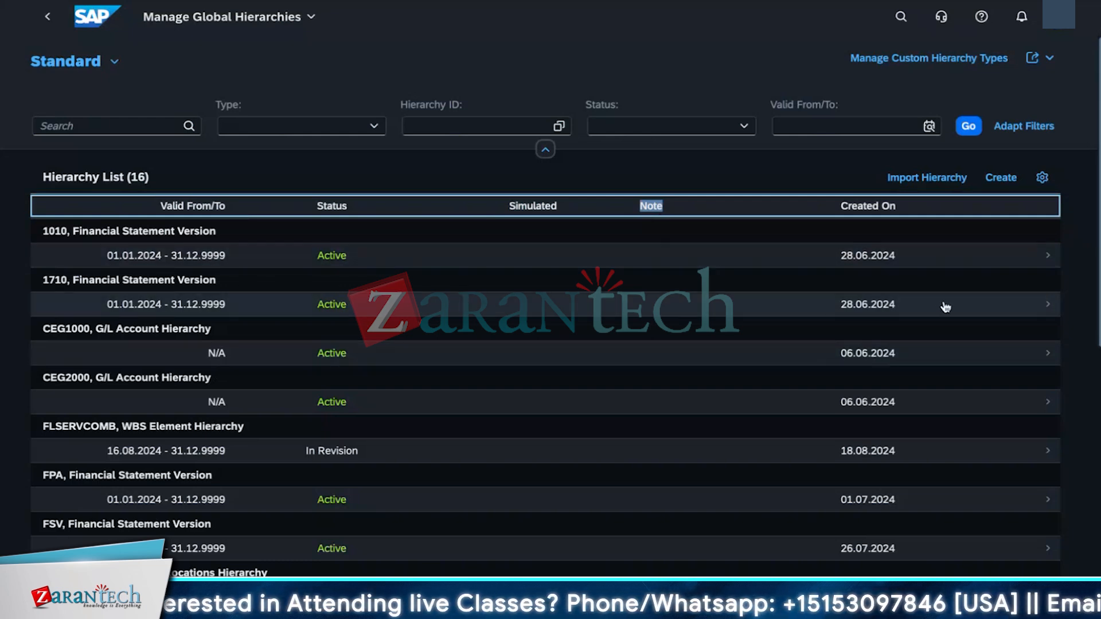
pyautogui.click(1047, 262)
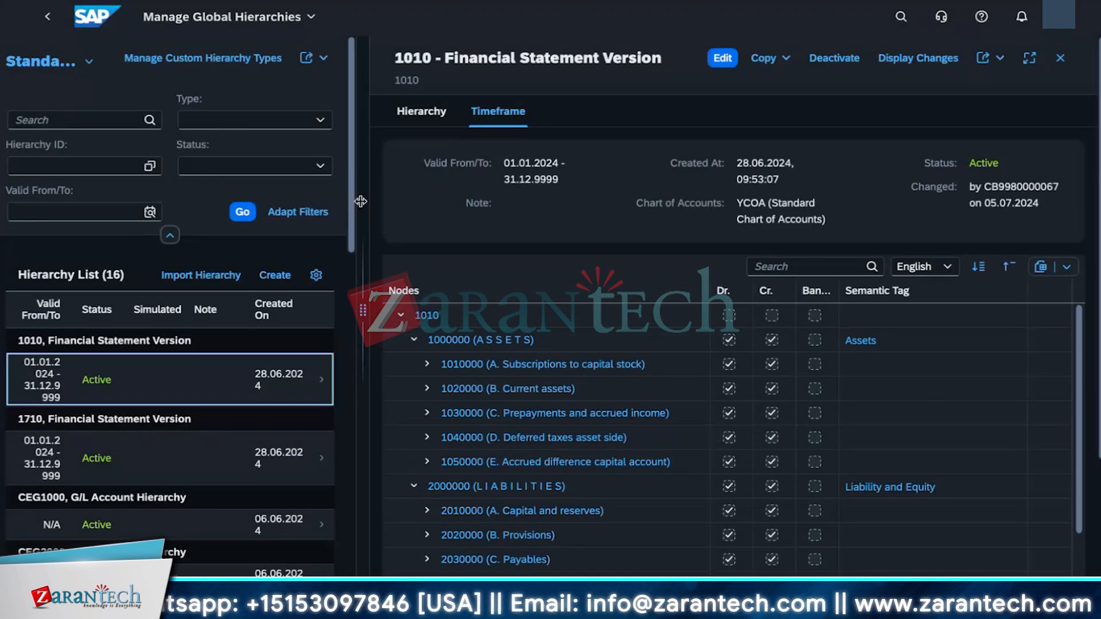
pyautogui.moveTo(363, 310); pyautogui.dragTo(520, 310)
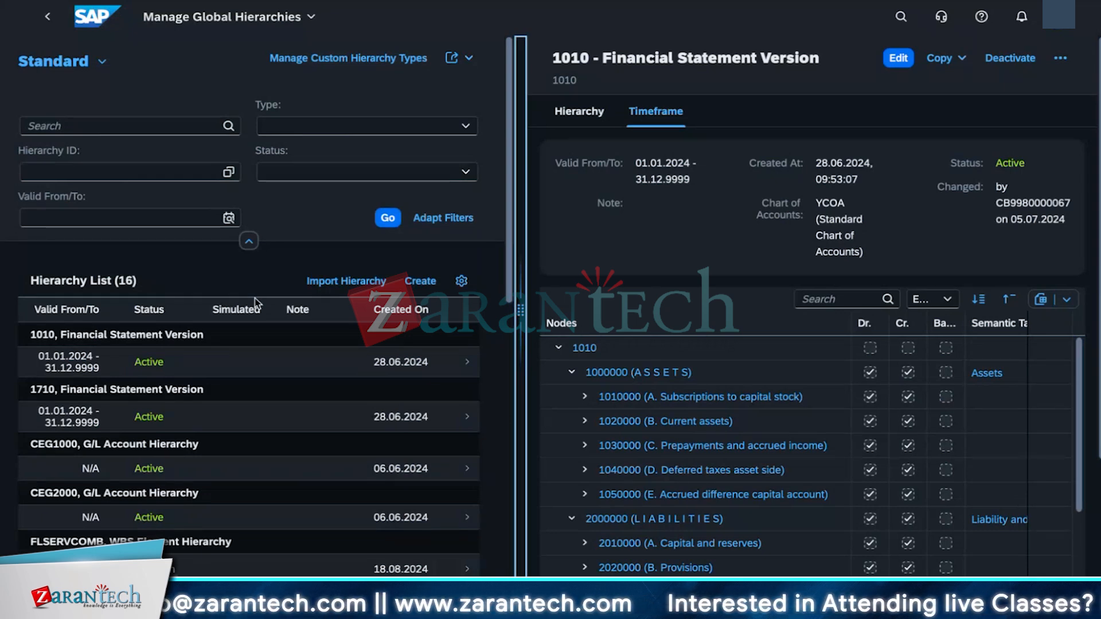
# Step: Filter the hierarchy list by type Financial Statement Version
pyautogui.click(407, 128)
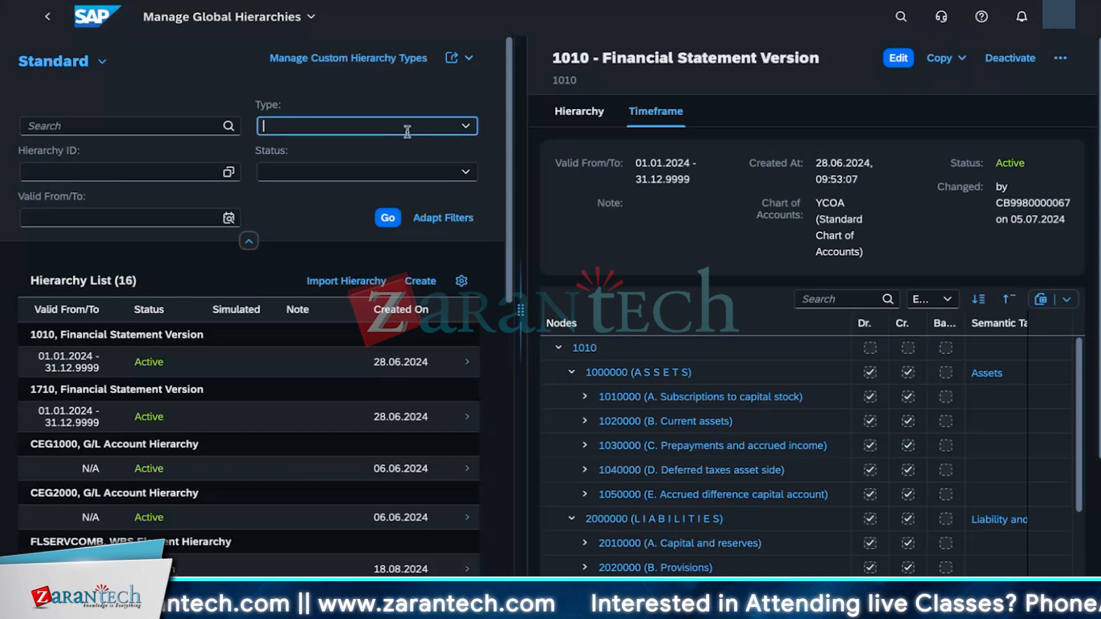
pyautogui.click(465, 126)
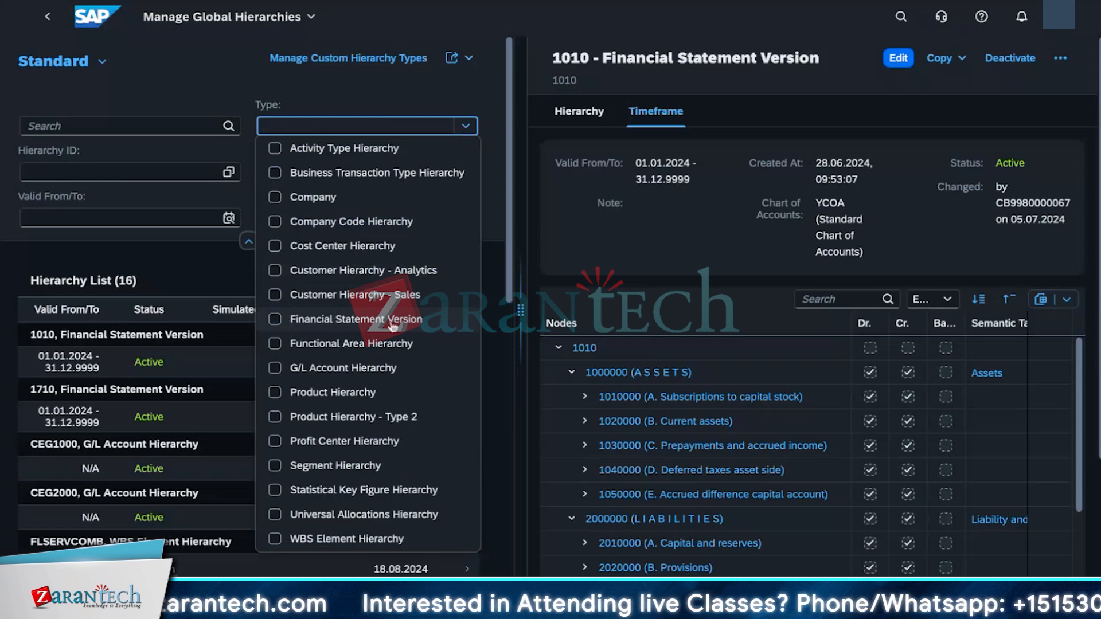
pyautogui.click(275, 321)
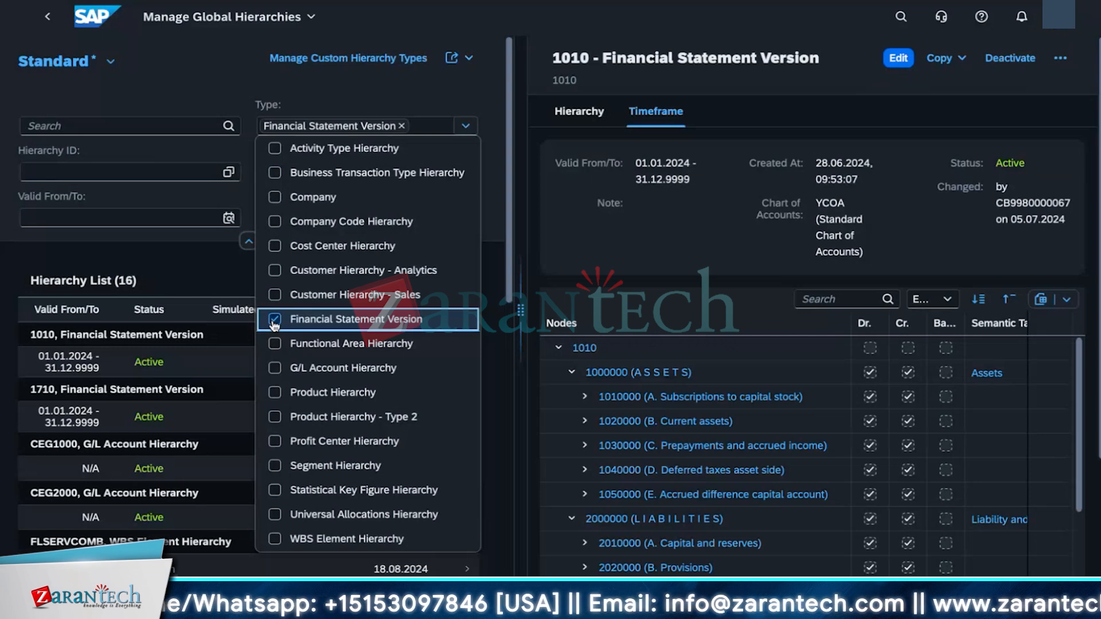
pyautogui.click(197, 204)
pyautogui.click(52, 210)
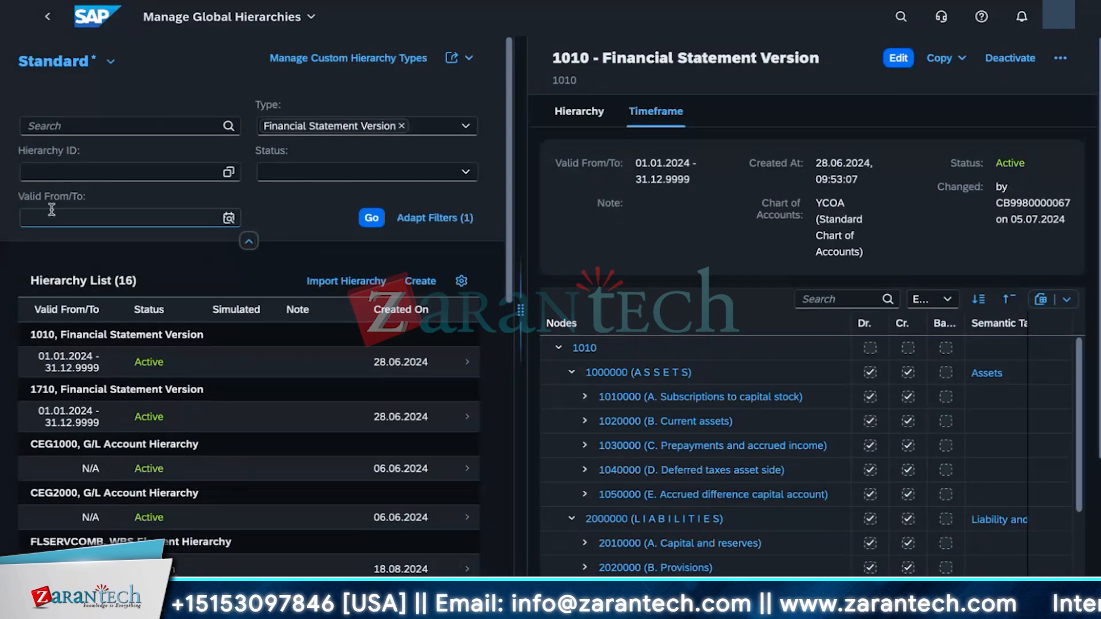
# Step: Select hierarchy ID 1010 in the value help and apply the filters to the list
pyautogui.click(228, 171)
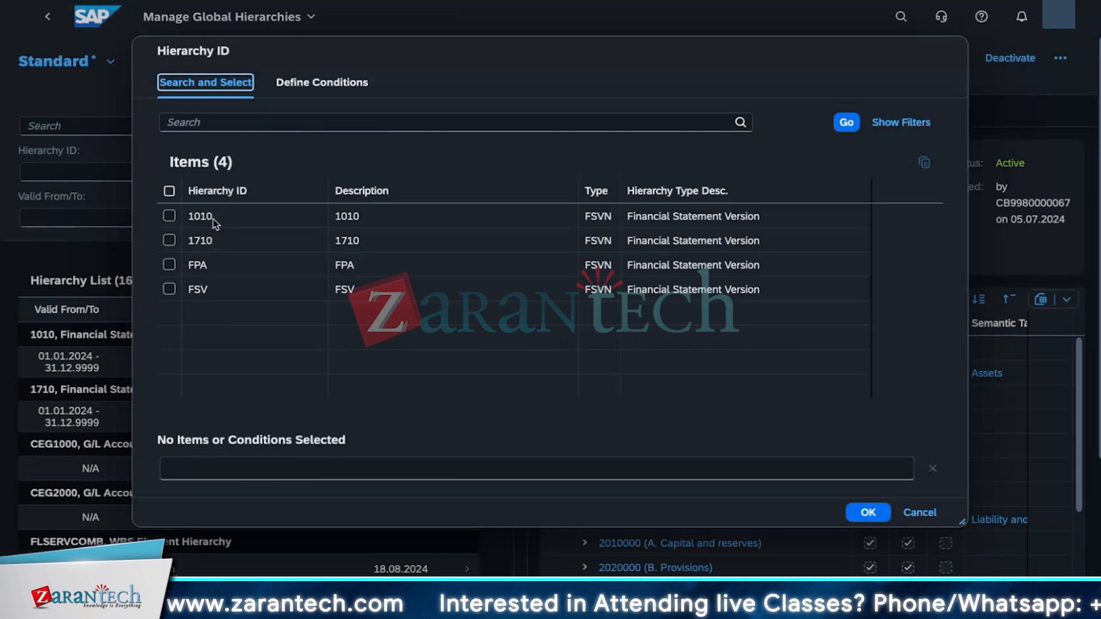
pyautogui.click(168, 217)
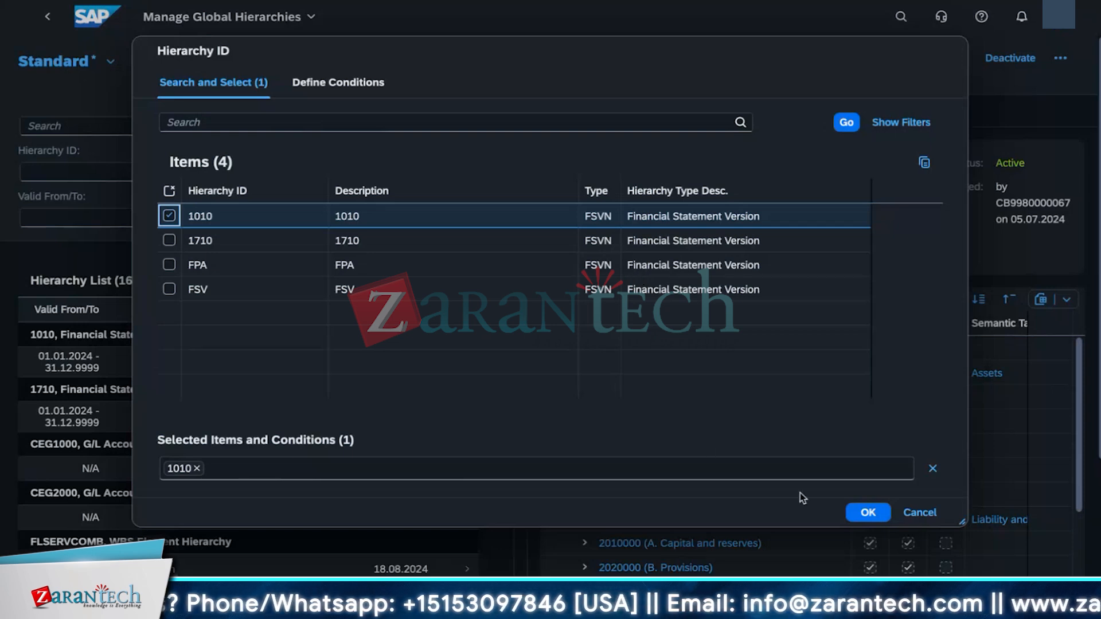
pyautogui.click(865, 512)
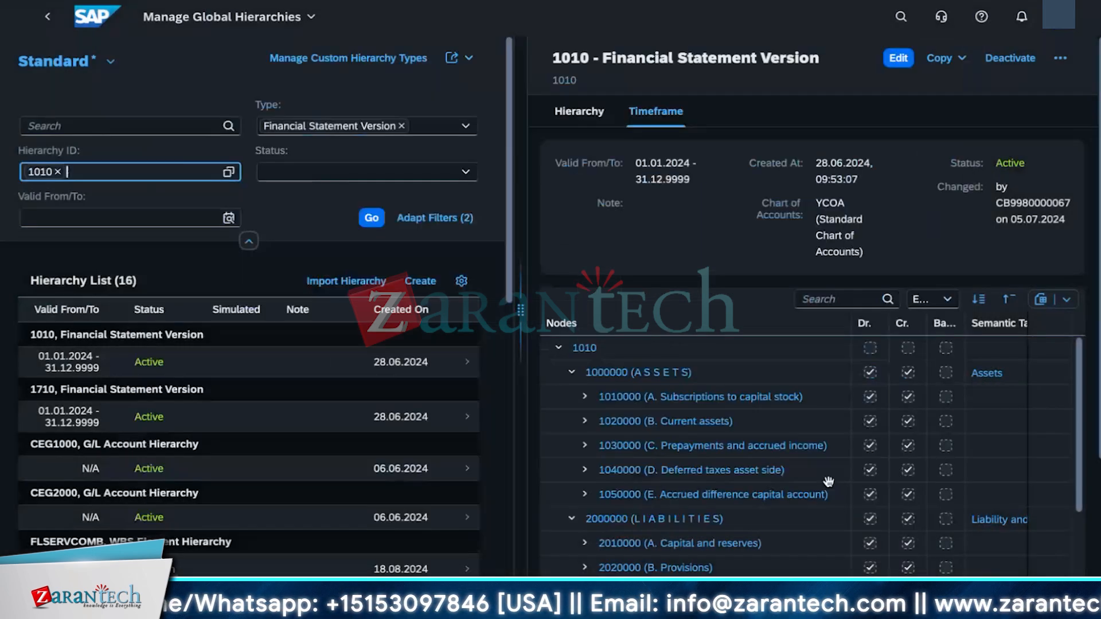
pyautogui.click(369, 218)
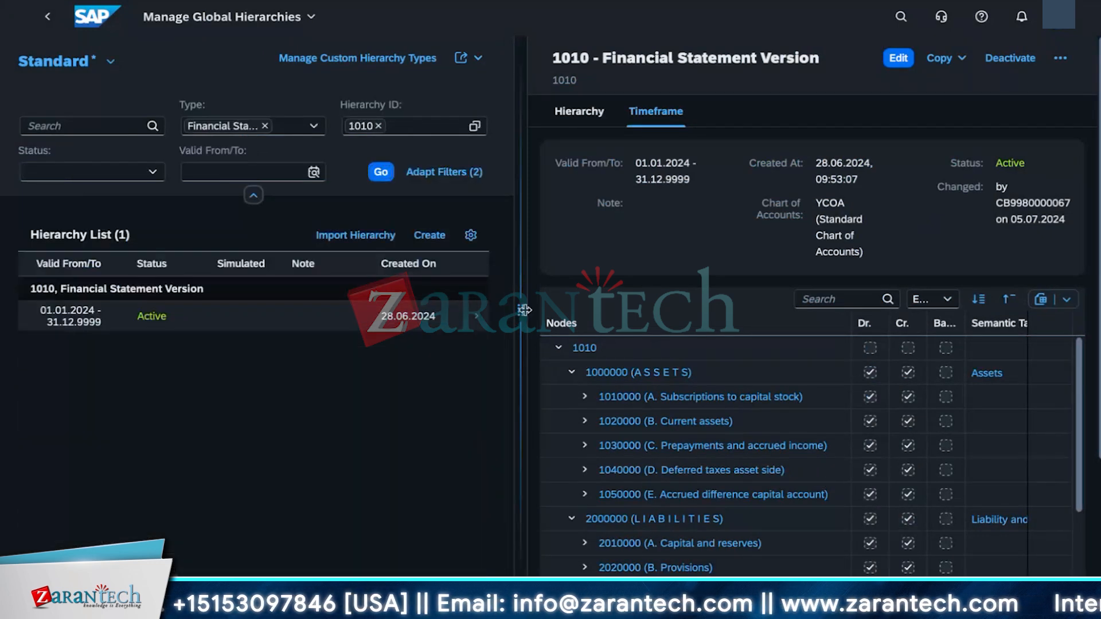
# Step: Open the 1010 financial statement version in a wider detail view and start copying it to a new hierarchy
pyautogui.moveTo(525, 310); pyautogui.dragTo(860, 310)
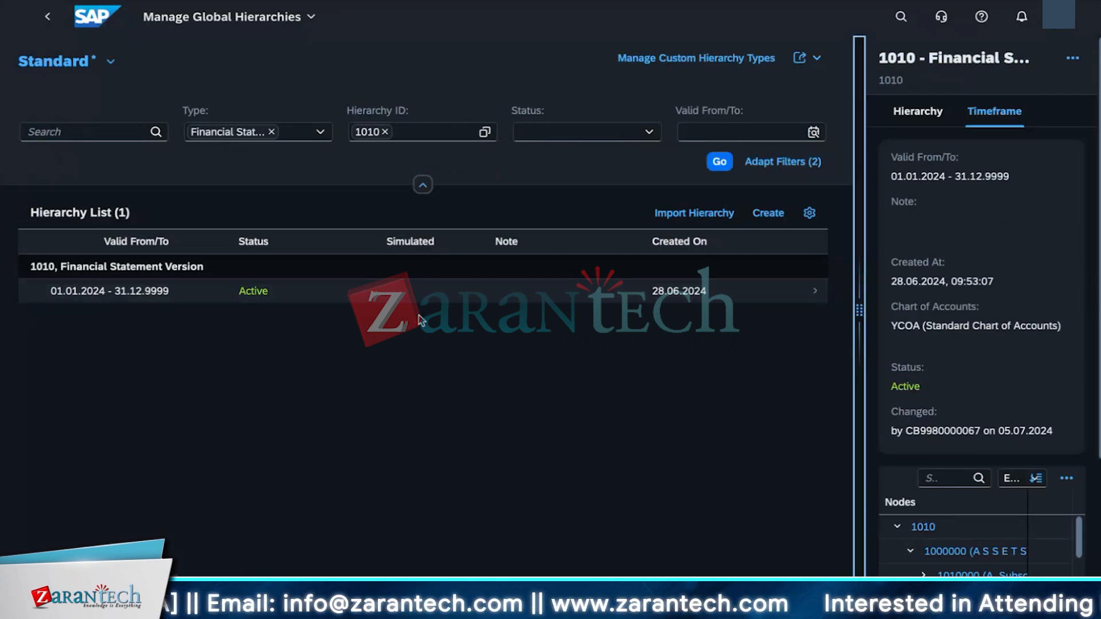
pyautogui.click(815, 294)
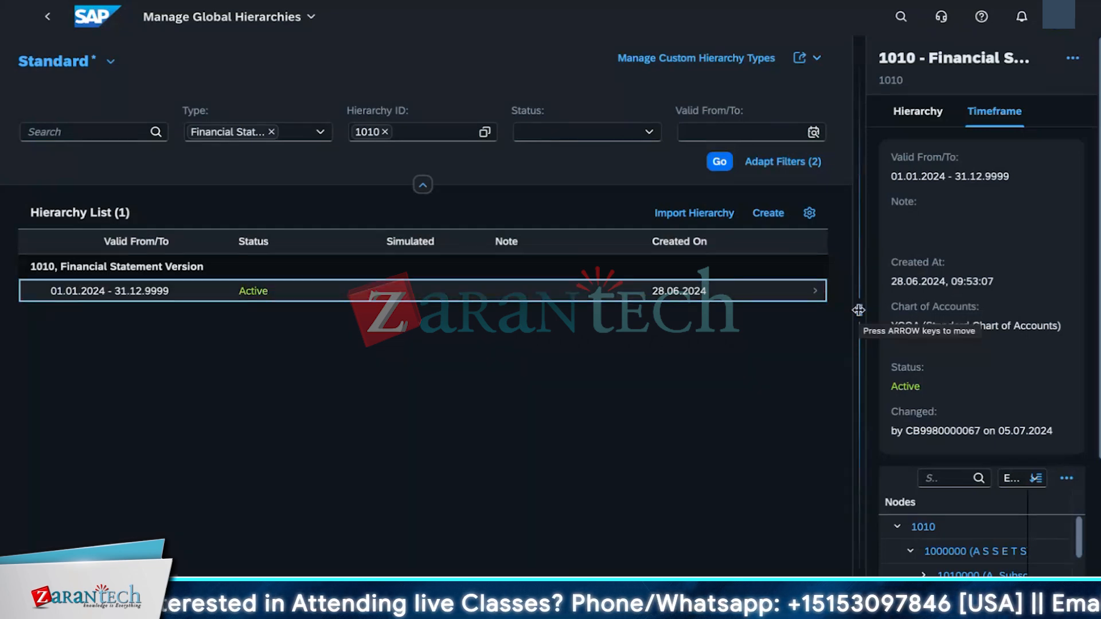
pyautogui.moveTo(858, 310); pyautogui.dragTo(320, 328)
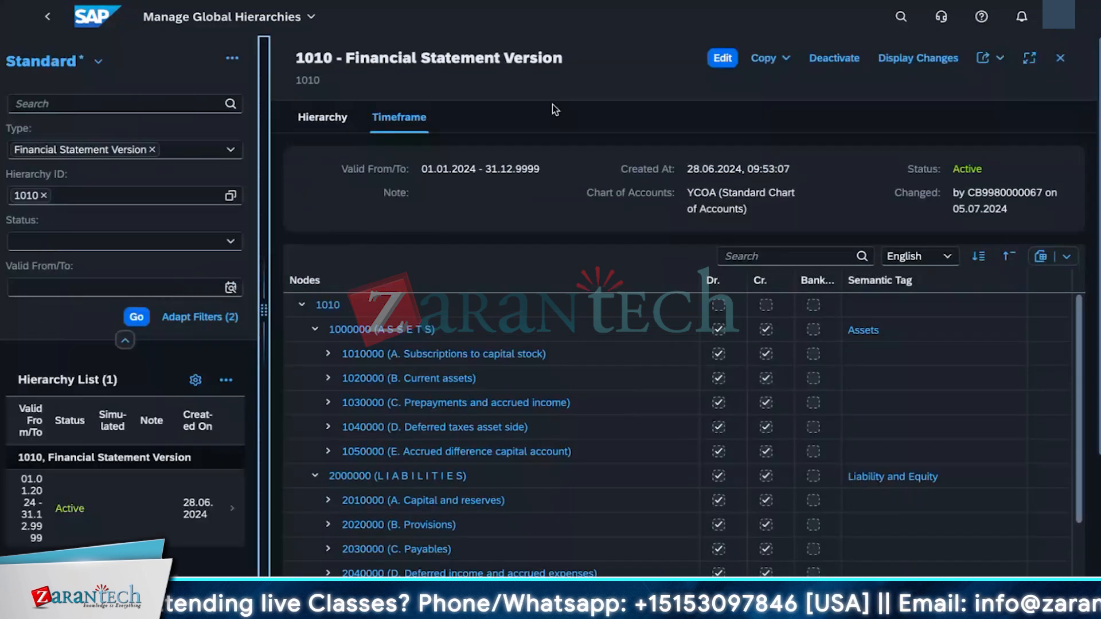
pyautogui.click(786, 59)
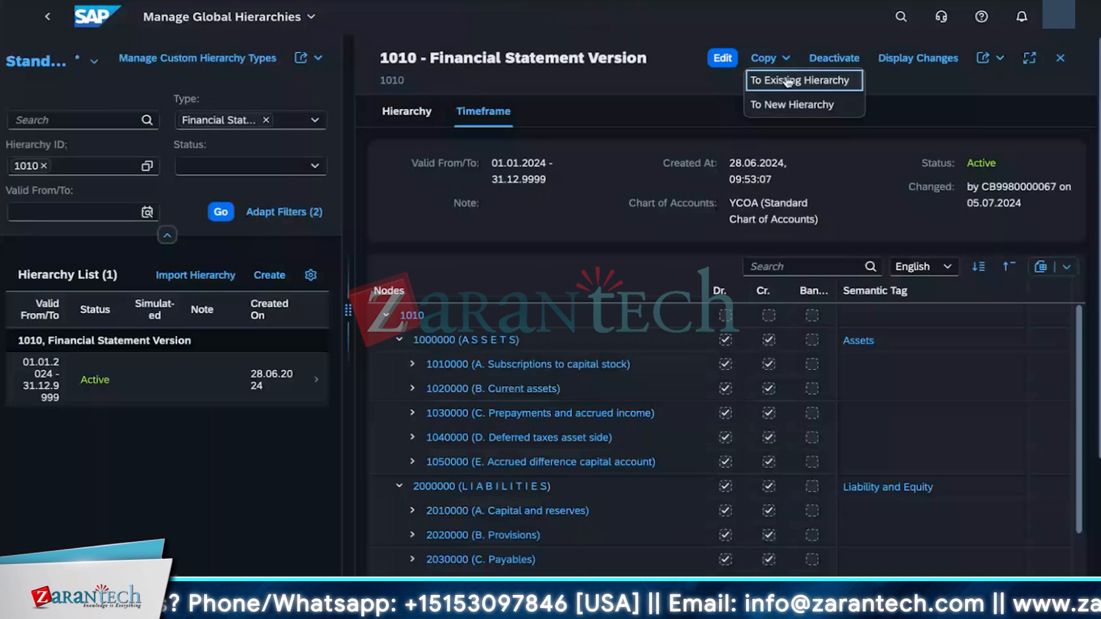
pyautogui.click(770, 106)
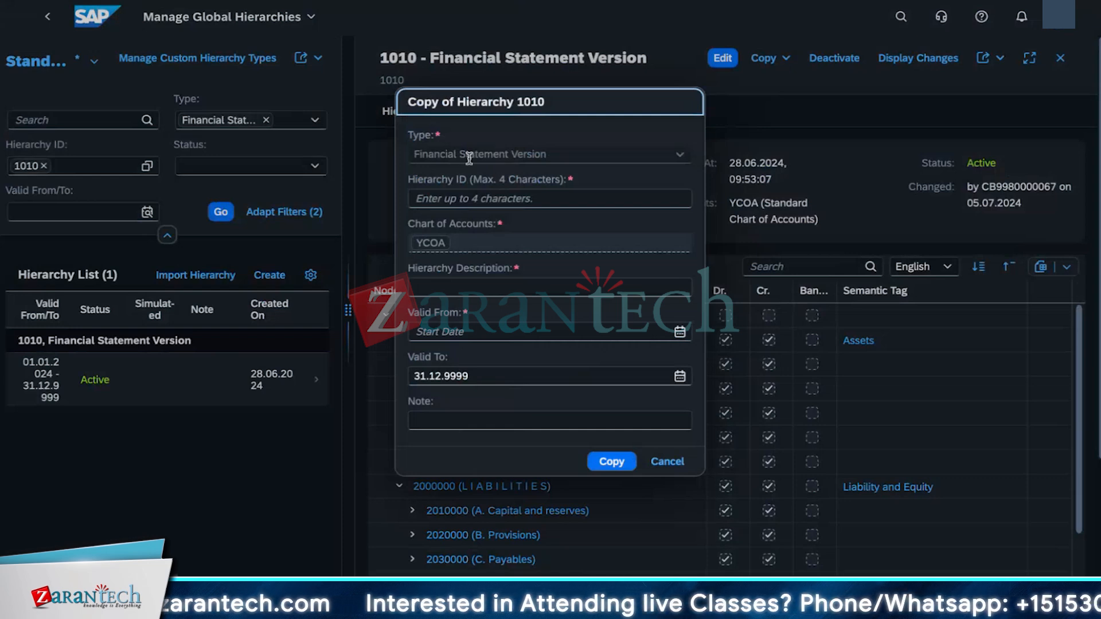
# Step: Set the copy's hierarchy ID to F07K and its description to FSV for KAYBO
pyautogui.click(438, 201)
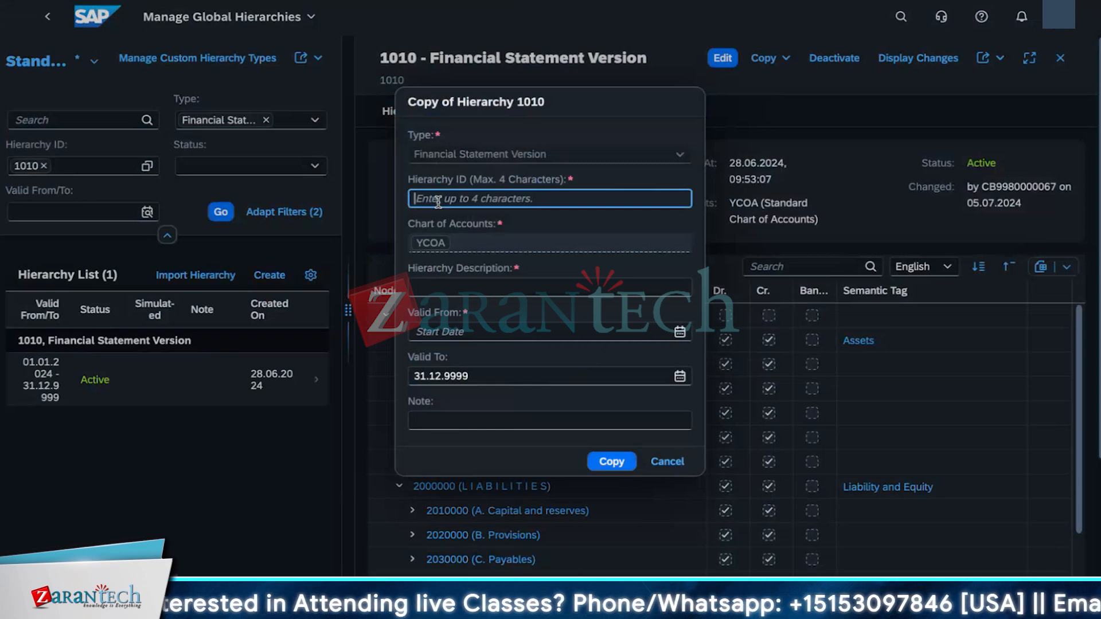
pyautogui.write('F07K')
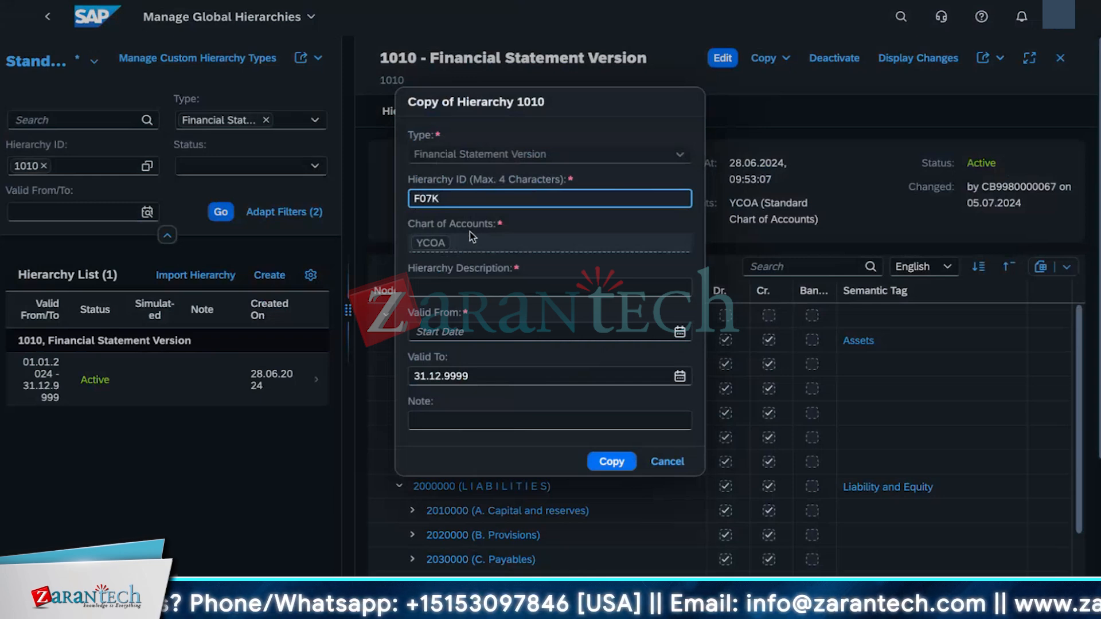
pyautogui.click(447, 288)
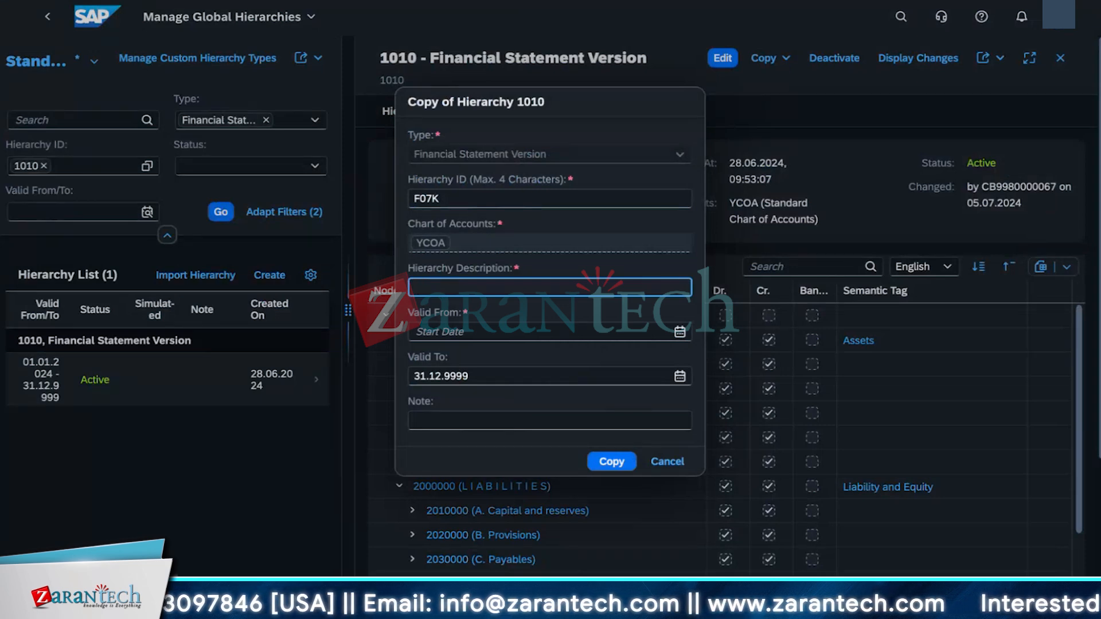
pyautogui.write('FSV f')
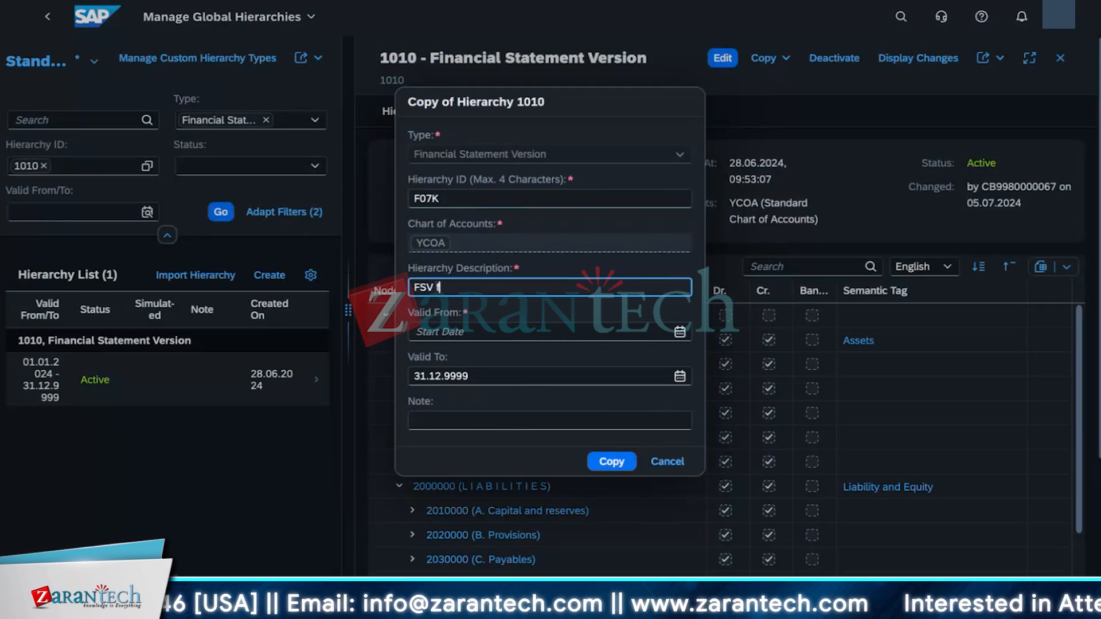
pyautogui.write('or KAYBO')
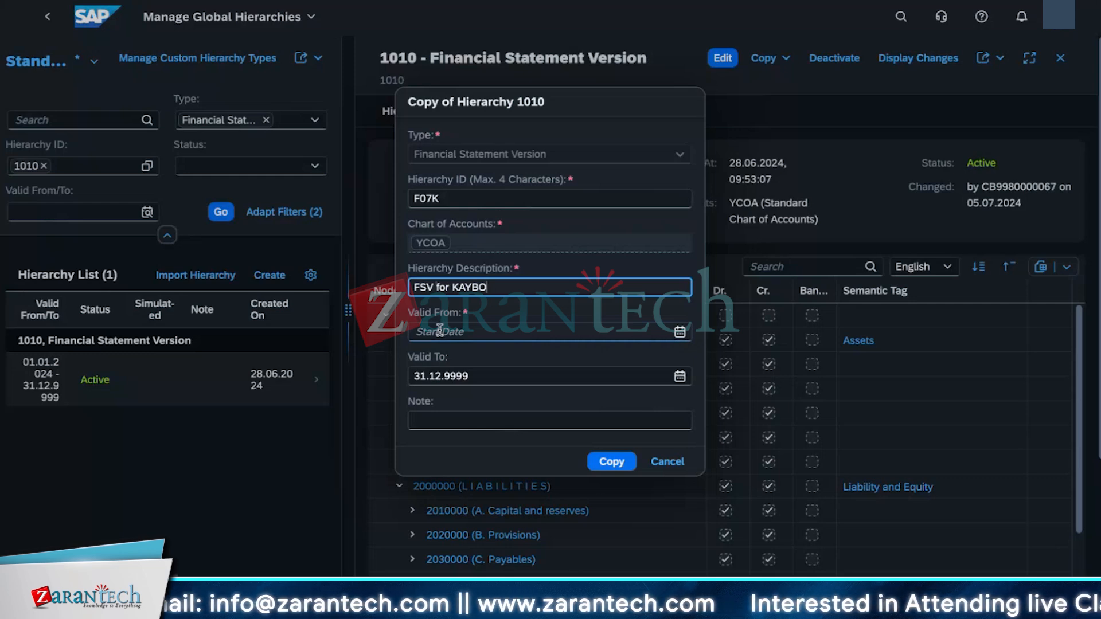
# Step: Set the copy's valid-from date to 25.09.2024, add the note KAYBO, and create the copy
pyautogui.click(680, 333)
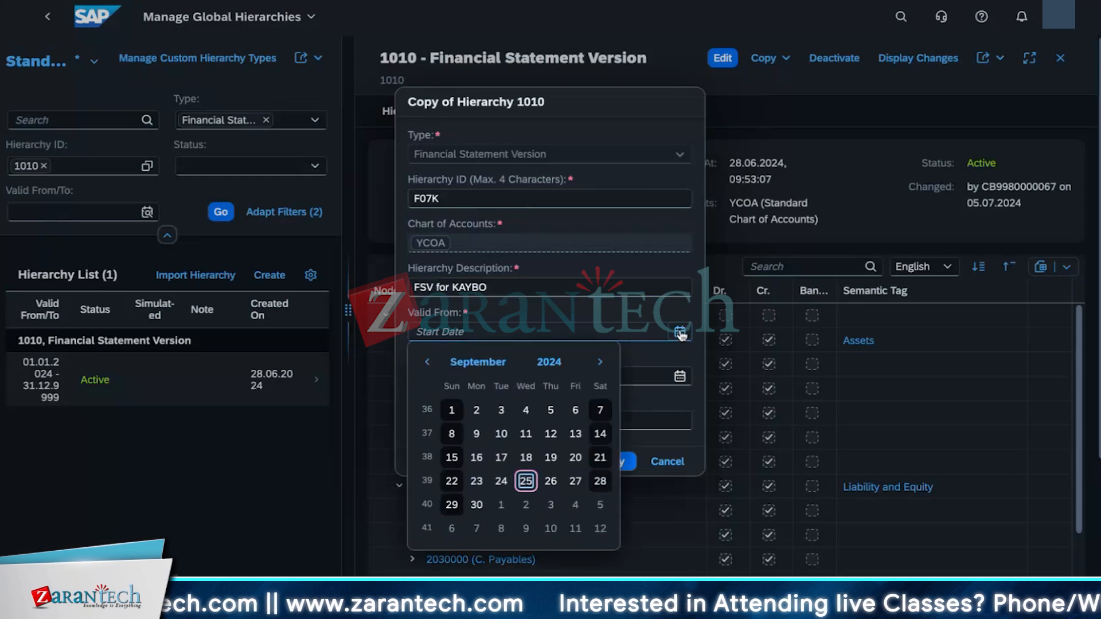
pyautogui.click(518, 466)
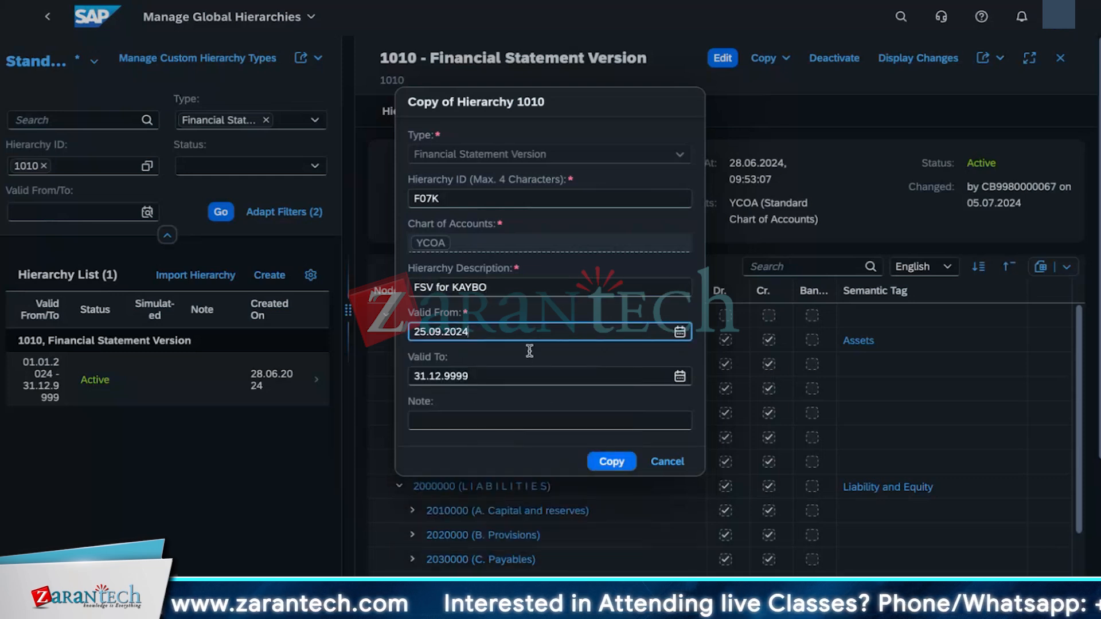
pyautogui.click(436, 415)
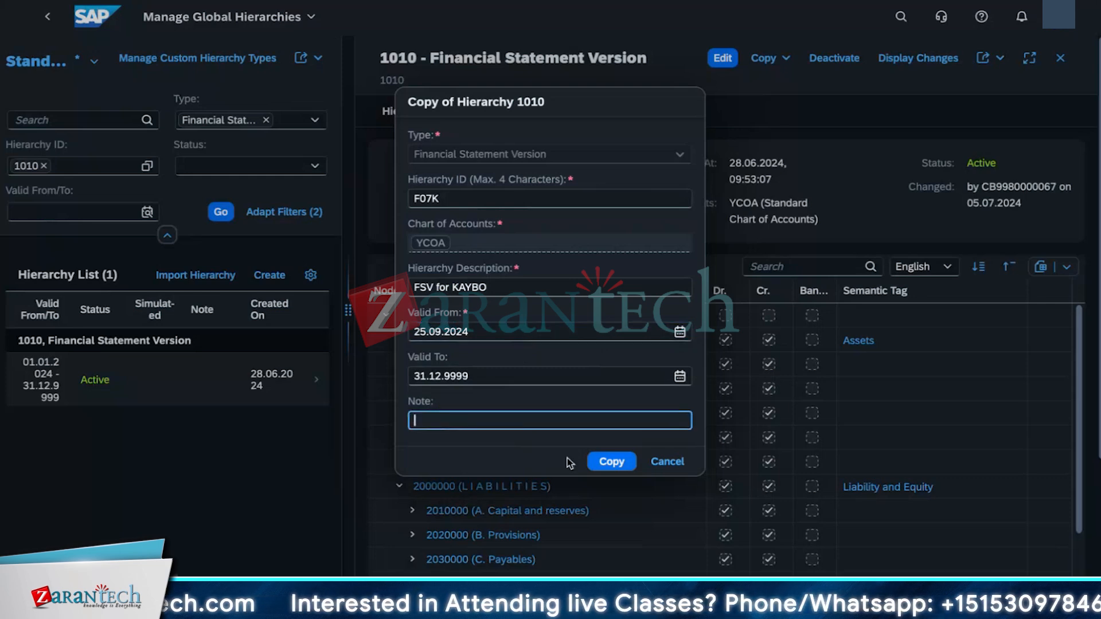
pyautogui.write('KAYBO')
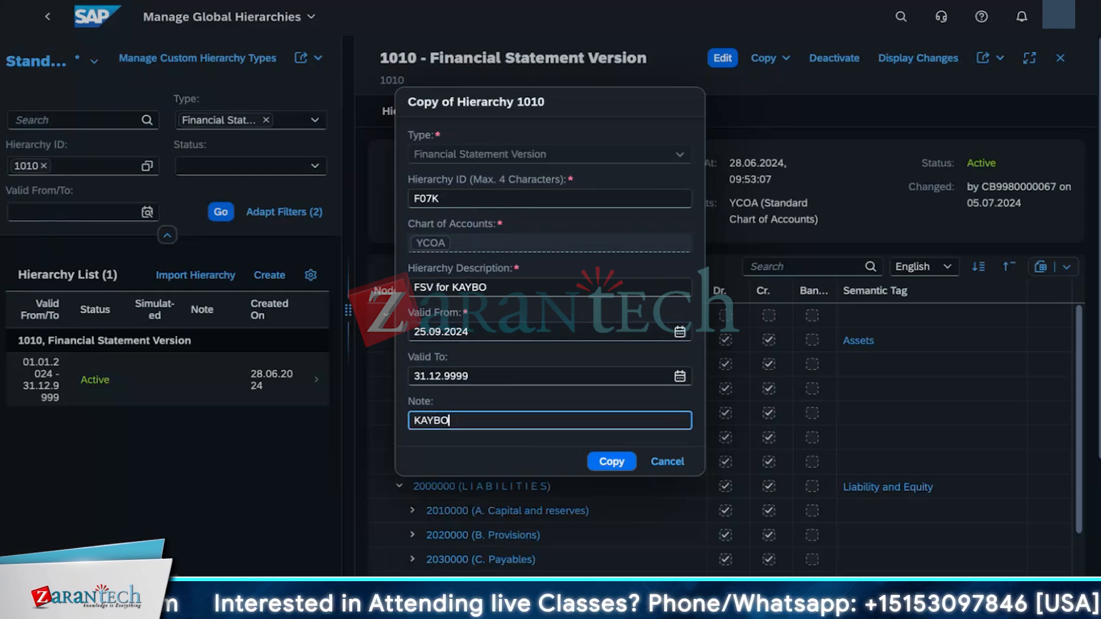
pyautogui.click(619, 463)
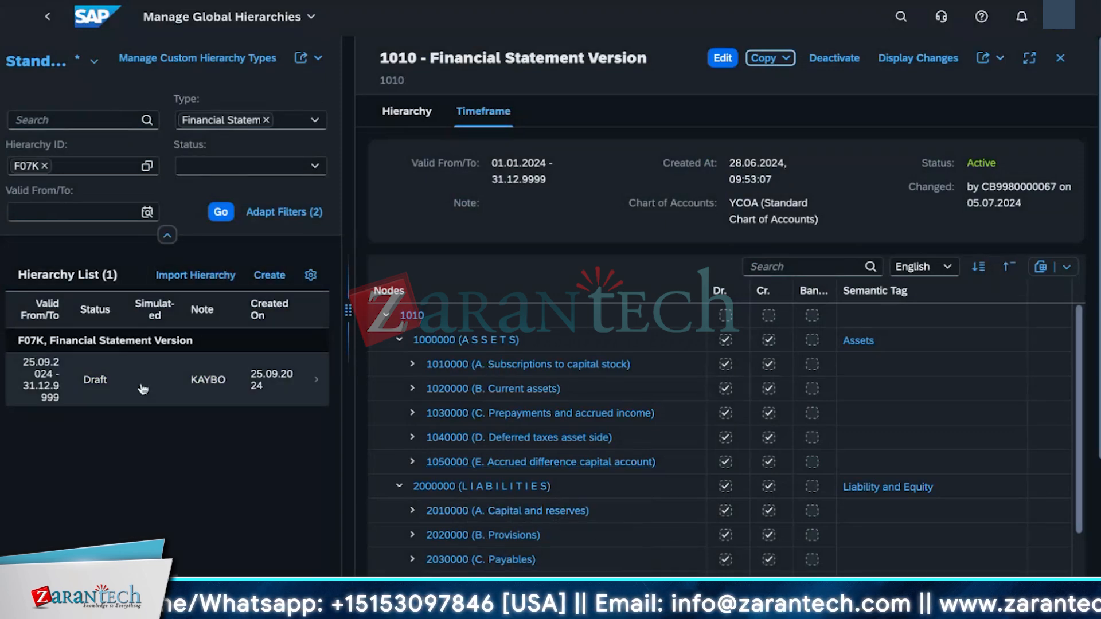
# Step: Refresh the hierarchy list filtered on F07K and widen the hierarchy detail view
pyautogui.moveTo(348, 320); pyautogui.dragTo(766, 354)
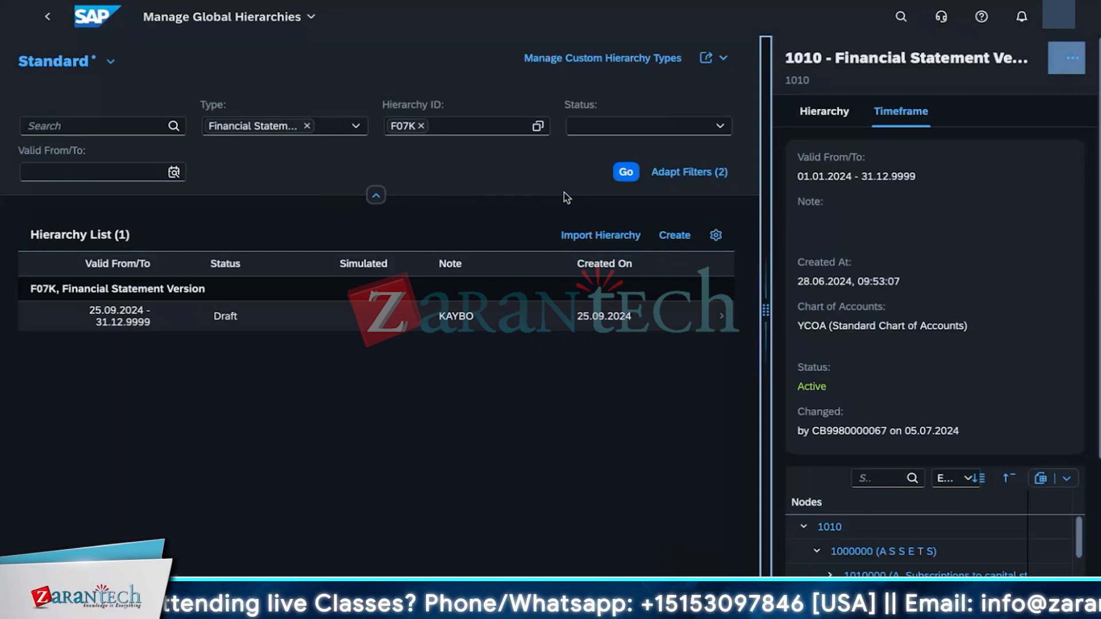
pyautogui.click(626, 172)
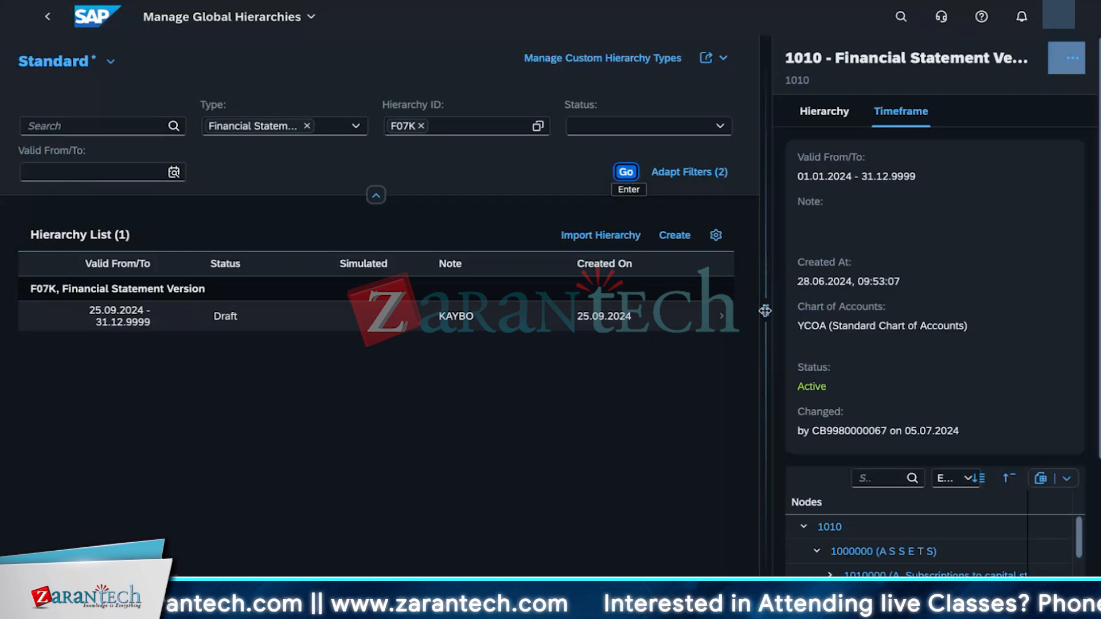
pyautogui.moveTo(765, 311); pyautogui.dragTo(808, 309)
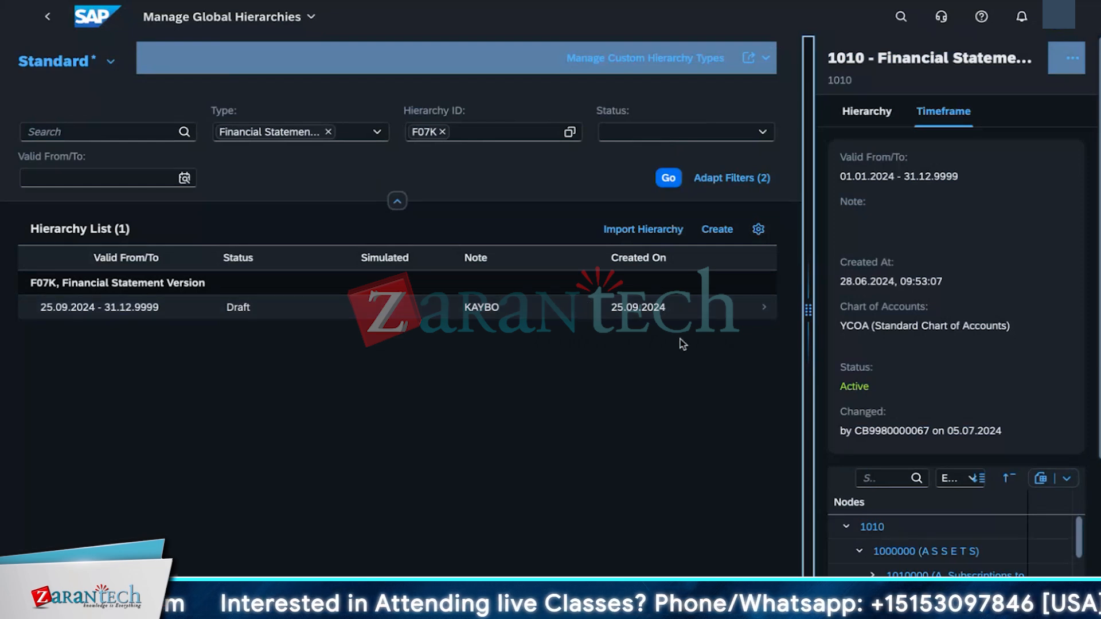
pyautogui.moveTo(804, 315); pyautogui.dragTo(312, 310)
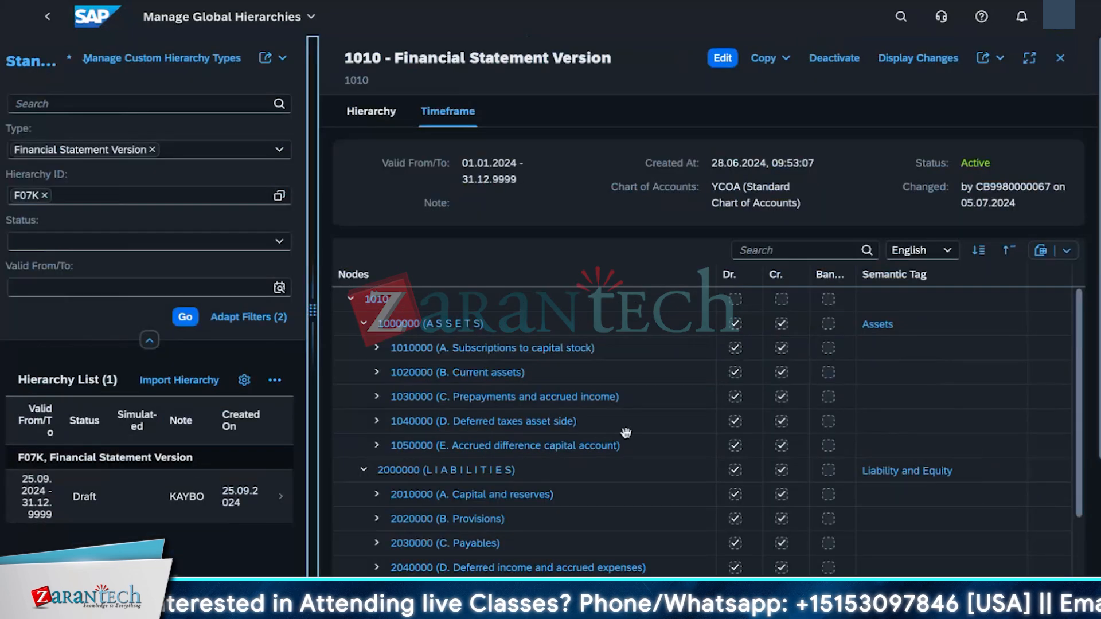
# Step: Search the hierarchy nodes for 6140
pyautogui.click(771, 252)
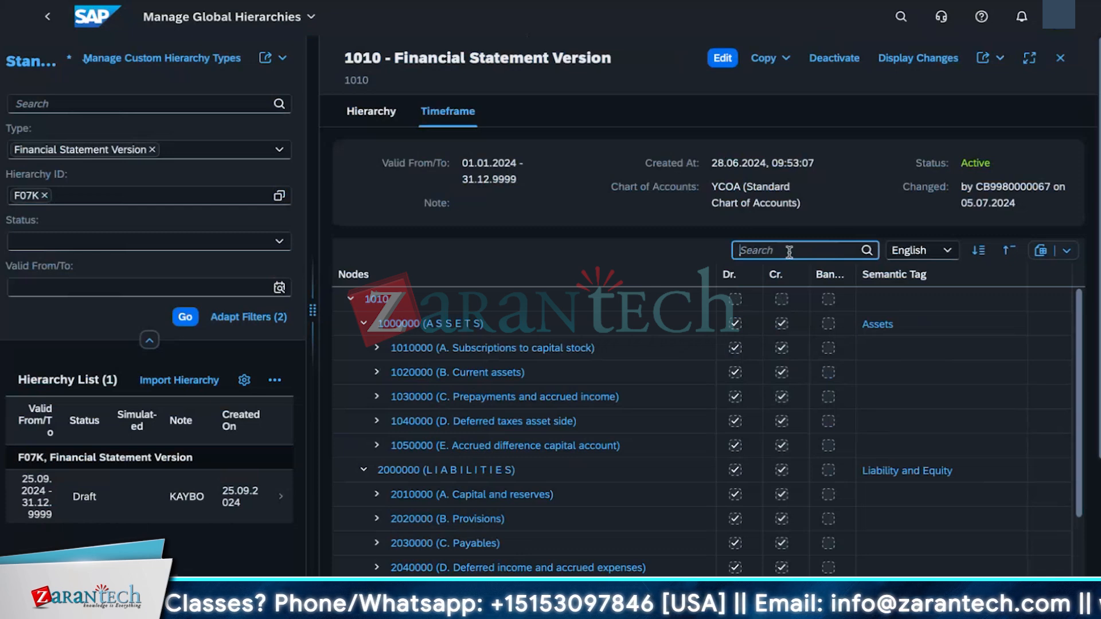
pyautogui.write('61')
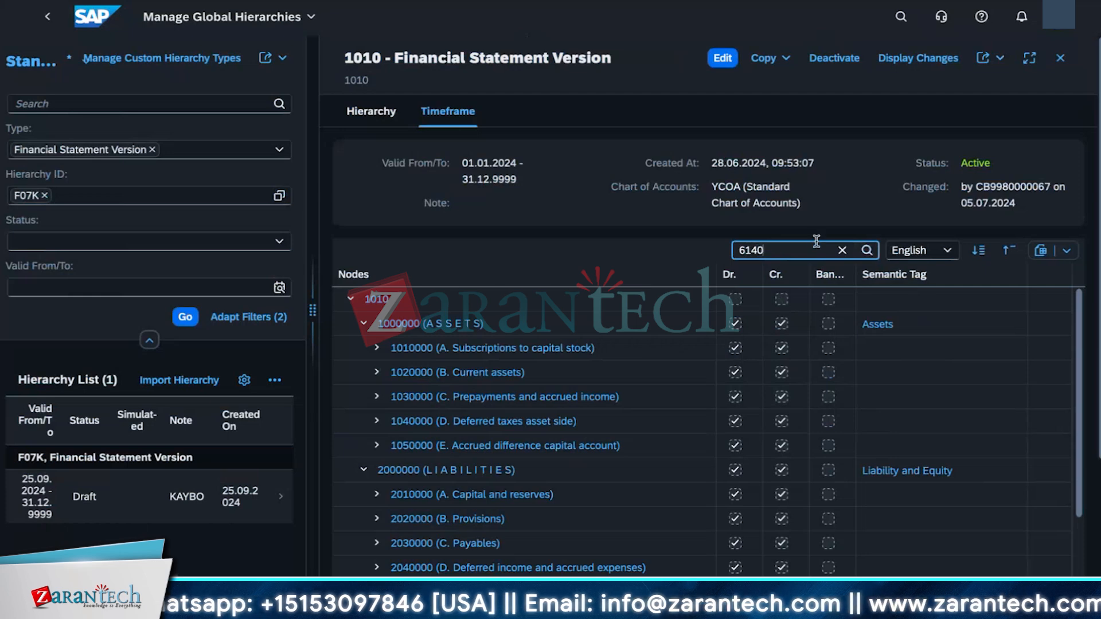
pyautogui.write('40')
pyautogui.press('Return')
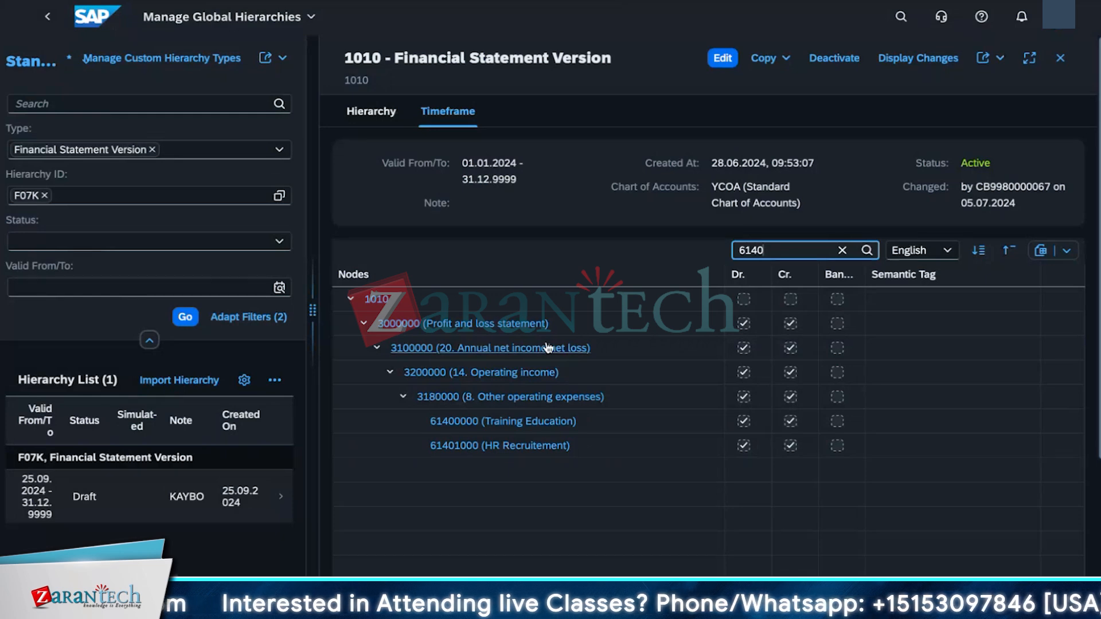
# Step: Try to edit the 1010 hierarchy, then deactivate it
pyautogui.click(722, 58)
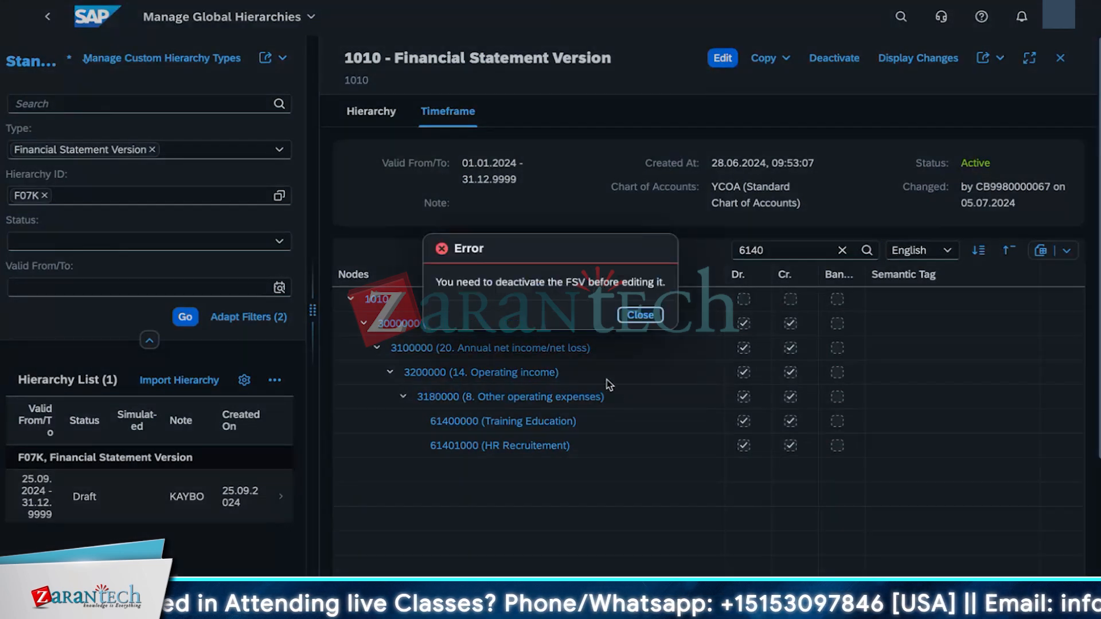
pyautogui.click(640, 315)
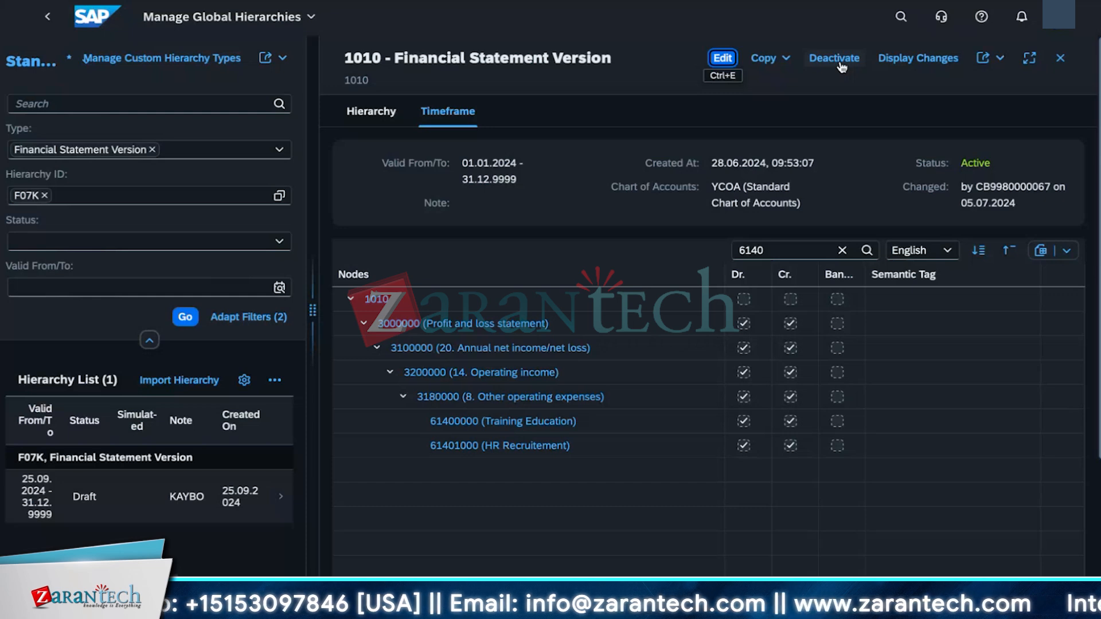
pyautogui.click(834, 59)
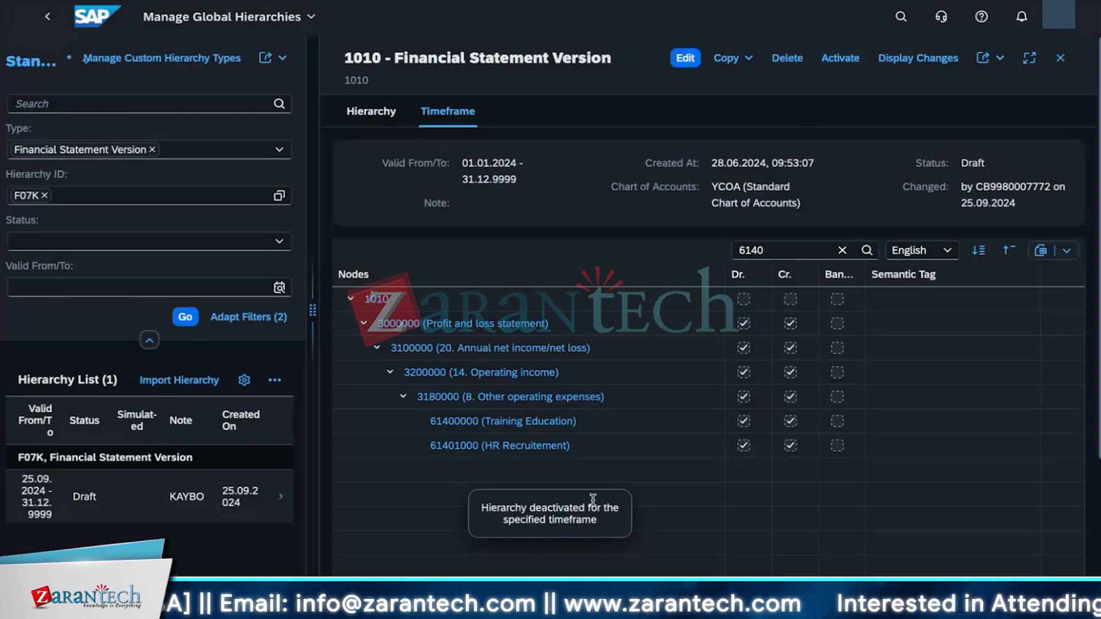
# Step: Edit the hierarchy, delete nodes 61400000 (Training Education) and 61401000 (HR Recruitement), and save
pyautogui.click(692, 59)
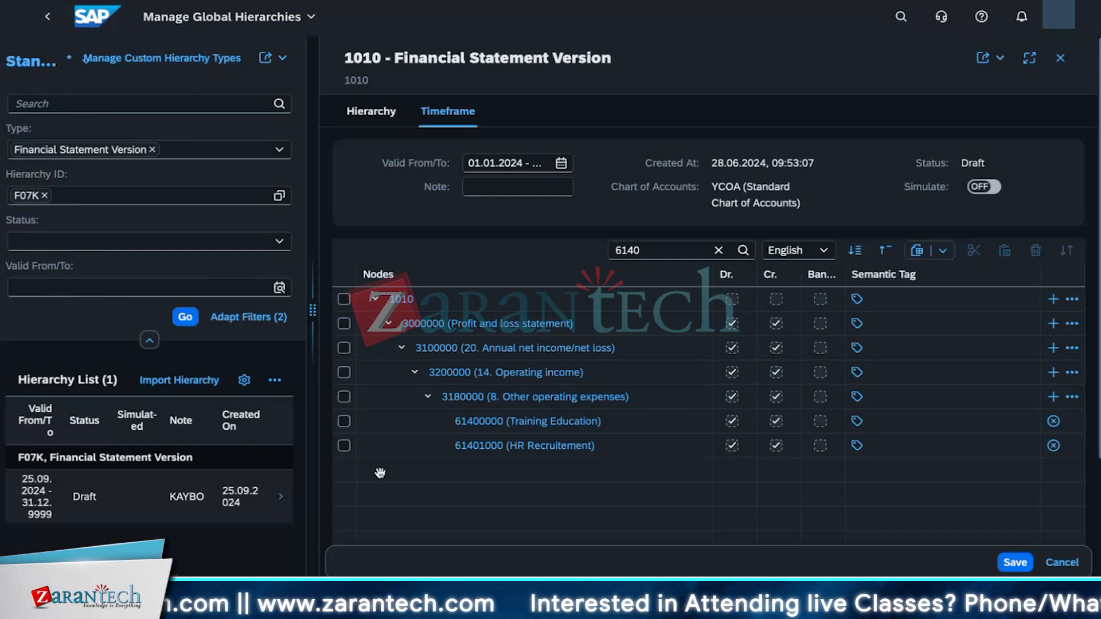
pyautogui.click(344, 423)
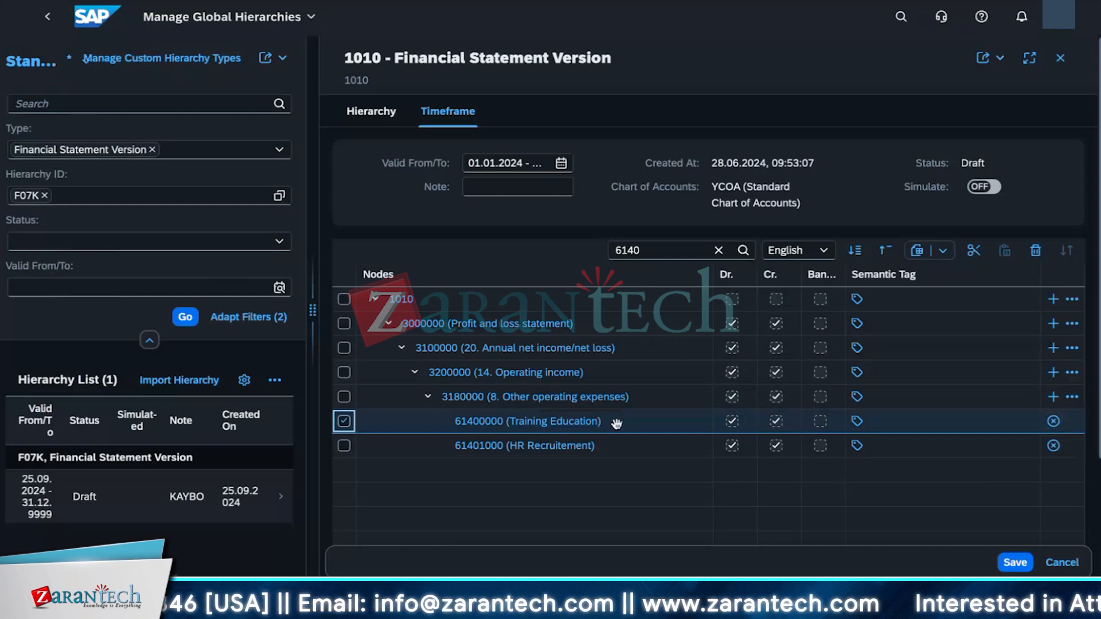
pyautogui.click(586, 427)
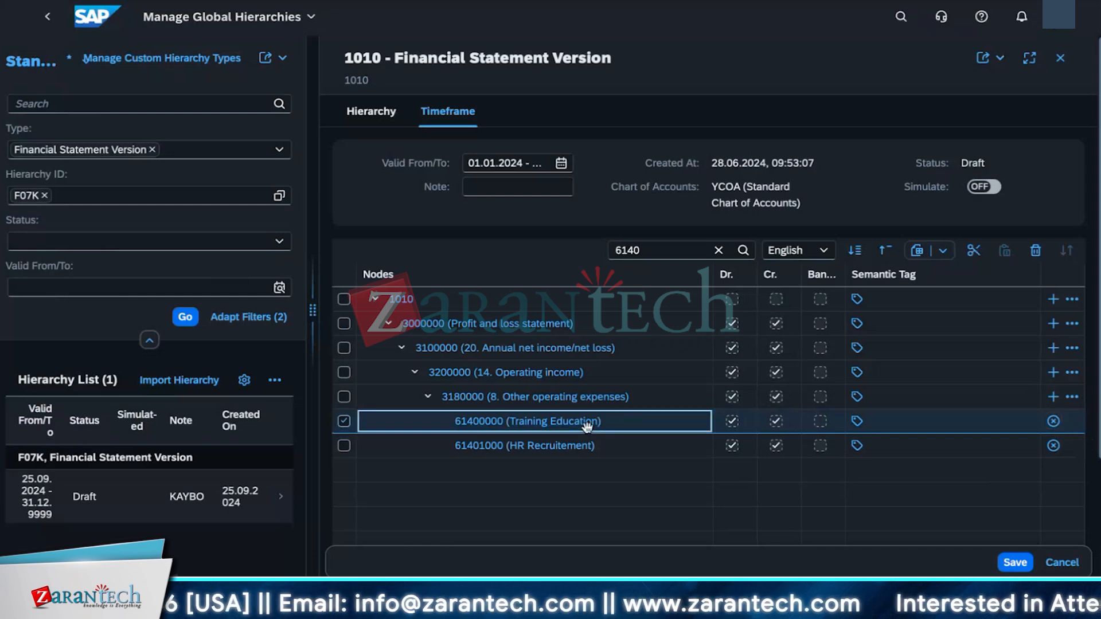
pyautogui.click(1056, 425)
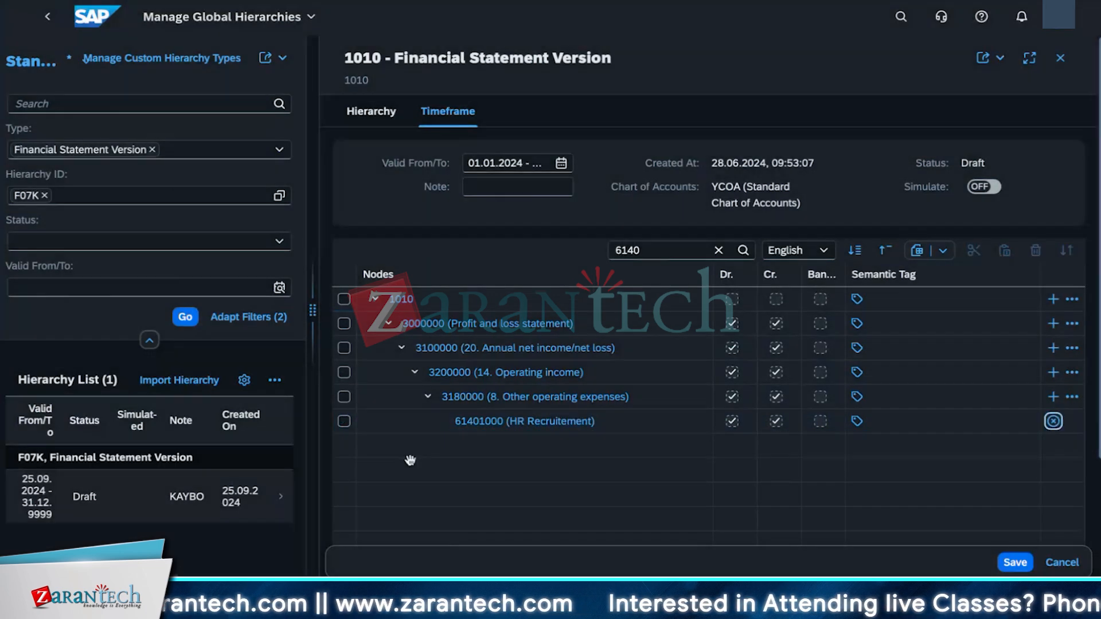
pyautogui.click(345, 422)
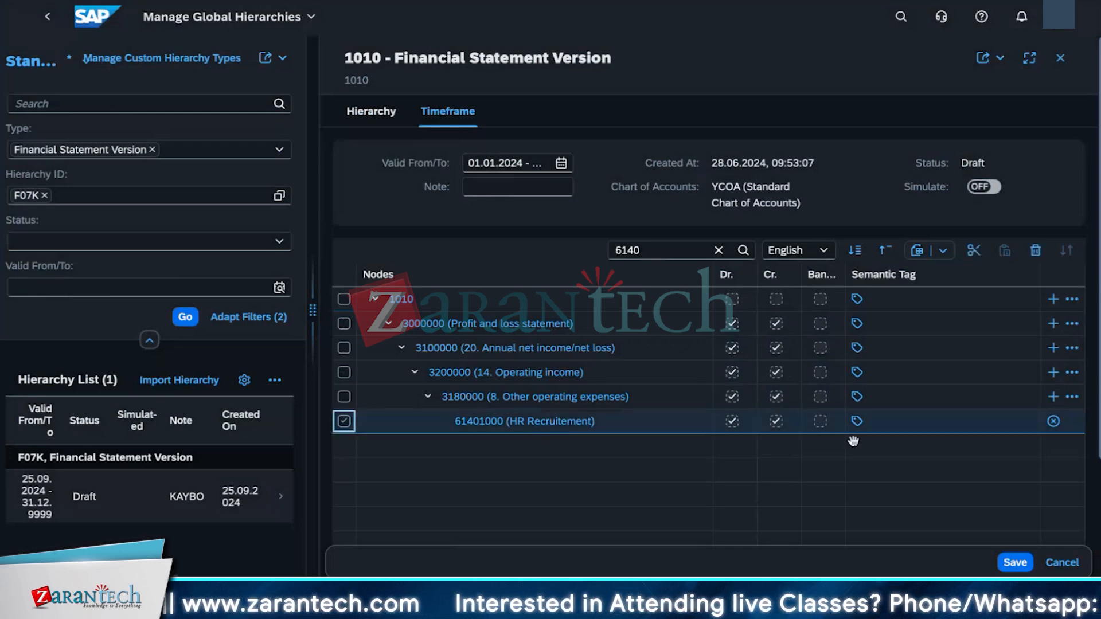
pyautogui.click(1054, 422)
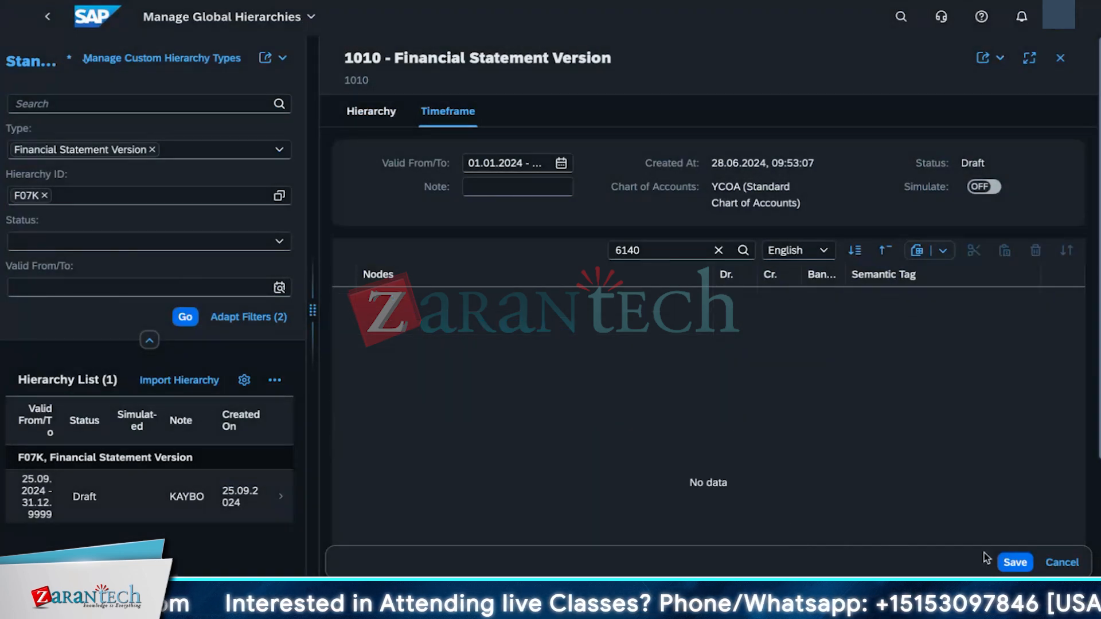
pyautogui.click(1006, 562)
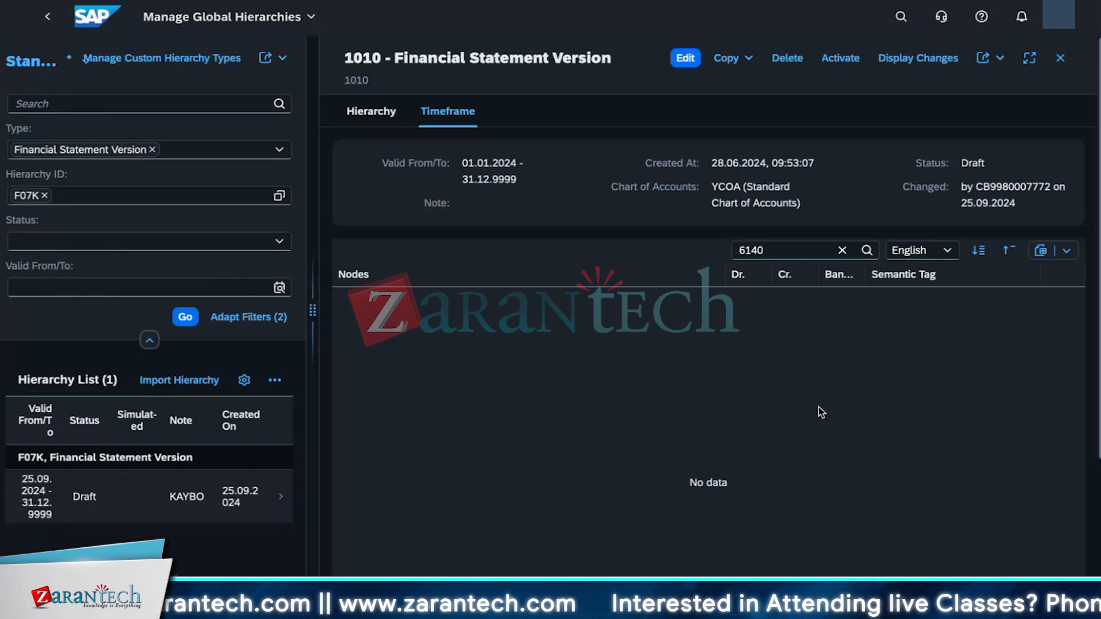
# Step: Edit the 1010 hierarchy and search its nodes for 320000
pyautogui.click(782, 250)
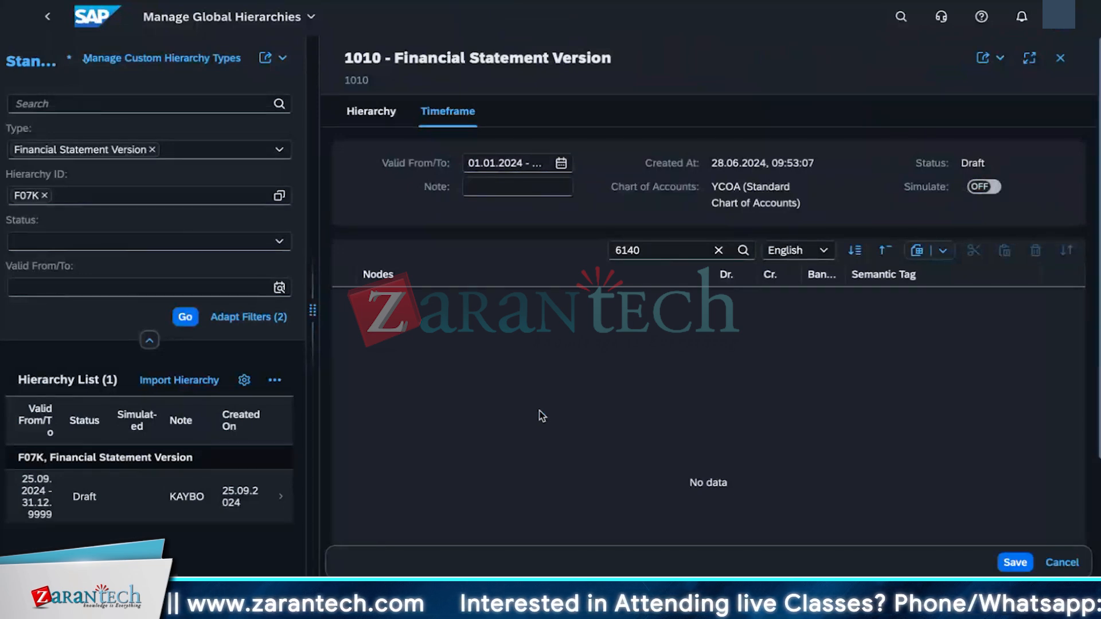
pyautogui.click(656, 249)
pyautogui.press('BackSpace')
pyautogui.press('BackSpace')
pyautogui.press('BackSpace')
pyautogui.press('BackSpace')
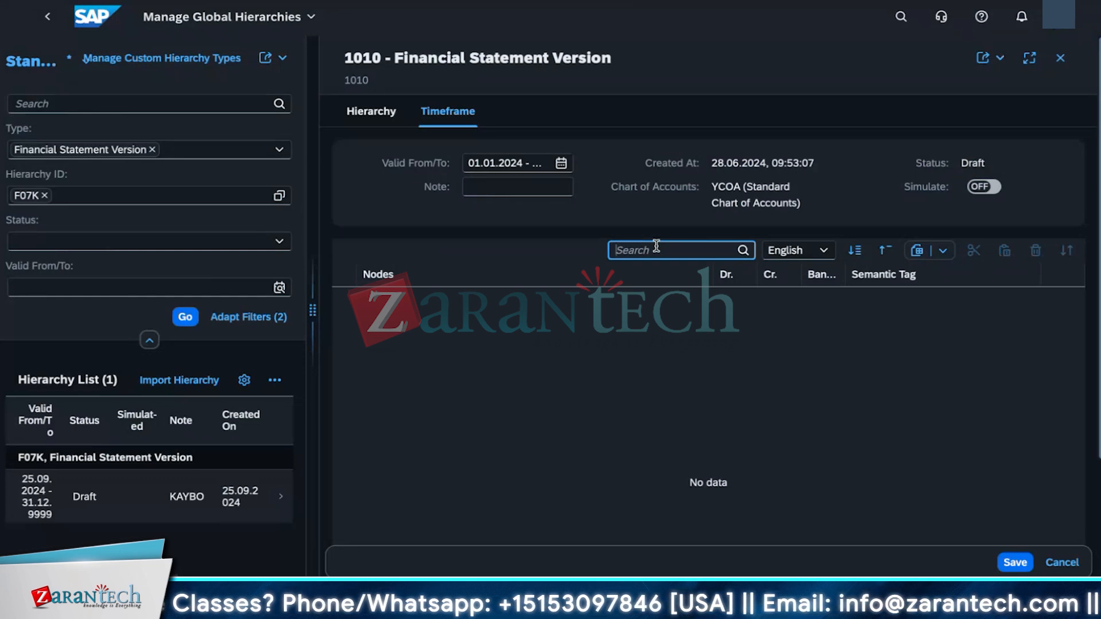
pyautogui.write('320000')
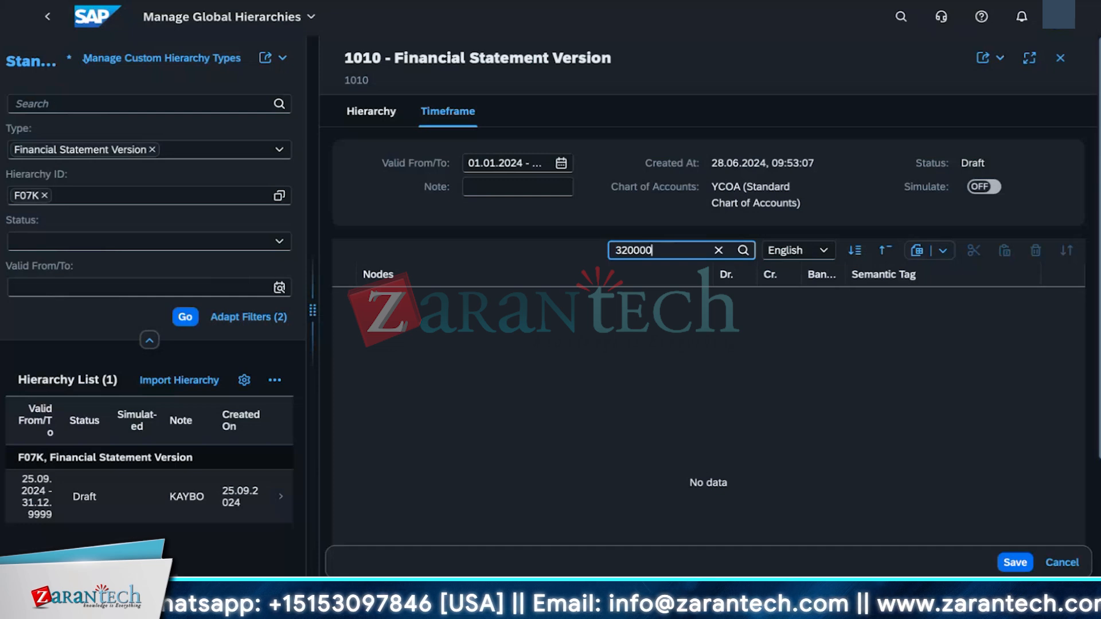
pyautogui.press('Return')
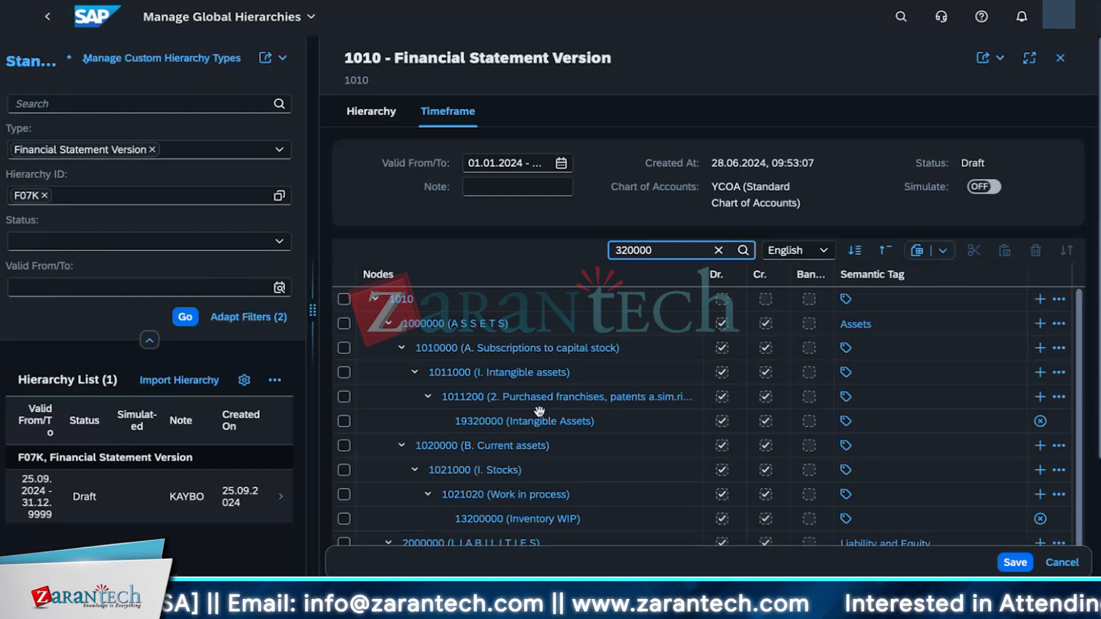
# Step: Expand the Profit and loss statement branch to examine the nodes under 3200000 (14. Operating income)
pyautogui.scroll(-1, 539, 411)
pyautogui.scroll(-3, 539, 411)
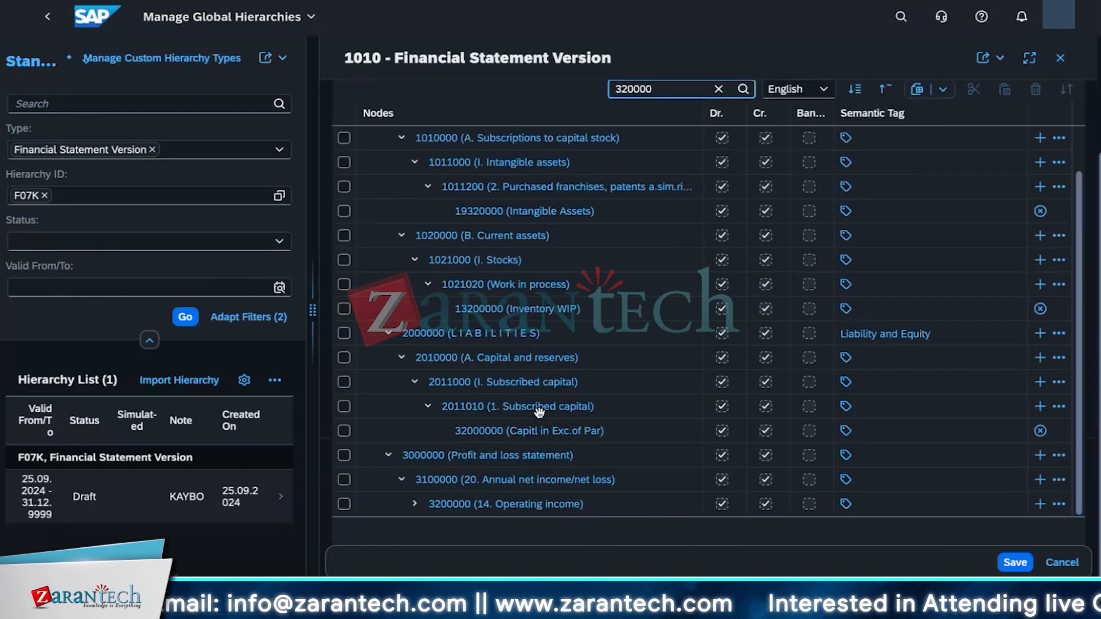
pyautogui.scroll(4, 404, 310)
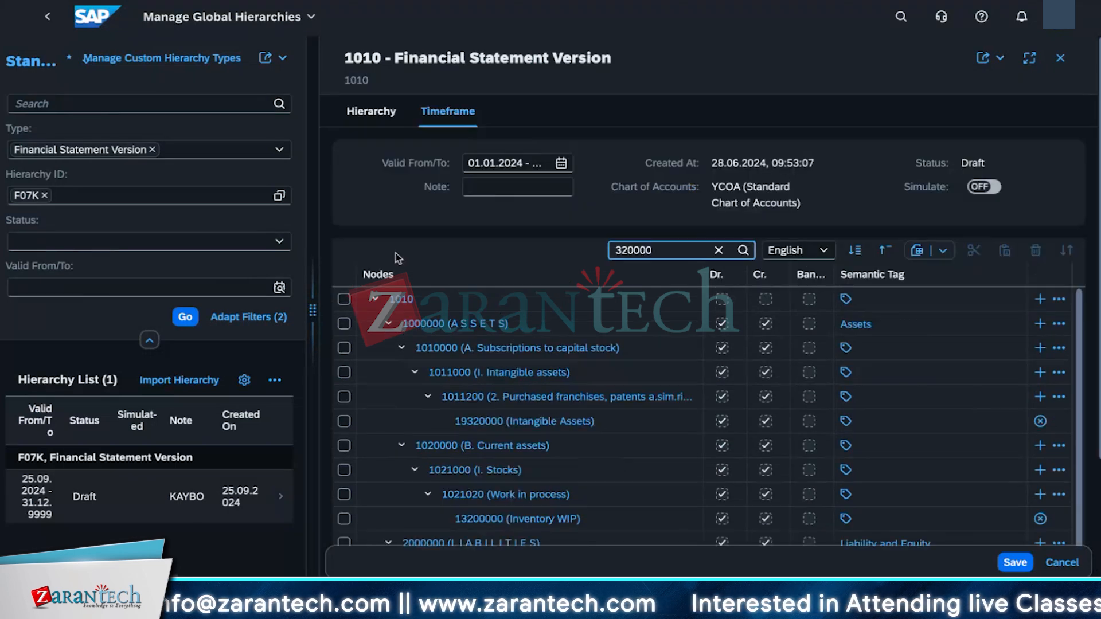
pyautogui.click(374, 298)
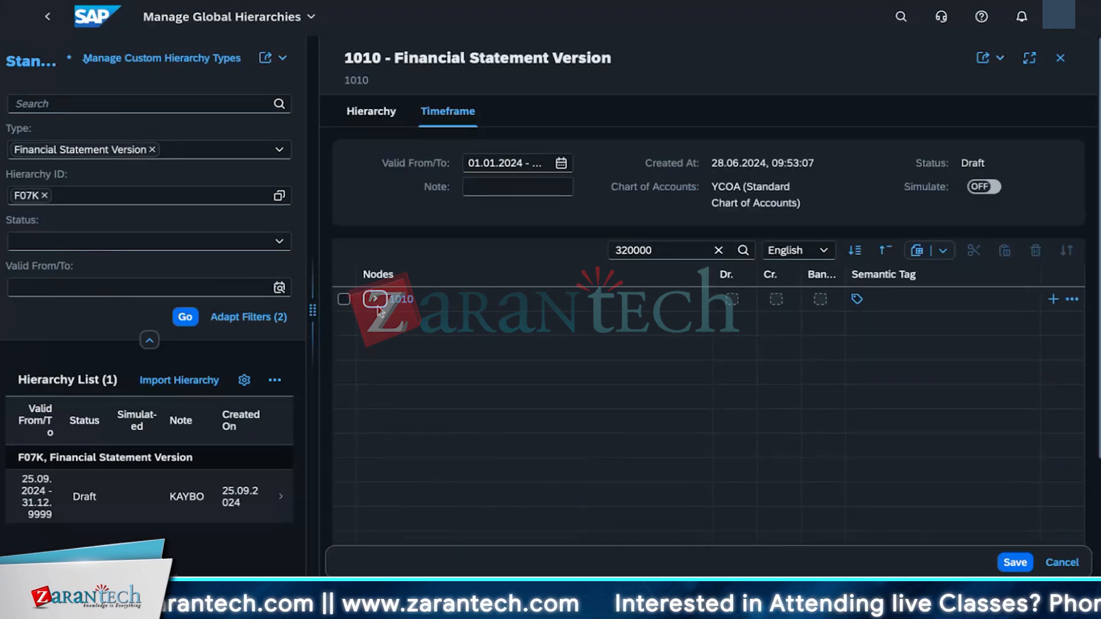
pyautogui.click(375, 299)
pyautogui.click(388, 347)
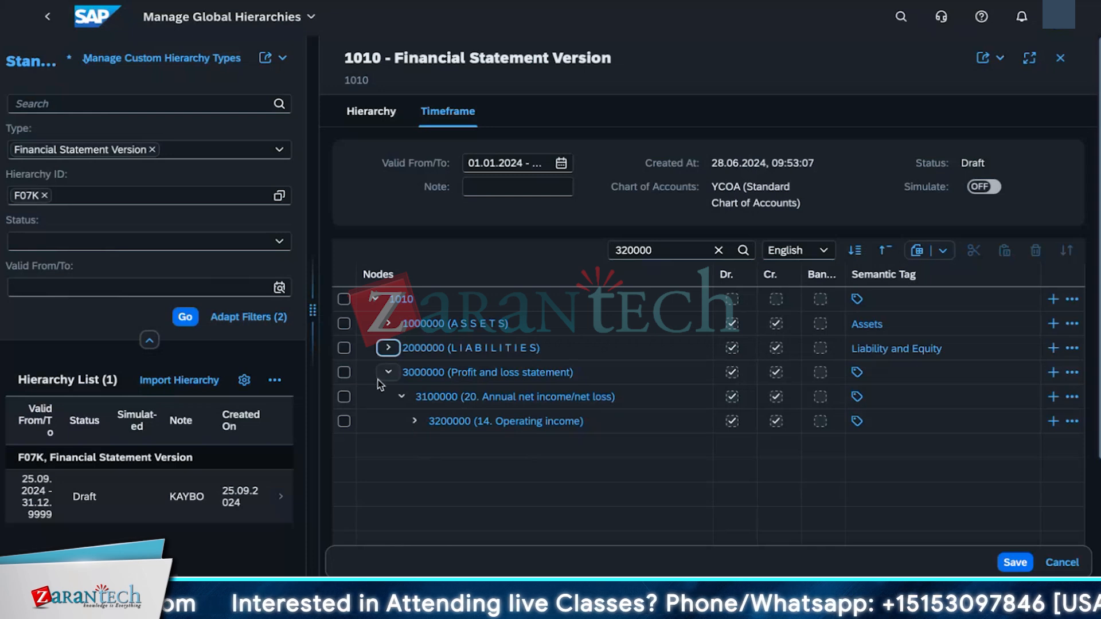
pyautogui.click(417, 422)
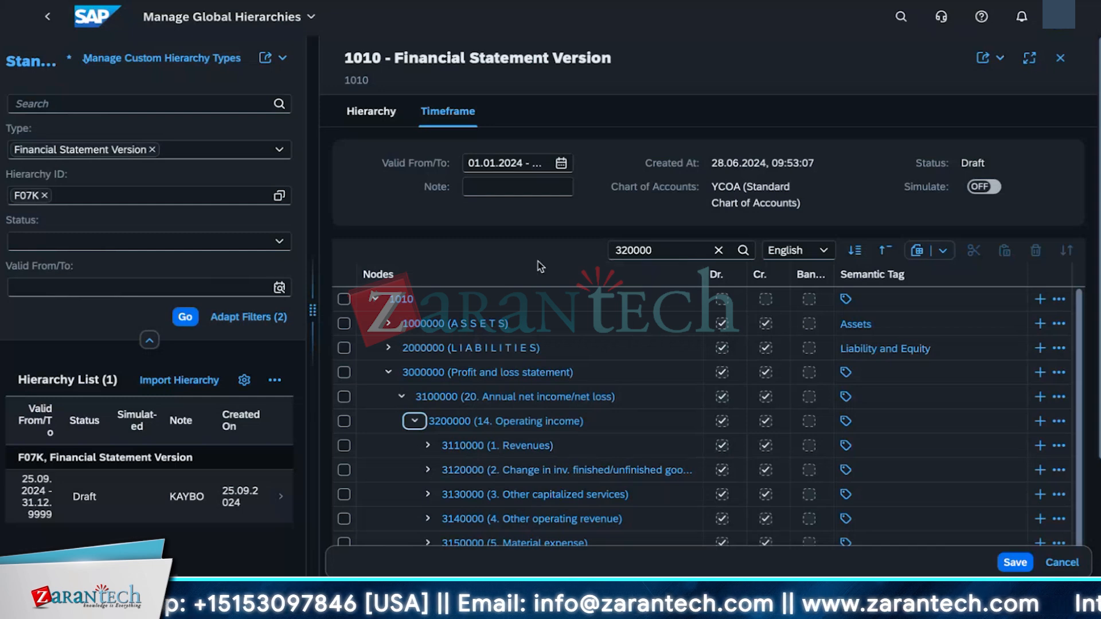
pyautogui.scroll(-5, 509, 435)
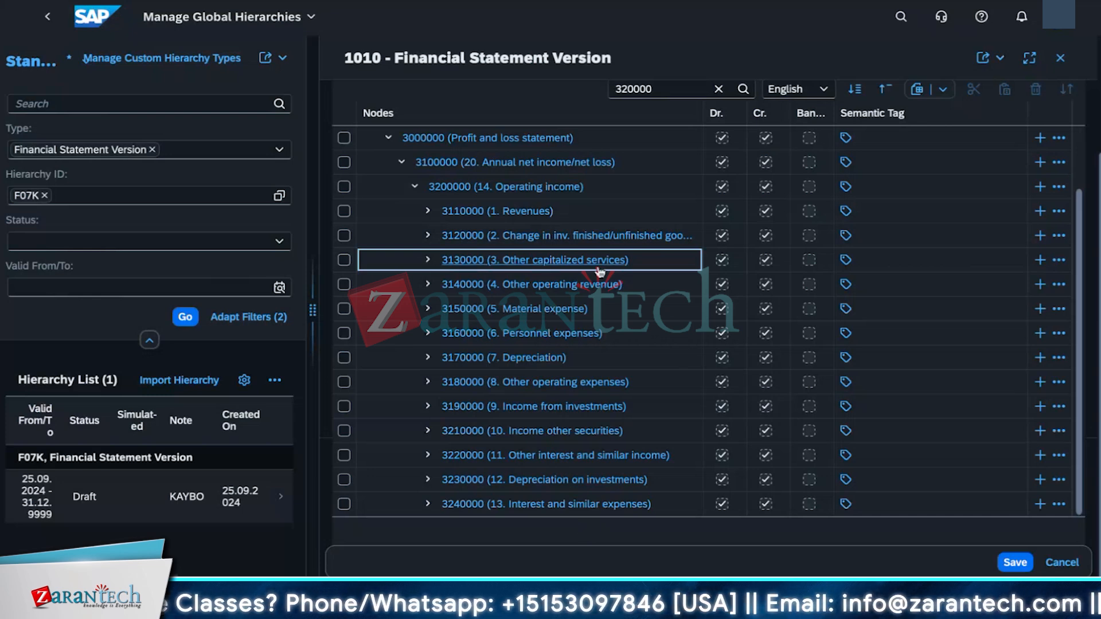
pyautogui.scroll(1, 618, 320)
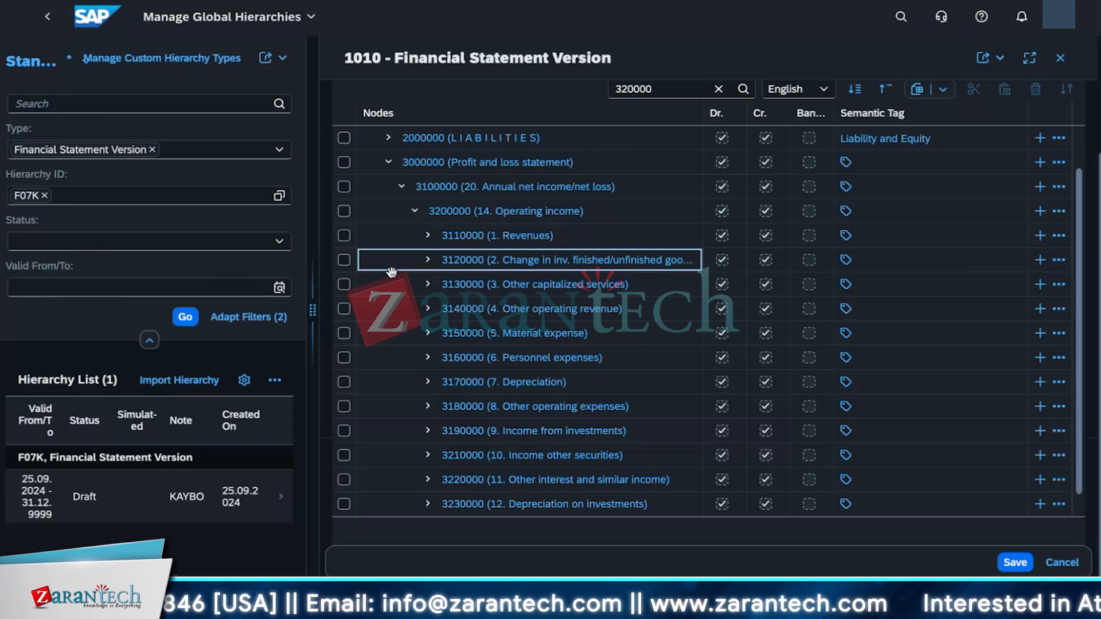
pyautogui.click(427, 236)
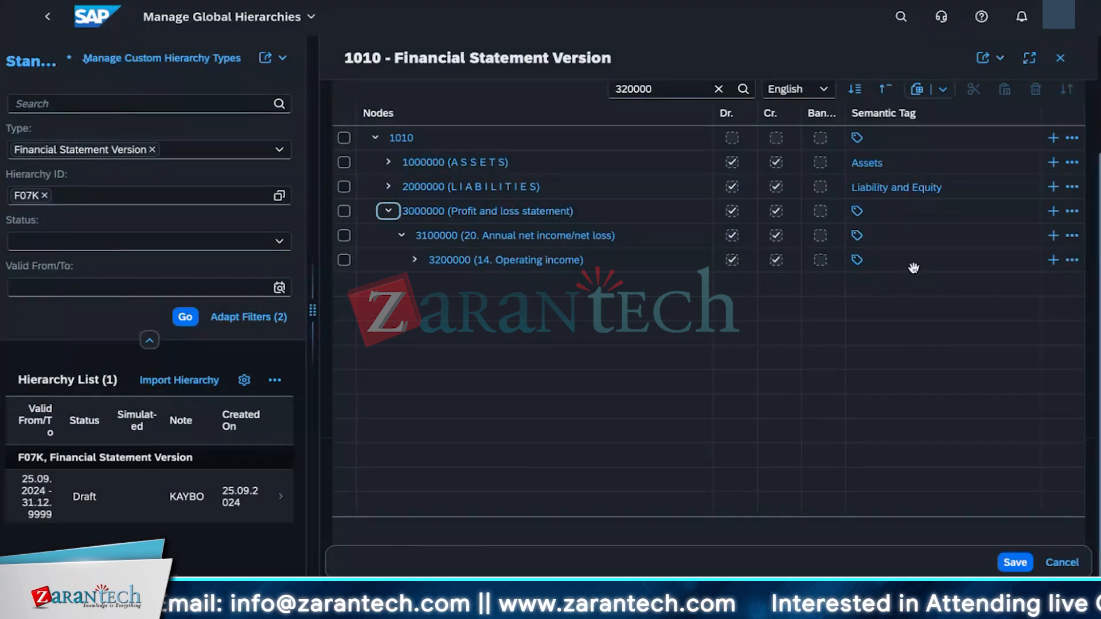
# Step: Add a subnode with ID 31850000 under node 3200000 (14. Operating income) and start entering its description
pyautogui.click(1051, 265)
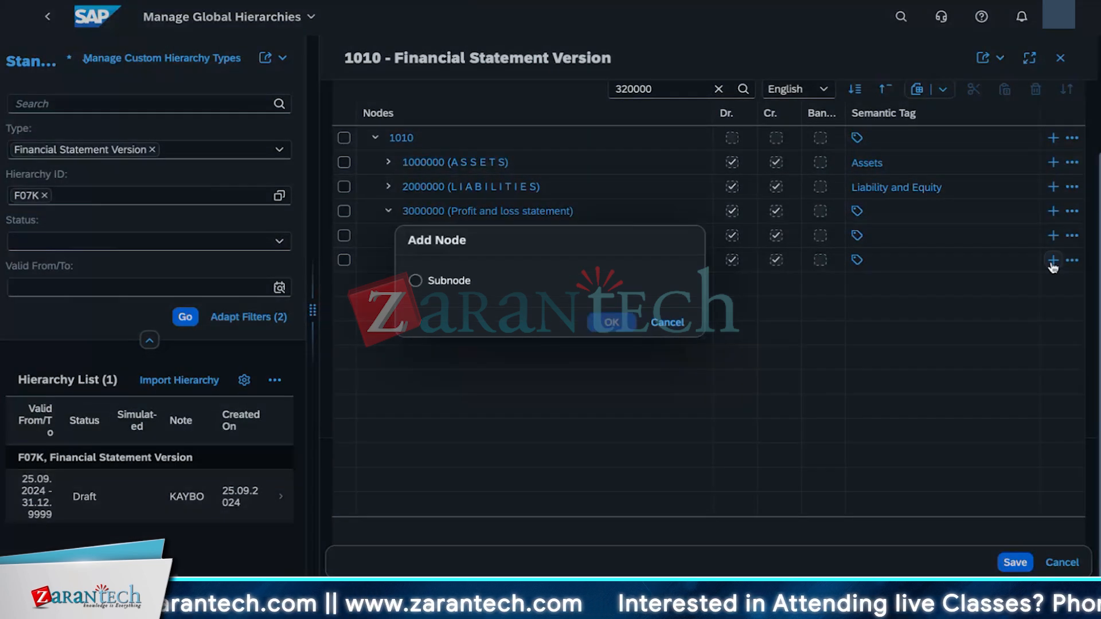
pyautogui.click(442, 280)
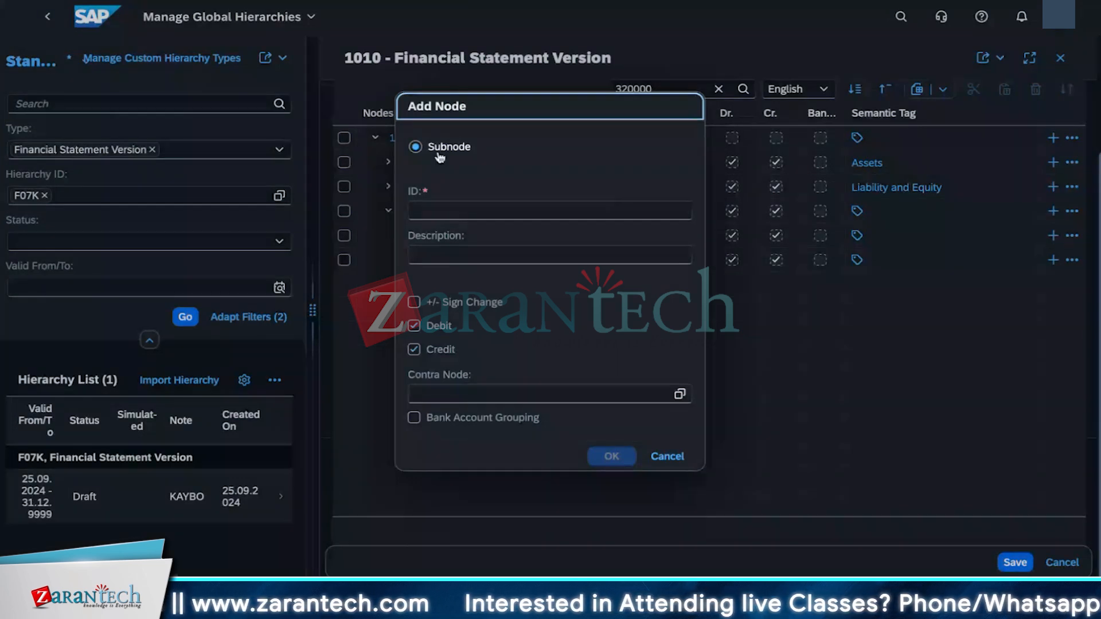
pyautogui.click(430, 203)
pyautogui.write('3185')
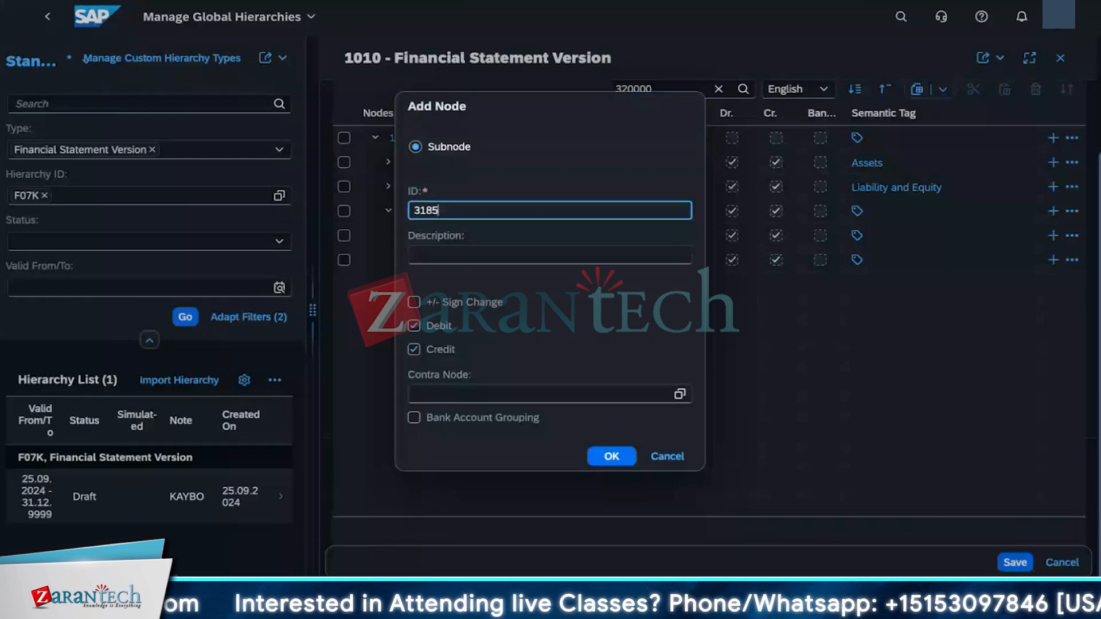
pyautogui.write('0000')
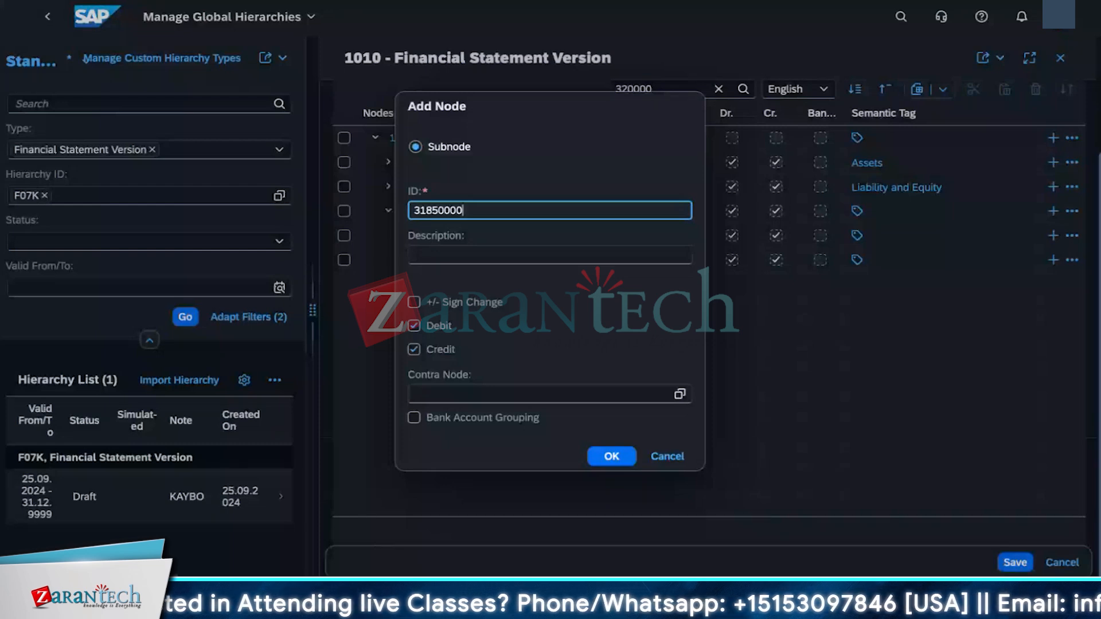
pyautogui.click(429, 258)
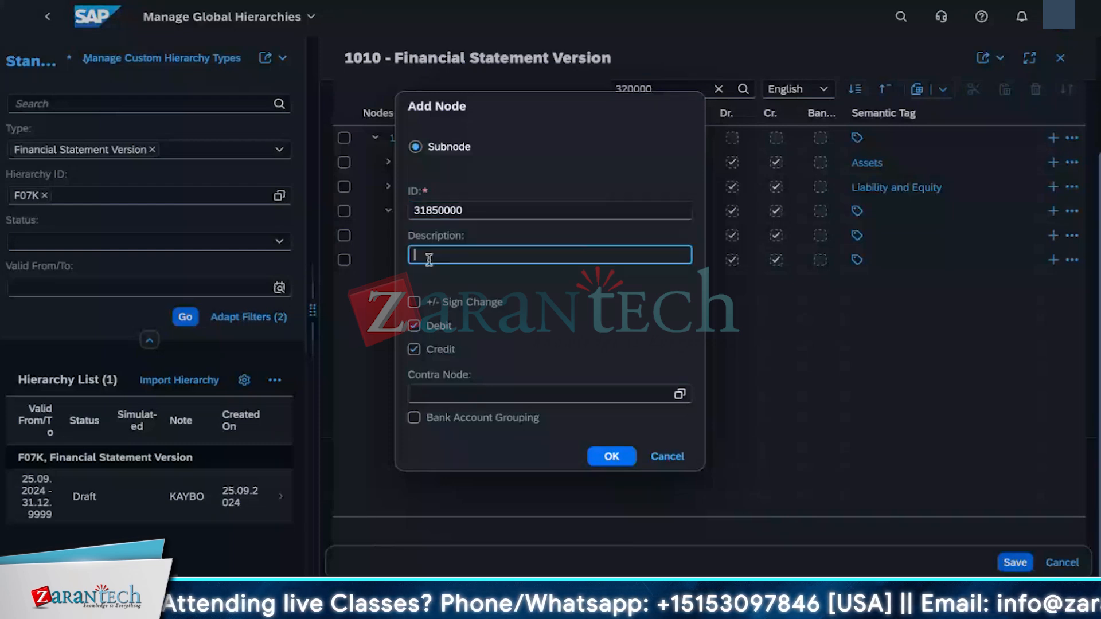
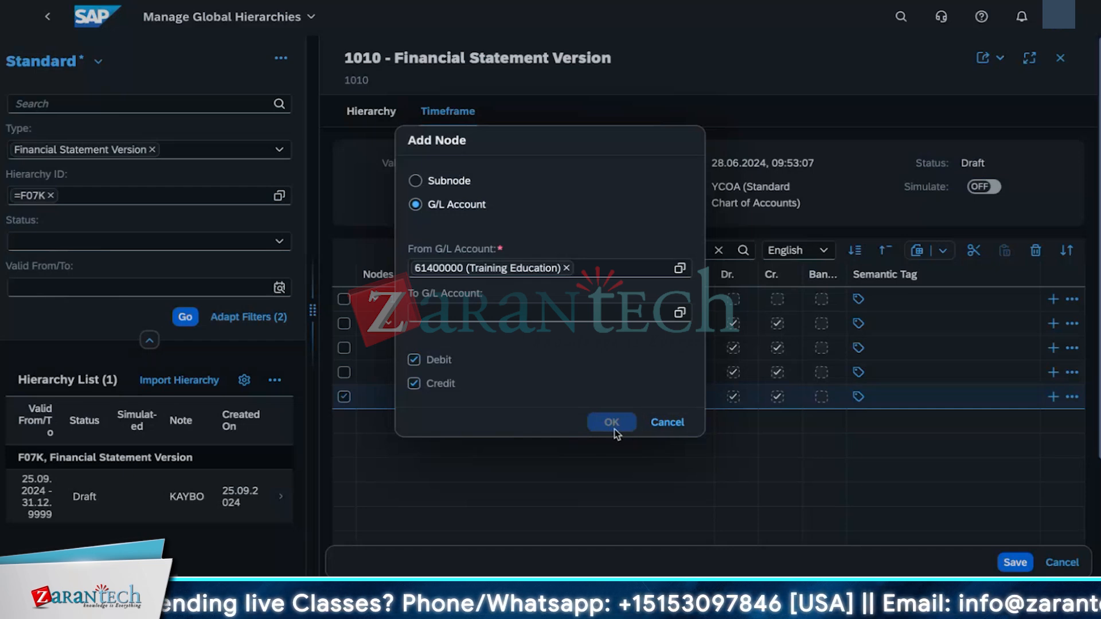
# Step: Cancel the open node dialog, then use Fast Entry under node 31850000 to add G/L account 61401000
pyautogui.click(667, 424)
pyautogui.click(1072, 397)
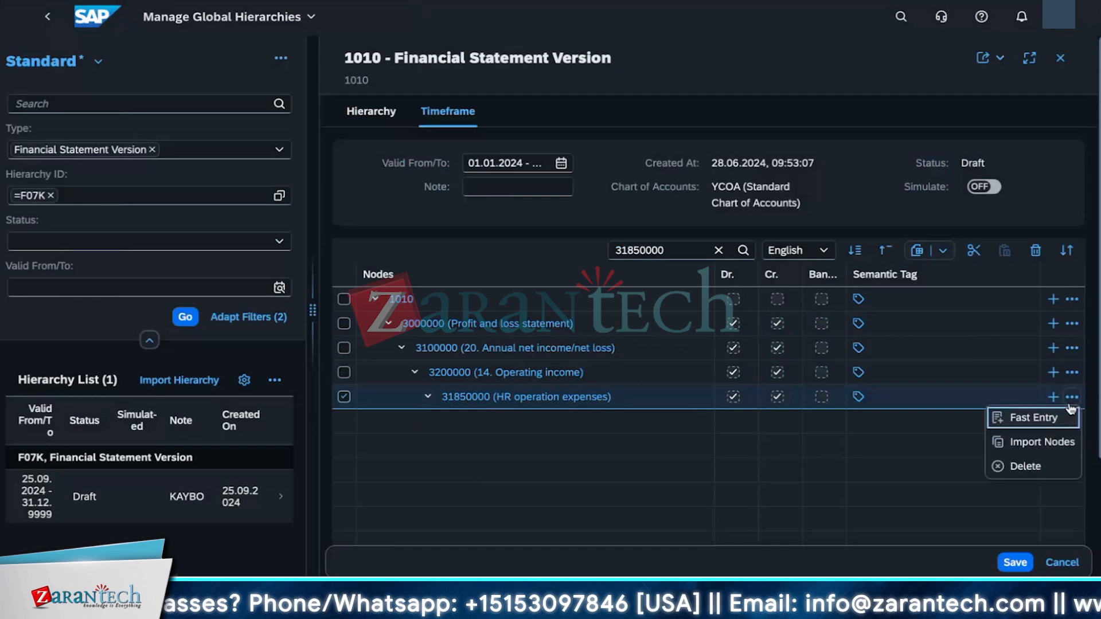
pyautogui.click(1032, 418)
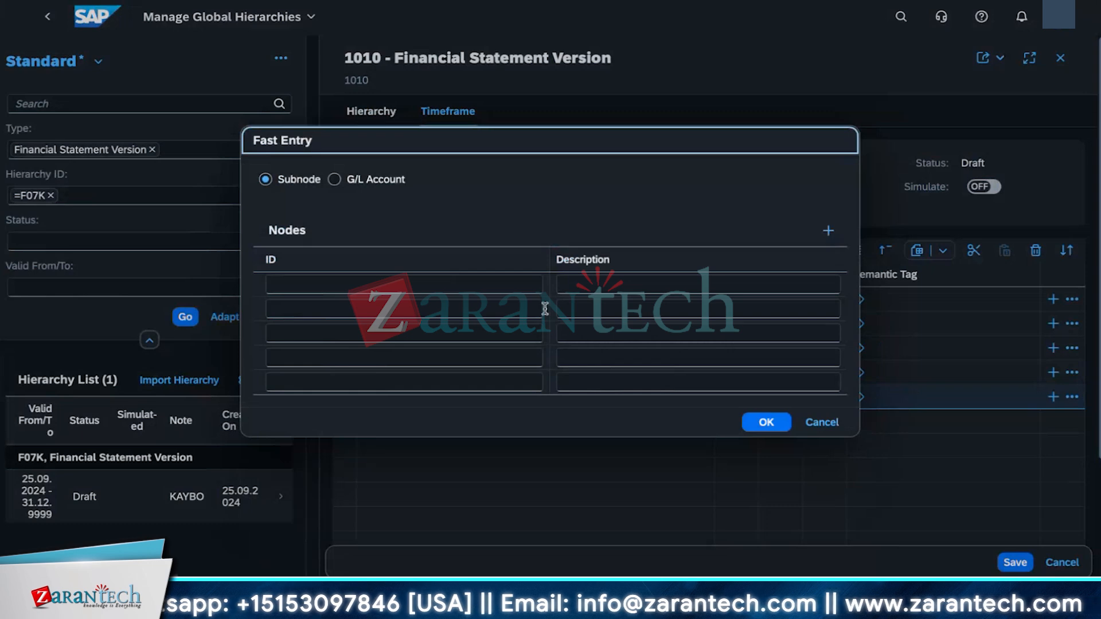
pyautogui.click(336, 181)
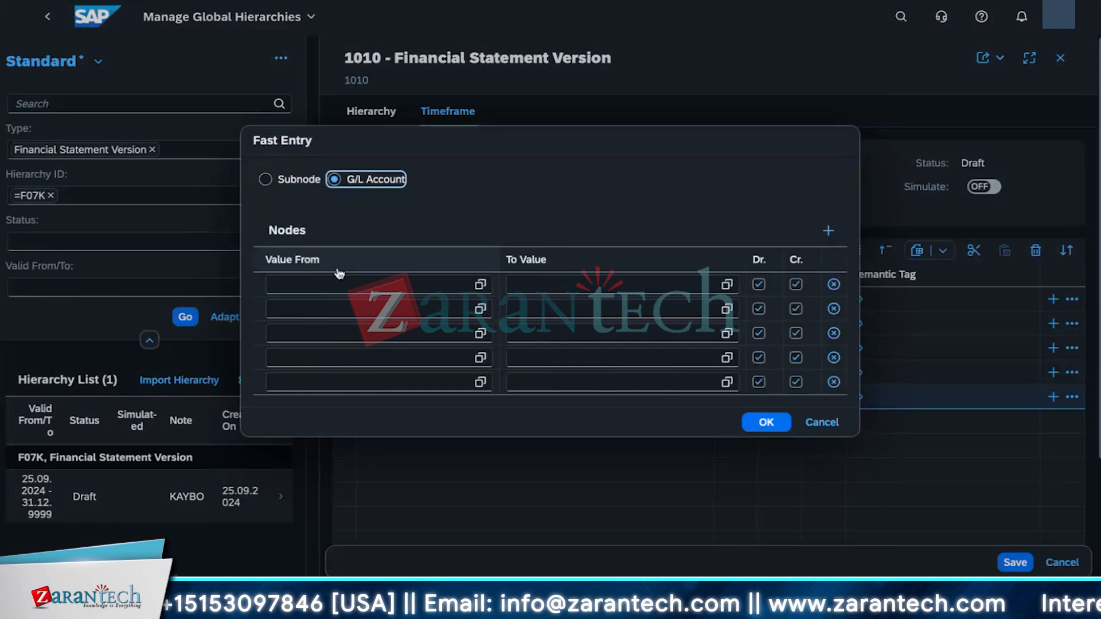
pyautogui.click(338, 284)
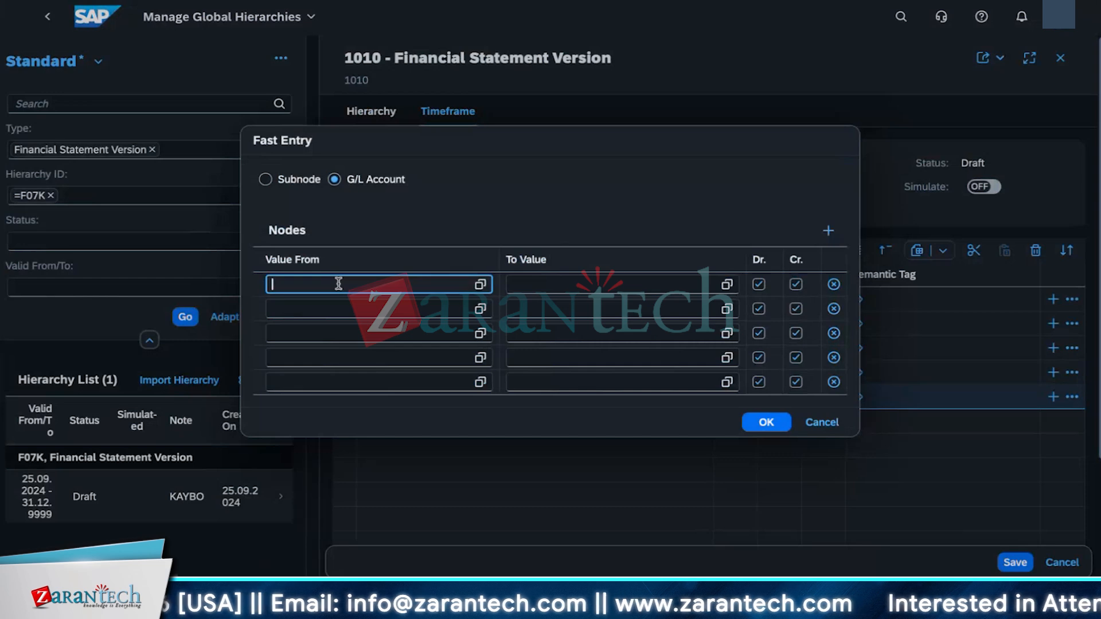
pyautogui.write('614')
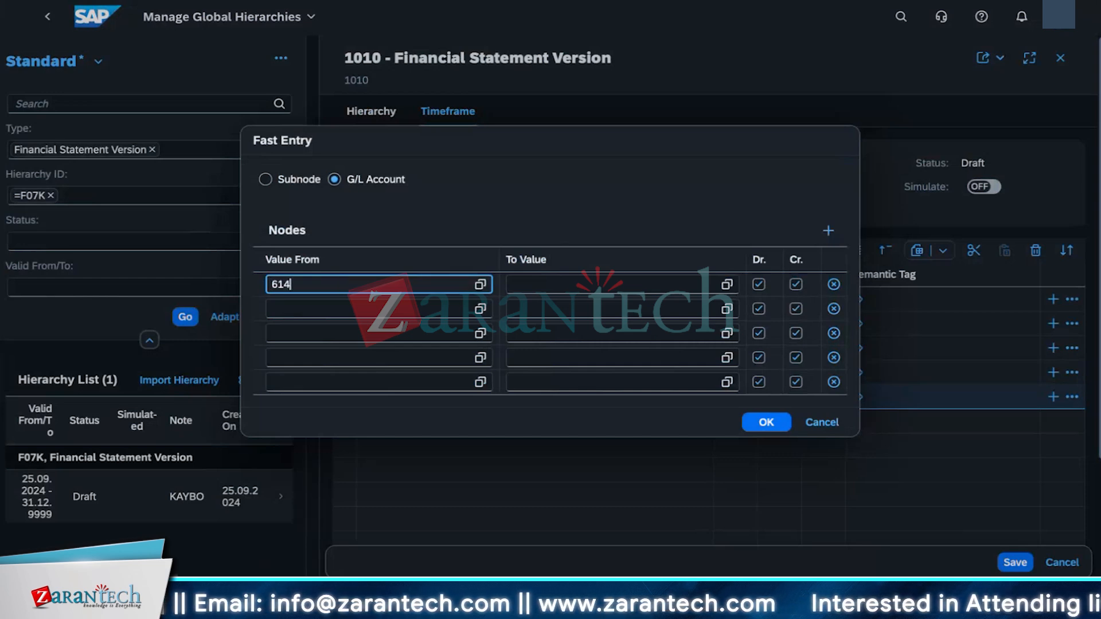
pyautogui.write('01000')
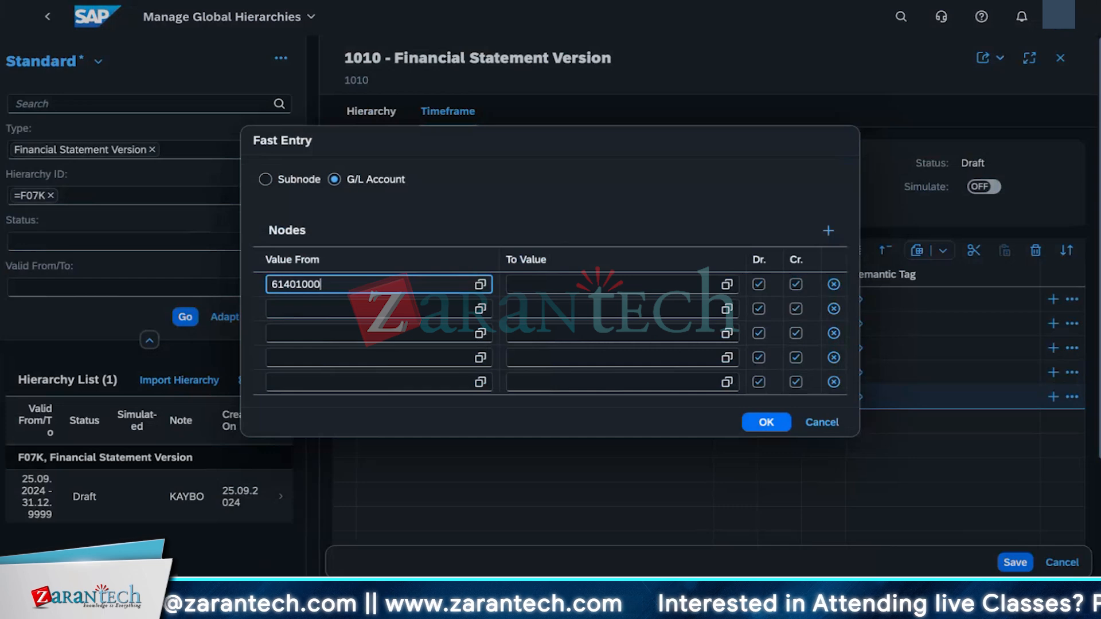
pyautogui.click(768, 424)
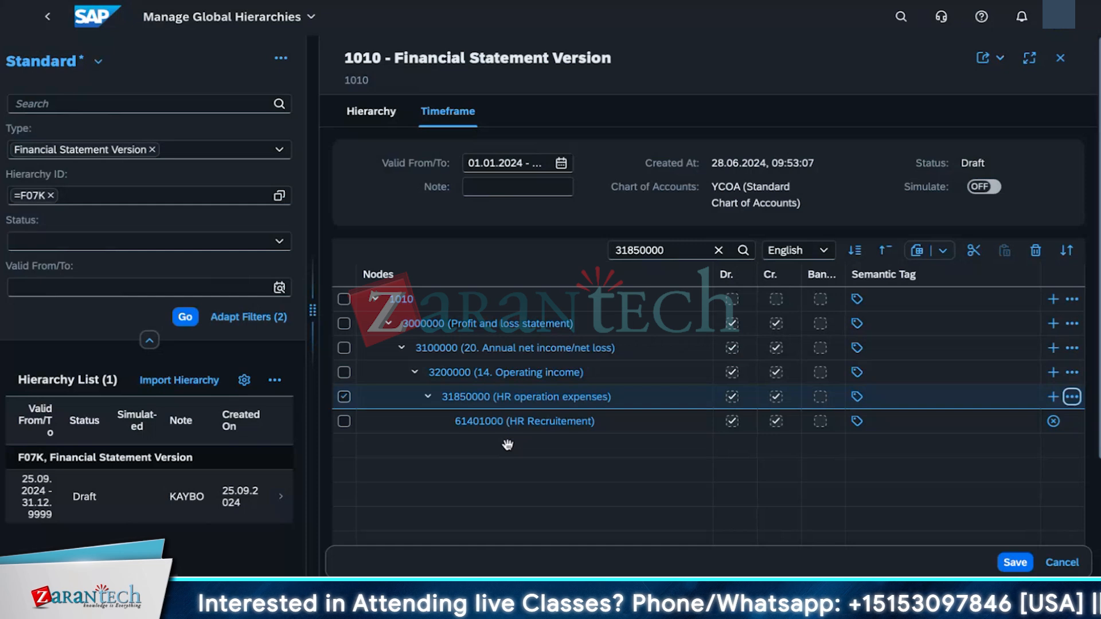
# Step: Use Fast Entry under node 31850000 again to add G/L account 61400000
pyautogui.click(1071, 397)
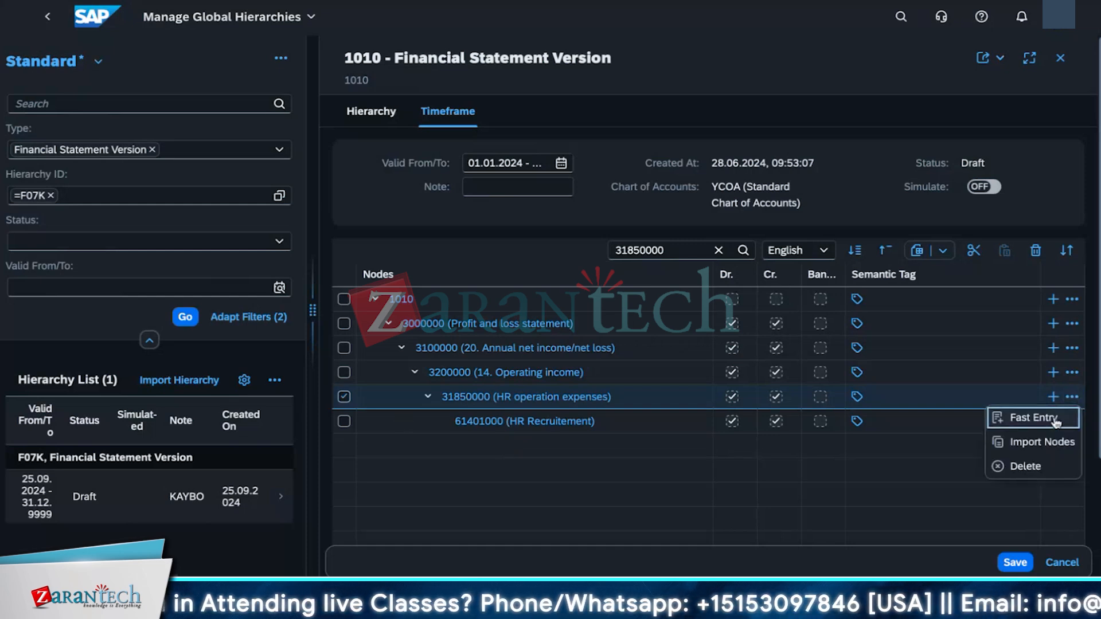
pyautogui.click(1032, 417)
pyautogui.click(333, 282)
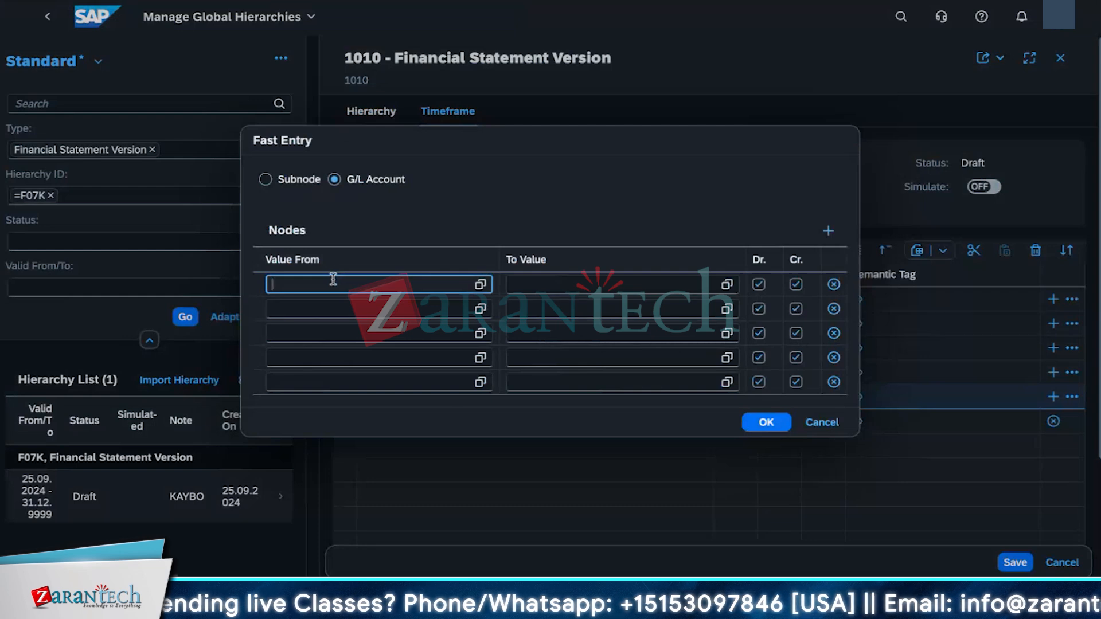
pyautogui.write('614')
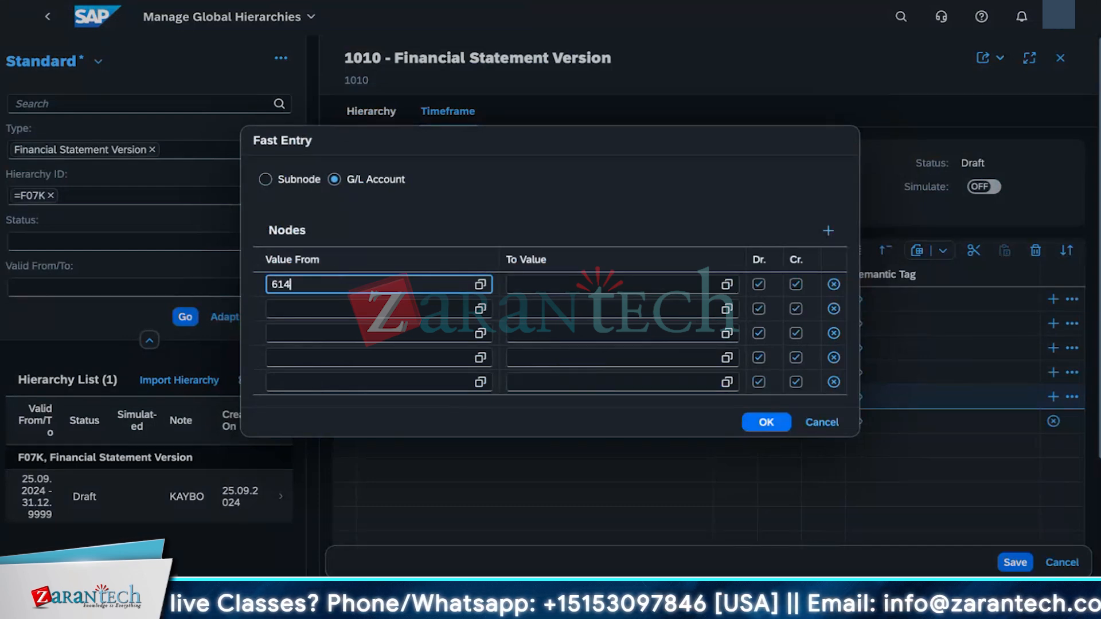
pyautogui.write('0000')
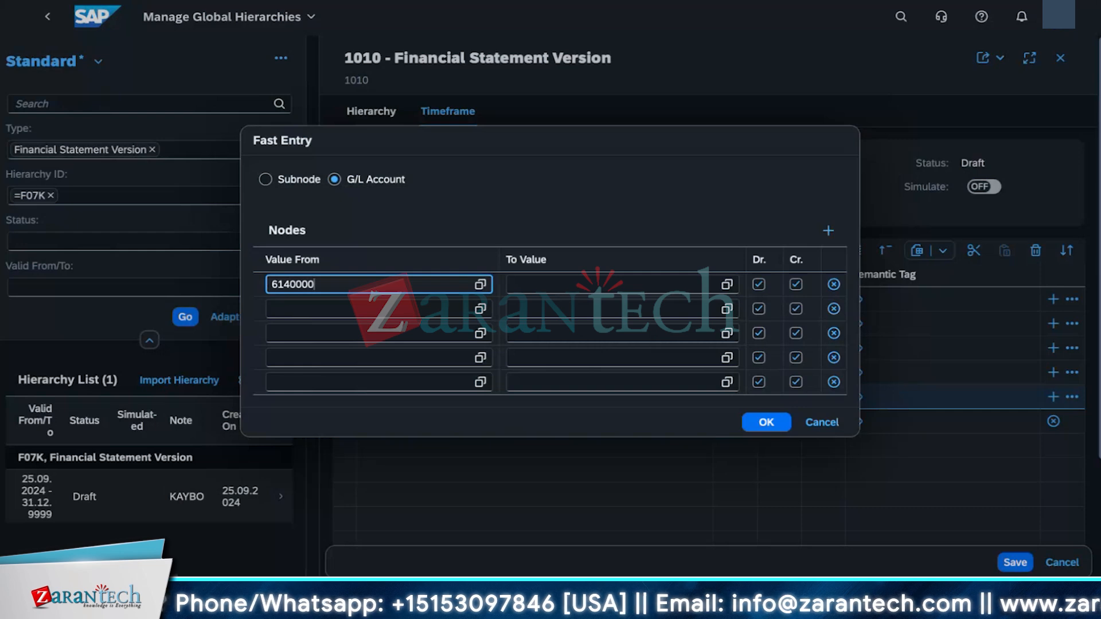
pyautogui.write('0')
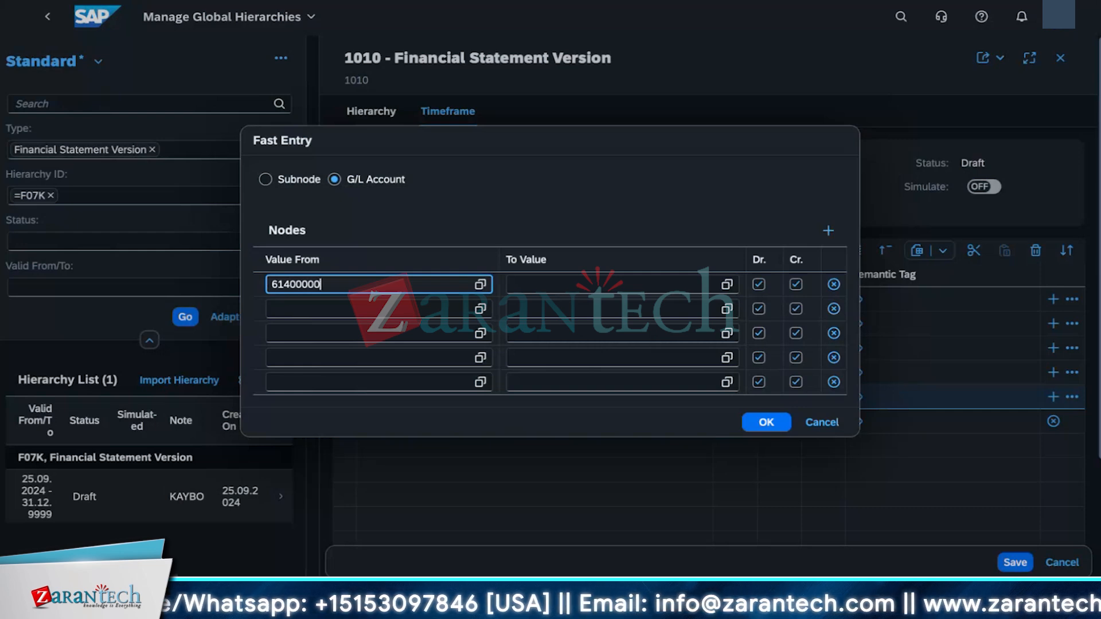
pyautogui.click(768, 427)
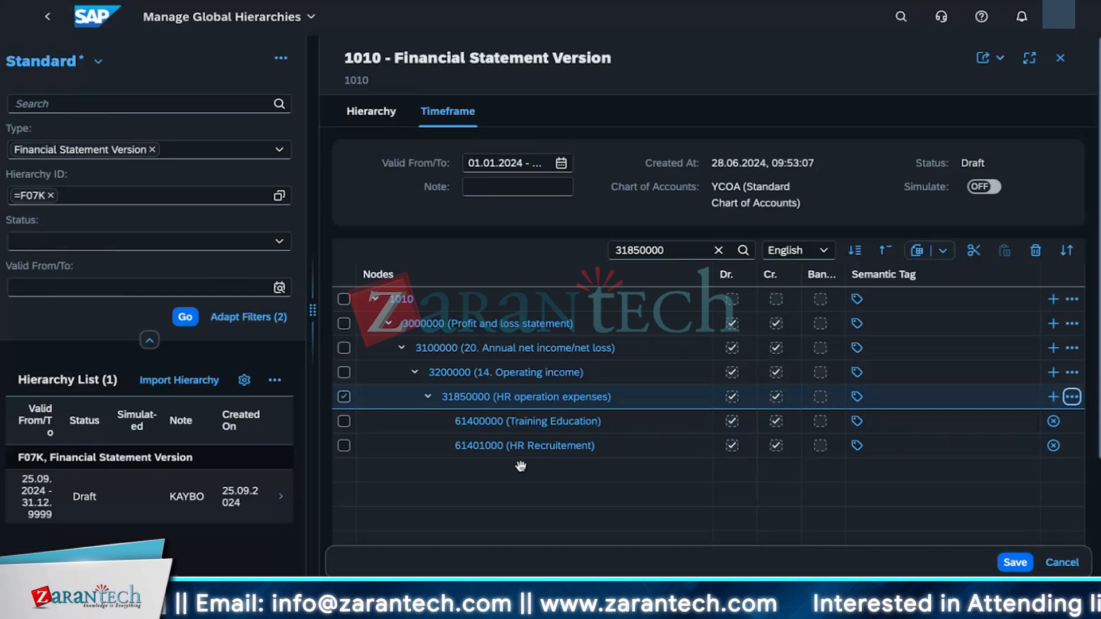
# Step: Save the edited hierarchy and activate it
pyautogui.click(807, 447)
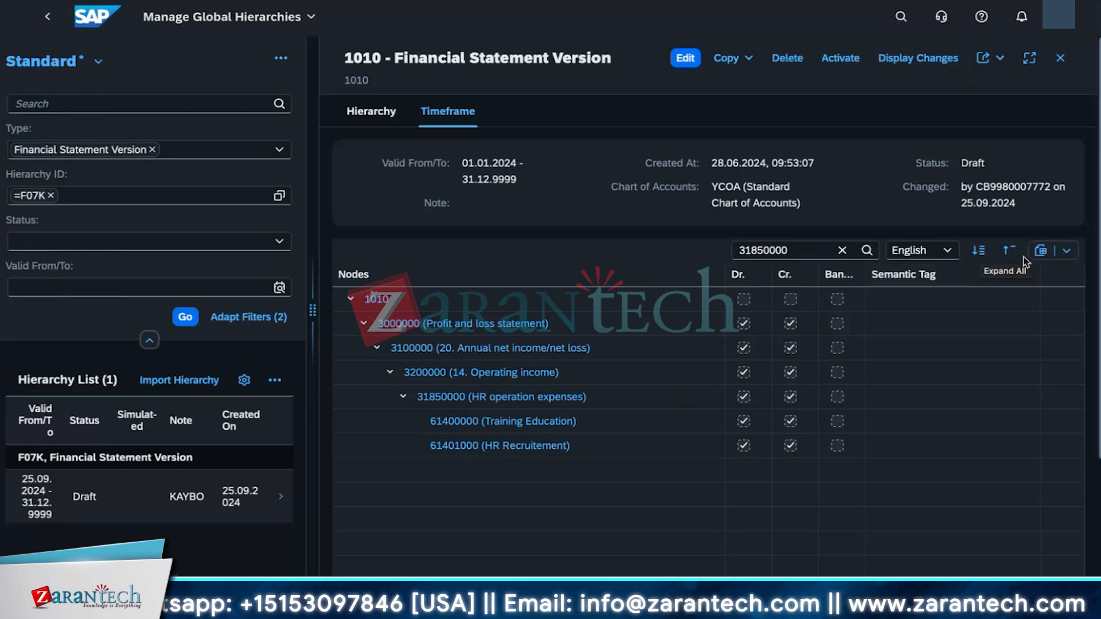
pyautogui.click(1066, 252)
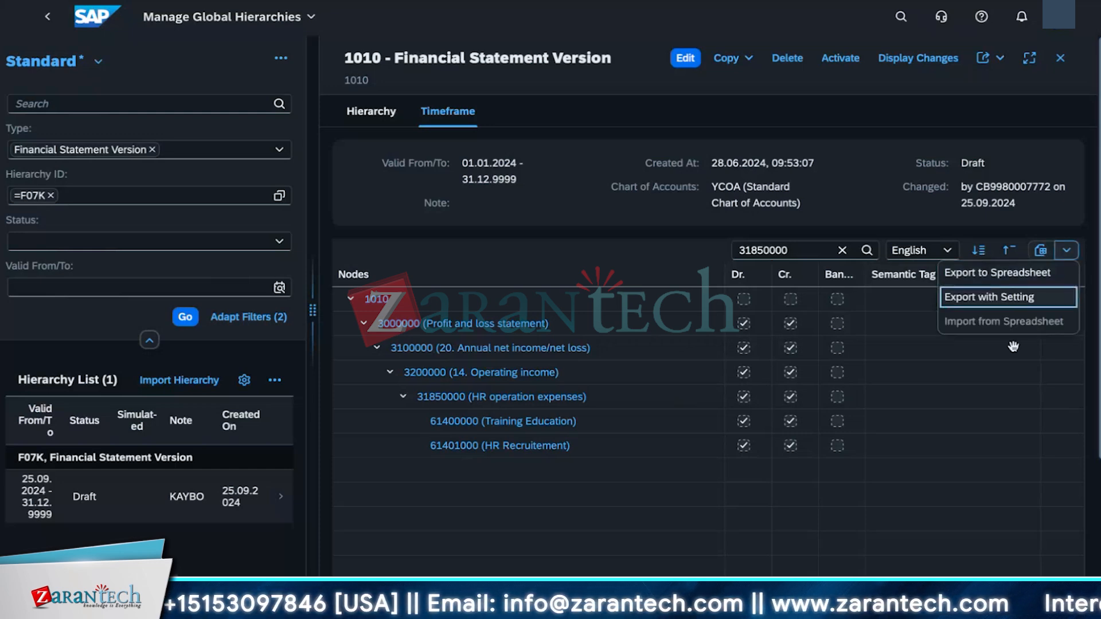
pyautogui.click(975, 493)
pyautogui.click(554, 472)
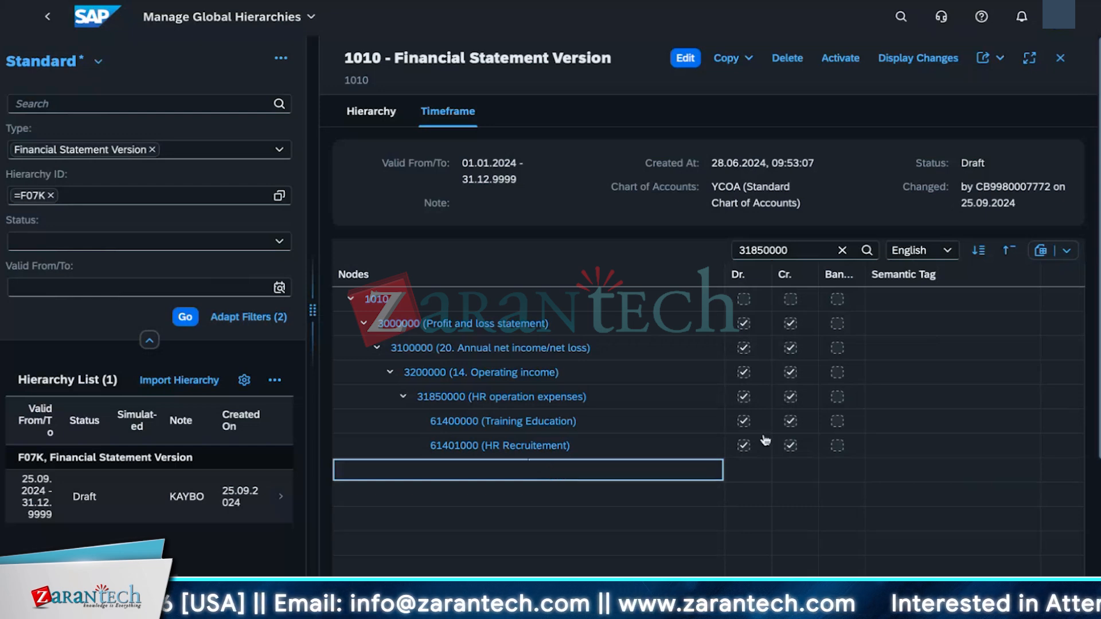
pyautogui.click(833, 62)
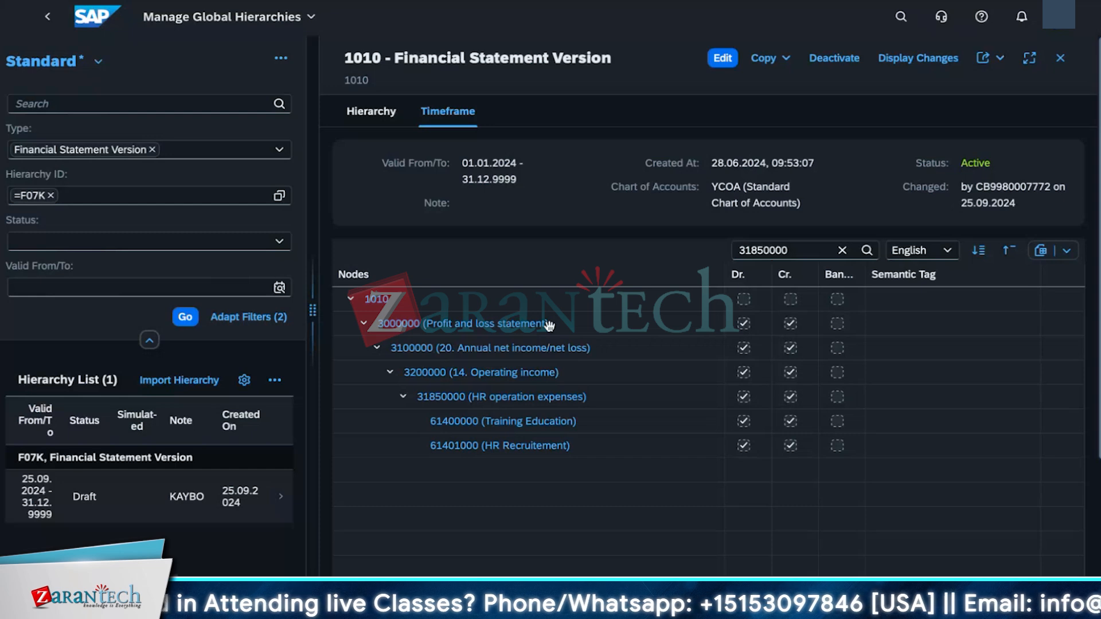
# Step: Export the hierarchy to a spreadsheet in full-screen view and allow the browser download
pyautogui.click(996, 58)
pyautogui.click(908, 126)
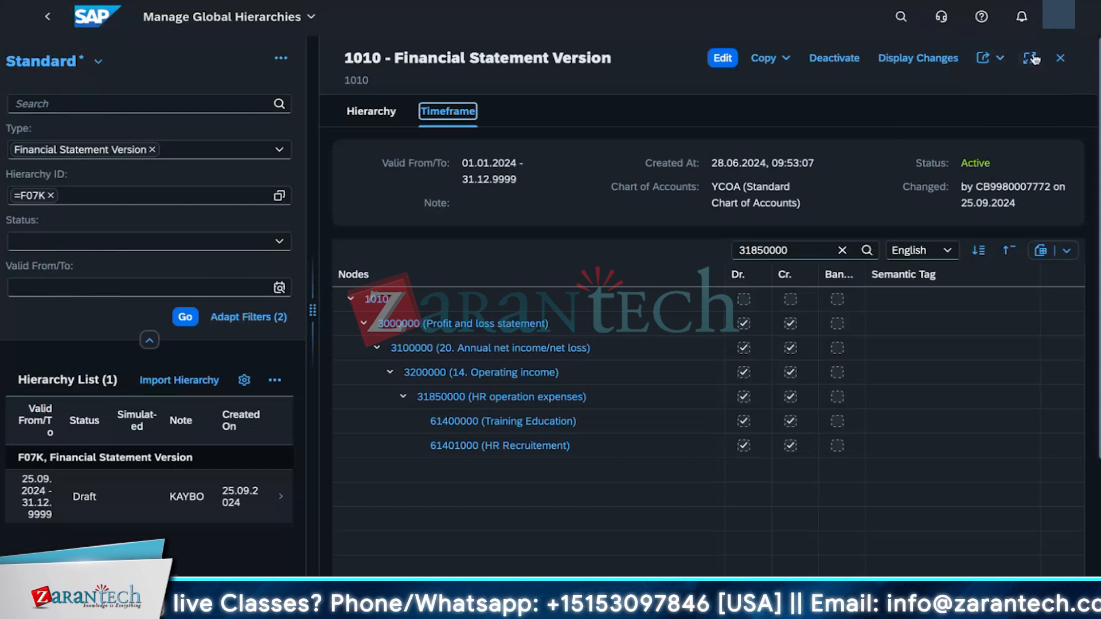
pyautogui.click(1031, 58)
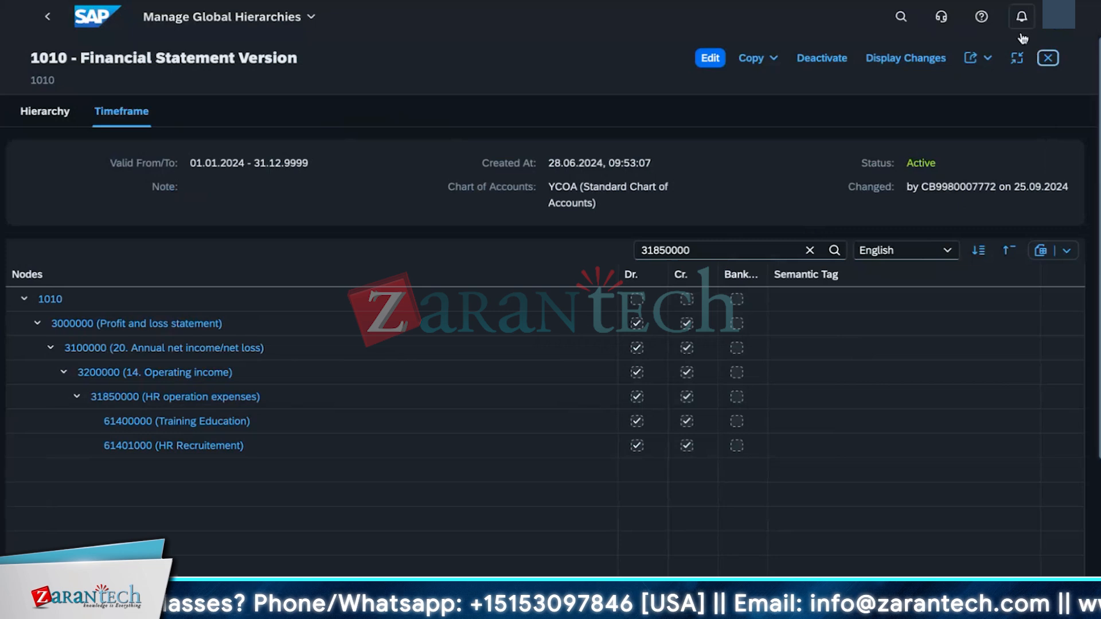
pyautogui.click(1018, 57)
pyautogui.click(1030, 58)
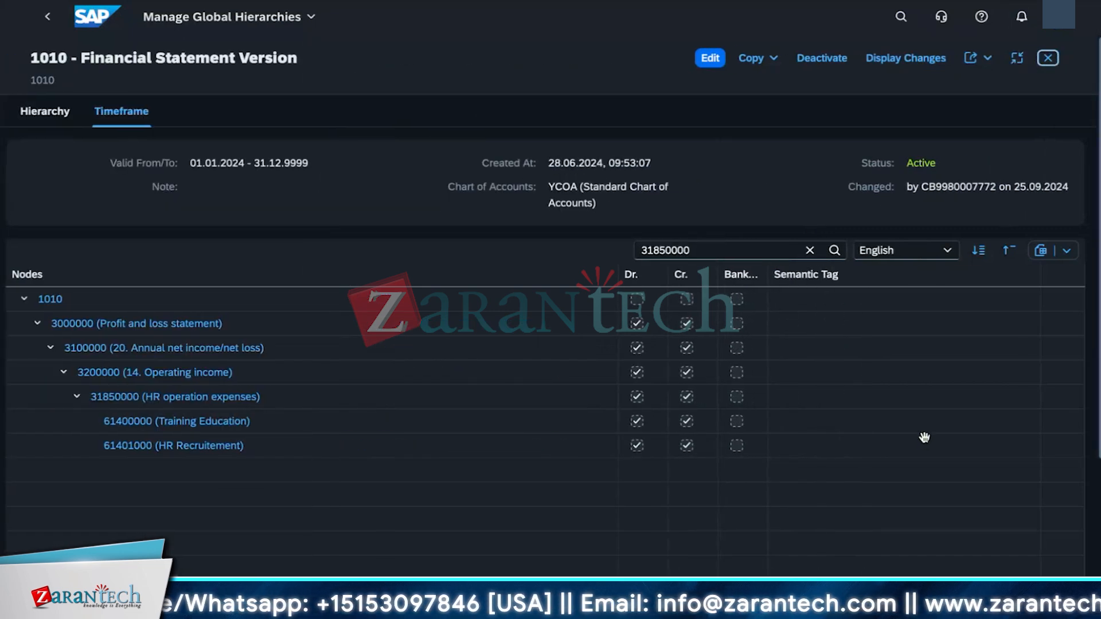
pyautogui.click(769, 59)
pyautogui.click(1000, 98)
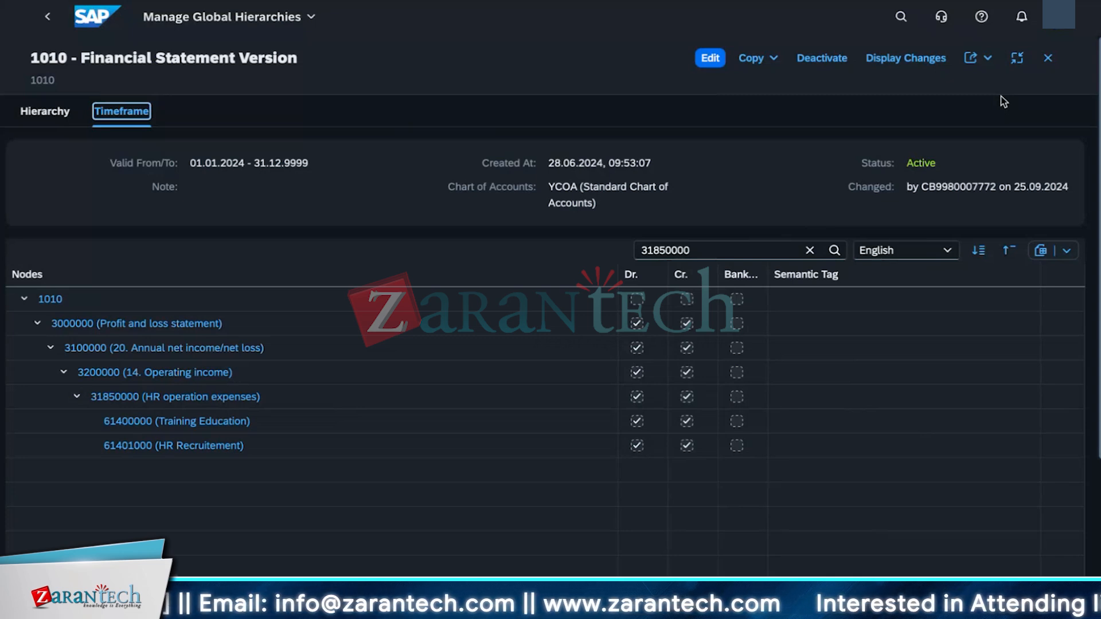
pyautogui.click(1066, 250)
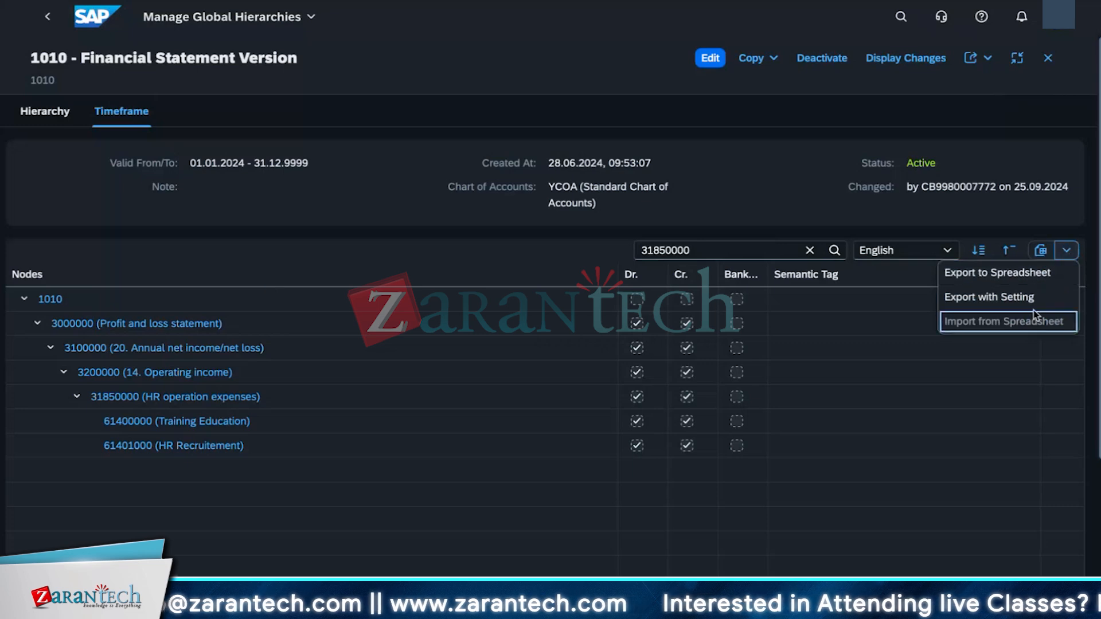
pyautogui.click(1005, 274)
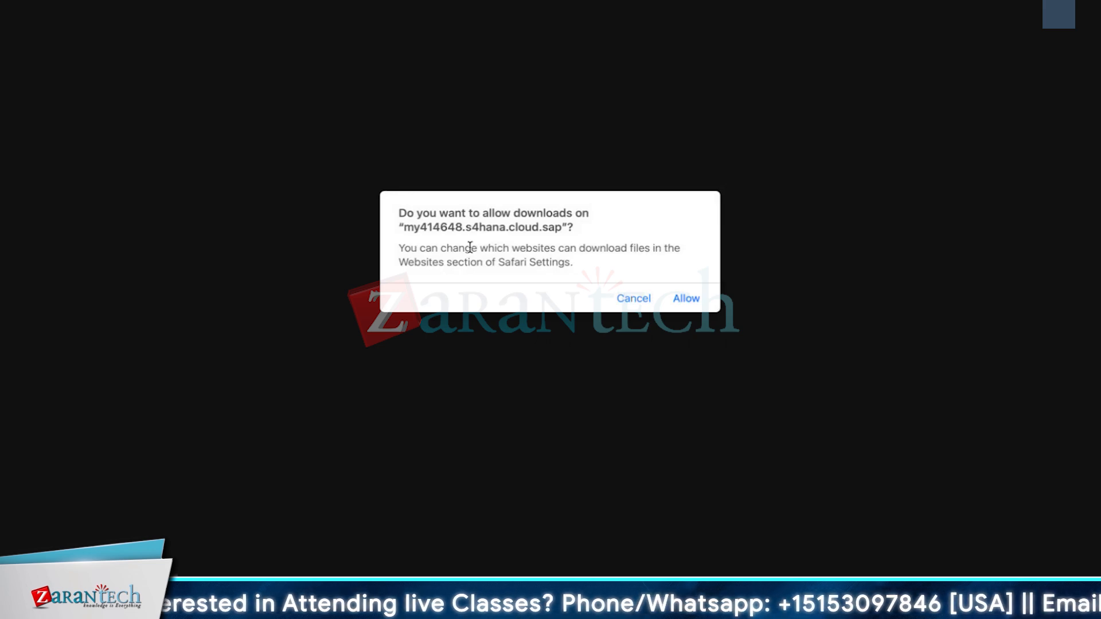
pyautogui.click(685, 299)
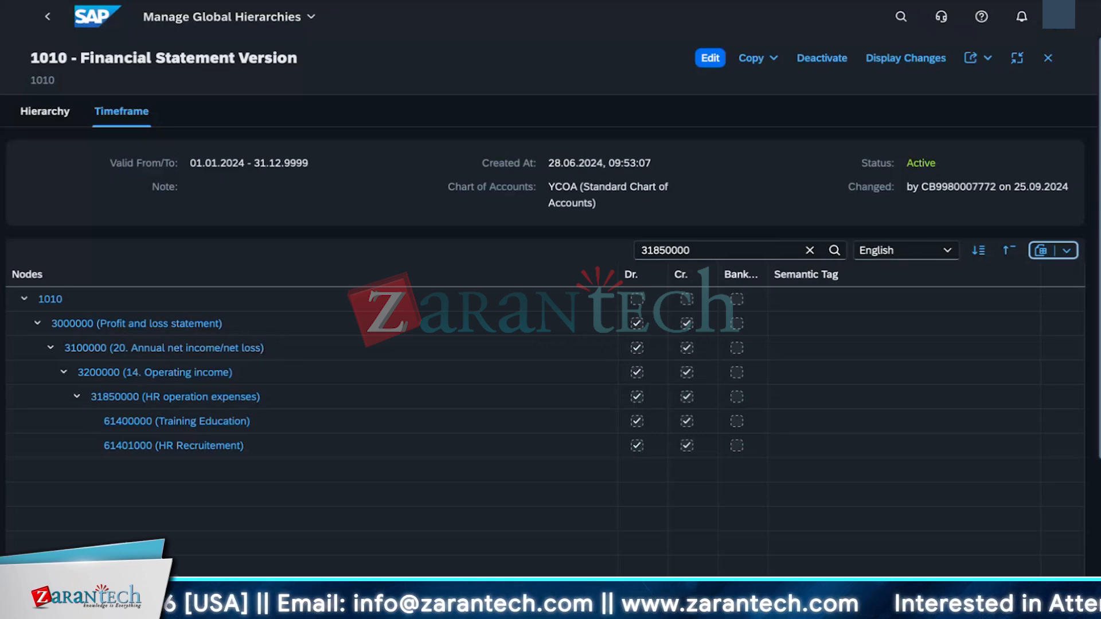
# Step: Switch to Finder and open the Downloads folder to find the exported file
pyautogui.moveTo(59, 545)
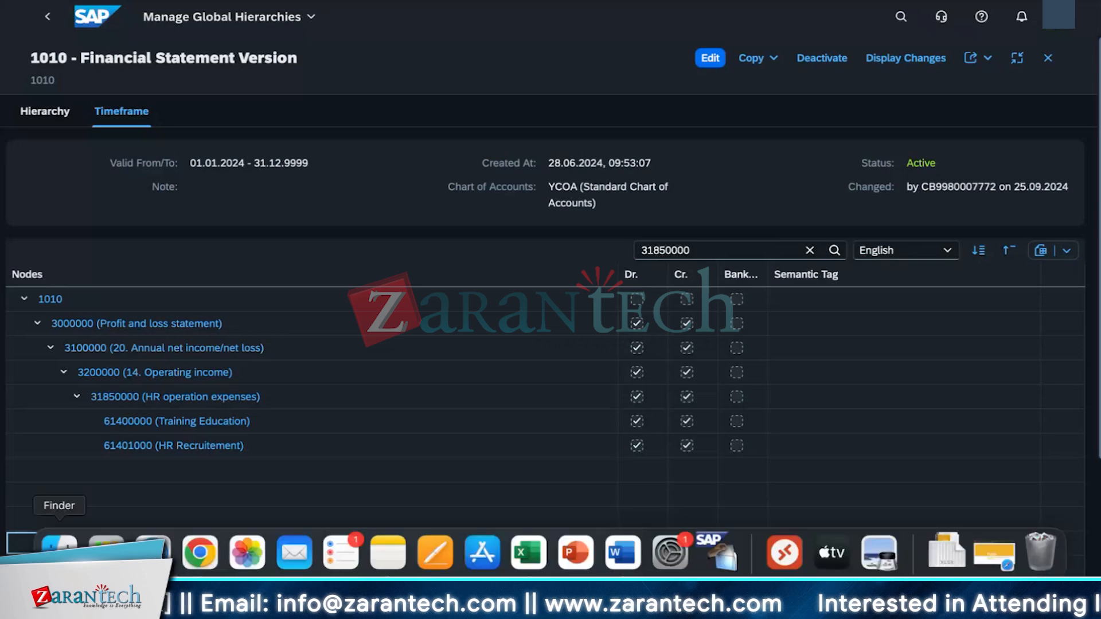
pyautogui.click(59, 552)
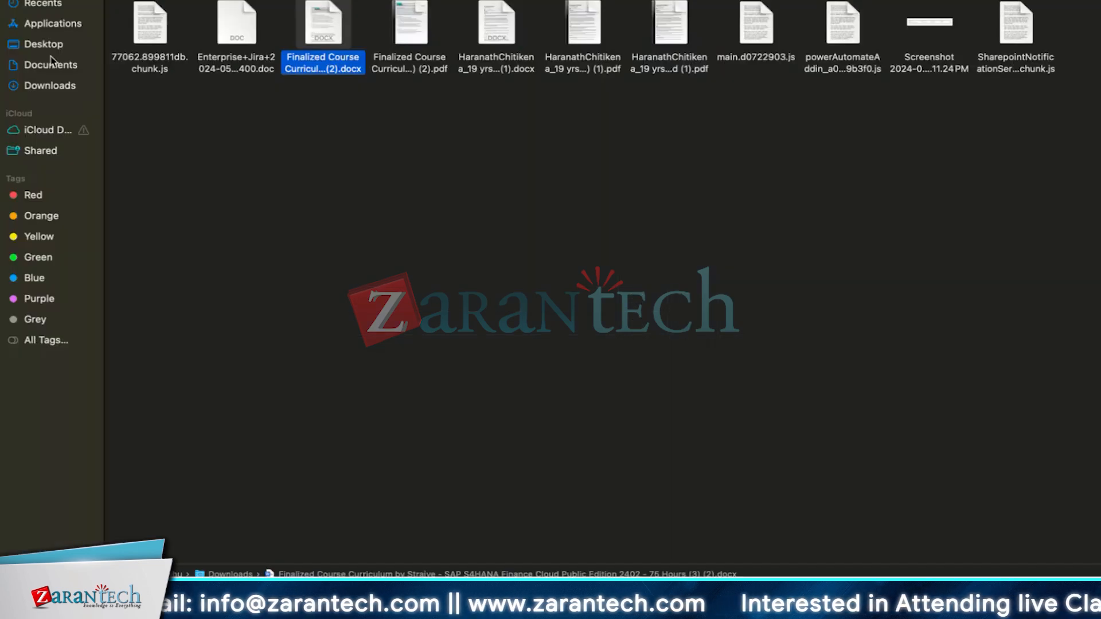
pyautogui.click(35, 86)
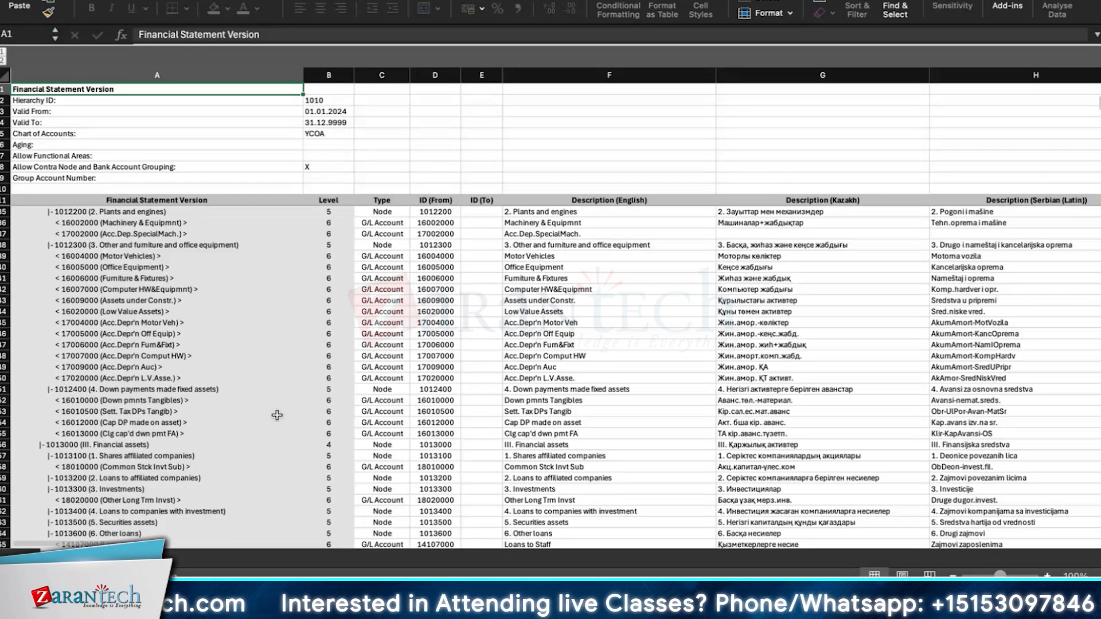
# Step: Search the exported spreadsheet for node 31850000
pyautogui.scroll(-15, 277, 415)
pyautogui.scroll(-20, 280, 402)
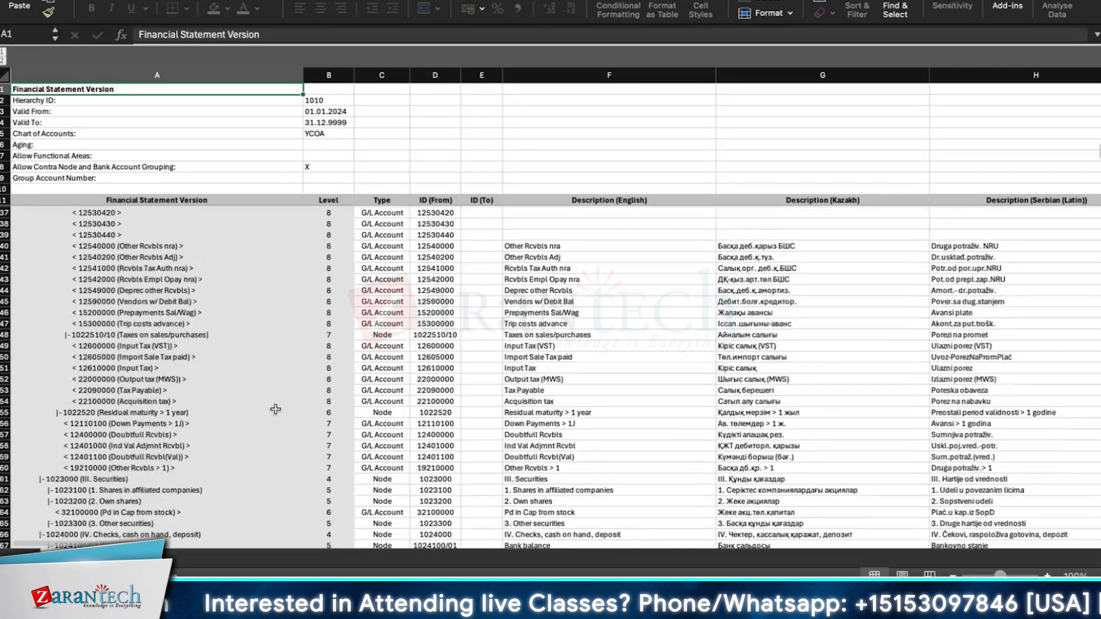
pyautogui.scroll(-20, 275, 407)
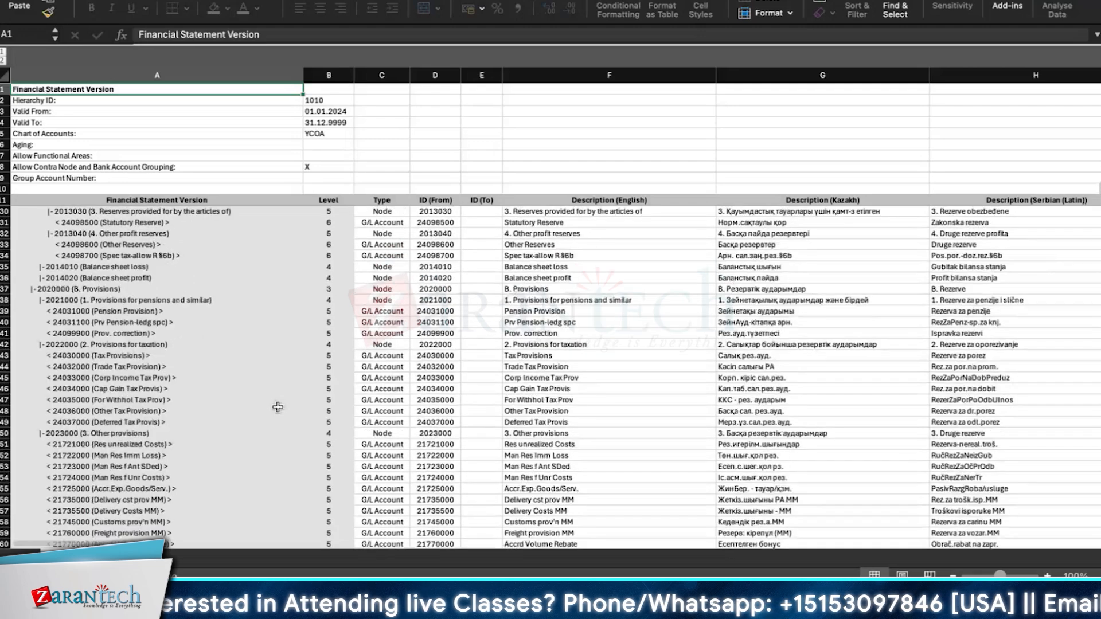
pyautogui.scroll(-4, 277, 407)
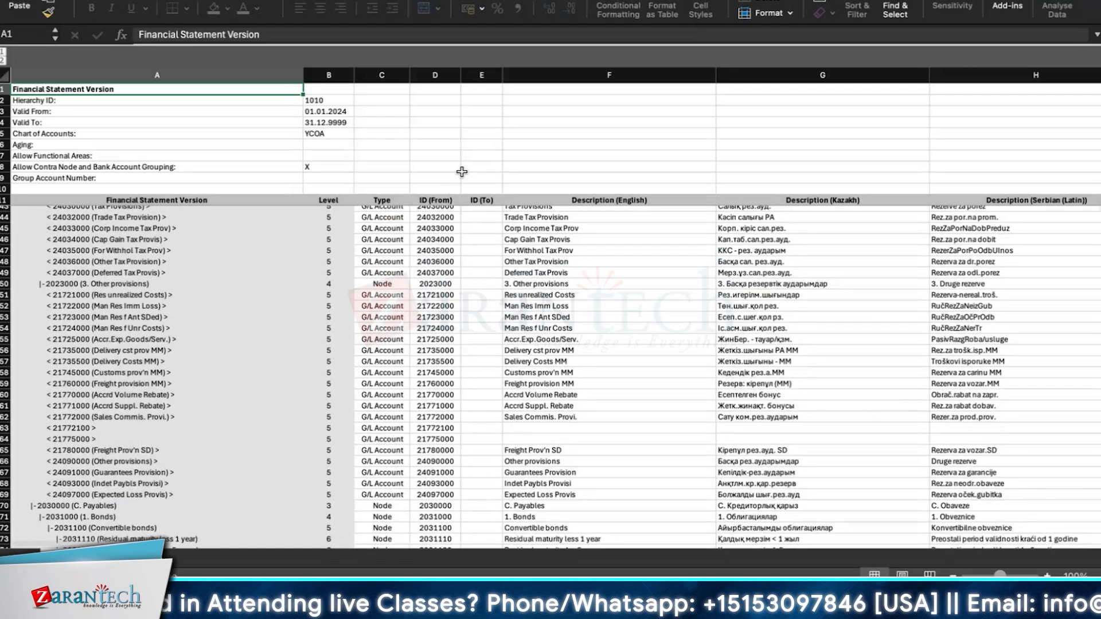
pyautogui.press('super+f')
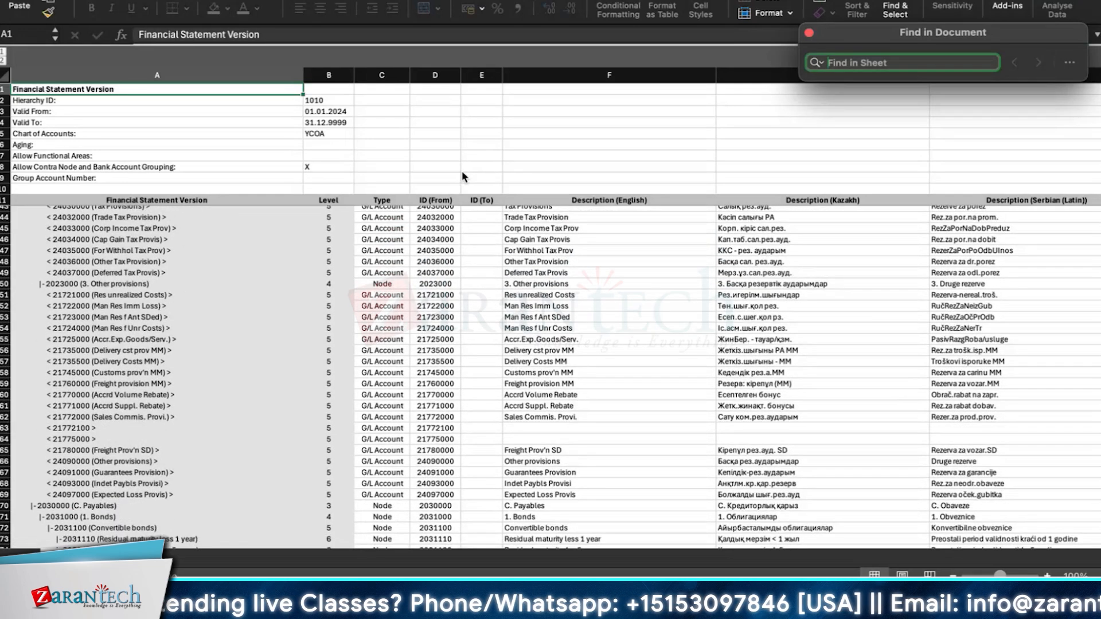
pyautogui.write('3')
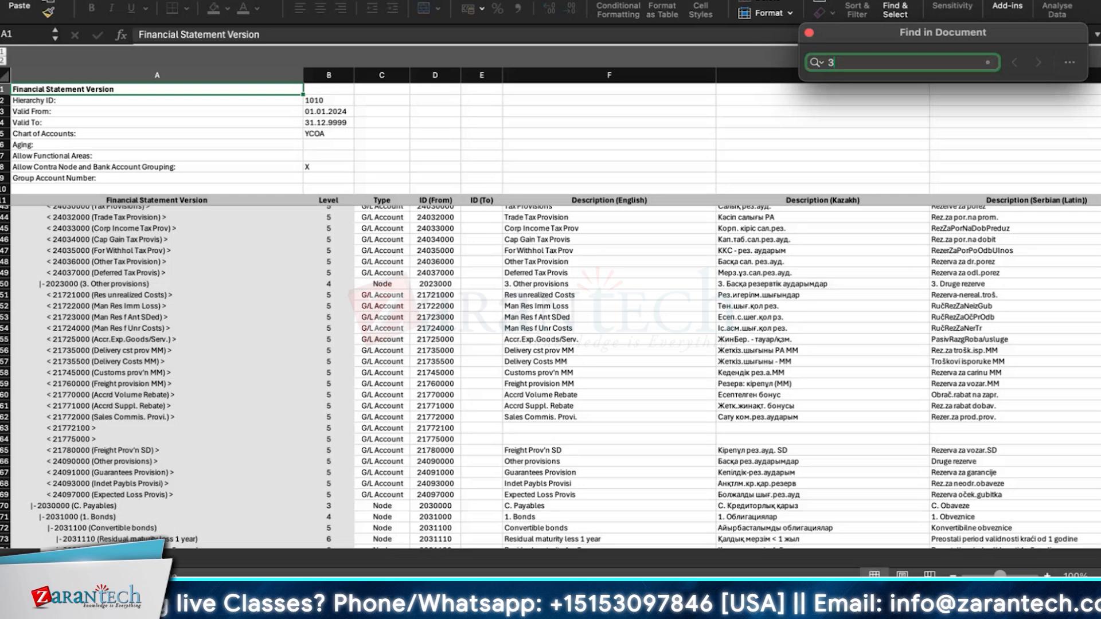
pyautogui.write('185')
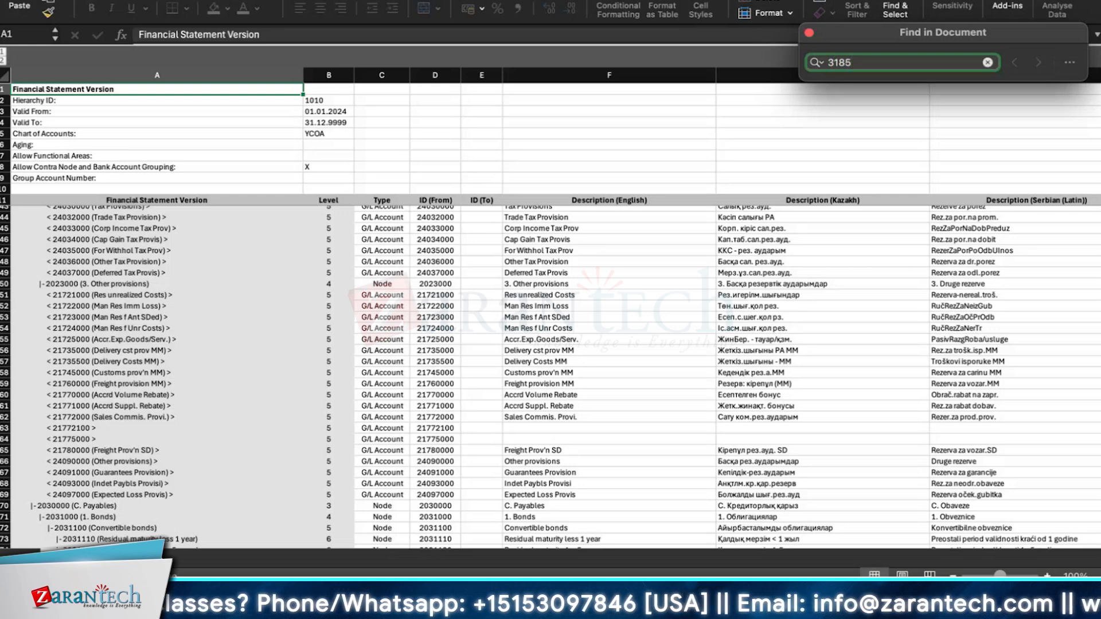
pyautogui.write('0000')
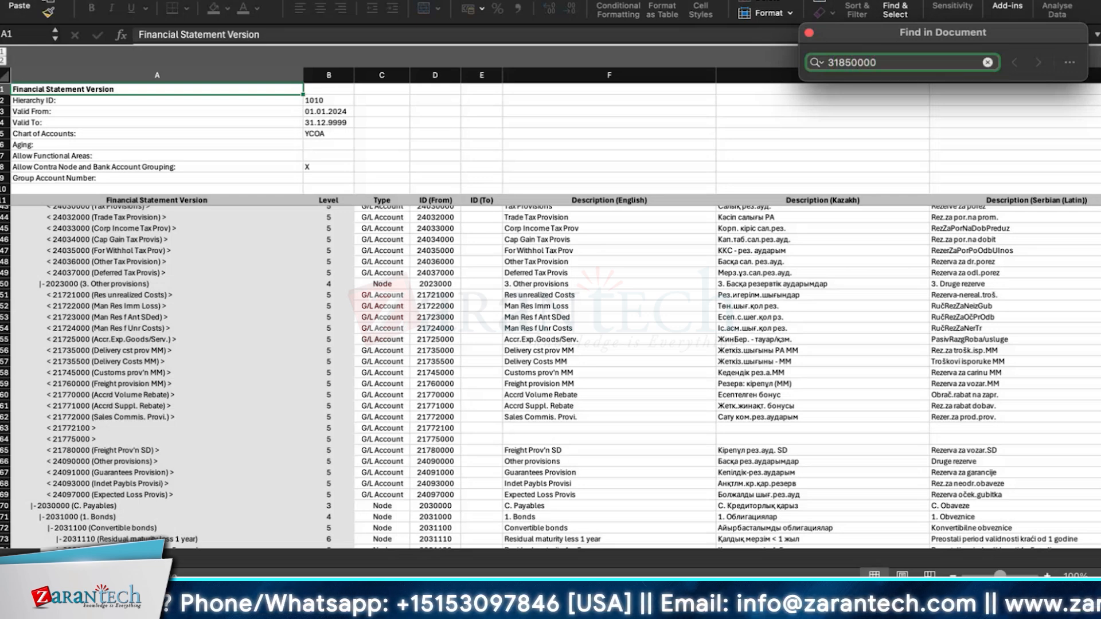
pyautogui.press('Return')
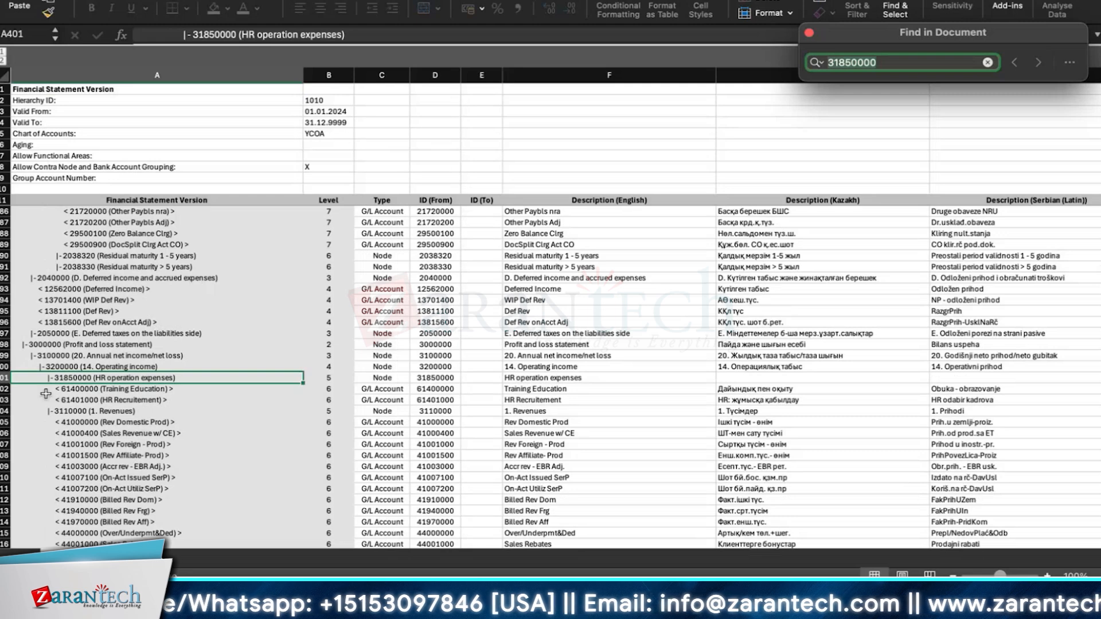
# Step: Select the rows of node 31850000 (HR operation expenses) and its two G/L accounts, scrolling around them to compare
pyautogui.click(47, 399)
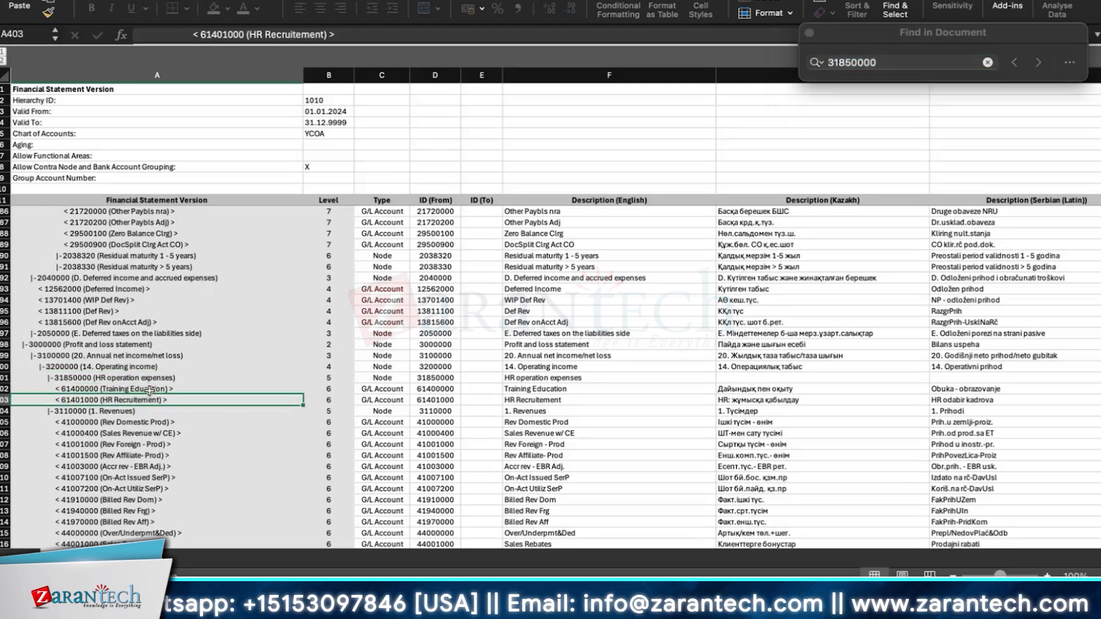
pyautogui.click(149, 391)
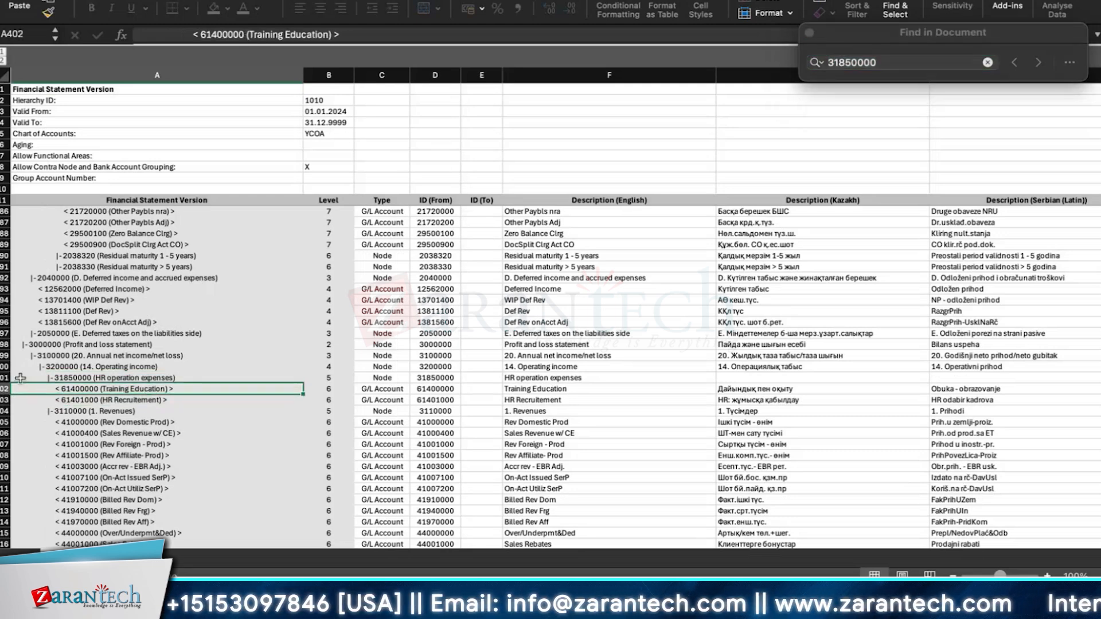
pyautogui.moveTo(5, 378); pyautogui.dragTo(5, 402)
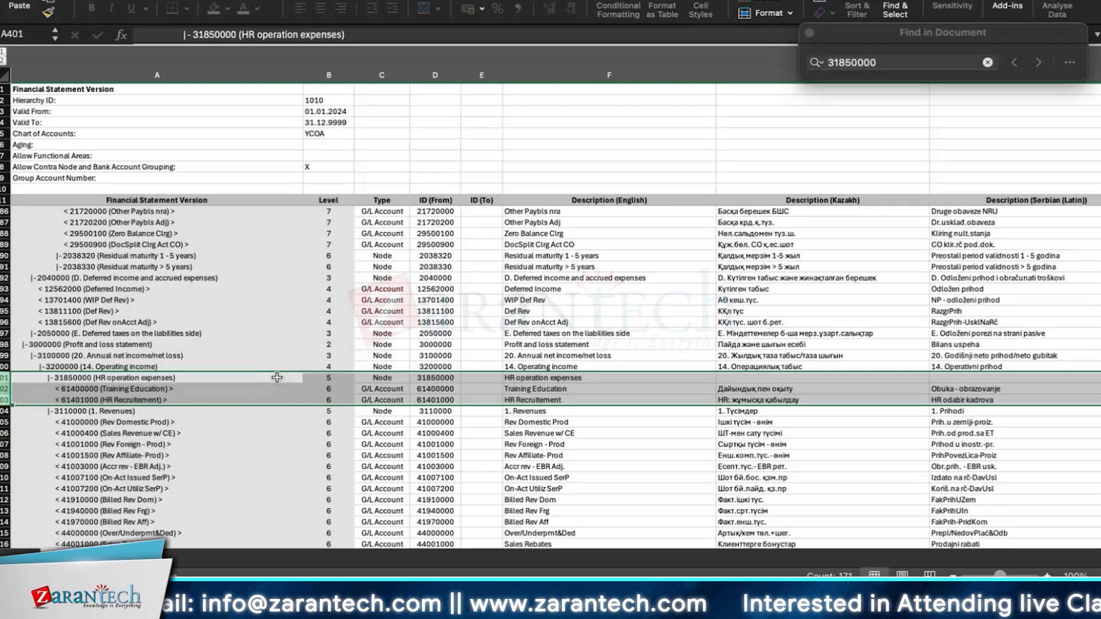
pyautogui.scroll(-2, 344, 463)
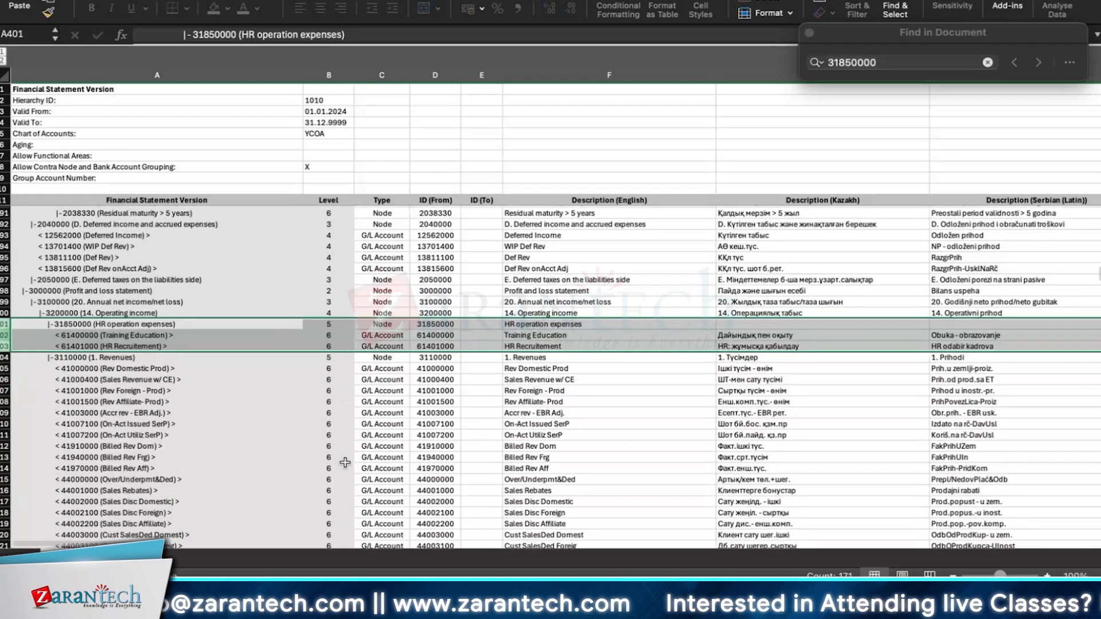
pyautogui.scroll(-2, 344, 462)
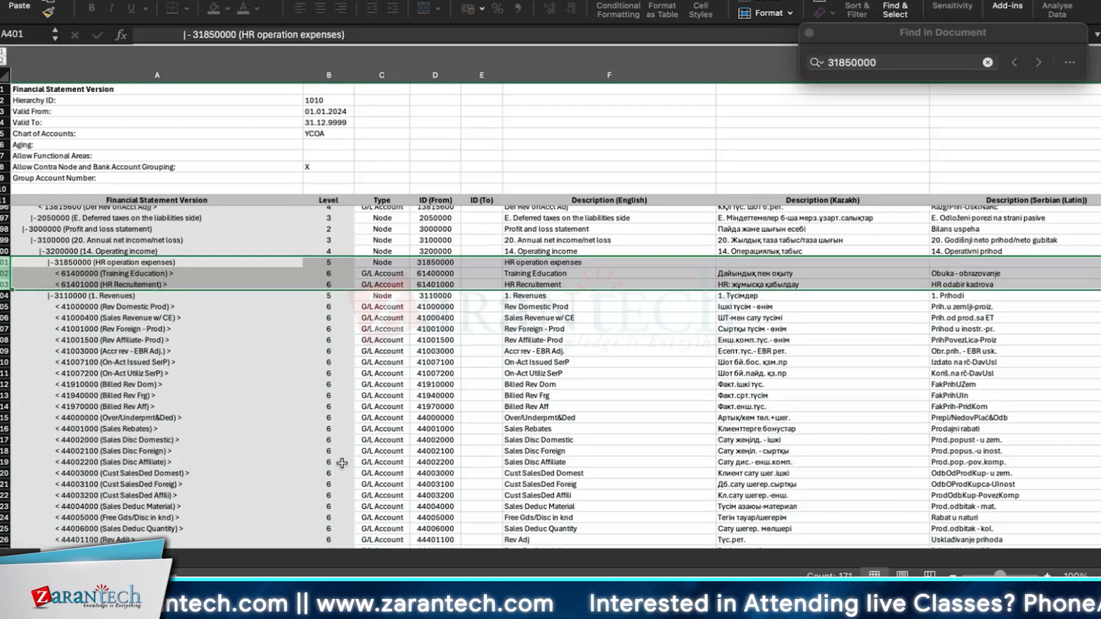
pyautogui.scroll(-2, 342, 464)
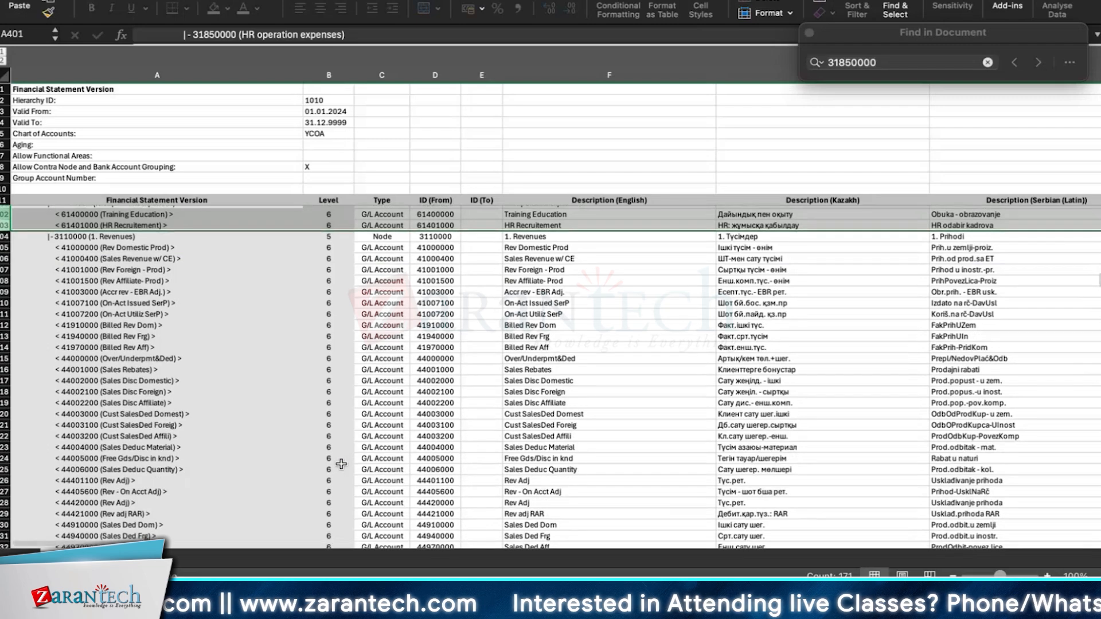
pyautogui.scroll(-3, 341, 463)
pyautogui.scroll(-10, 341, 463)
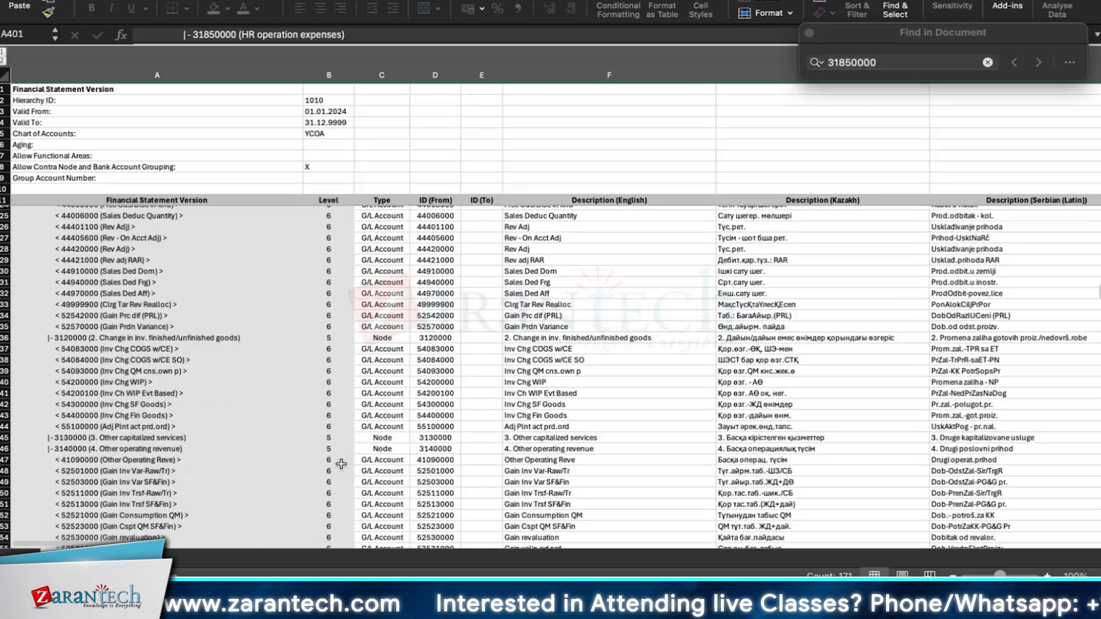
pyautogui.scroll(15, 338, 464)
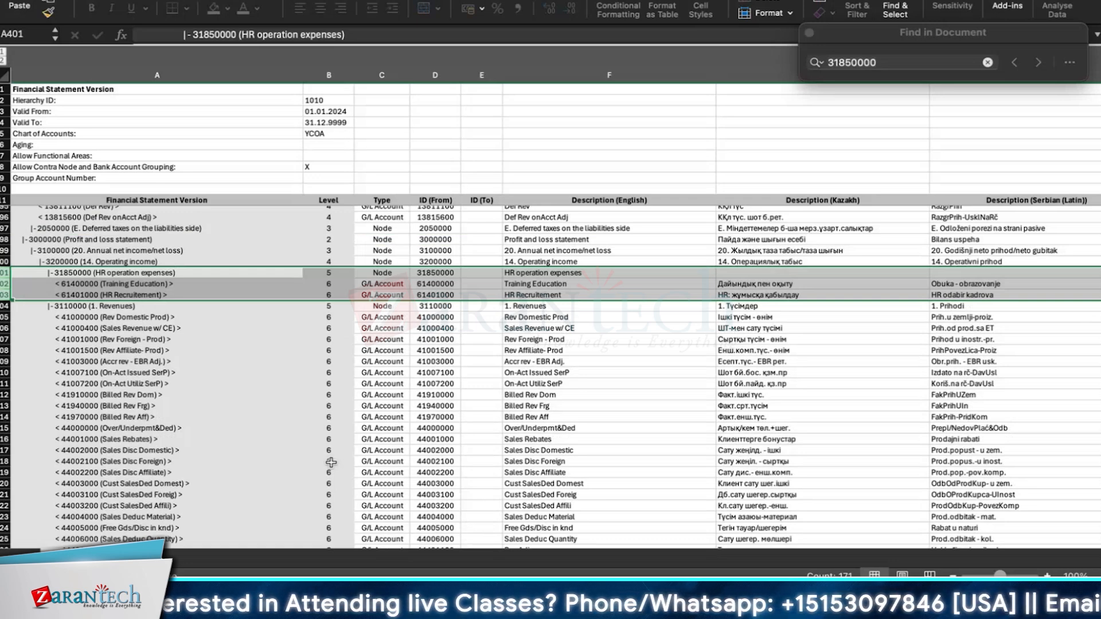
pyautogui.click(116, 274)
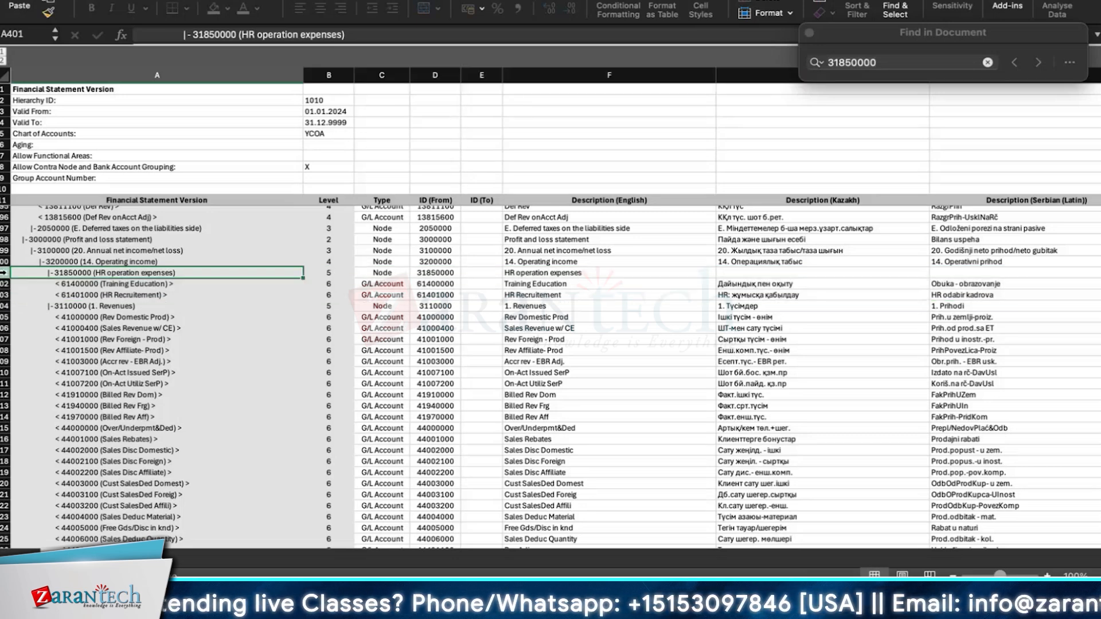
pyautogui.moveTo(3, 273); pyautogui.dragTo(3, 295)
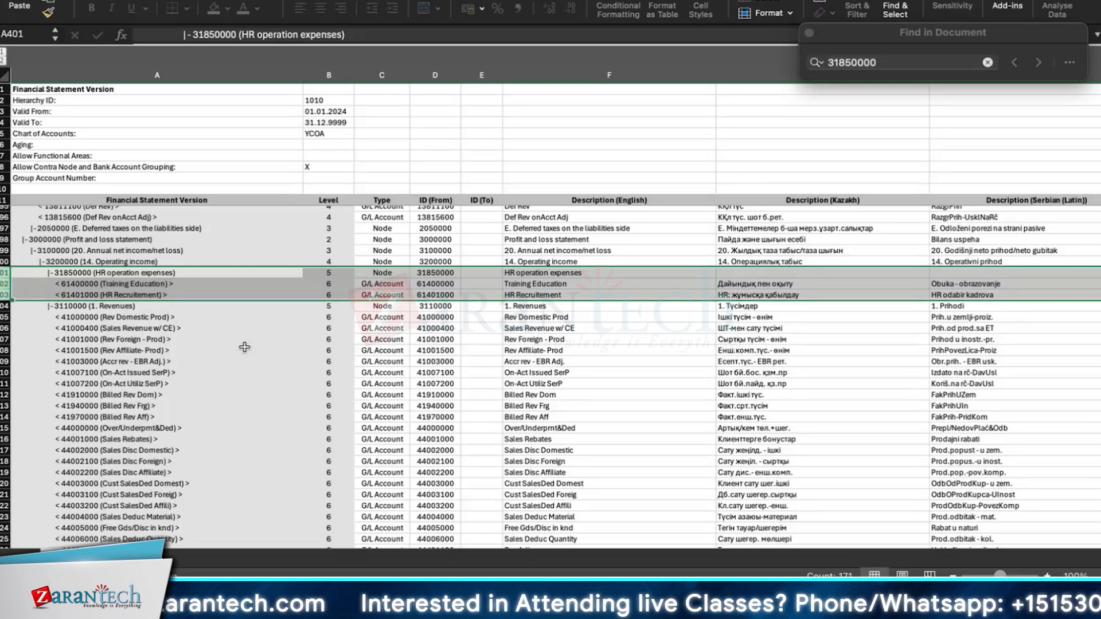
# Step: Scroll through the exported hierarchy and recheck the Training Education and HR Recruitement account rows under node 31850000
pyautogui.scroll(-1, 246, 459)
pyautogui.scroll(-20, 247, 459)
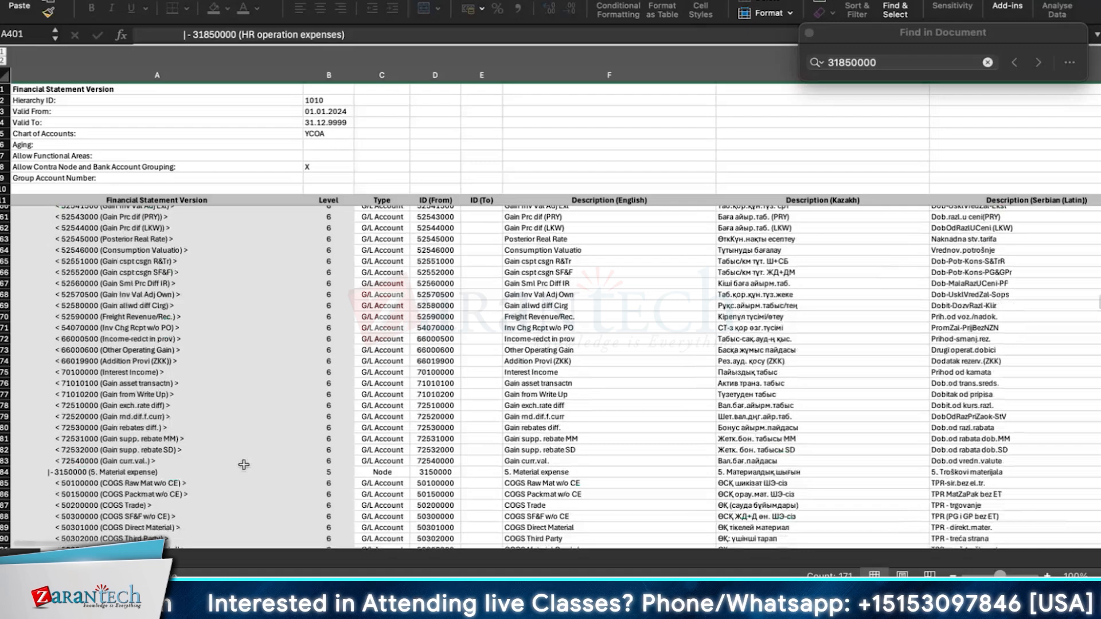
pyautogui.scroll(-13, 273, 494)
pyautogui.scroll(-1, 261, 495)
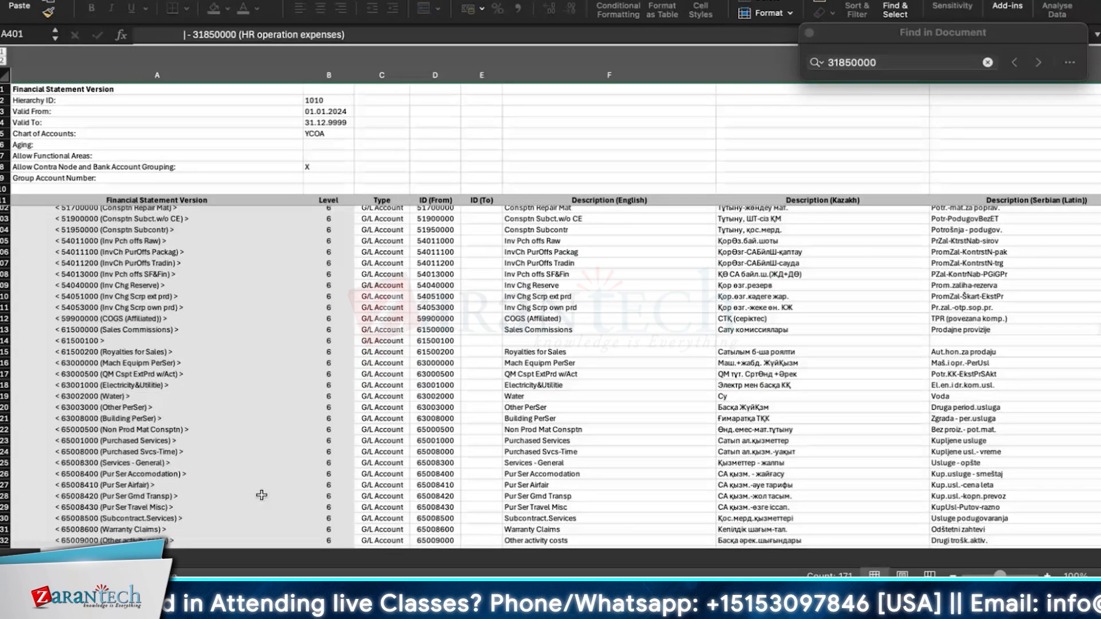
pyautogui.scroll(-19, 261, 495)
pyautogui.scroll(-4, 258, 497)
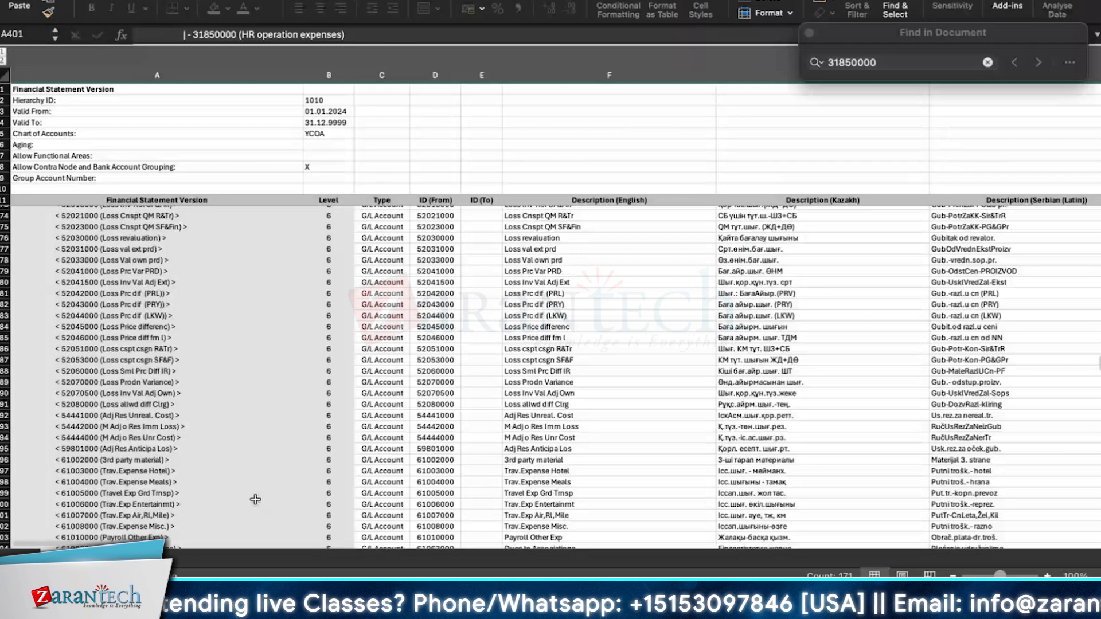
pyautogui.scroll(20, 256, 500)
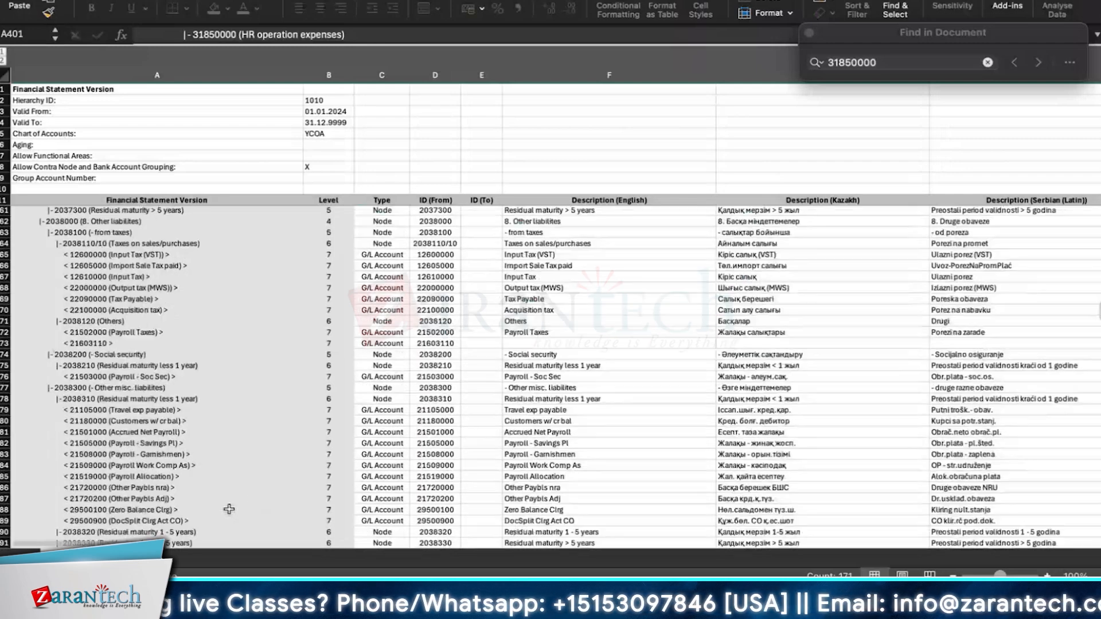
pyautogui.scroll(-6, 230, 508)
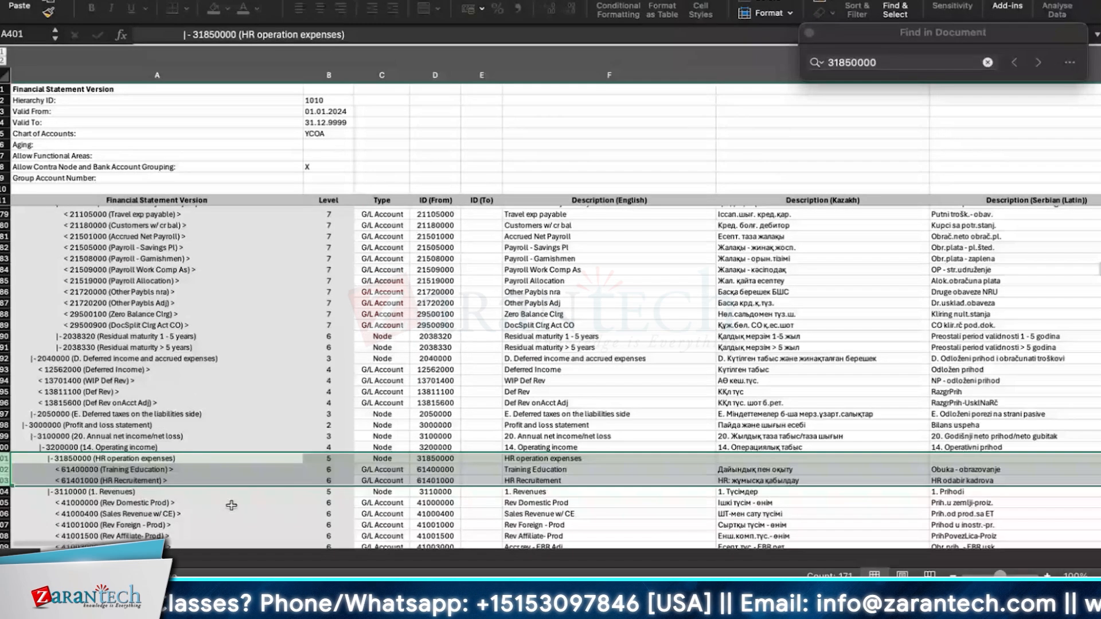
pyautogui.click(231, 505)
pyautogui.click(206, 479)
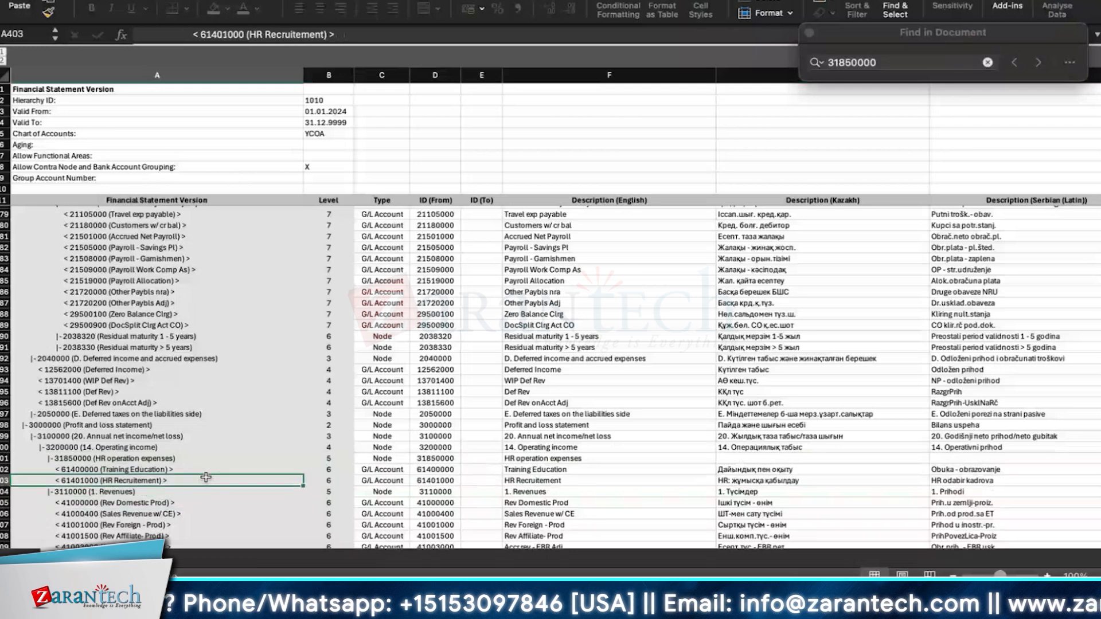
pyautogui.click(203, 458)
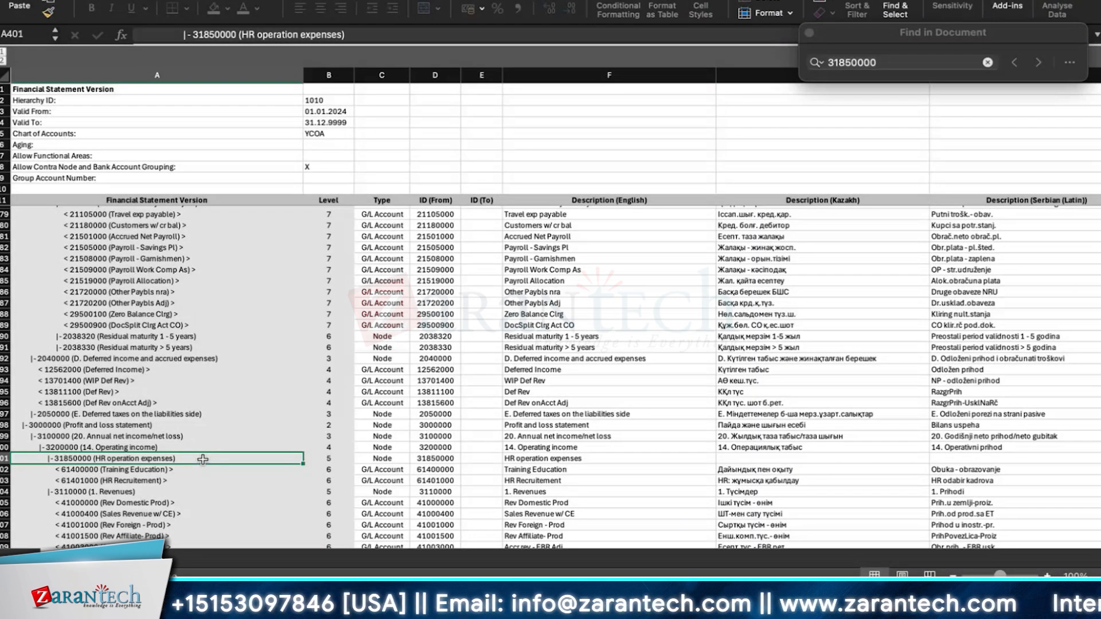
pyautogui.click(125, 480)
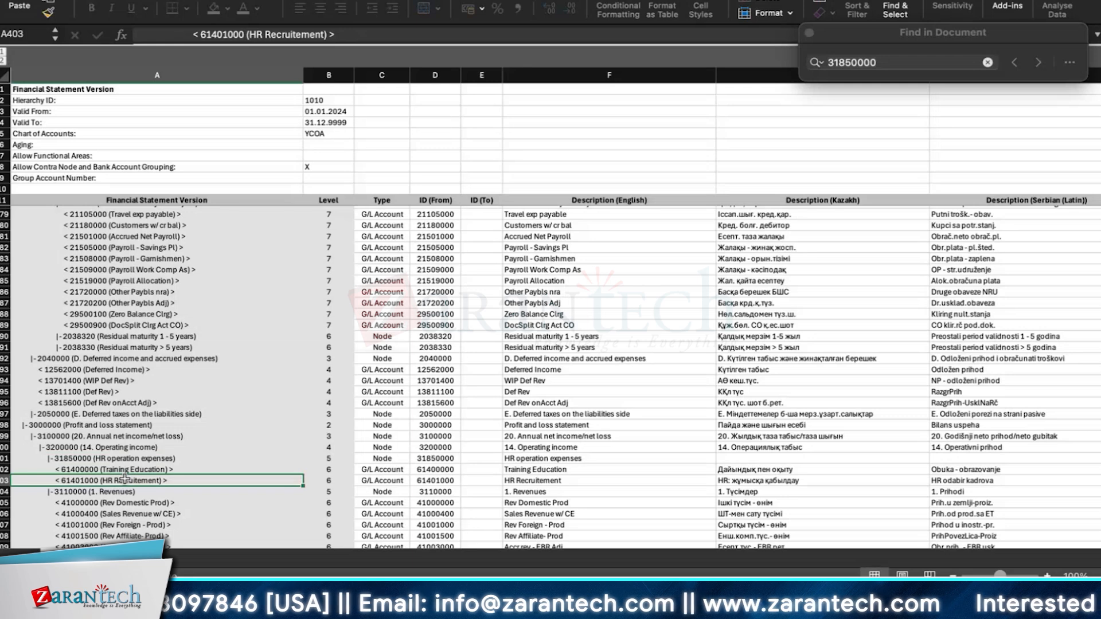
pyautogui.click(112, 457)
pyautogui.click(116, 474)
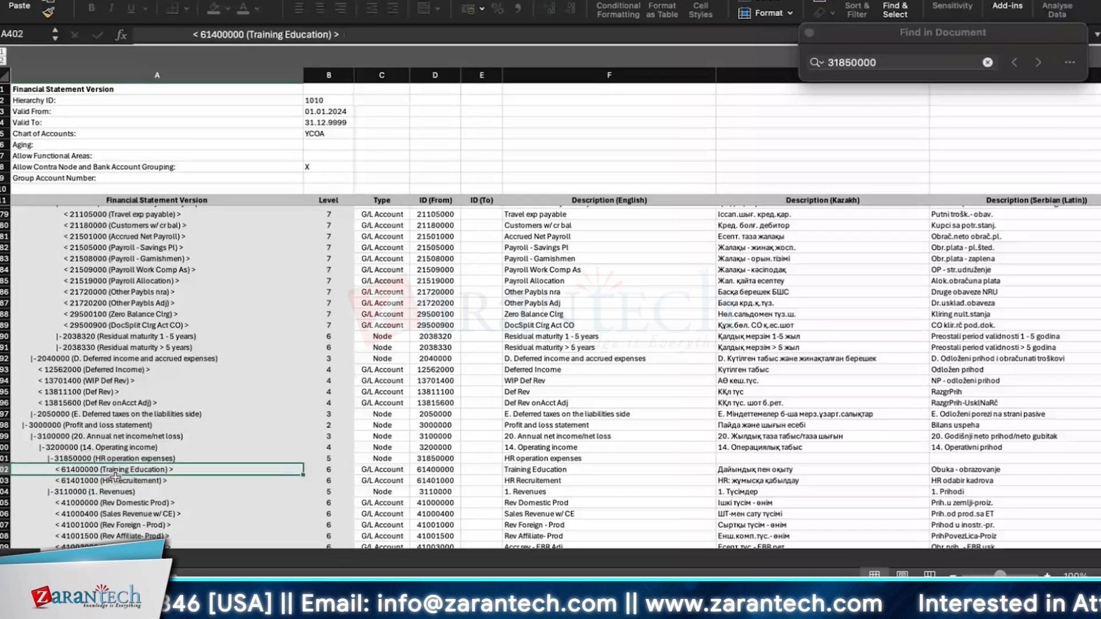
pyautogui.click(132, 483)
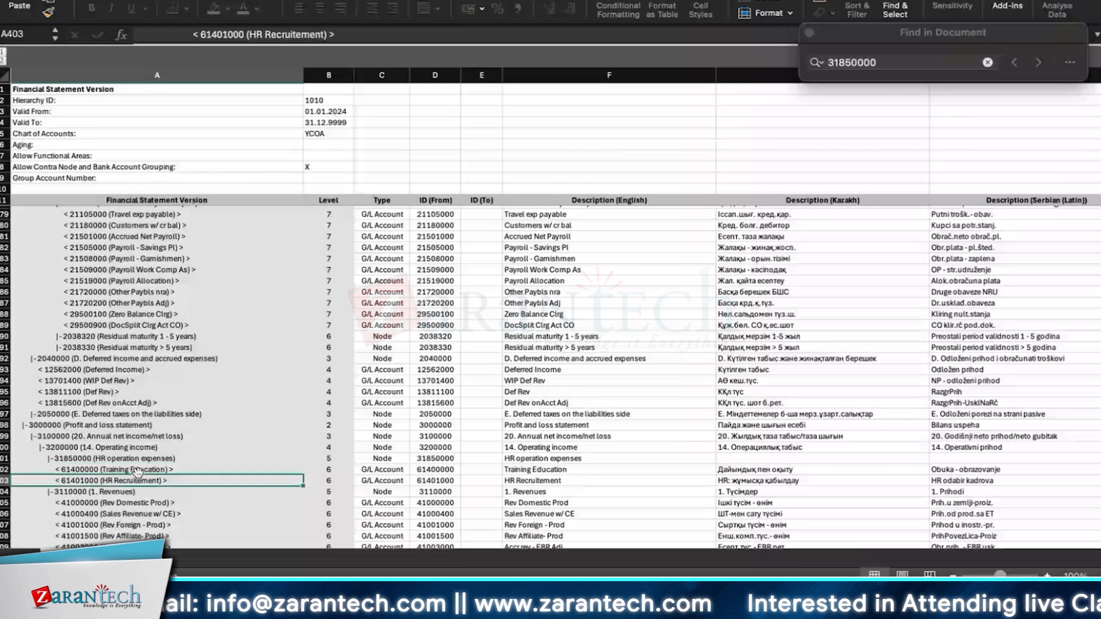
pyautogui.doubleClick(137, 470)
pyautogui.press('Return')
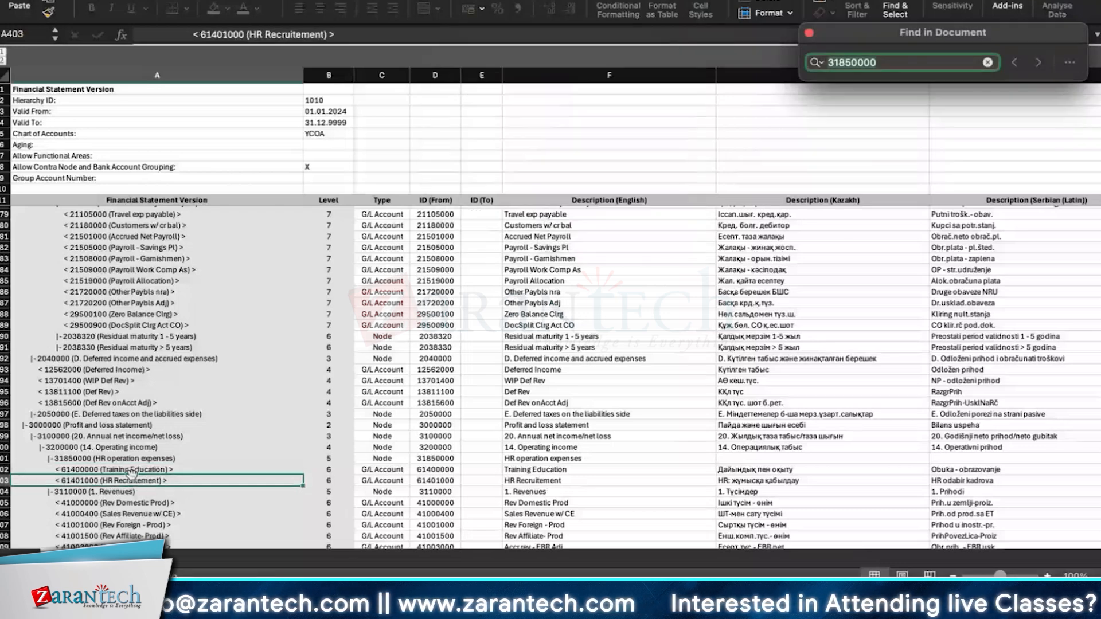
pyautogui.click(136, 470)
pyautogui.click(135, 469)
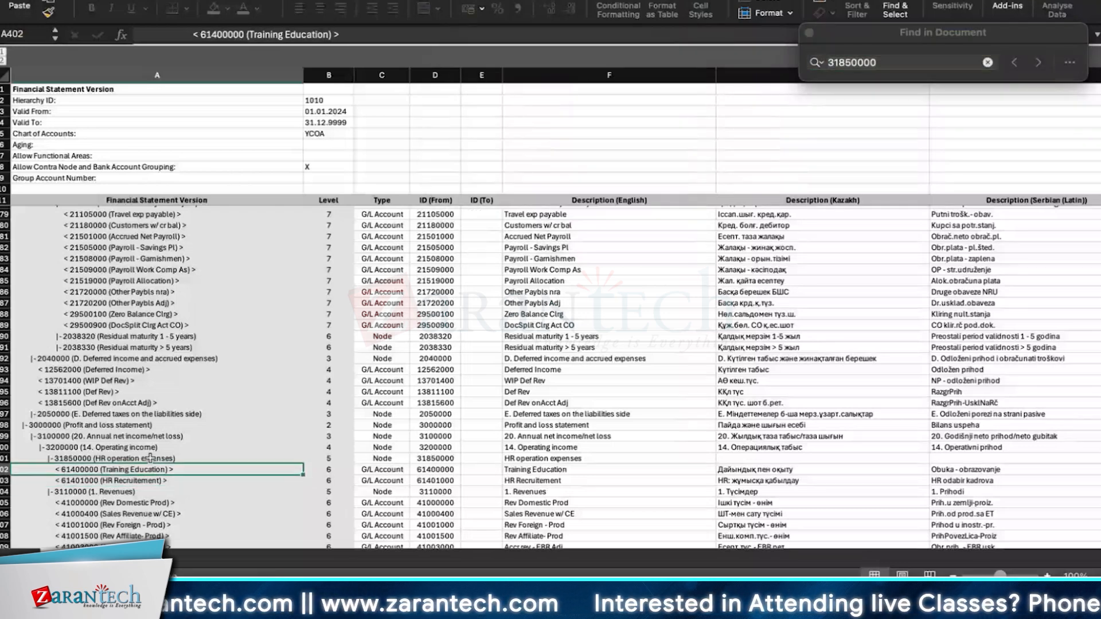
pyautogui.click(150, 459)
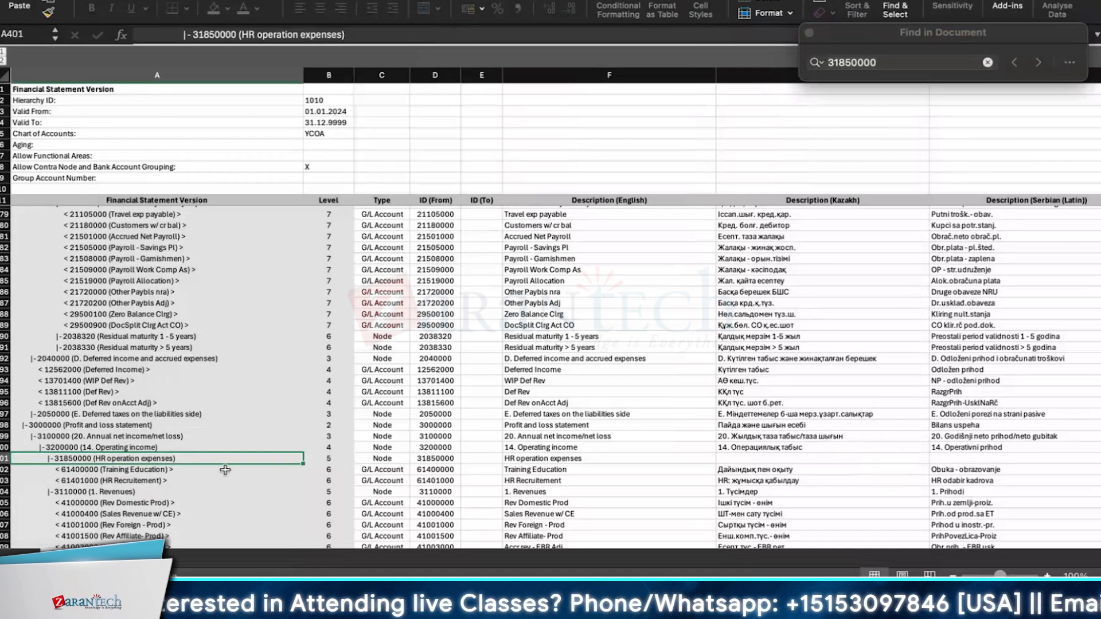
# Step: Scroll further down and select the sales-commission and payroll expense account rows to review them
pyautogui.scroll(-10, 226, 477)
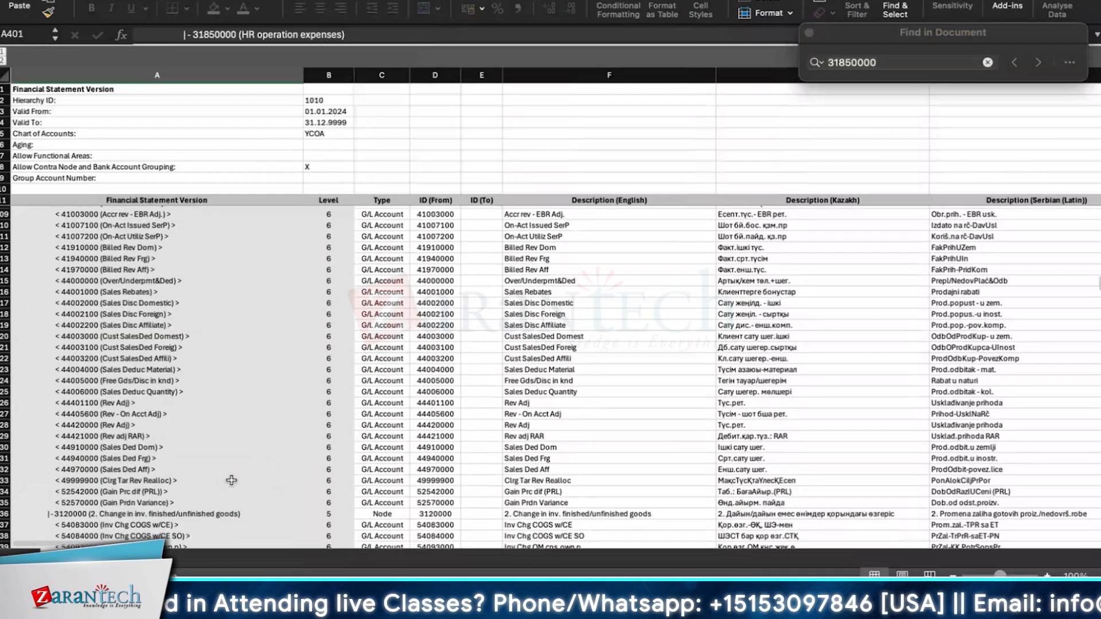
pyautogui.scroll(-20, 232, 480)
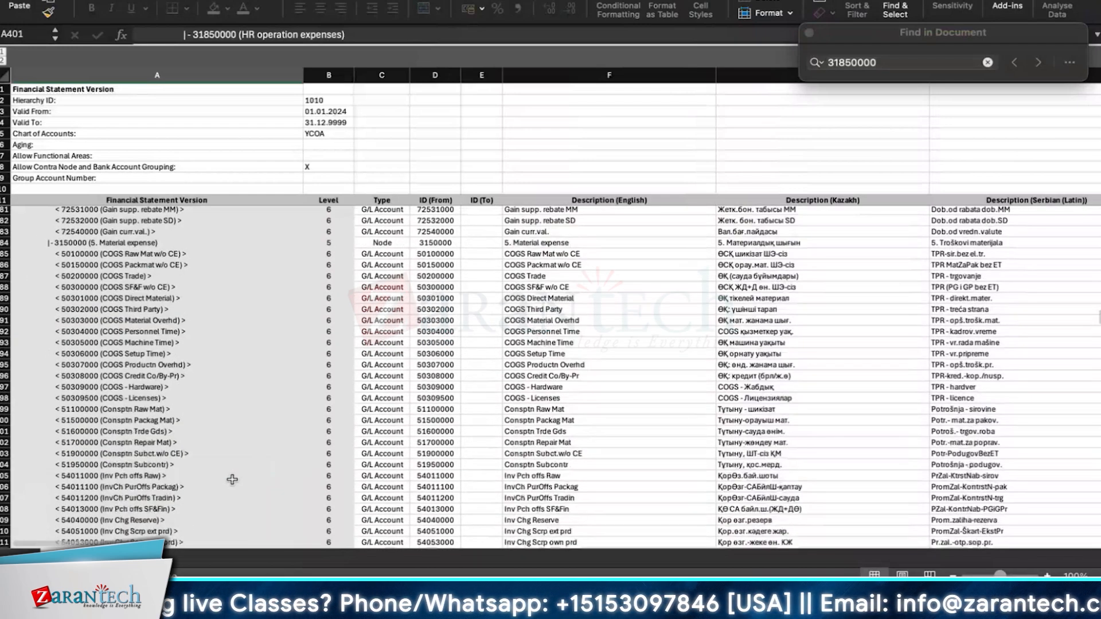
pyautogui.scroll(-10, 231, 479)
pyautogui.moveTo(442, 238); pyautogui.dragTo(172, 492)
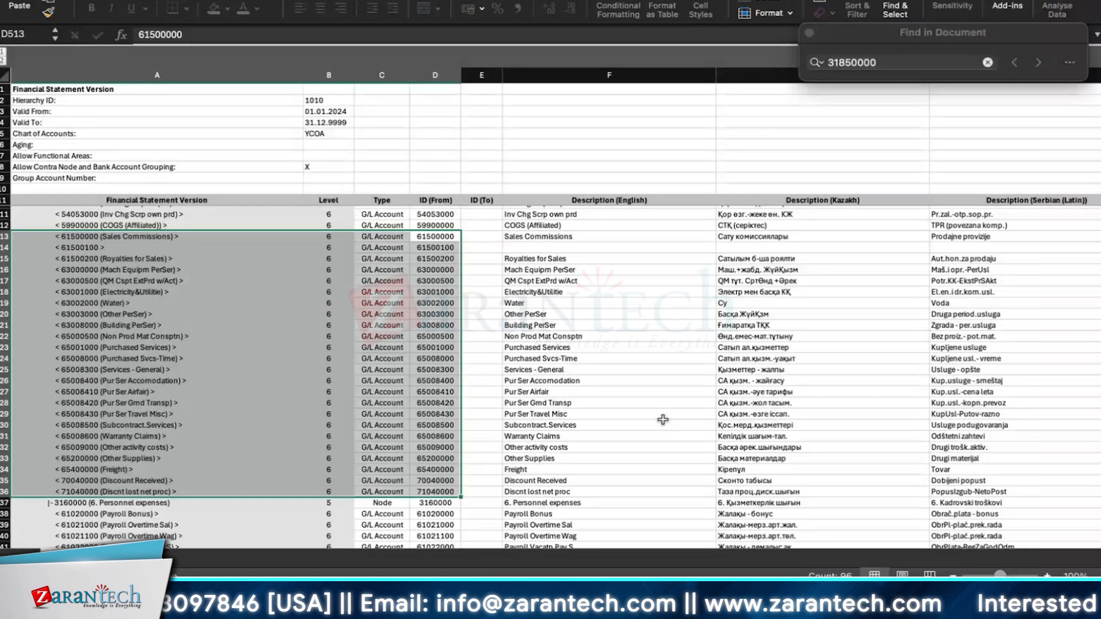
pyautogui.scroll(-10, 663, 420)
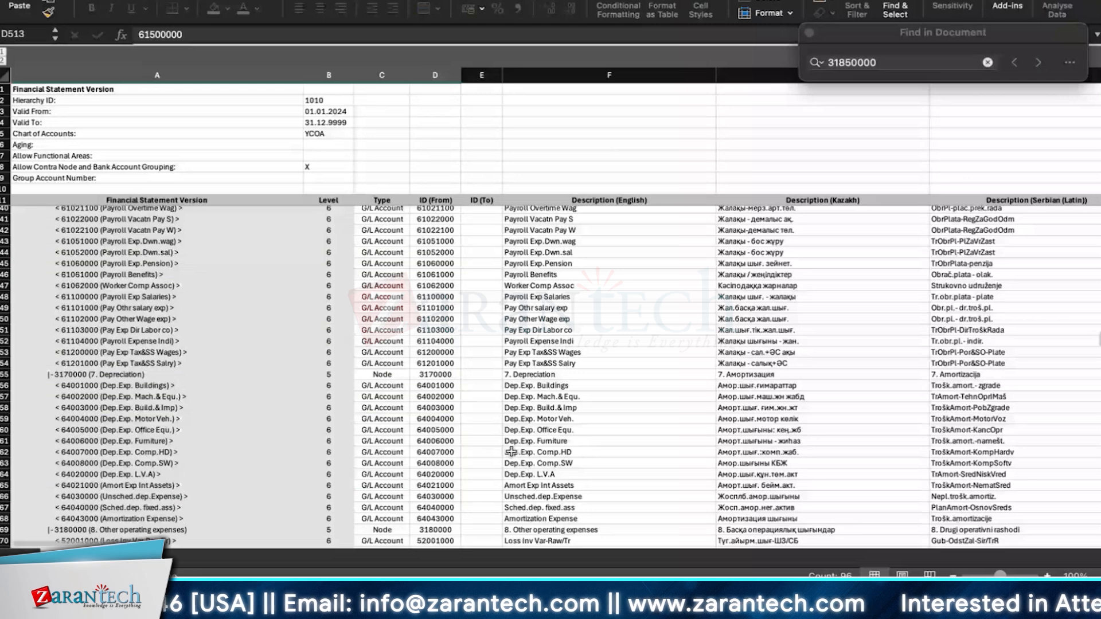
pyautogui.click(131, 305)
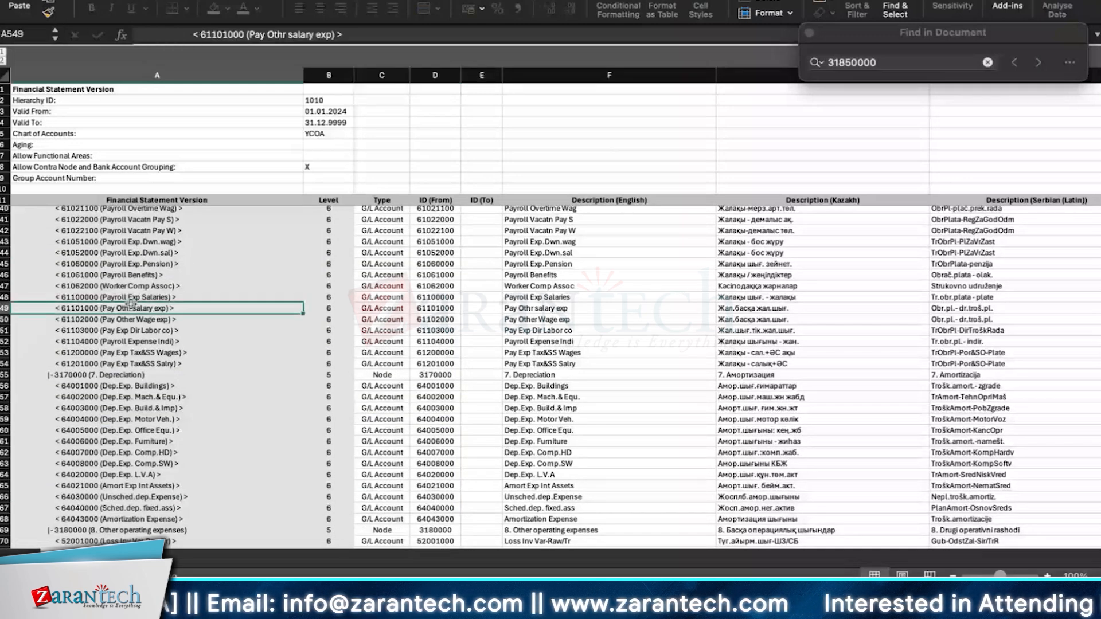
pyautogui.click(139, 285)
pyautogui.click(140, 276)
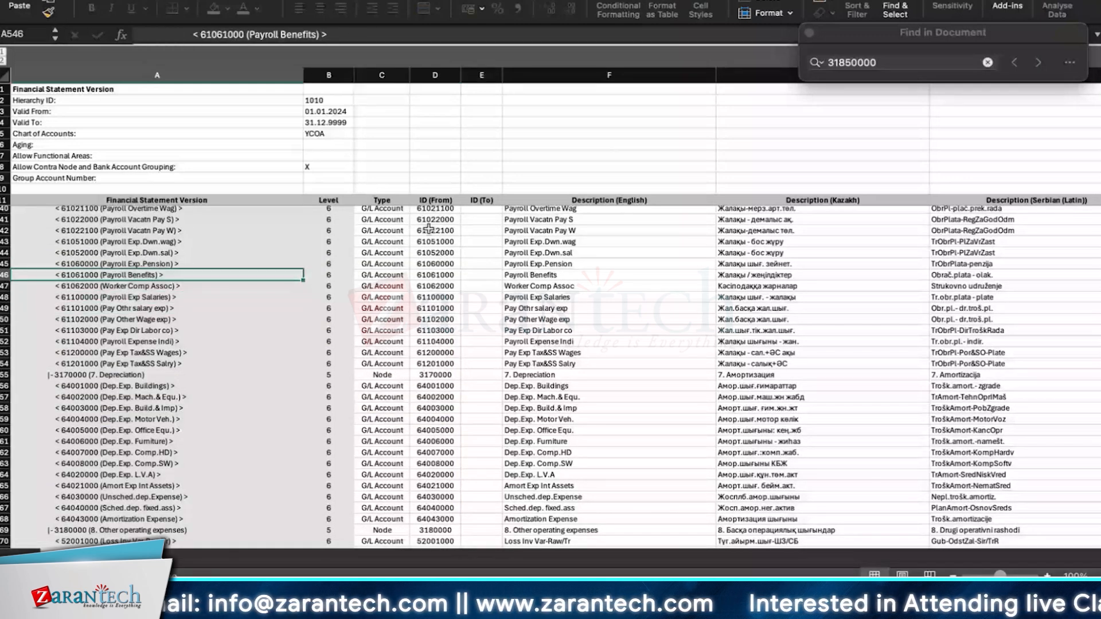
pyautogui.moveTo(175, 223); pyautogui.dragTo(507, 366)
pyautogui.scroll(2, 385, 492)
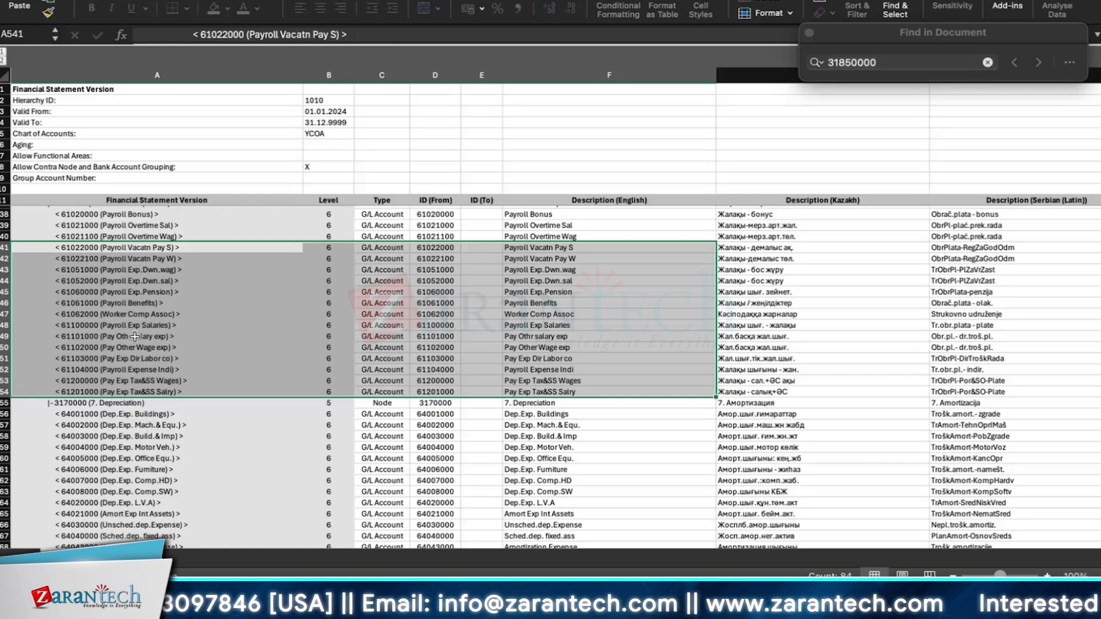
pyautogui.click(133, 403)
pyautogui.click(158, 201)
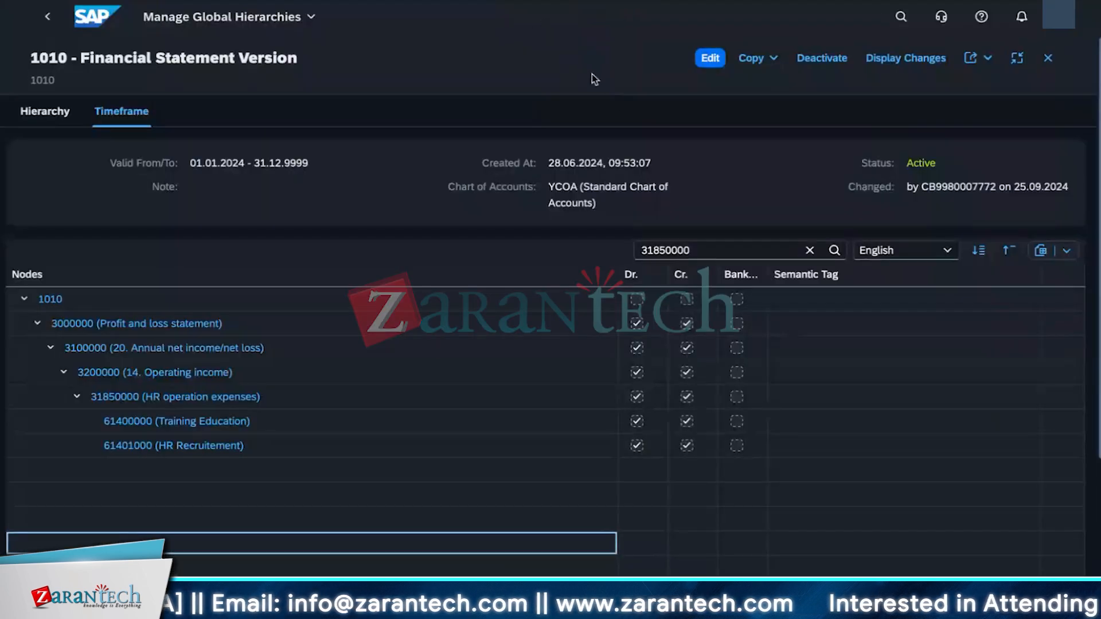
# Step: Open the Manage Global Hierarchies app through the launchpad search for manage global hierarchies
pyautogui.click(901, 17)
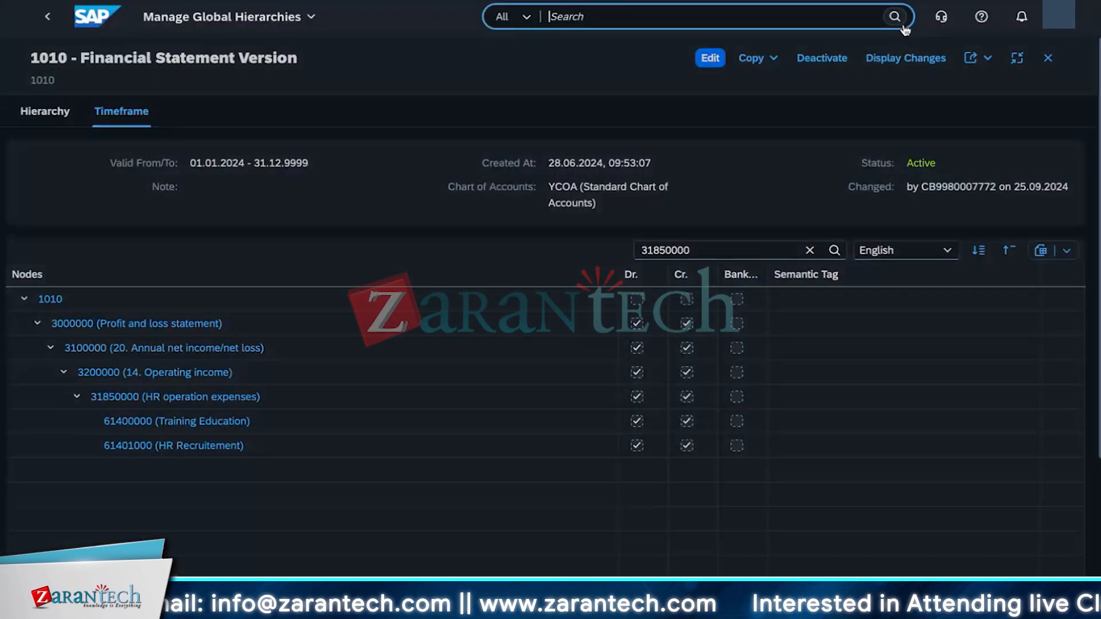
pyautogui.write('manage')
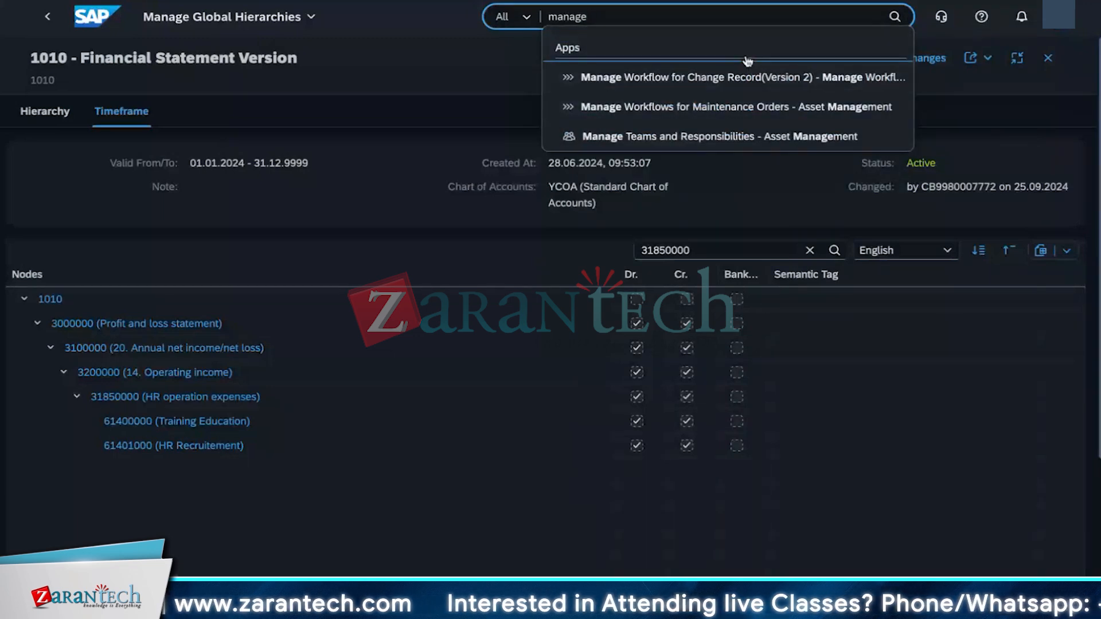
pyautogui.write(' glob')
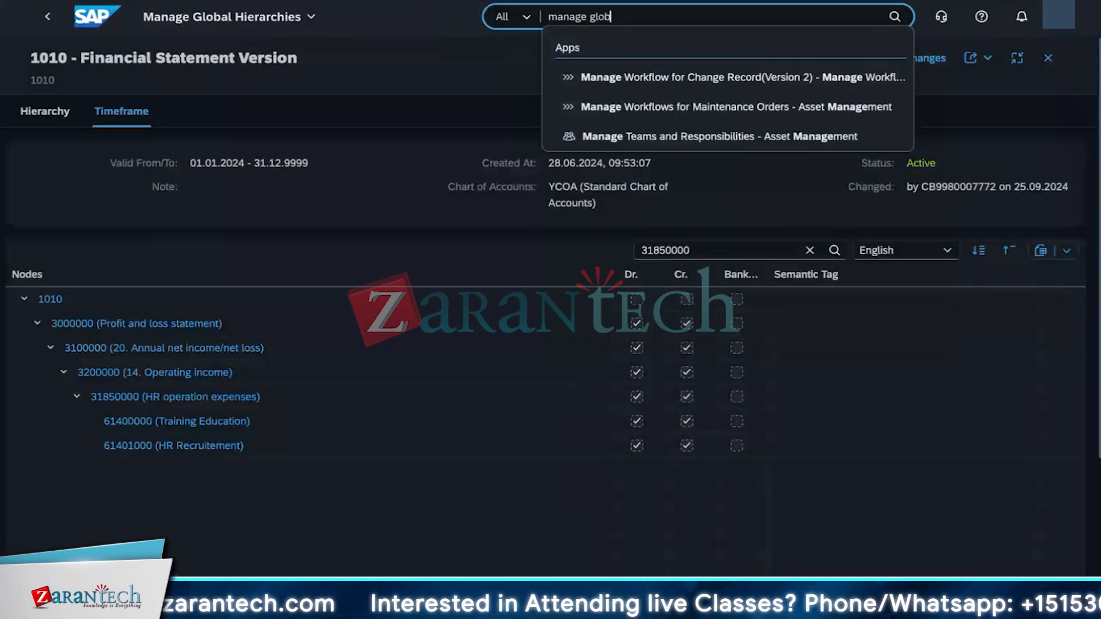
pyautogui.write('al hierarchies')
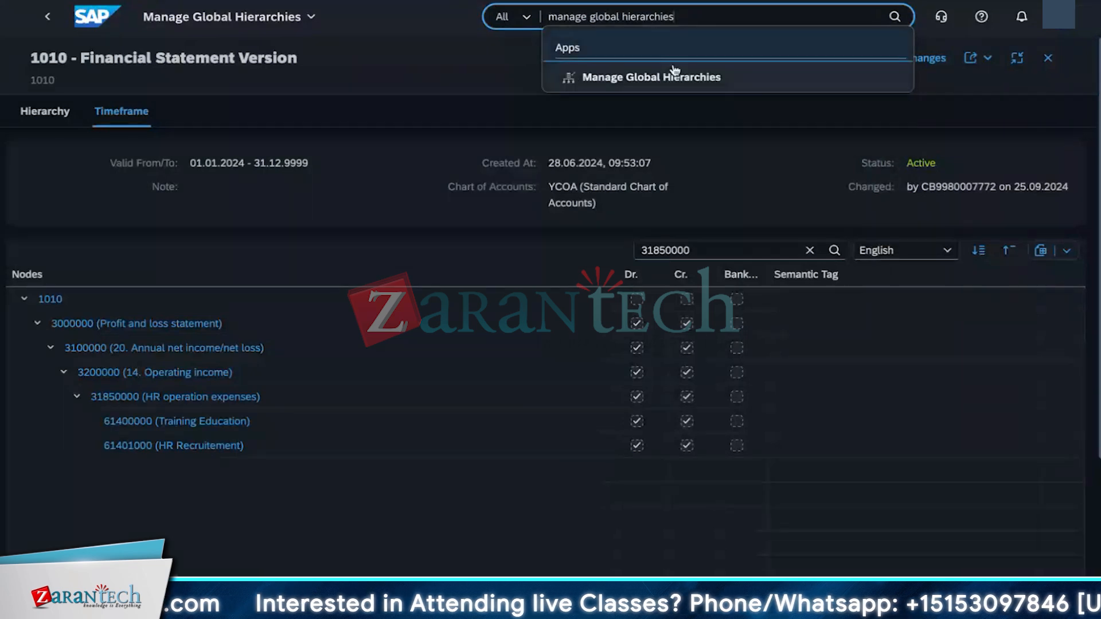
pyautogui.click(675, 78)
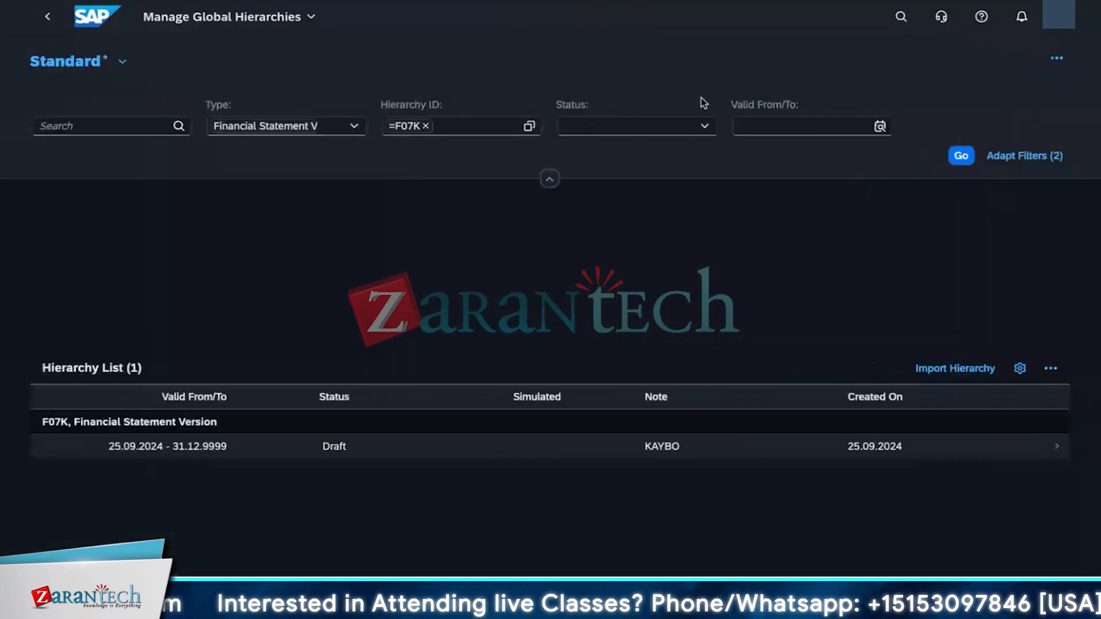
# Step: Run the Financial Statement Version filter for F07K and open the F07K draft hierarchy
pyautogui.click(959, 130)
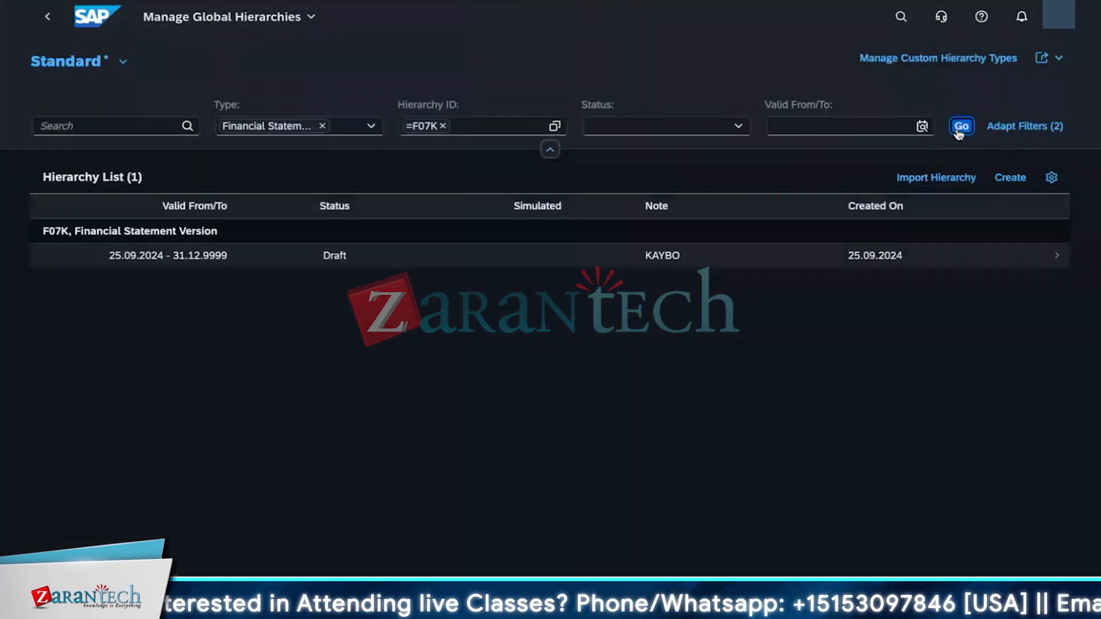
pyautogui.click(510, 125)
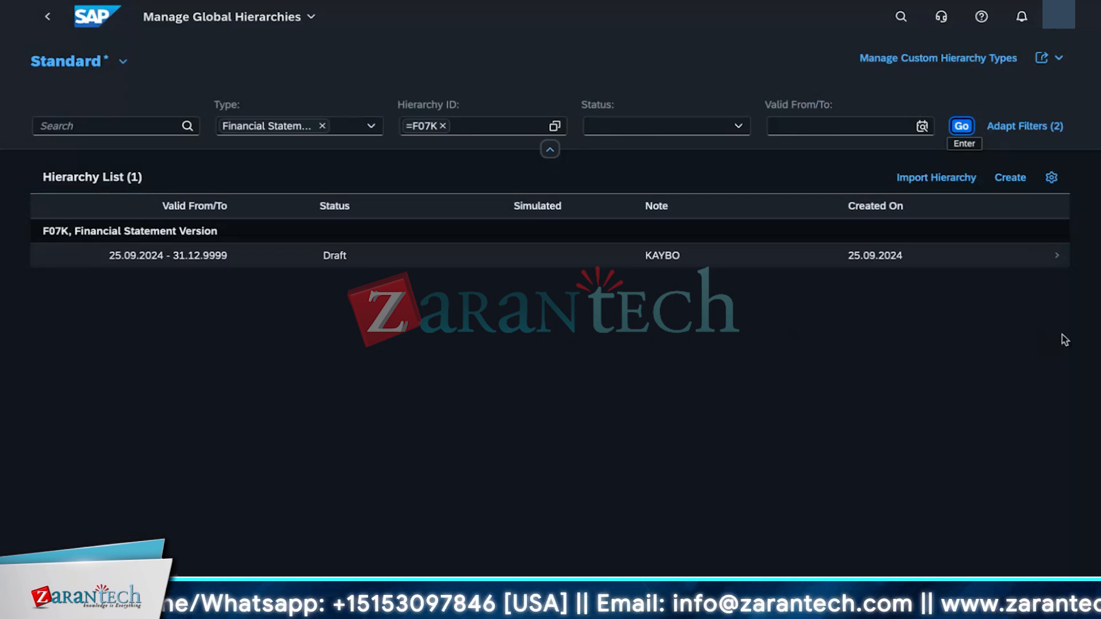
pyautogui.click(1065, 261)
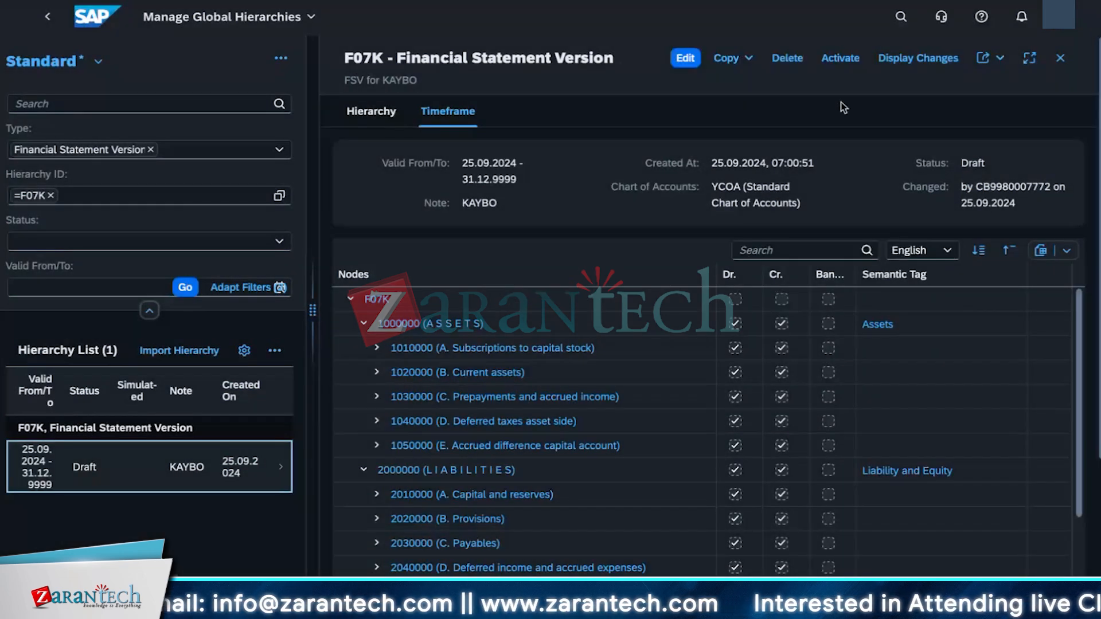
# Step: Switch the F07K hierarchy to edit mode and expand node 1020000 (B. Current assets)
pyautogui.click(678, 65)
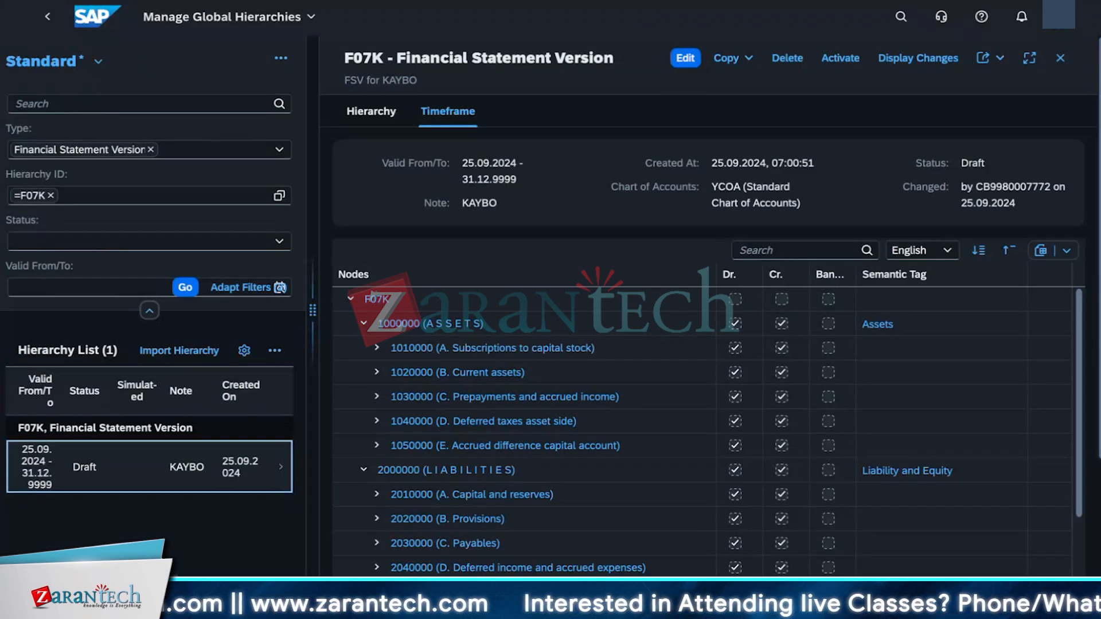
pyautogui.click(686, 58)
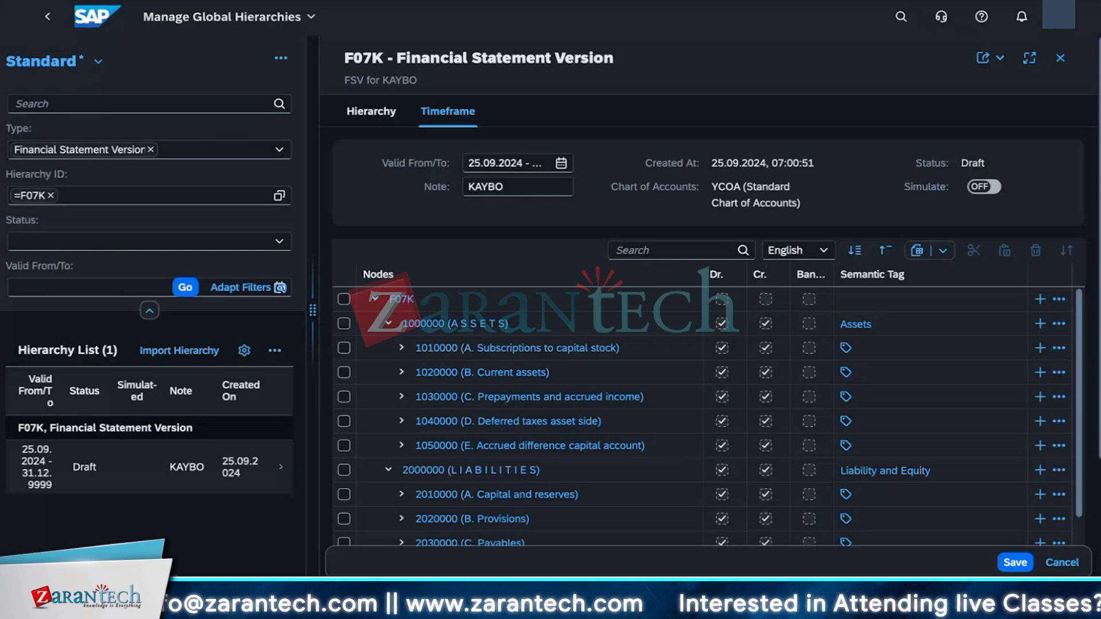
pyautogui.click(659, 250)
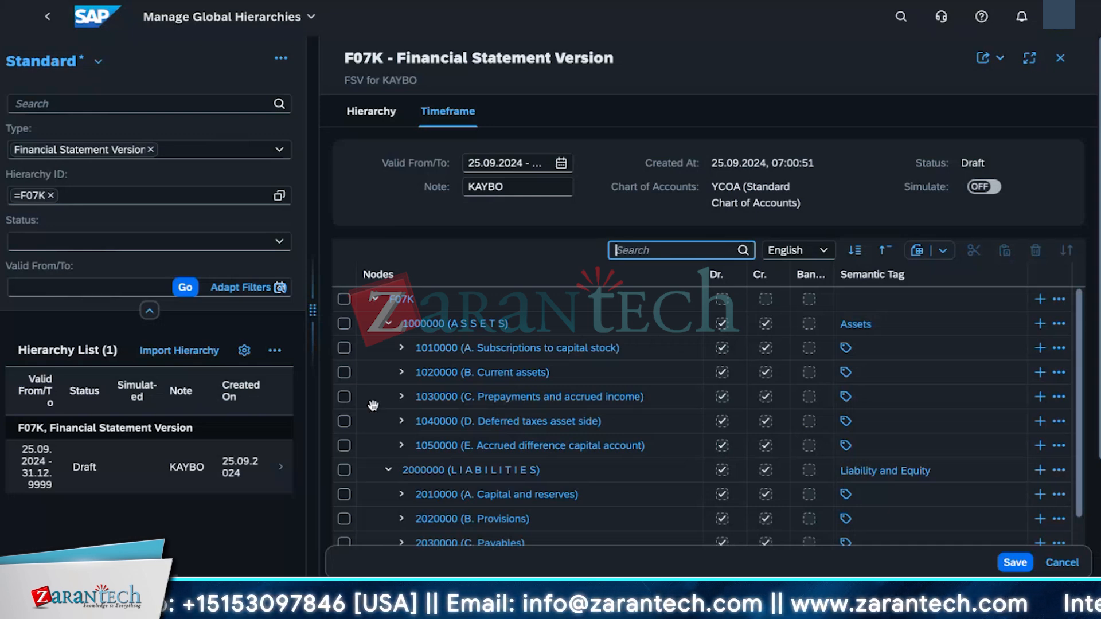
pyautogui.click(402, 372)
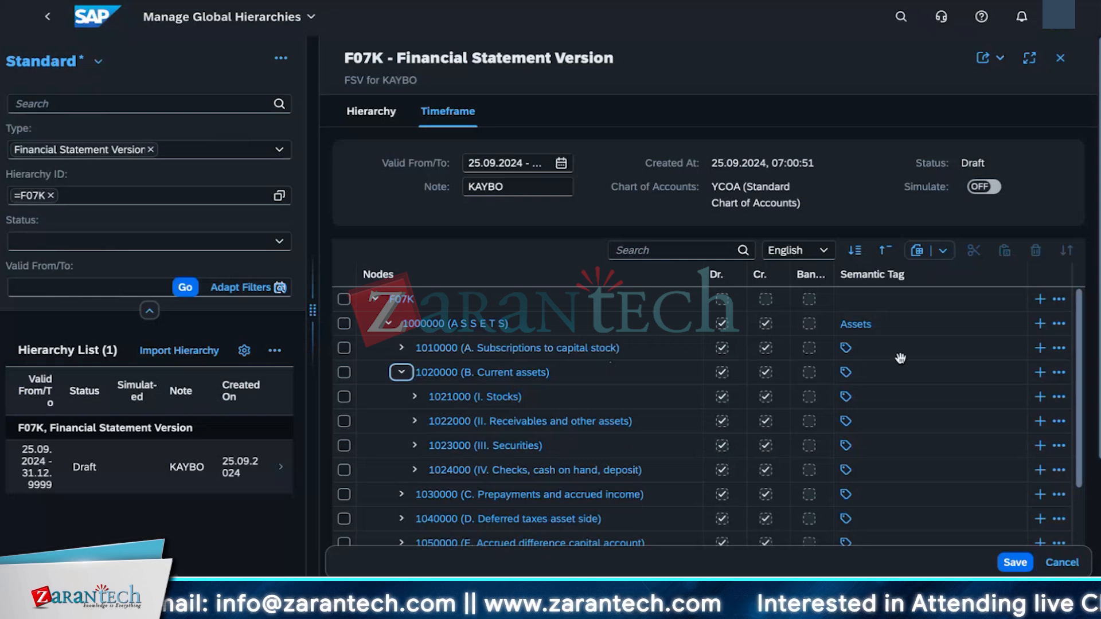
pyautogui.click(1059, 374)
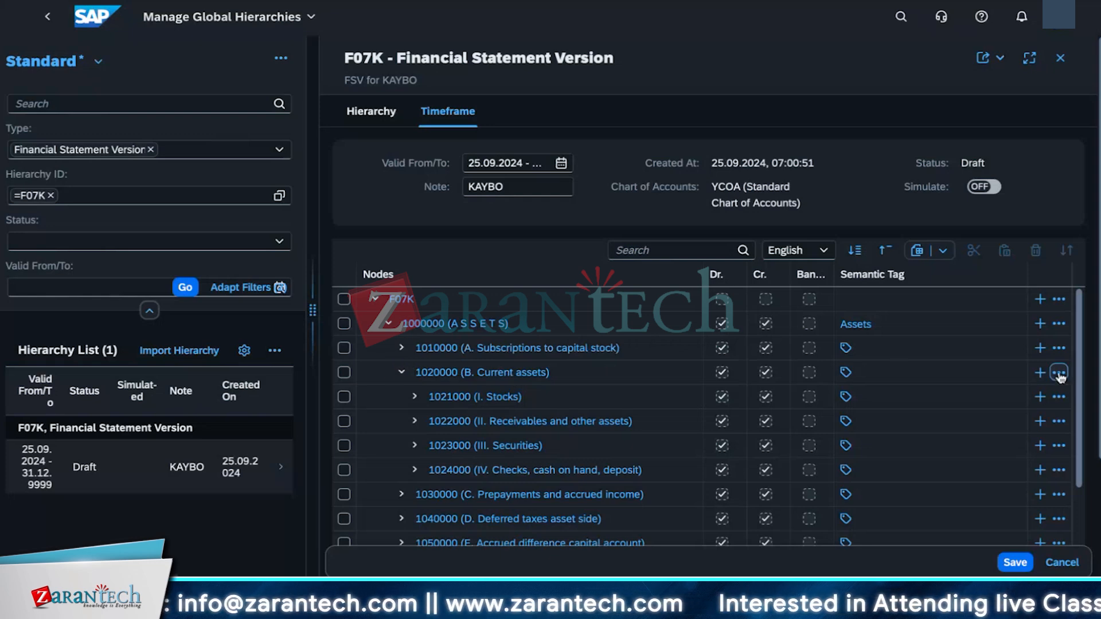
pyautogui.click(541, 376)
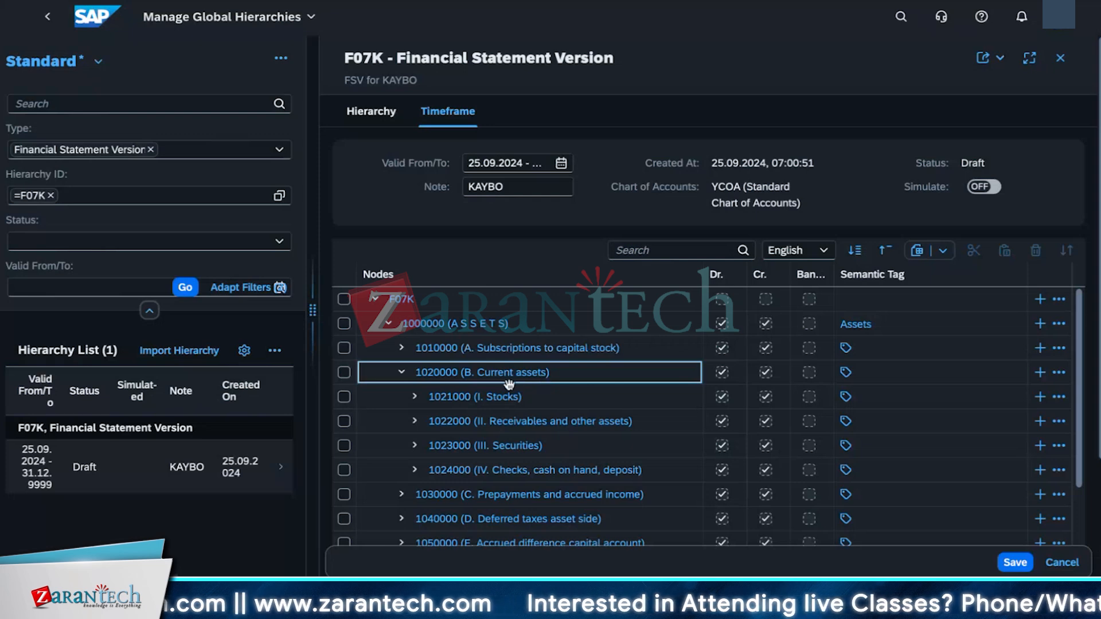
# Step: Assign the CURASSET (Current Assets) semantic tag to node 1020000 (B. Current assets), filtering the tag list by Asset
pyautogui.click(846, 373)
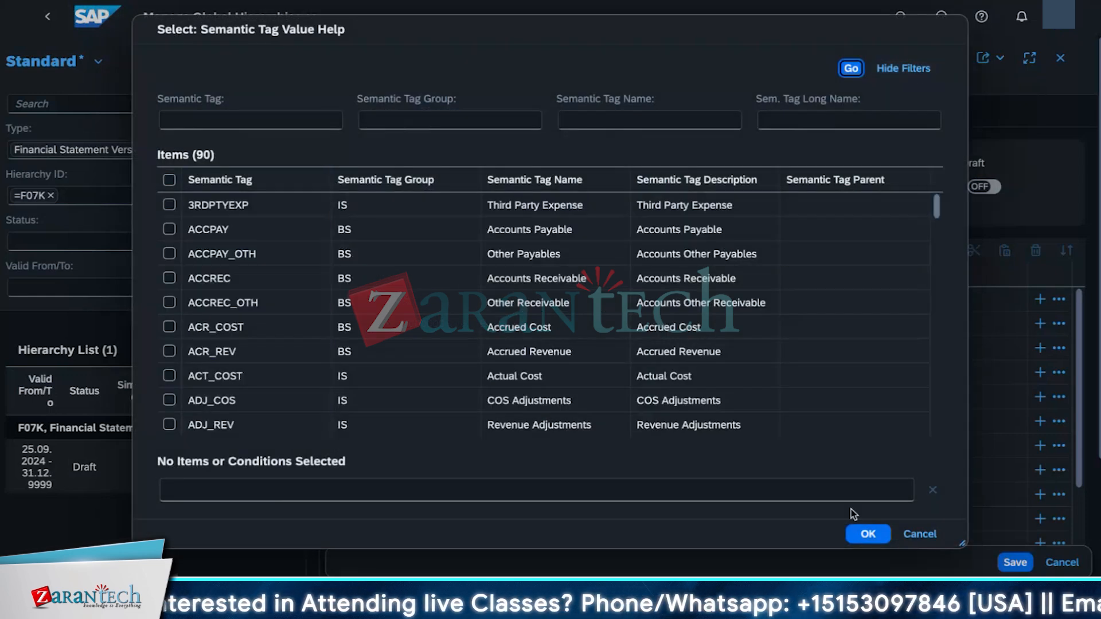
pyautogui.click(866, 533)
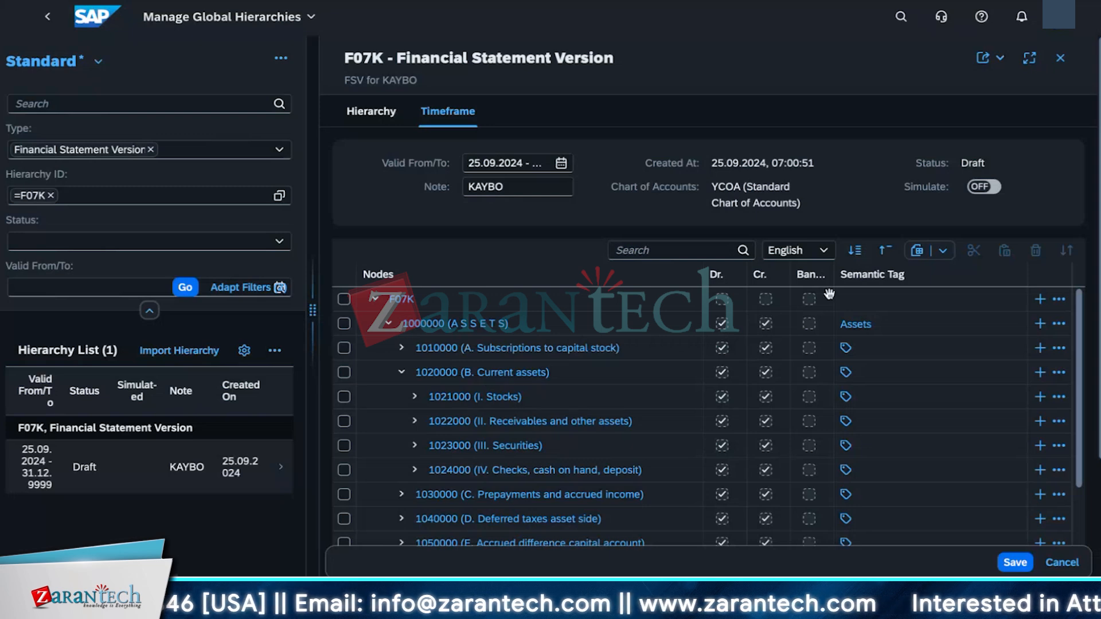
pyautogui.click(846, 372)
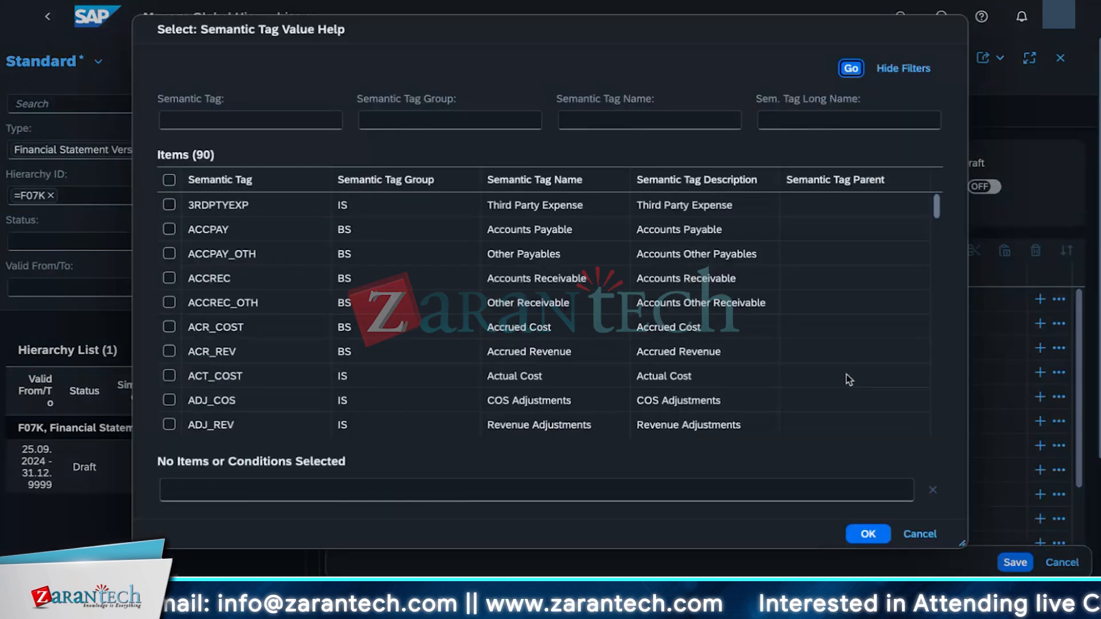
pyautogui.click(264, 119)
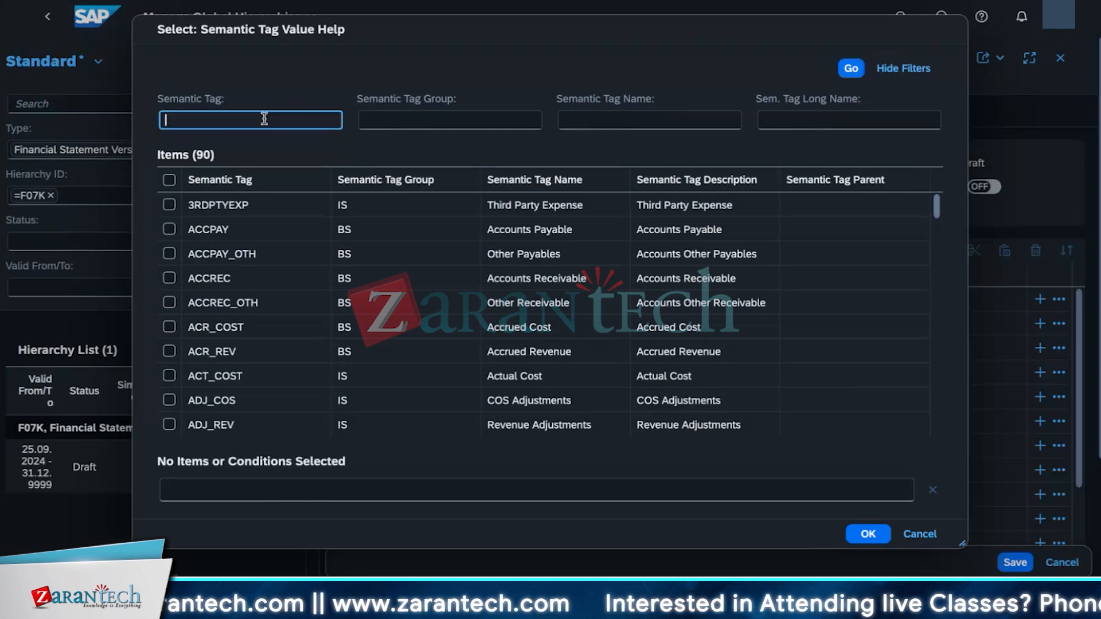
pyautogui.write('cur')
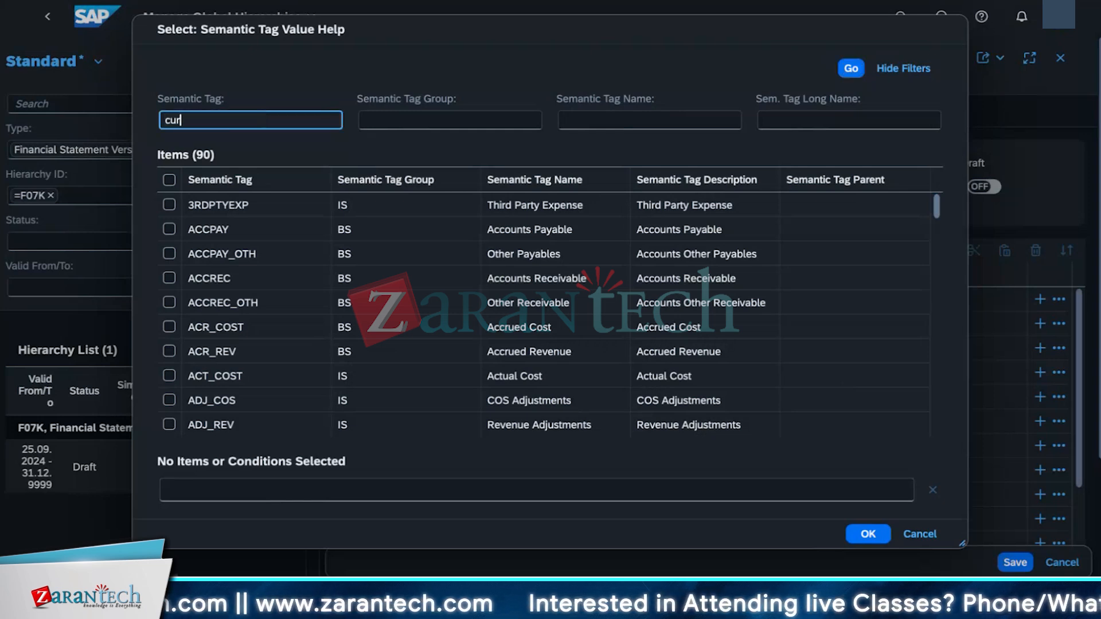
pyautogui.write('re')
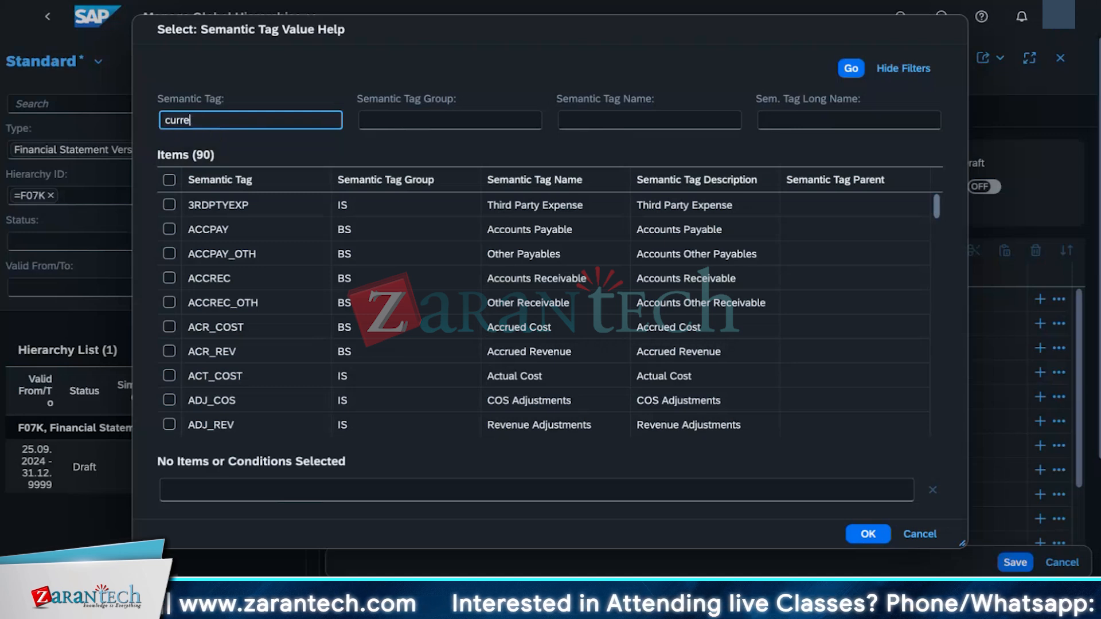
pyautogui.write('nt')
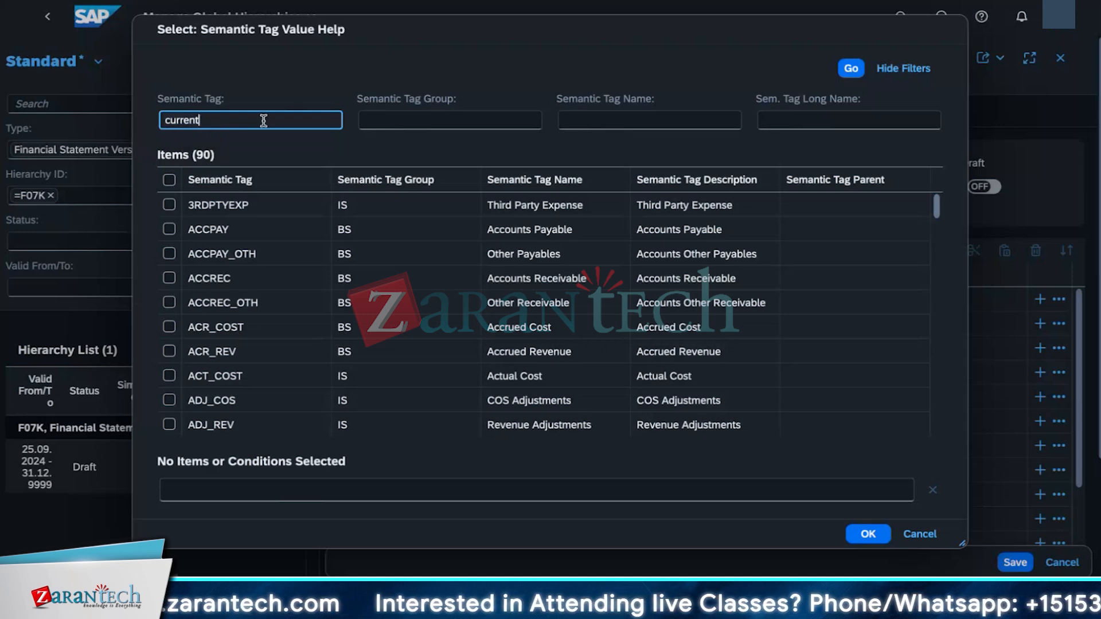
pyautogui.click(851, 68)
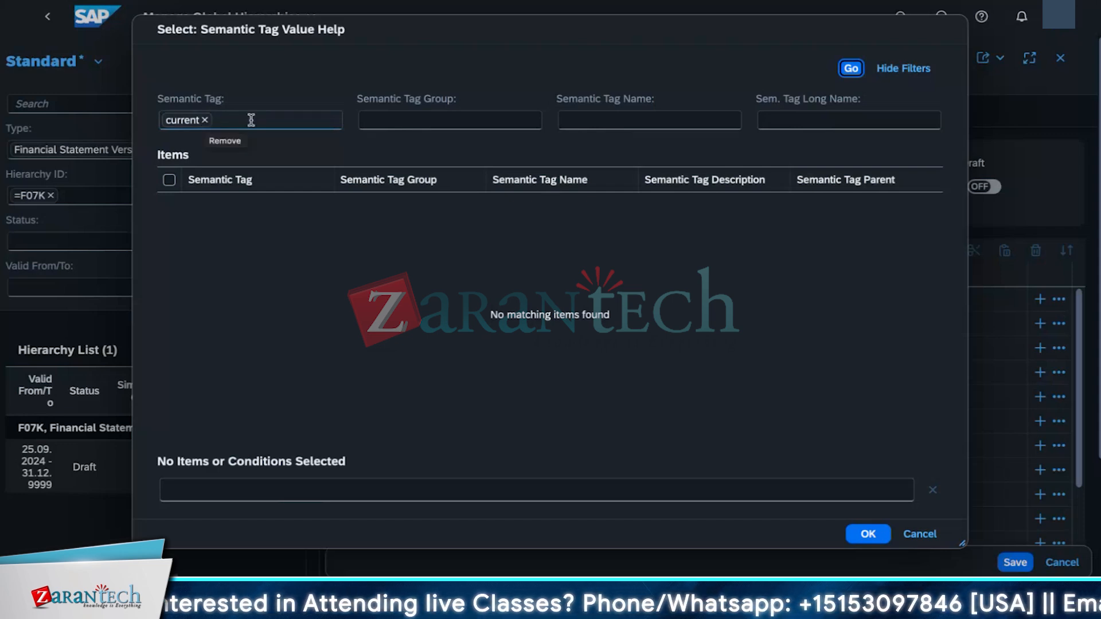
pyautogui.click(206, 120)
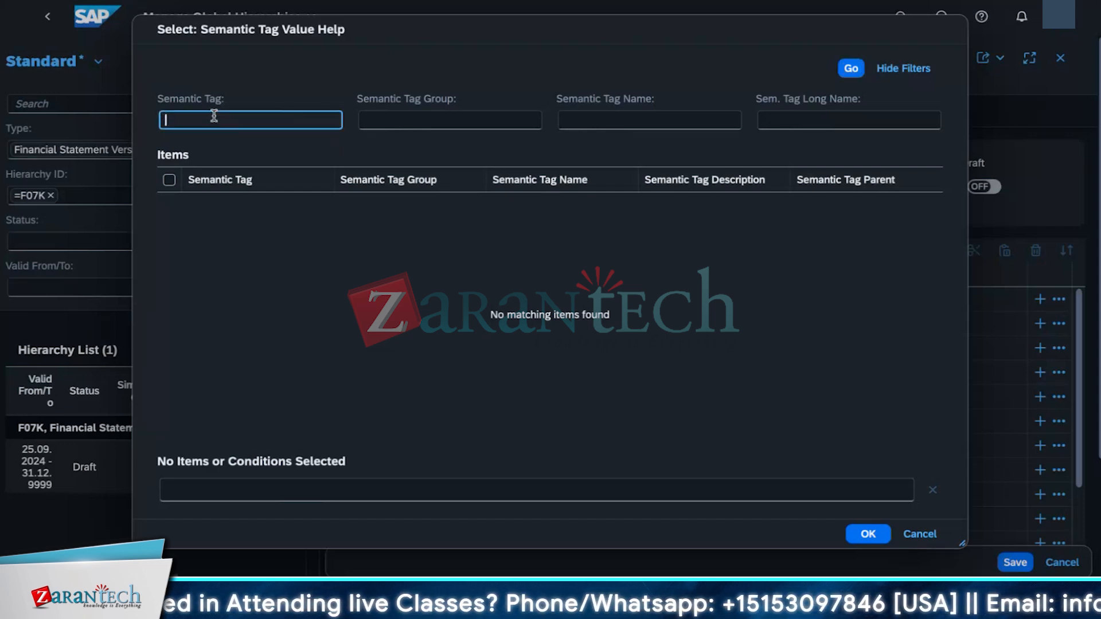
pyautogui.write('Asset')
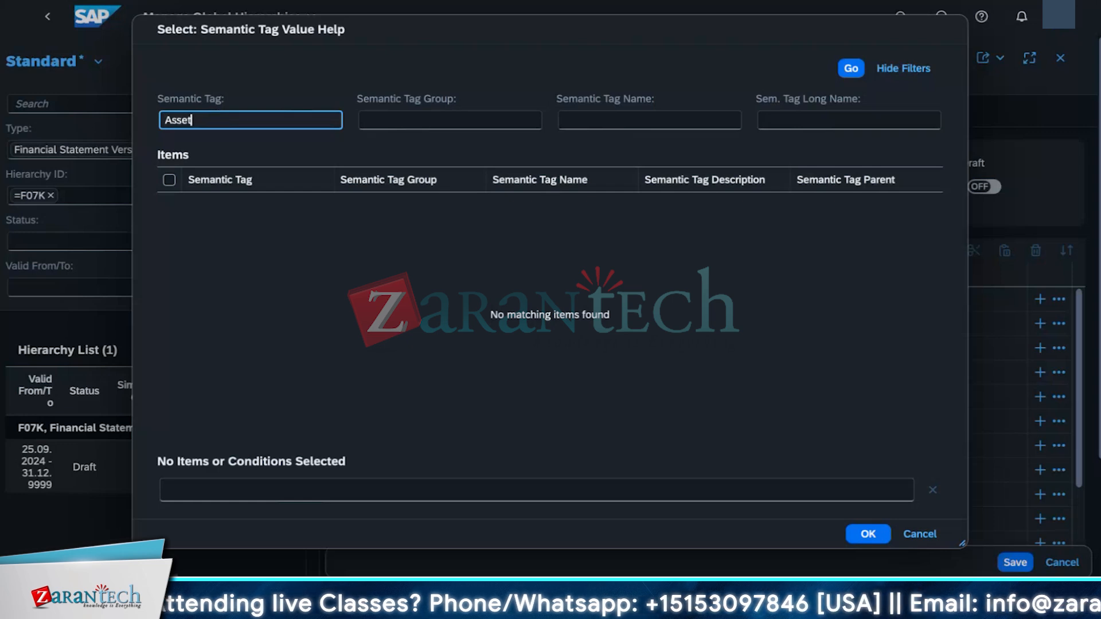
pyautogui.press('Return')
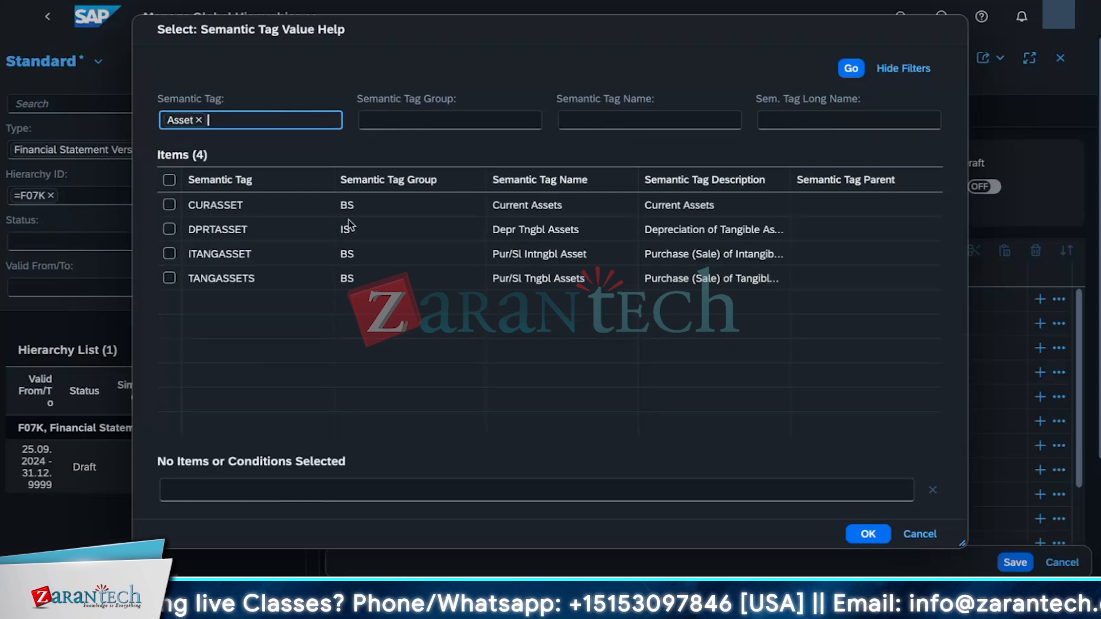
pyautogui.click(169, 205)
pyautogui.click(868, 534)
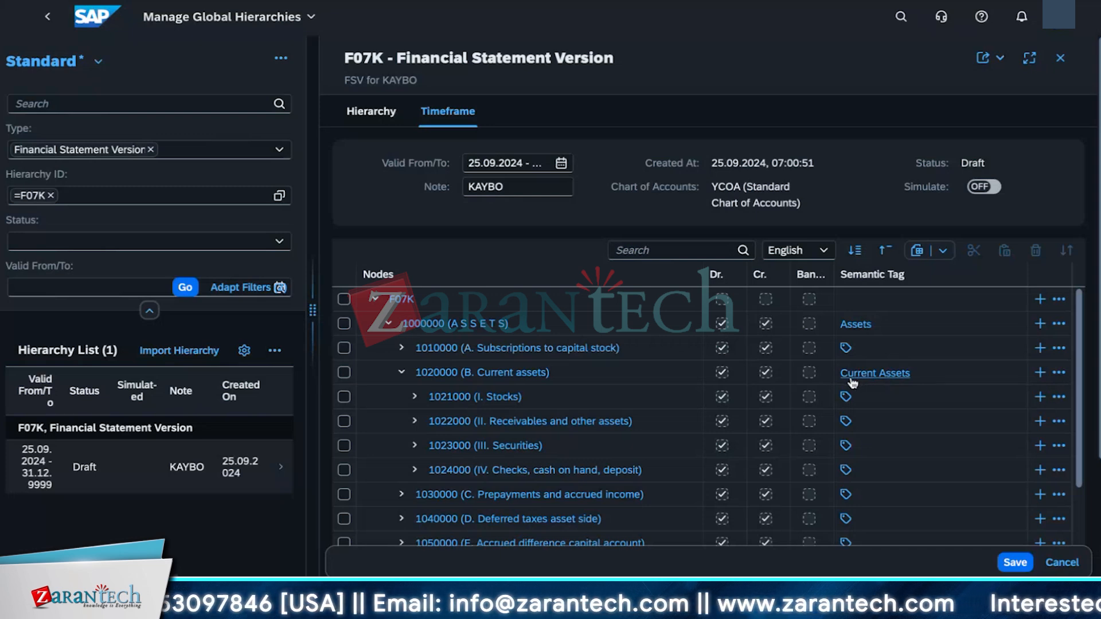
# Step: Expand node 2030000 (C. Payables) and scroll through the liabilities, profit and loss, and supplement nodes
pyautogui.scroll(-10, 600, 472)
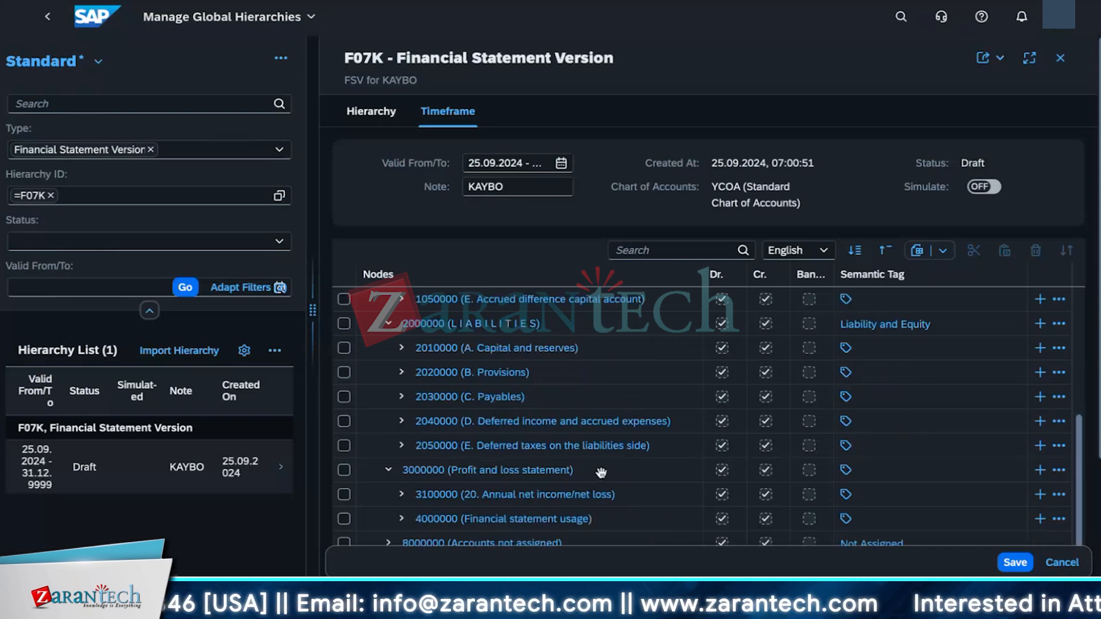
pyautogui.scroll(2, 600, 471)
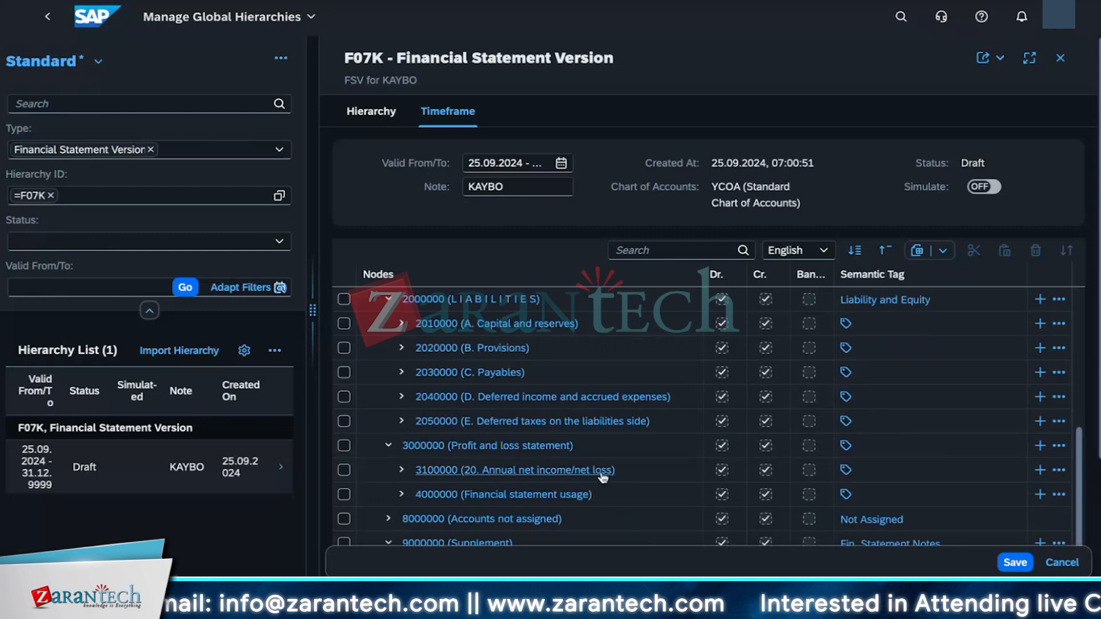
pyautogui.click(401, 373)
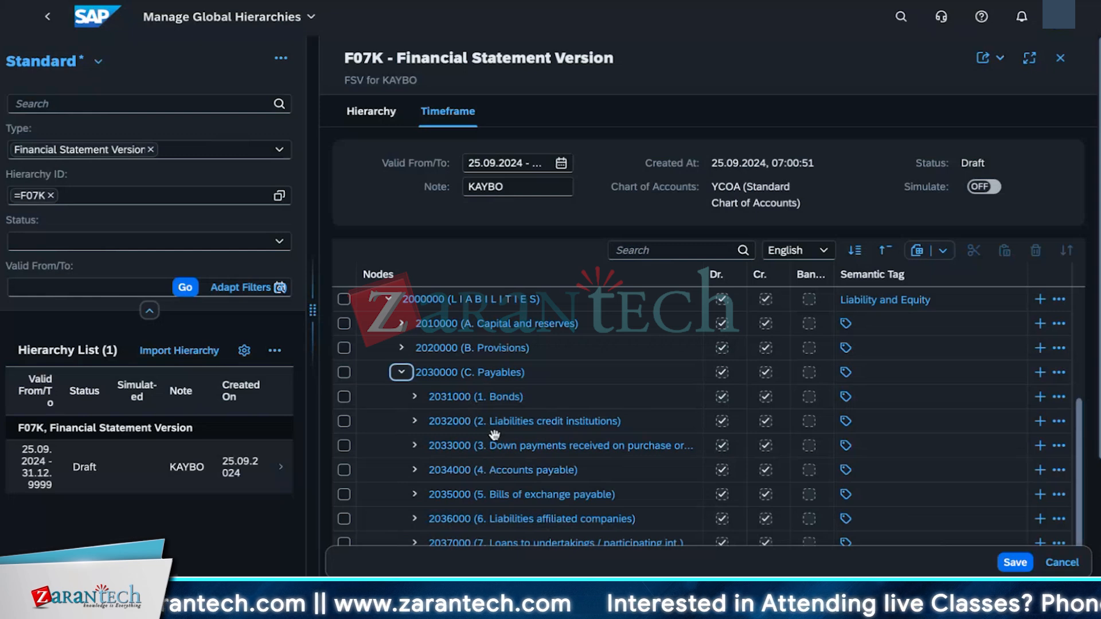
pyautogui.scroll(-3, 494, 434)
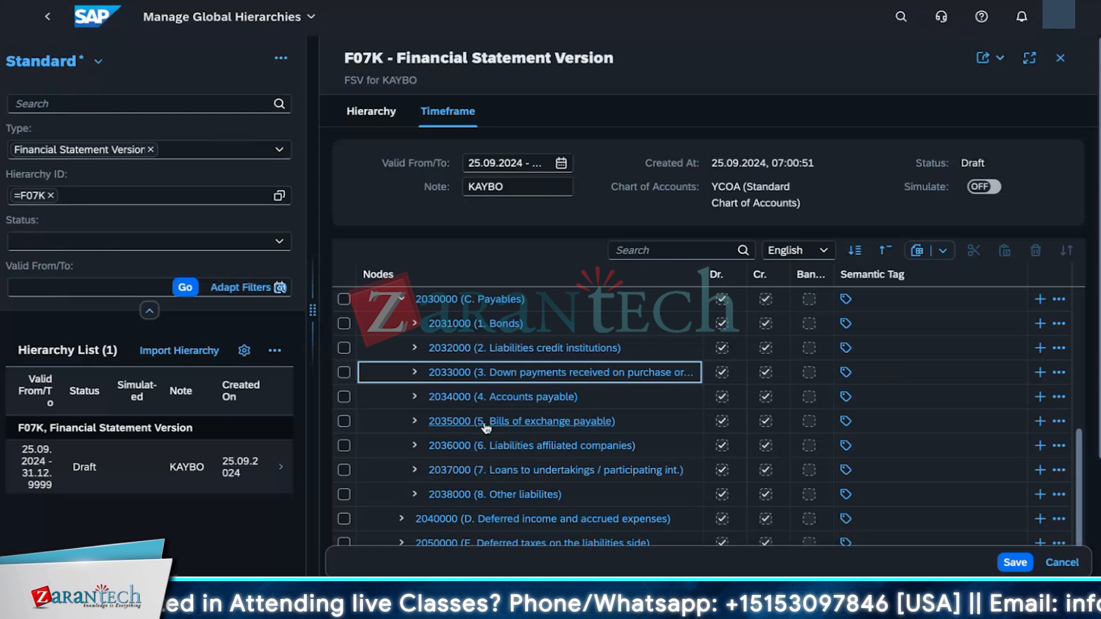
pyautogui.scroll(-3, 508, 457)
pyautogui.scroll(-5, 508, 457)
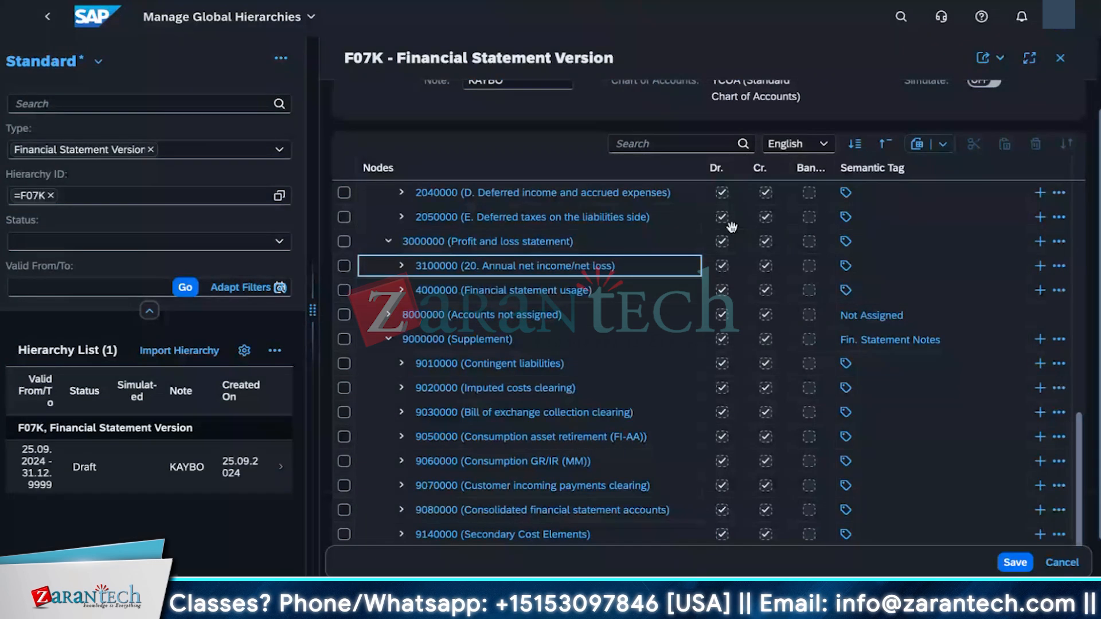
# Step: Find node 2034100 (Residual maturity less 1 year) and assign it the CURLIABEQU (Current Liabilities) semantic tag
pyautogui.click(619, 143)
pyautogui.write('2')
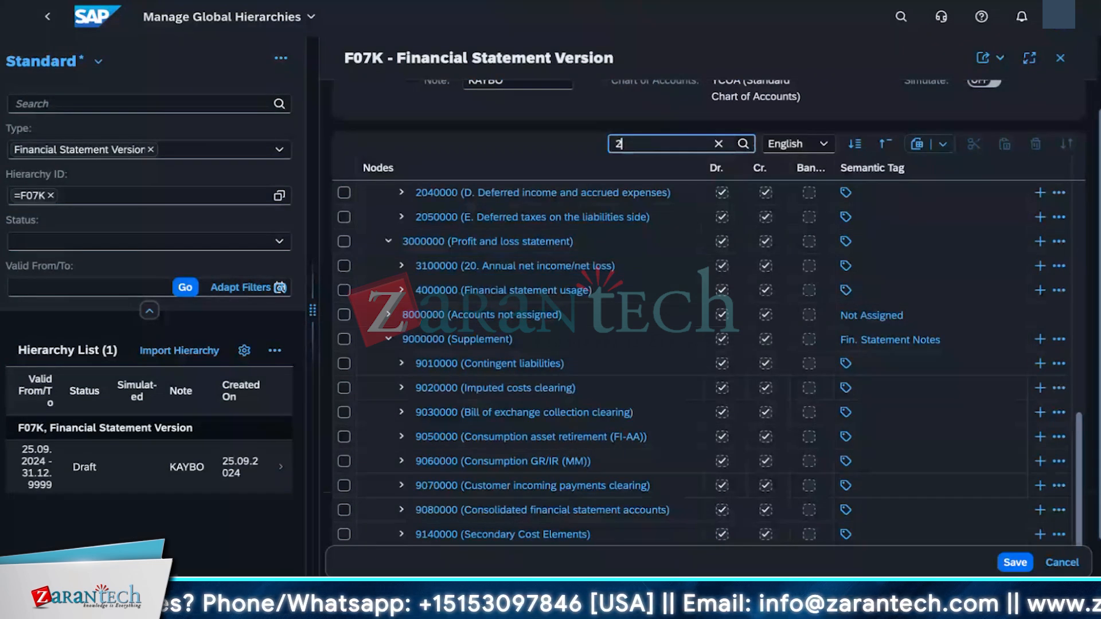
pyautogui.write('034100')
pyautogui.press('Return')
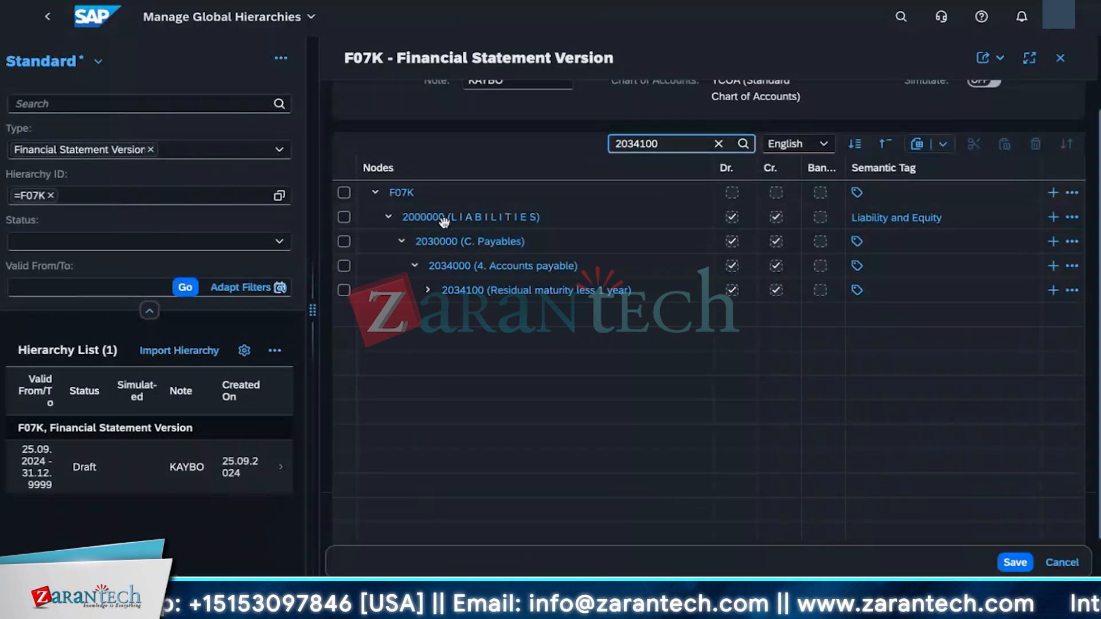
pyautogui.click(855, 292)
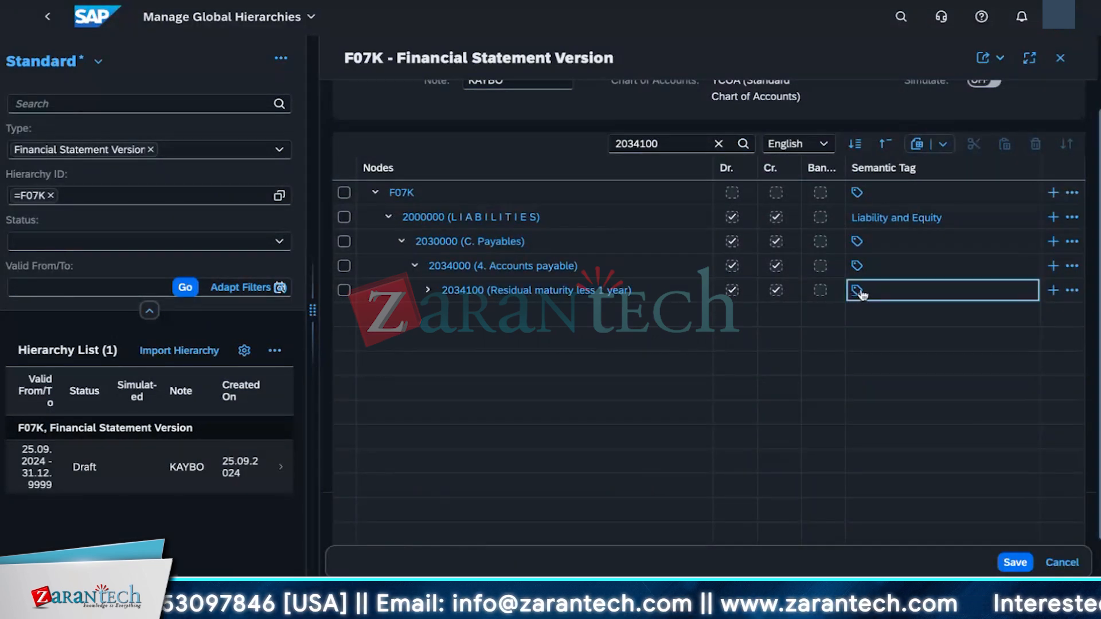
pyautogui.click(857, 292)
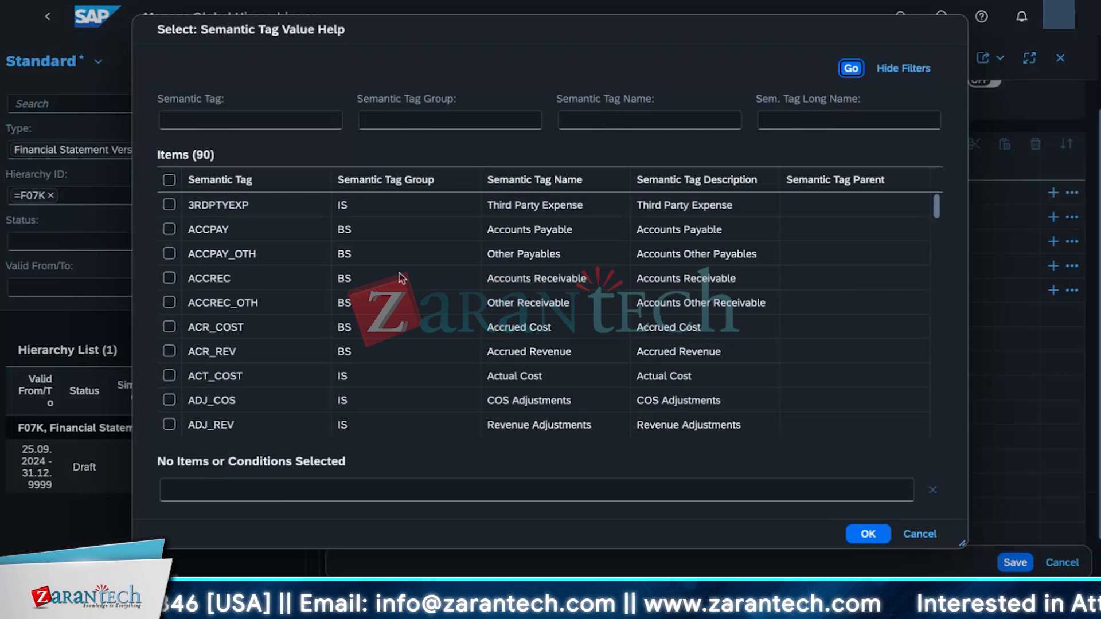
pyautogui.click(264, 122)
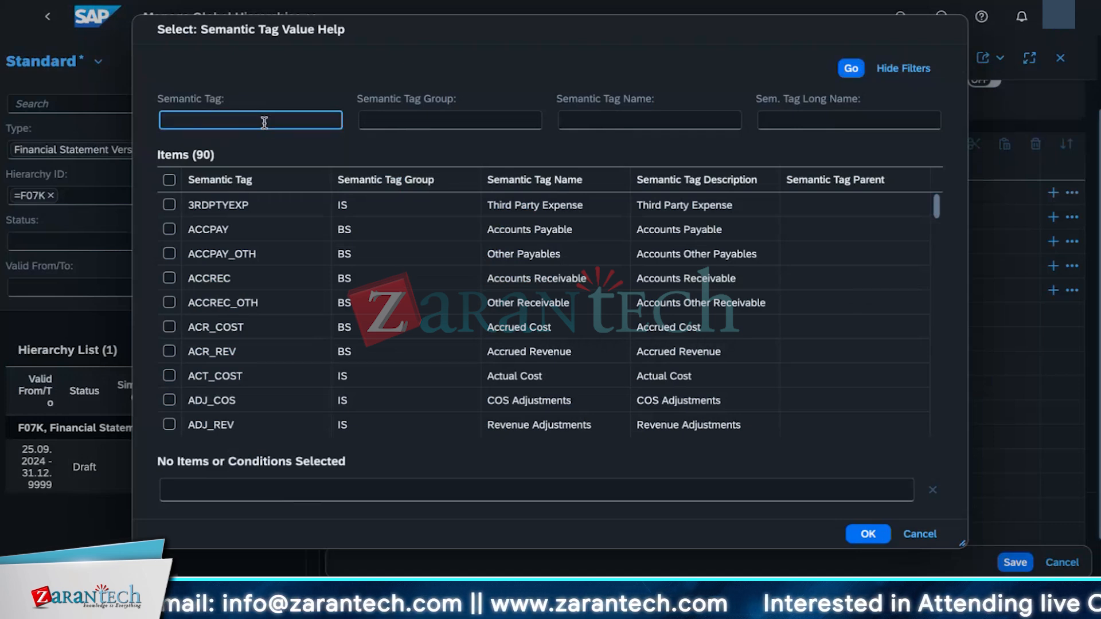
pyautogui.write('CURALIA')
pyautogui.press('Return')
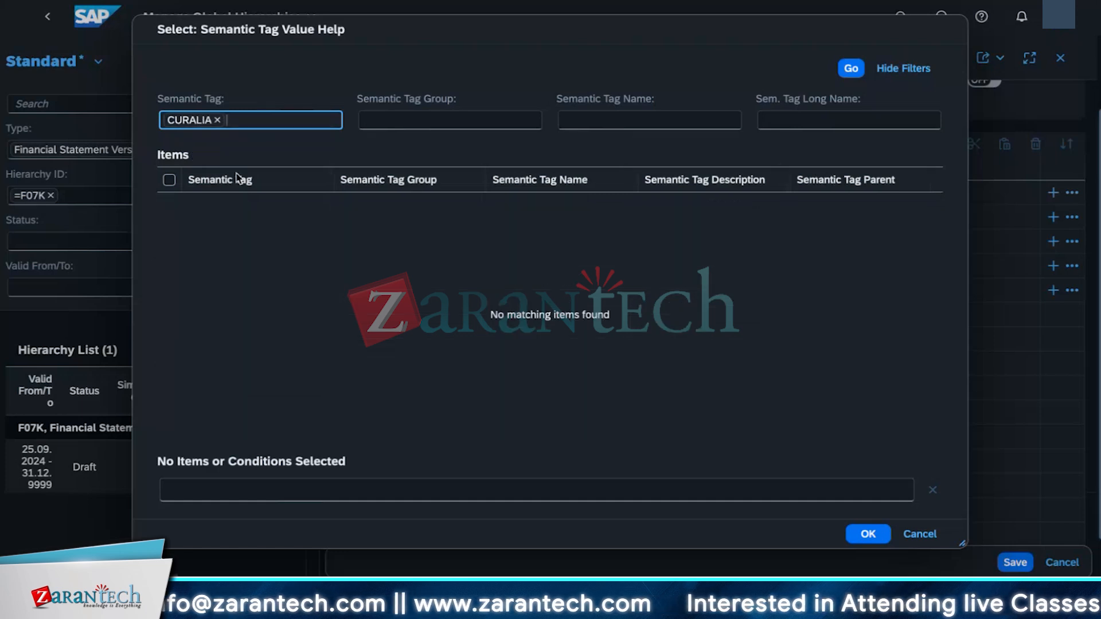
pyautogui.click(217, 121)
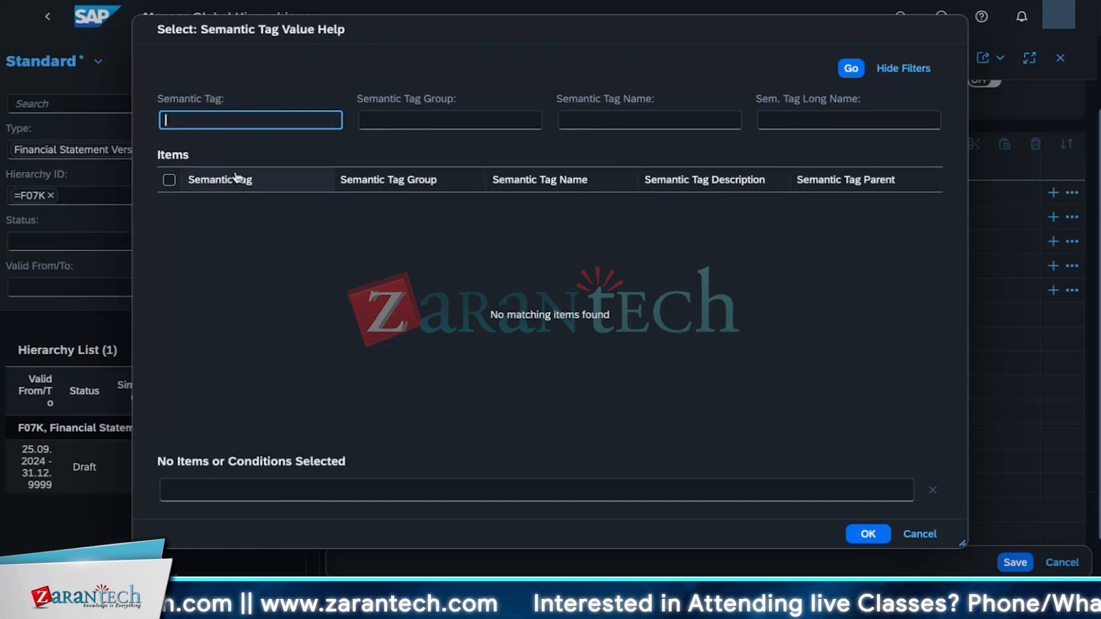
pyautogui.write('CUR')
pyautogui.press('Return')
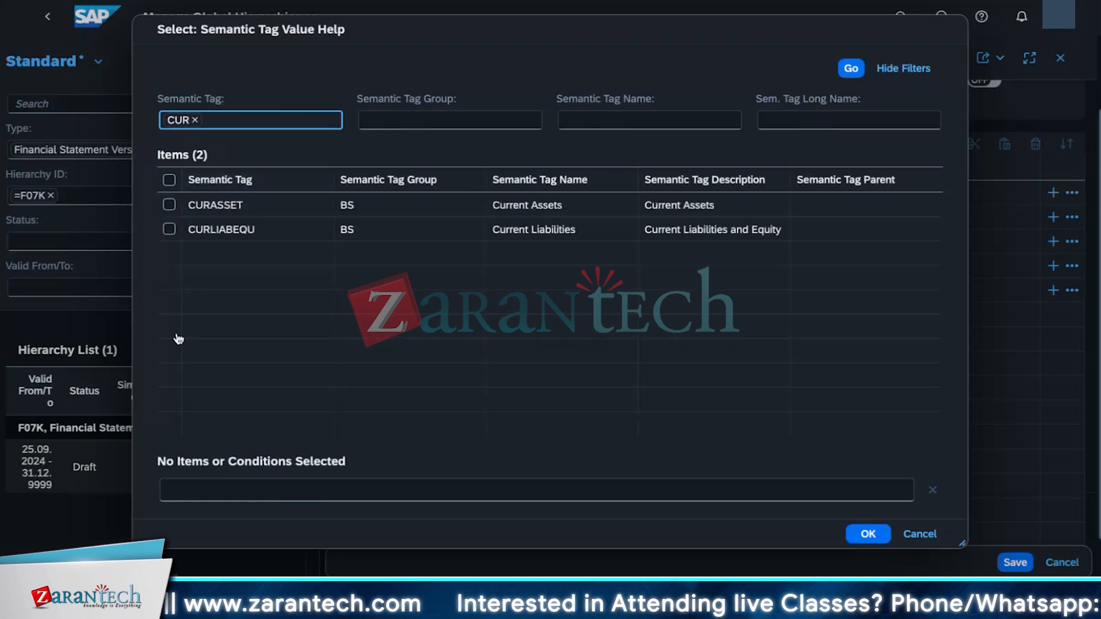
pyautogui.click(169, 229)
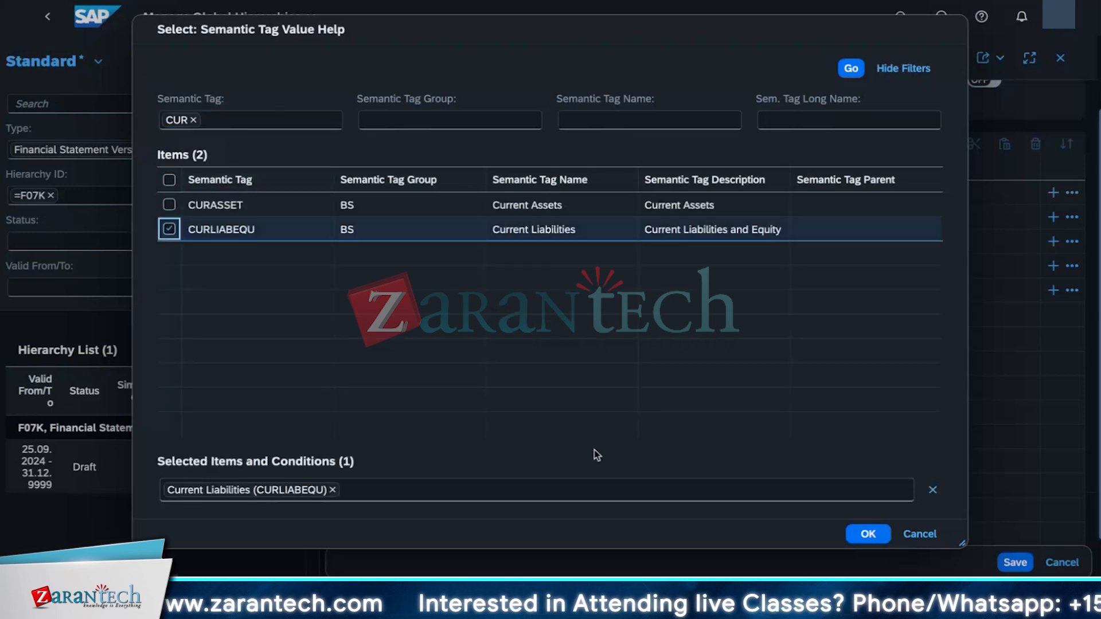
pyautogui.click(847, 537)
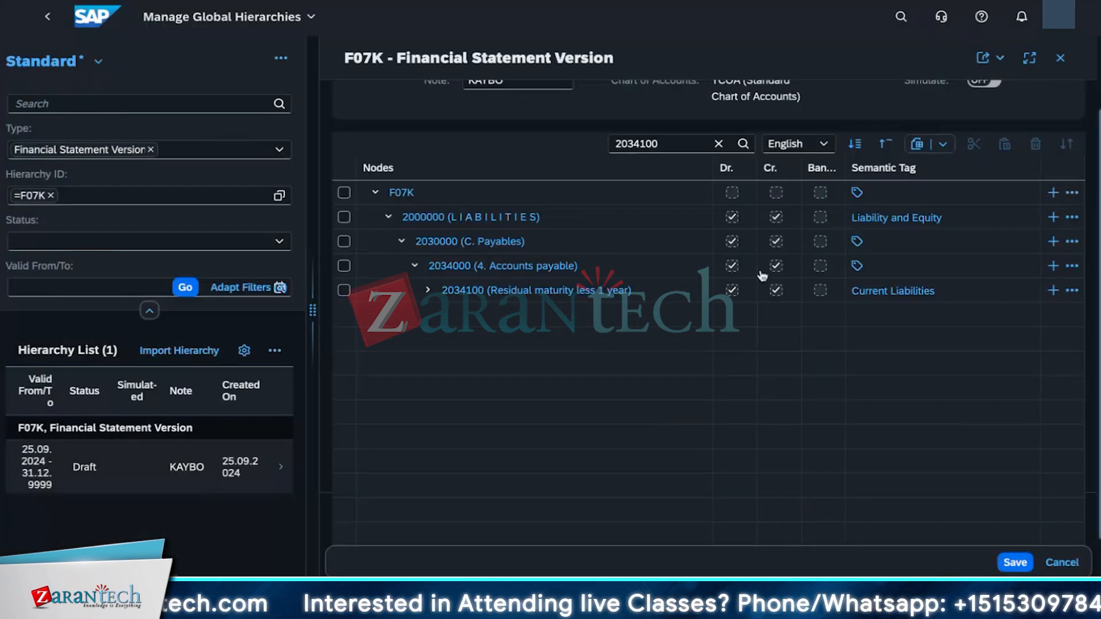
# Step: Find node 5030500 (COGS Machine Time) and assign it the COGS_MATI (Machine Time) semantic tag
pyautogui.doubleClick(659, 144)
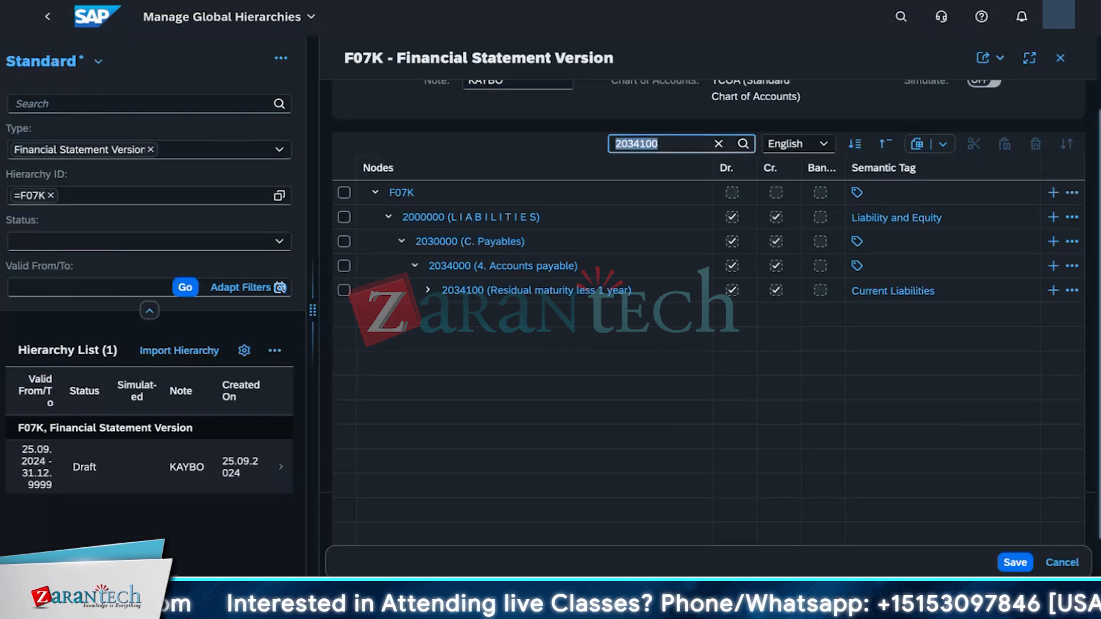
pyautogui.press('BackSpace')
pyautogui.write('5')
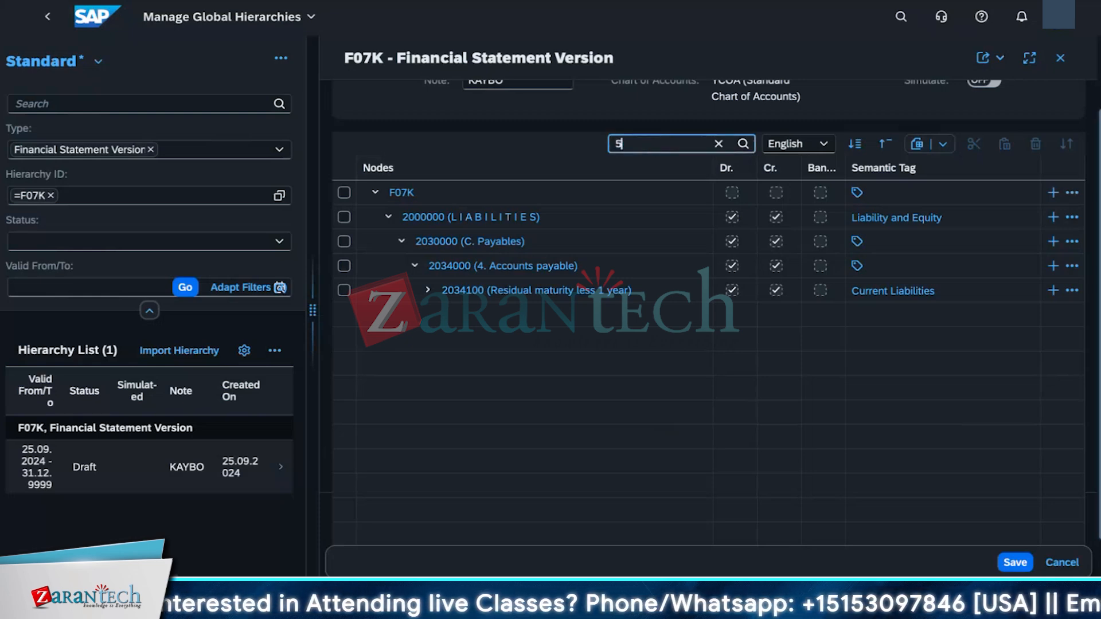
pyautogui.write('030500')
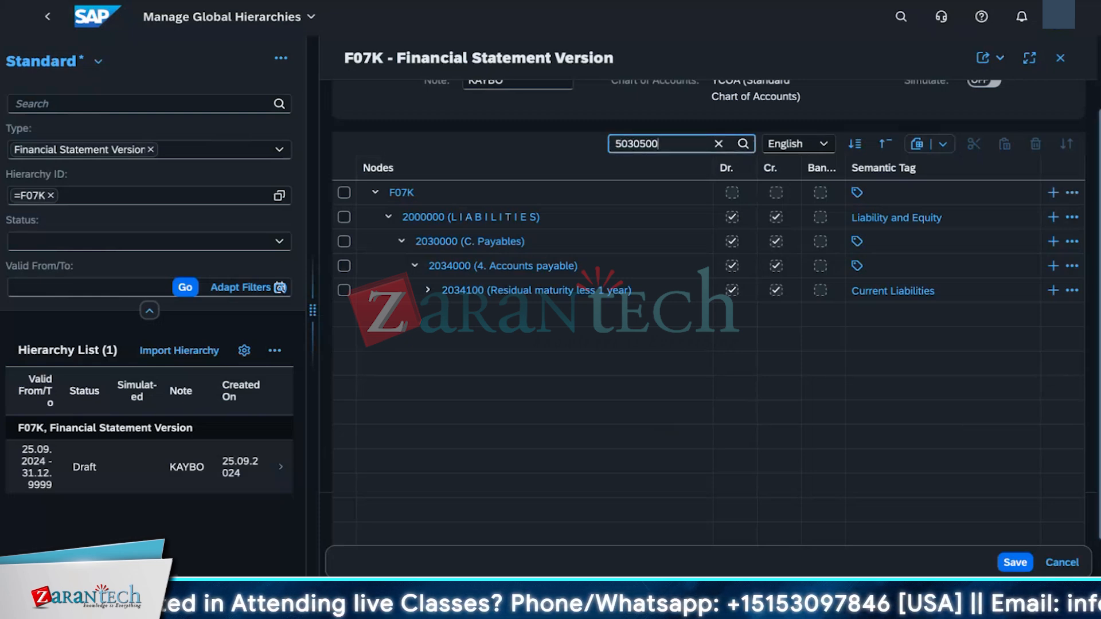
pyautogui.press('Return')
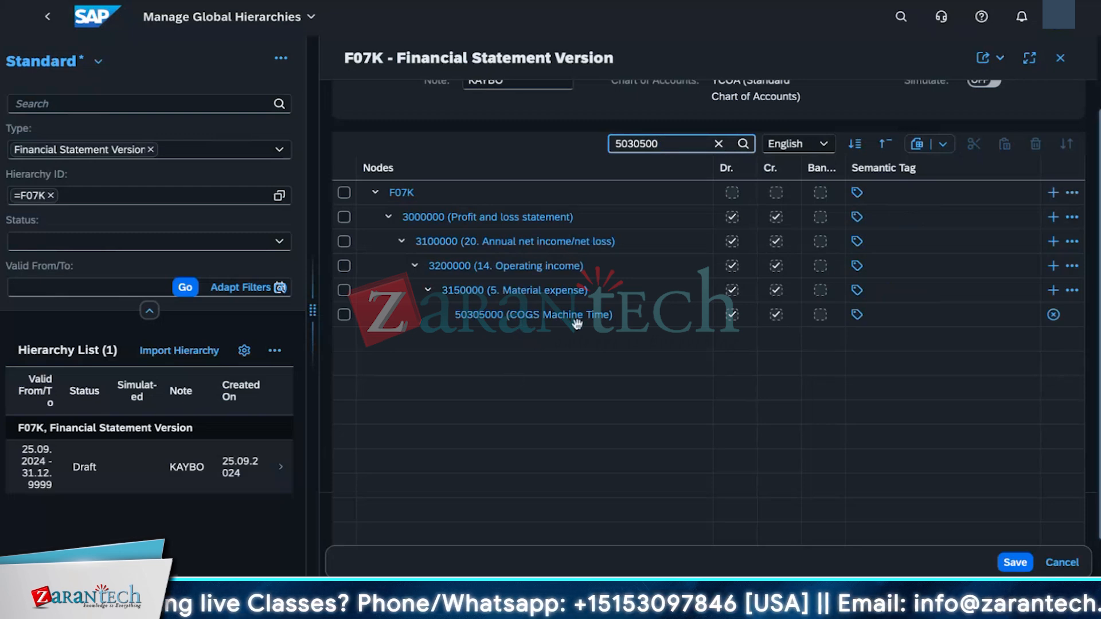
pyautogui.click(856, 316)
pyautogui.click(299, 118)
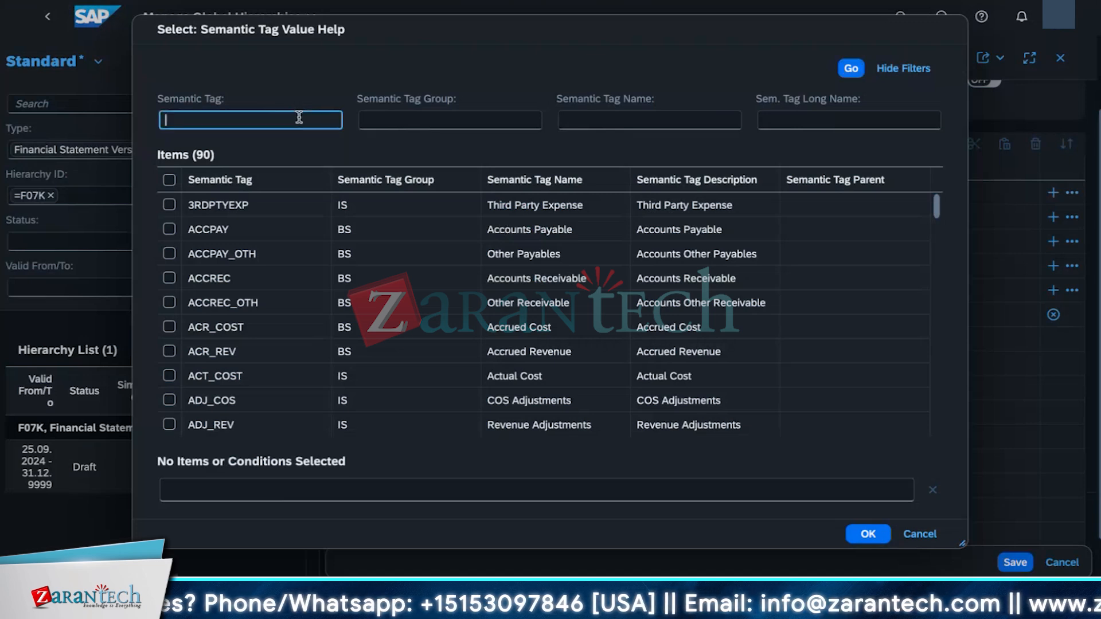
pyautogui.write('c')
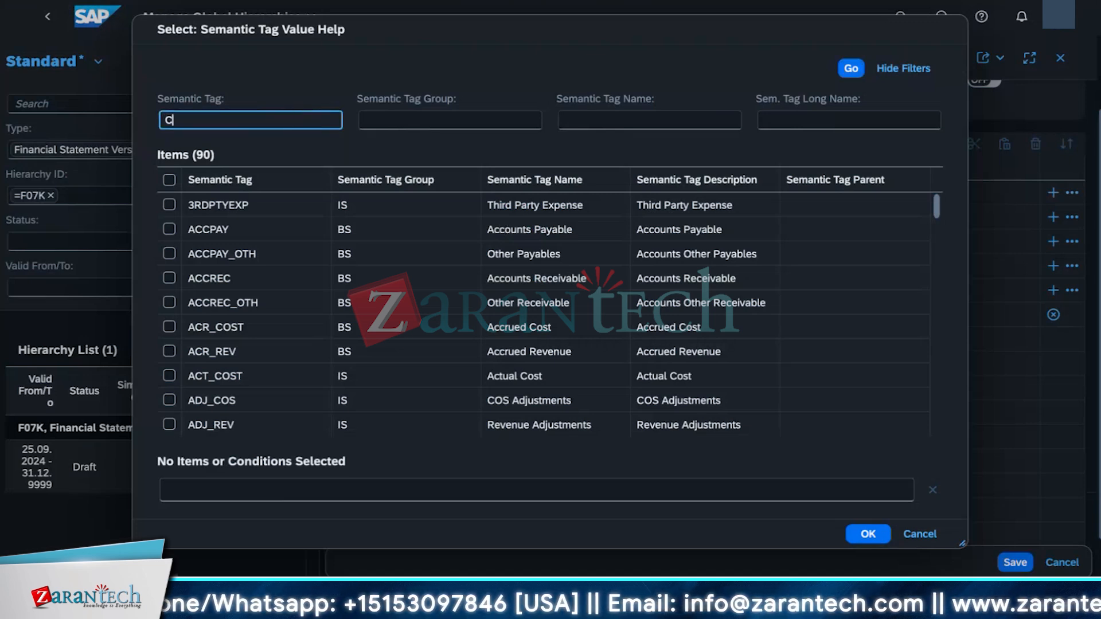
pyautogui.write('OGS_MATI')
pyautogui.press('Return')
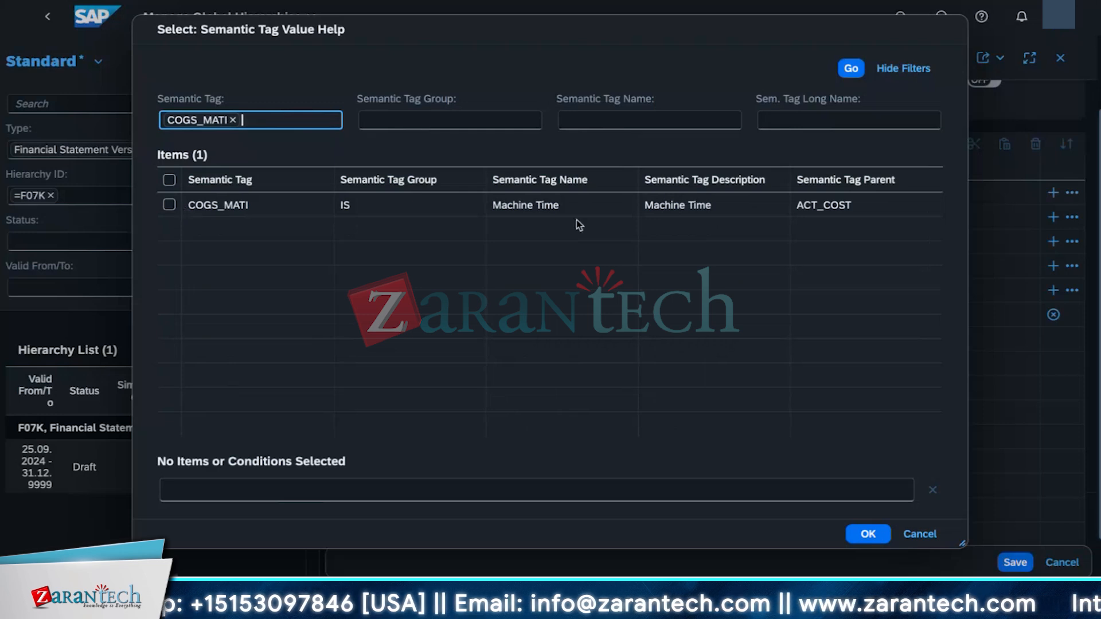
pyautogui.click(170, 204)
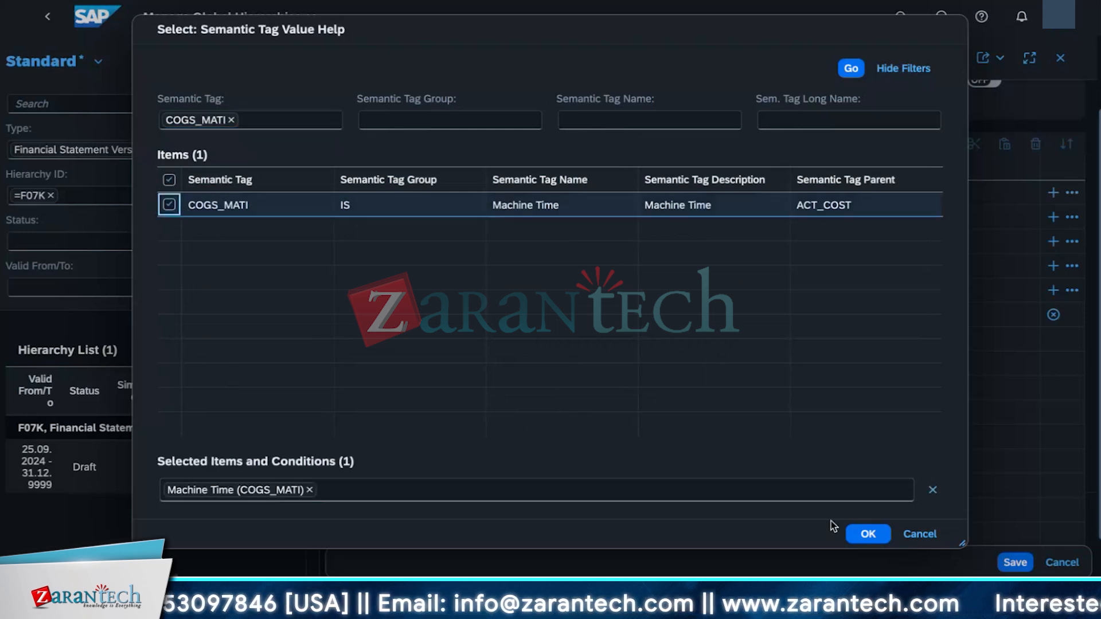
pyautogui.click(868, 534)
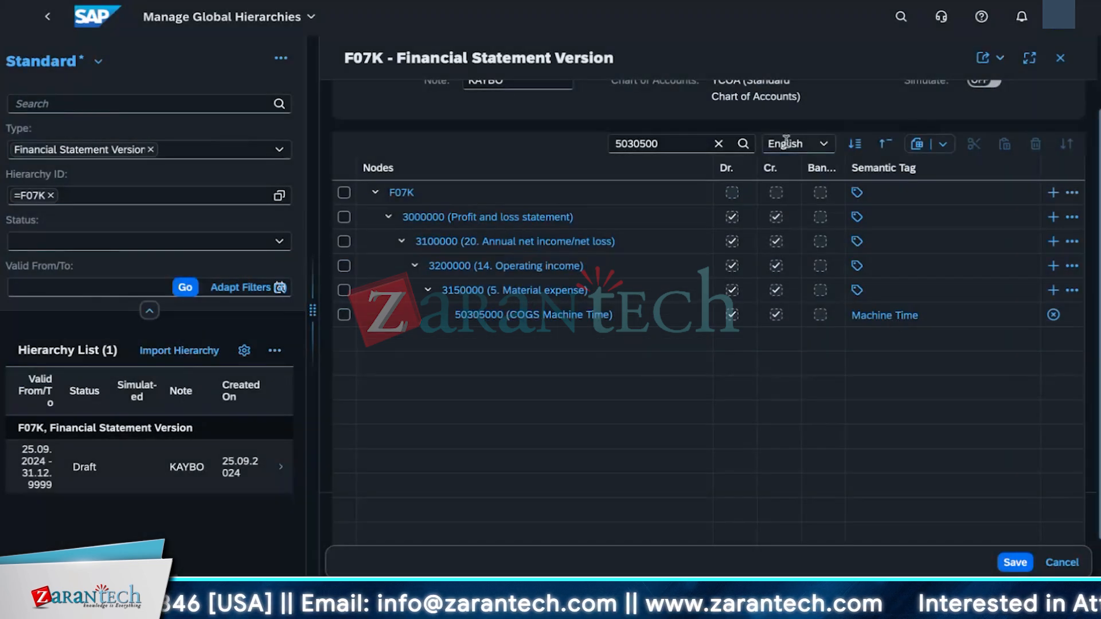
# Step: Find node 5030400 (COGS Personnel Time) and assign it the COGS_PERT (Personnel Time) semantic tag
pyautogui.moveTo(659, 145); pyautogui.dragTo(580, 138)
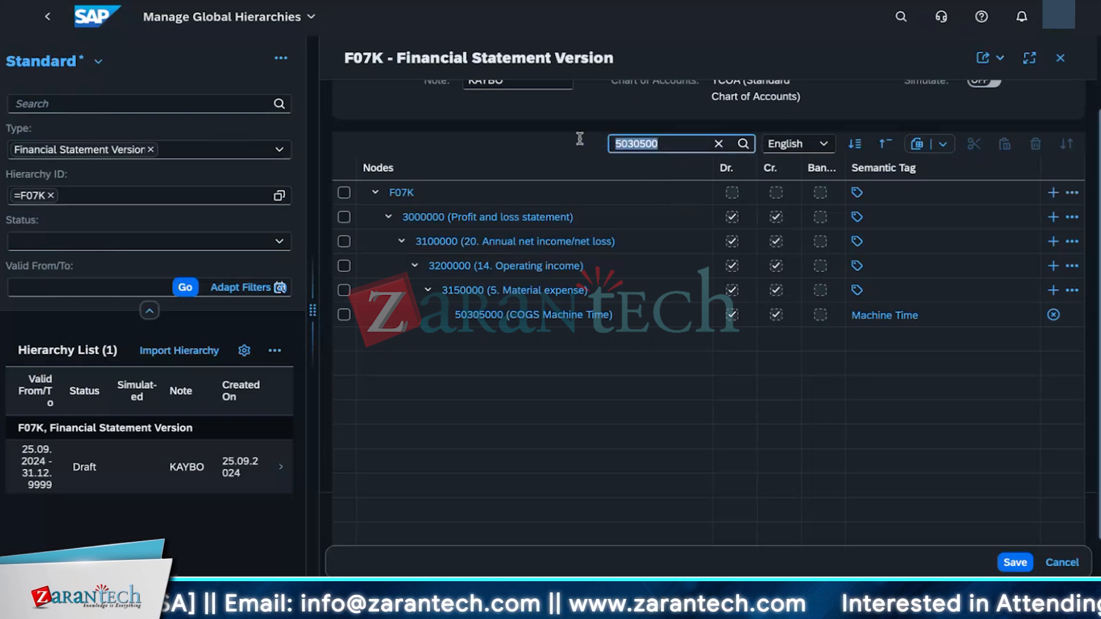
pyautogui.press('BackSpace')
pyautogui.write('50')
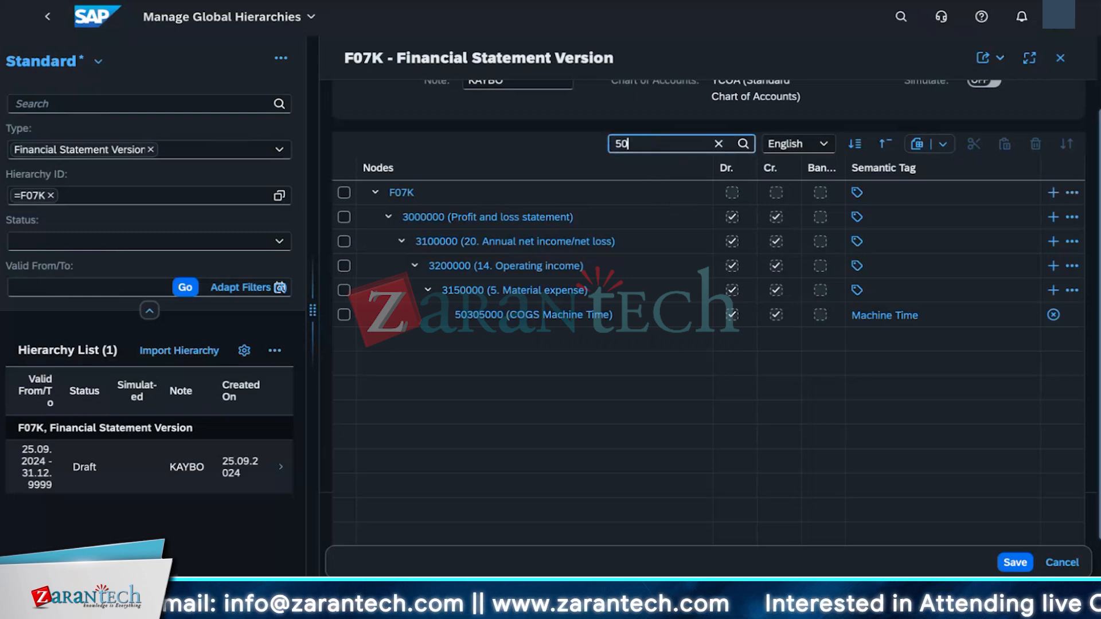
pyautogui.write('3')
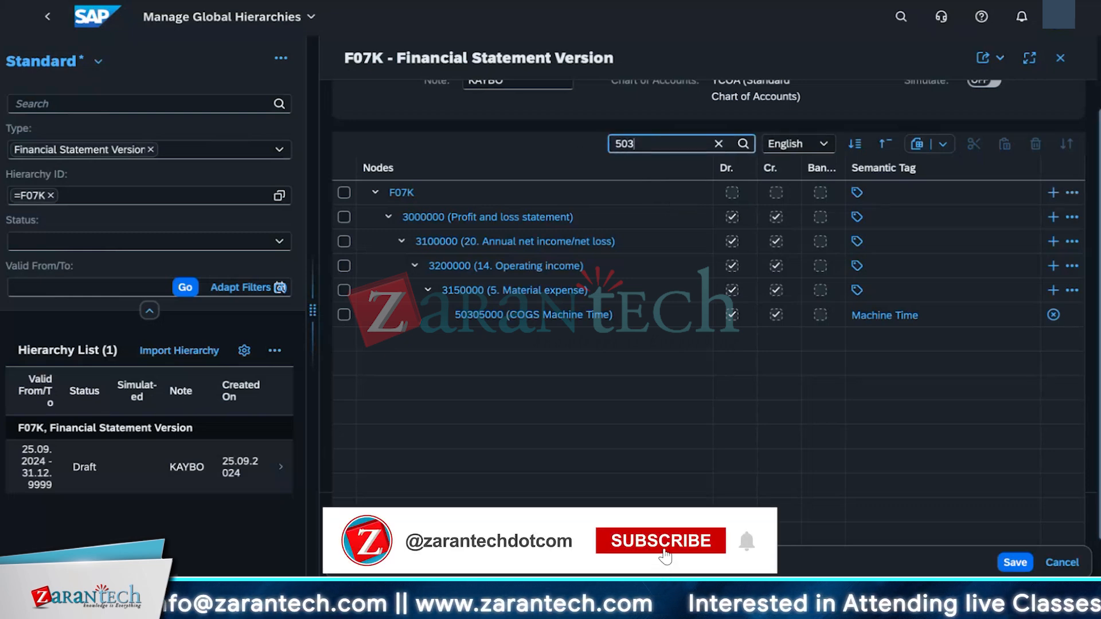
pyautogui.write('04')
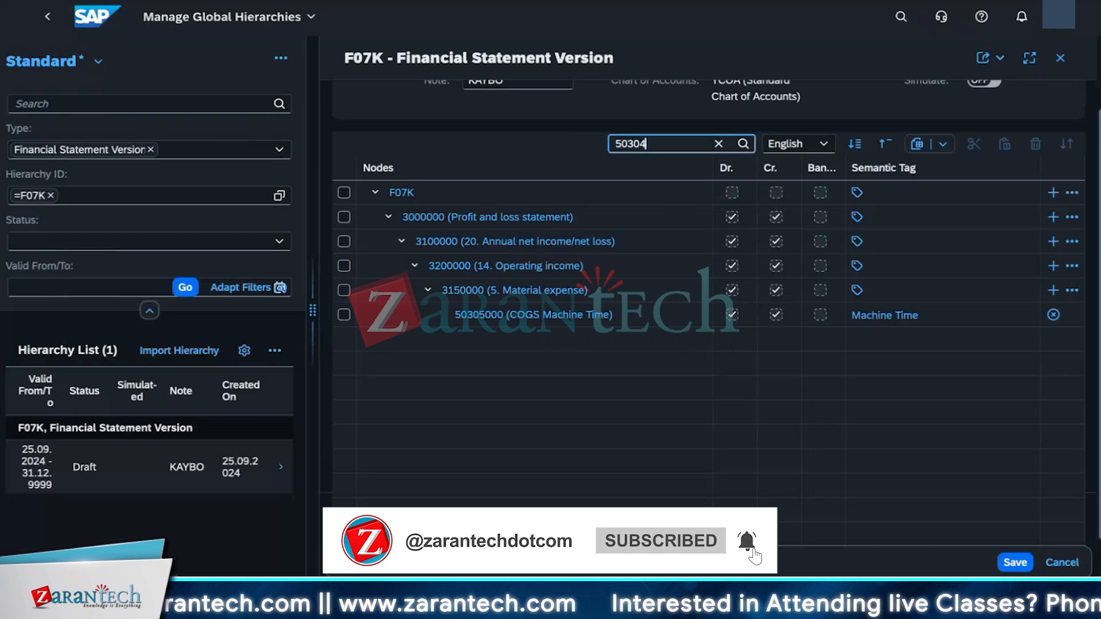
pyautogui.write('00')
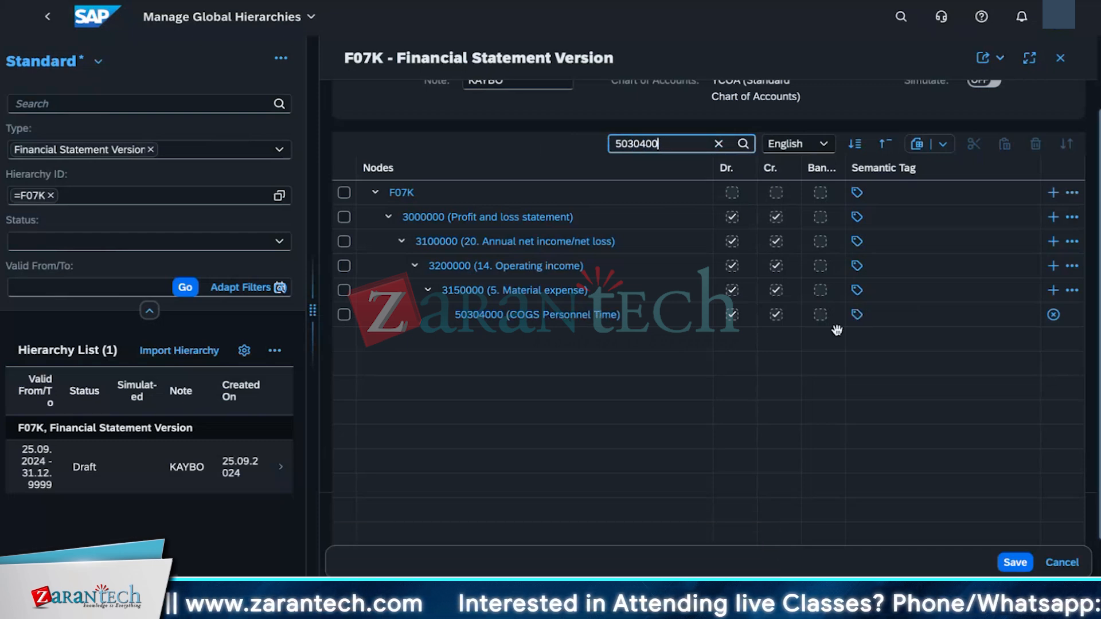
pyautogui.click(856, 316)
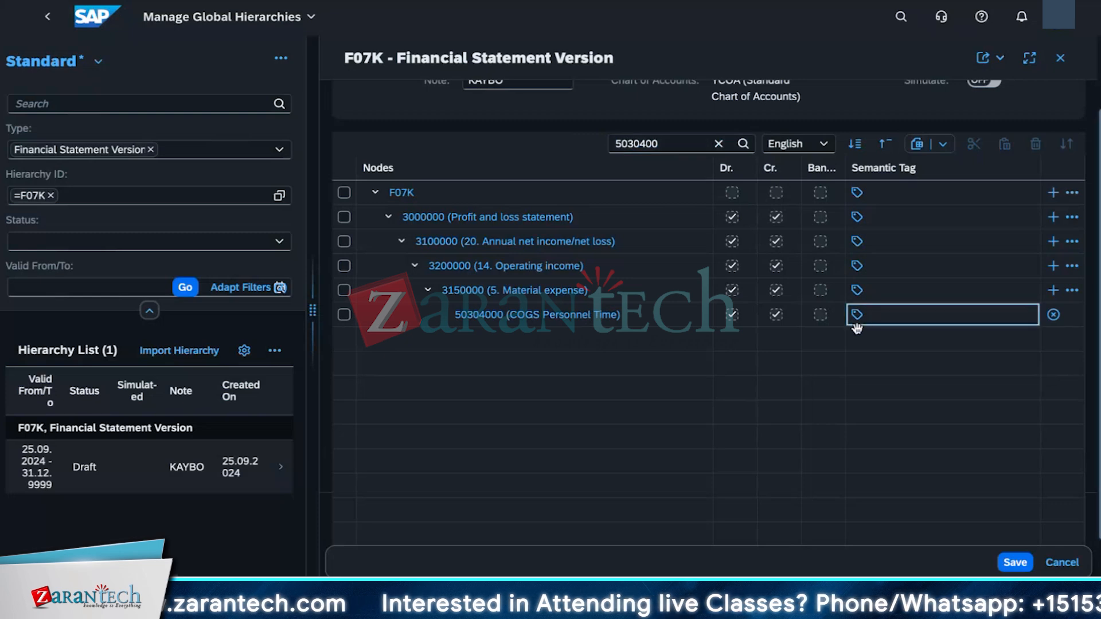
pyautogui.click(857, 315)
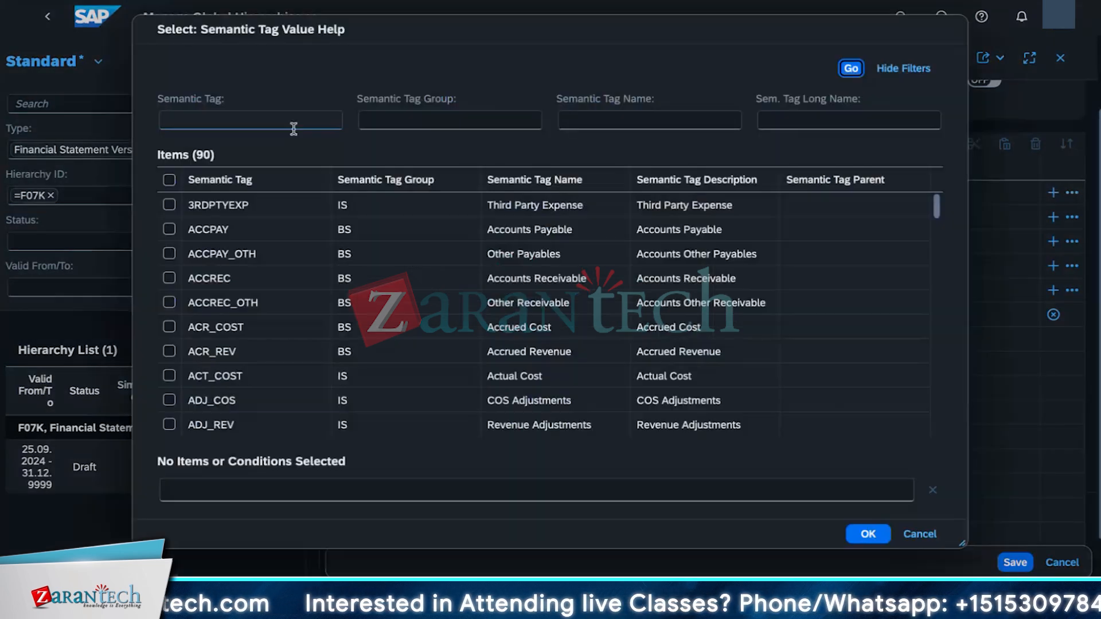
pyautogui.write('PERT')
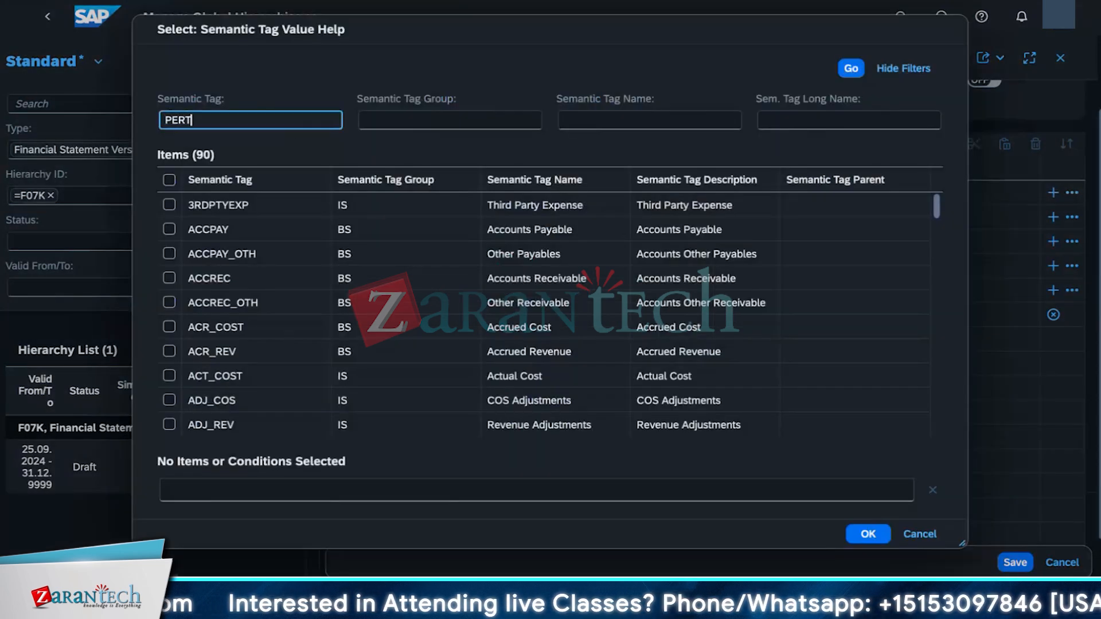
pyautogui.press('Return')
pyautogui.click(169, 204)
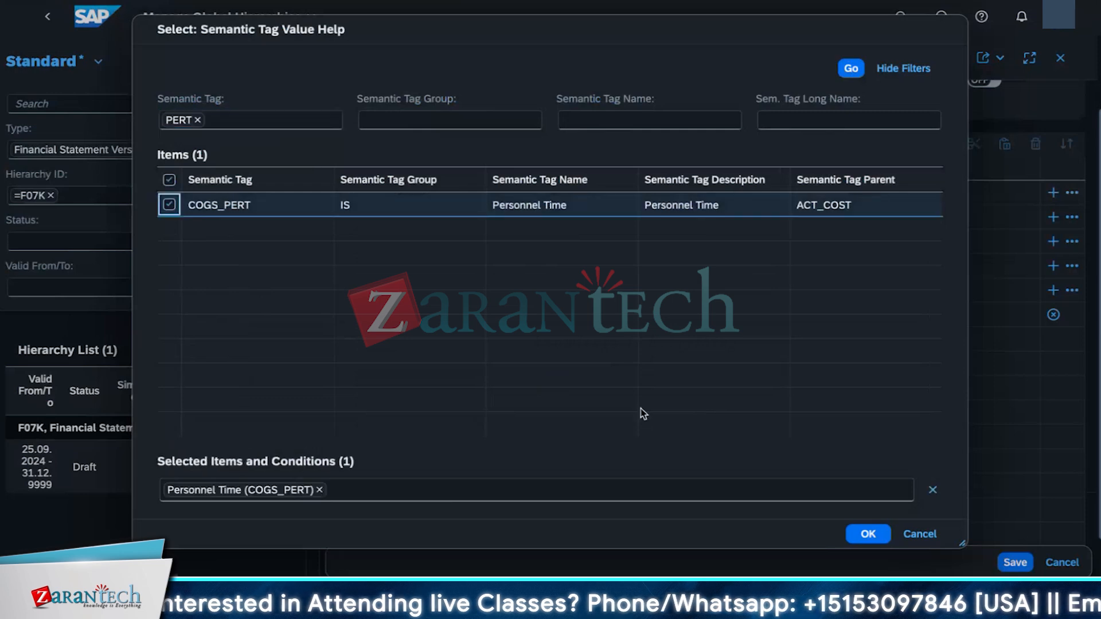
pyautogui.click(868, 534)
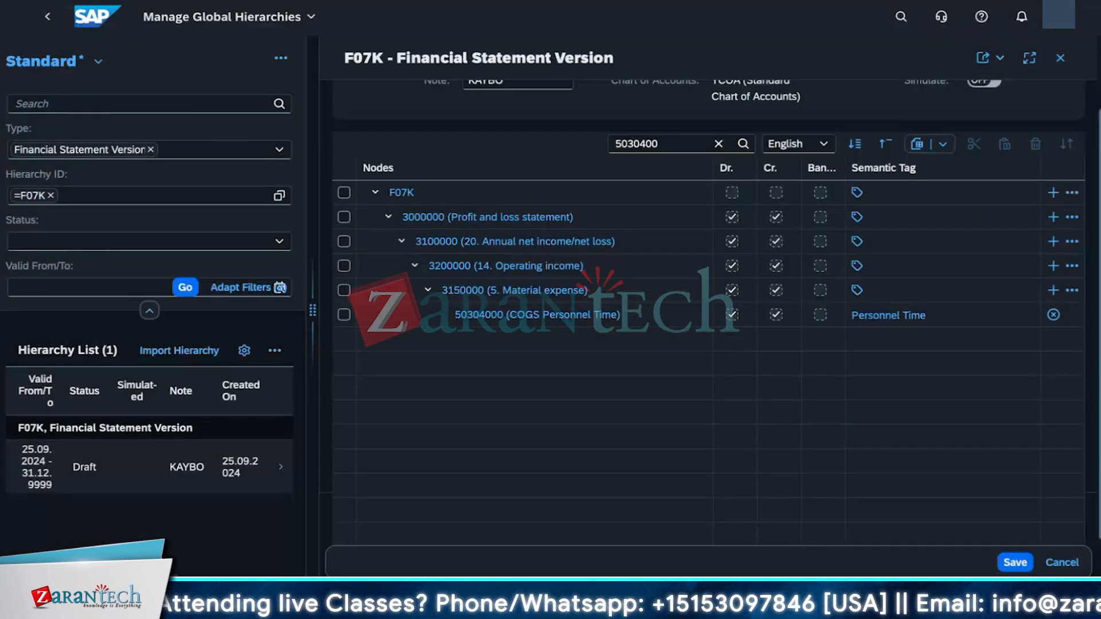
# Step: Save the F07K hierarchy changes and activate the hierarchy
pyautogui.click(1014, 562)
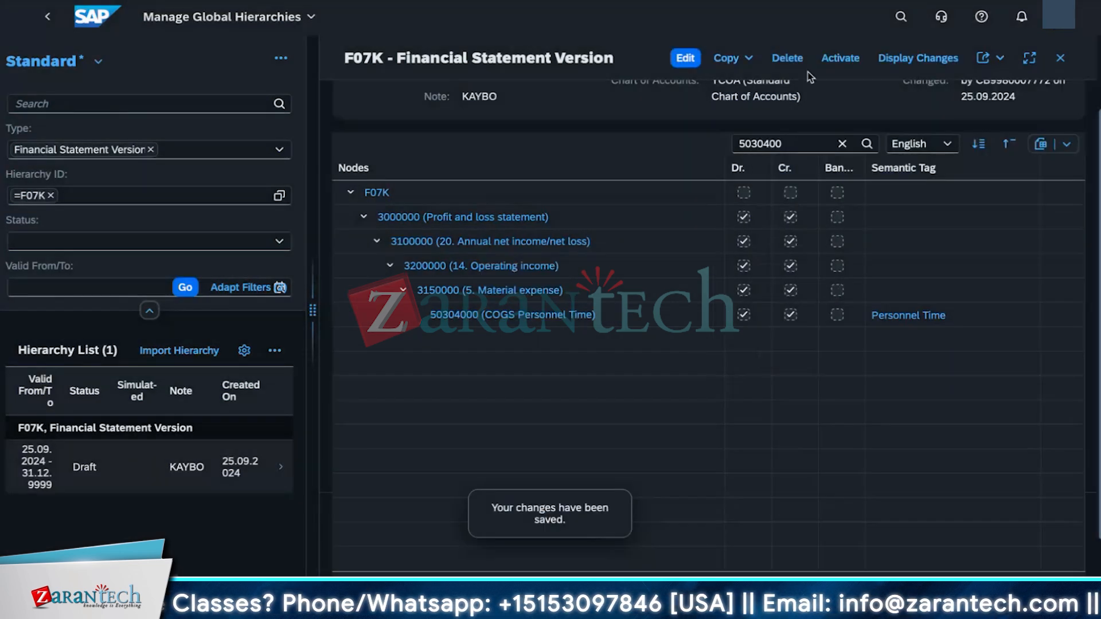
pyautogui.click(840, 57)
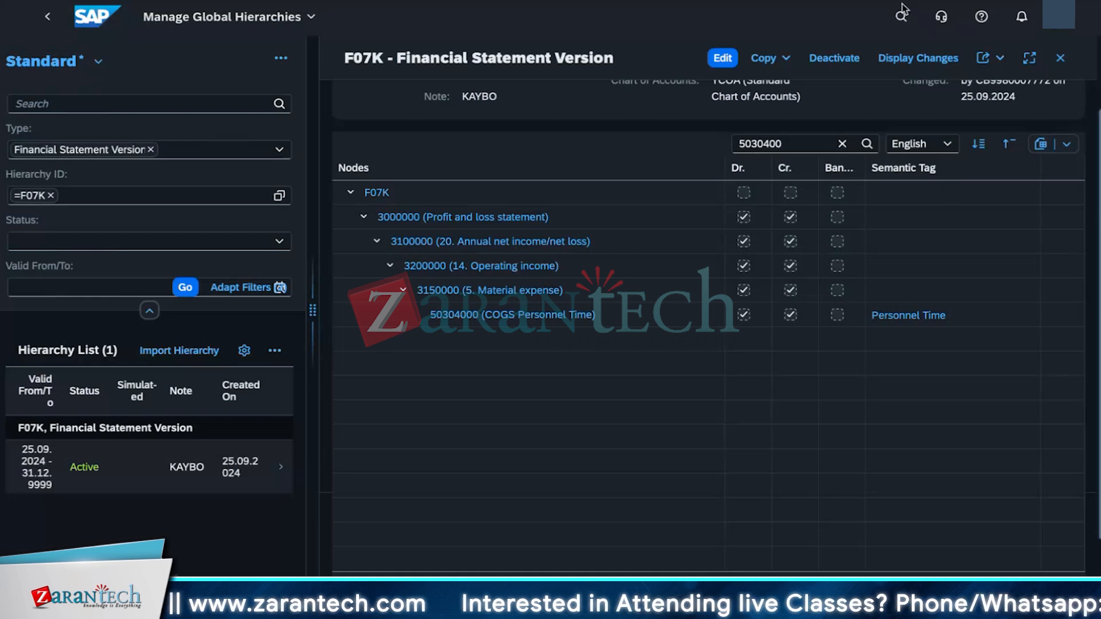
# Step: Return to the launchpad home and open the Balance Sheet/Income Statement app by searching for balance sheet
pyautogui.click(265, 17)
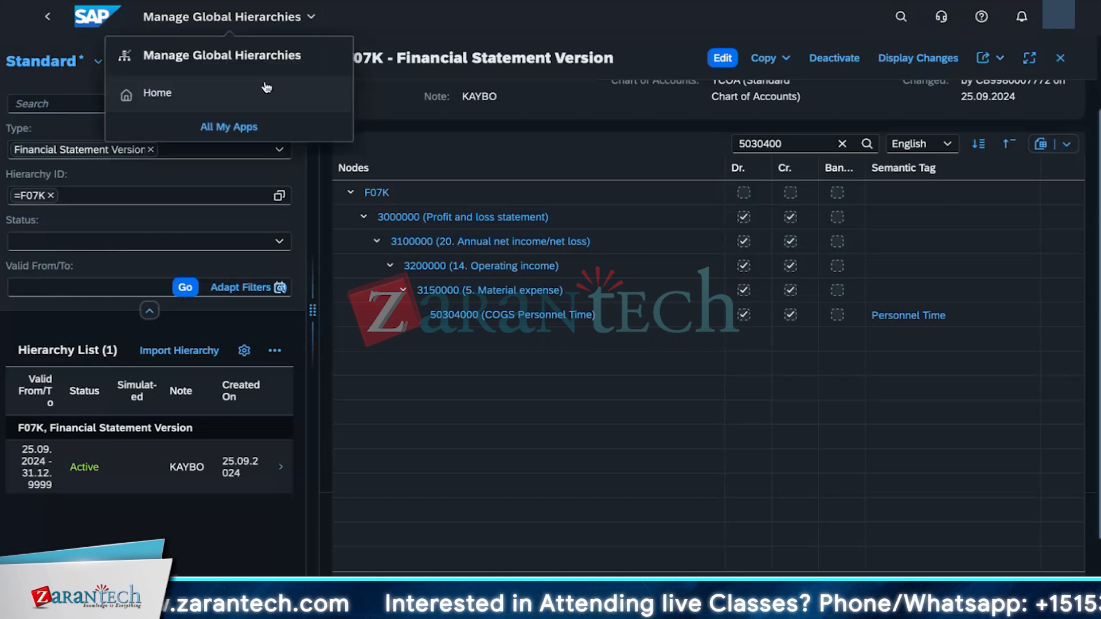
pyautogui.click(238, 100)
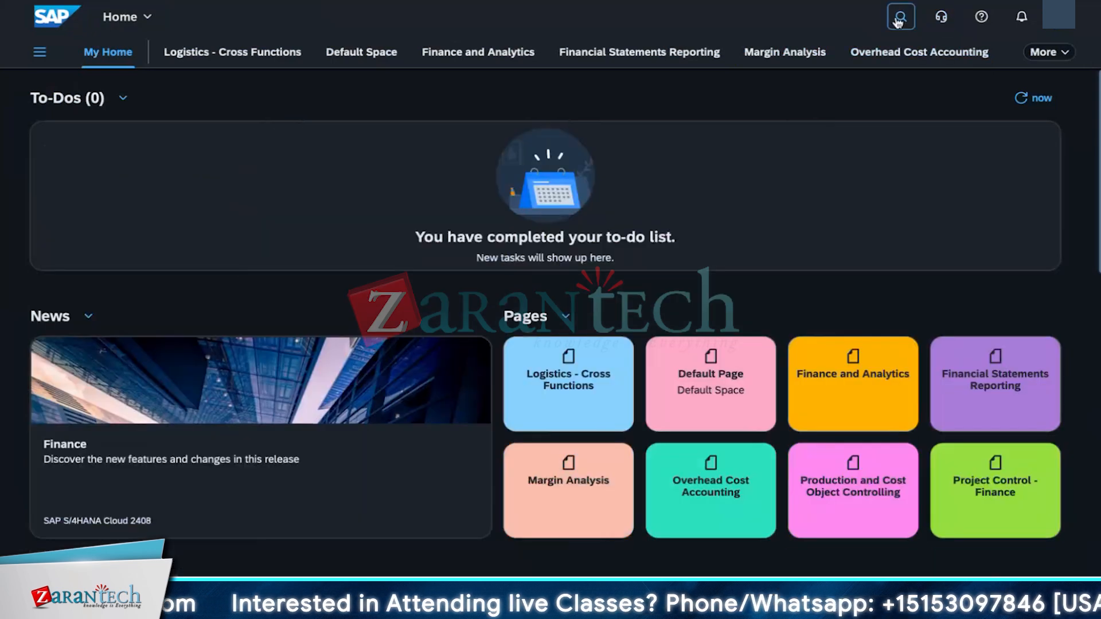
pyautogui.click(899, 19)
pyautogui.write('balance')
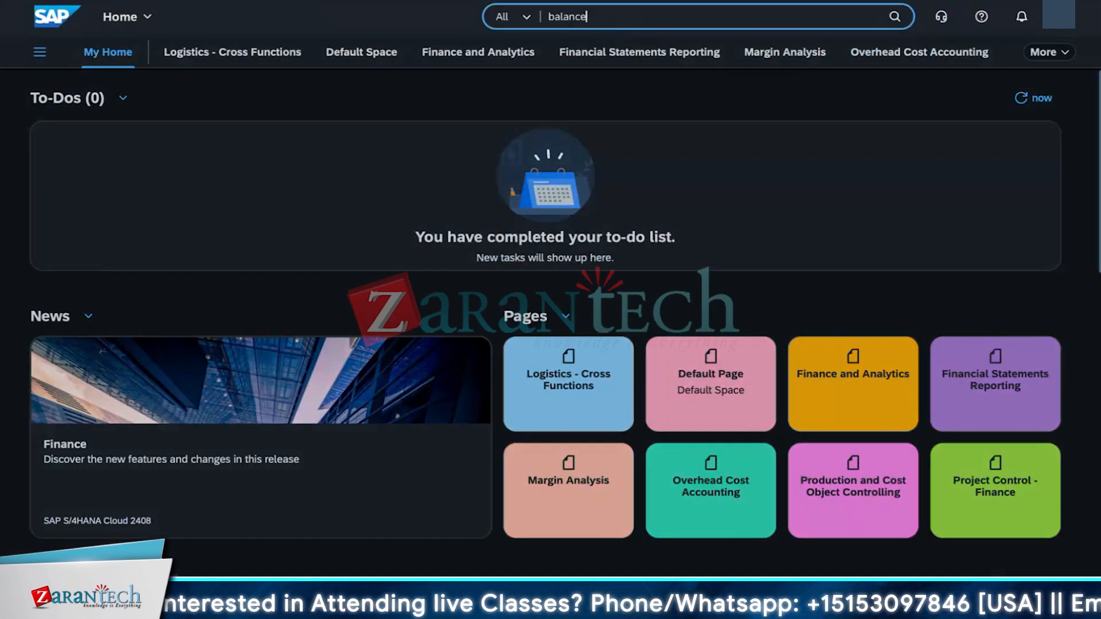
pyautogui.write('/sheet')
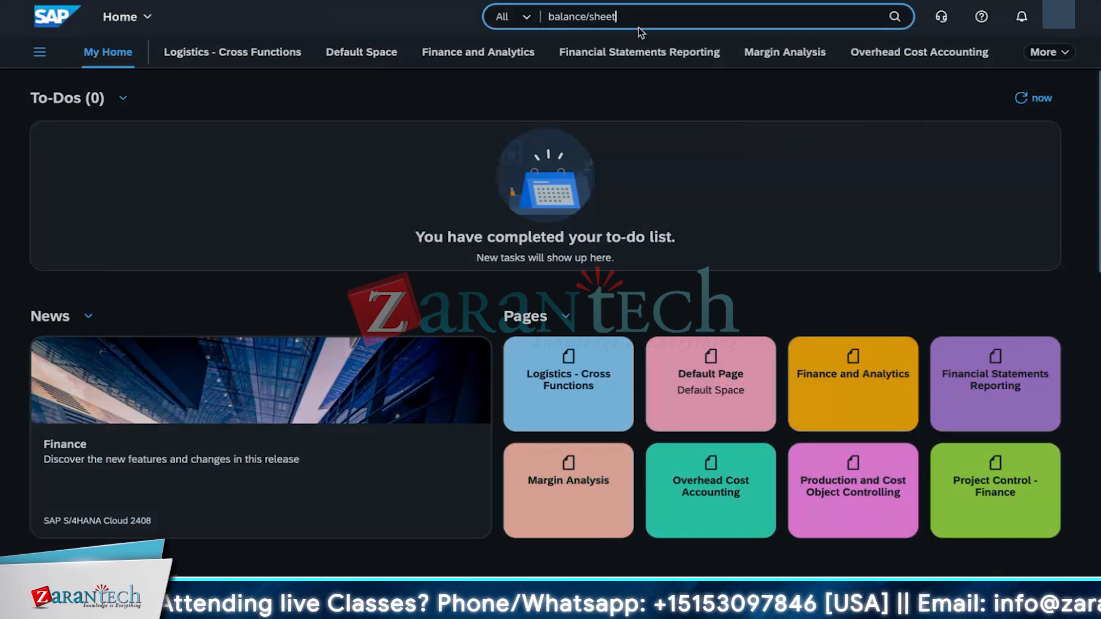
pyautogui.press('BackSpace')
pyautogui.press('BackSpace')
pyautogui.press('BackSpace')
pyautogui.press('BackSpace')
pyautogui.press('BackSpace')
pyautogui.press('BackSpace')
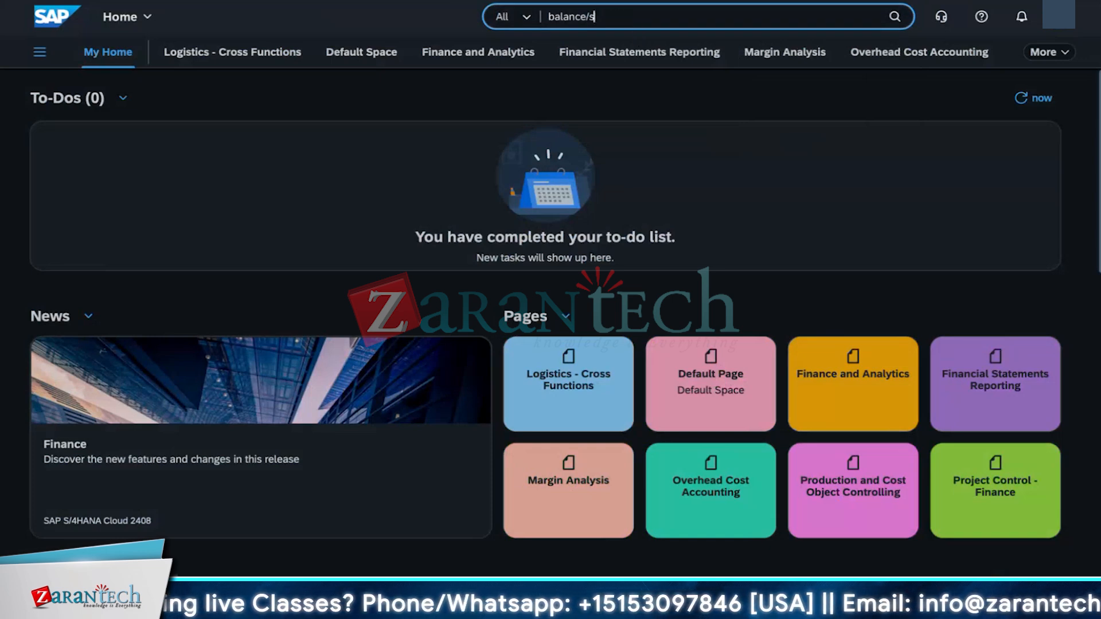
pyautogui.write('sheet')
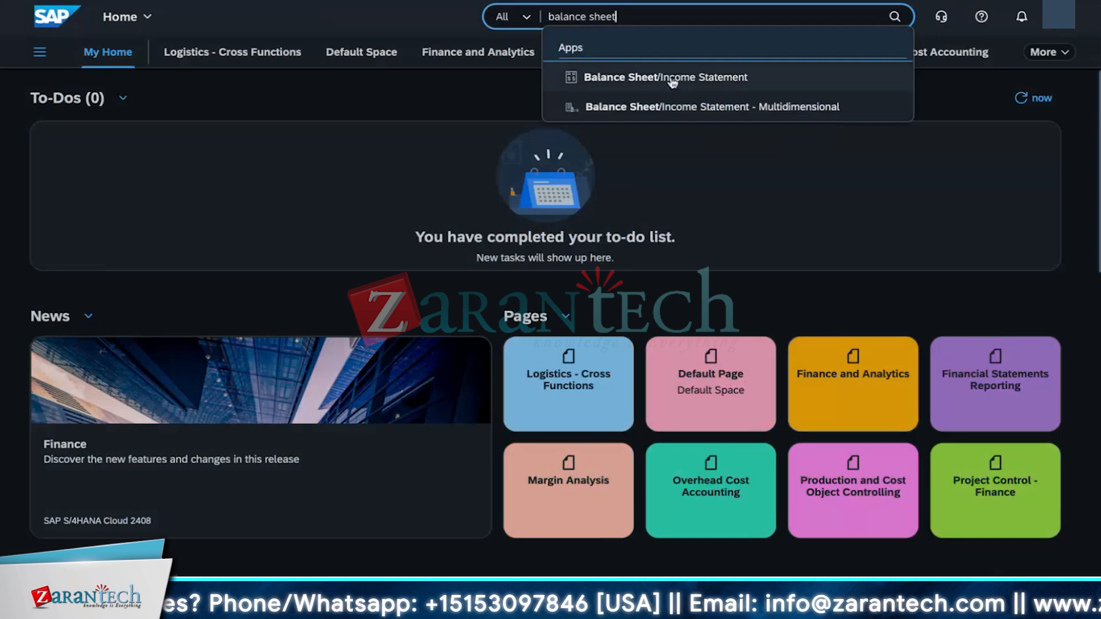
pyautogui.click(665, 83)
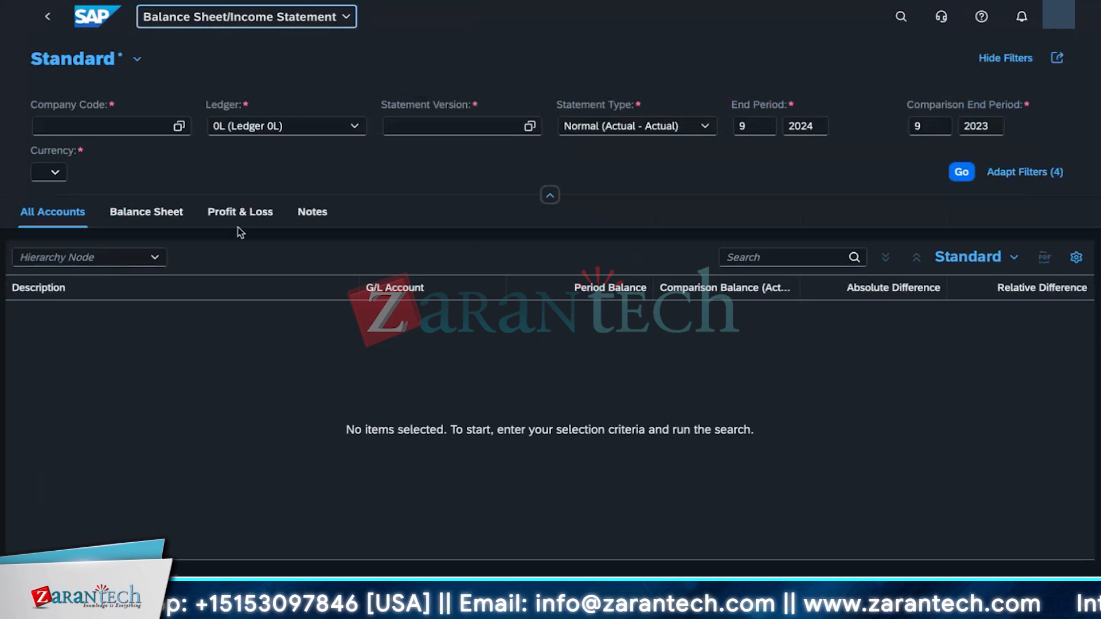
# Step: Run the report for company code 1010 with statement version 1010
pyautogui.click(116, 125)
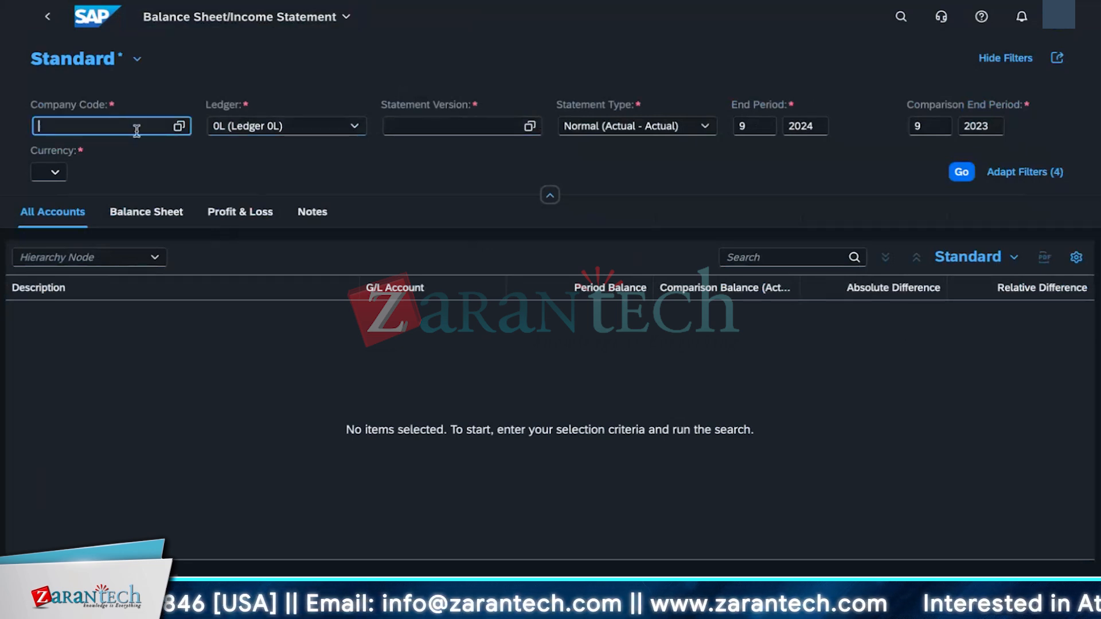
pyautogui.write('101')
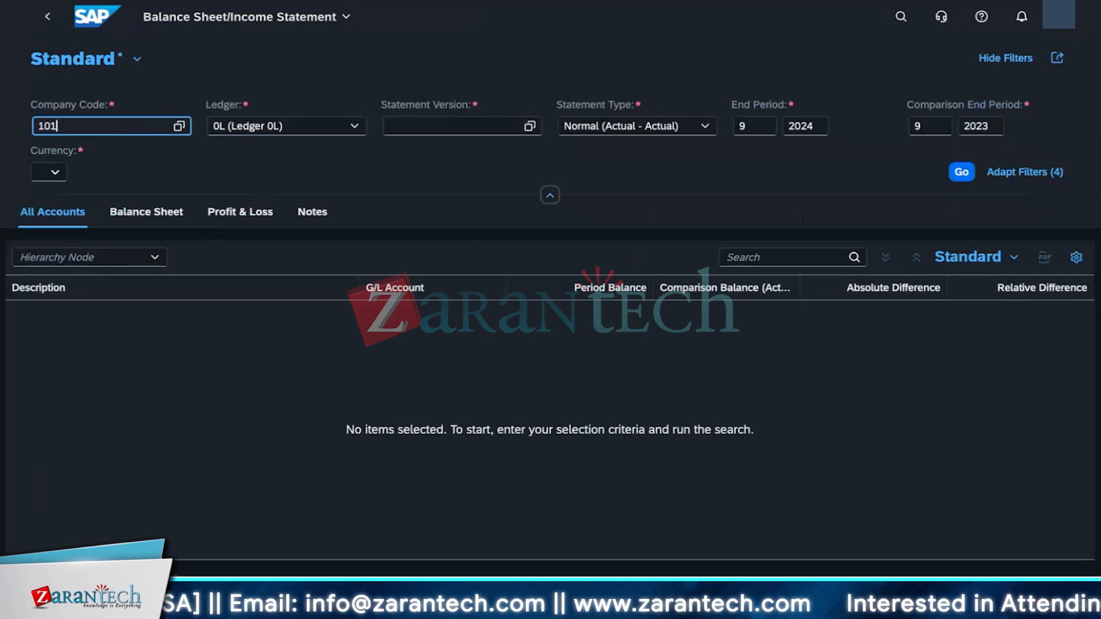
pyautogui.write('0')
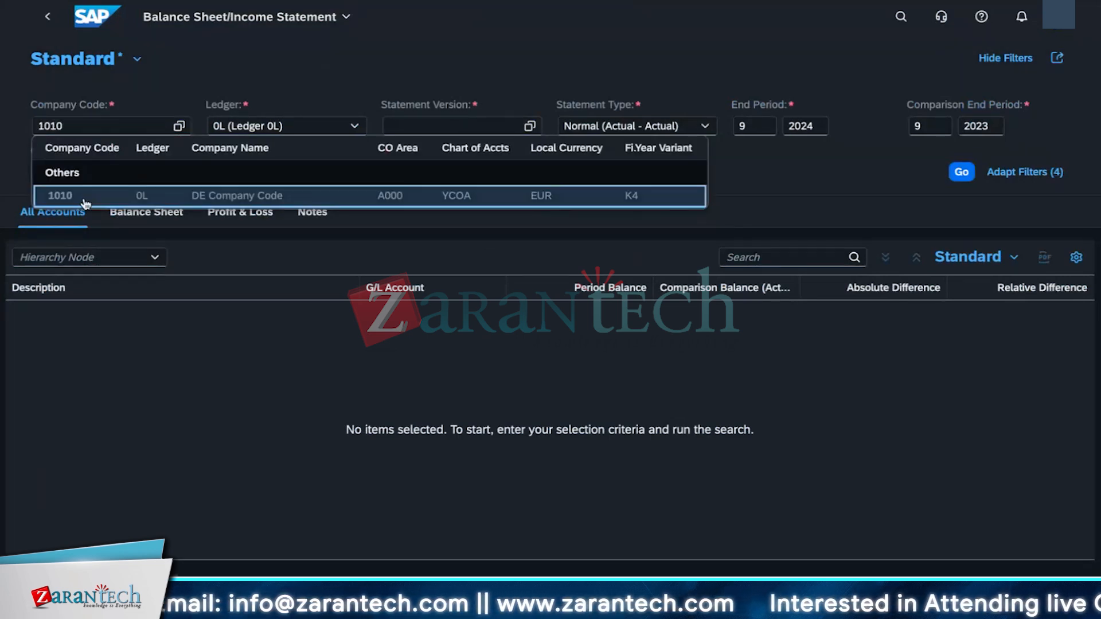
pyautogui.click(85, 202)
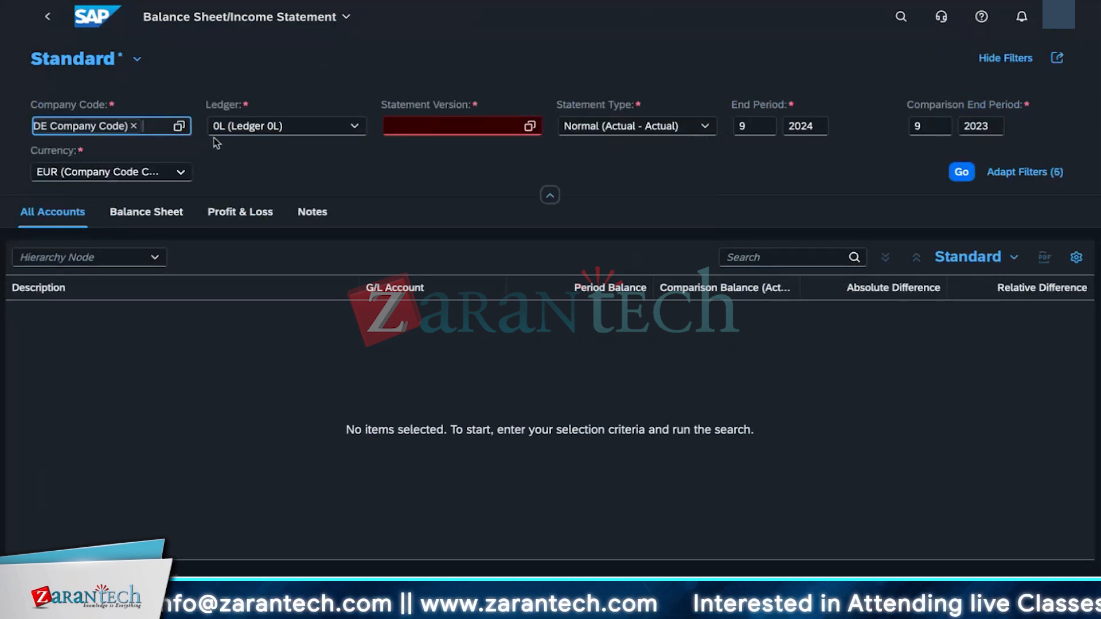
pyautogui.click(490, 126)
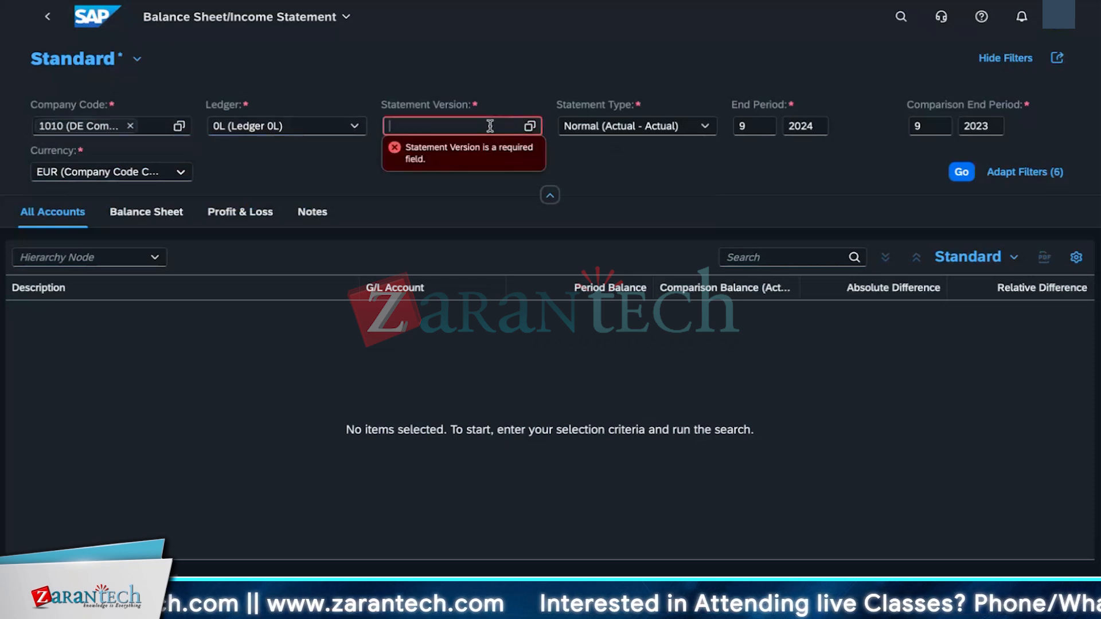
pyautogui.click(529, 126)
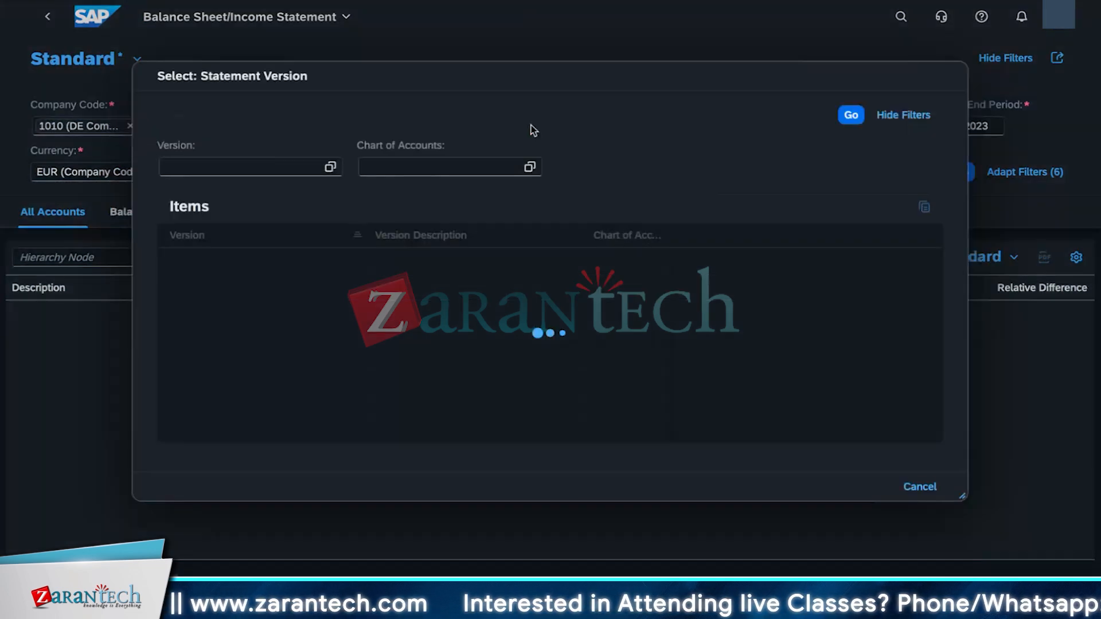
pyautogui.click(202, 265)
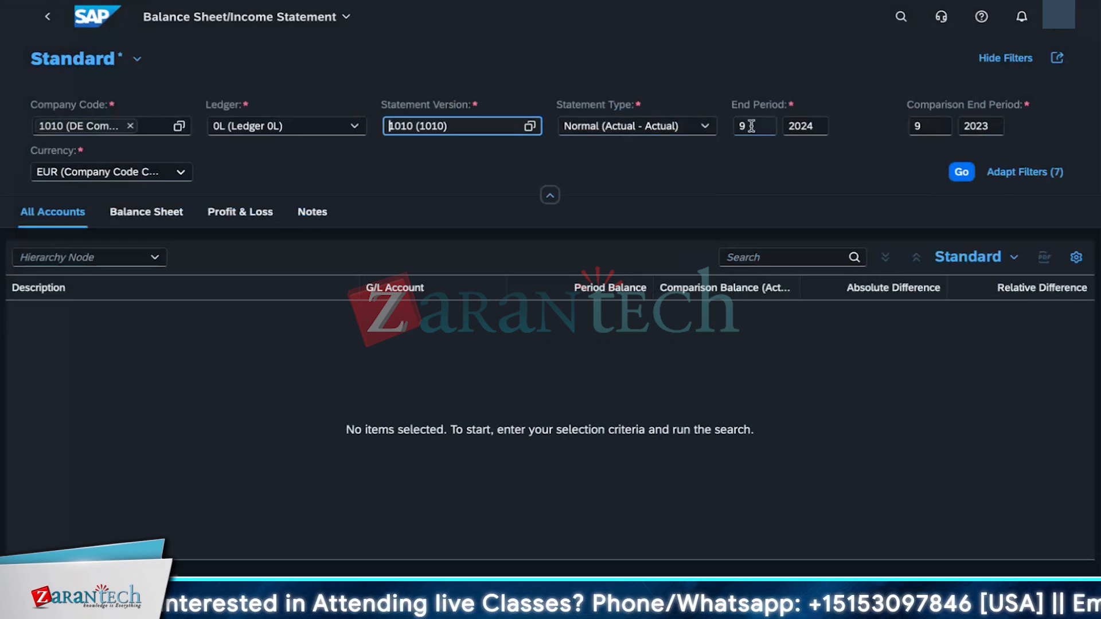
pyautogui.doubleClick(773, 128)
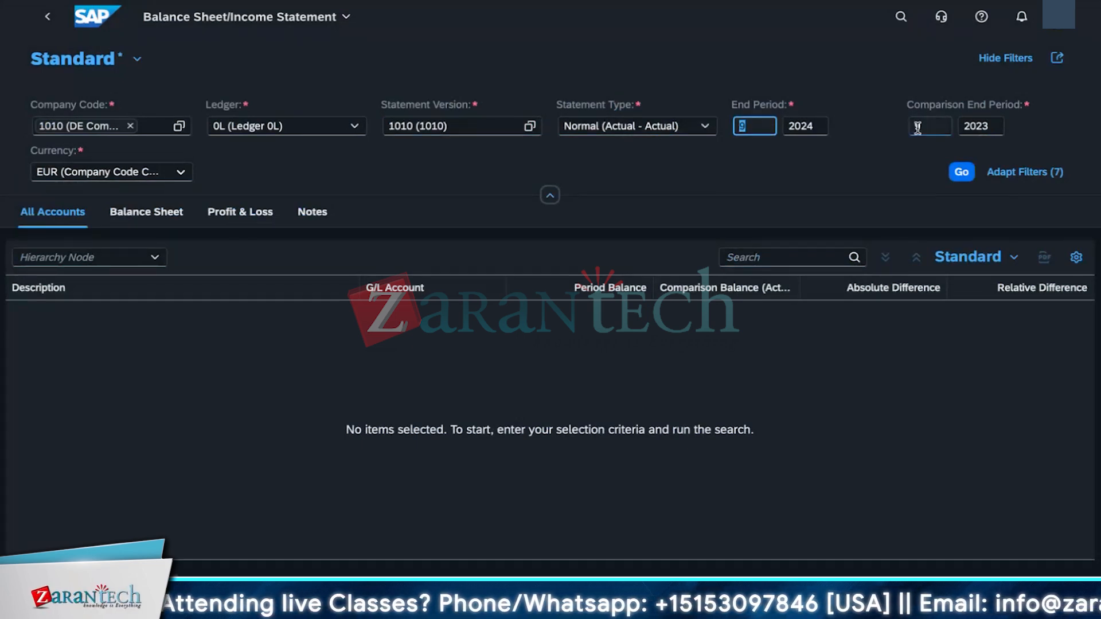
pyautogui.click(250, 203)
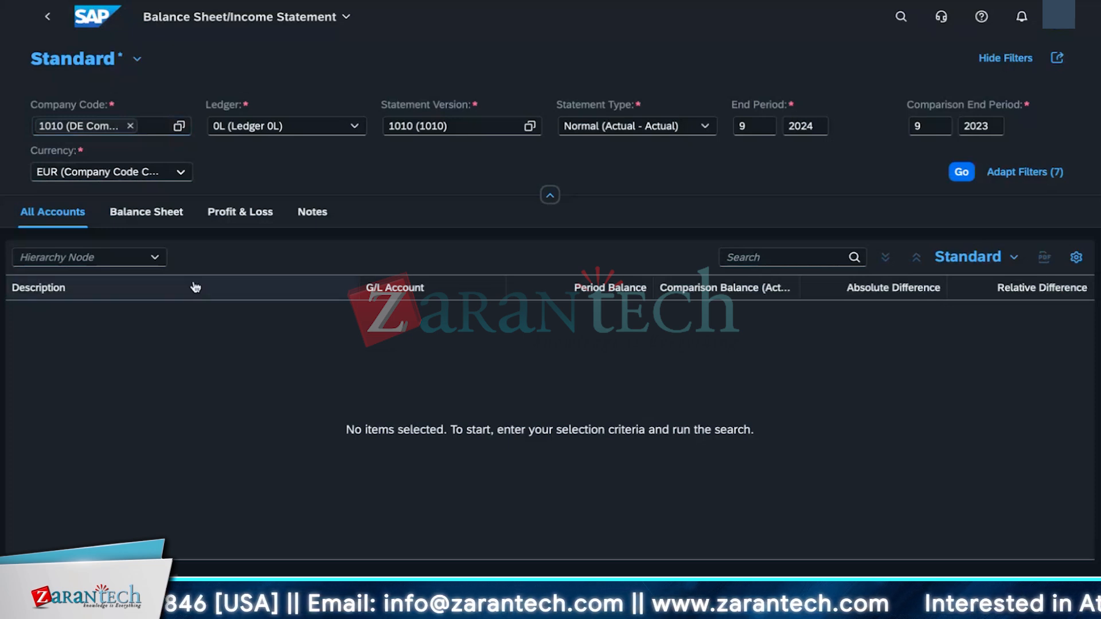
pyautogui.click(960, 174)
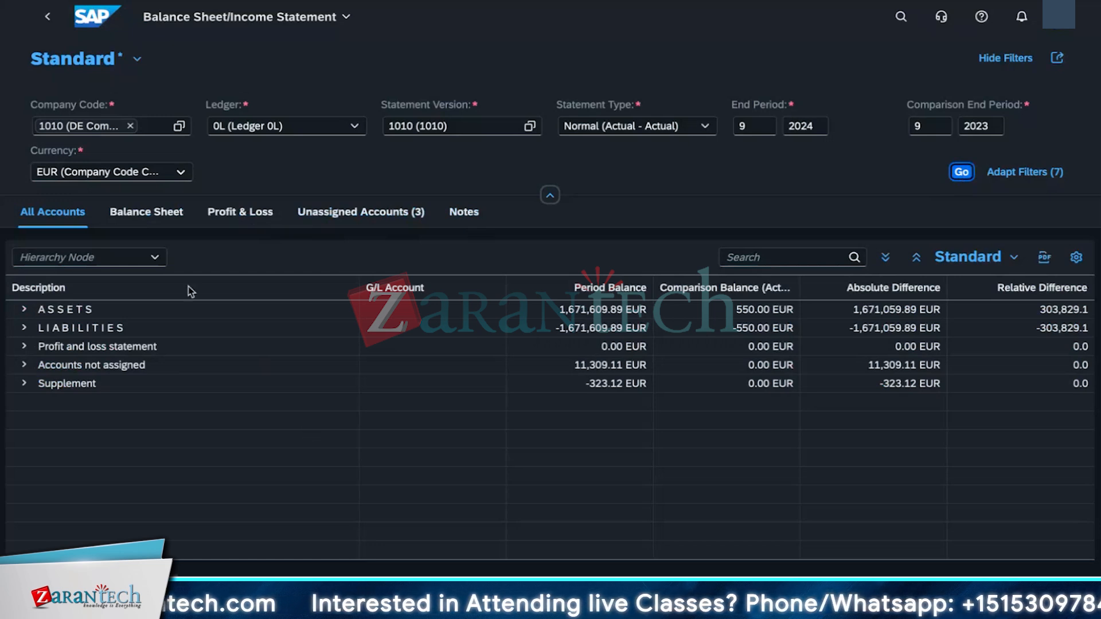
# Step: Open the Balance Sheet view and expand the Assets and Liabilities nodes
pyautogui.click(128, 210)
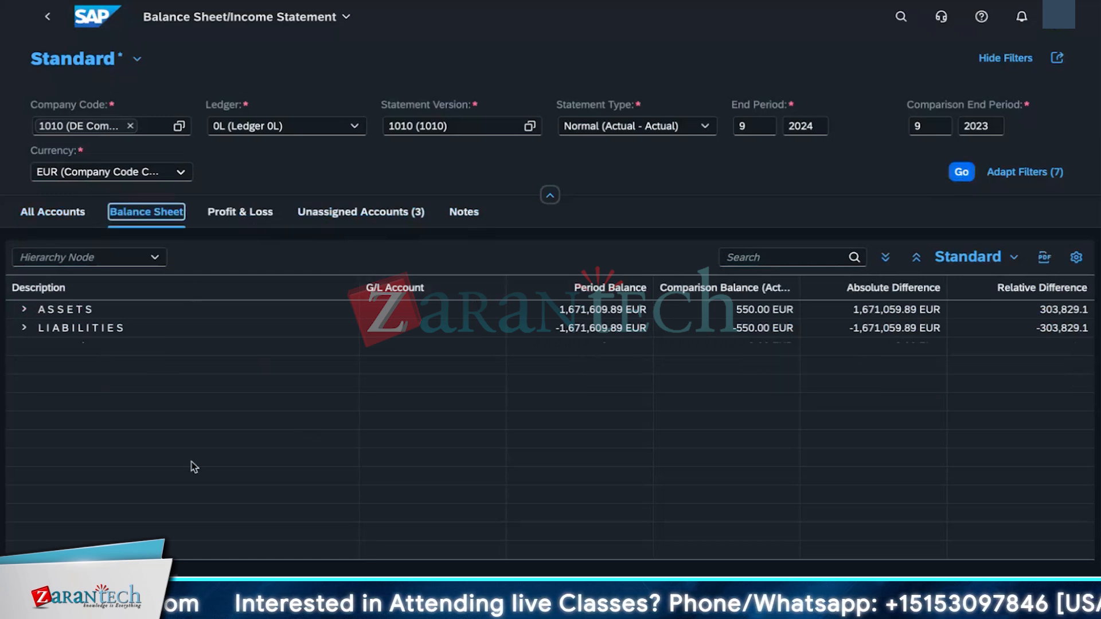
pyautogui.click(24, 328)
pyautogui.click(24, 309)
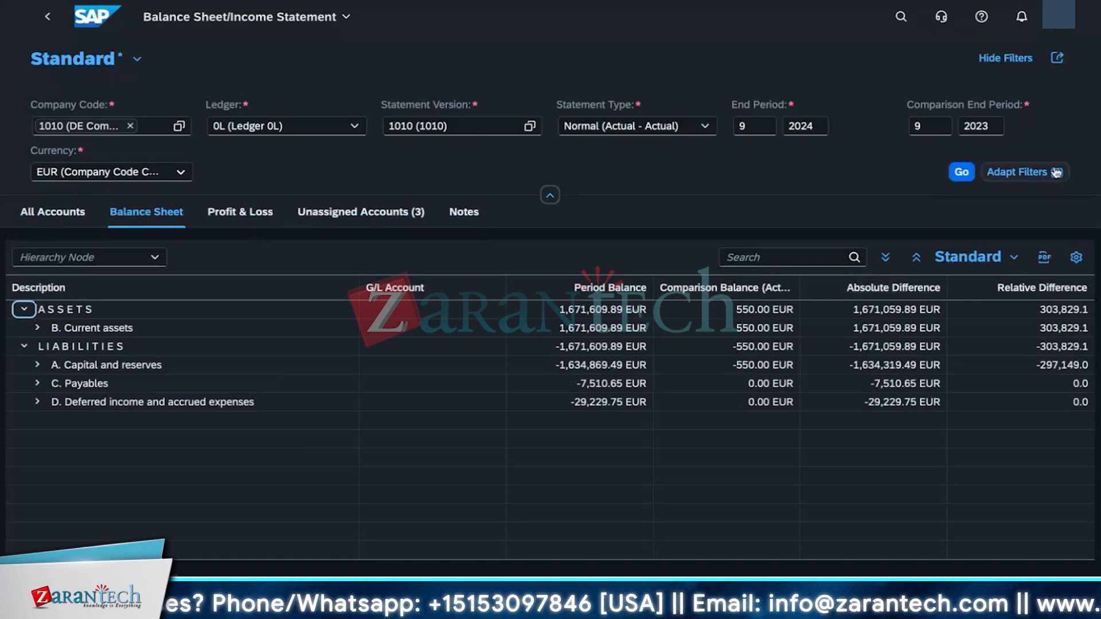
# Step: Add the Segment field to the report's filter bar
pyautogui.click(1027, 173)
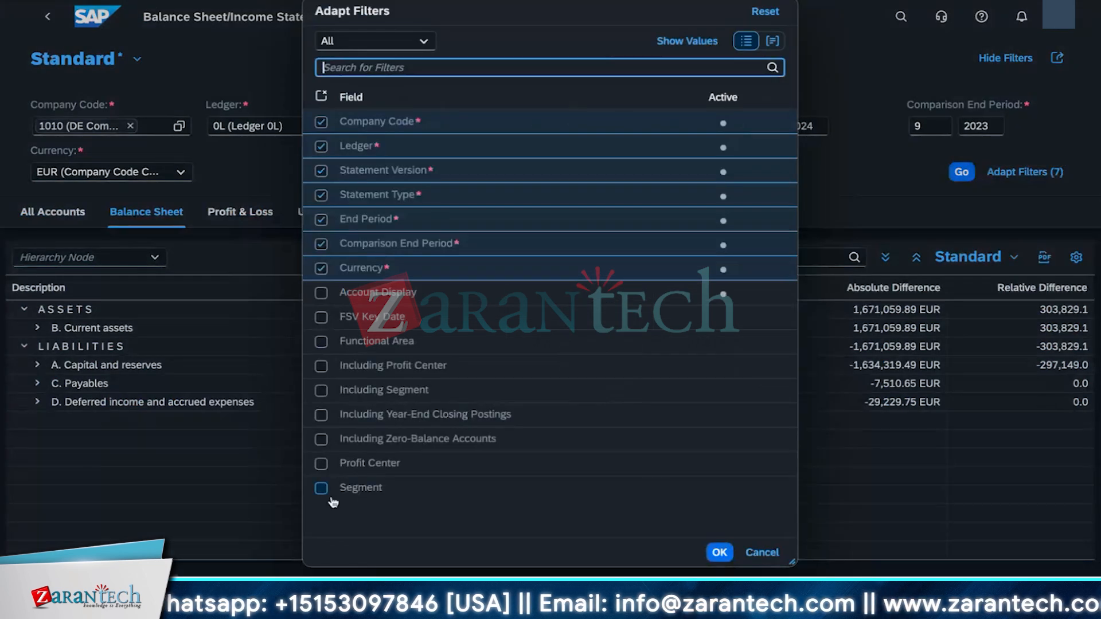
pyautogui.click(321, 488)
pyautogui.click(718, 552)
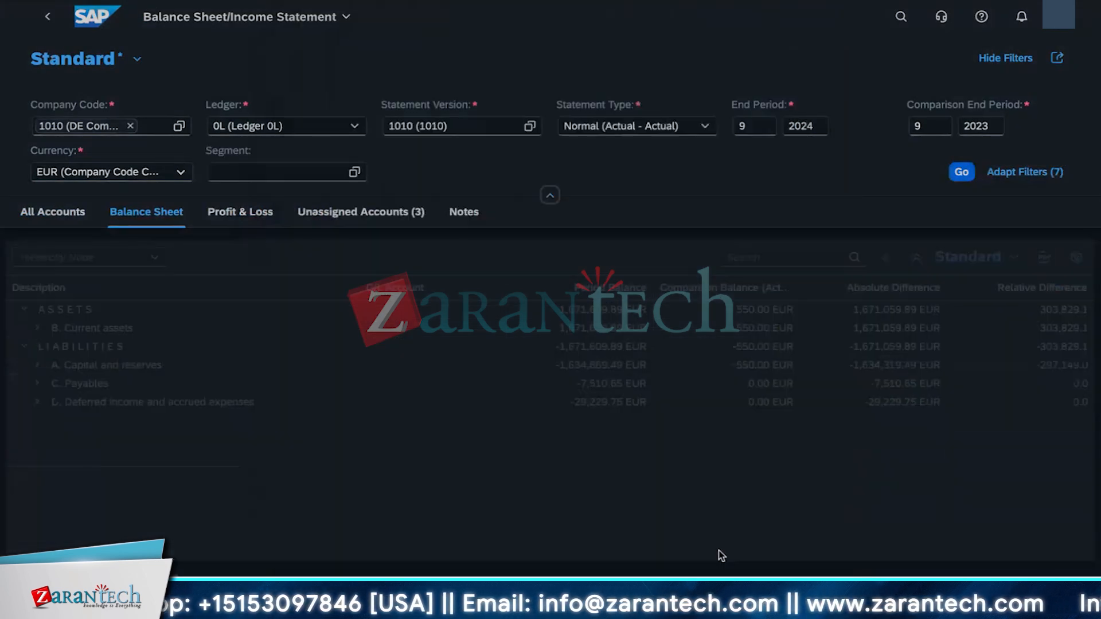
# Step: Filter the report by segment 1000_C and rerun it
pyautogui.click(276, 175)
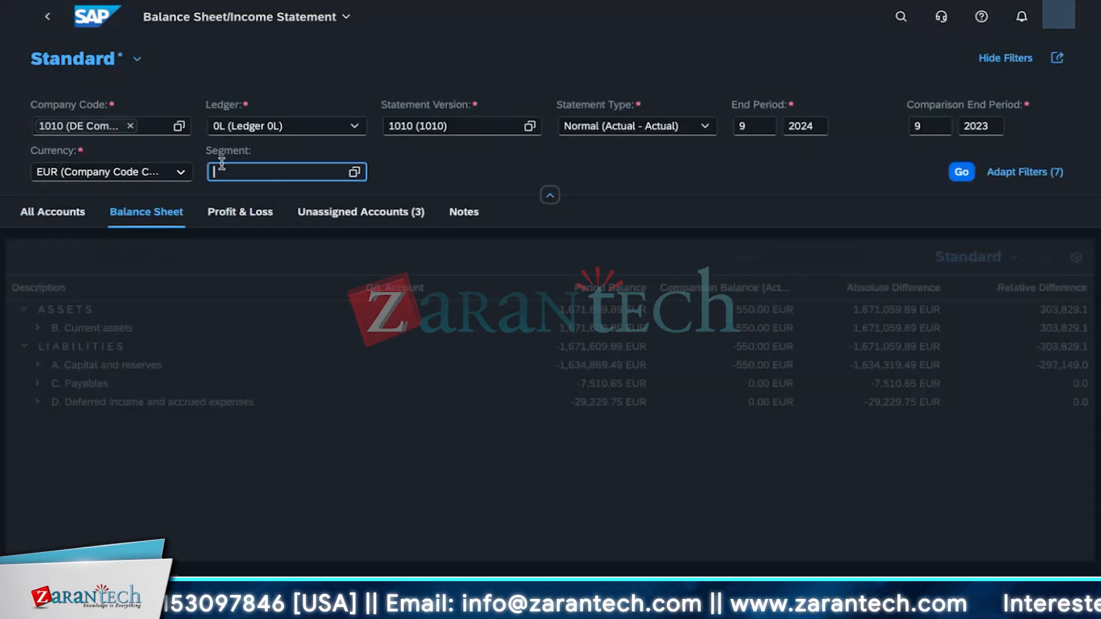
pyautogui.click(355, 175)
pyautogui.click(169, 248)
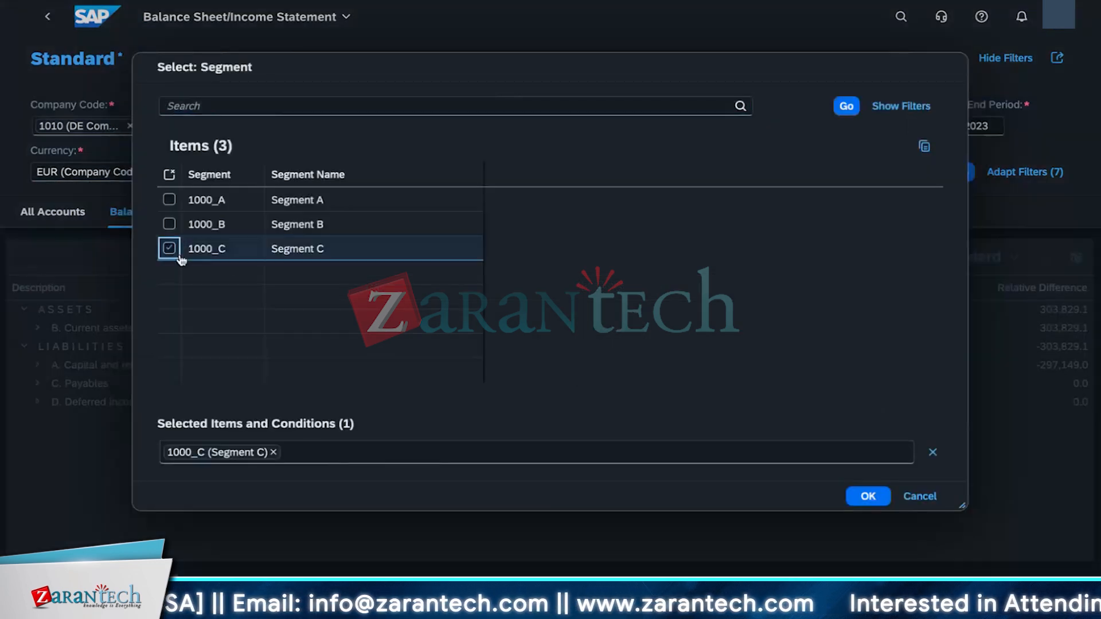
pyautogui.click(876, 497)
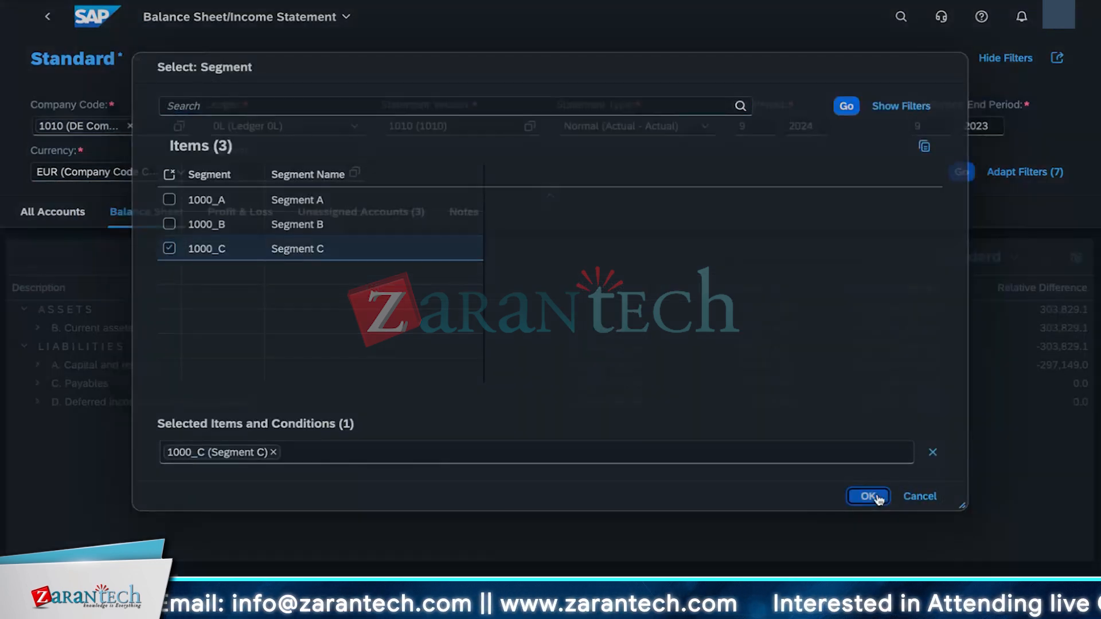
pyautogui.click(960, 172)
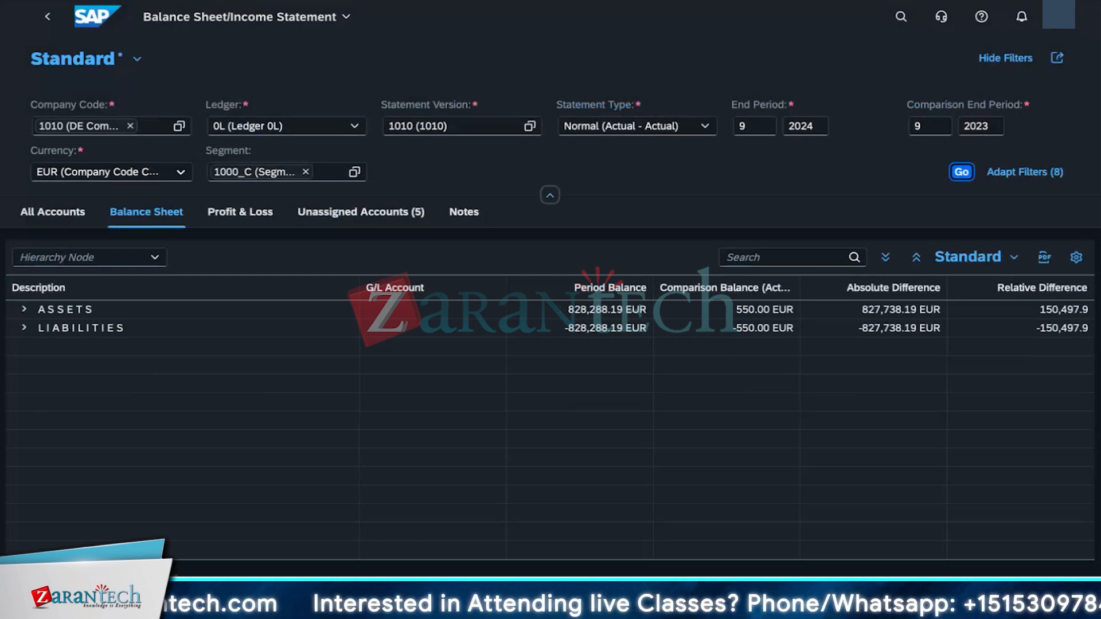
# Step: Expand the balance sheet nodes and compare the All Accounts and Balance Sheet views for the segment
pyautogui.click(24, 325)
pyautogui.click(24, 310)
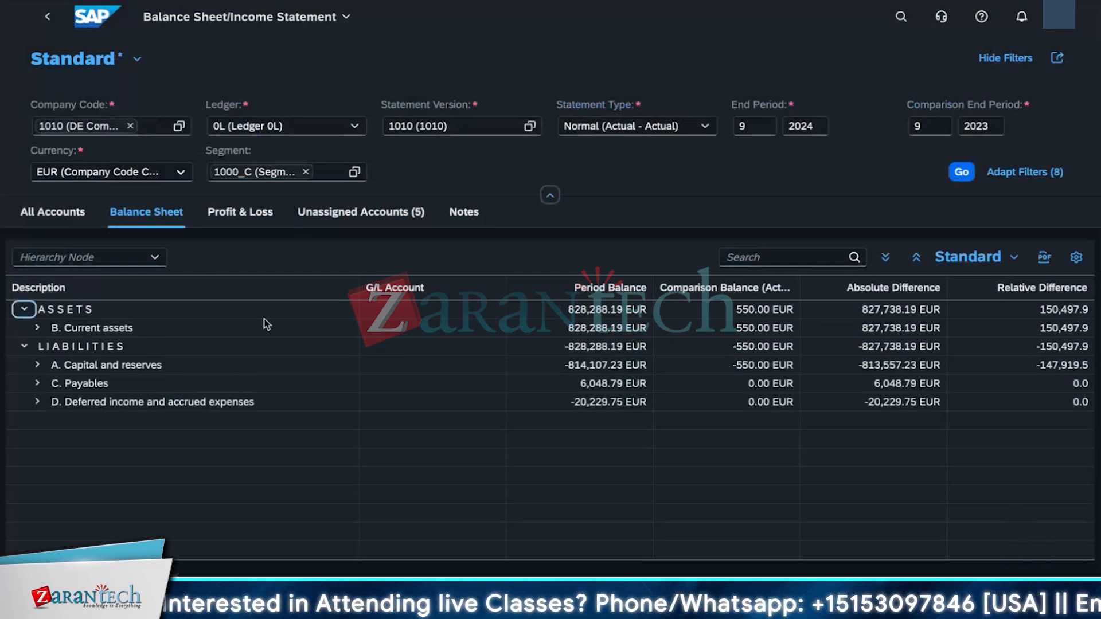
pyautogui.click(63, 222)
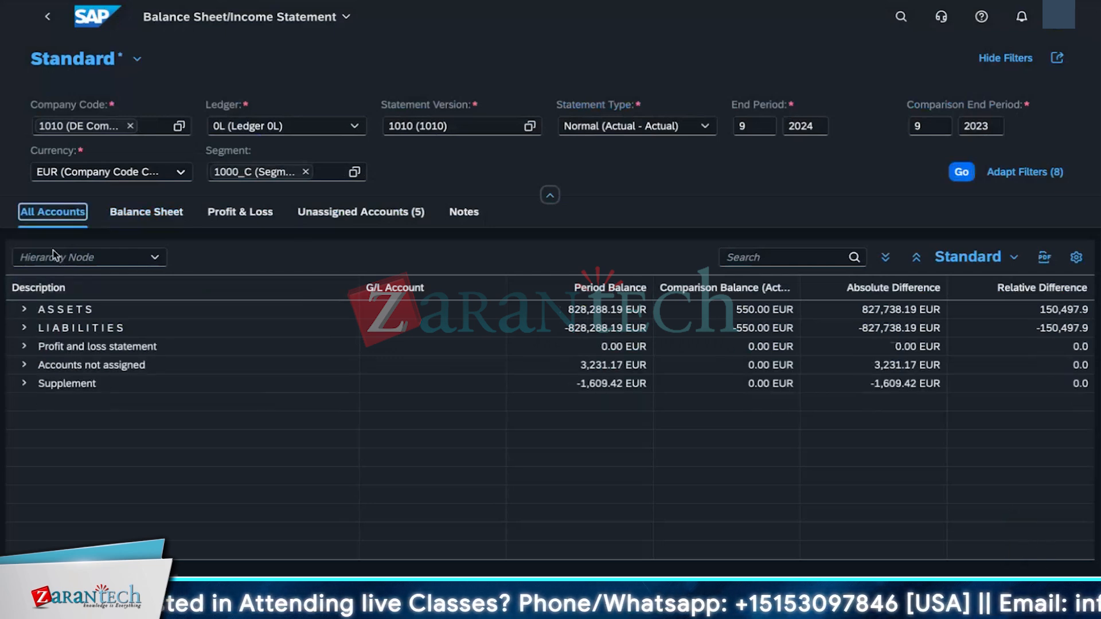
pyautogui.click(143, 215)
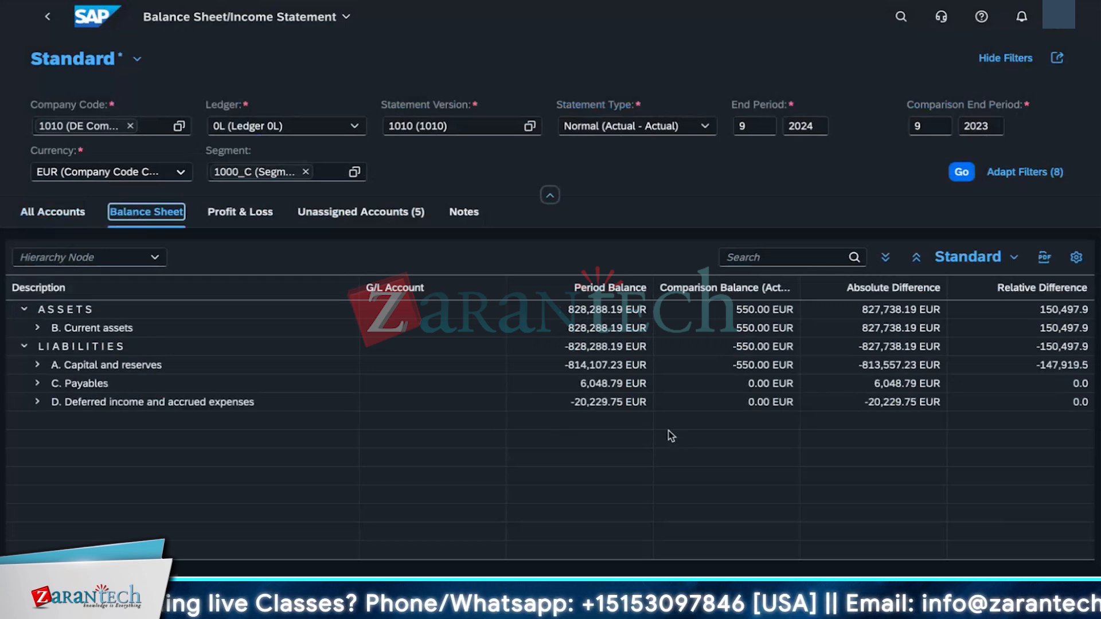
# Step: Create a PDF preview of the balance sheet with G/L accounts shown
pyautogui.click(1045, 257)
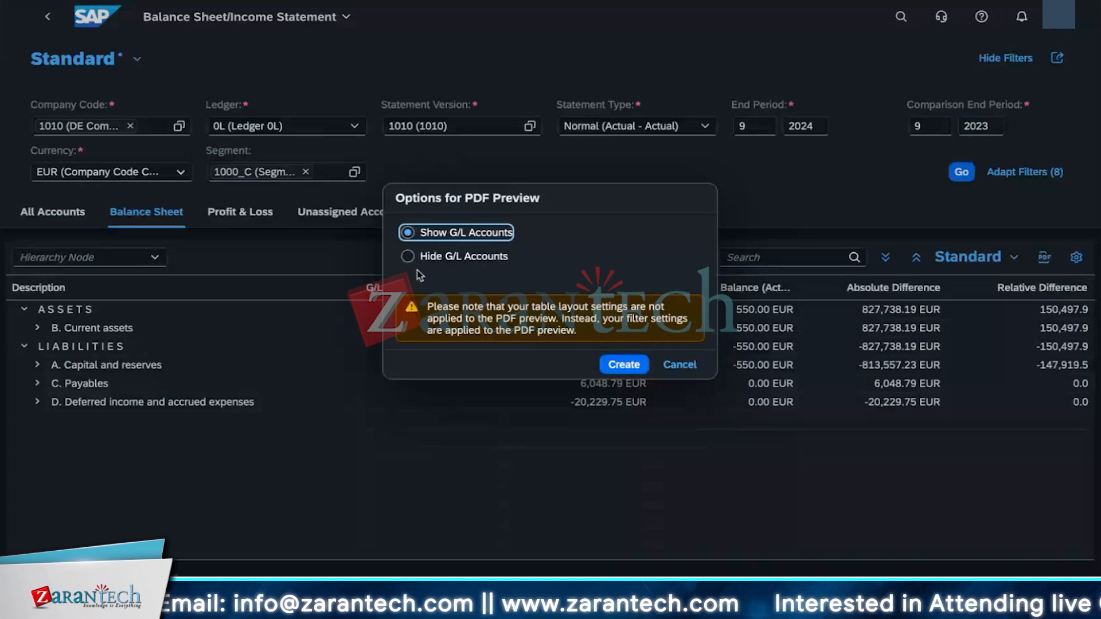
pyautogui.click(619, 362)
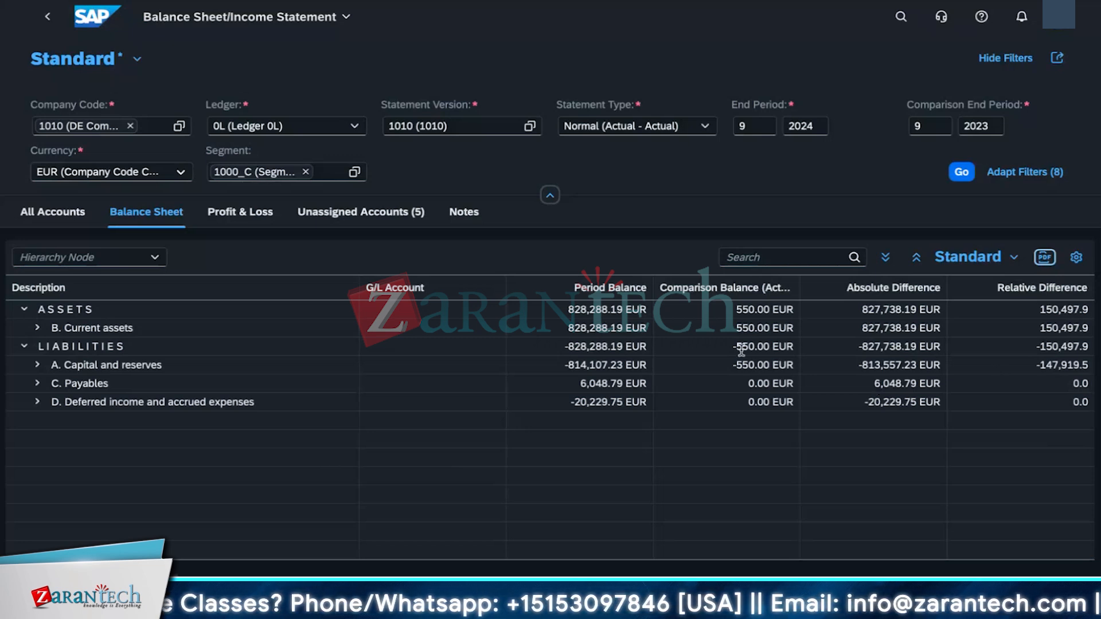
# Step: Expand the liability and current asset nodes and review their account balances
pyautogui.click(36, 402)
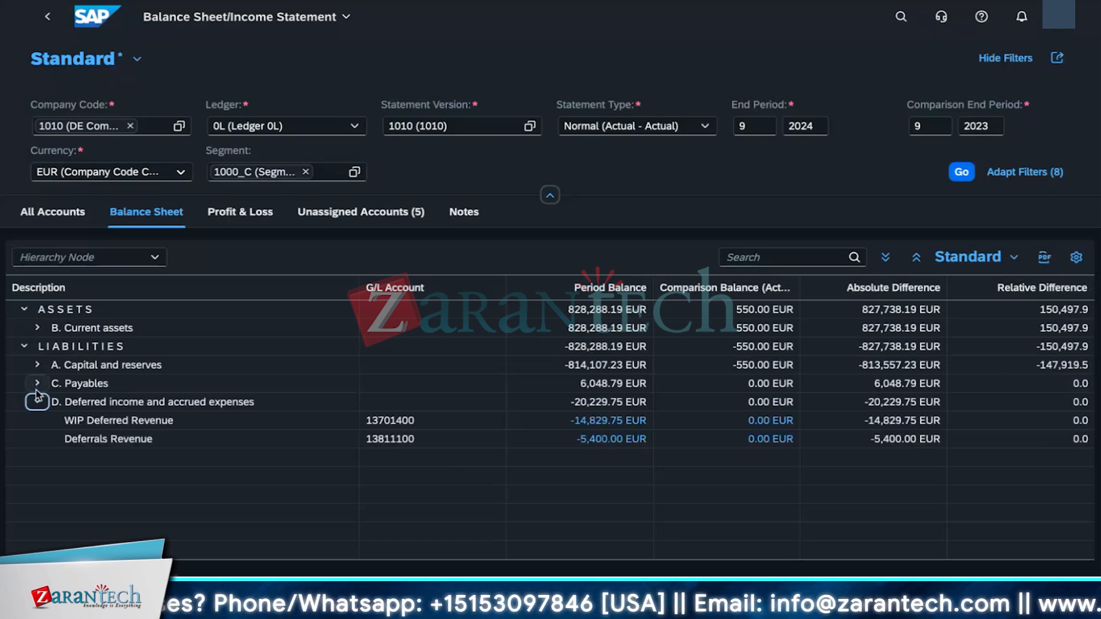
pyautogui.click(37, 384)
pyautogui.click(37, 366)
pyautogui.click(36, 327)
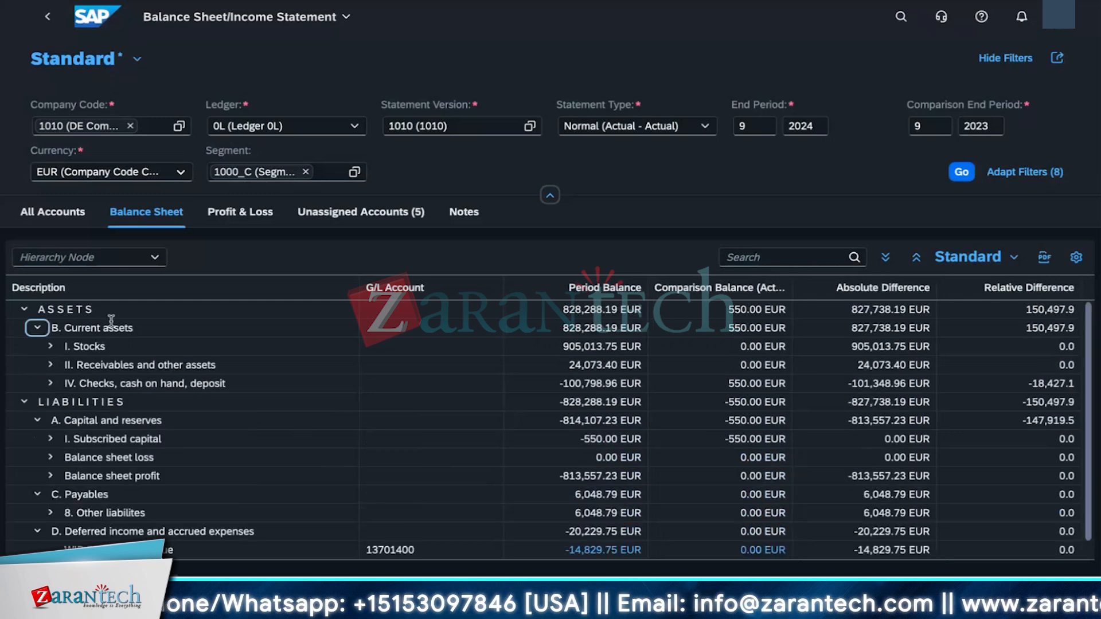
pyautogui.scroll(-1, 198, 476)
pyautogui.scroll(1, 198, 476)
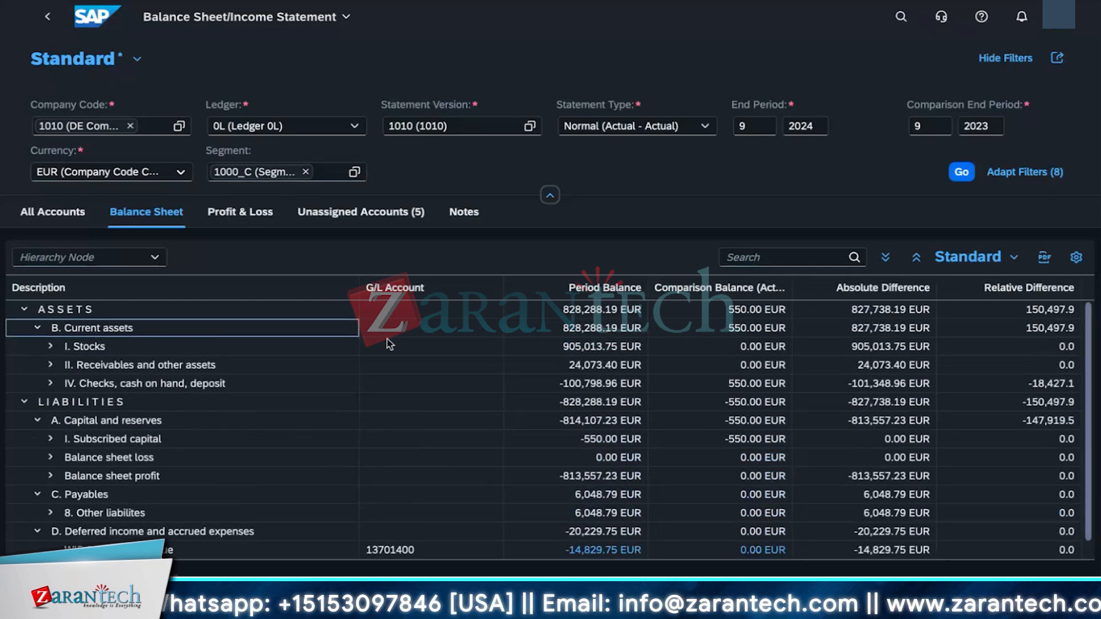
pyautogui.scroll(-1, 405, 514)
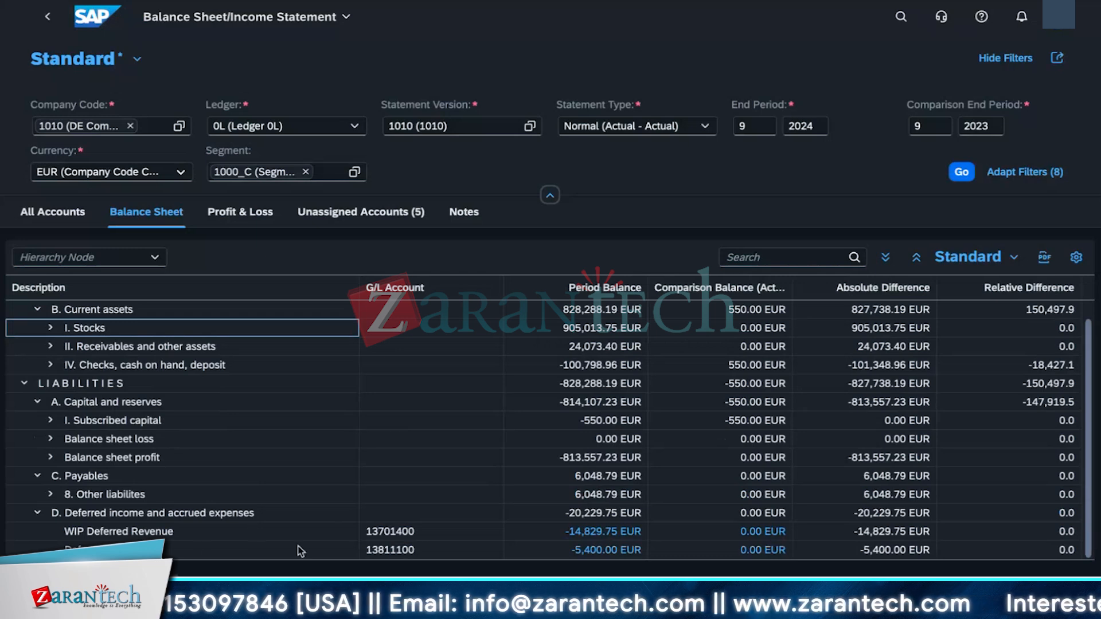
pyautogui.scroll(1, 344, 527)
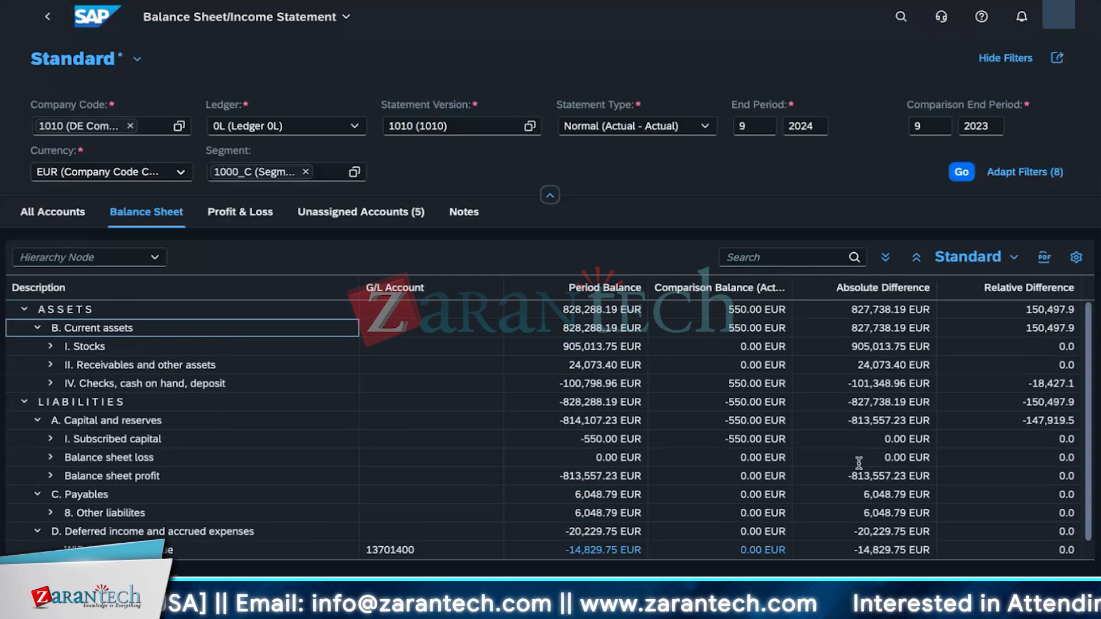
# Step: Add the Profit Center and Profit Center Name columns to the balance sheet table
pyautogui.scroll(-1, 945, 551)
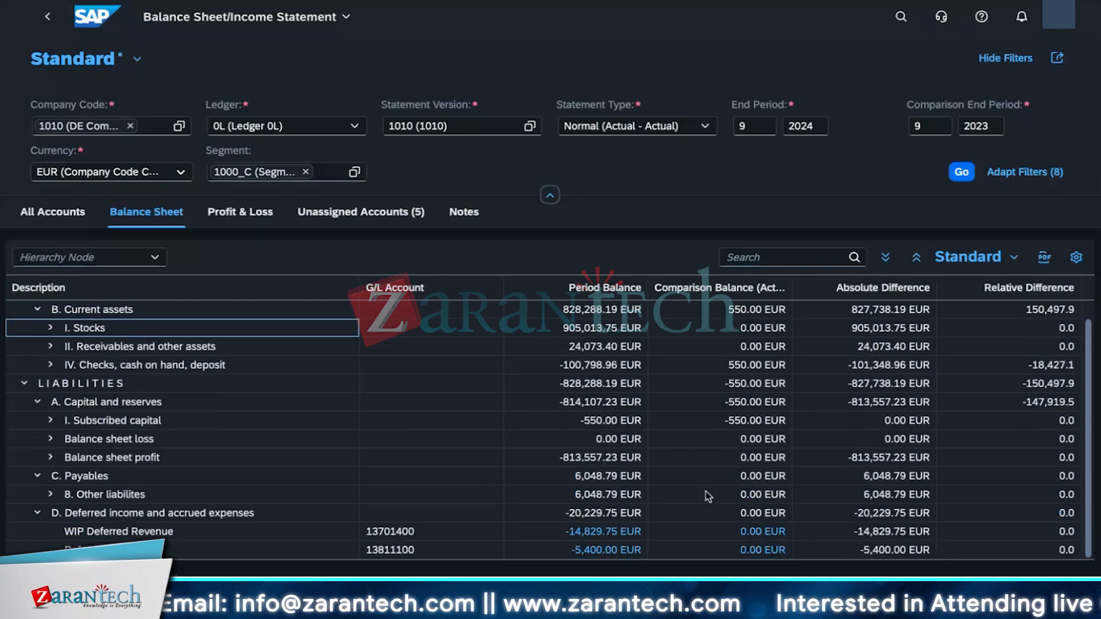
pyautogui.click(1077, 259)
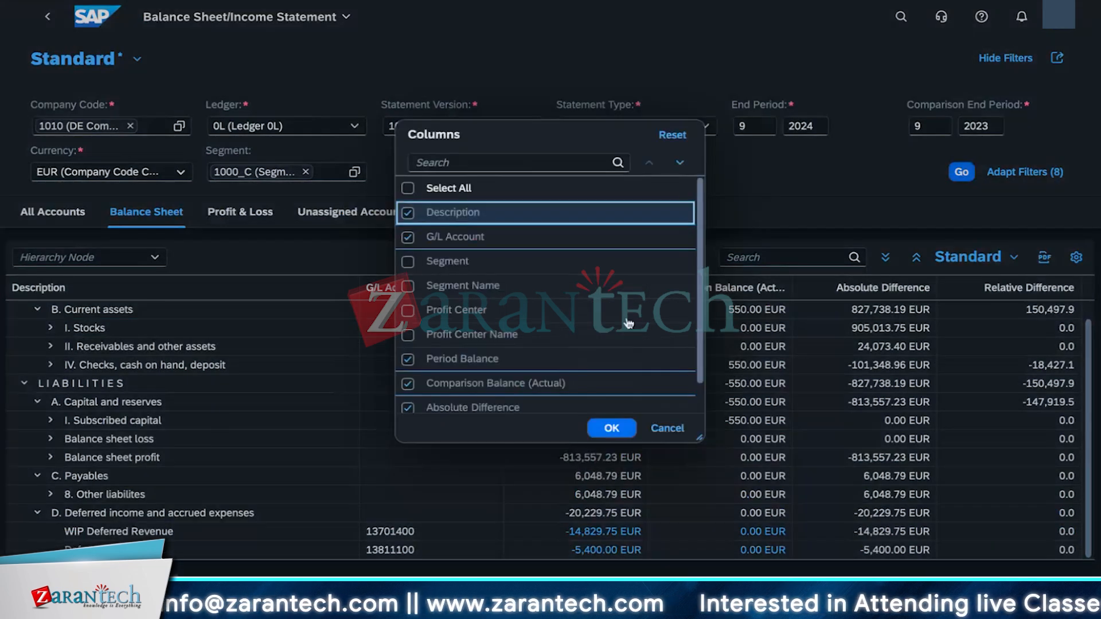
pyautogui.click(408, 335)
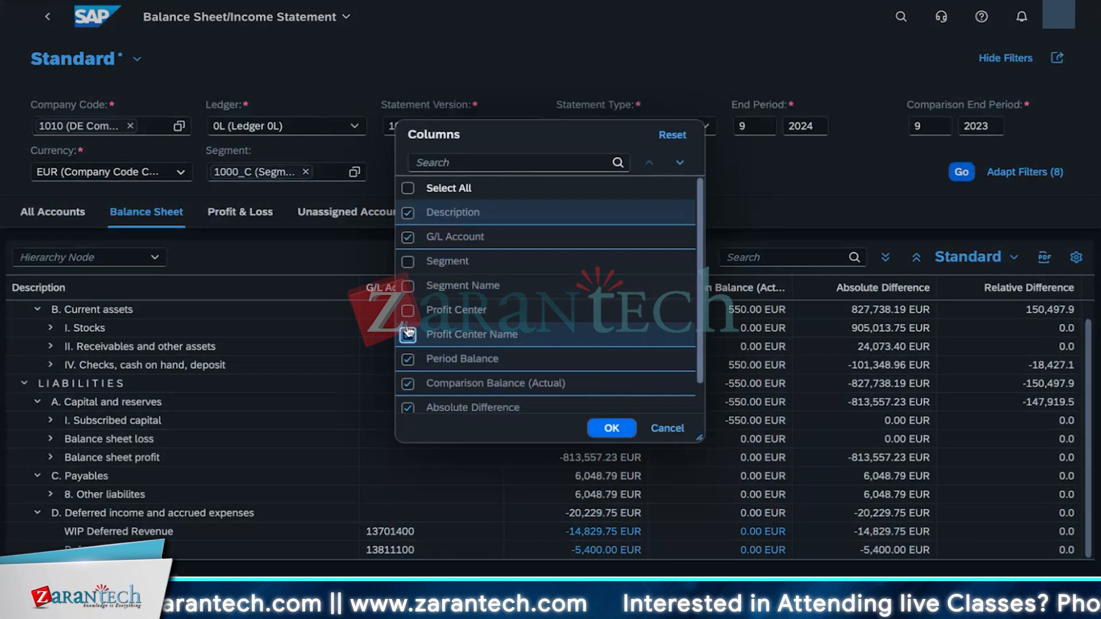
pyautogui.click(408, 310)
pyautogui.click(611, 428)
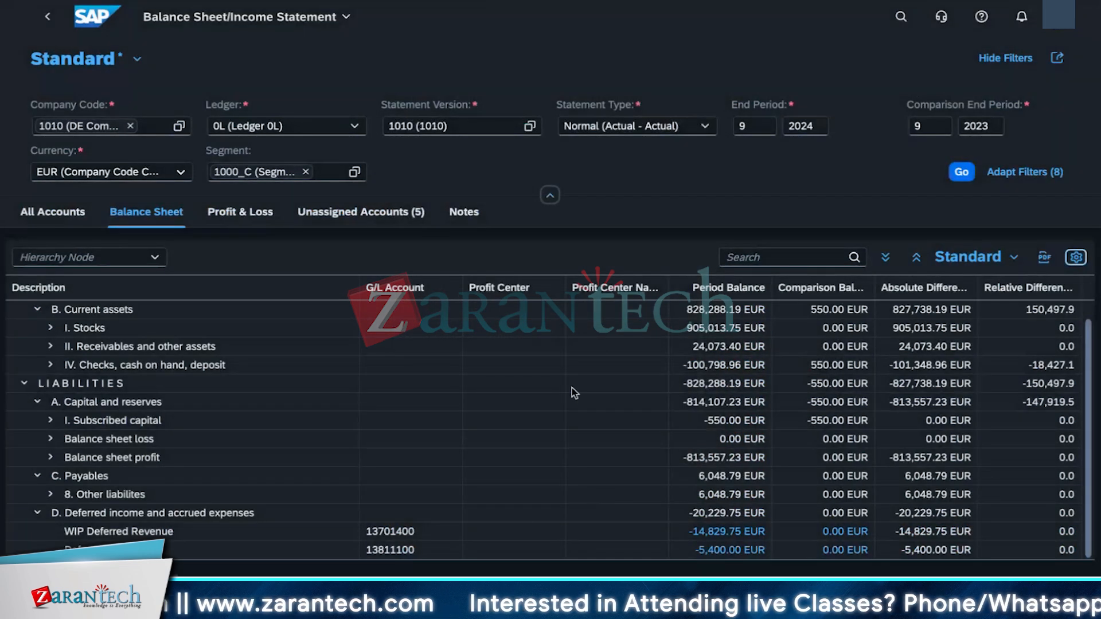
# Step: Open the Profit & Loss view and expand the annual net income, operating income and HR operation expenses nodes
pyautogui.scroll(1, 512, 513)
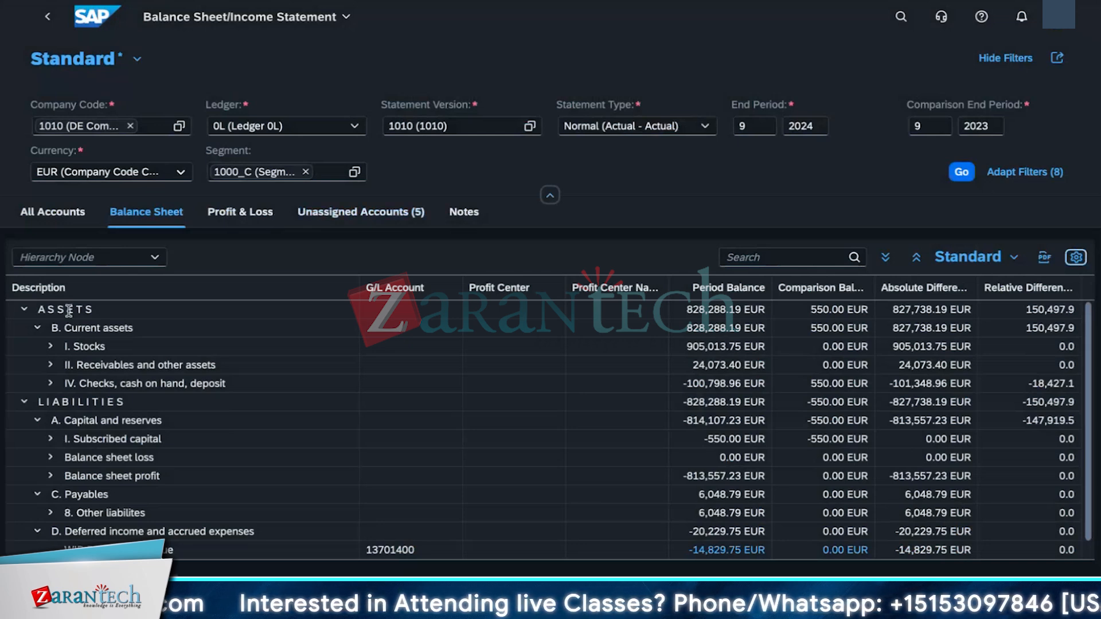
pyautogui.click(241, 213)
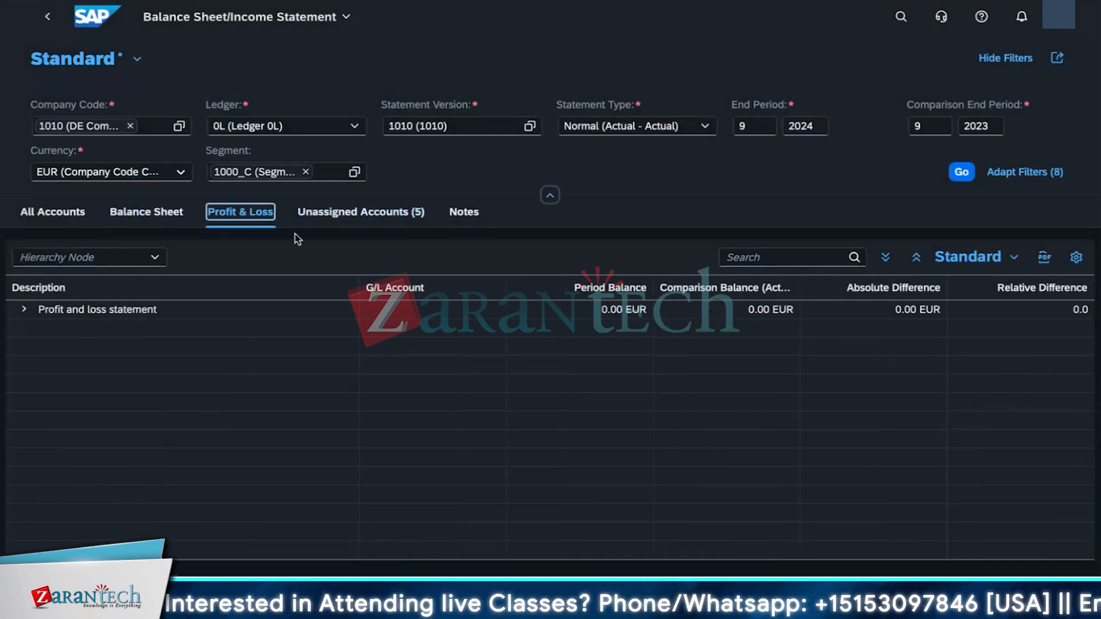
pyautogui.click(24, 309)
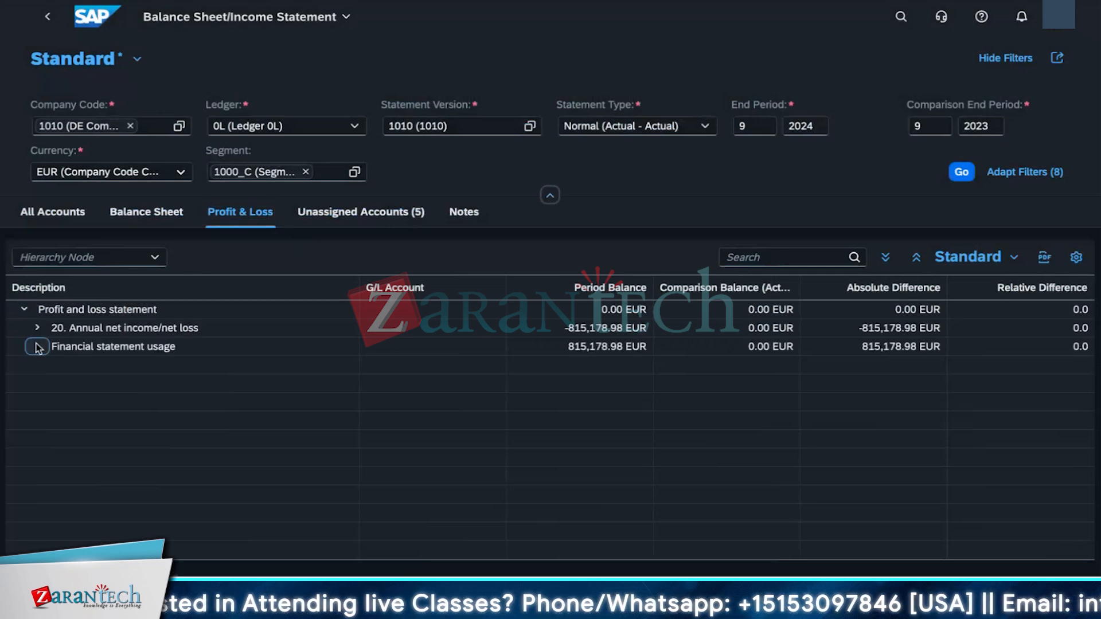
pyautogui.click(37, 328)
pyautogui.click(48, 383)
pyautogui.click(50, 346)
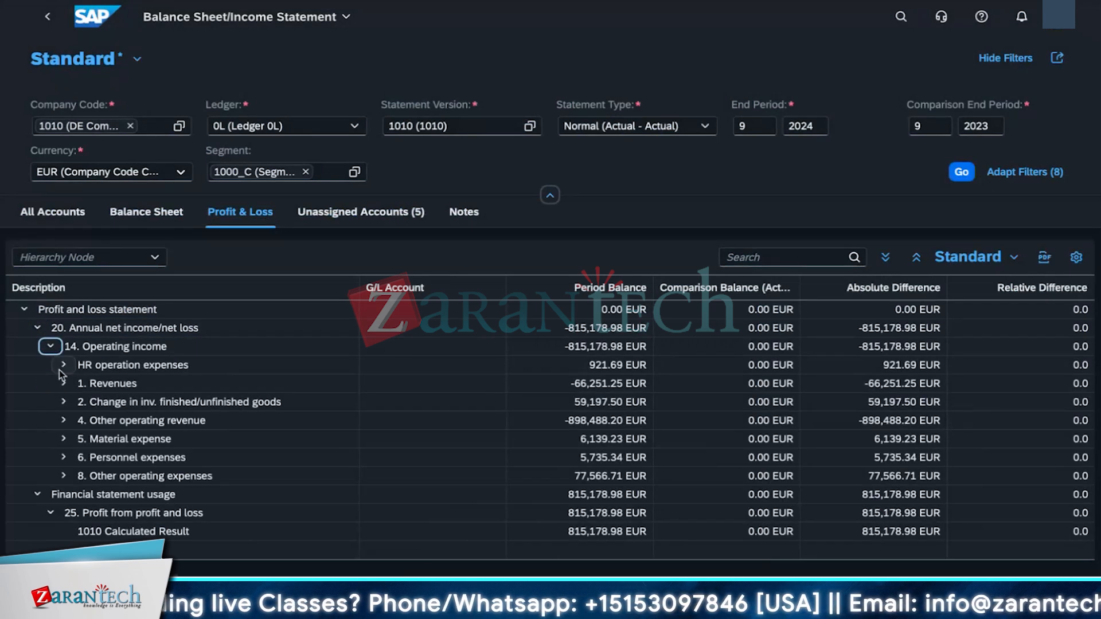
pyautogui.click(63, 365)
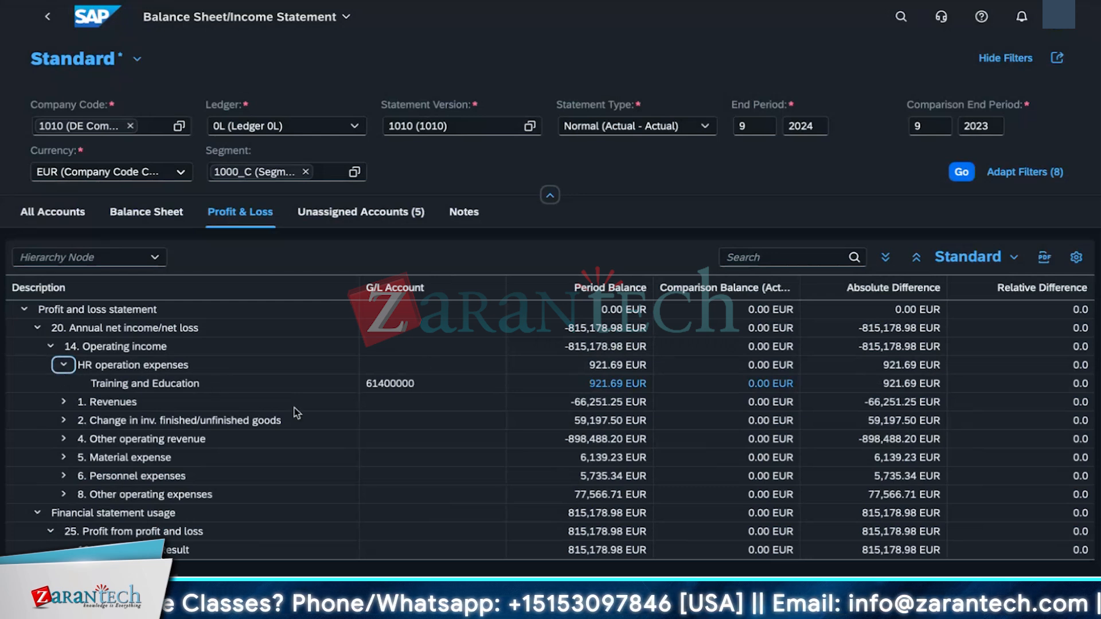
pyautogui.click(108, 384)
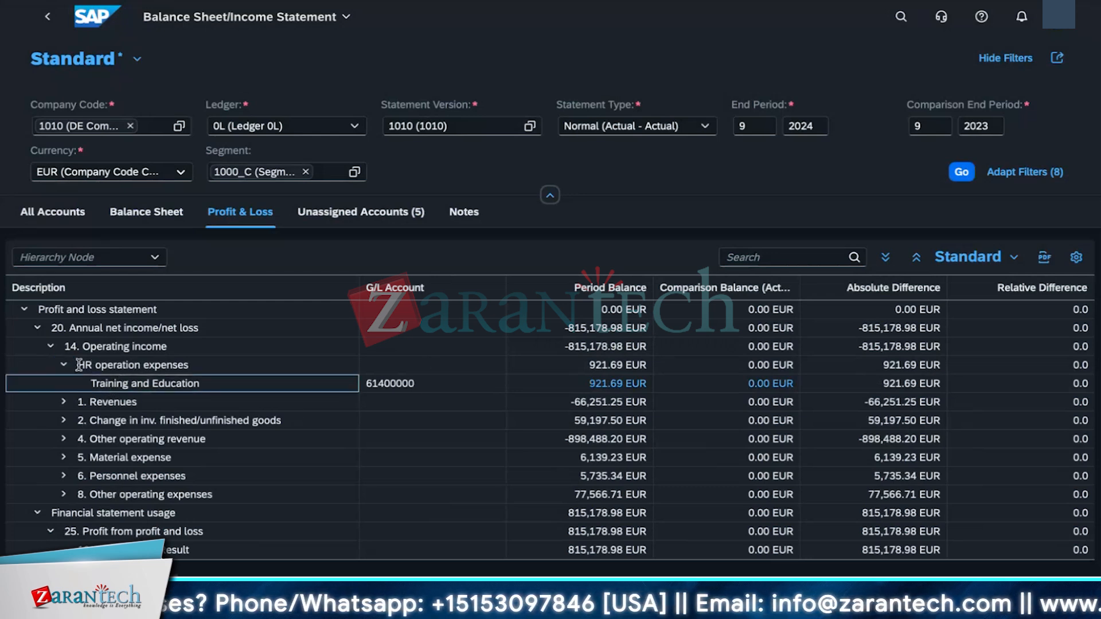
# Step: Examine the Training and Education row and its G/L account under HR operation expenses
pyautogui.moveTo(79, 365); pyautogui.dragTo(176, 365)
pyautogui.moveTo(95, 383); pyautogui.dragTo(190, 389)
pyautogui.click(380, 381)
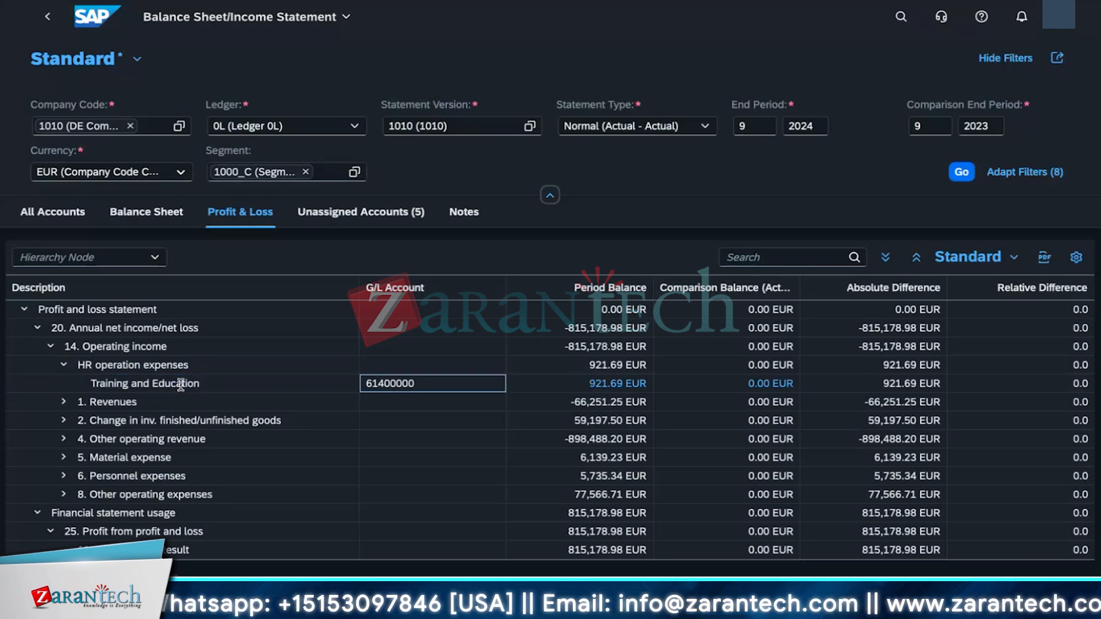
pyautogui.click(92, 383)
pyautogui.tripleClick(92, 384)
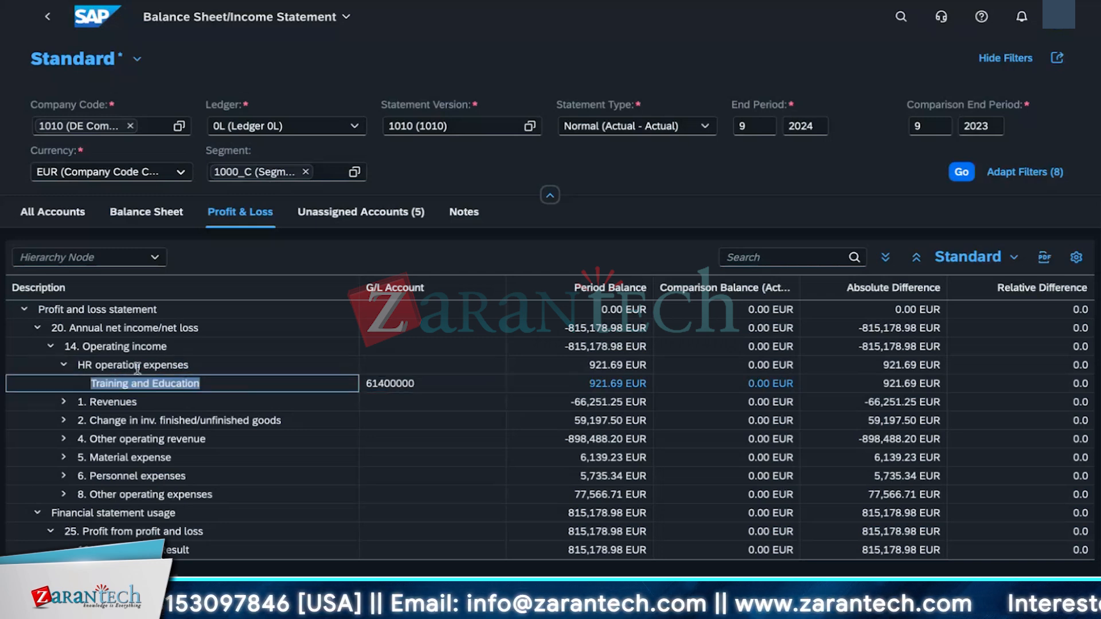
pyautogui.click(437, 385)
pyautogui.moveTo(437, 385); pyautogui.dragTo(359, 382)
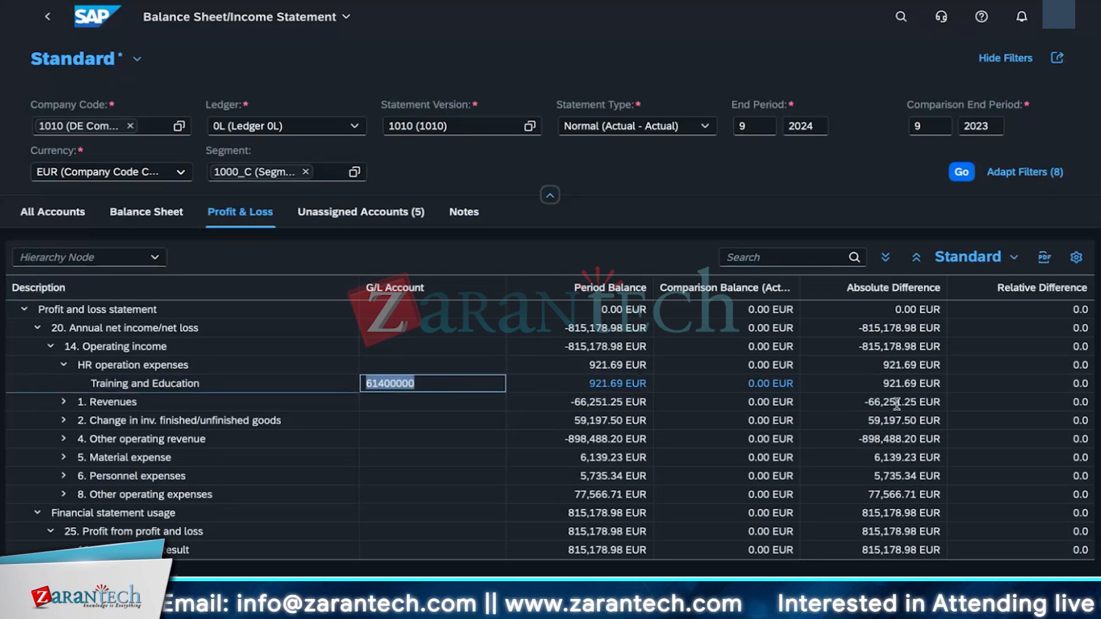
pyautogui.click(115, 388)
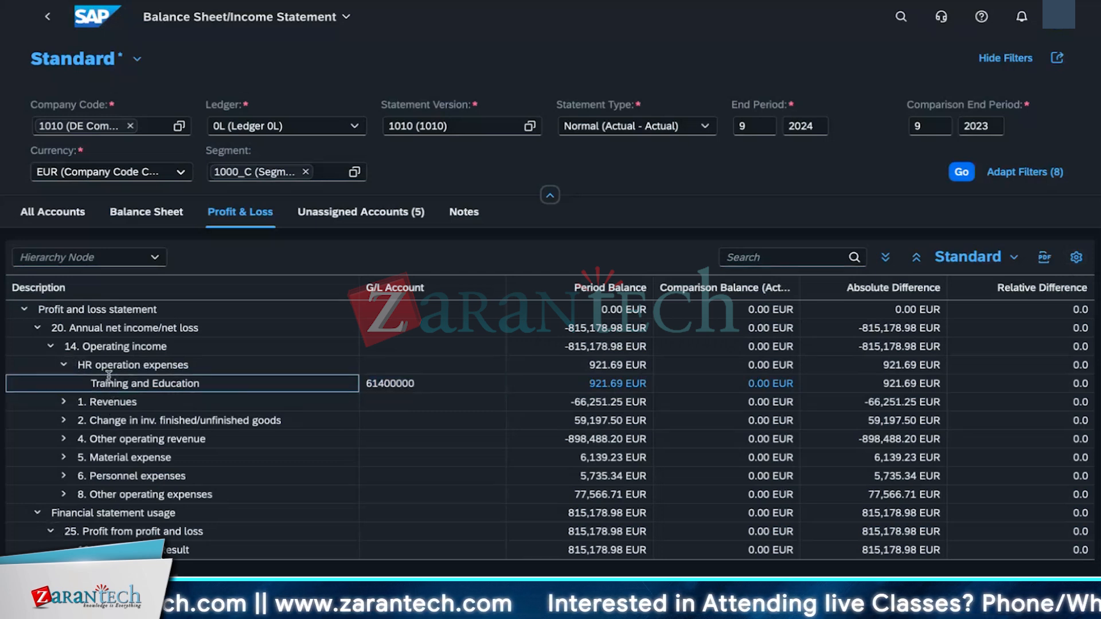
# Step: Expand the personnel, other operating, material, revenue and inventory change nodes to show their G/L accounts
pyautogui.click(64, 476)
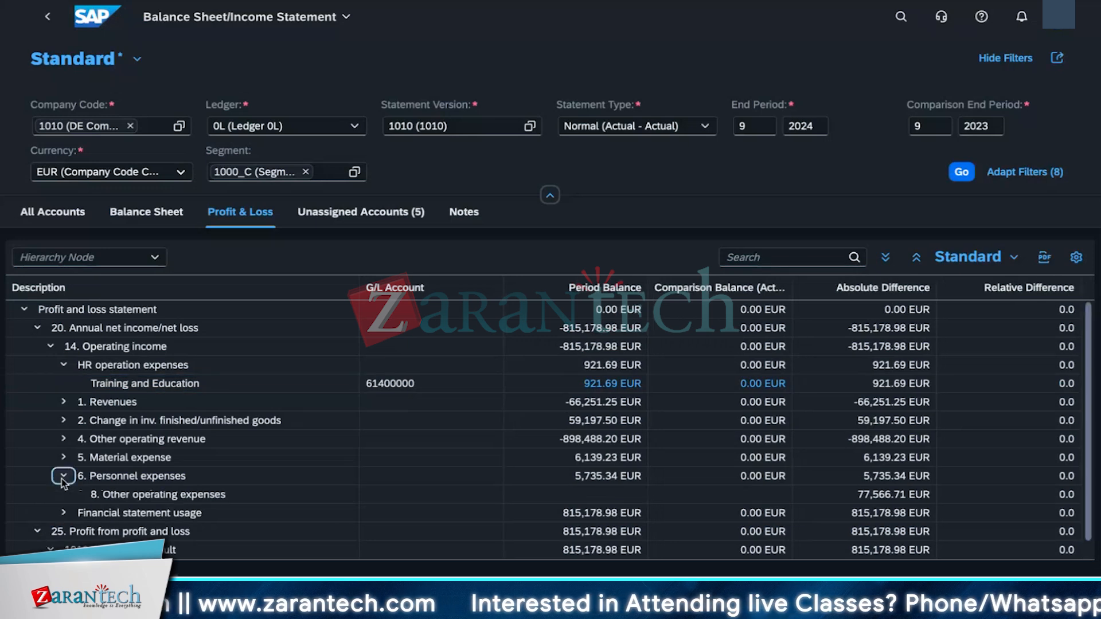
pyautogui.click(63, 513)
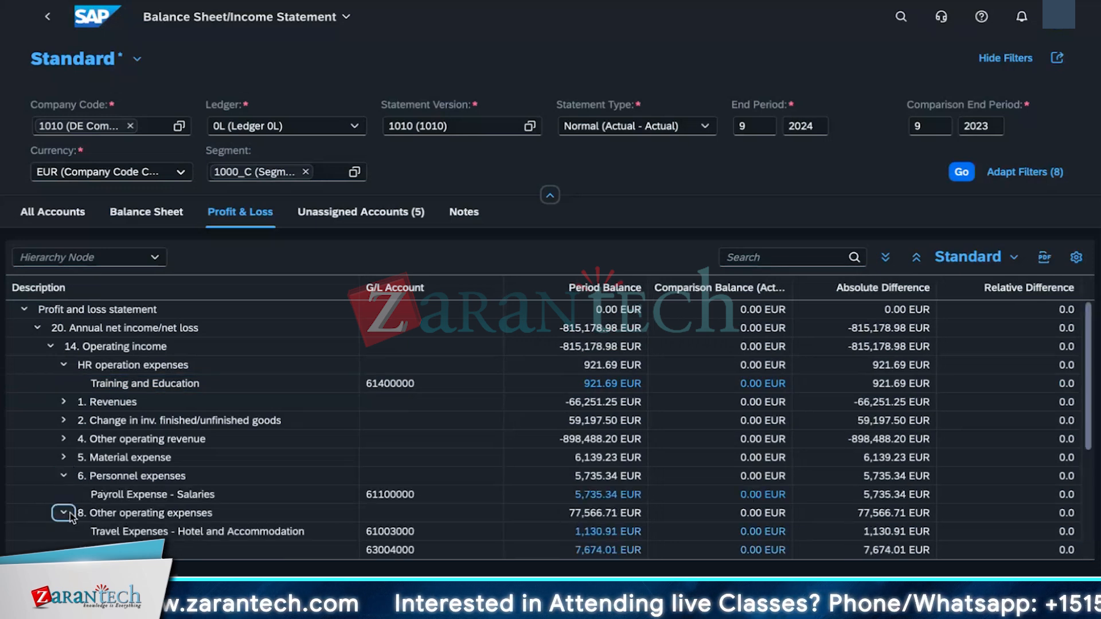
pyautogui.click(64, 457)
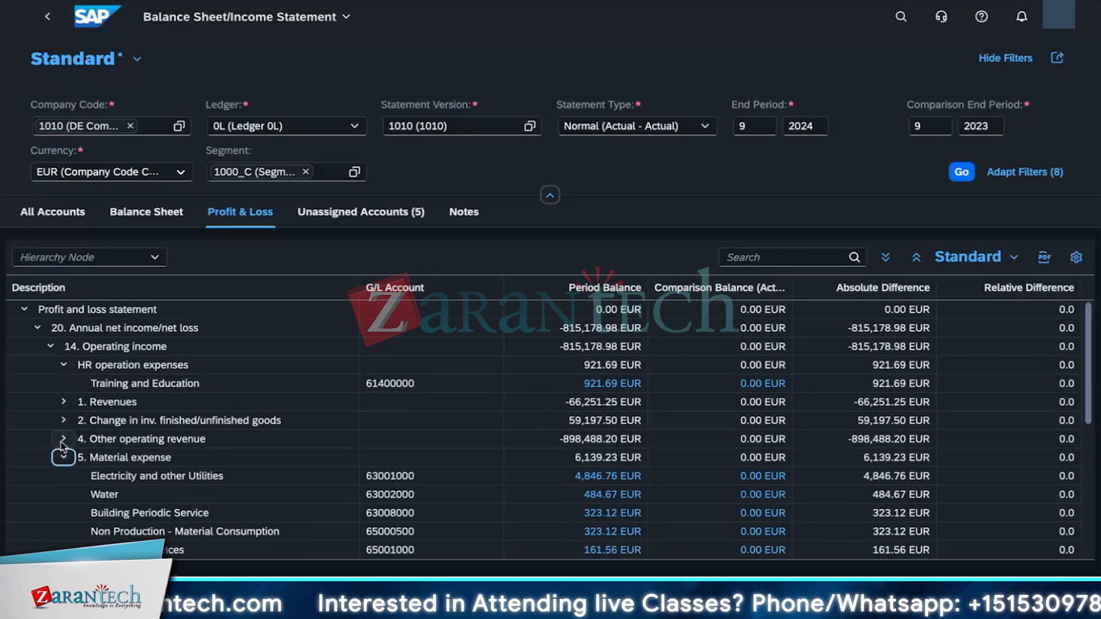
pyautogui.click(63, 439)
pyautogui.click(64, 422)
pyautogui.click(64, 401)
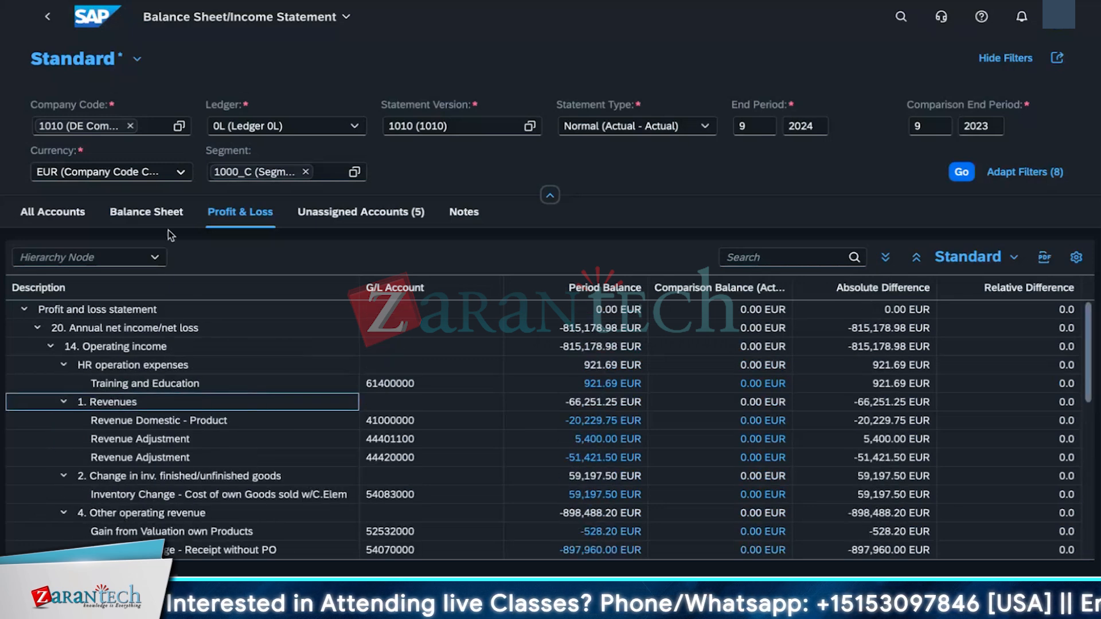
# Step: Switch through the Unassigned Accounts, Notes, All Accounts and Profit & Loss views of the report
pyautogui.click(361, 212)
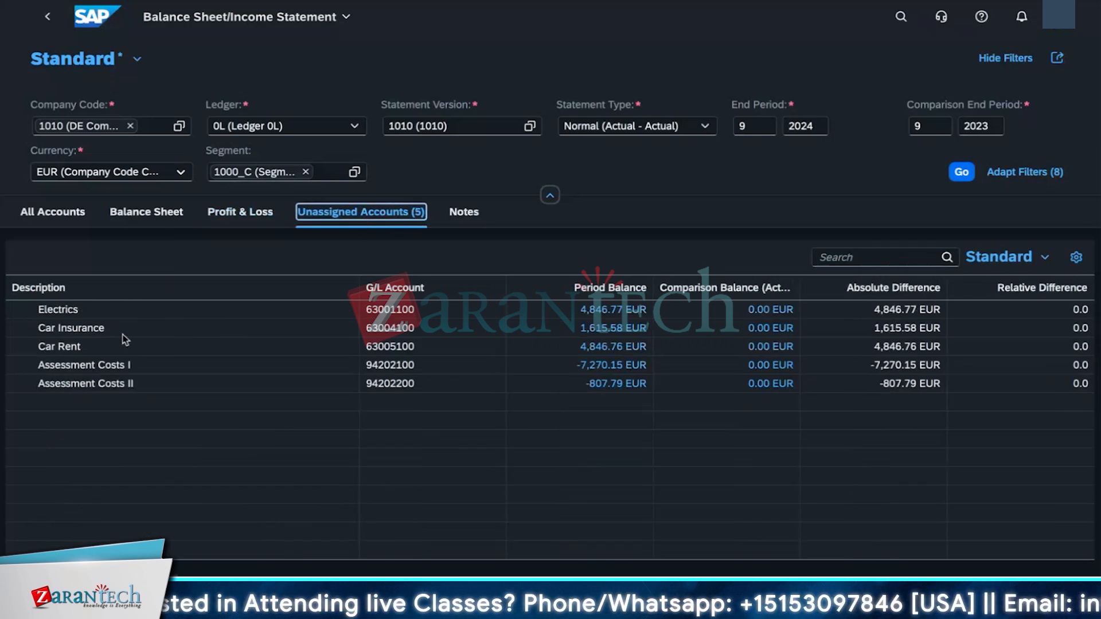
pyautogui.click(464, 213)
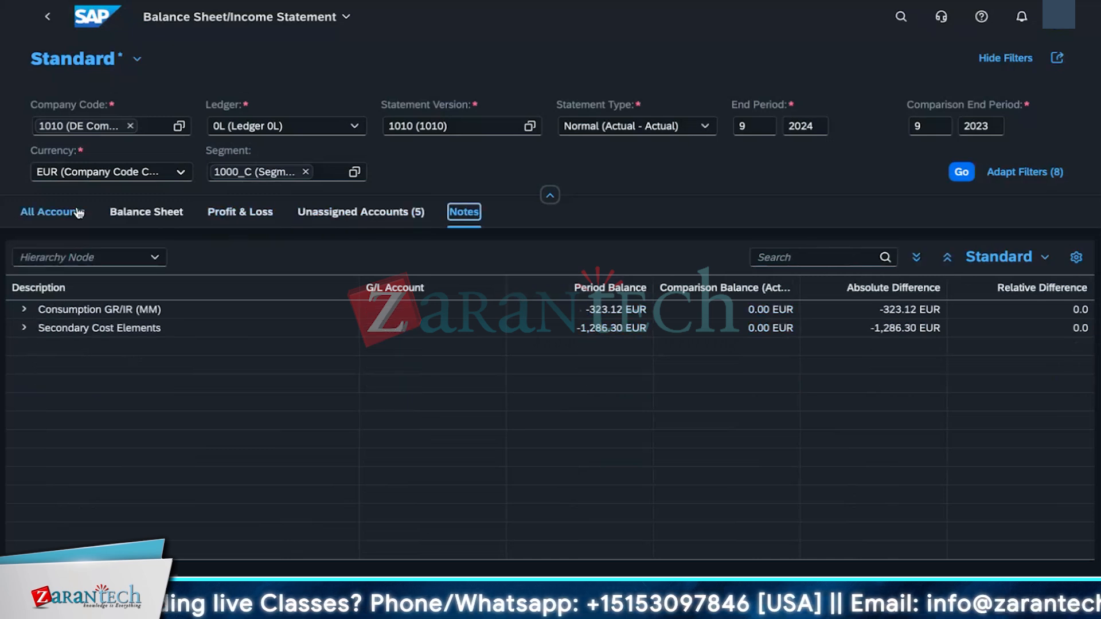
pyautogui.click(53, 212)
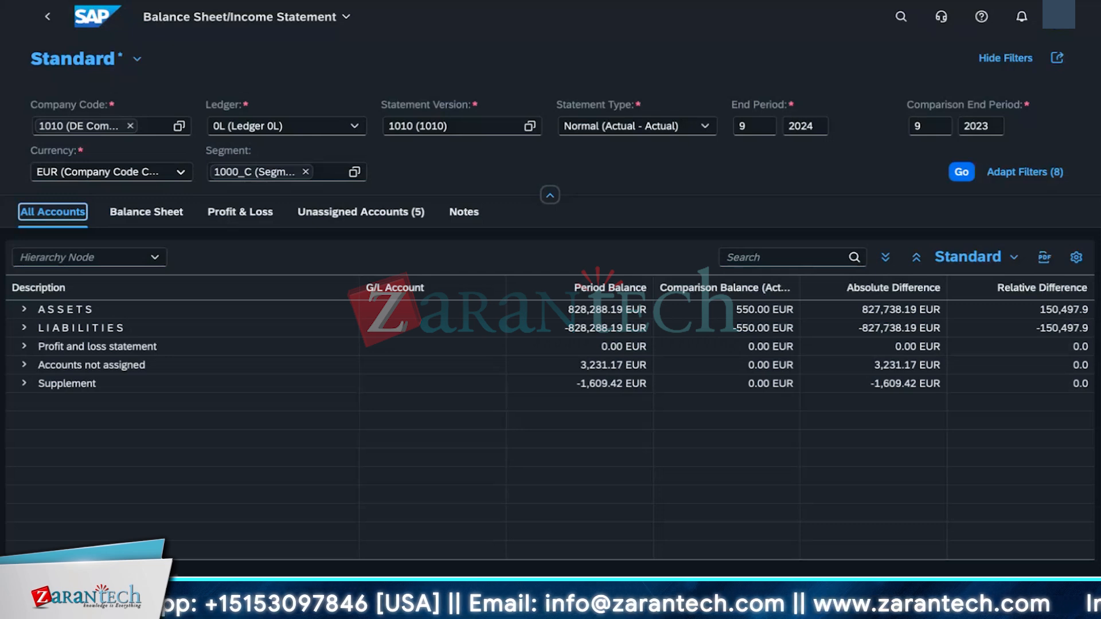
pyautogui.click(213, 213)
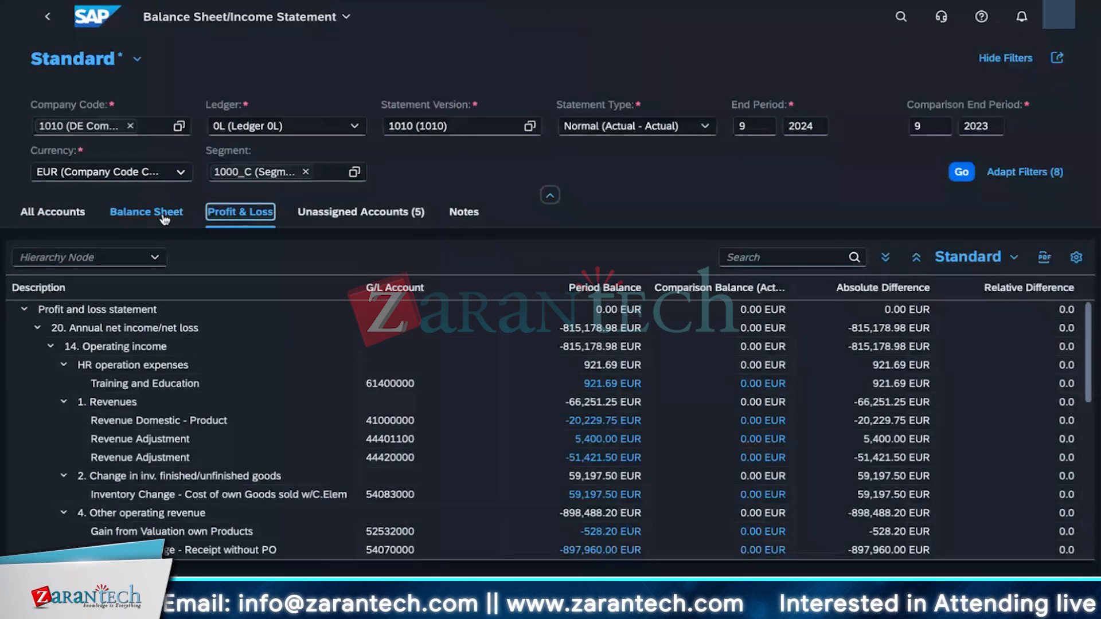
# Step: Browse the hierarchy node list and scroll through the expanded profit and loss accounts
pyautogui.click(457, 386)
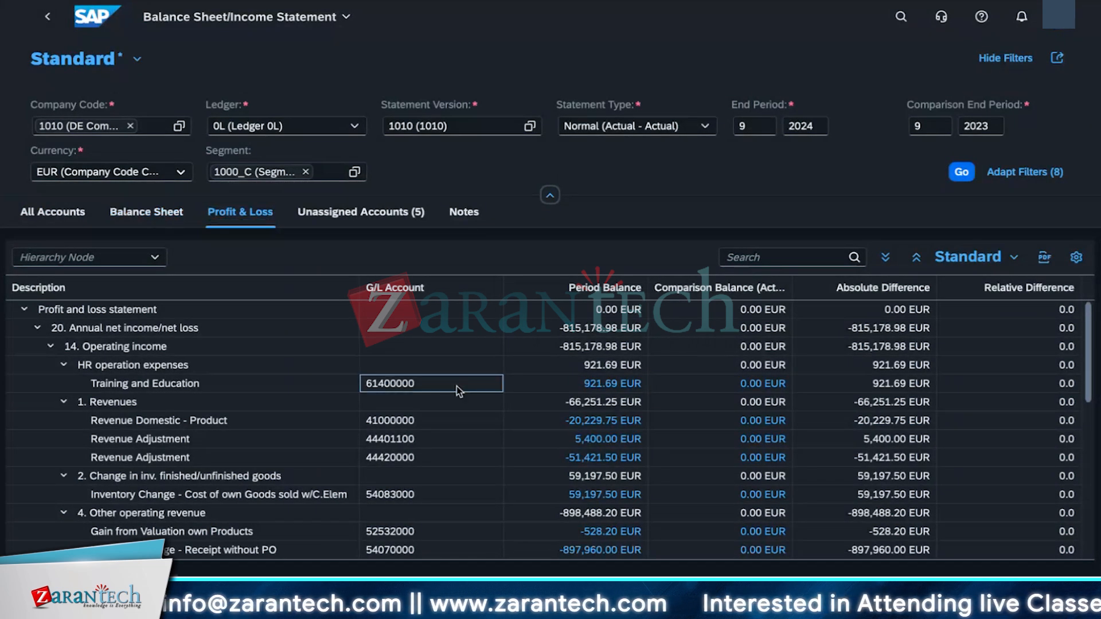
pyautogui.moveTo(422, 386); pyautogui.dragTo(75, 366)
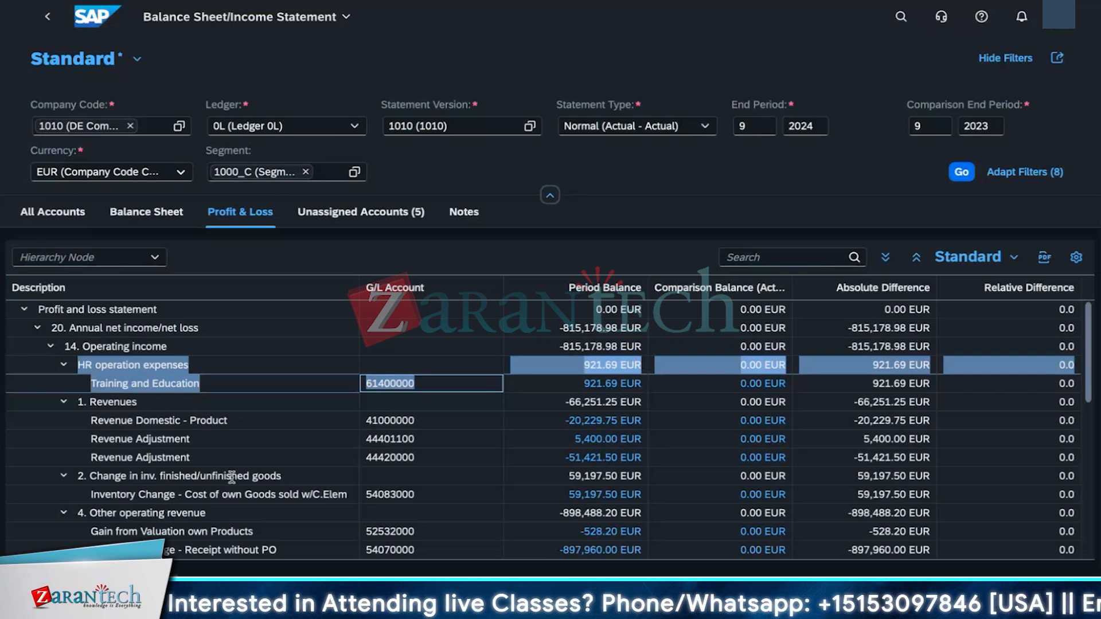
pyautogui.click(147, 259)
pyautogui.scroll(-3, 175, 567)
pyautogui.scroll(3, 181, 561)
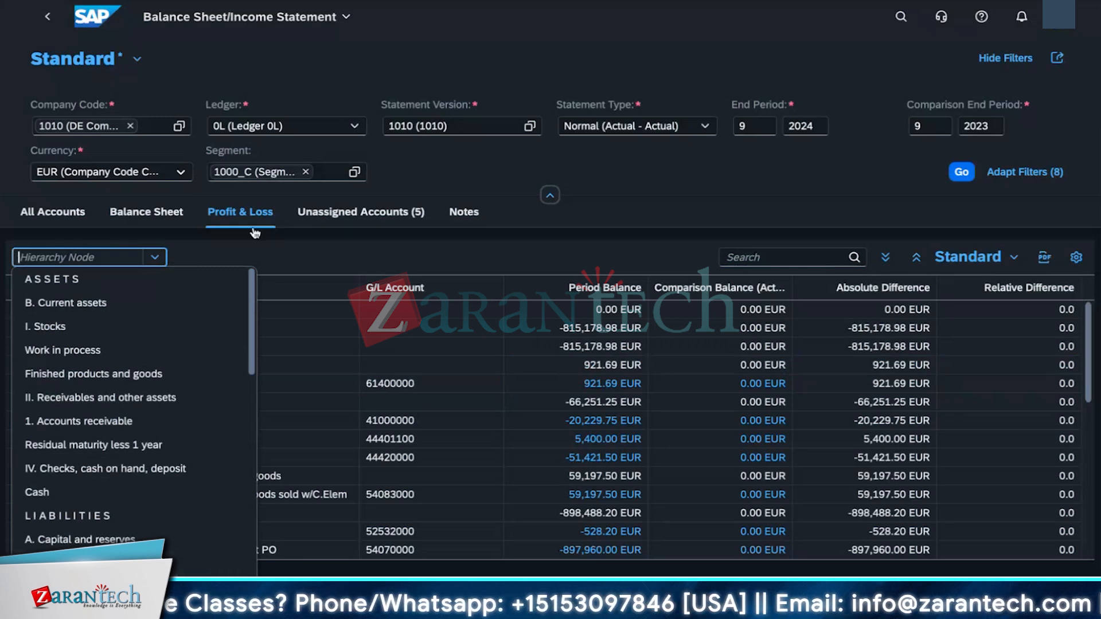
pyautogui.click(74, 255)
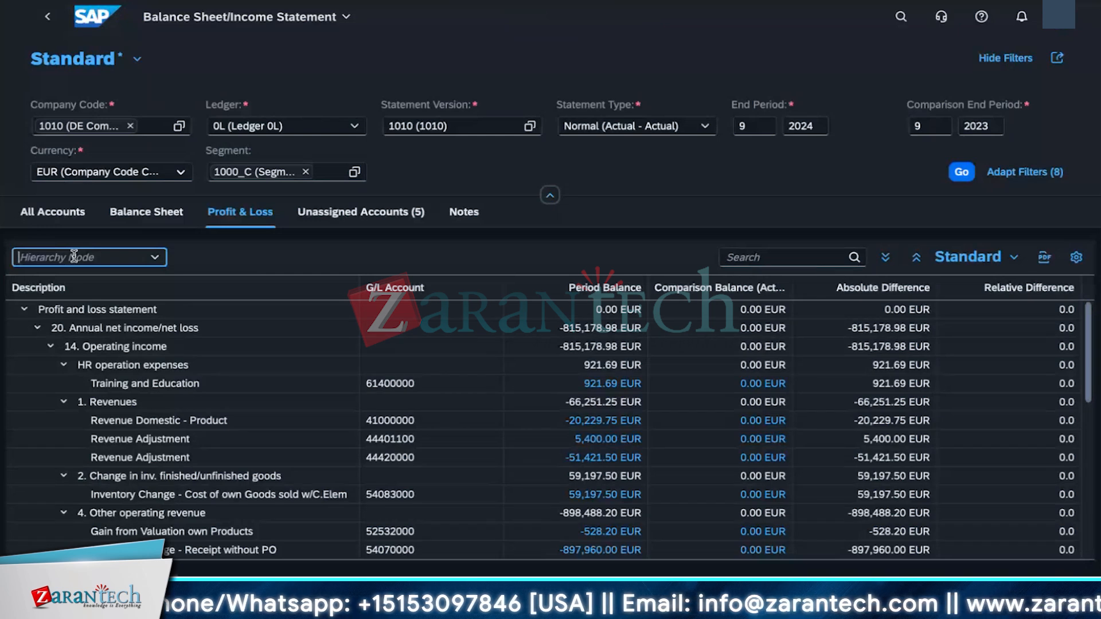
pyautogui.scroll(-2, 245, 543)
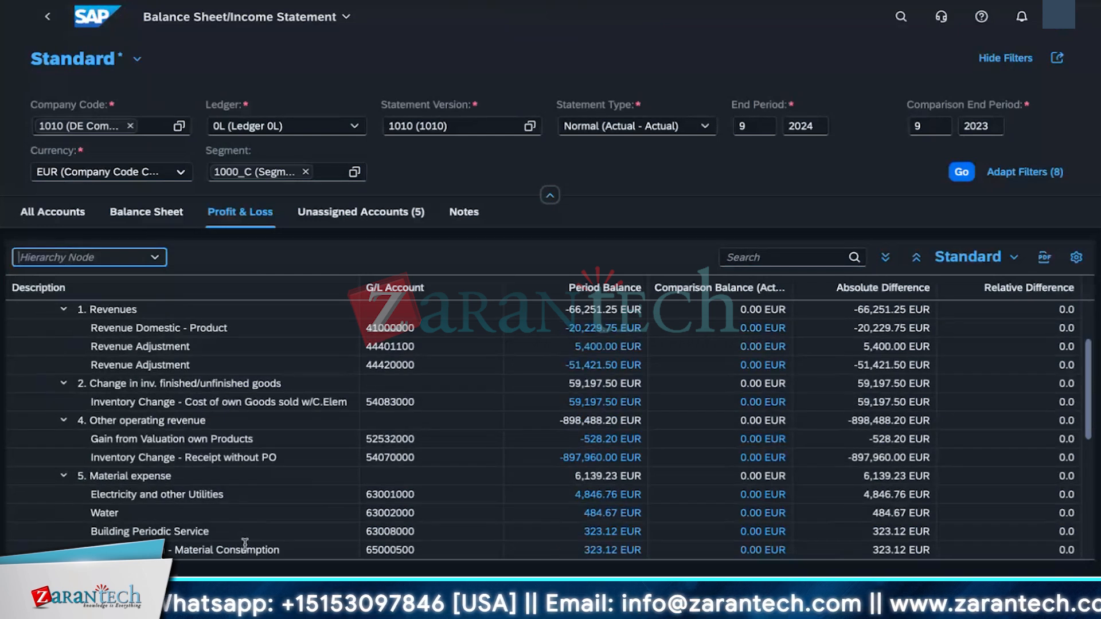
pyautogui.scroll(-5, 245, 543)
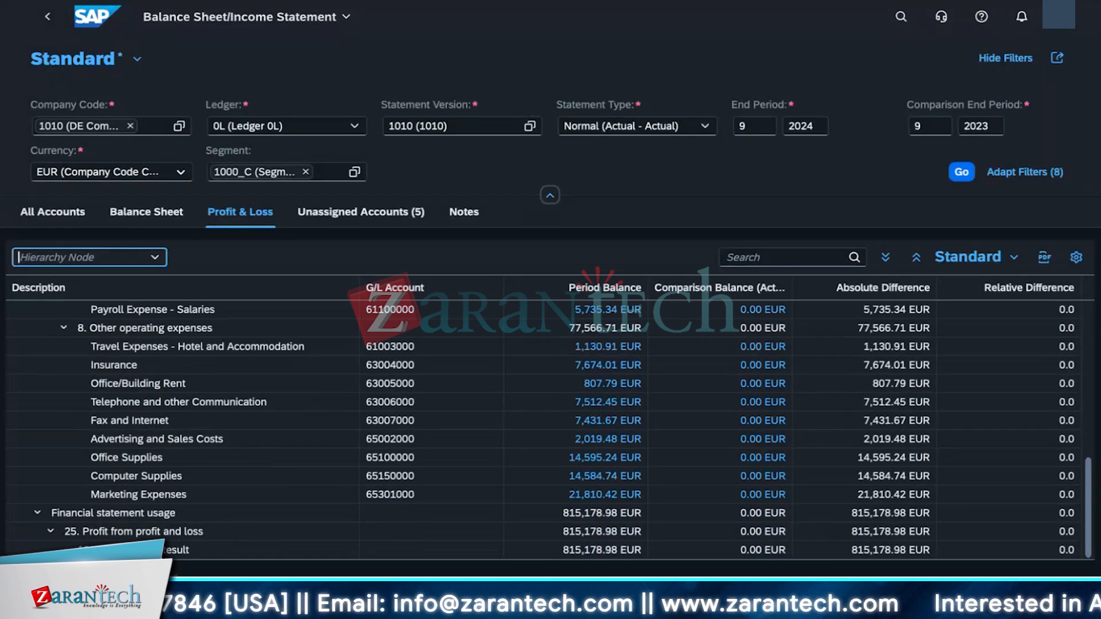
pyautogui.scroll(8, 74, 520)
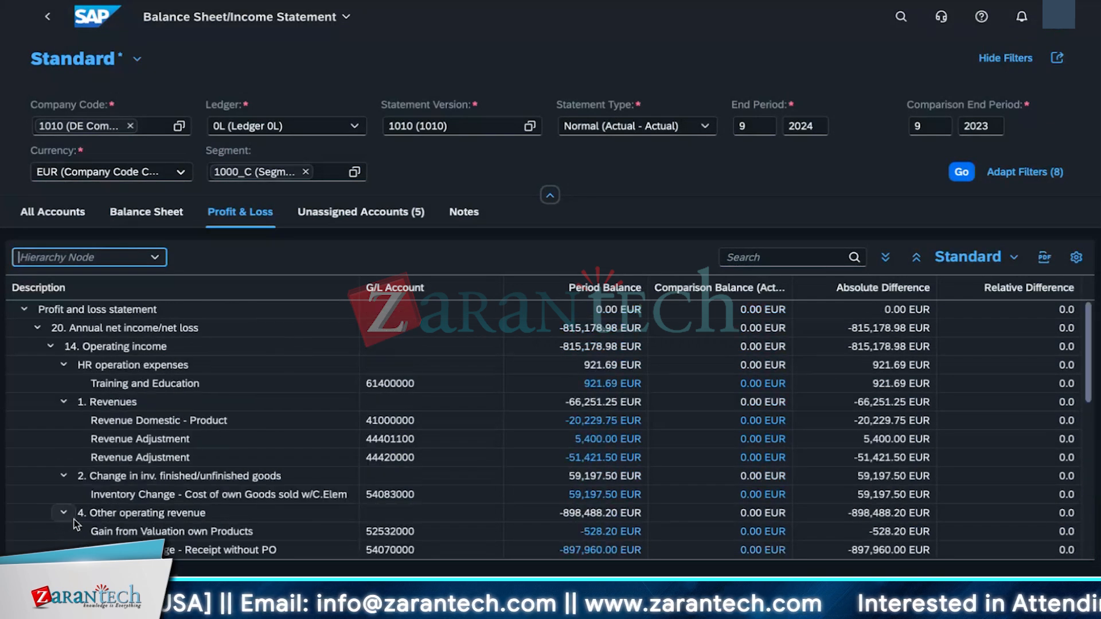
# Step: In the All Accounts view, expand the supplement, unassigned accounts, profit and loss, liabilities and assets nodes
pyautogui.click(52, 212)
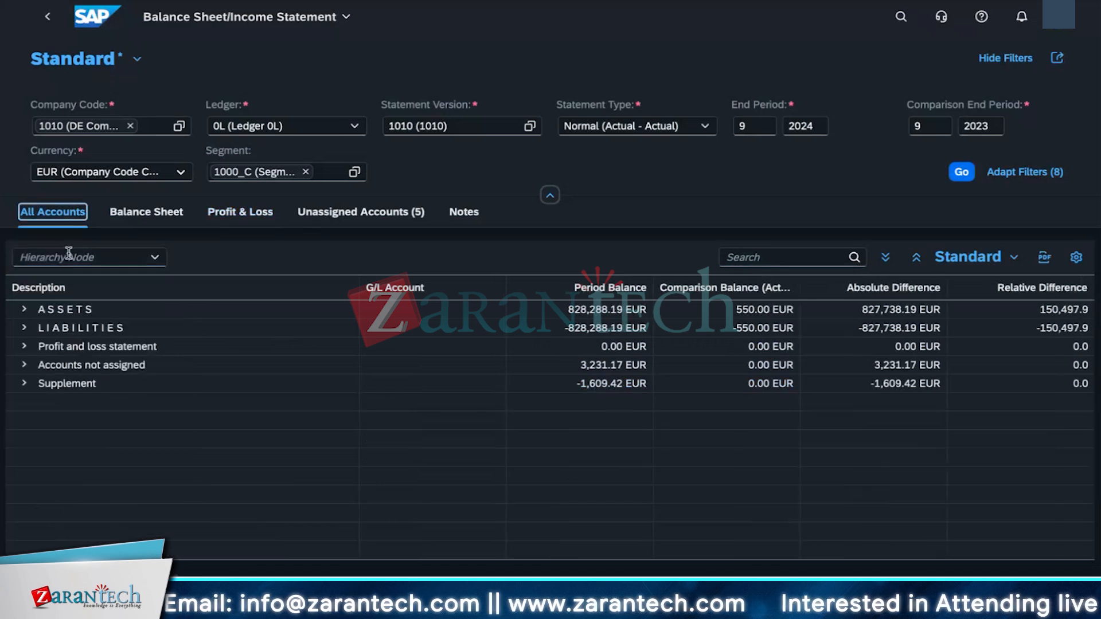
pyautogui.click(25, 384)
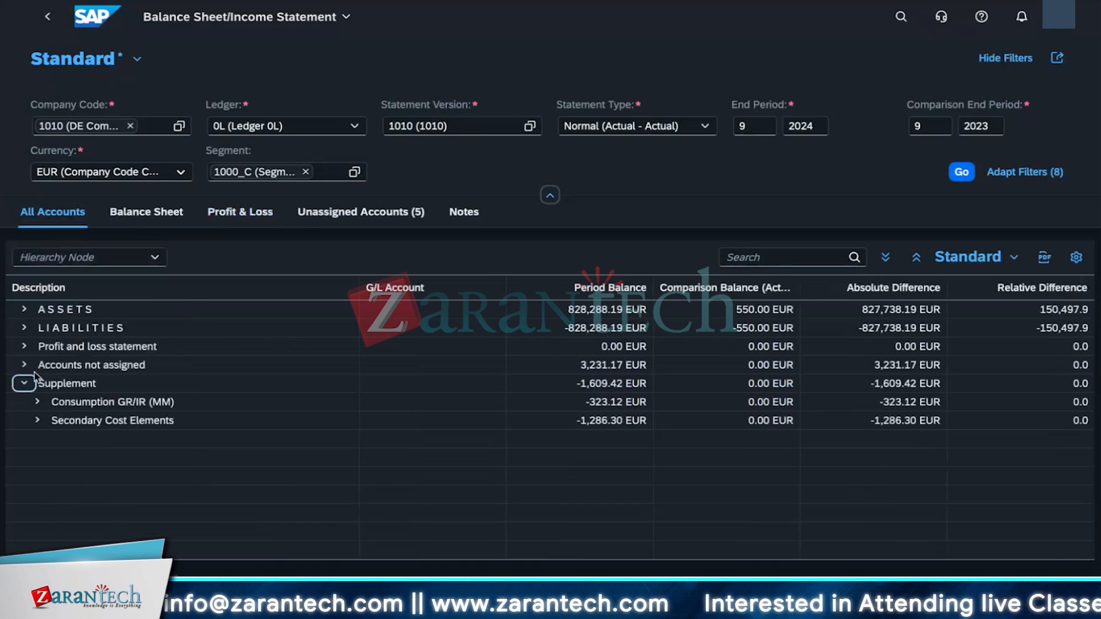
pyautogui.click(24, 364)
pyautogui.click(23, 346)
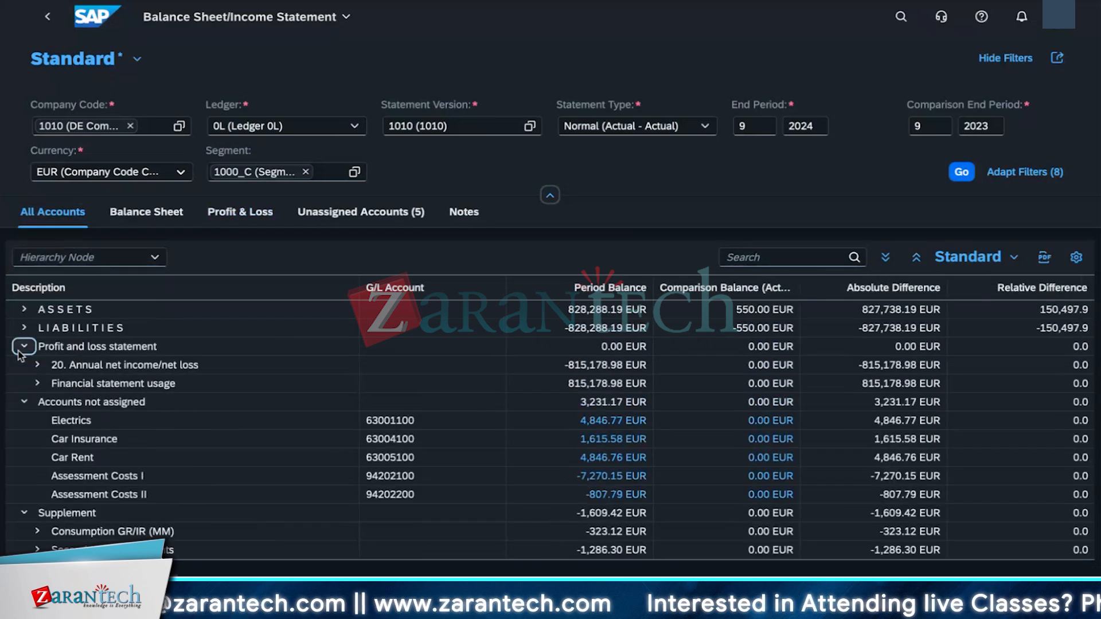
pyautogui.click(36, 382)
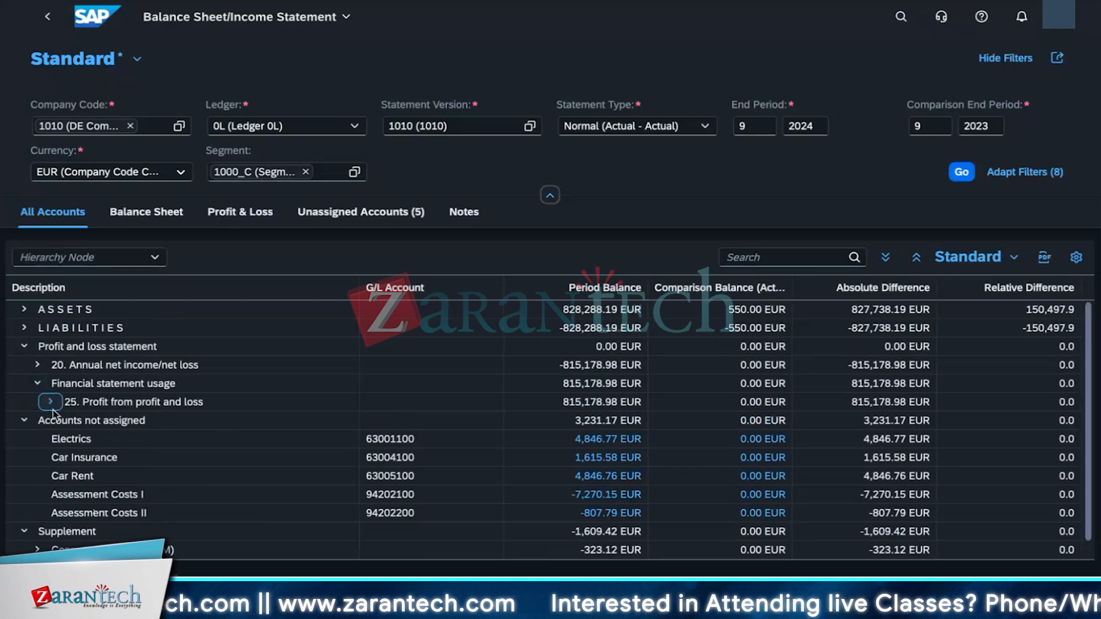
pyautogui.click(51, 401)
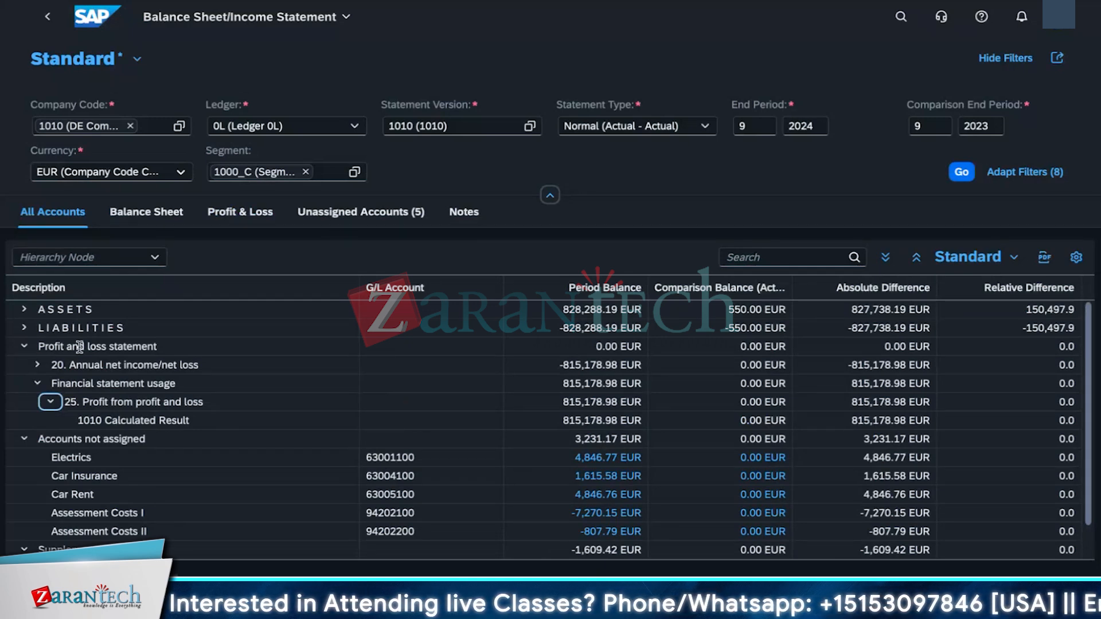
pyautogui.click(24, 328)
pyautogui.click(24, 309)
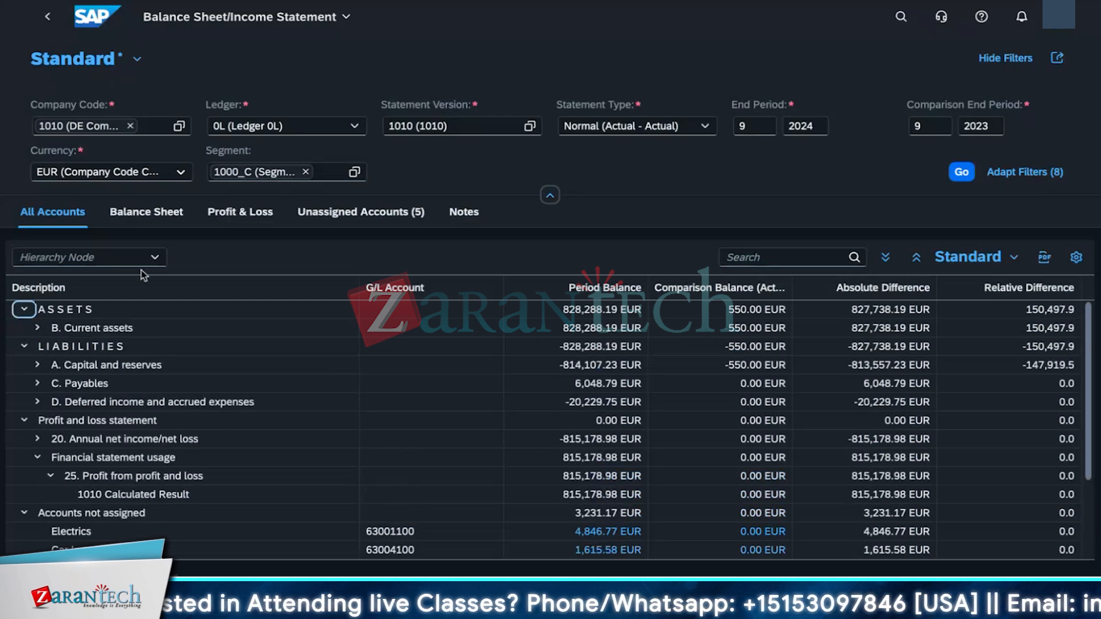
# Step: Switch through the Balance Sheet, Profit & Loss, Unassigned Accounts and Notes views, expanding both Notes nodes
pyautogui.click(146, 212)
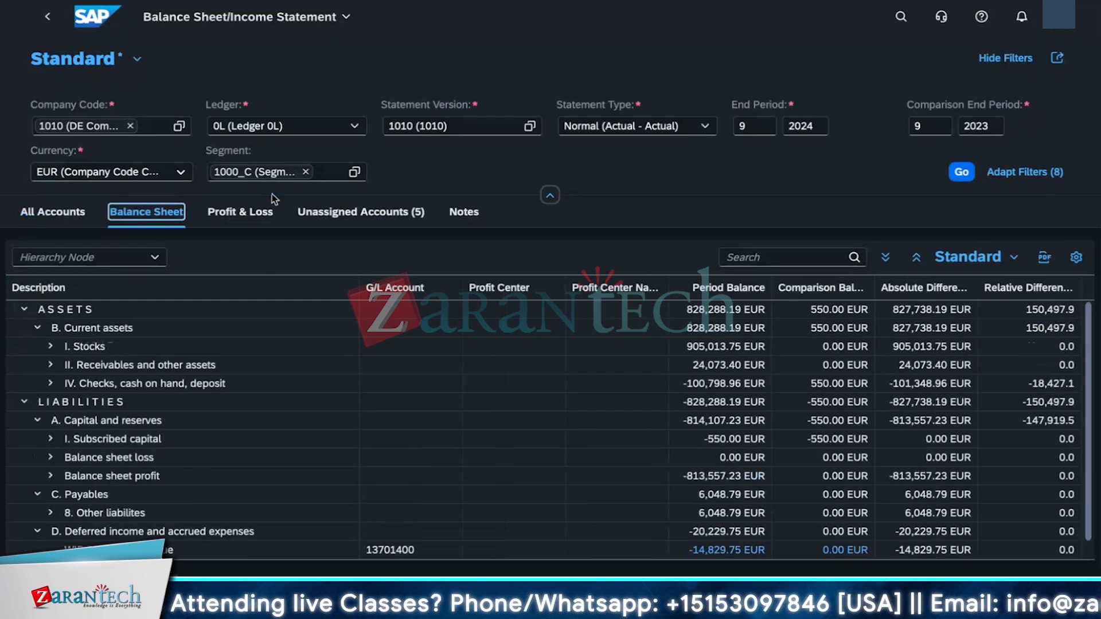
pyautogui.click(261, 212)
pyautogui.click(357, 389)
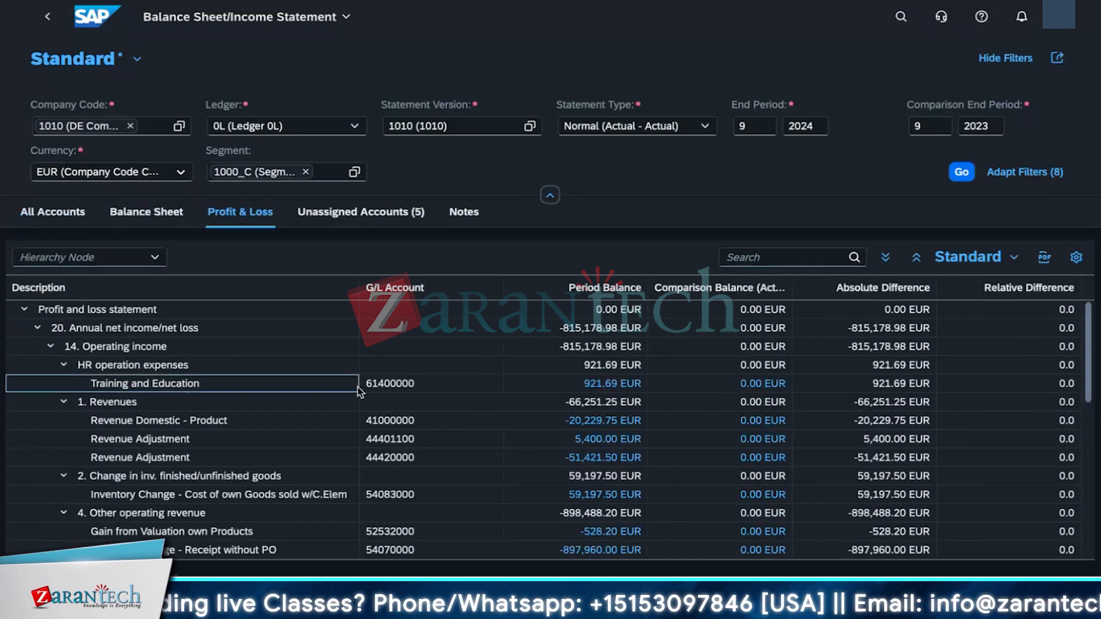
pyautogui.click(361, 390)
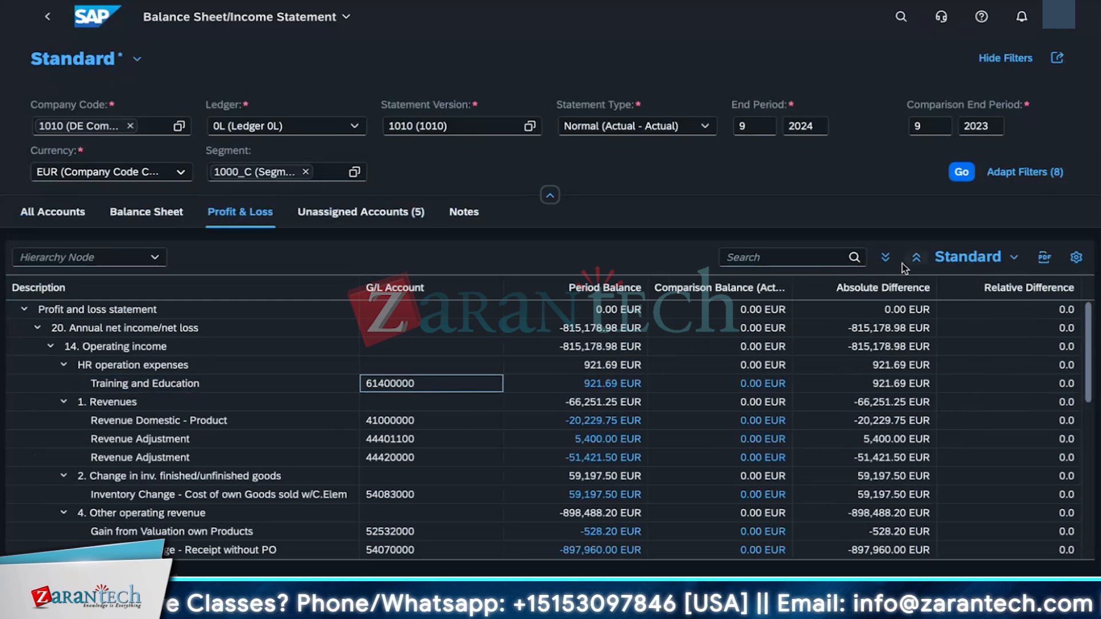
pyautogui.click(348, 221)
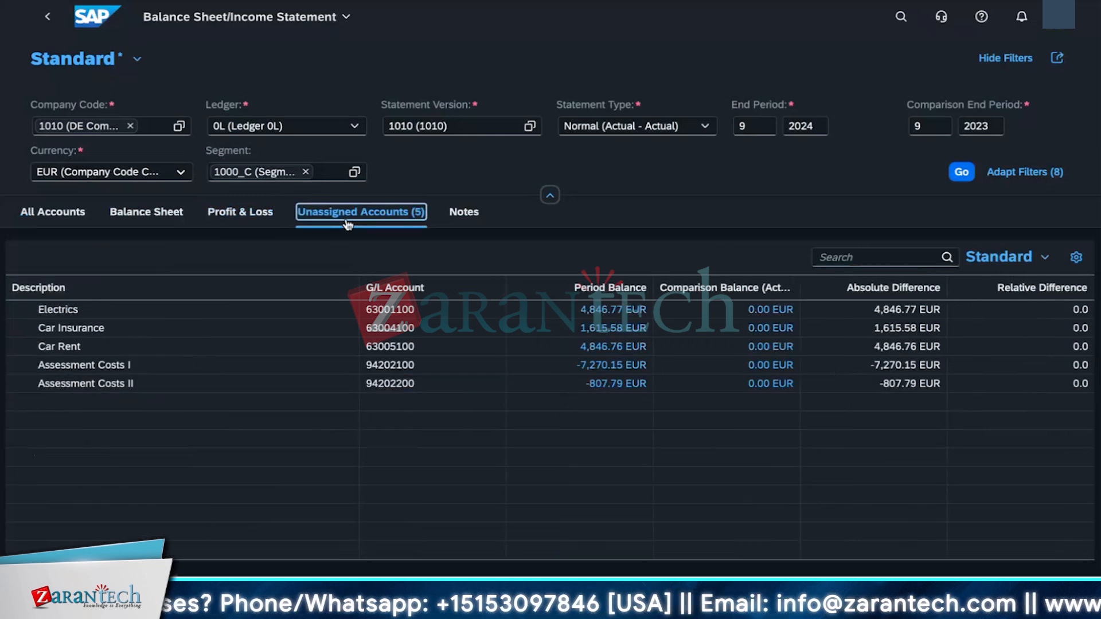
pyautogui.click(464, 212)
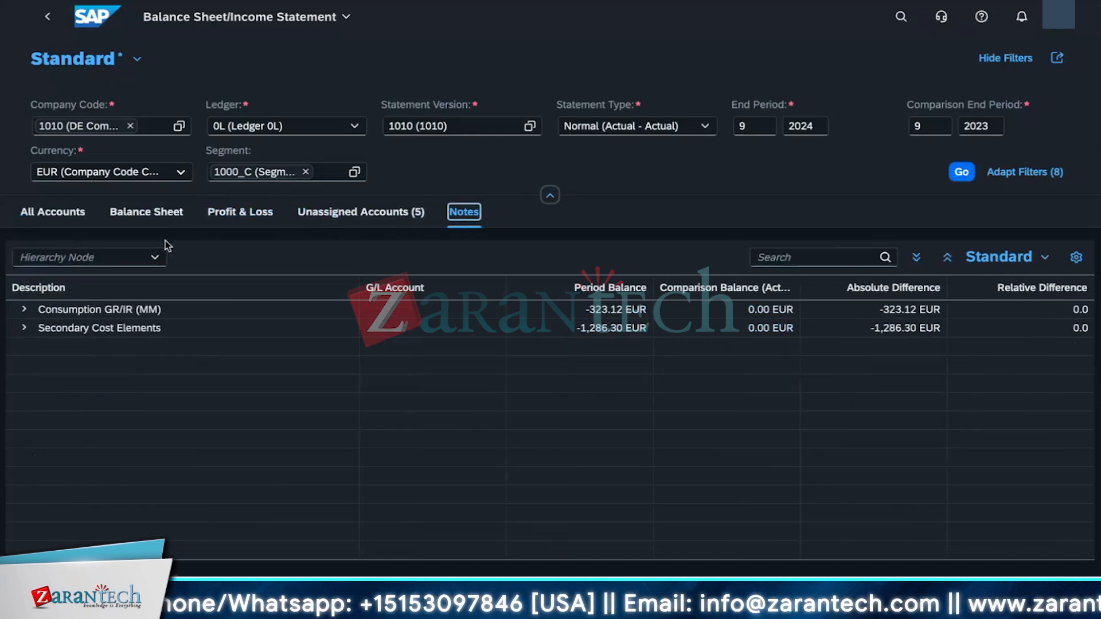
pyautogui.click(24, 328)
pyautogui.click(24, 309)
# Step: Return to the Profit & Loss view and scroll through its expanded expense and revenue accounts
pyautogui.click(244, 210)
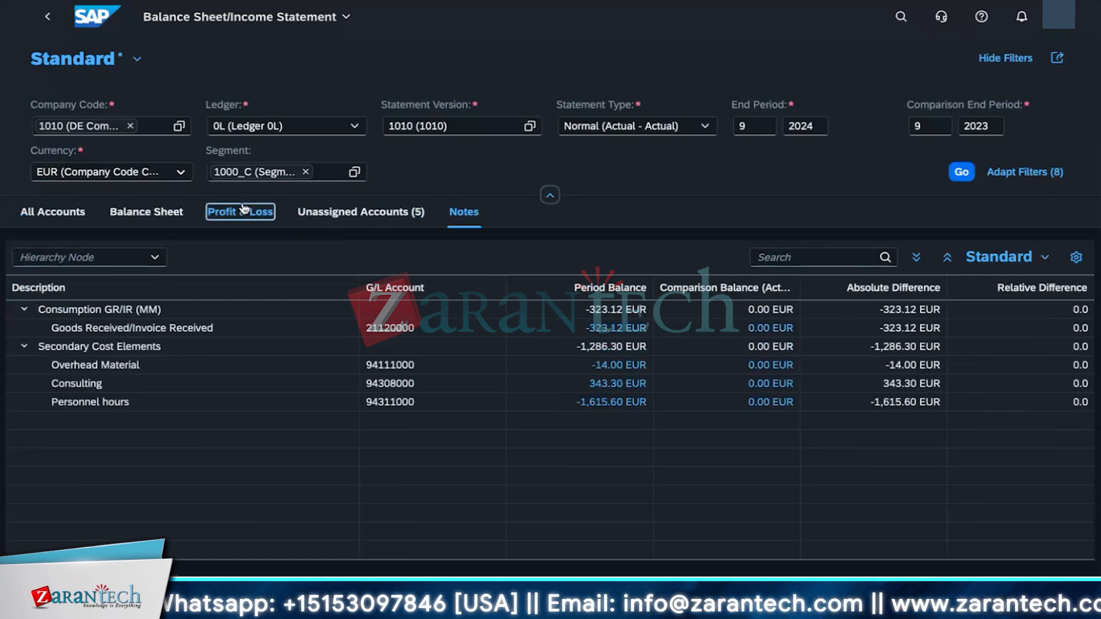
pyautogui.click(246, 389)
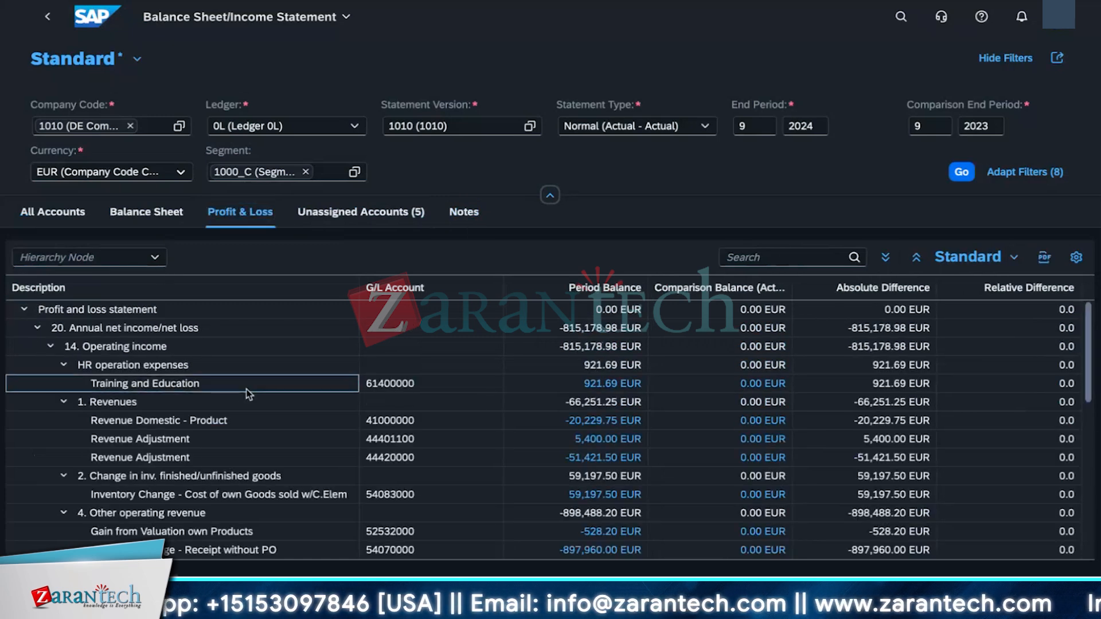
pyautogui.scroll(-3, 215, 526)
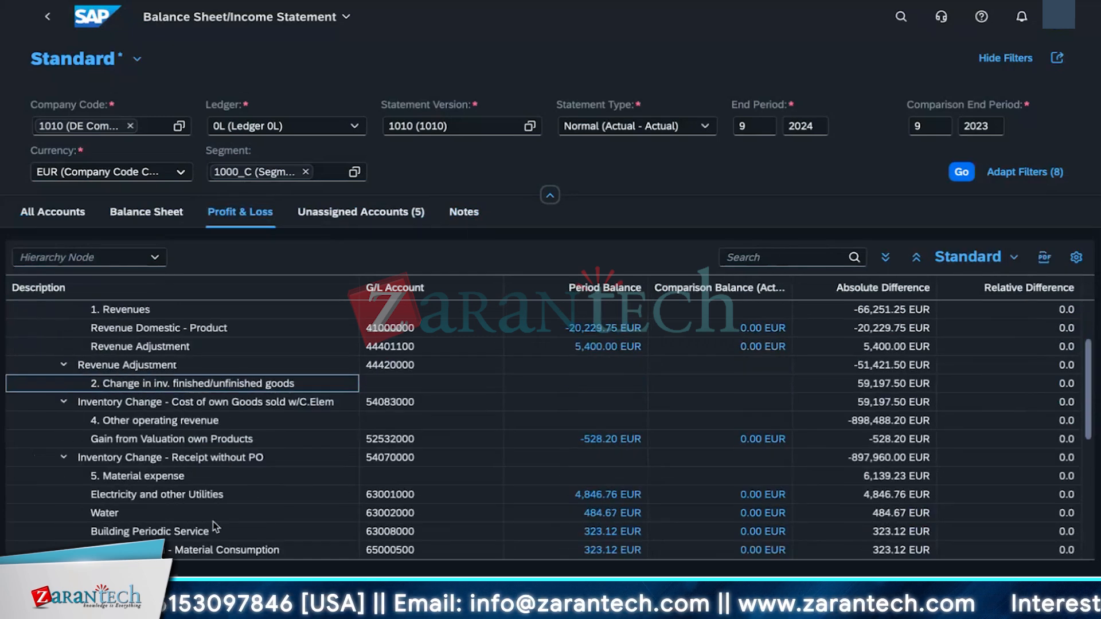
pyautogui.scroll(-3, 215, 526)
pyautogui.scroll(6, 218, 527)
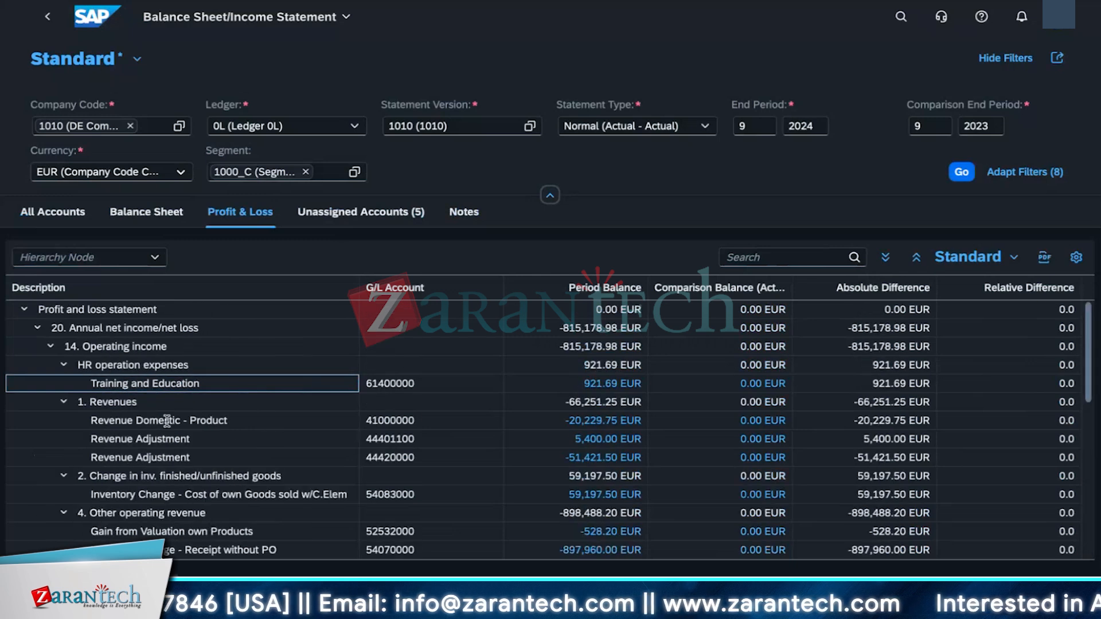
pyautogui.click(147, 365)
pyautogui.moveTo(476, 384); pyautogui.dragTo(91, 383)
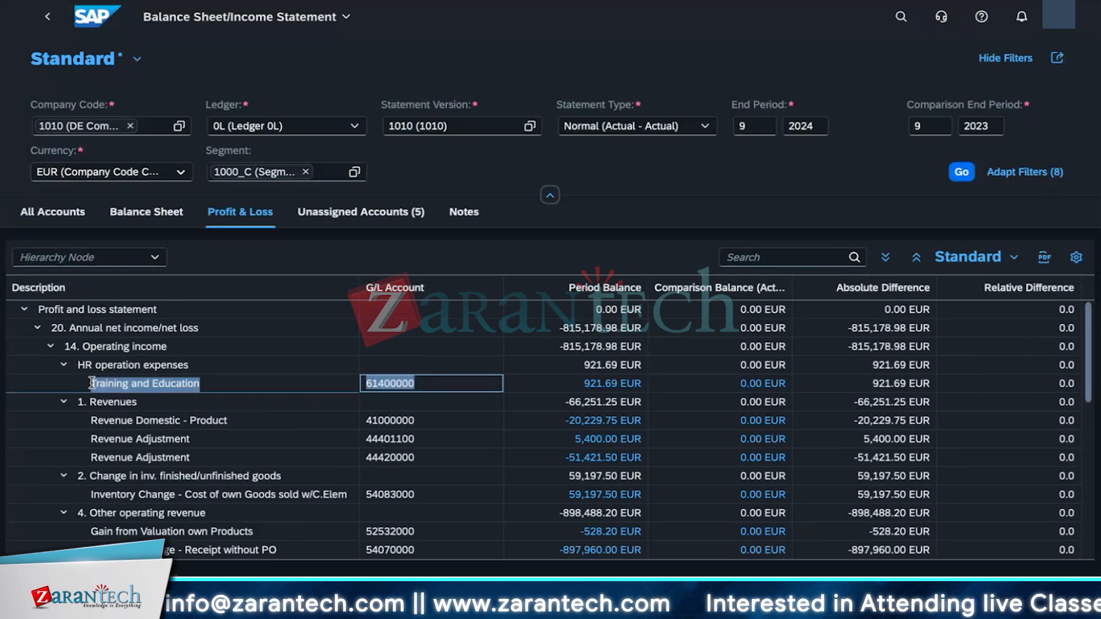
pyautogui.scroll(-2, 91, 383)
pyautogui.scroll(-4, 167, 483)
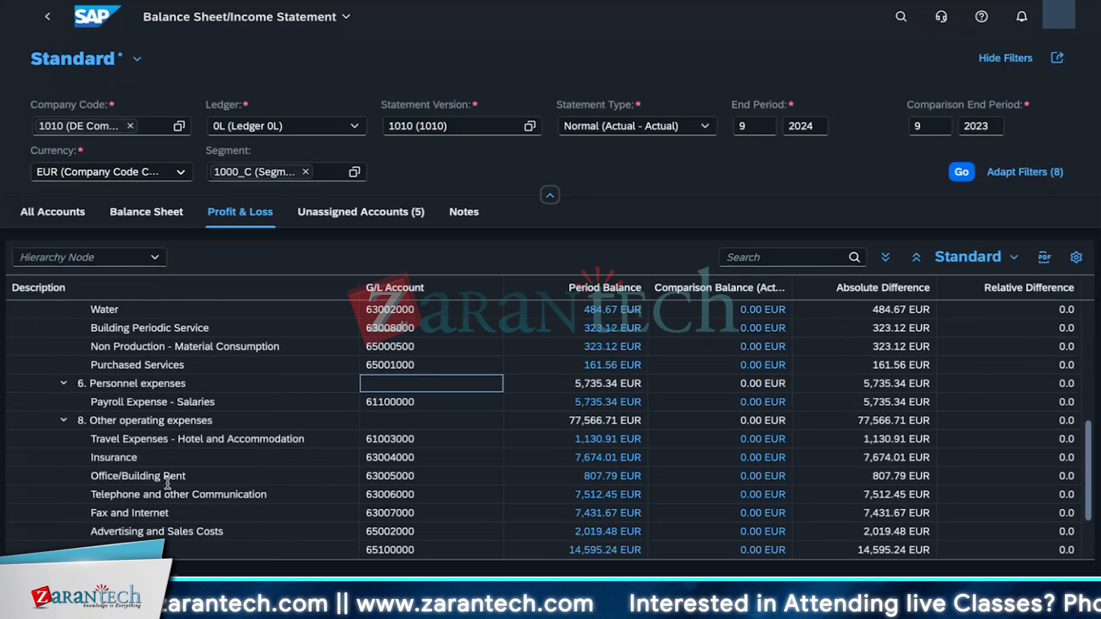
pyautogui.scroll(-2, 168, 483)
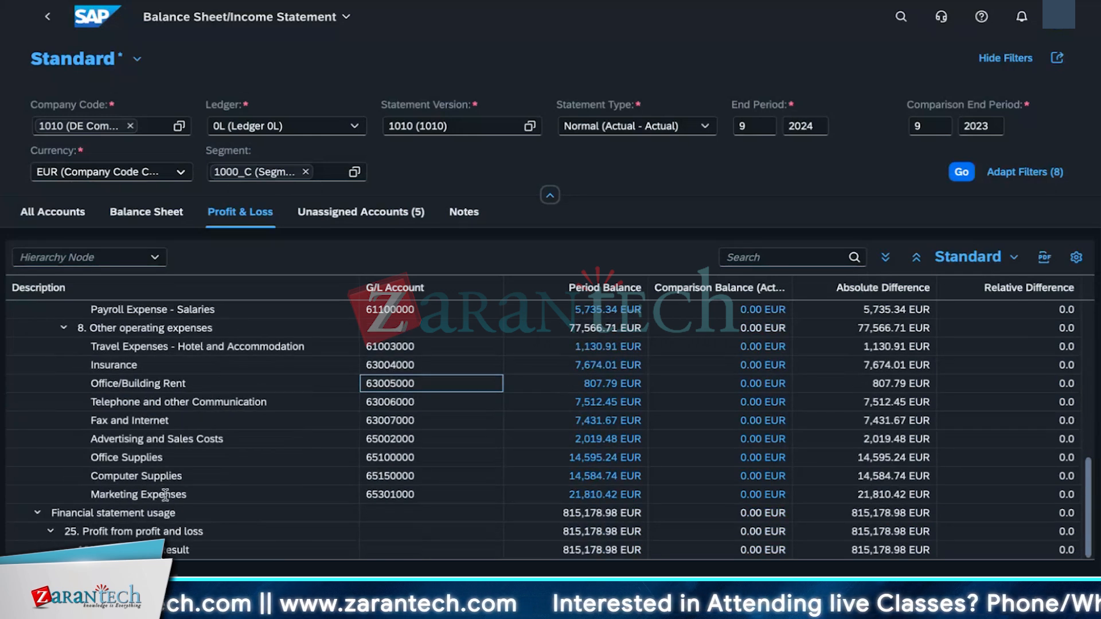
pyautogui.scroll(4, 165, 494)
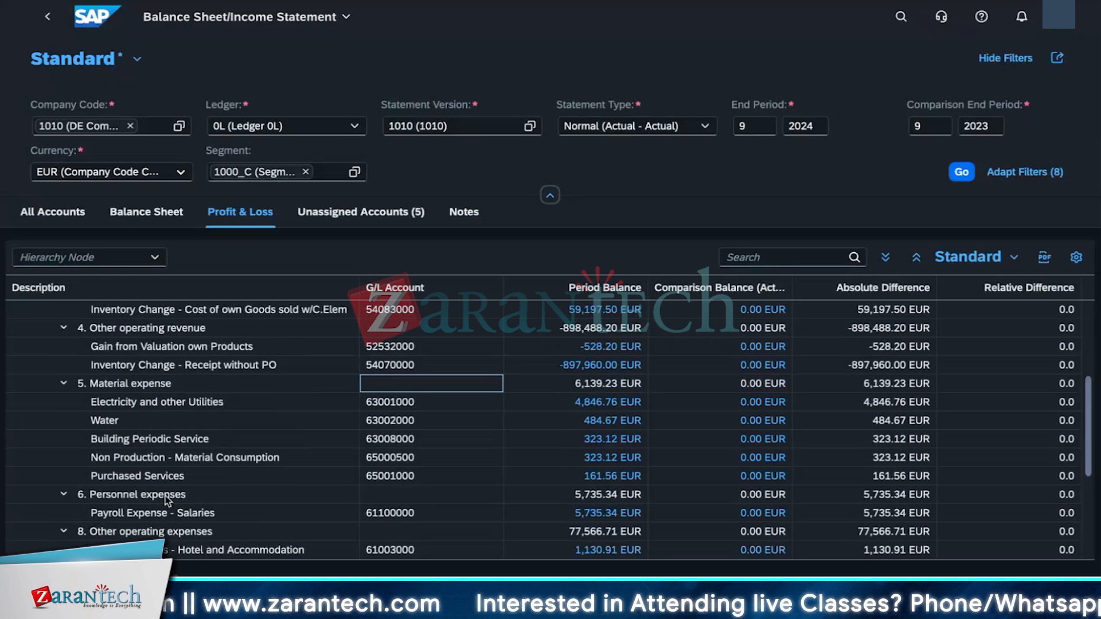
pyautogui.scroll(-4, 165, 495)
pyautogui.scroll(8, 165, 496)
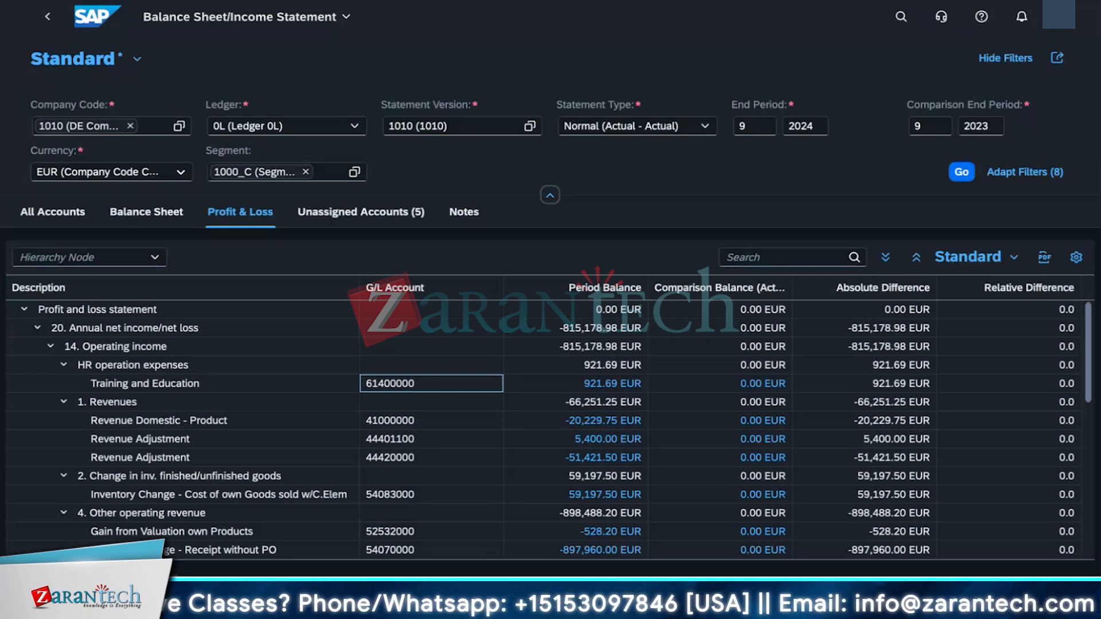
pyautogui.scroll(-7, 294, 501)
pyautogui.scroll(1, 292, 503)
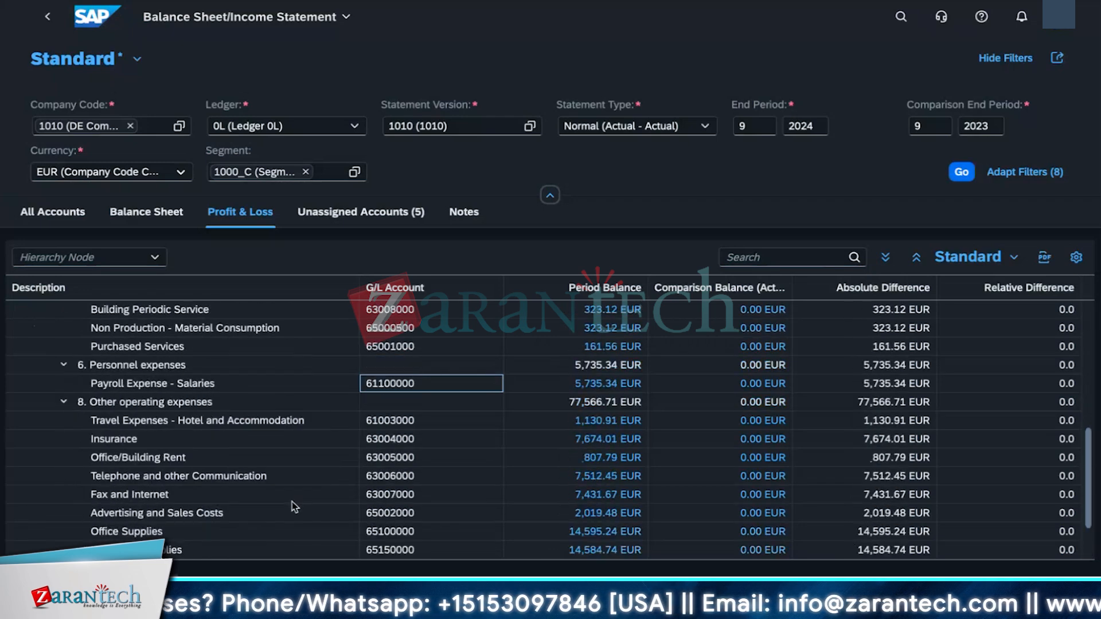
pyautogui.scroll(6, 291, 501)
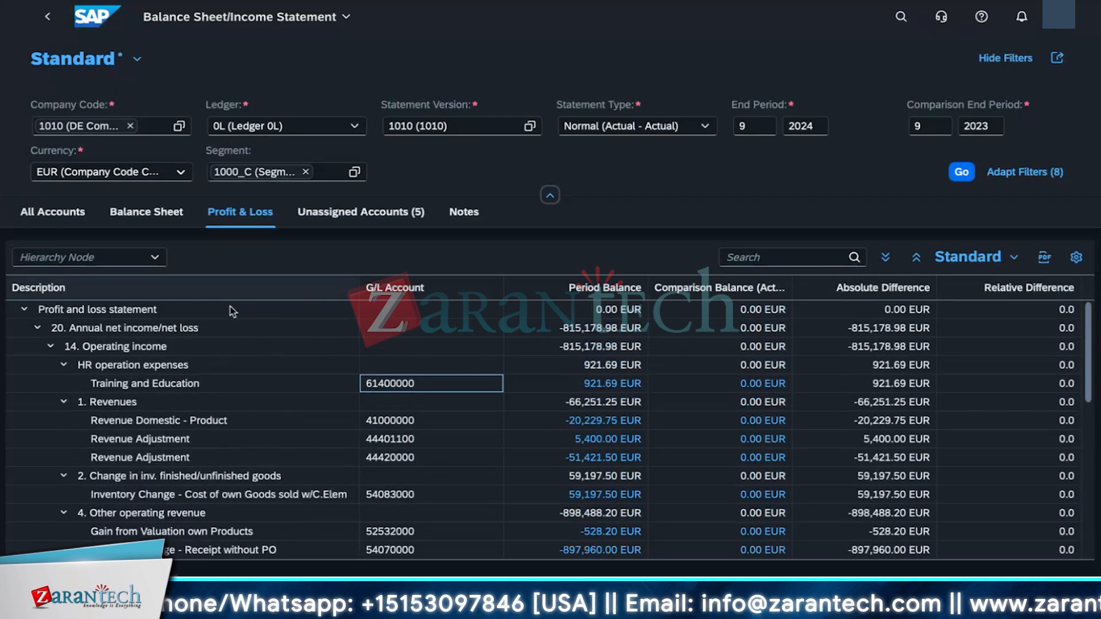
pyautogui.scroll(-8, 180, 501)
# Step: Switch to the Balance Sheet view, then the All Accounts view, and scroll through the hierarchy
pyautogui.click(147, 212)
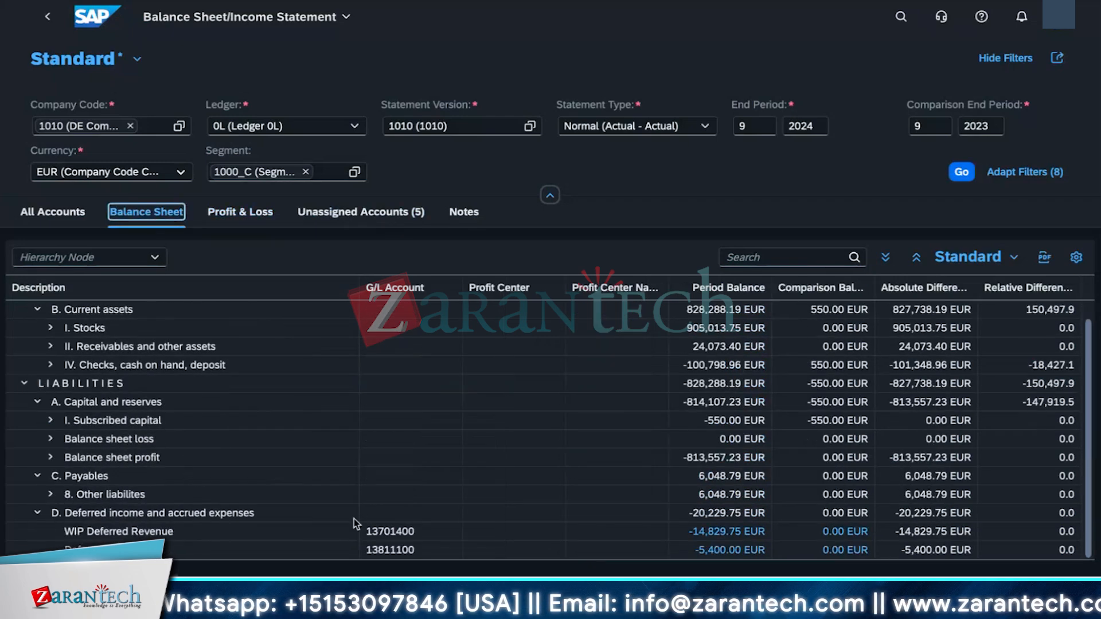
pyautogui.scroll(1, 350, 510)
pyautogui.click(28, 219)
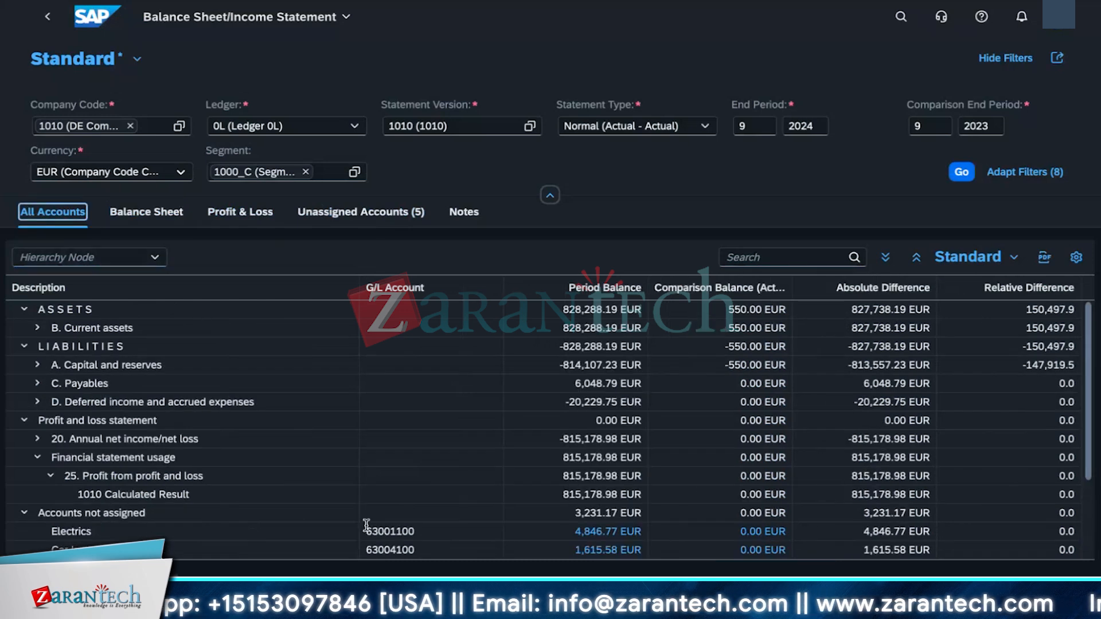
pyautogui.scroll(-2, 366, 525)
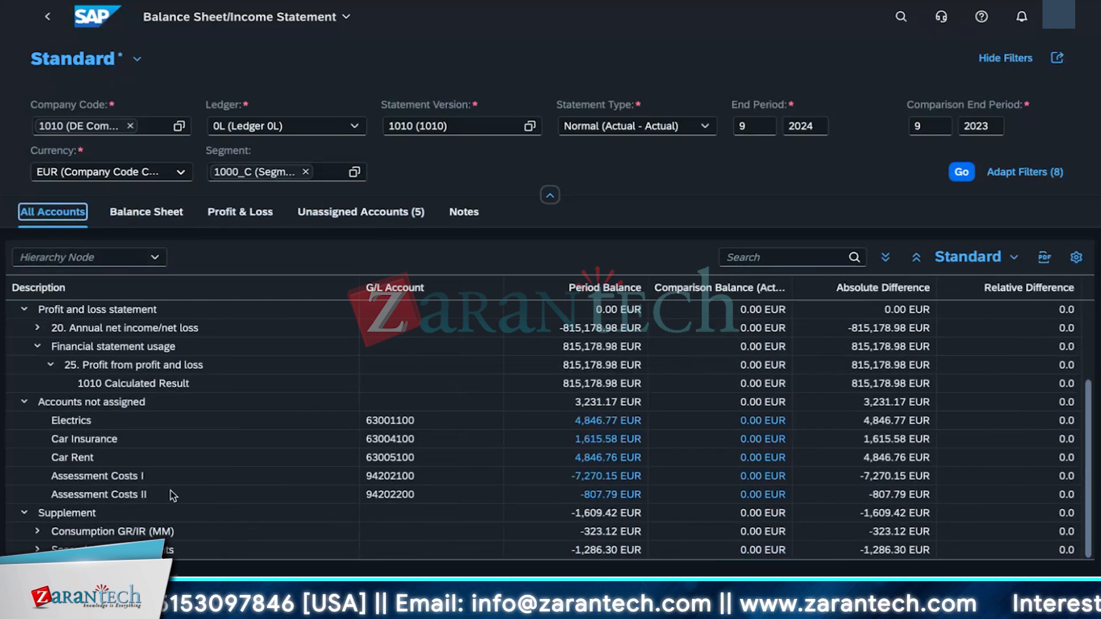
pyautogui.scroll(2, 104, 494)
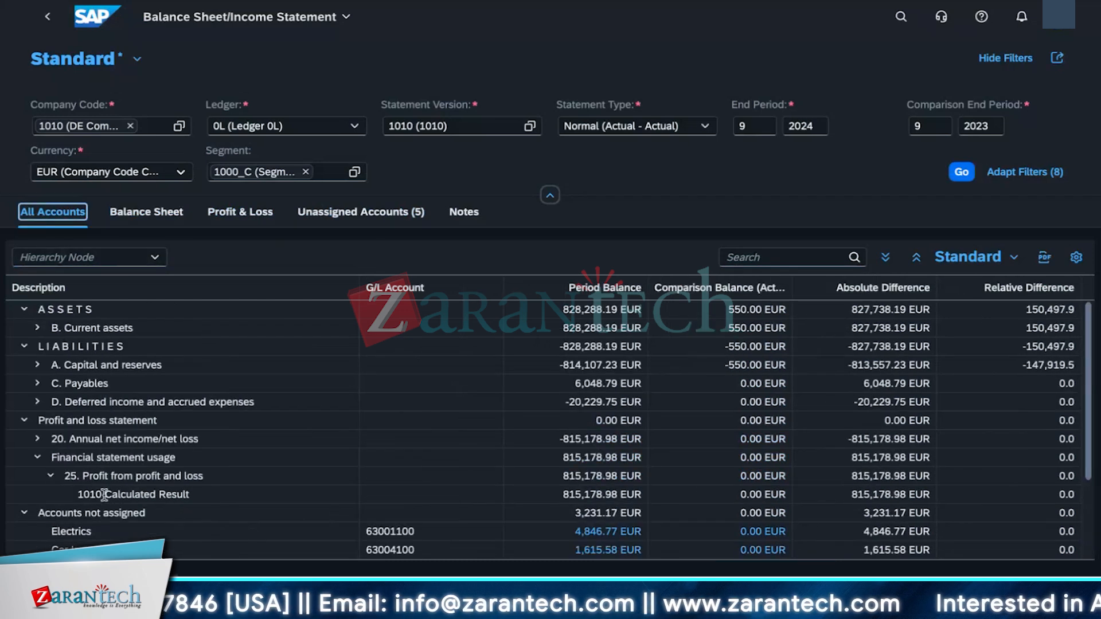
# Step: In All Accounts, expand the payables, other liabilities, current assets, stocks, receivables and cash nodes down to G/L accounts
pyautogui.click(38, 383)
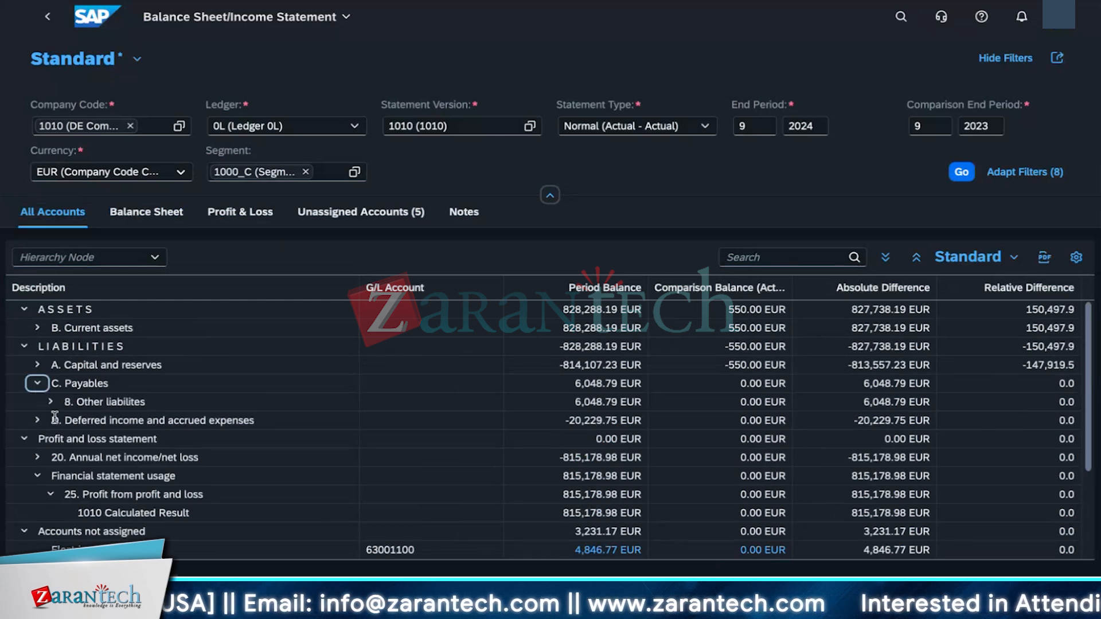
pyautogui.click(50, 401)
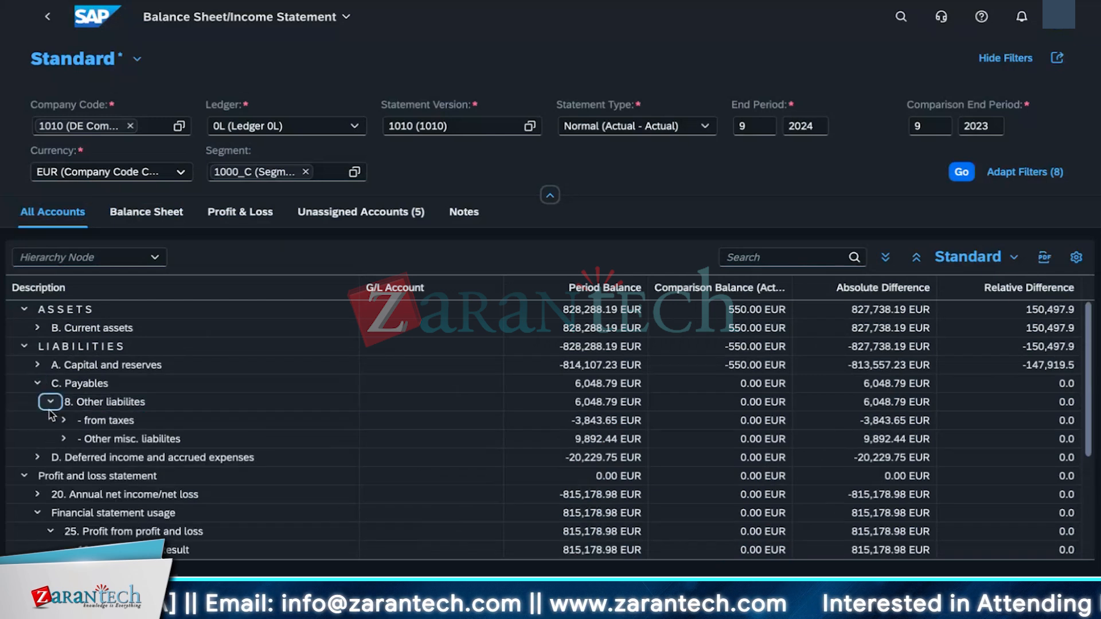
pyautogui.click(34, 327)
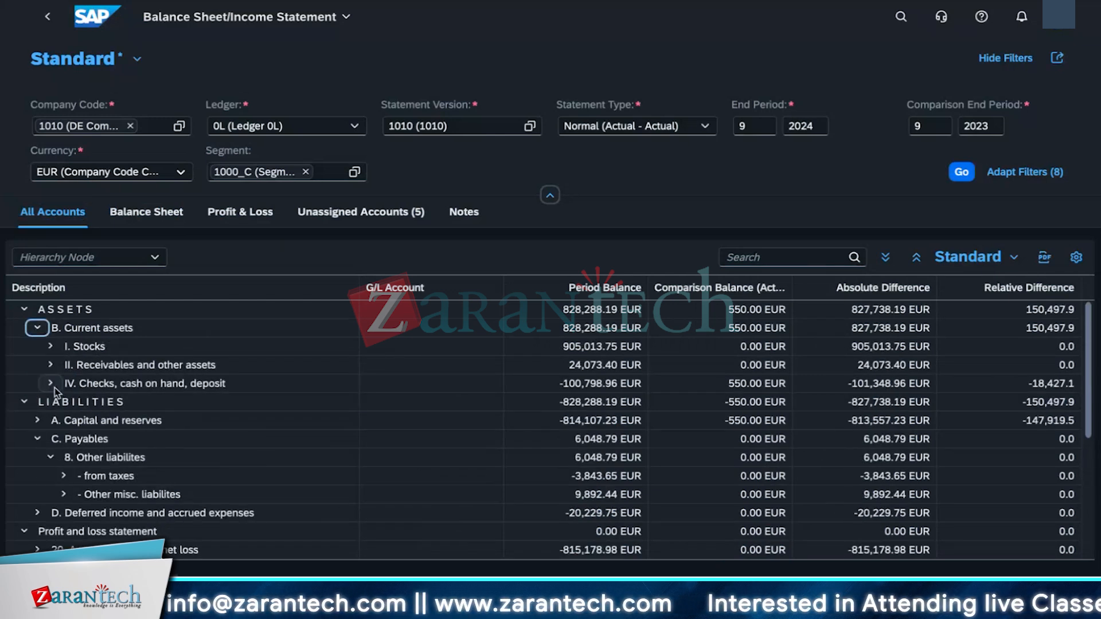
pyautogui.click(51, 383)
pyautogui.click(50, 364)
pyautogui.click(50, 346)
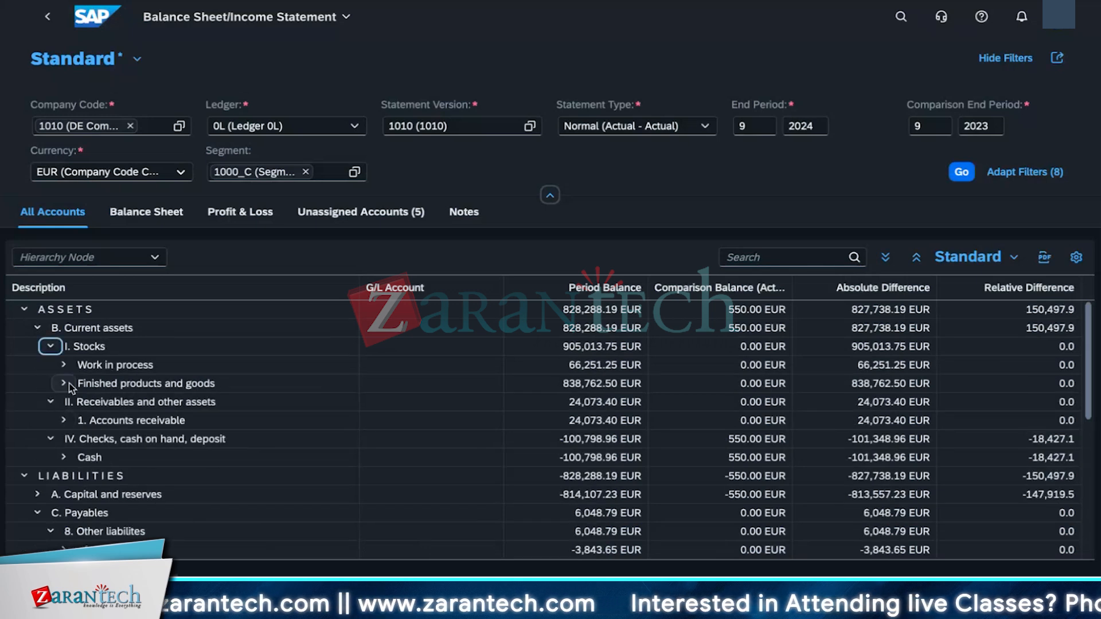
pyautogui.click(64, 383)
pyautogui.click(63, 364)
pyautogui.scroll(-3, 60, 404)
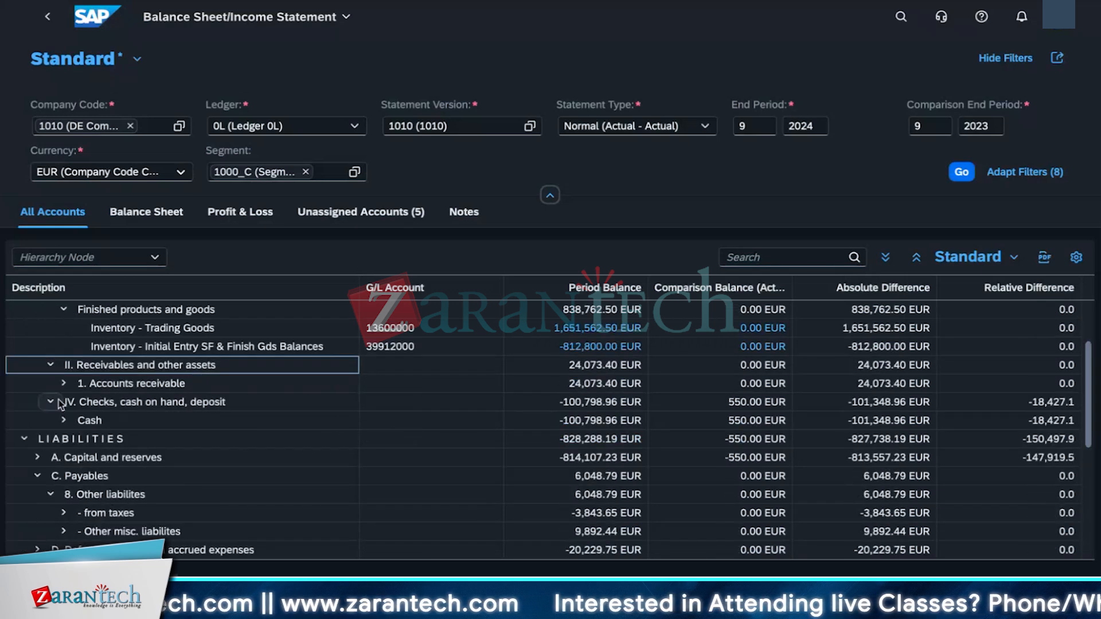
pyautogui.click(63, 383)
pyautogui.click(77, 401)
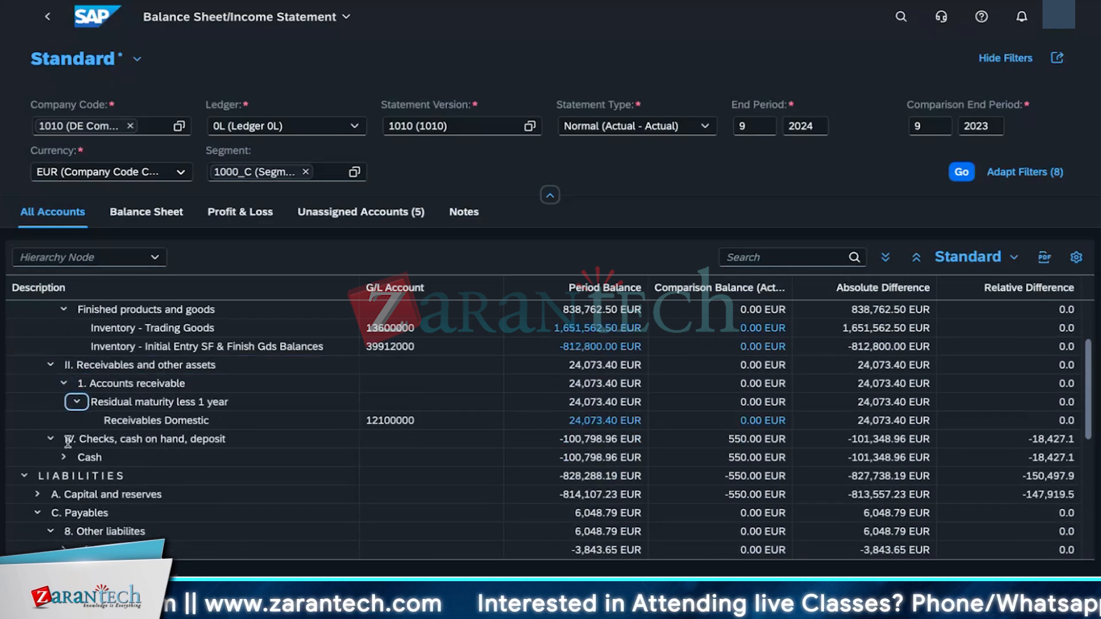
pyautogui.click(63, 457)
pyautogui.scroll(3, 230, 509)
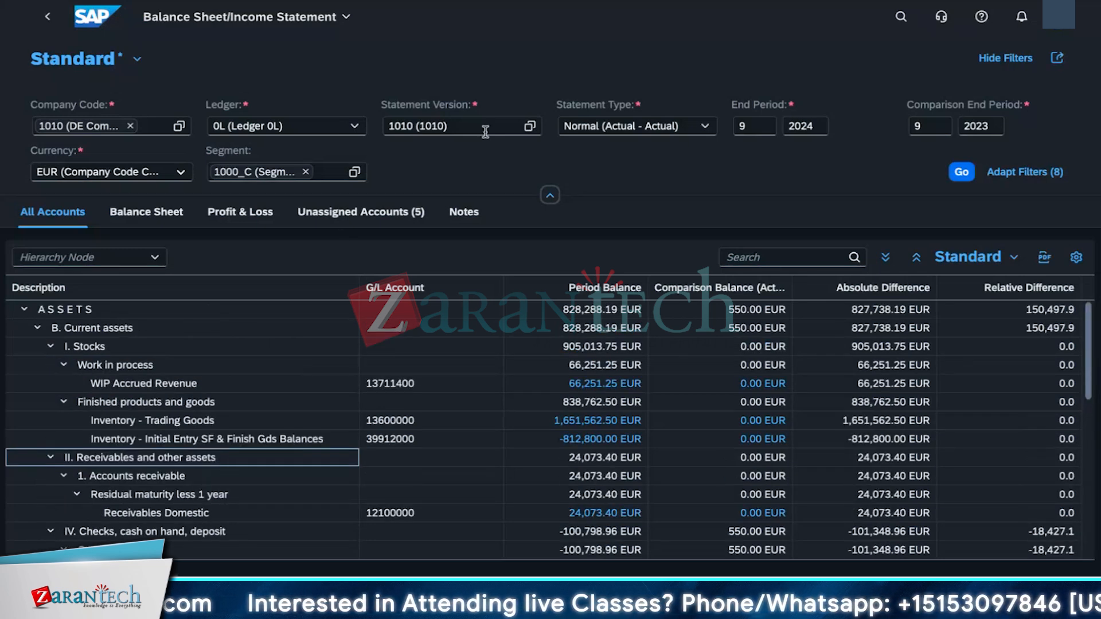
# Step: Set the statement version to F07K (FSV for KAYBO) and run the report
pyautogui.click(529, 126)
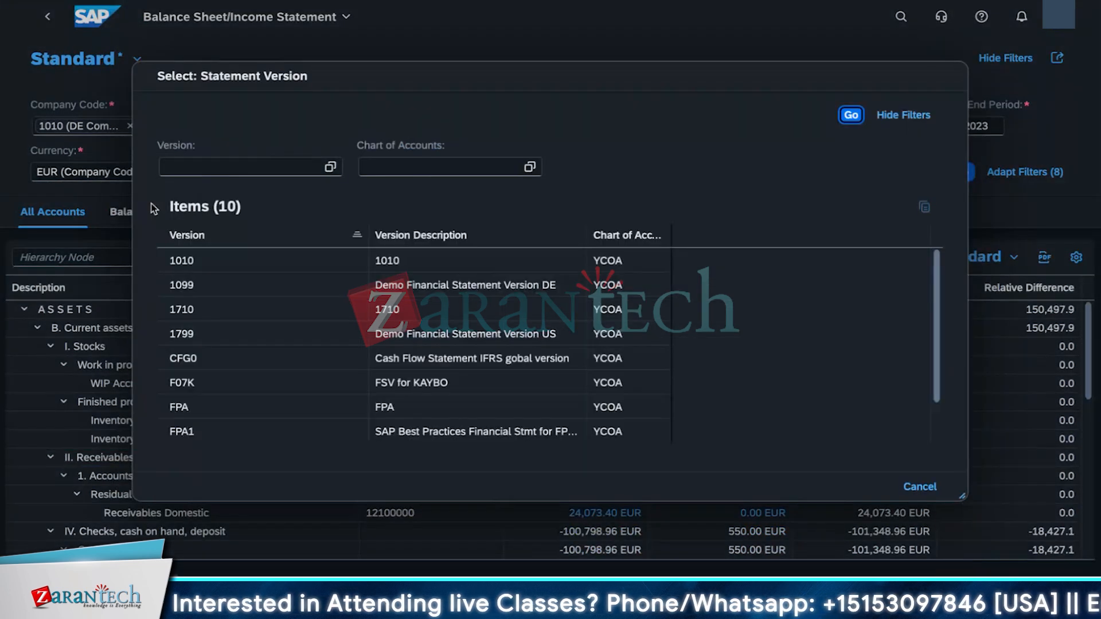
pyautogui.scroll(-2, 274, 400)
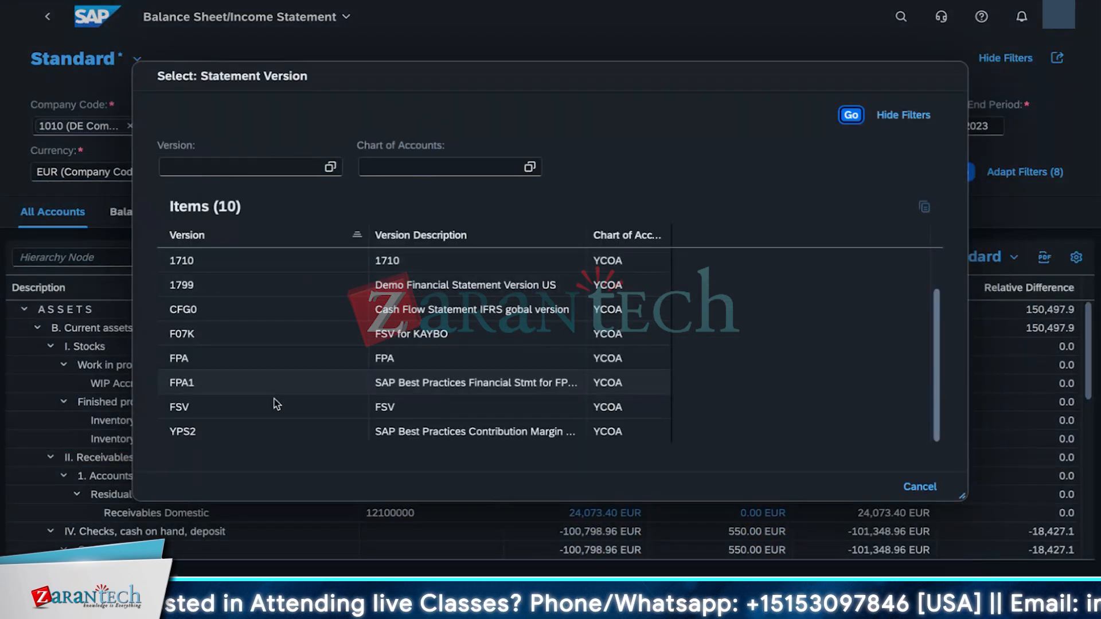
pyautogui.click(231, 338)
pyautogui.moveTo(446, 126); pyautogui.dragTo(380, 128)
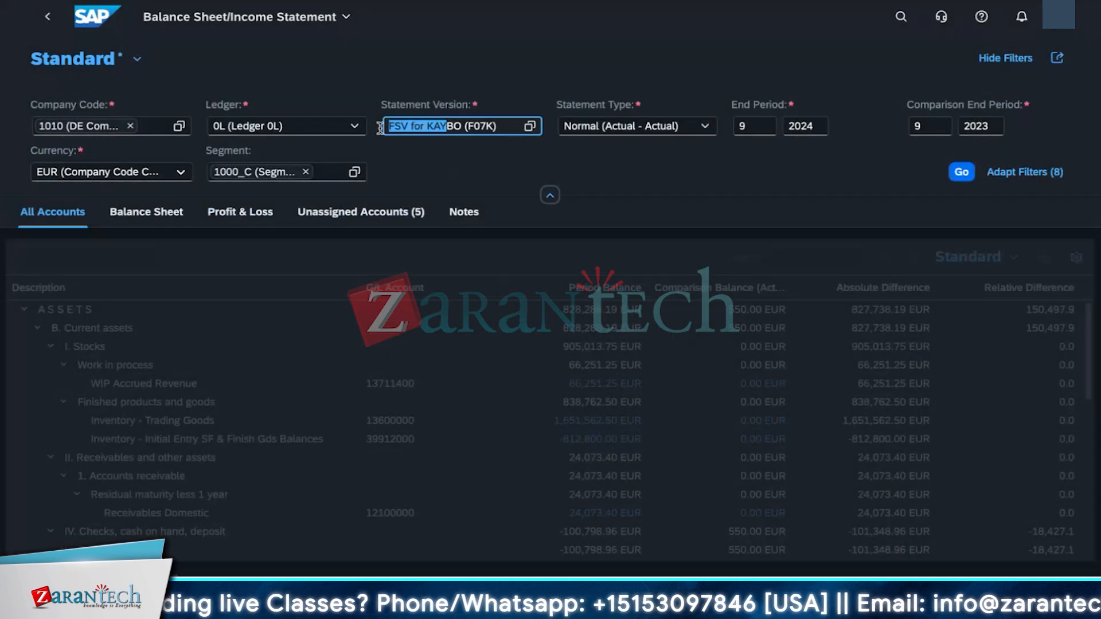
pyautogui.click(503, 123)
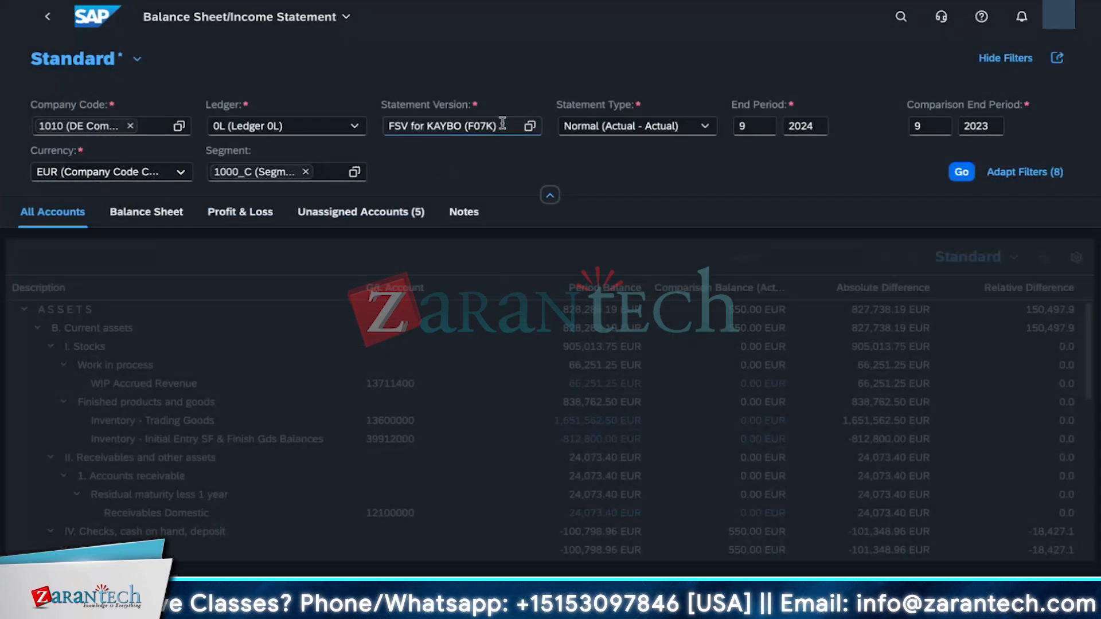
pyautogui.click(961, 172)
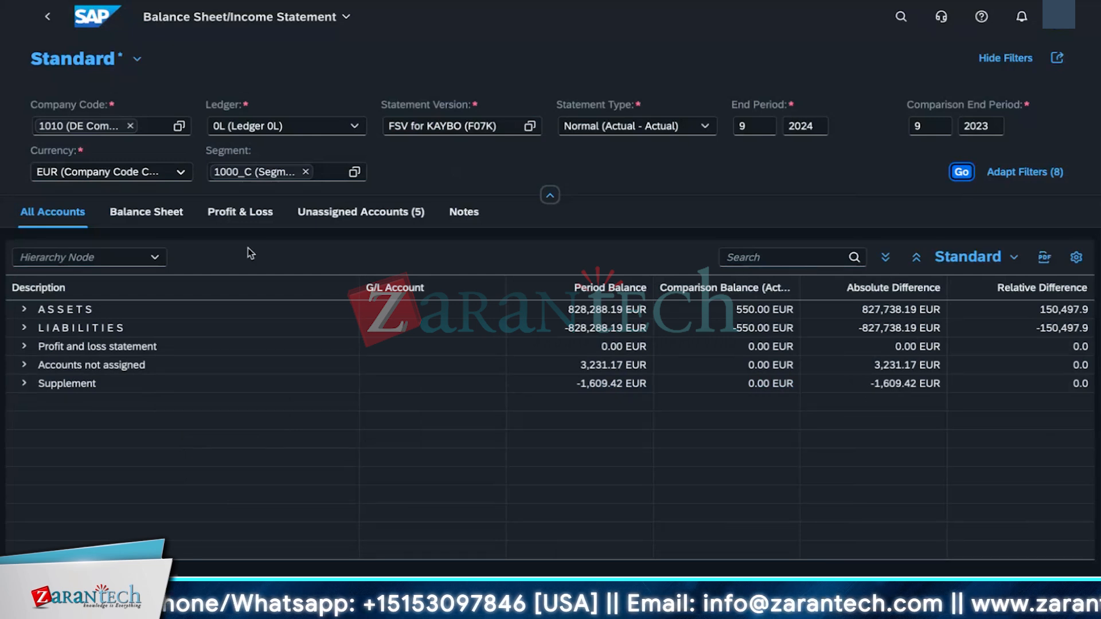
# Step: In the Balance Sheet view, expand the assets, liabilities, current assets, deferred income and payables nodes
pyautogui.click(147, 211)
pyautogui.click(21, 313)
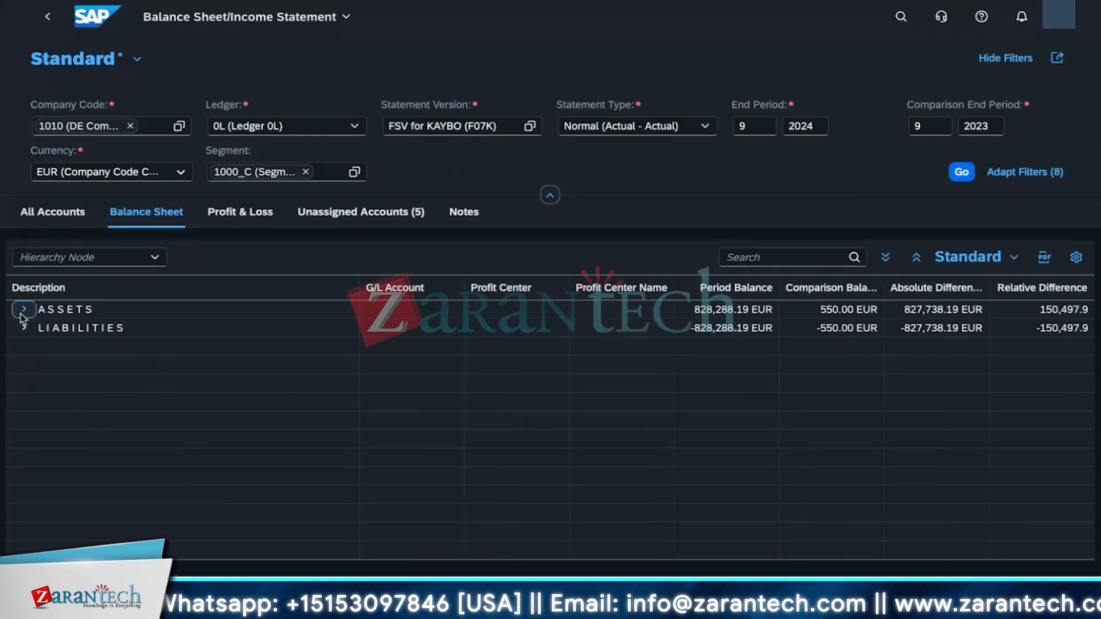
pyautogui.click(23, 348)
pyautogui.click(36, 329)
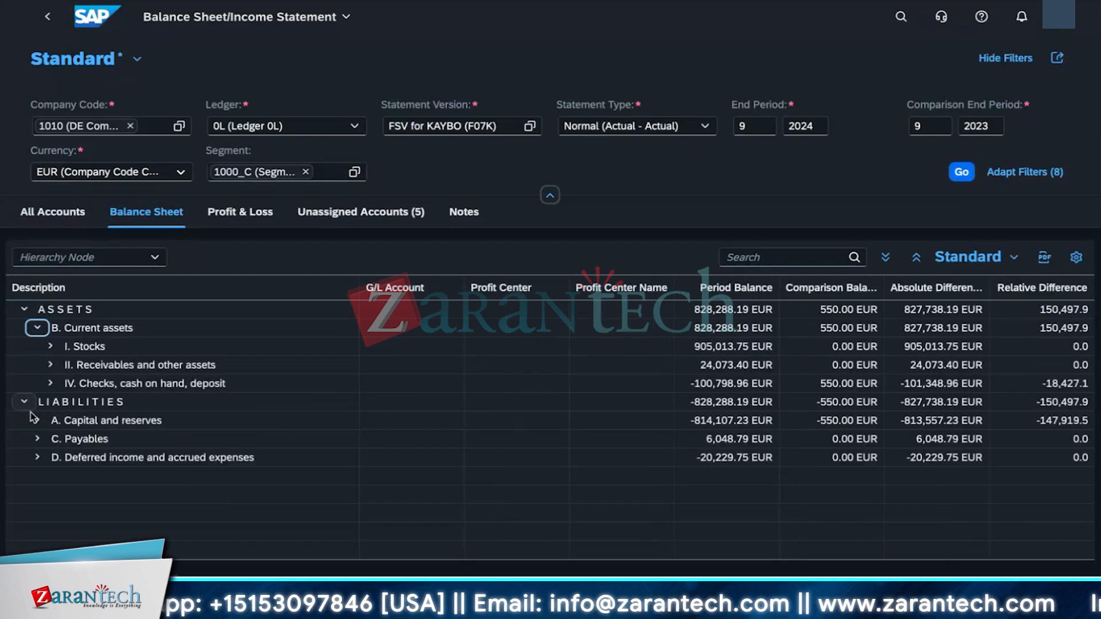
pyautogui.click(37, 458)
pyautogui.click(37, 439)
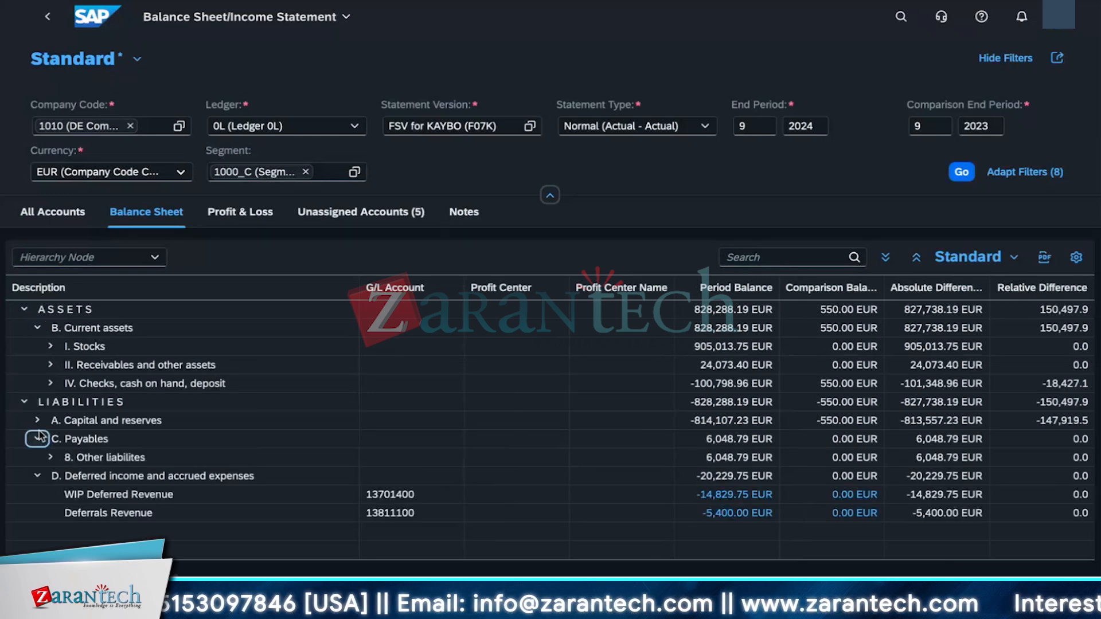
# Step: In the Balance Sheet view, expand the capital and reserves, subscribed capital, balance sheet loss and profit, other liabilities and cash nodes
pyautogui.click(38, 420)
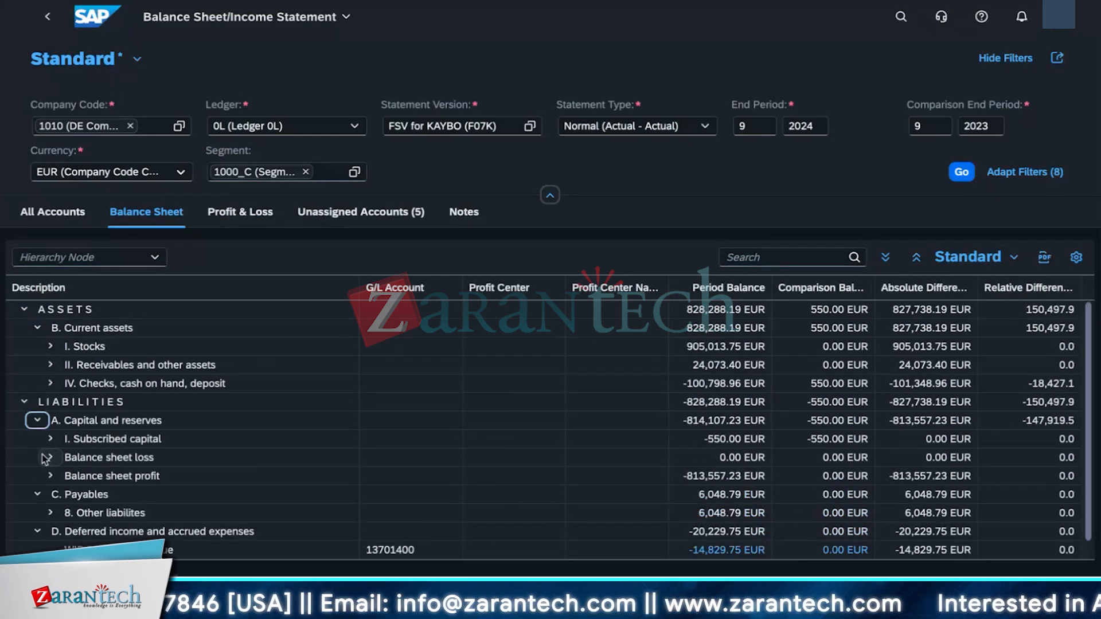
pyautogui.click(50, 476)
pyautogui.click(50, 458)
pyautogui.click(49, 439)
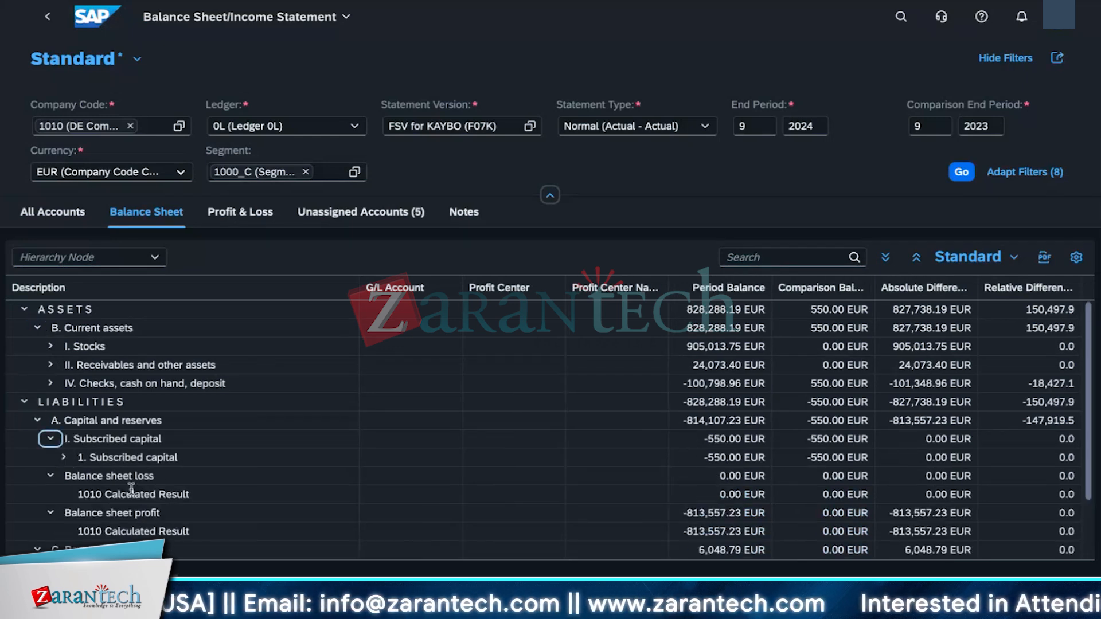
pyautogui.scroll(-2, 132, 488)
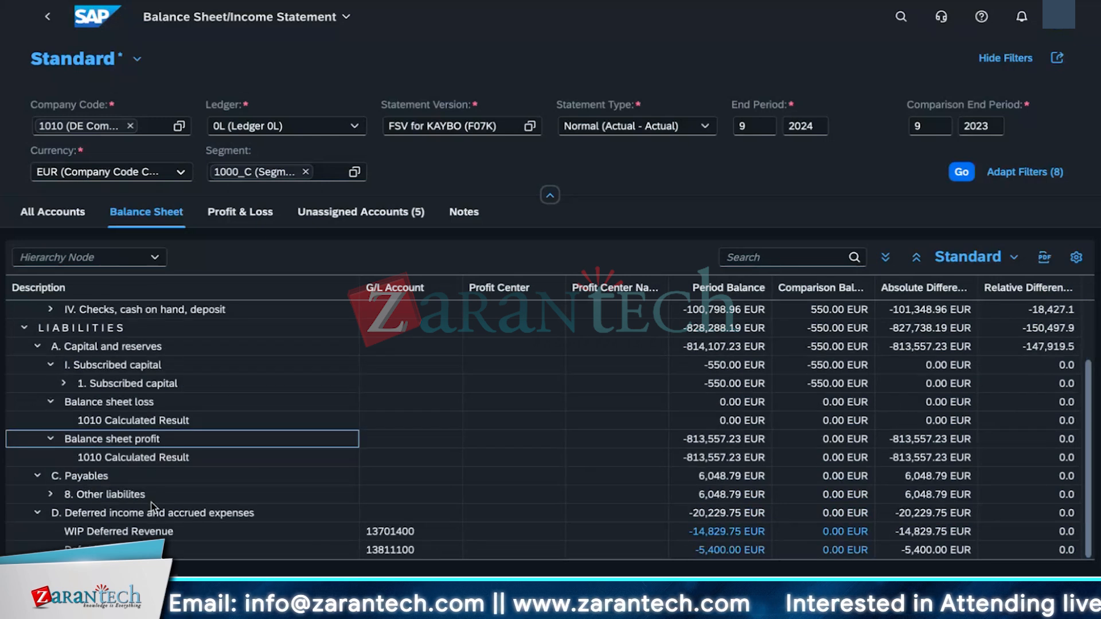
pyautogui.click(50, 494)
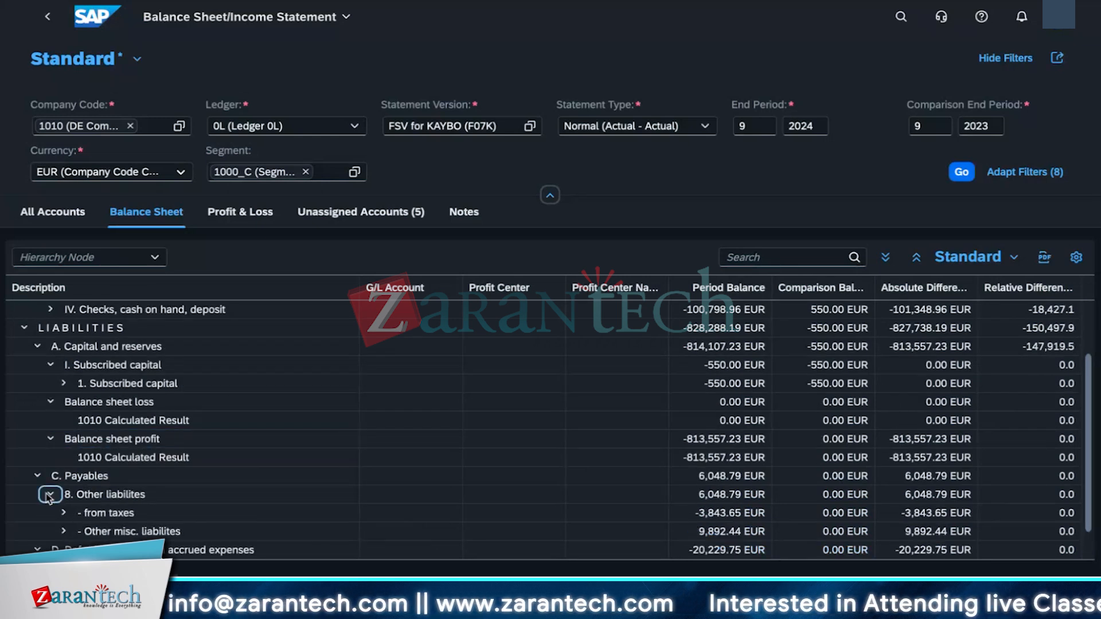
pyautogui.scroll(2, 64, 375)
pyautogui.click(50, 383)
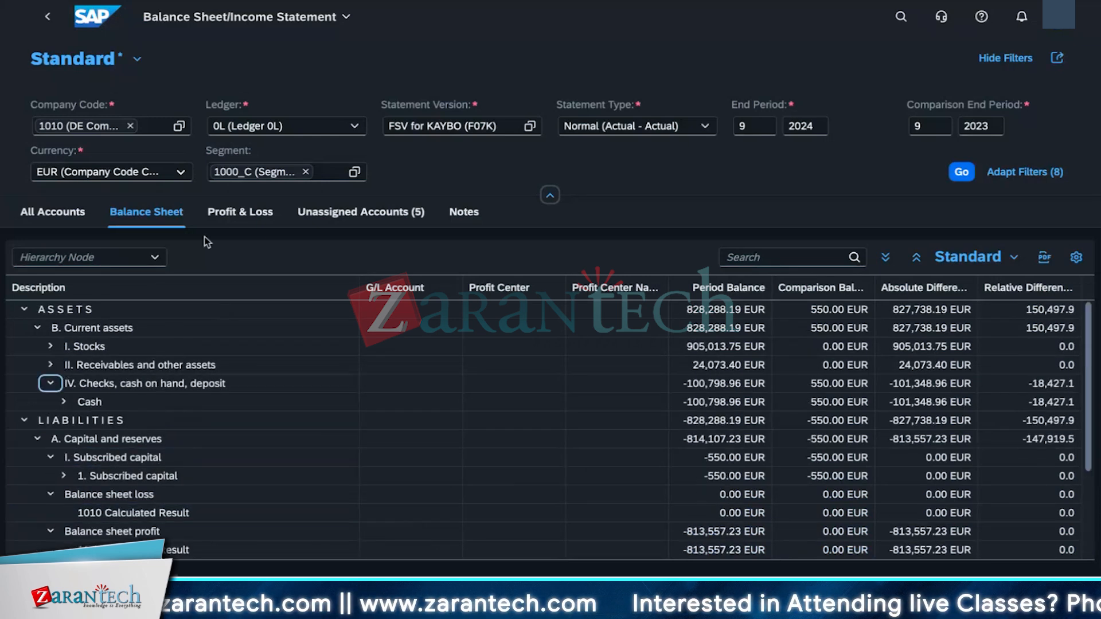
# Step: Switch to the Profit & Loss view and expand the net income, operating income, financial statement usage and profit nodes
pyautogui.click(227, 213)
pyautogui.click(23, 309)
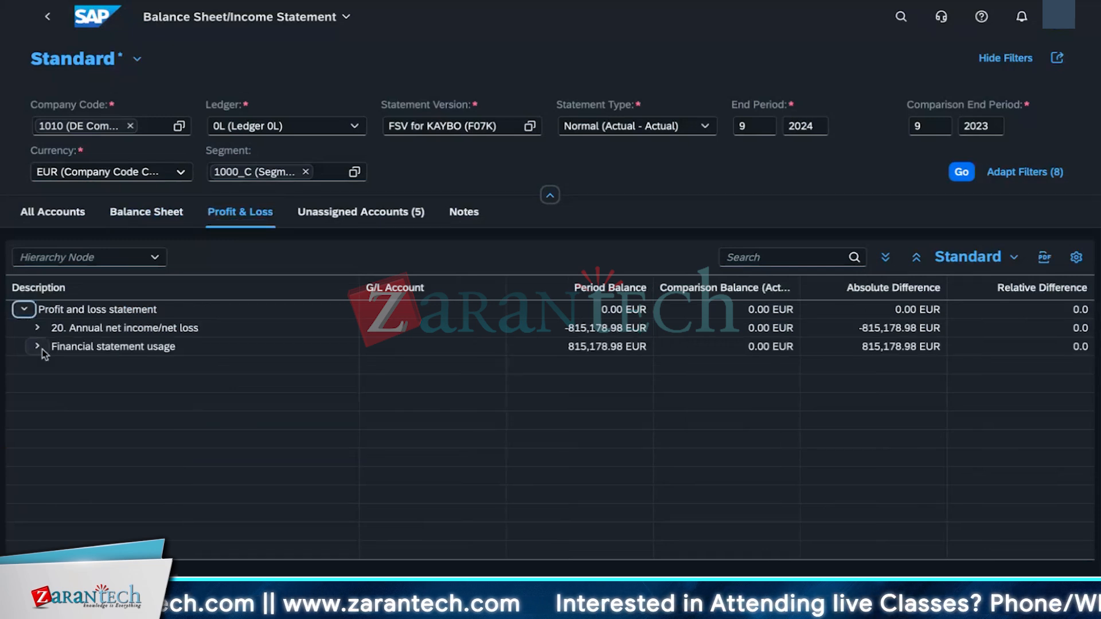
pyautogui.click(36, 346)
pyautogui.click(37, 327)
pyautogui.click(50, 383)
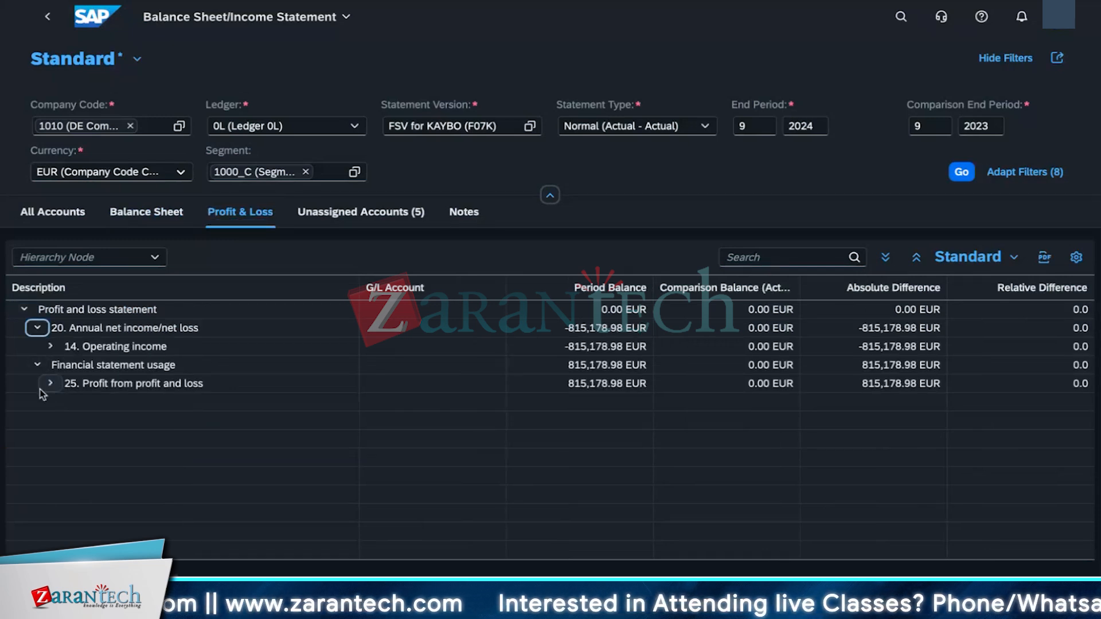
pyautogui.click(51, 346)
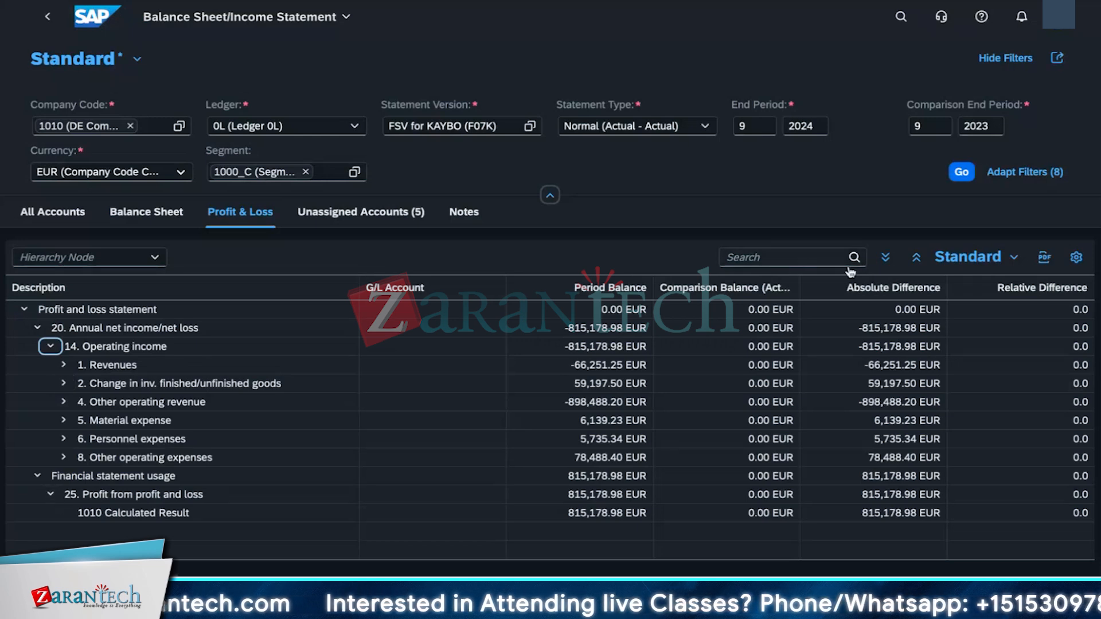
# Step: Expand all Profit & Loss nodes, scroll through the G/L accounts, then return to the launchpad home page
pyautogui.click(885, 257)
pyautogui.scroll(-3, 466, 475)
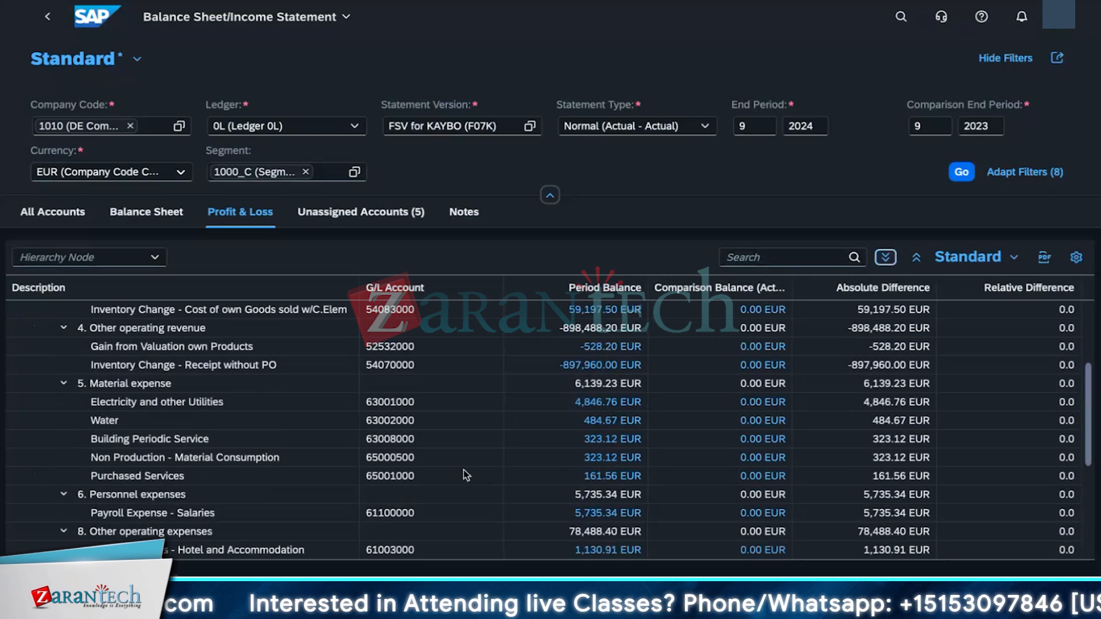
pyautogui.scroll(-3, 466, 475)
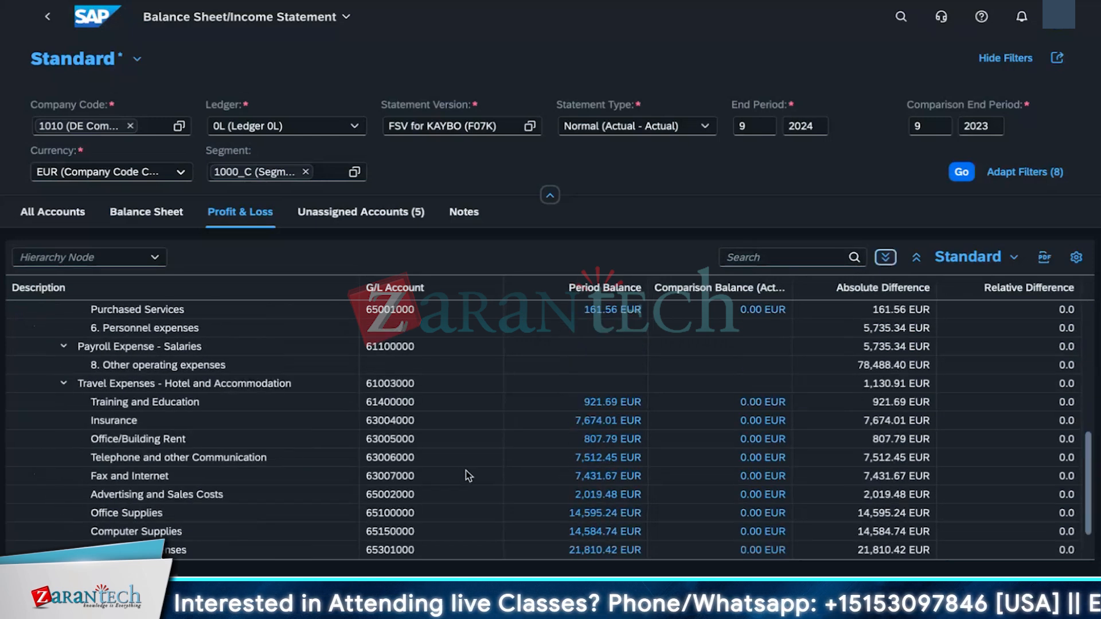
pyautogui.scroll(2, 465, 475)
pyautogui.scroll(-2, 467, 476)
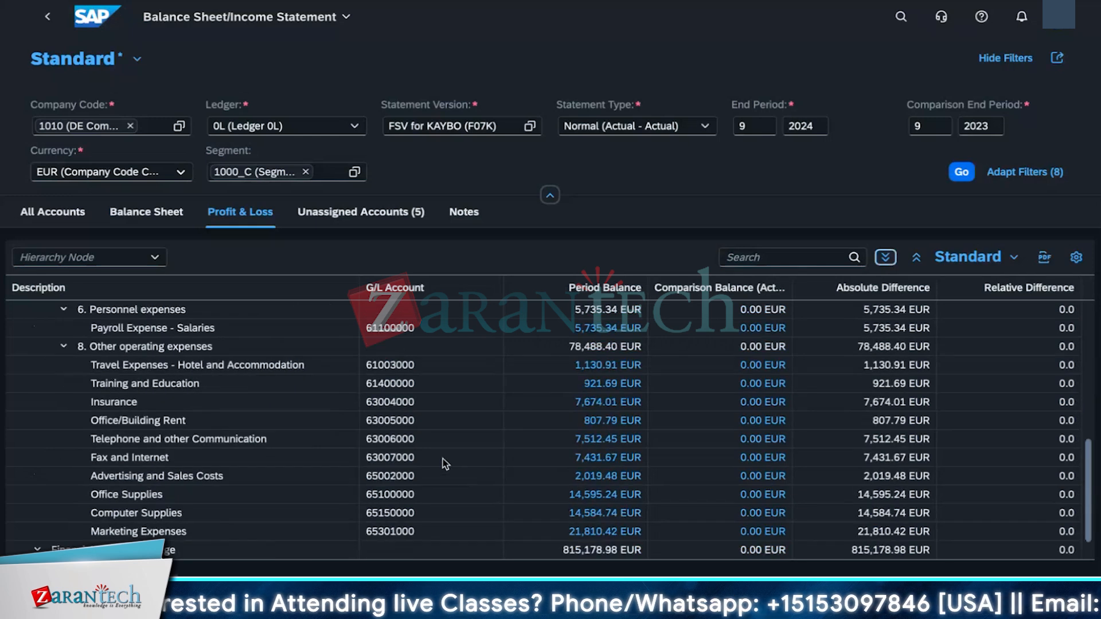
pyautogui.click(189, 389)
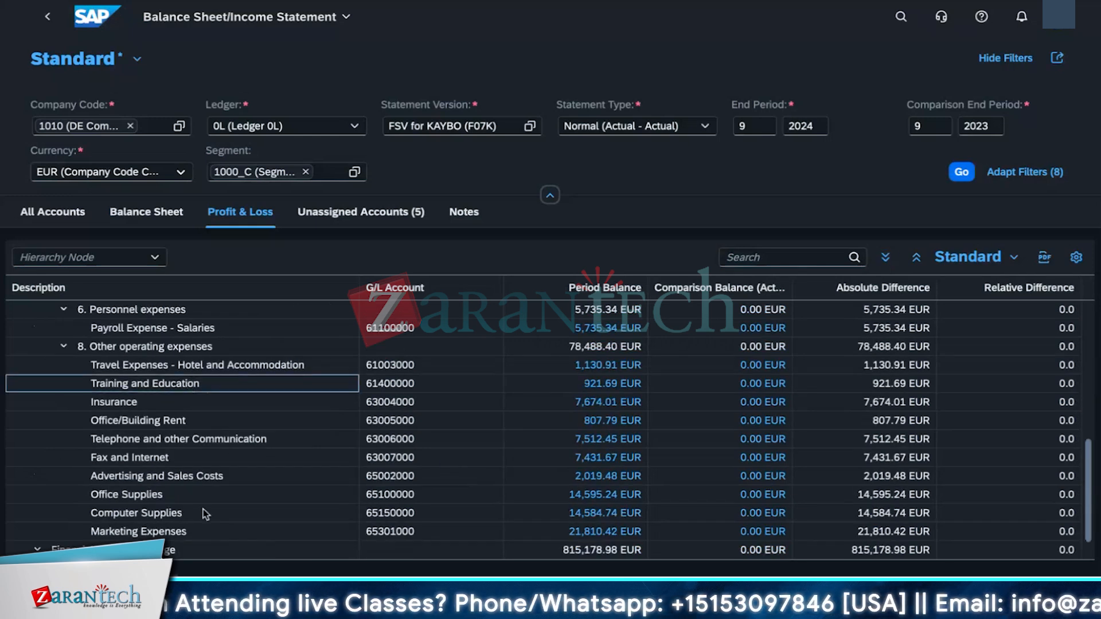
pyautogui.scroll(-1, 203, 509)
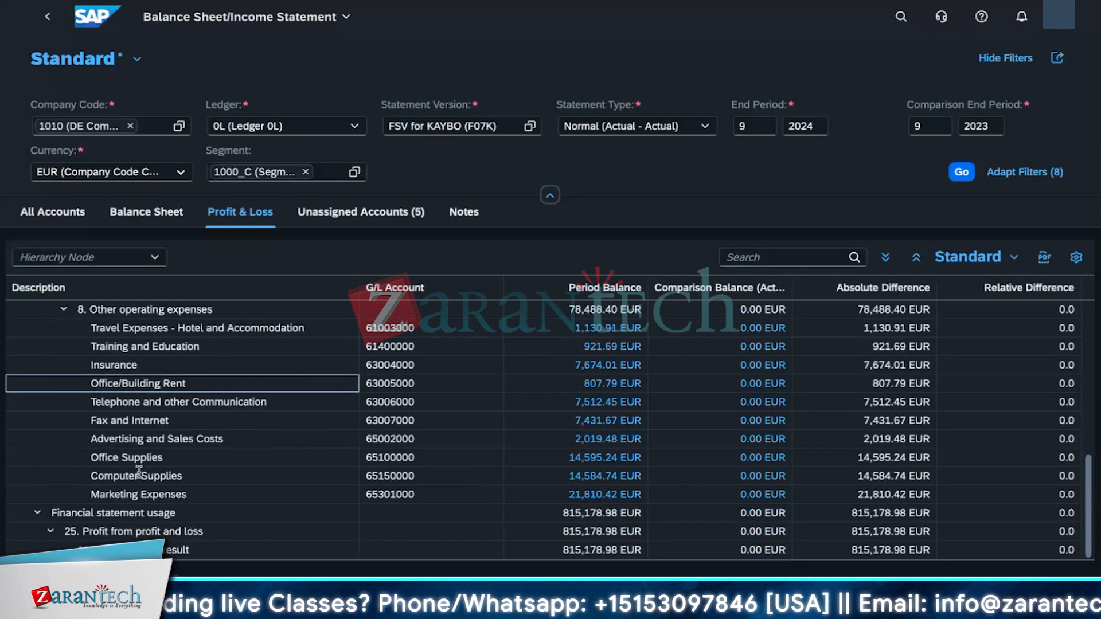
pyautogui.scroll(10, 140, 466)
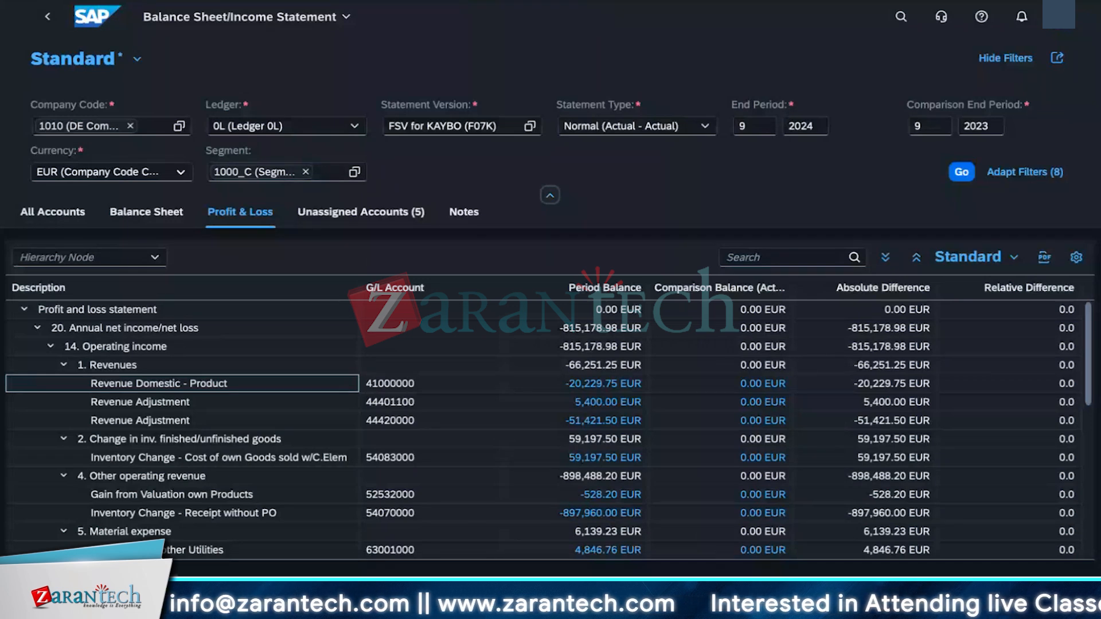
pyautogui.click(49, 19)
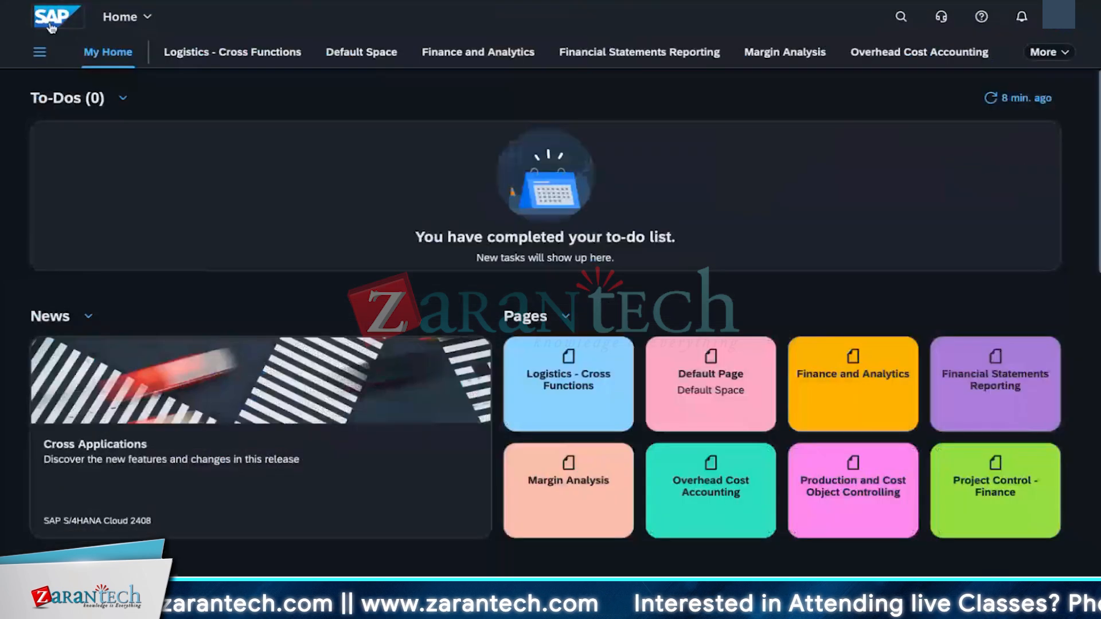
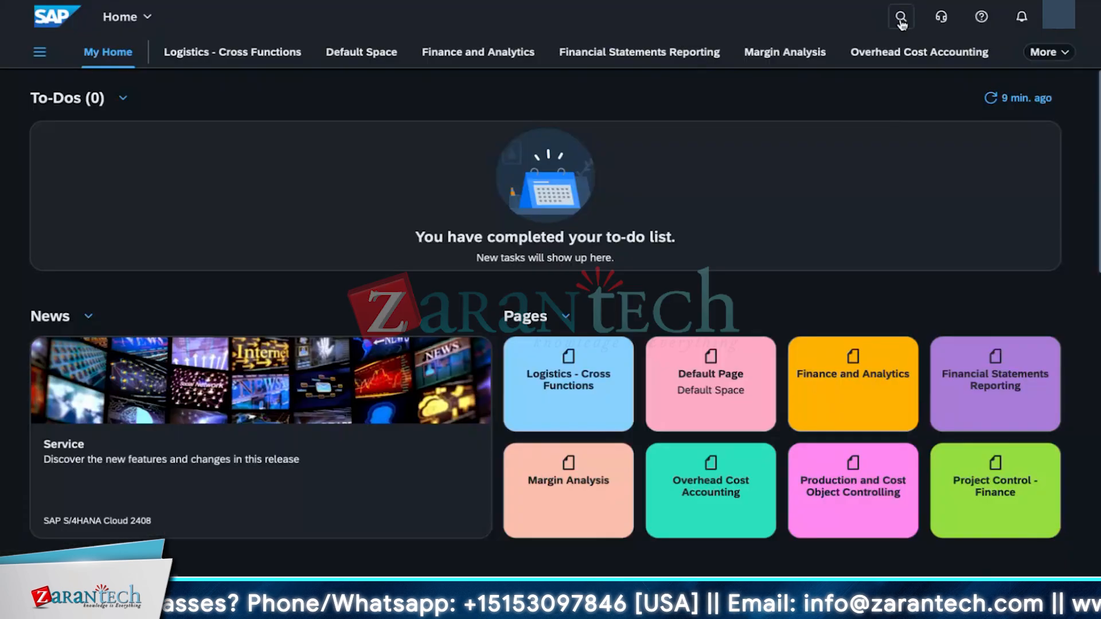
# Step: Search for balance sheet and open the Balance Sheet/Income Statement - Multidimensional app
pyautogui.click(901, 17)
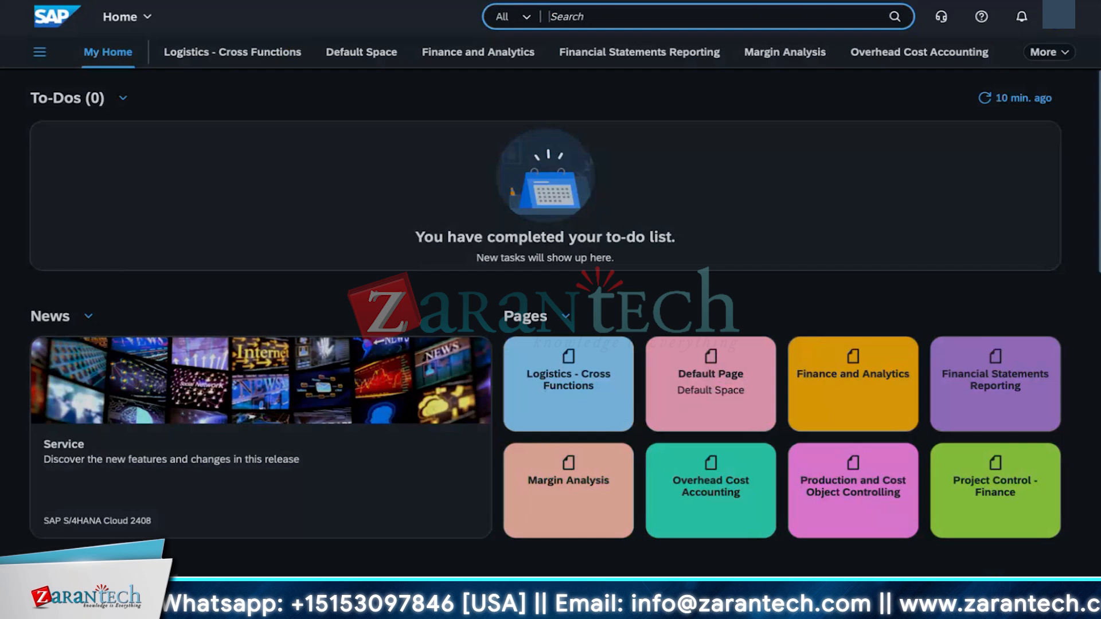
pyautogui.write('balance')
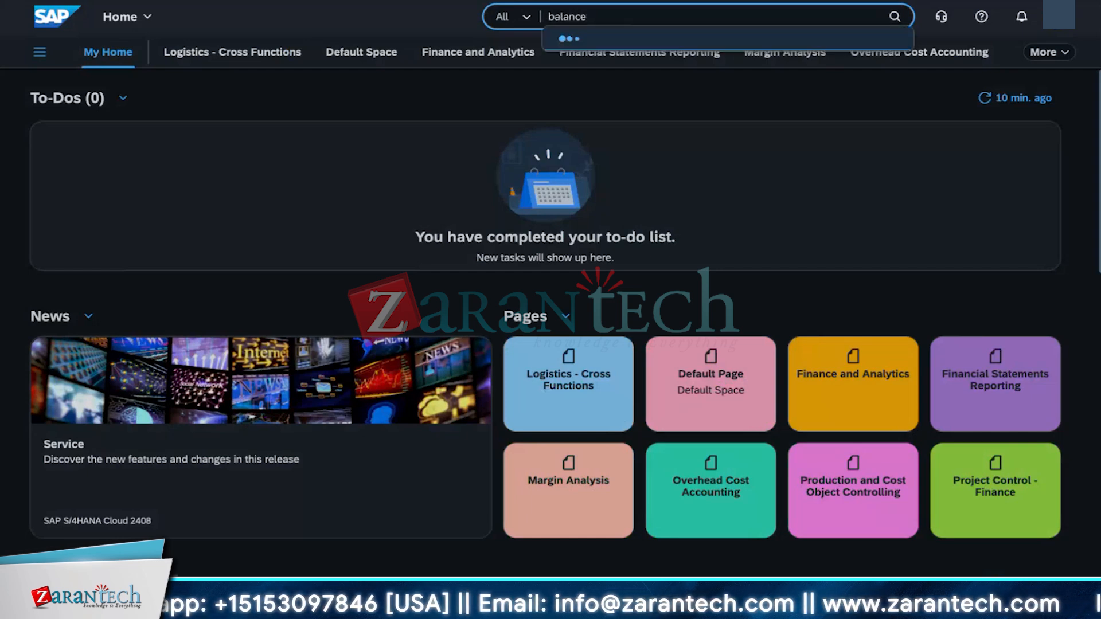
pyautogui.write(' sheet')
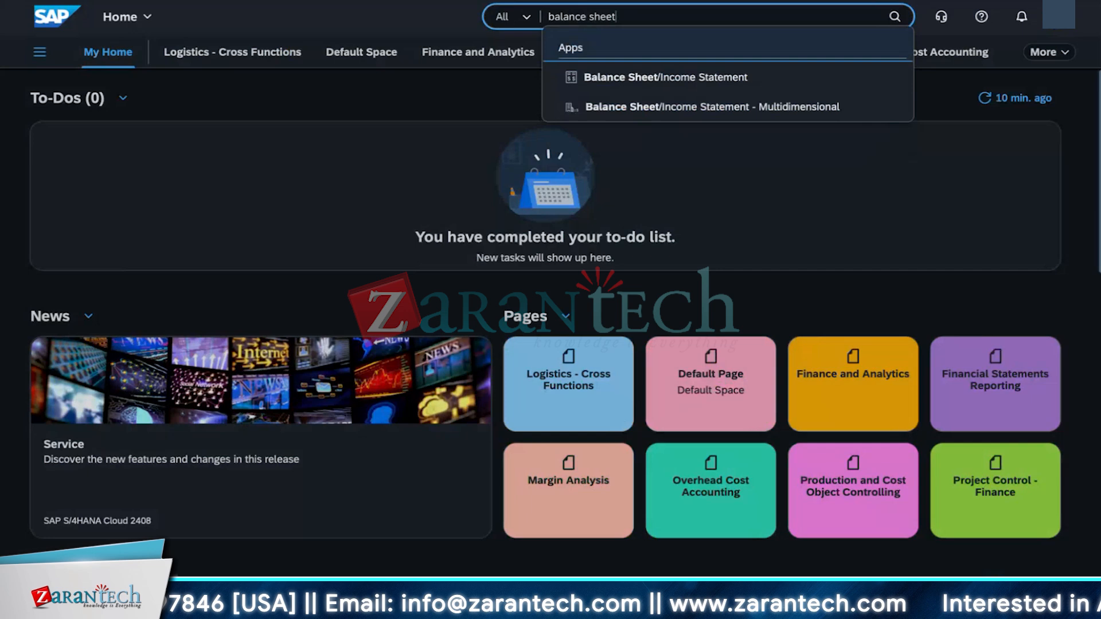
pyautogui.click(675, 104)
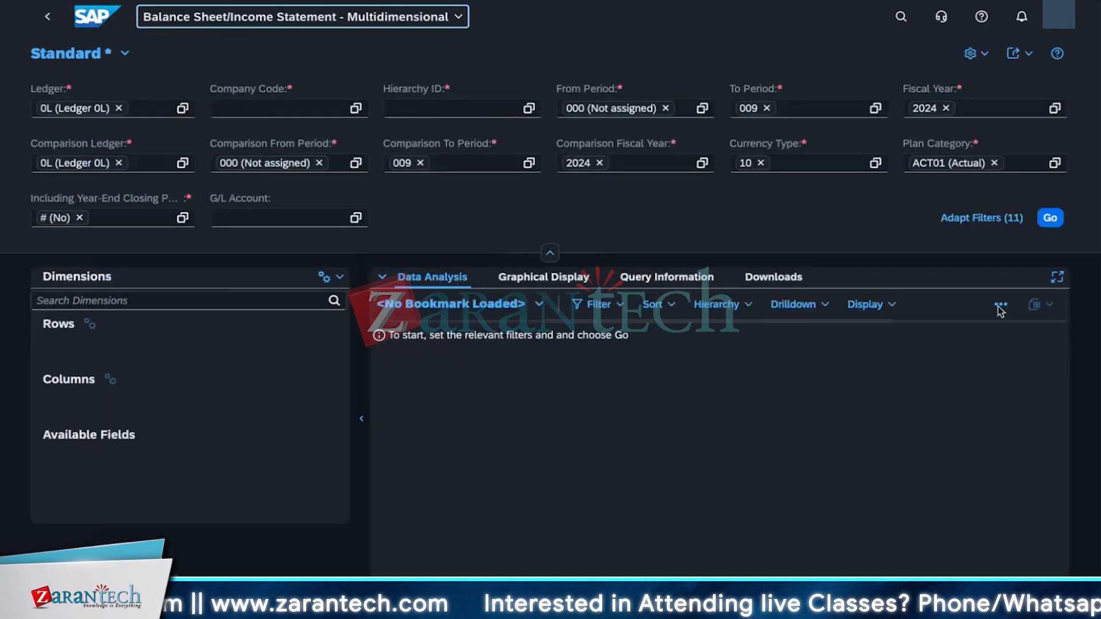
# Step: Set the company code to 1010 and the hierarchy ID to 1010
pyautogui.click(266, 107)
pyautogui.write('1010')
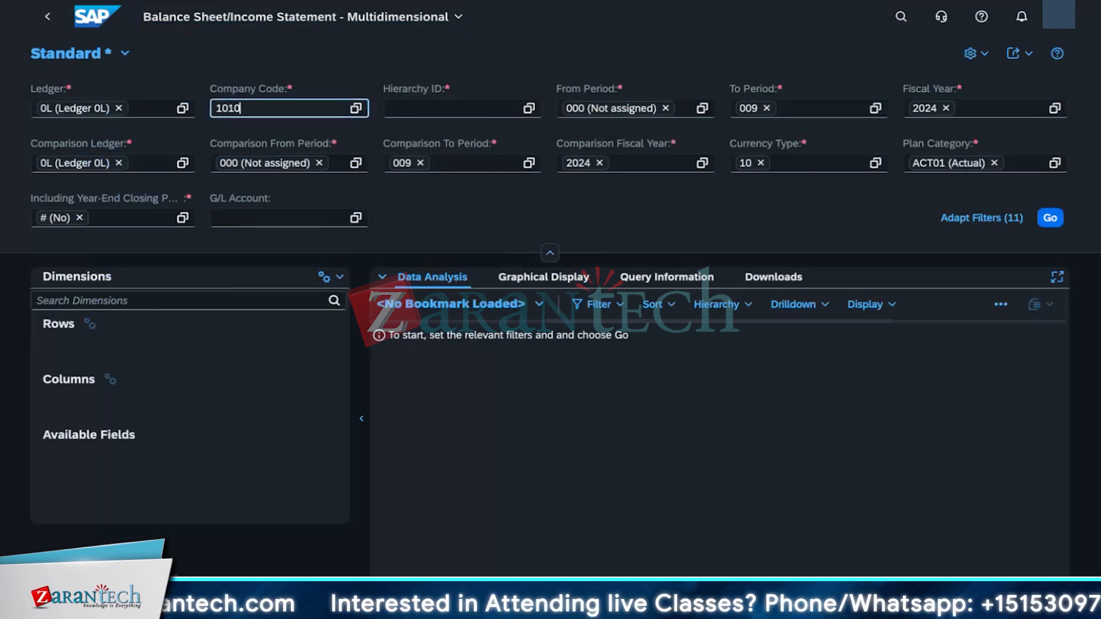
pyautogui.click(251, 182)
pyautogui.click(485, 110)
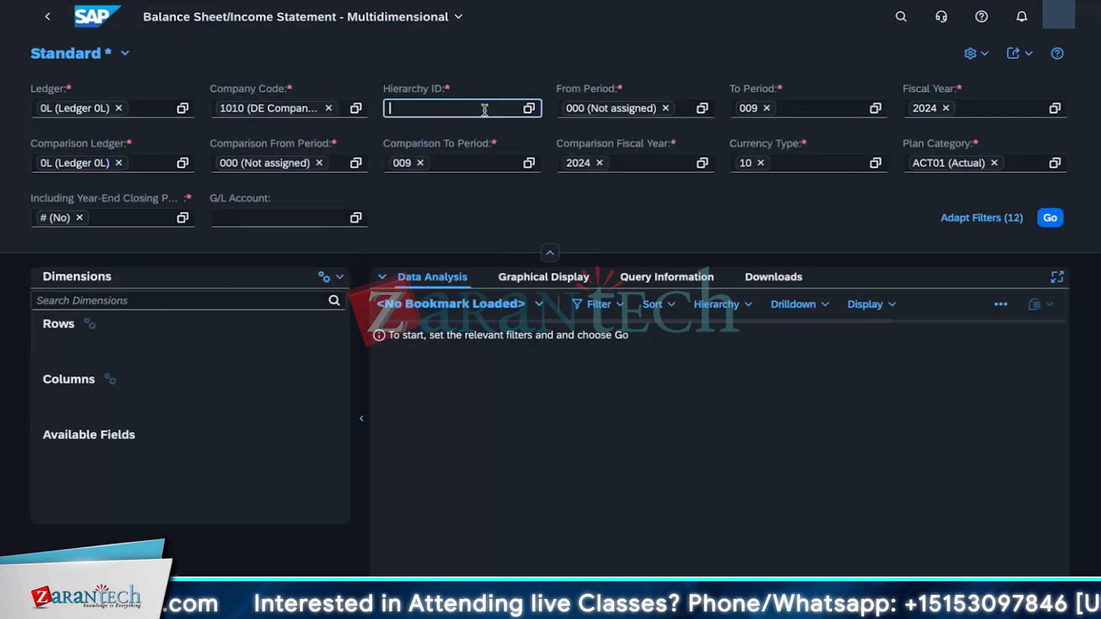
pyautogui.write('1010')
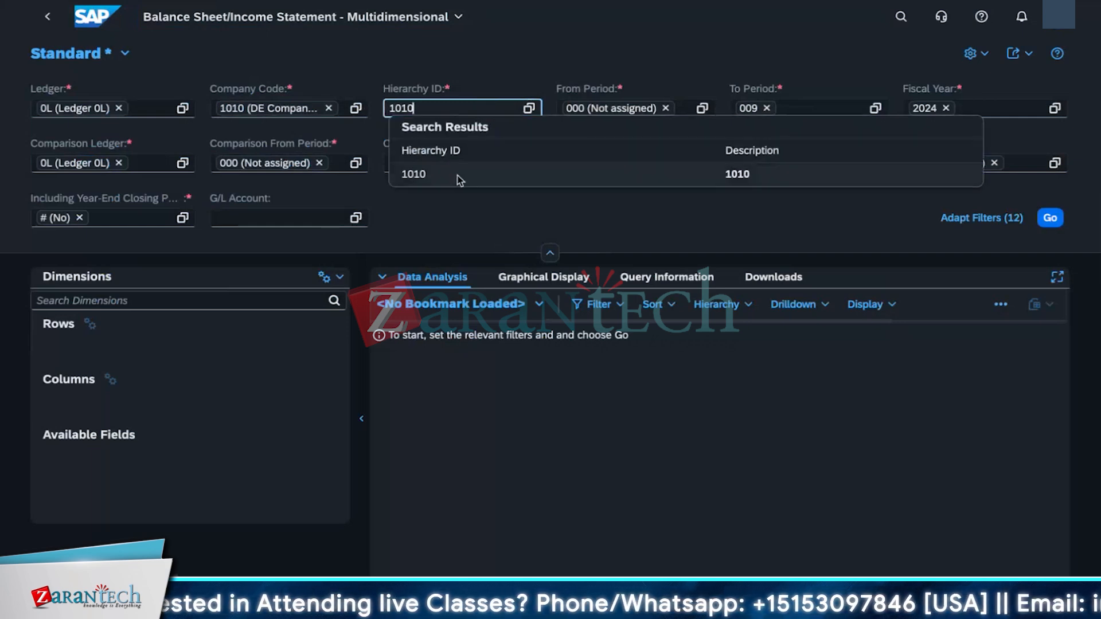
pyautogui.click(458, 174)
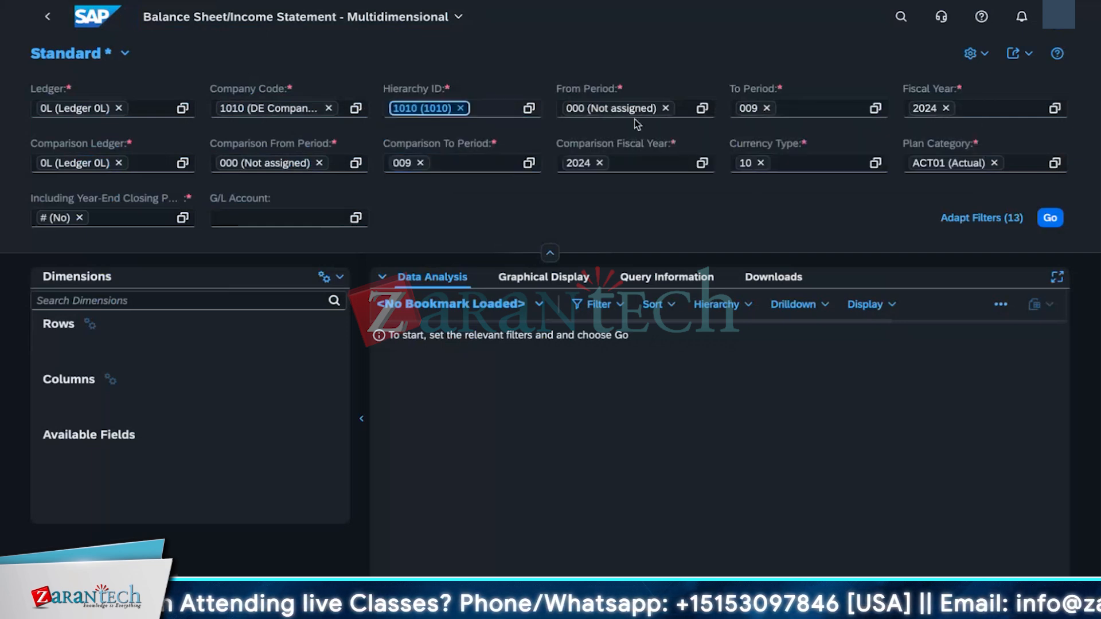
# Step: Set the from period and the comparison from period to 1
pyautogui.click(665, 108)
pyautogui.write('1')
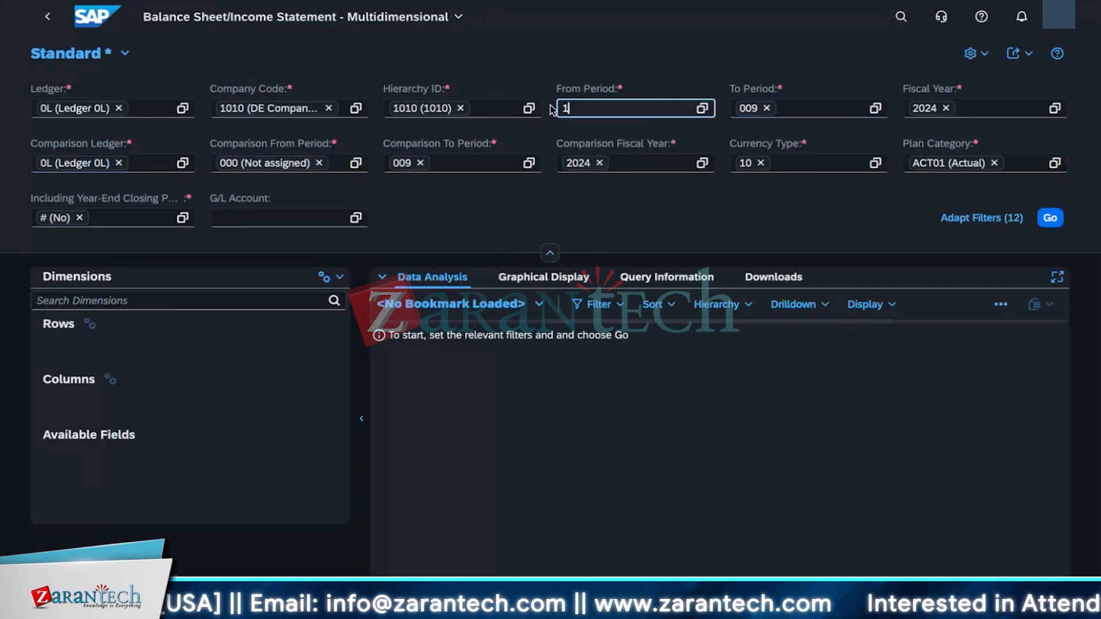
pyautogui.click(305, 166)
pyautogui.press('BackSpace')
pyautogui.press('BackSpace')
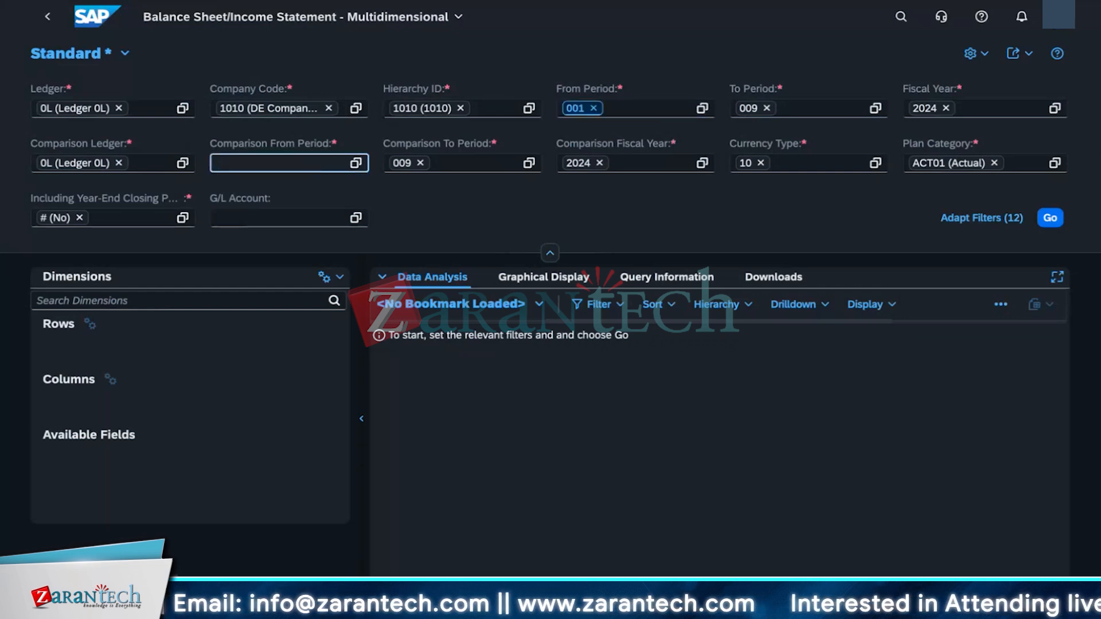
pyautogui.write('1')
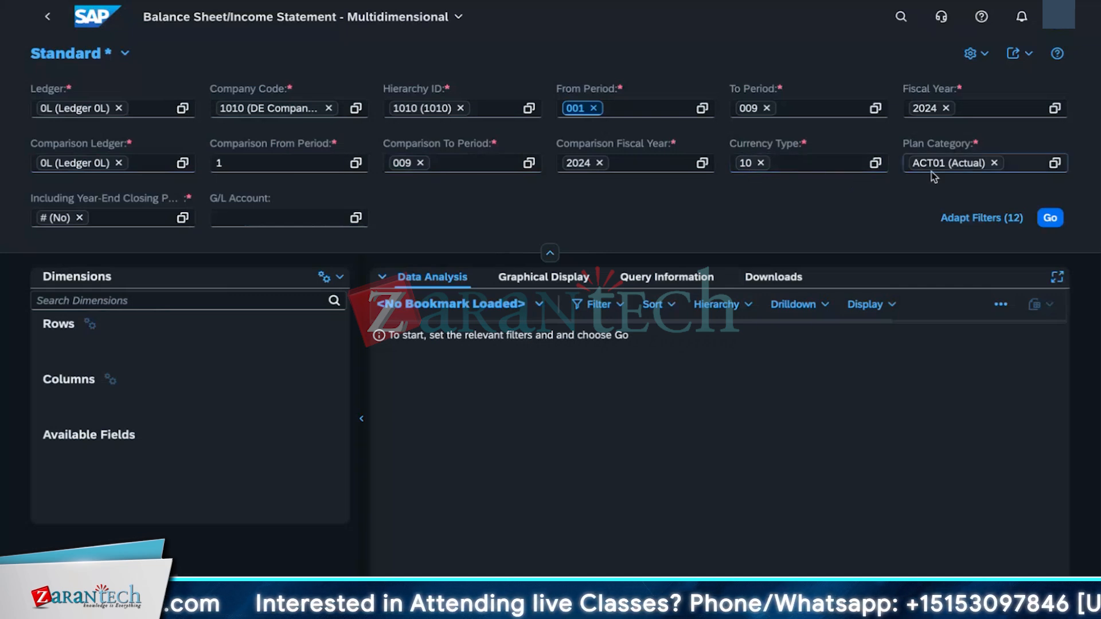
# Step: Try to change the plan category to # (Not assigned) in its value help dialog
pyautogui.click(1058, 166)
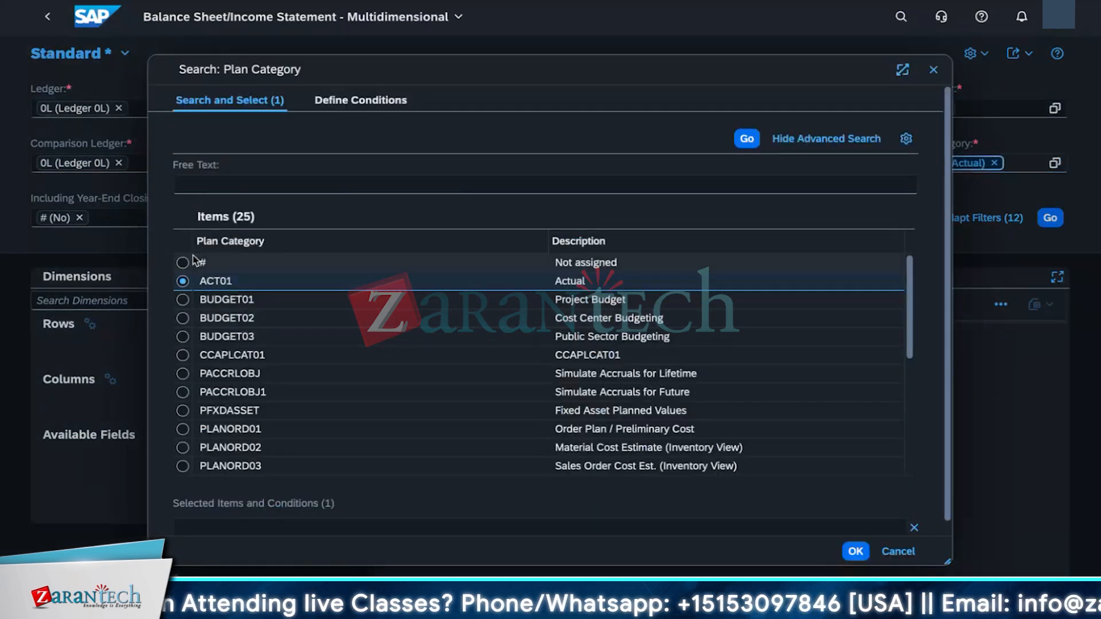
pyautogui.click(183, 263)
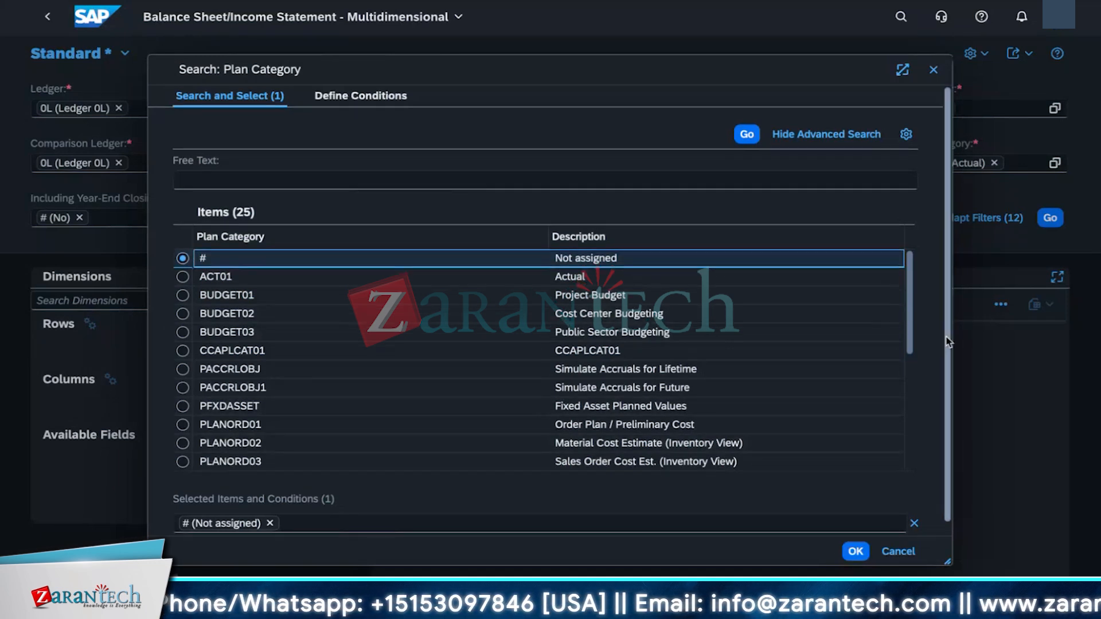
pyautogui.scroll(-1, 946, 336)
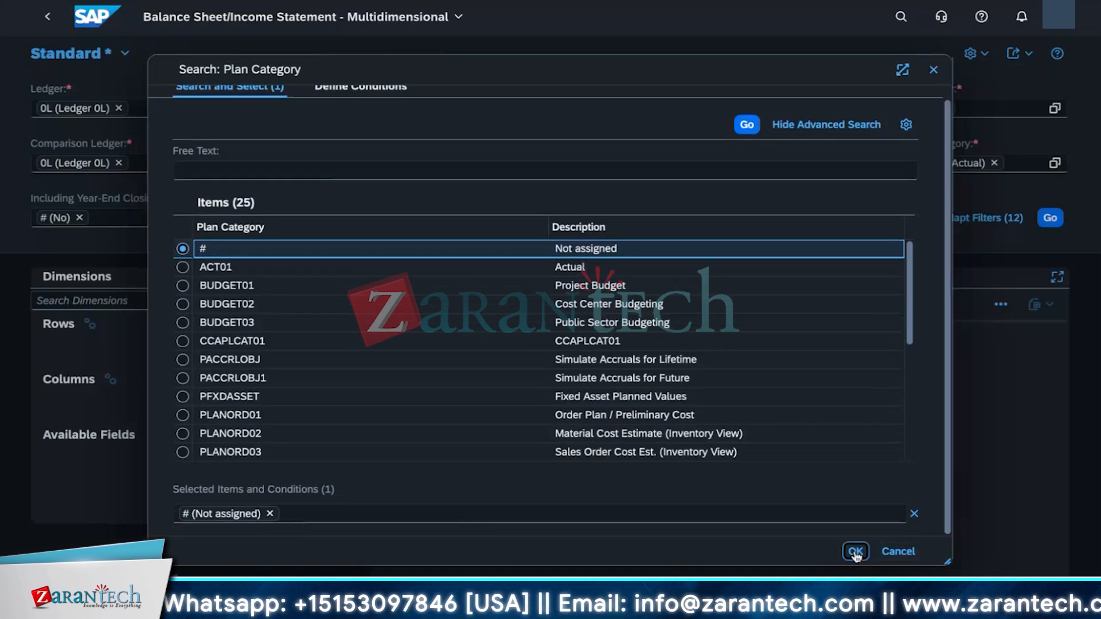
pyautogui.scroll(1, 856, 555)
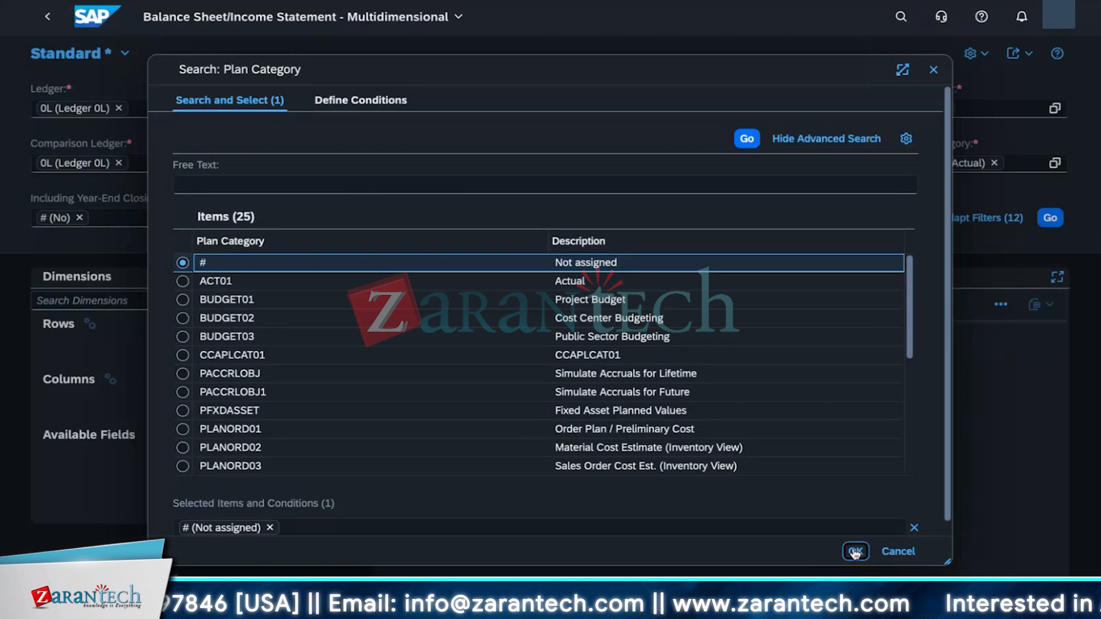
pyautogui.click(754, 143)
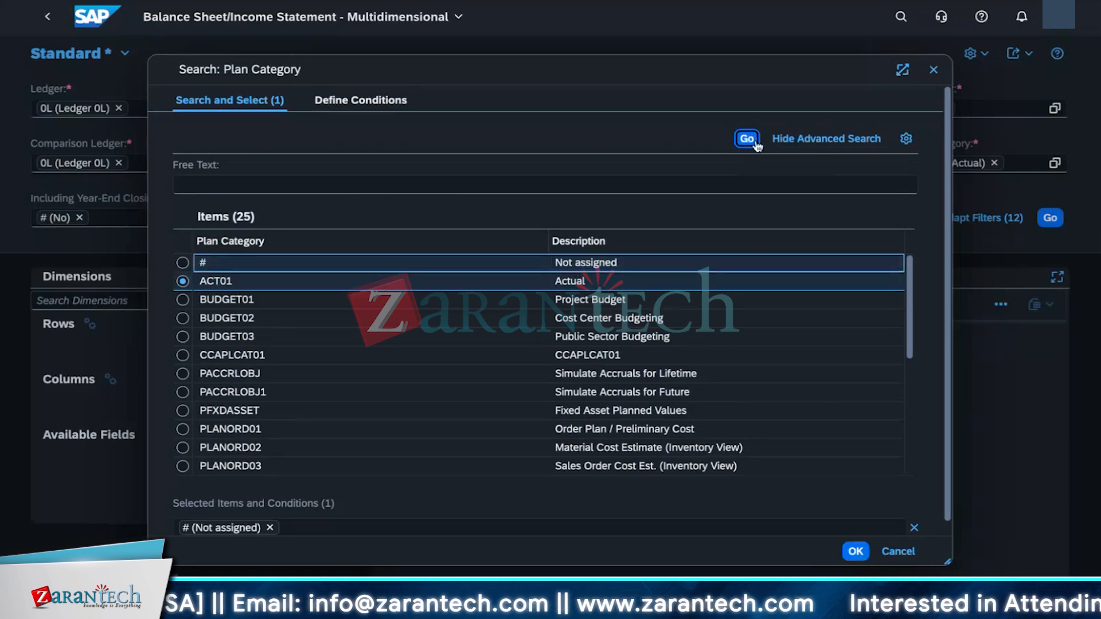
pyautogui.click(182, 262)
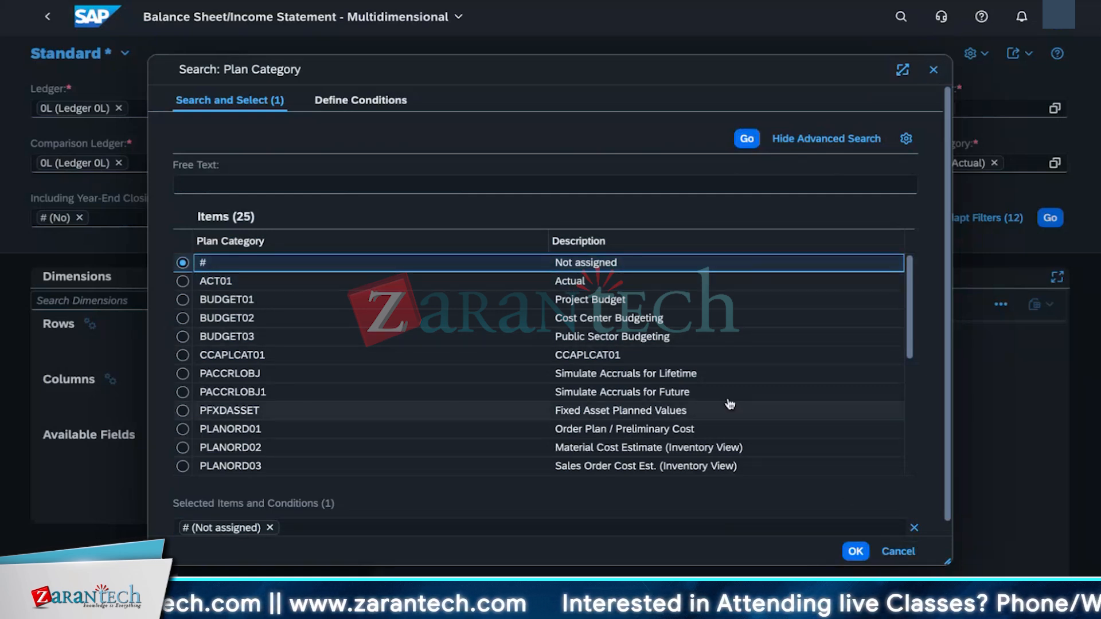
pyautogui.click(936, 75)
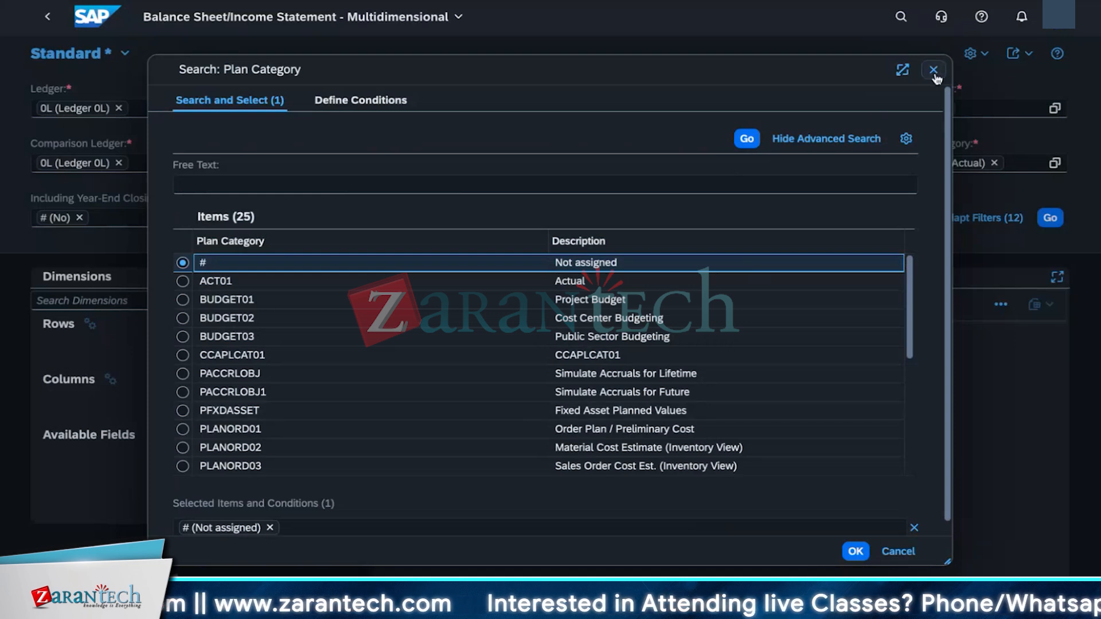
pyautogui.scroll(-1, 615, 488)
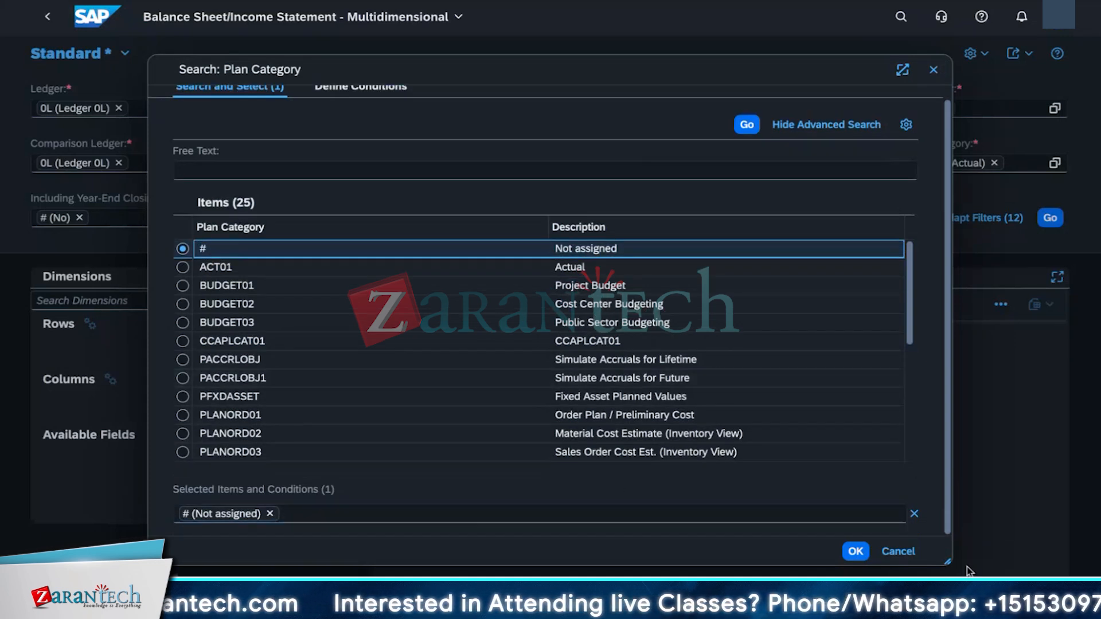
pyautogui.click(893, 552)
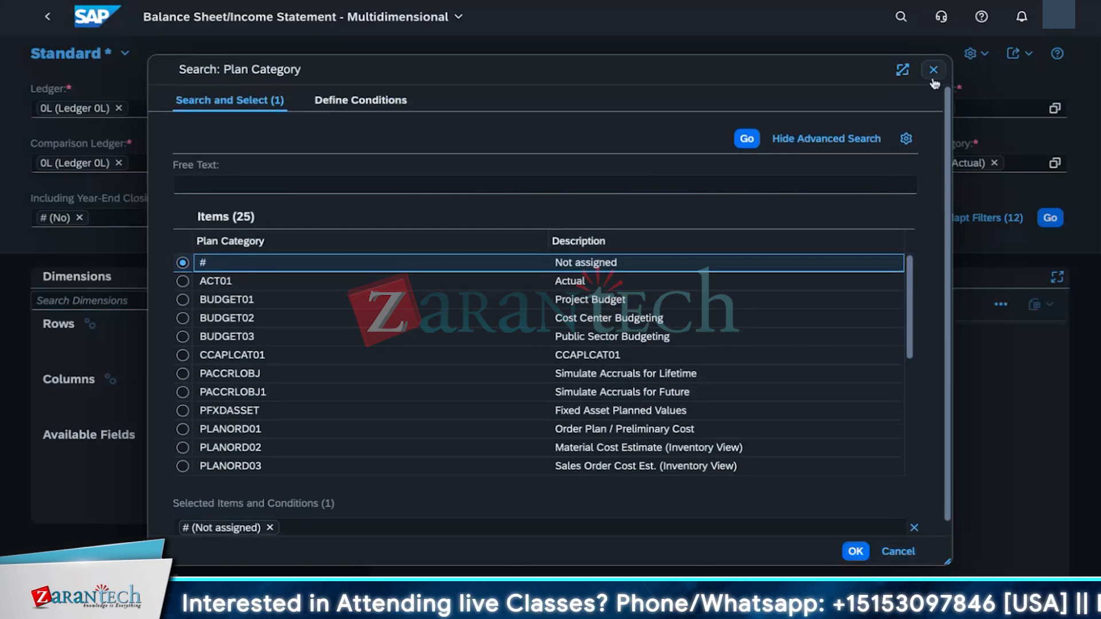
pyautogui.click(902, 69)
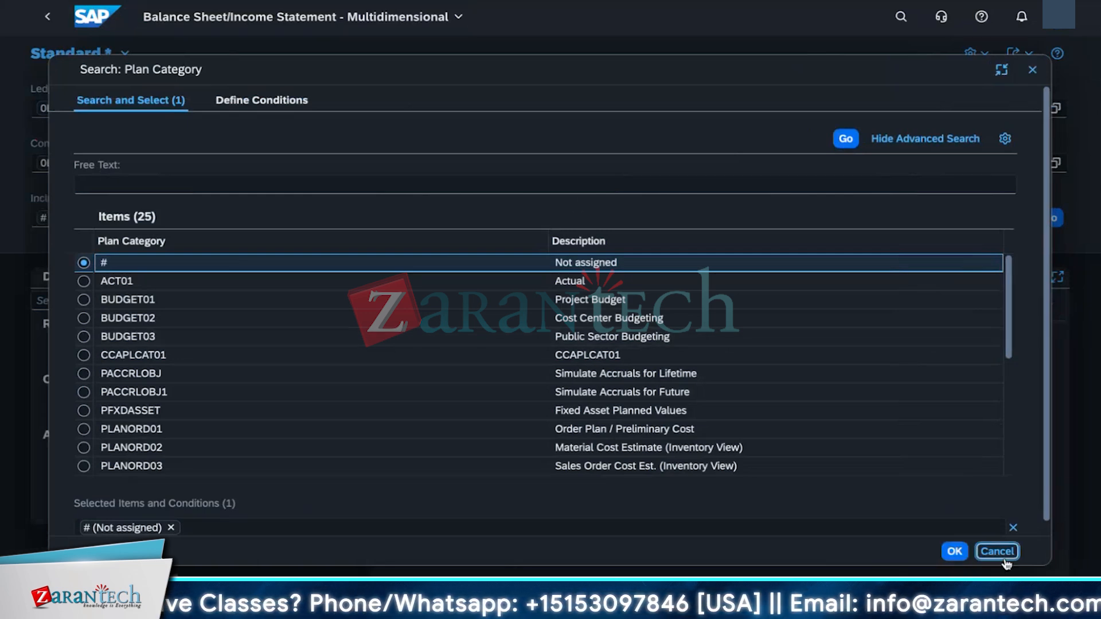
pyautogui.click(1013, 527)
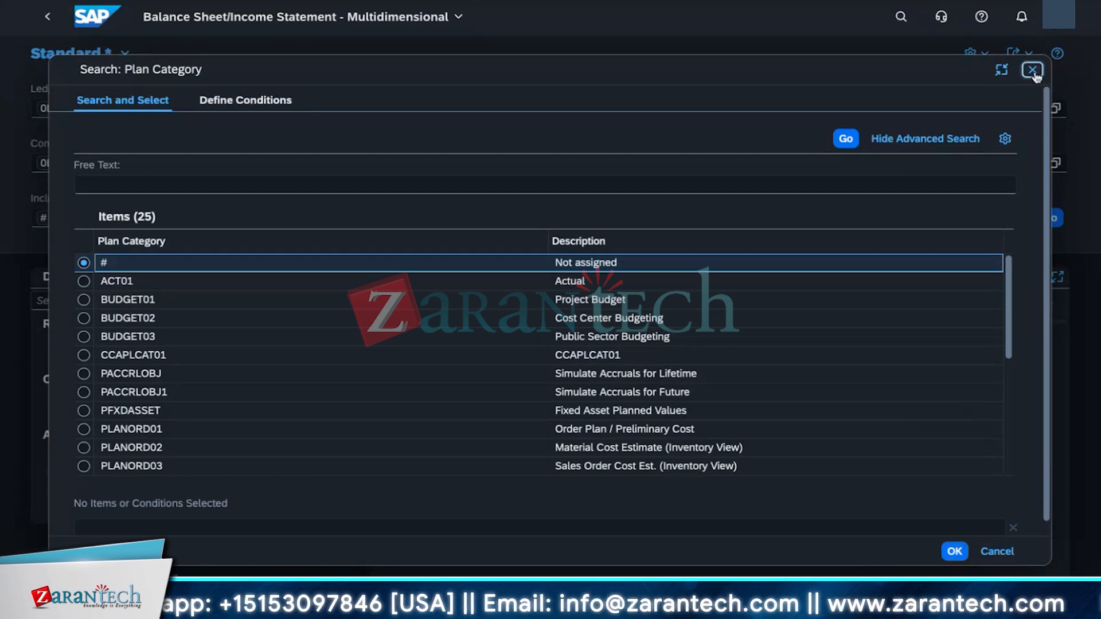
pyautogui.click(121, 281)
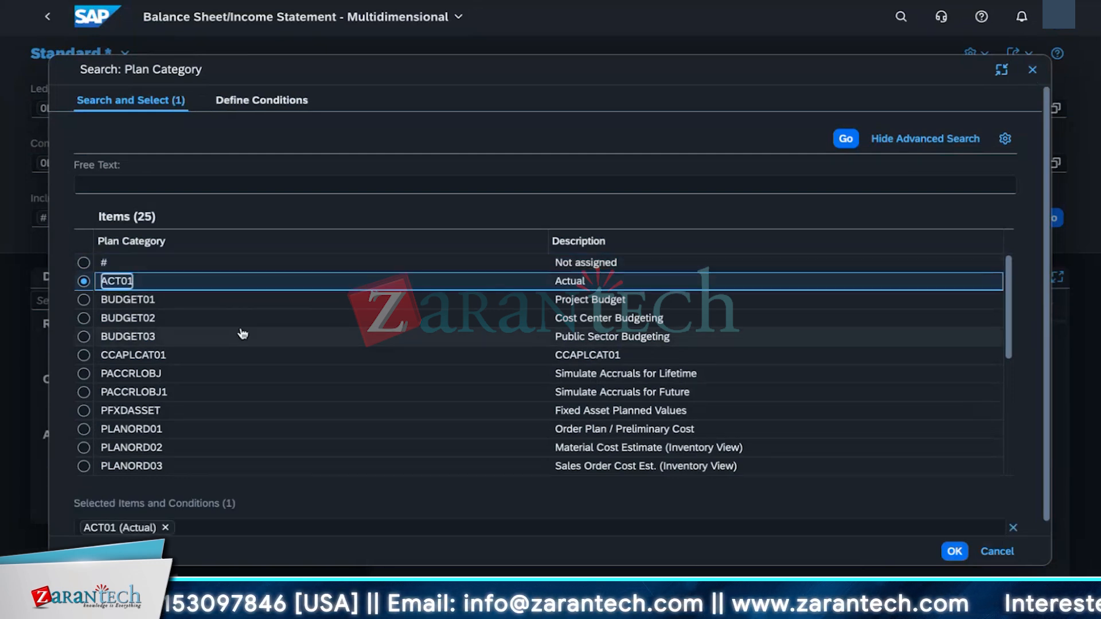
pyautogui.click(954, 551)
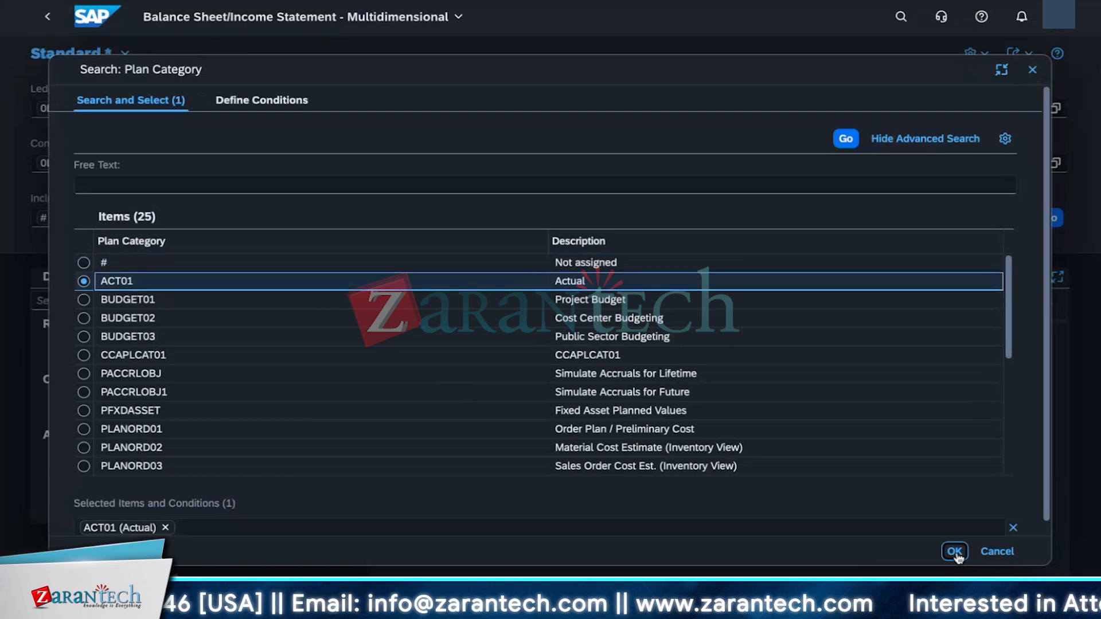
pyautogui.click(84, 263)
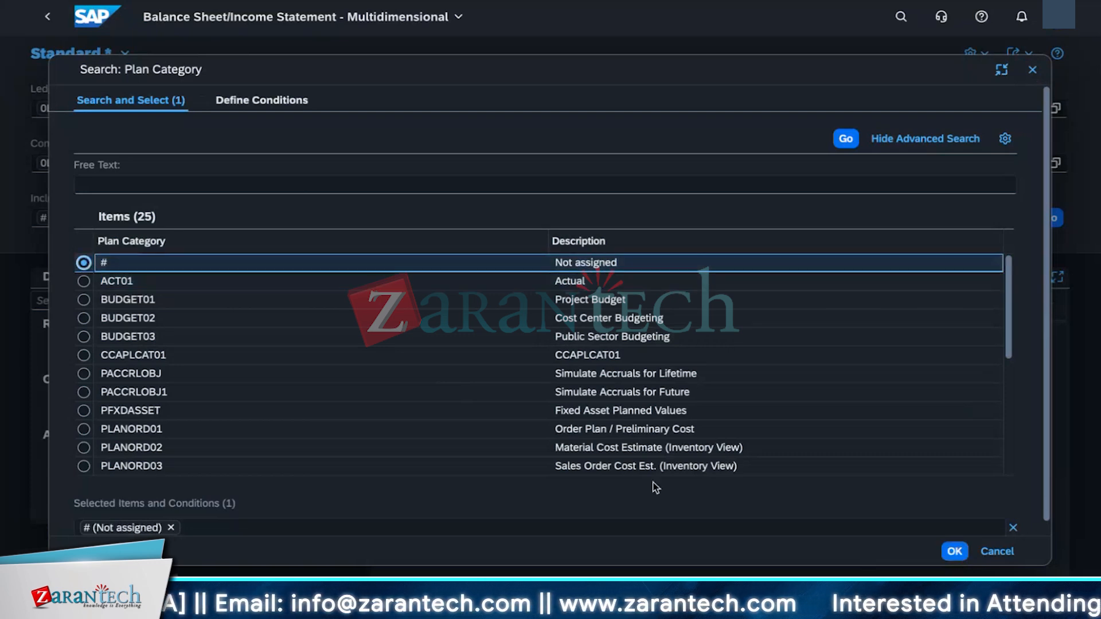
pyautogui.click(954, 551)
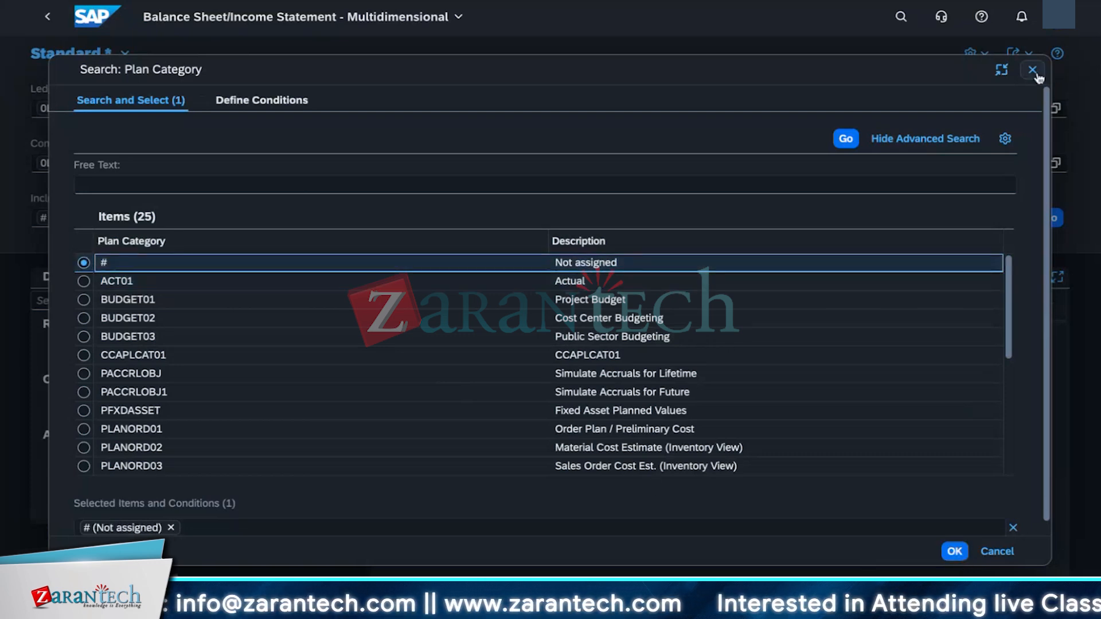
pyautogui.press('super+l')
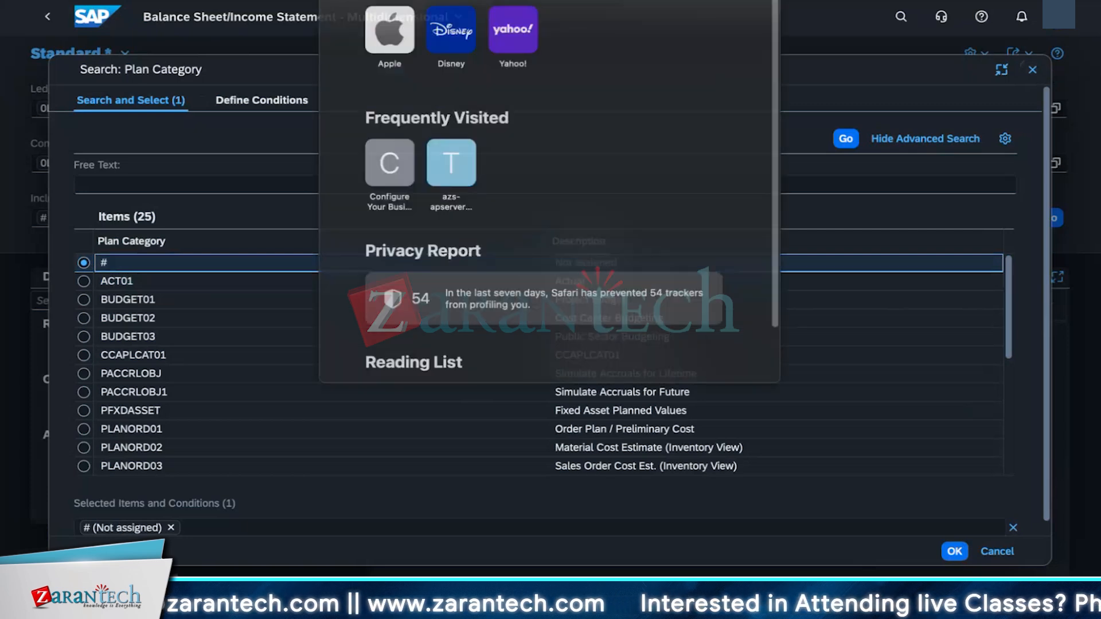
pyautogui.press('Escape')
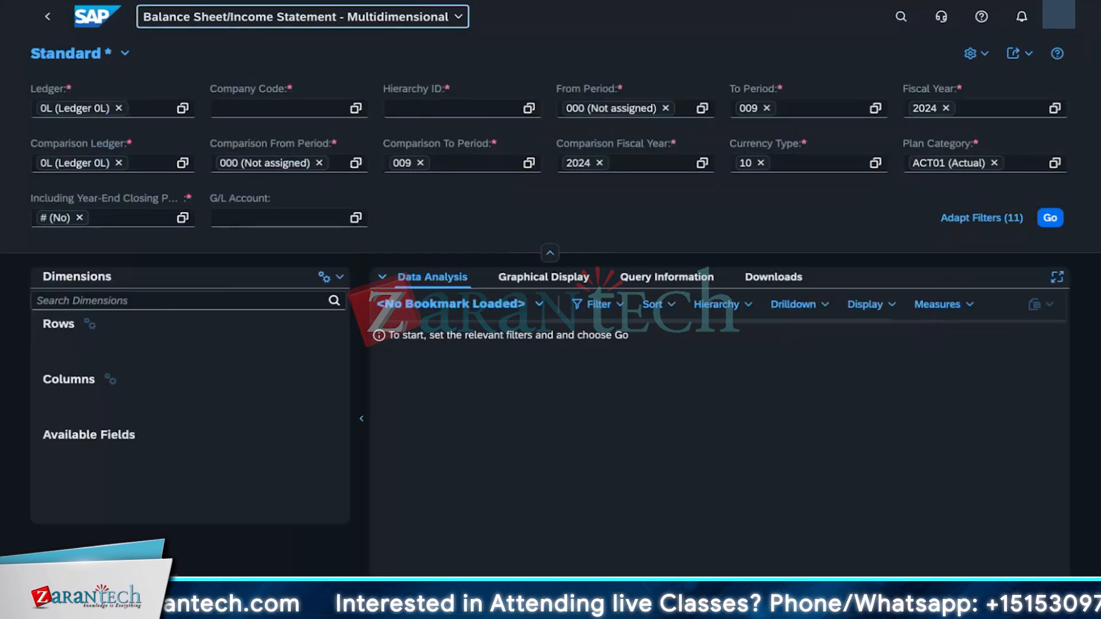
pyautogui.click(393, 512)
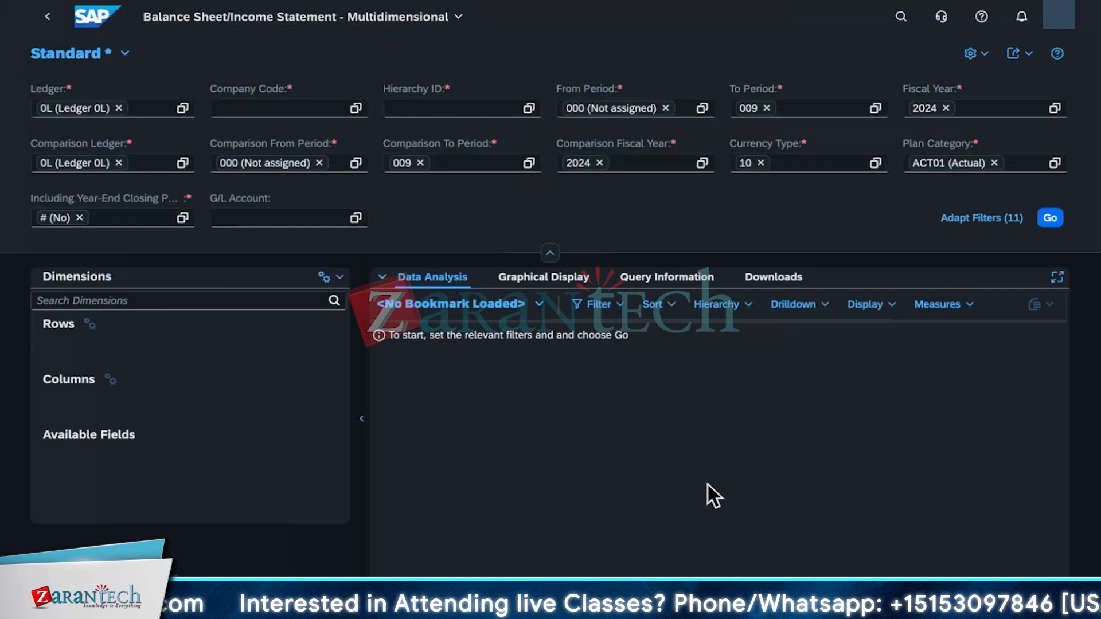
pyautogui.click(901, 18)
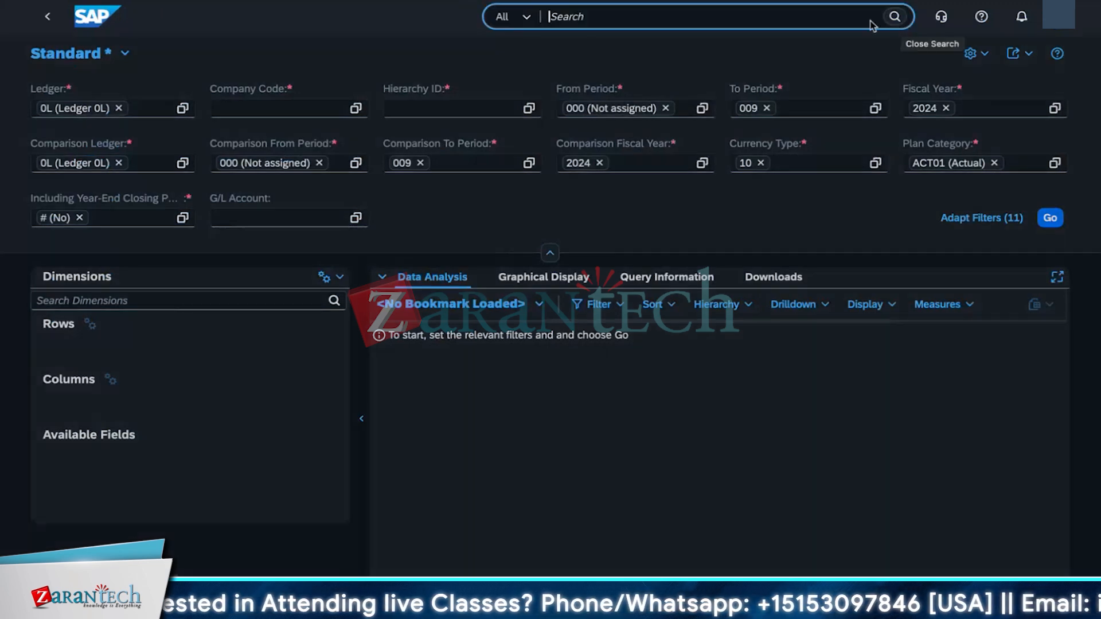
pyautogui.click(689, 435)
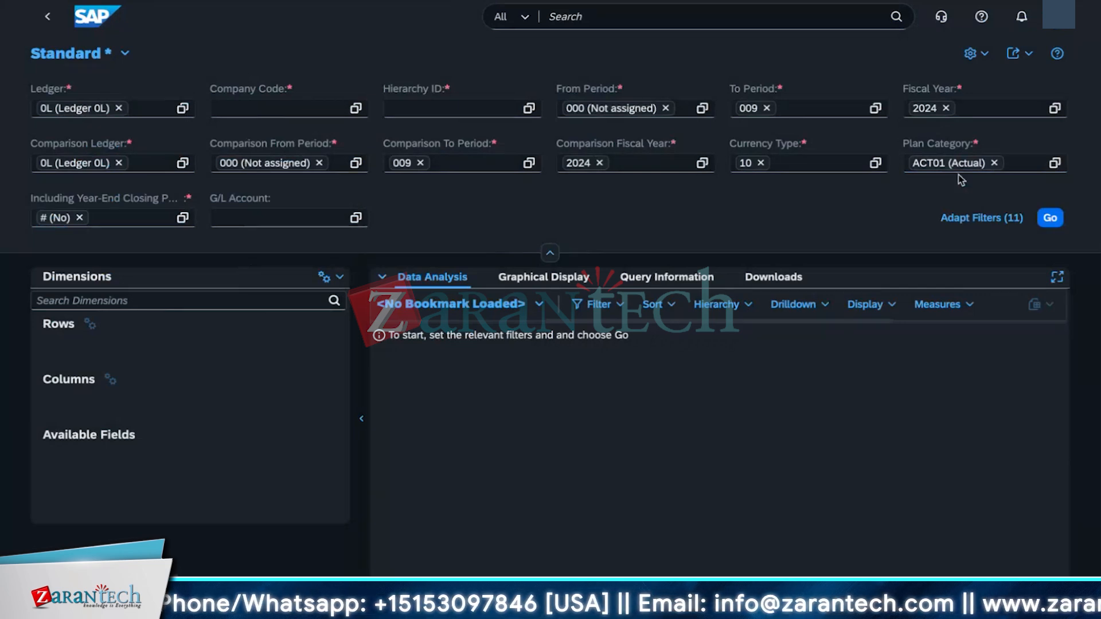
# Step: Replace the plan category ACT01 with # (Not assigned)
pyautogui.click(994, 164)
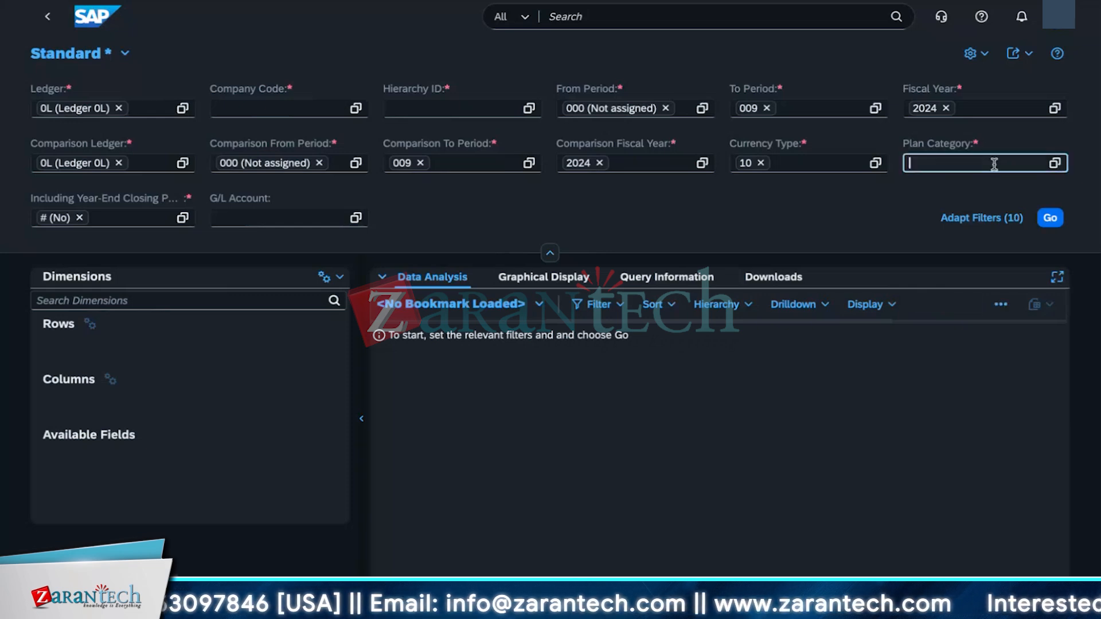
pyautogui.click(1055, 164)
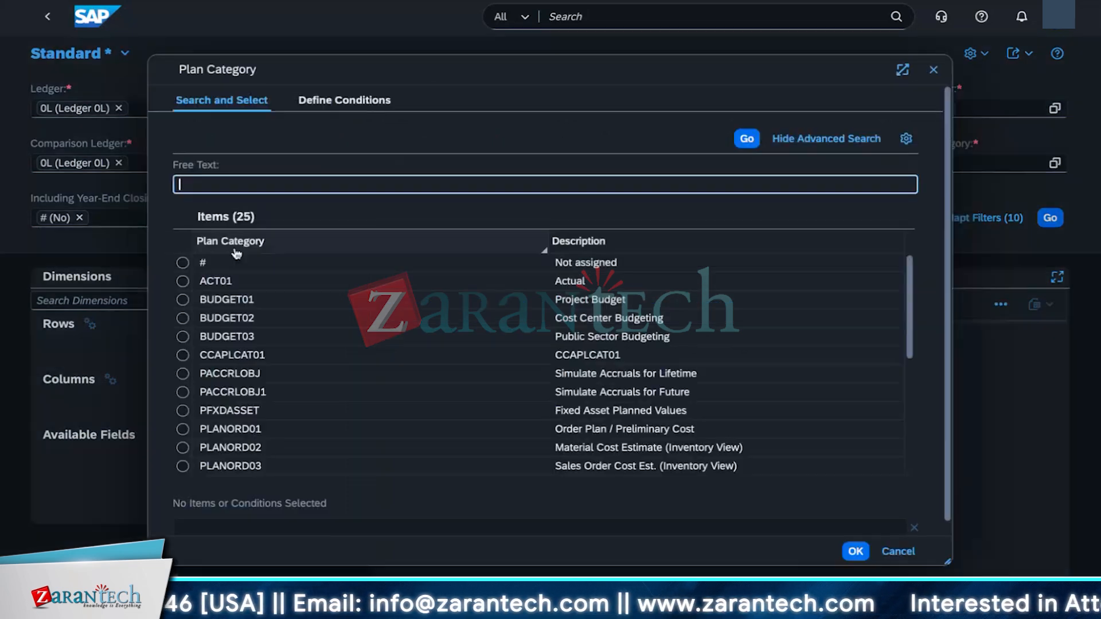
pyautogui.click(198, 280)
pyautogui.click(182, 262)
pyautogui.click(856, 552)
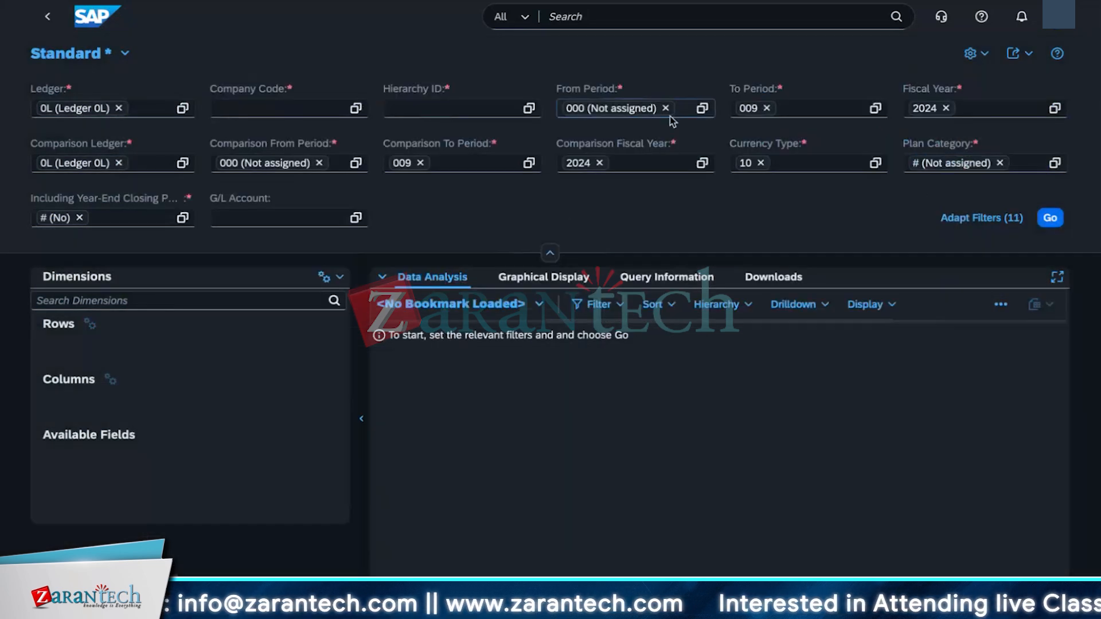
# Step: Set the from period and the comparison from period each to 1
pyautogui.click(665, 108)
pyautogui.write('1')
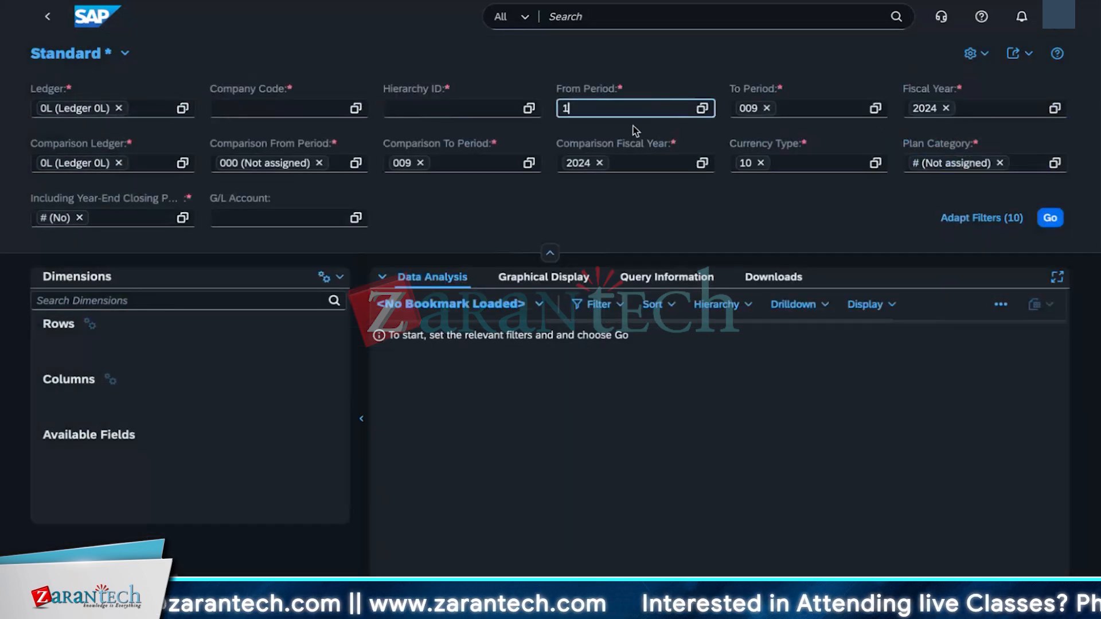
pyautogui.click(318, 165)
pyautogui.write('1')
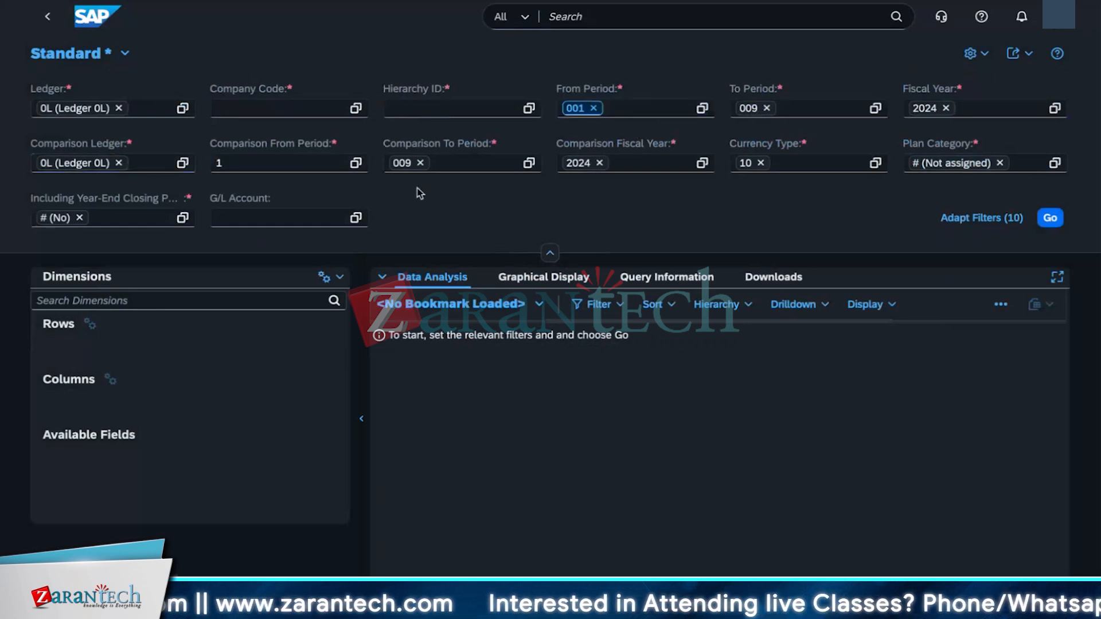
pyautogui.click(356, 164)
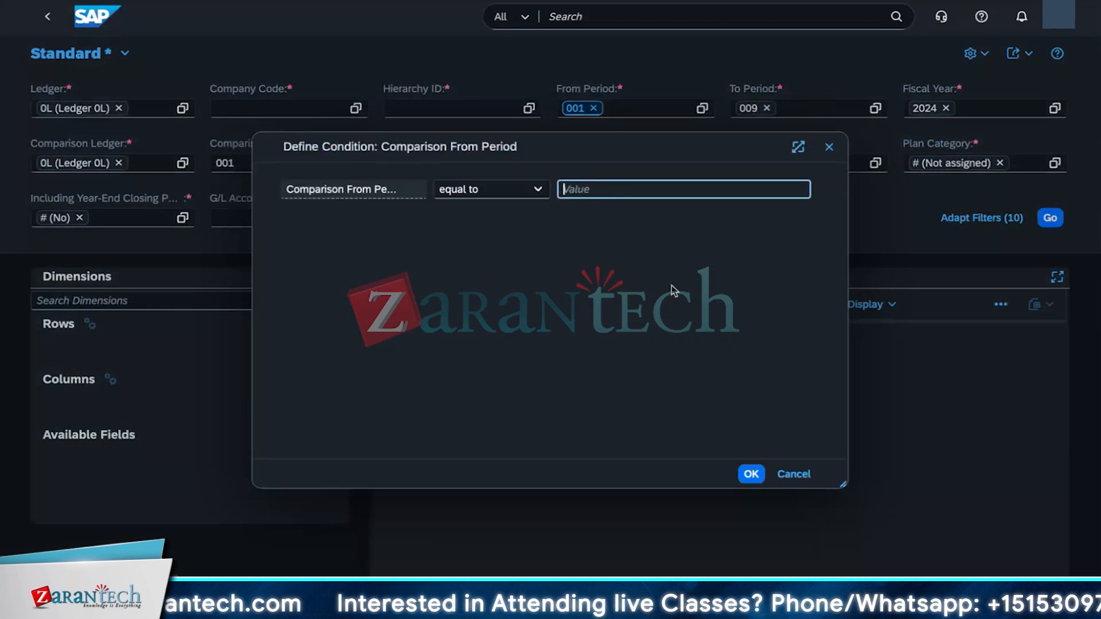
pyautogui.write('1')
pyautogui.click(752, 480)
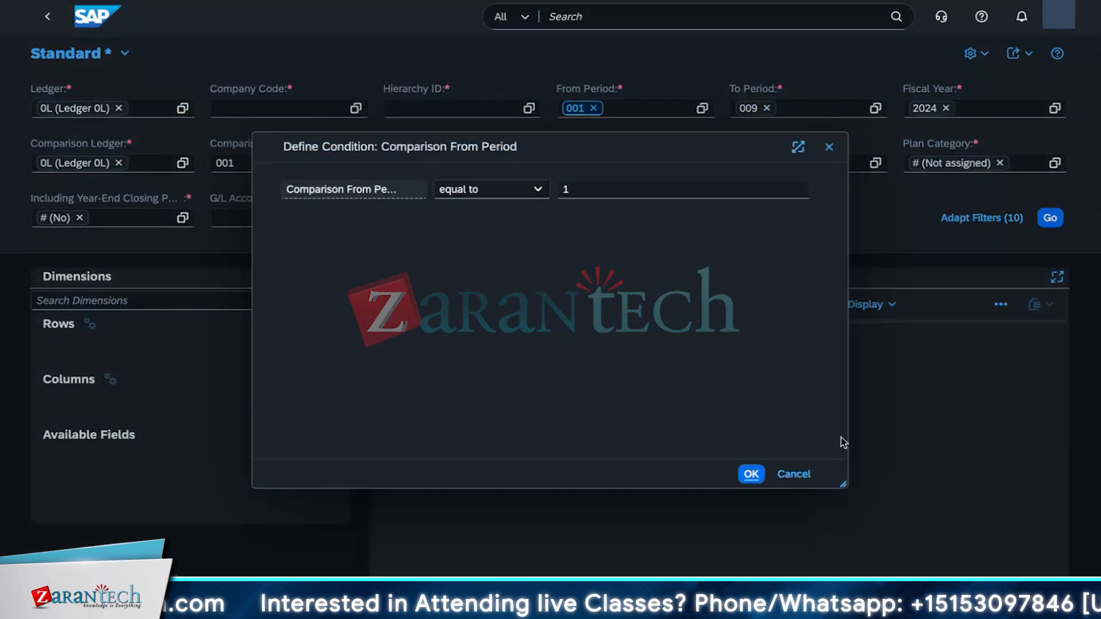
pyautogui.click(793, 474)
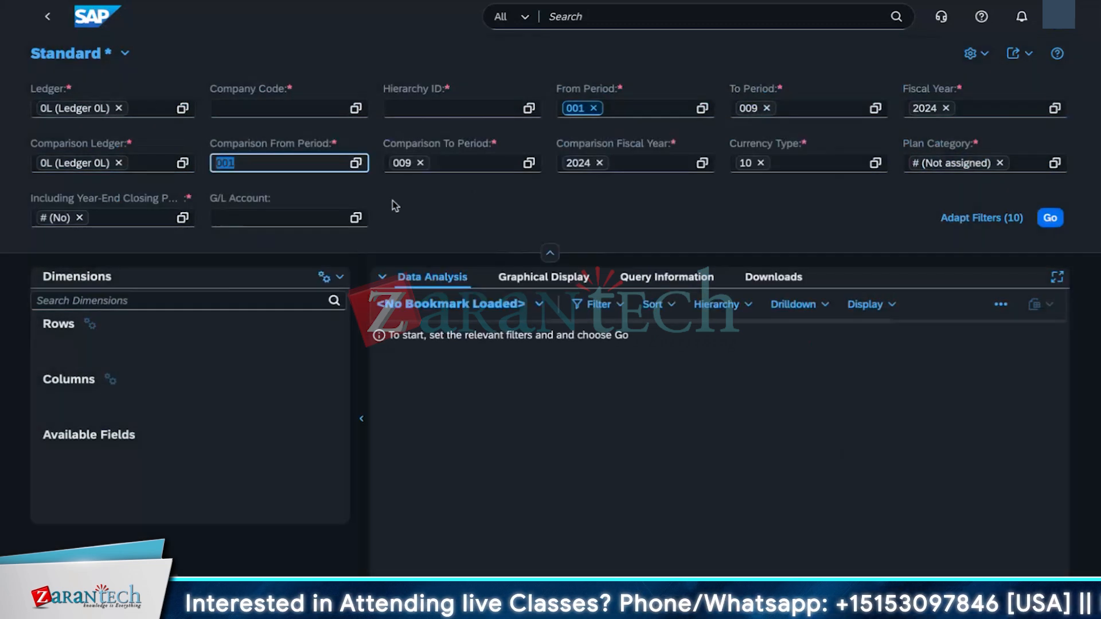
pyautogui.click(458, 229)
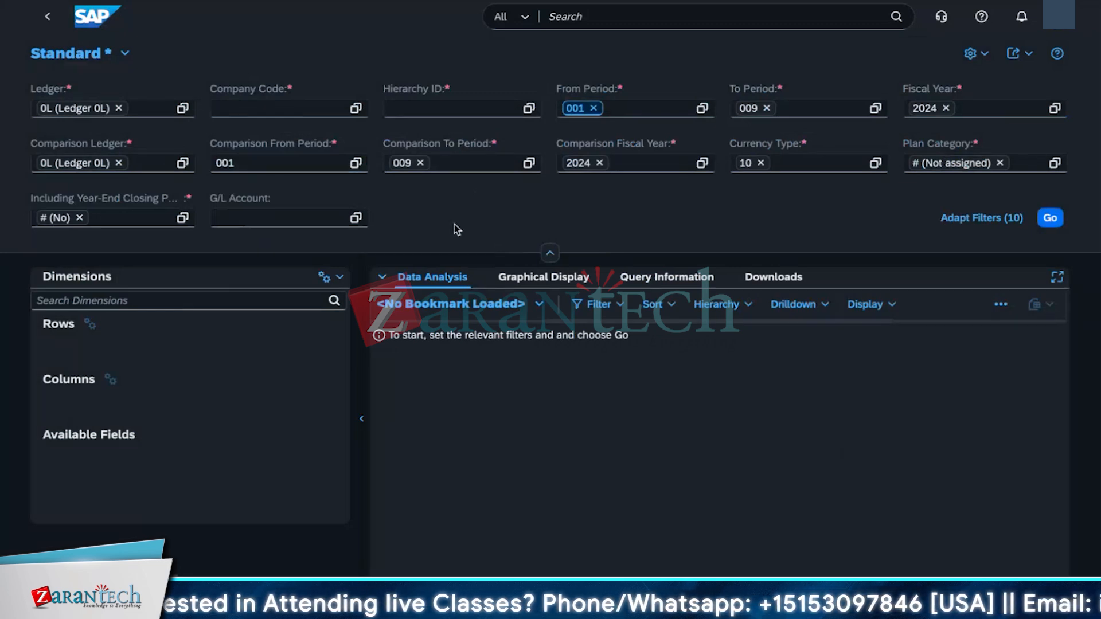
# Step: Fill in company code 1010 and hierarchy ID 1010 as the required report criteria
pyautogui.click(1050, 218)
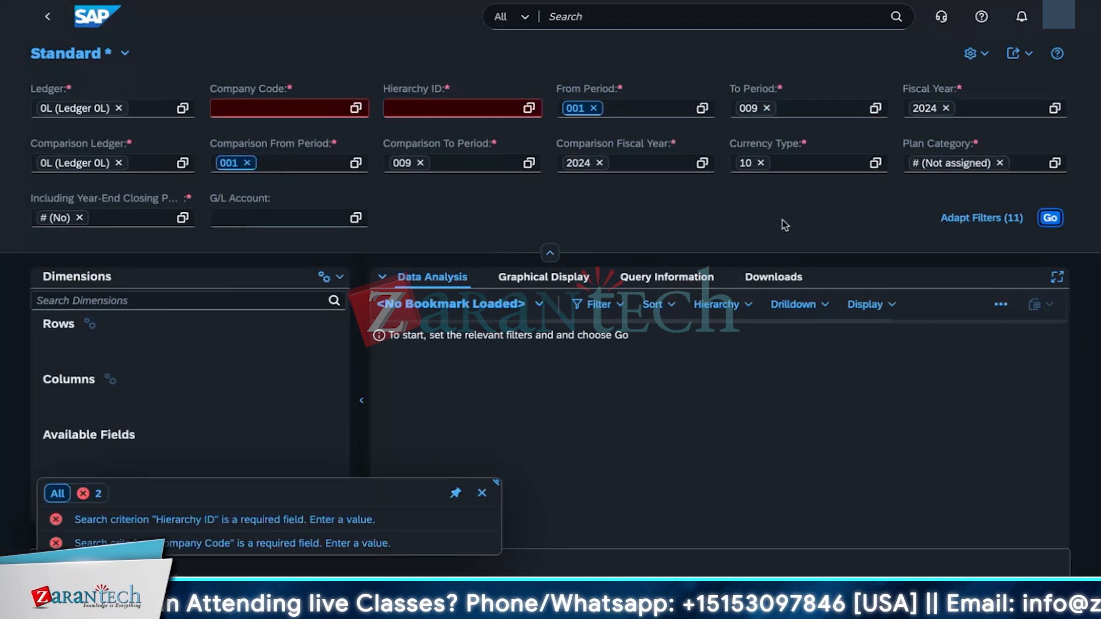
pyautogui.click(327, 110)
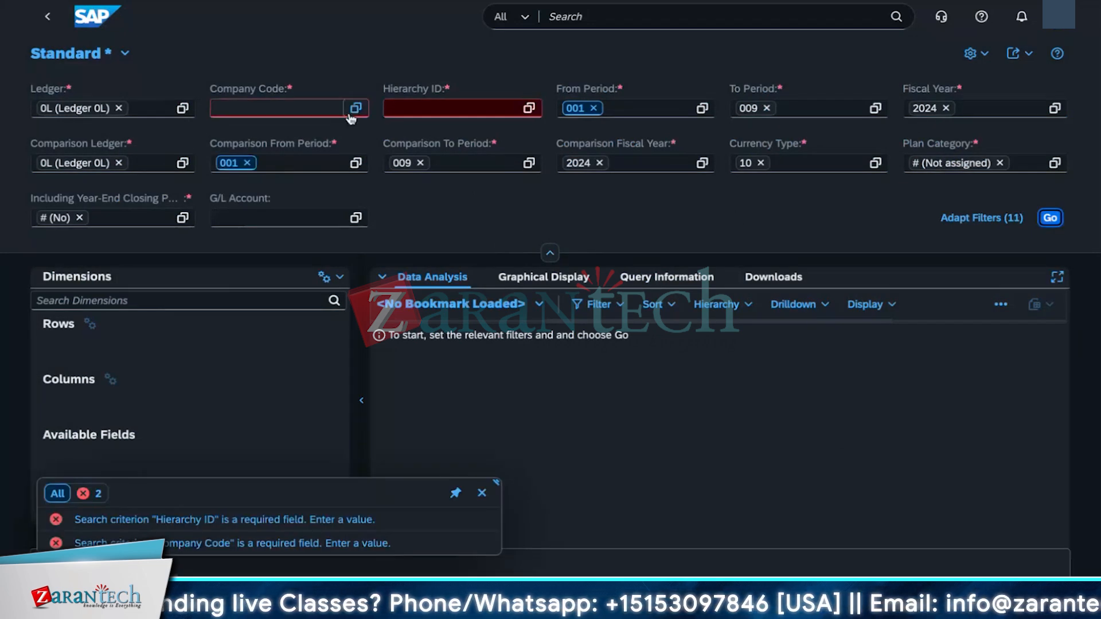
pyautogui.write('1010')
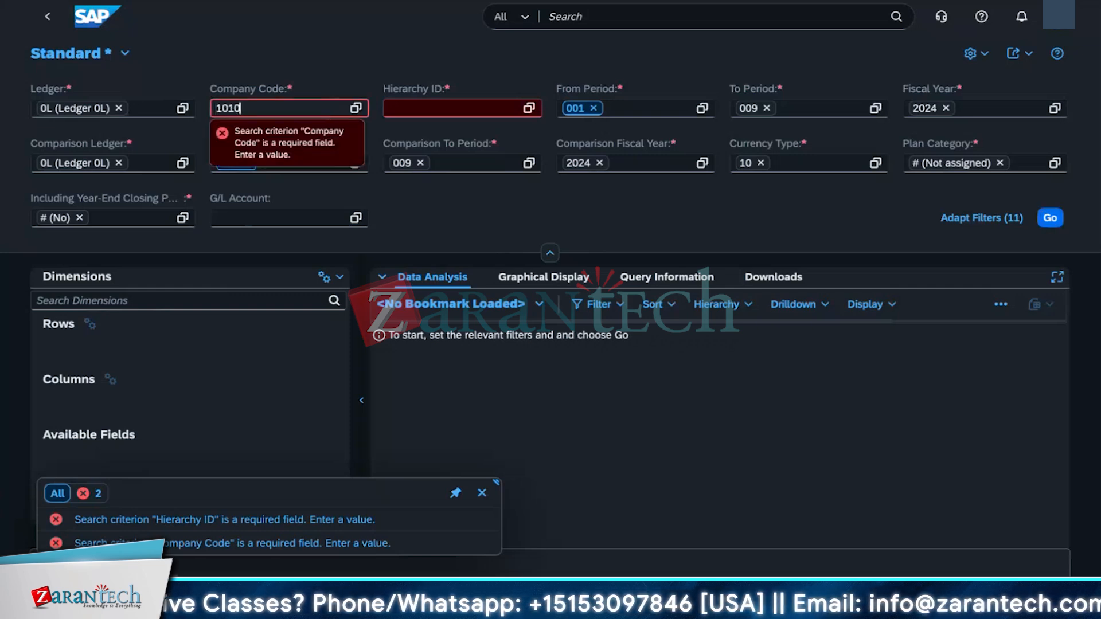
pyautogui.click(256, 198)
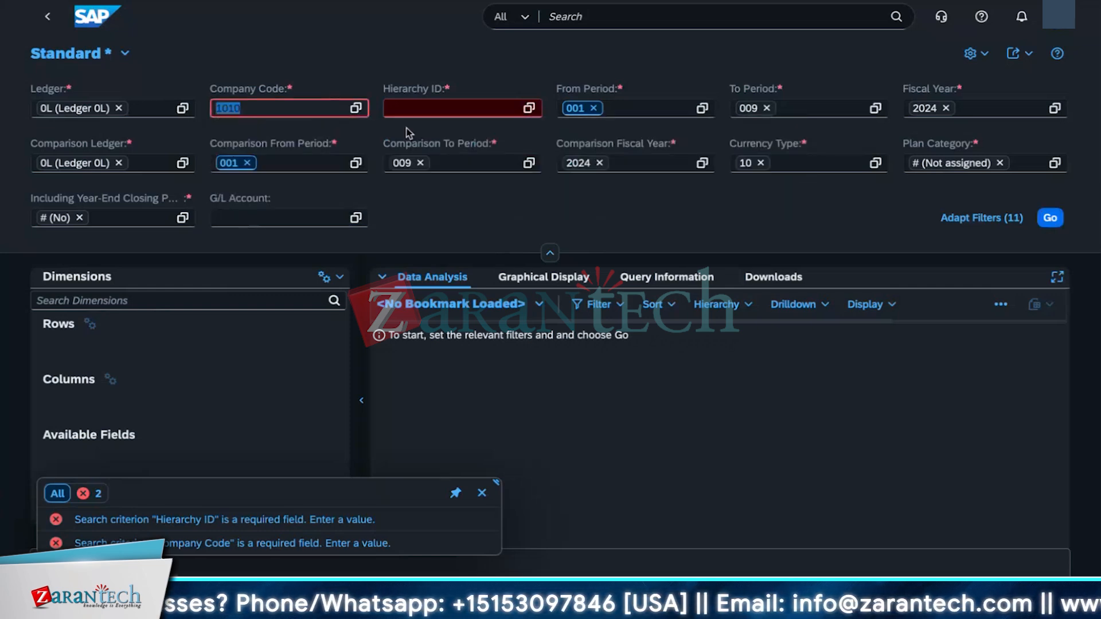
pyautogui.click(453, 108)
pyautogui.write('1010')
pyautogui.click(423, 145)
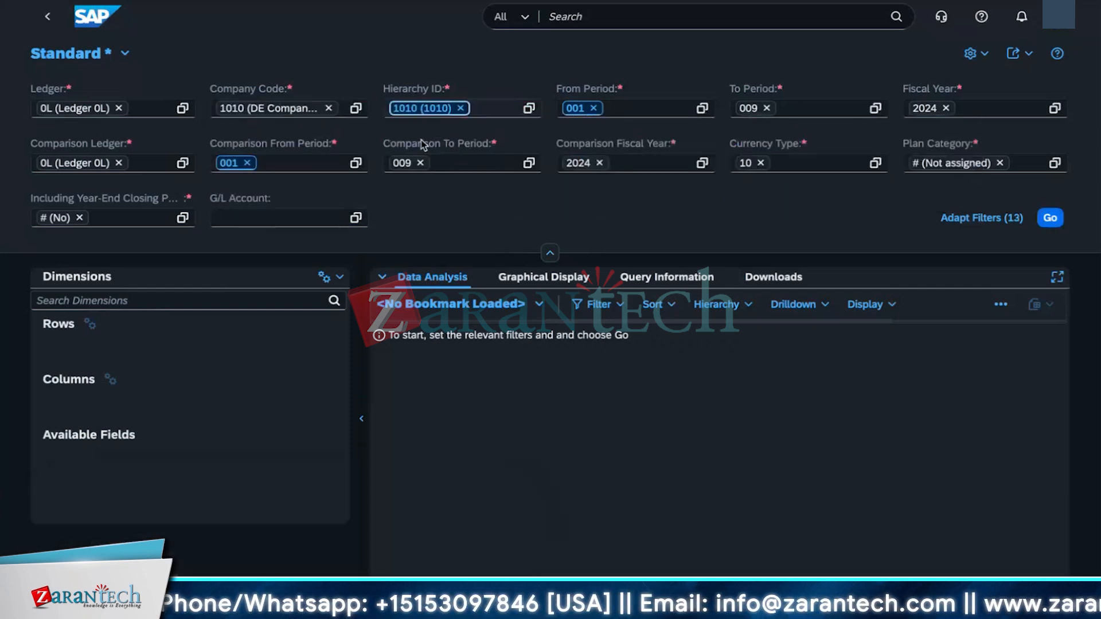
# Step: Run the report and browse its graphical display, query information and downloads views
pyautogui.click(1050, 218)
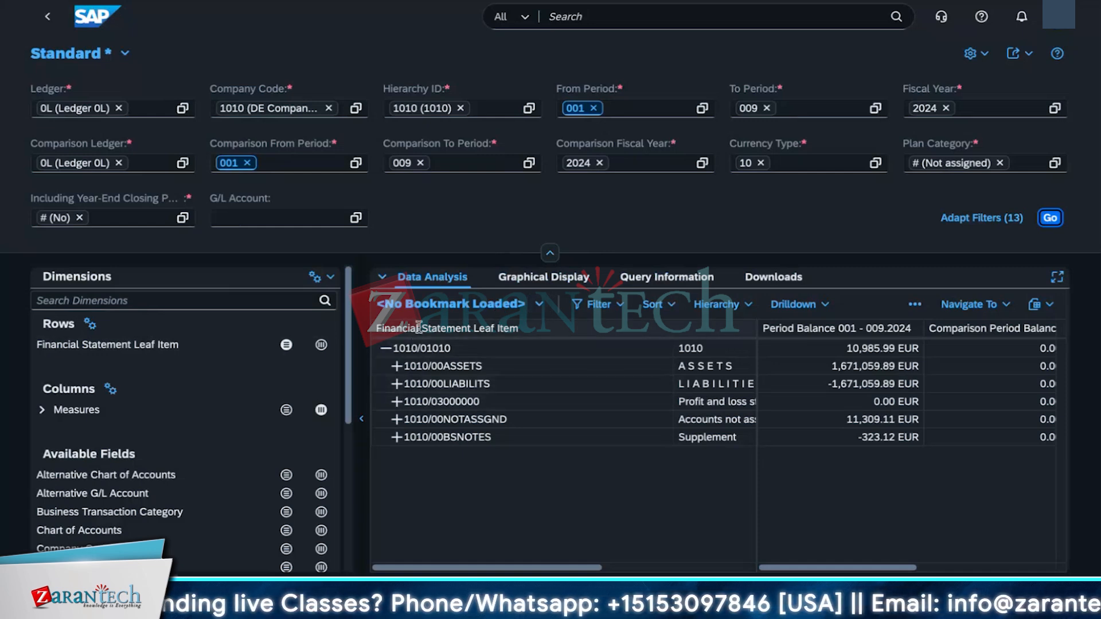
pyautogui.click(528, 278)
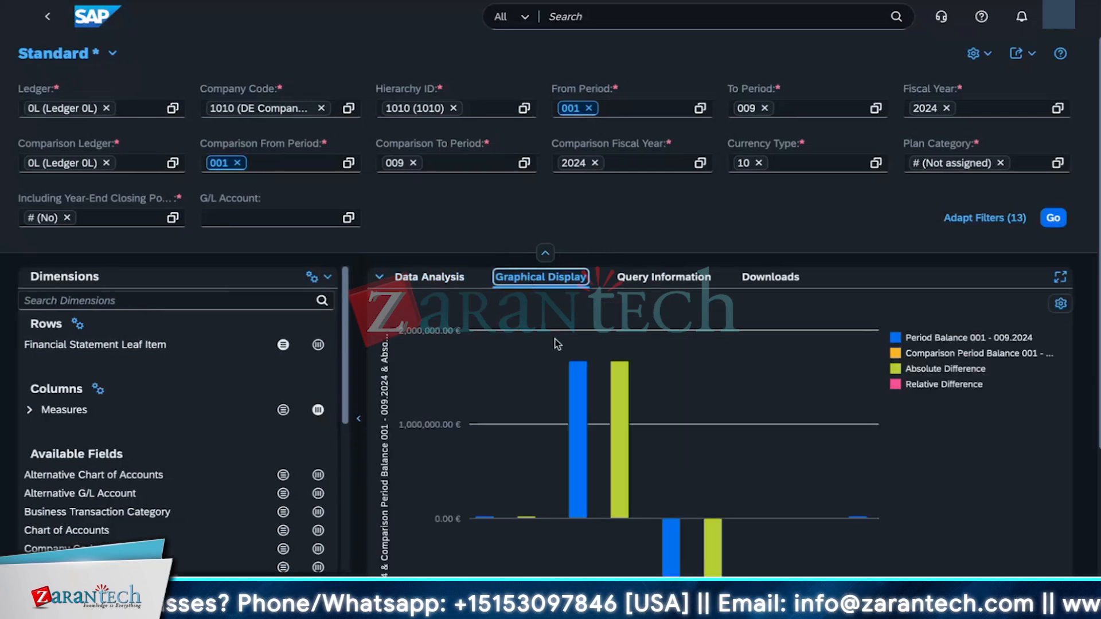
pyautogui.scroll(-3, 648, 499)
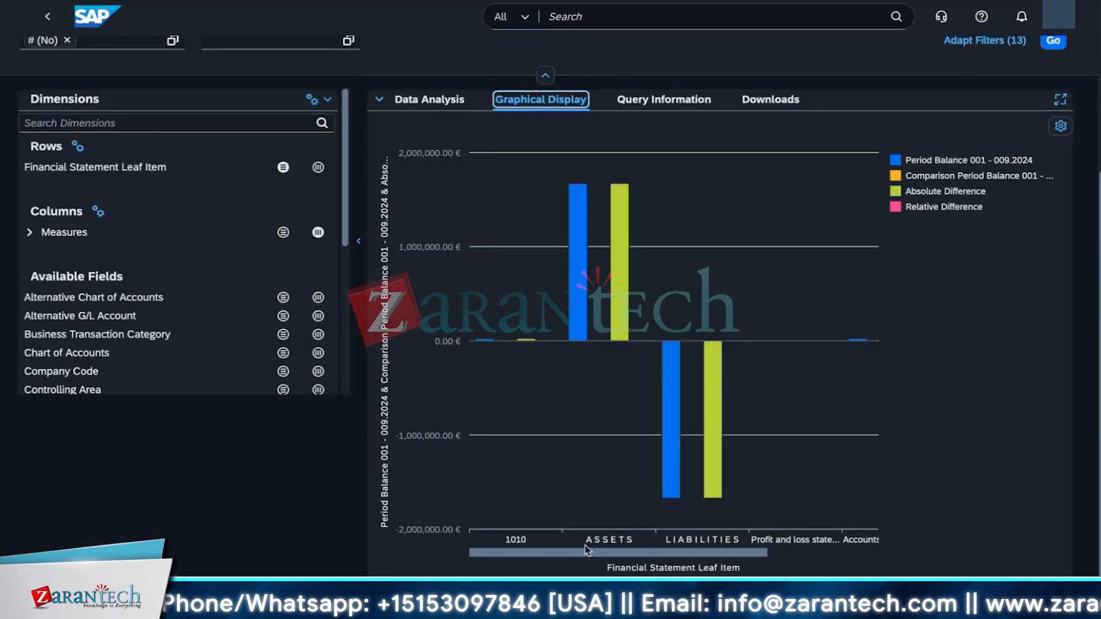
pyautogui.click(642, 100)
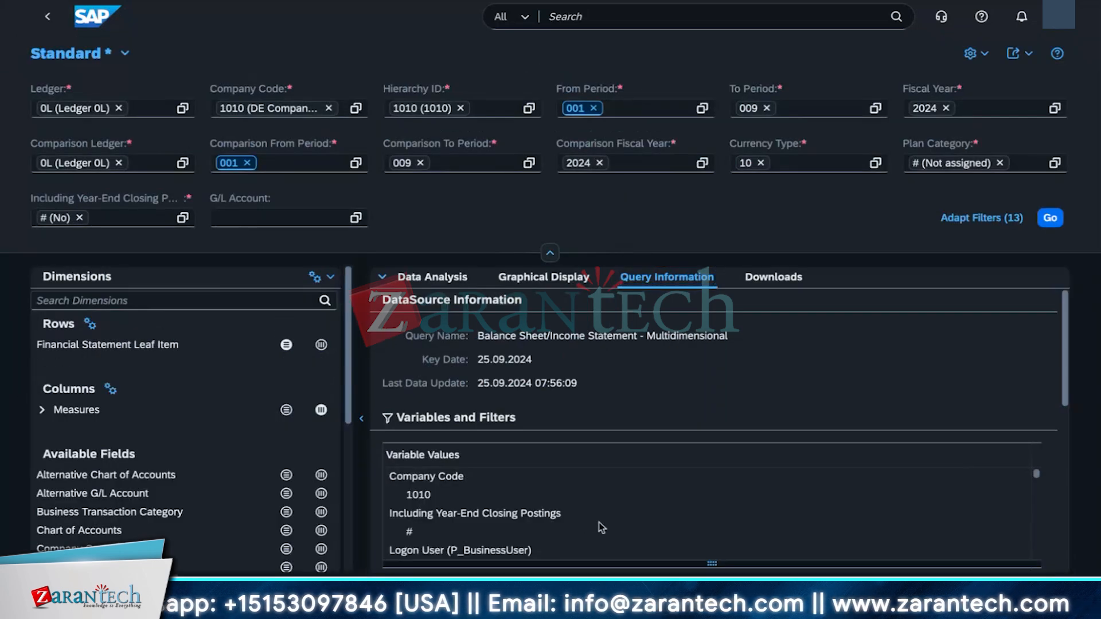
pyautogui.moveTo(1062, 352); pyautogui.dragTo(1060, 538)
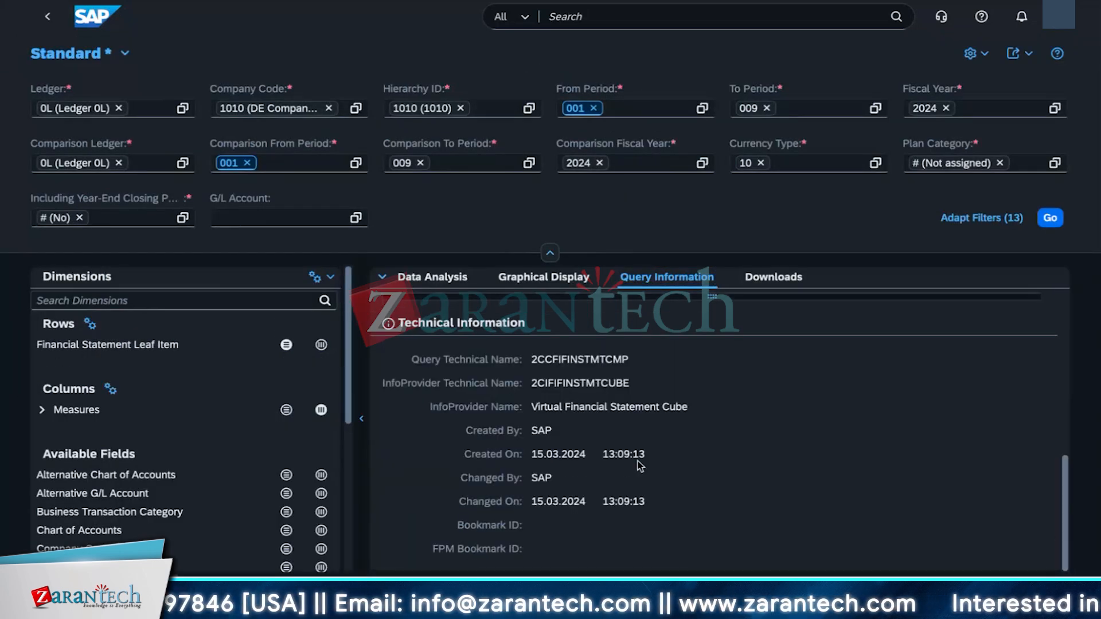
pyautogui.click(755, 274)
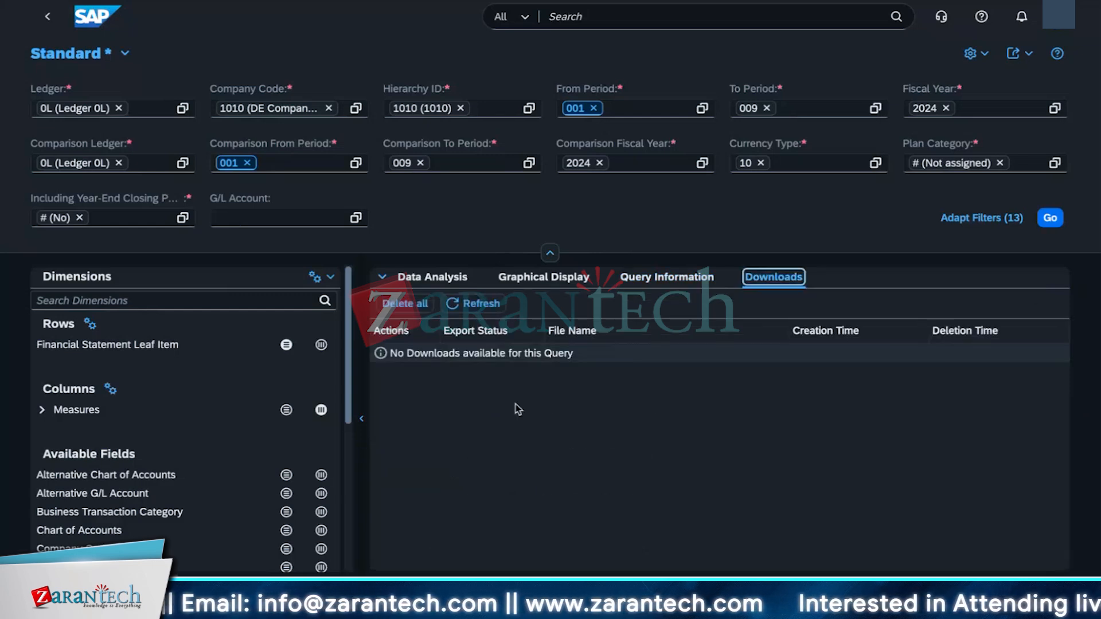
pyautogui.click(432, 277)
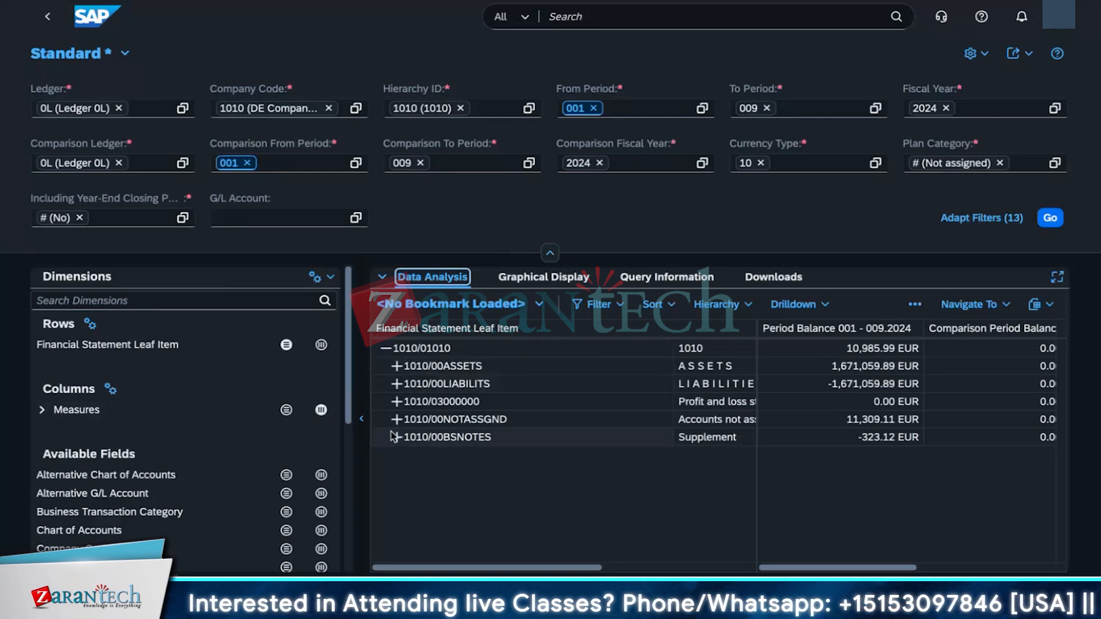
# Step: Expand the financial statement hierarchy down through ASSETS and current assets
pyautogui.click(385, 348)
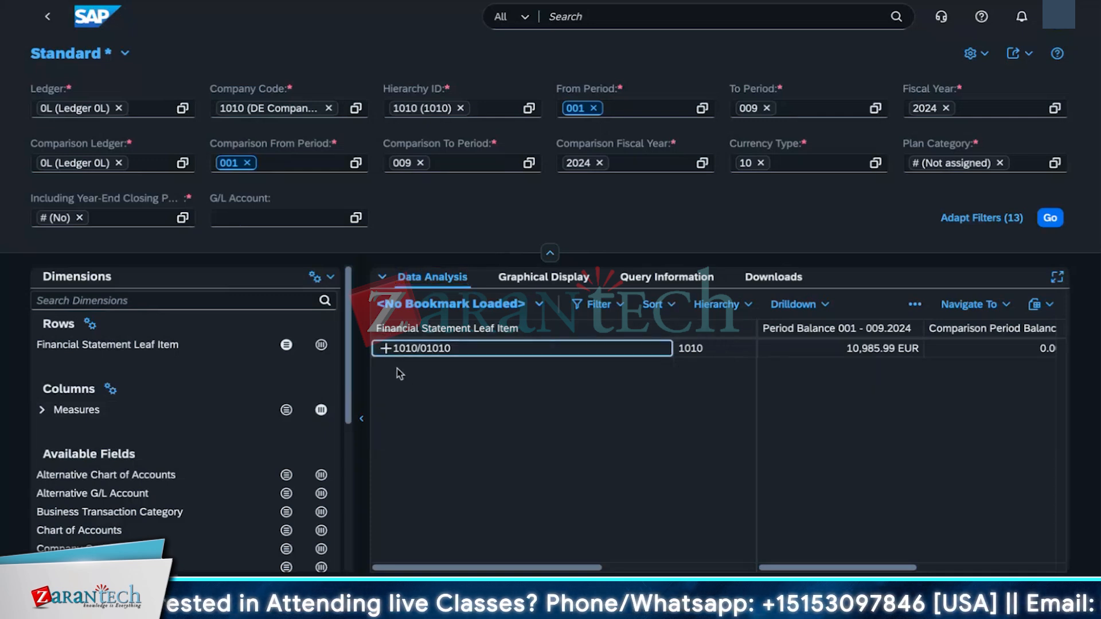
pyautogui.click(388, 350)
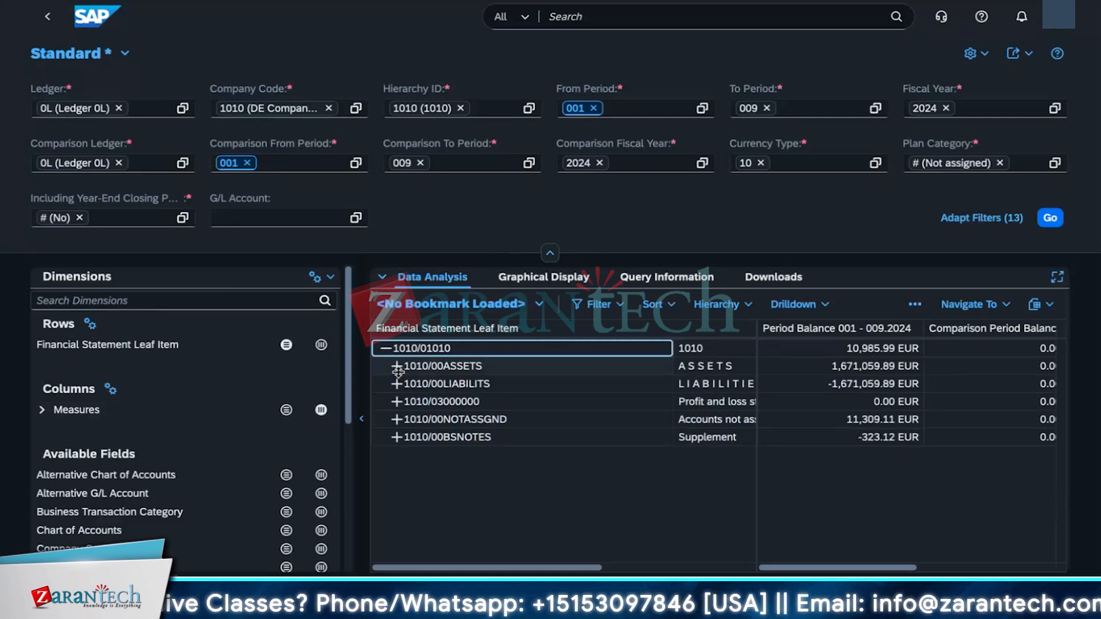
pyautogui.click(400, 369)
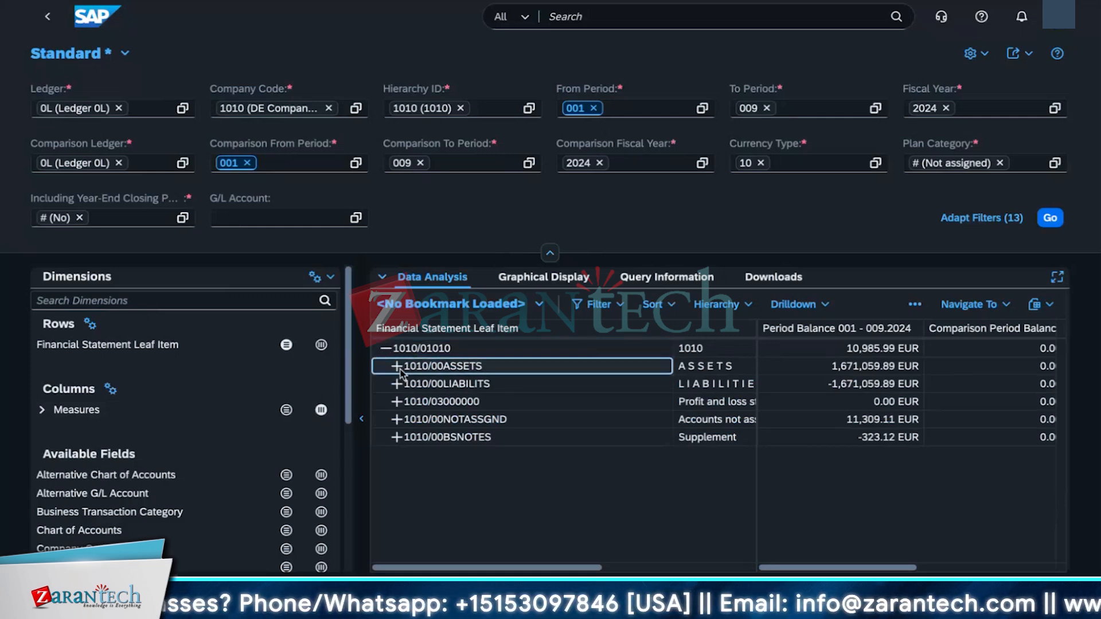
pyautogui.click(407, 384)
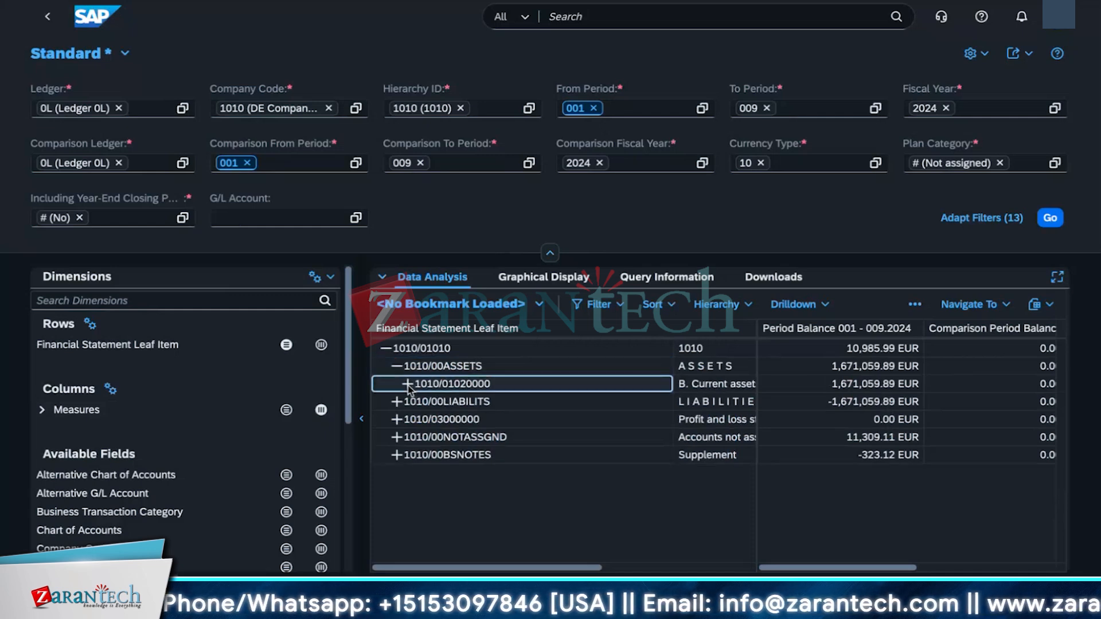
pyautogui.click(408, 401)
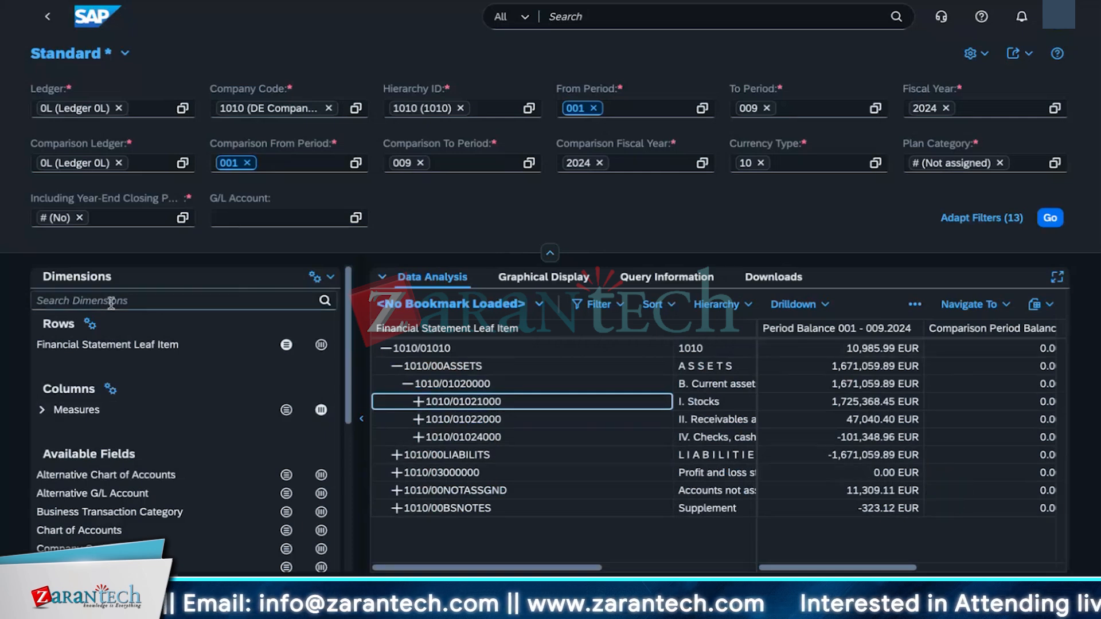
# Step: Search the dimensions for segment and add the Segment field to the rows
pyautogui.click(134, 305)
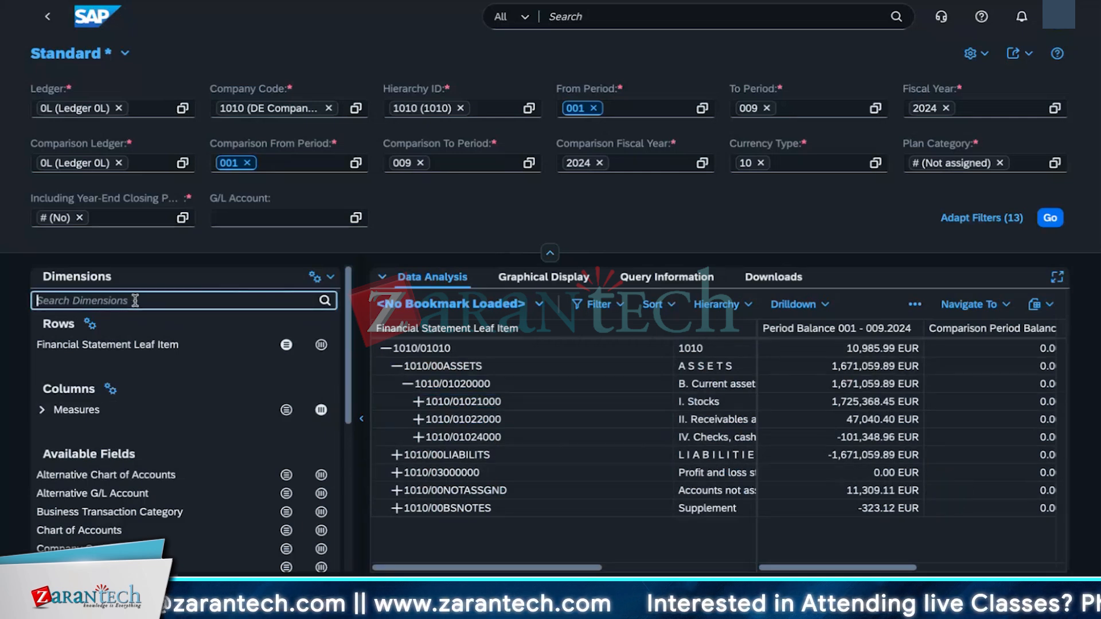
pyautogui.scroll(-2, 102, 497)
pyautogui.scroll(-3, 101, 498)
pyautogui.scroll(5, 103, 501)
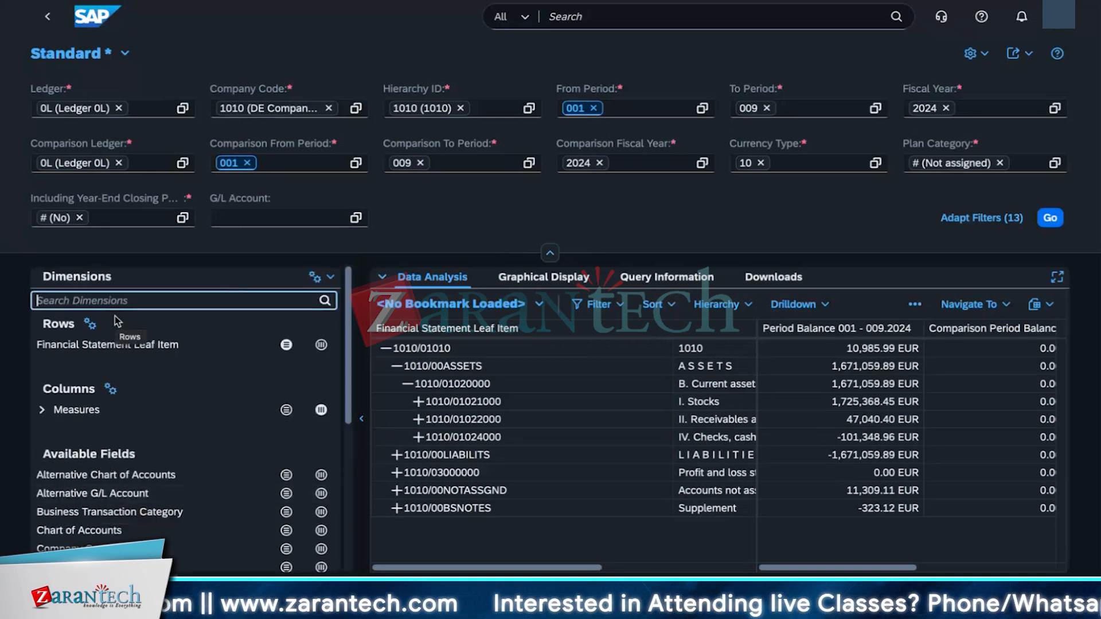
pyautogui.write('segment')
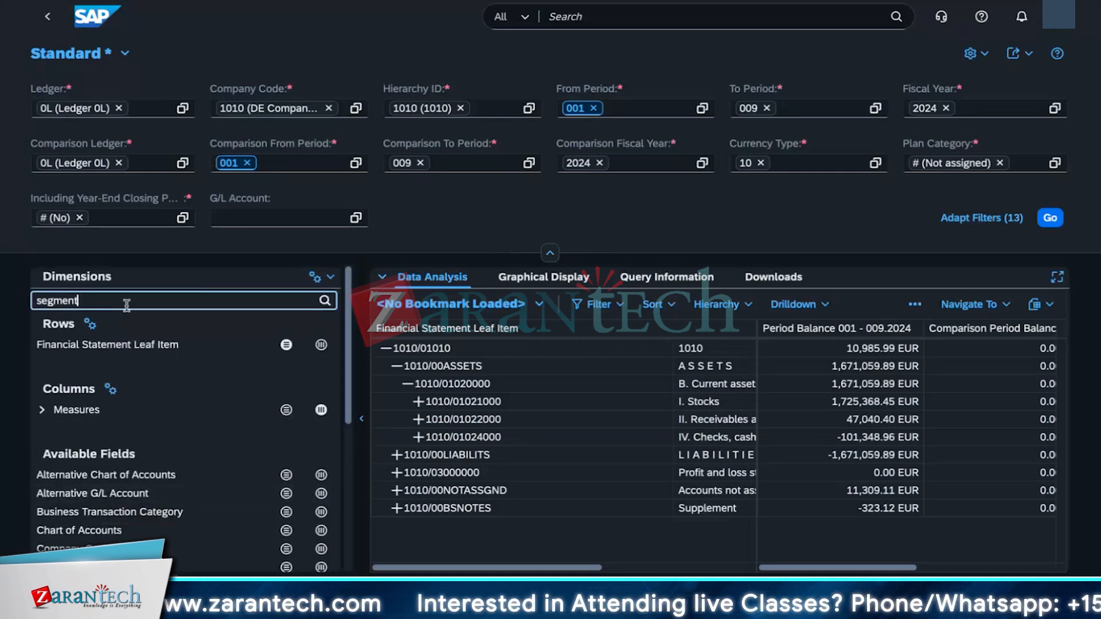
pyautogui.click(321, 307)
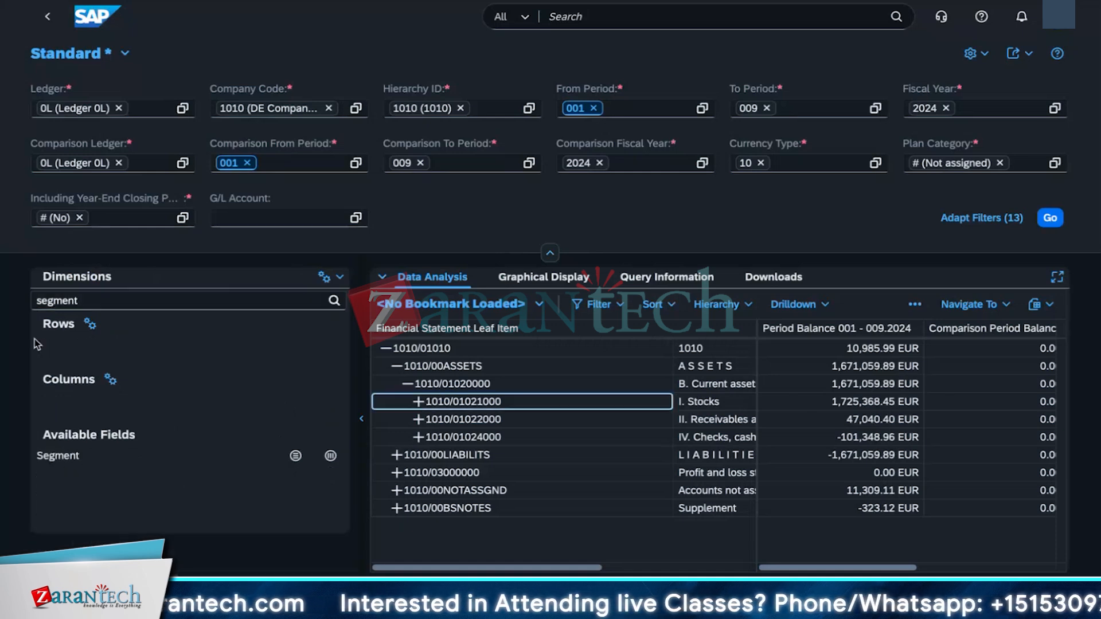
pyautogui.click(38, 467)
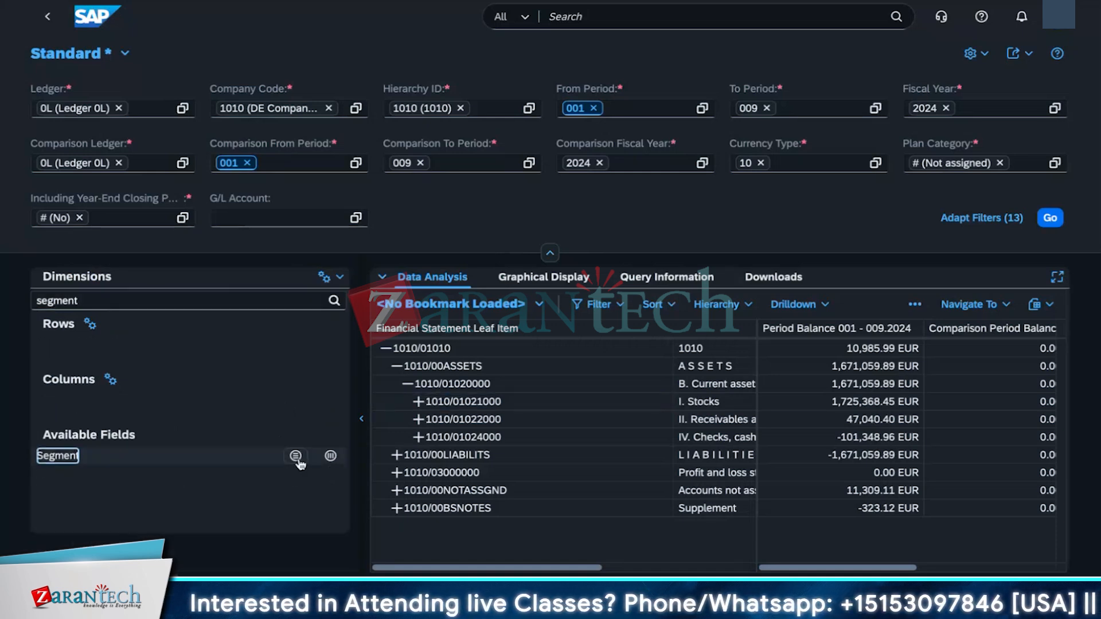
pyautogui.click(296, 458)
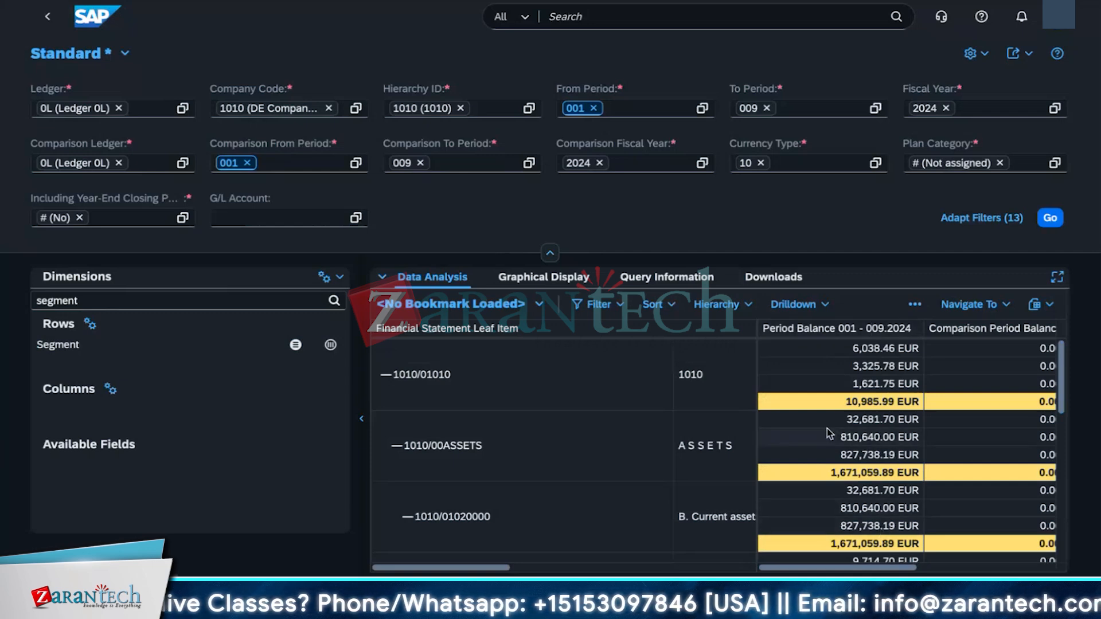
# Step: Clear the dimension search field
pyautogui.click(117, 302)
pyautogui.press('BackSpace')
pyautogui.press('BackSpace')
pyautogui.press('BackSpace')
pyautogui.press('BackSpace')
pyautogui.press('BackSpace')
pyautogui.press('BackSpace')
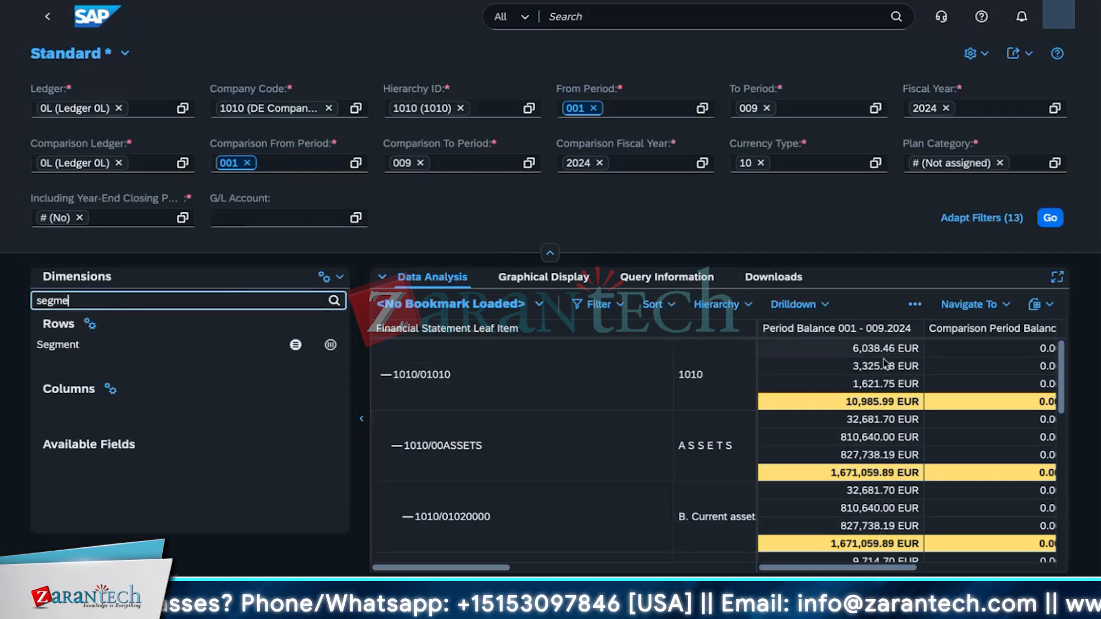
pyautogui.press('BackSpace')
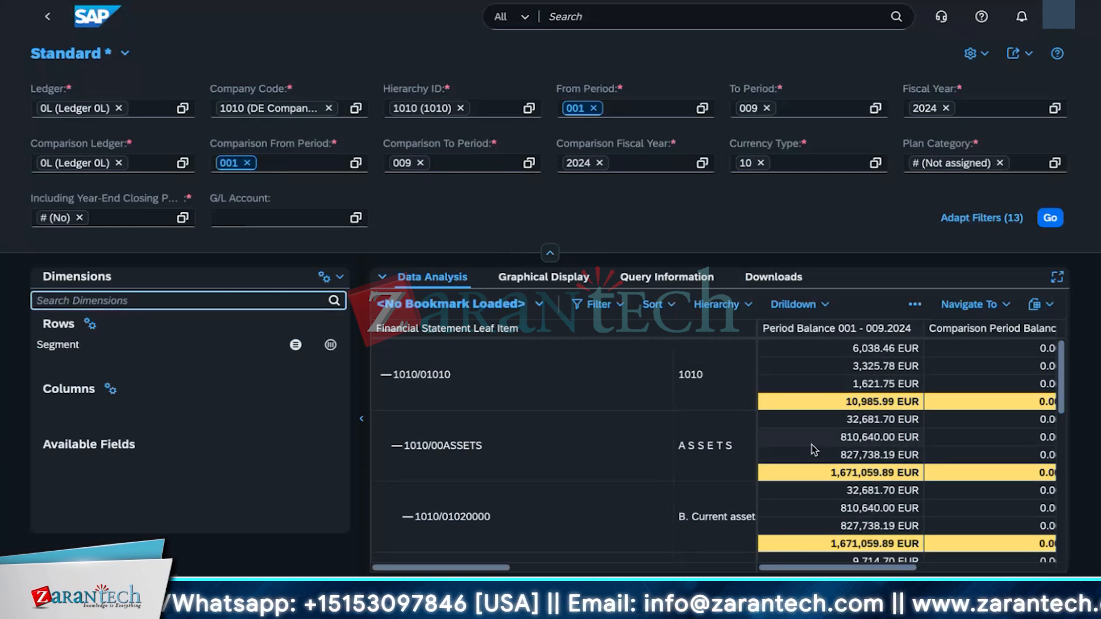
pyautogui.click(543, 280)
pyautogui.click(440, 277)
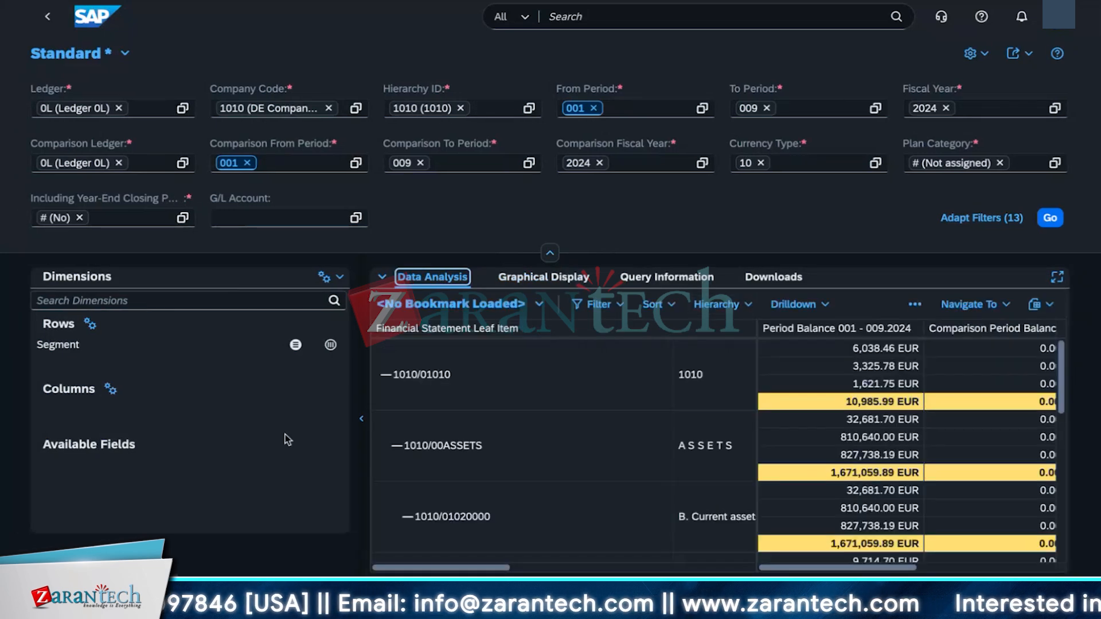
# Step: Widen the report table and review the Hierarchy and Sort menu options
pyautogui.scroll(-3, 688, 400)
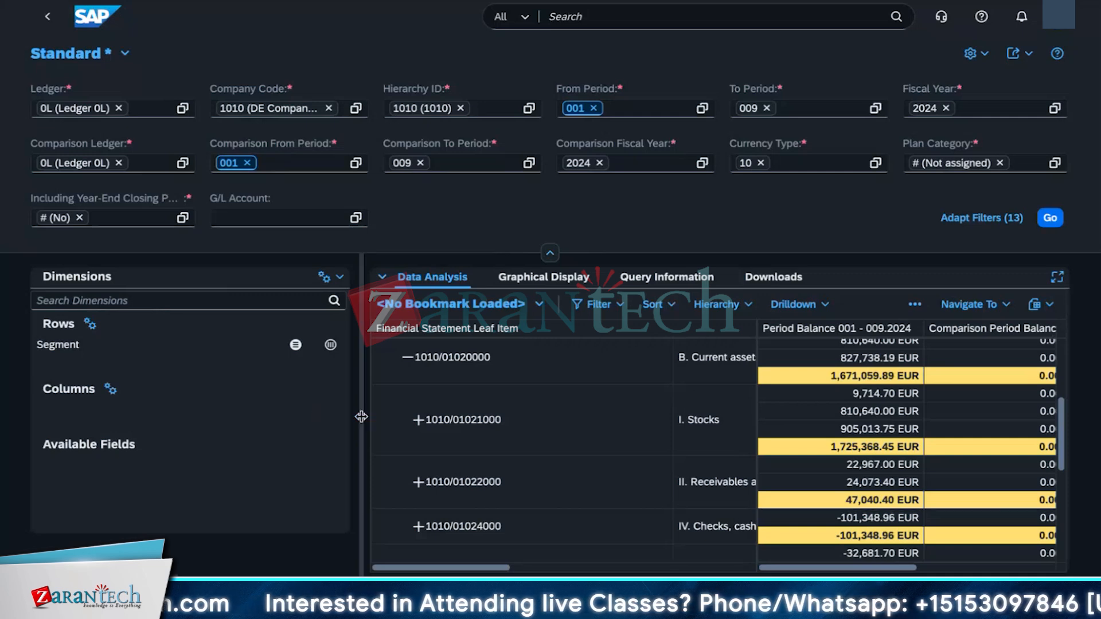
pyautogui.moveTo(361, 374); pyautogui.dragTo(251, 373)
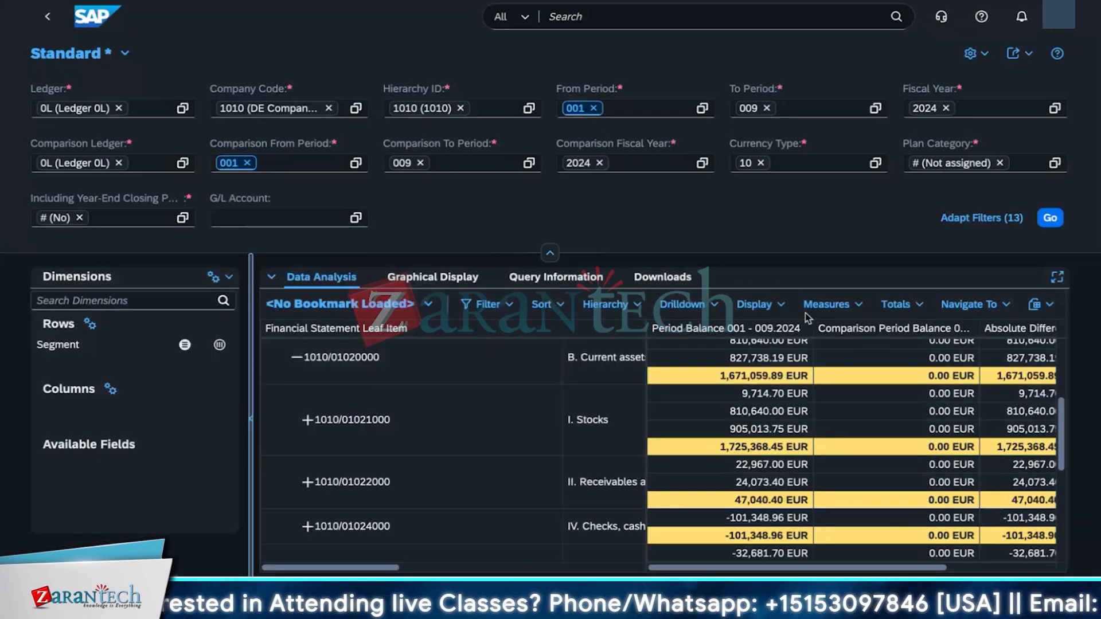
pyautogui.click(607, 304)
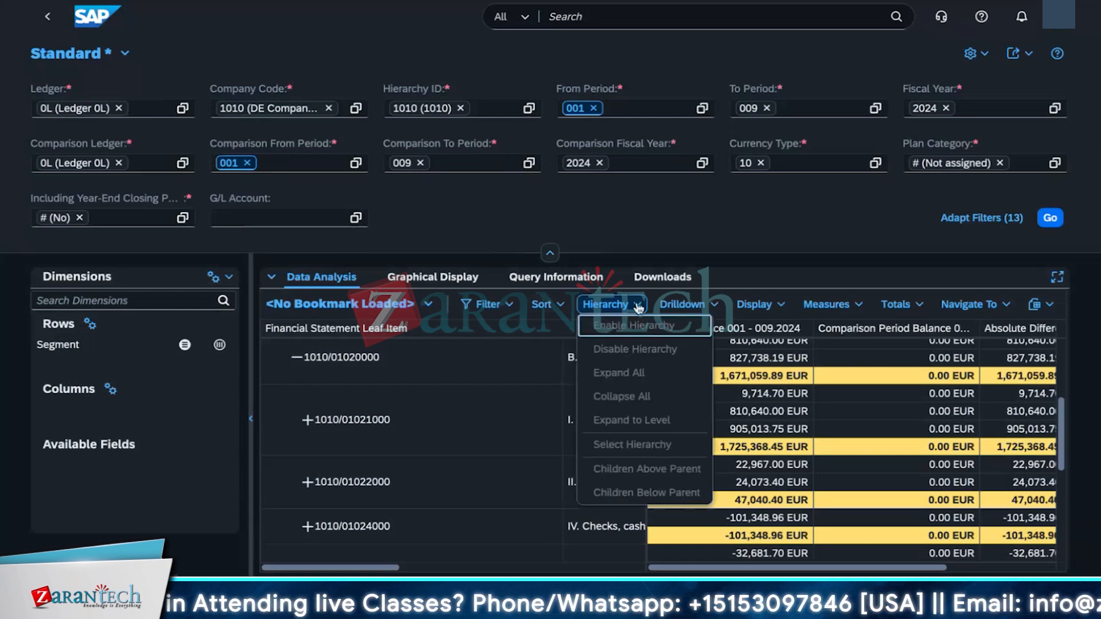
pyautogui.click(544, 304)
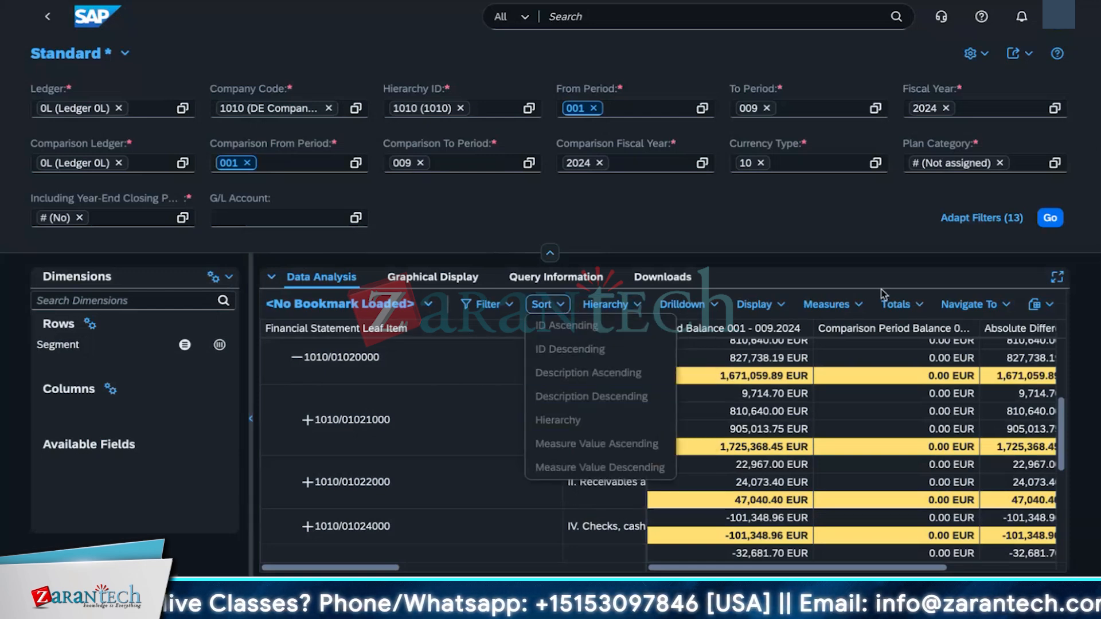
# Step: Navigate from the report to Analyze Accrual Postings and return to the report
pyautogui.click(1002, 307)
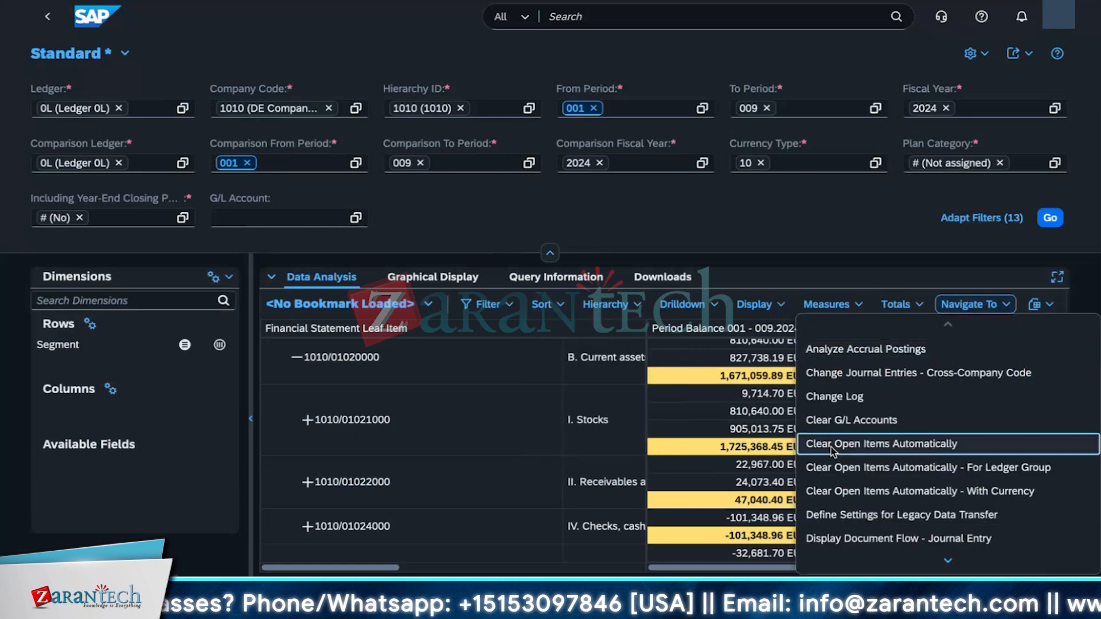
pyautogui.press('Down')
pyautogui.press('Down')
pyautogui.press('Down')
pyautogui.press('Down')
pyautogui.press('Down')
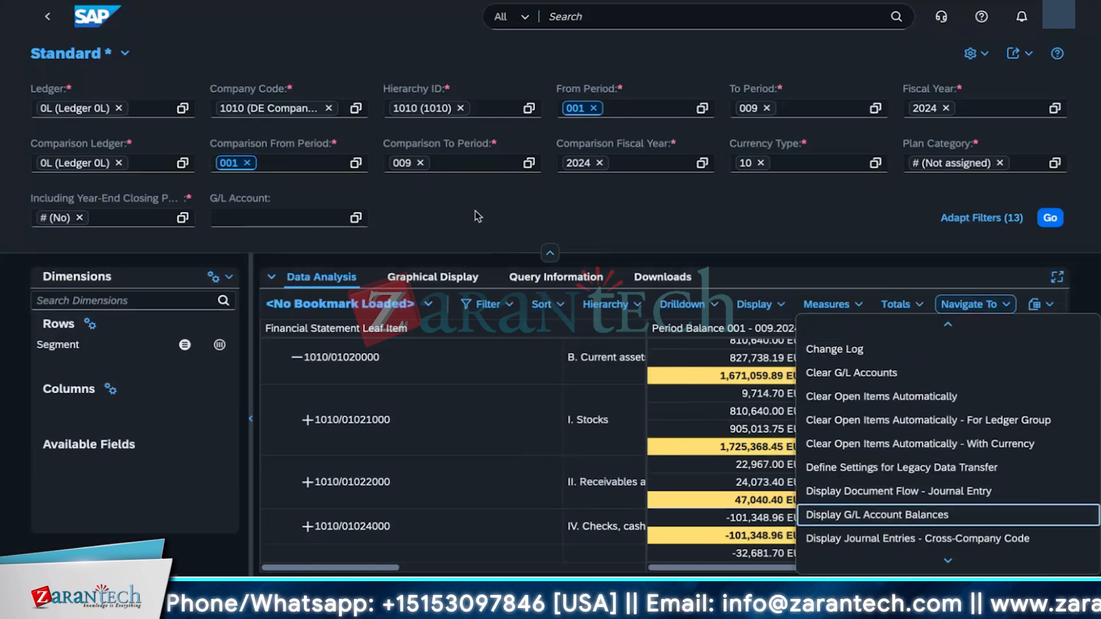
pyautogui.press('Return')
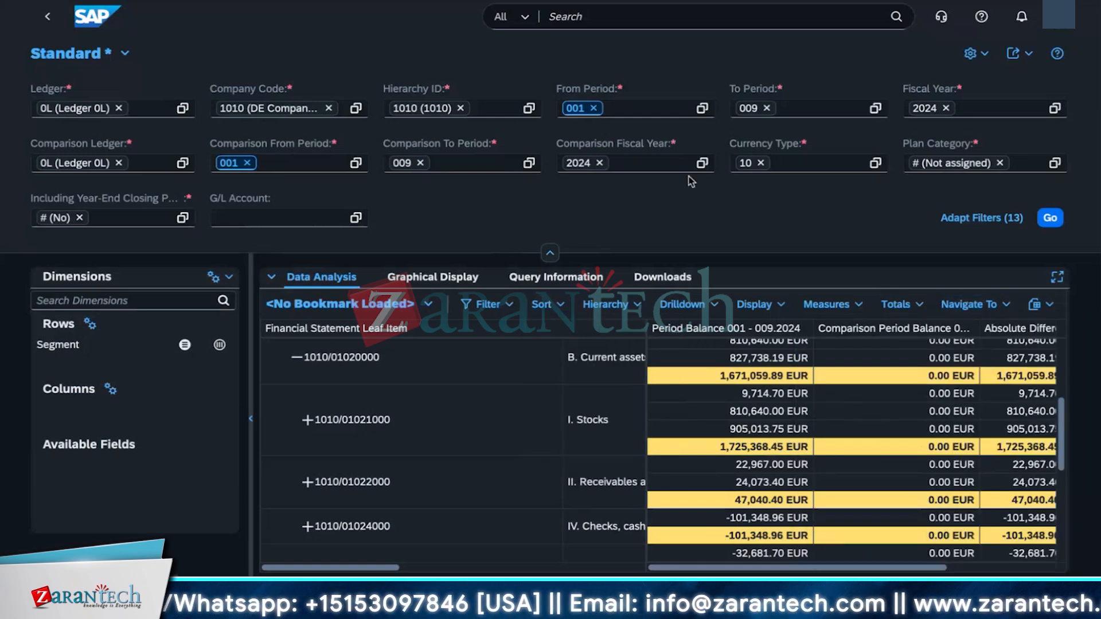
pyautogui.click(973, 304)
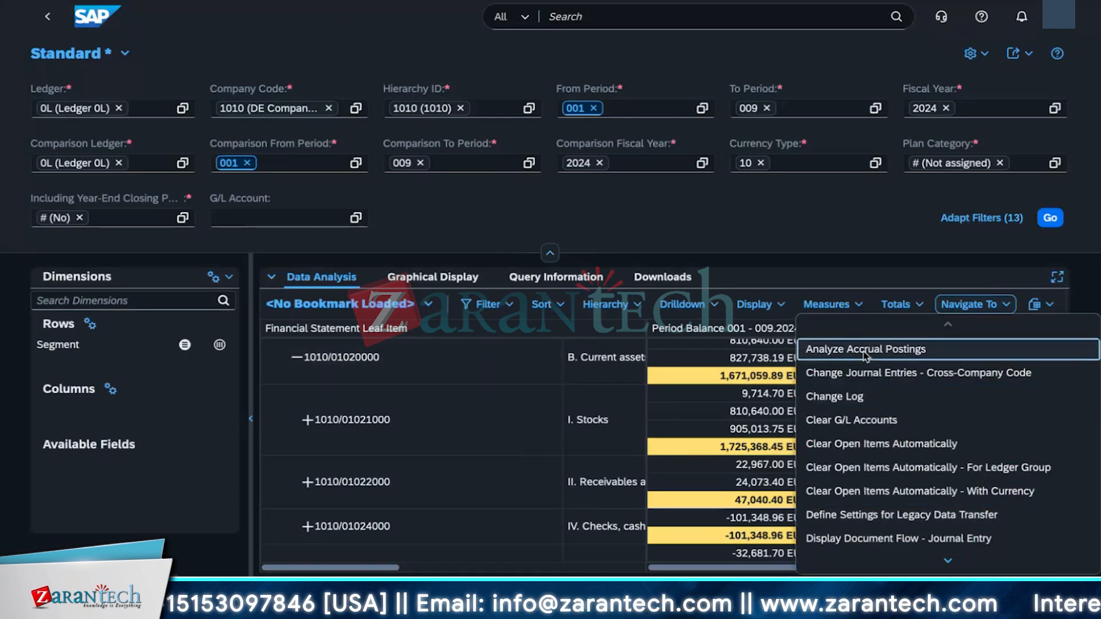
pyautogui.click(865, 350)
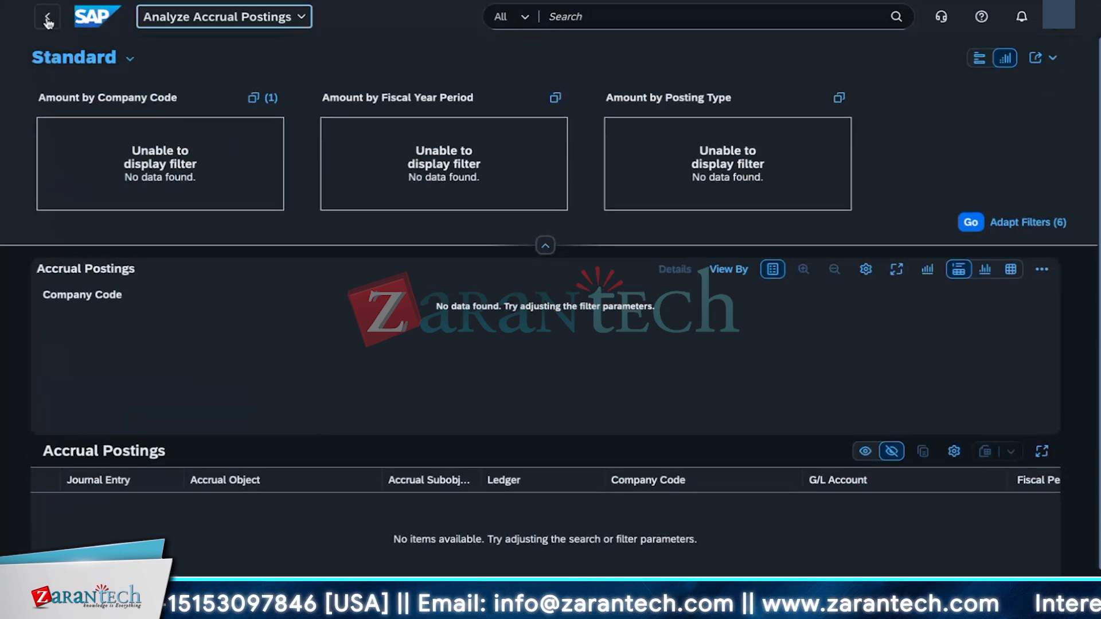
pyautogui.click(48, 21)
# Step: Navigate from the report to the Year-to-Date Balances app
pyautogui.click(974, 304)
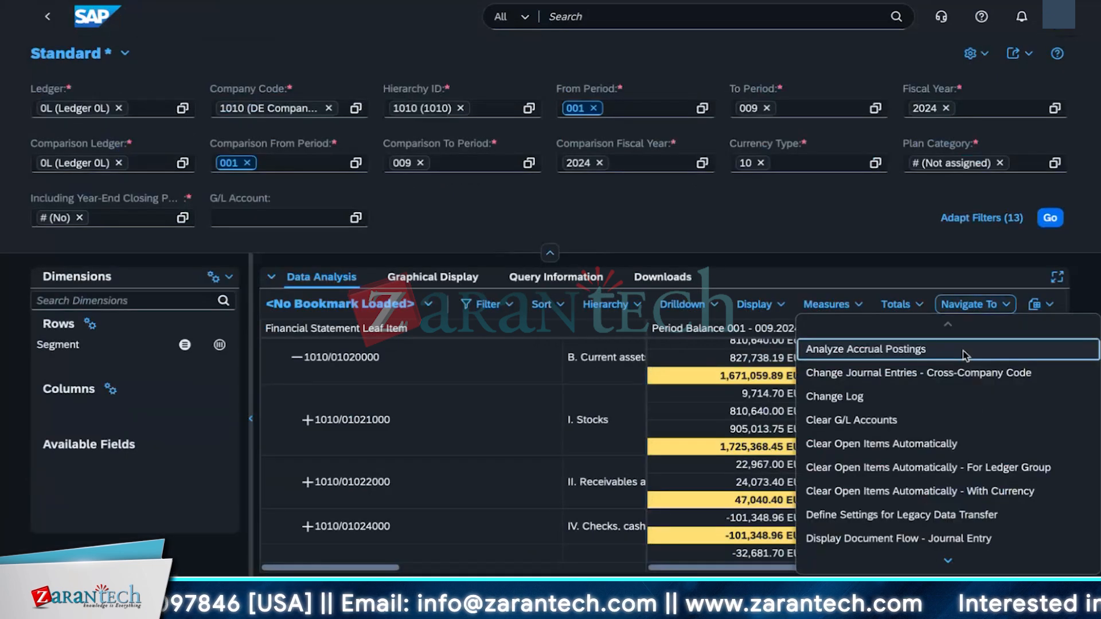
pyautogui.scroll(-4, 895, 493)
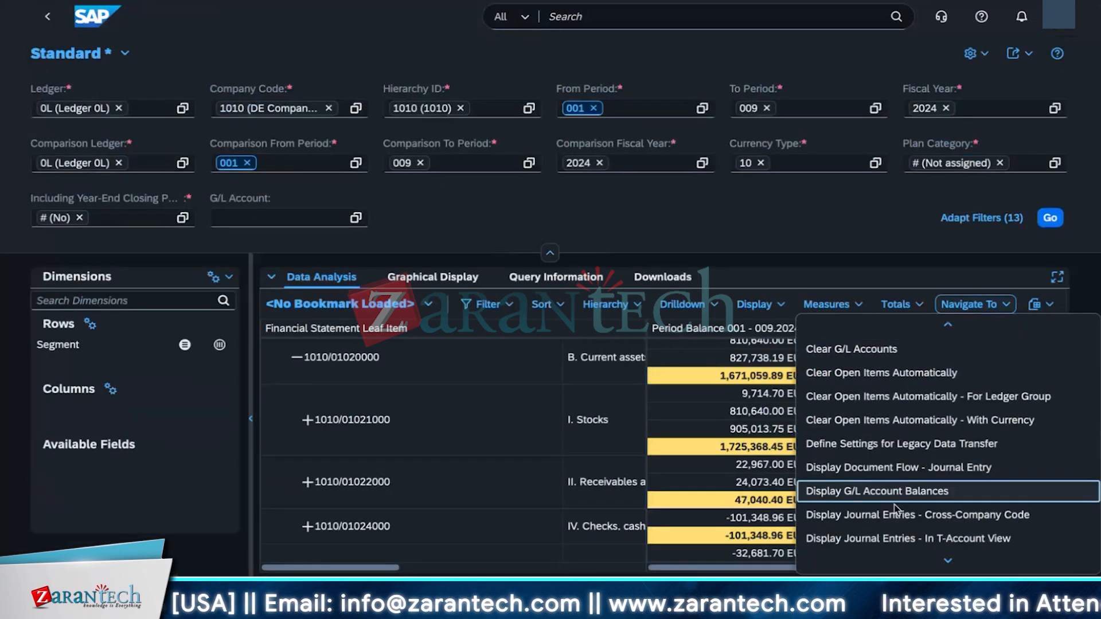
pyautogui.scroll(-10, 899, 518)
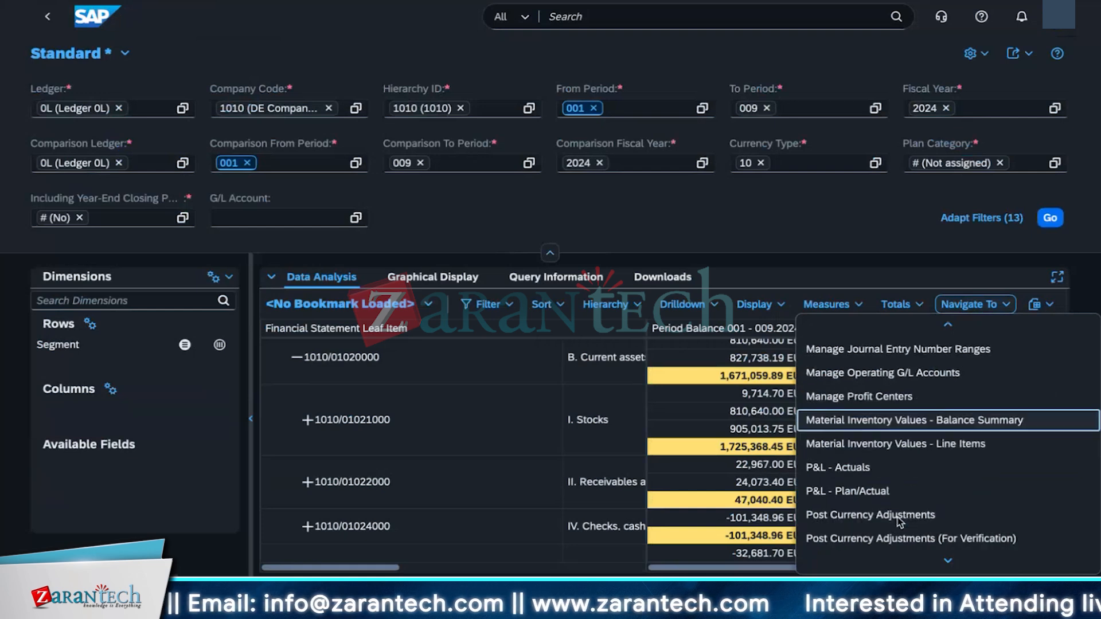
pyautogui.scroll(-10, 897, 519)
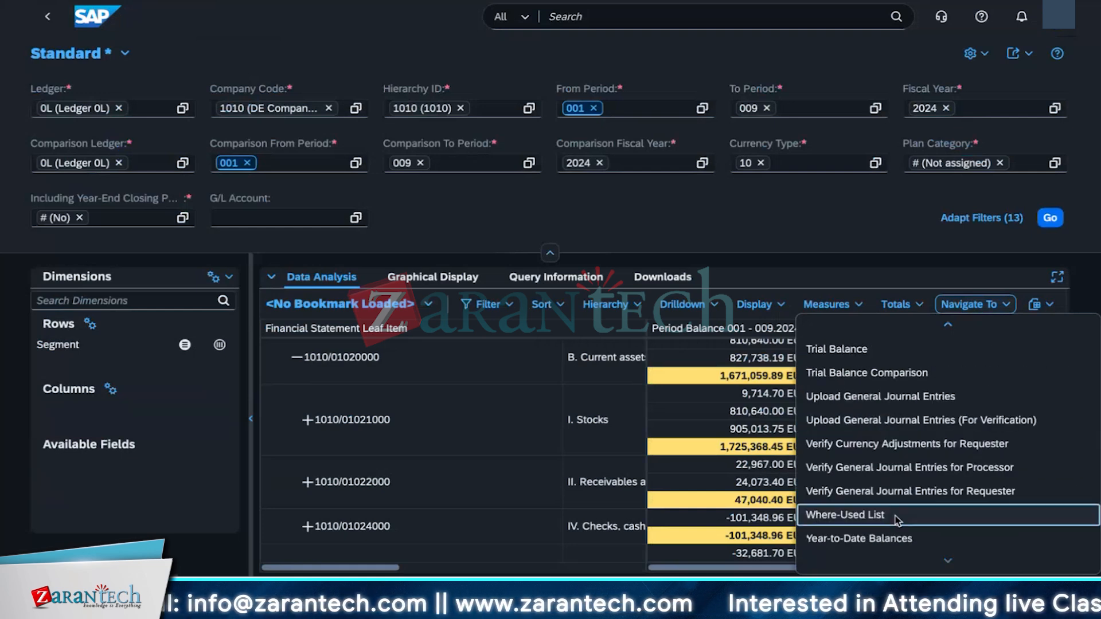
pyautogui.scroll(5, 884, 497)
pyautogui.scroll(-5, 885, 504)
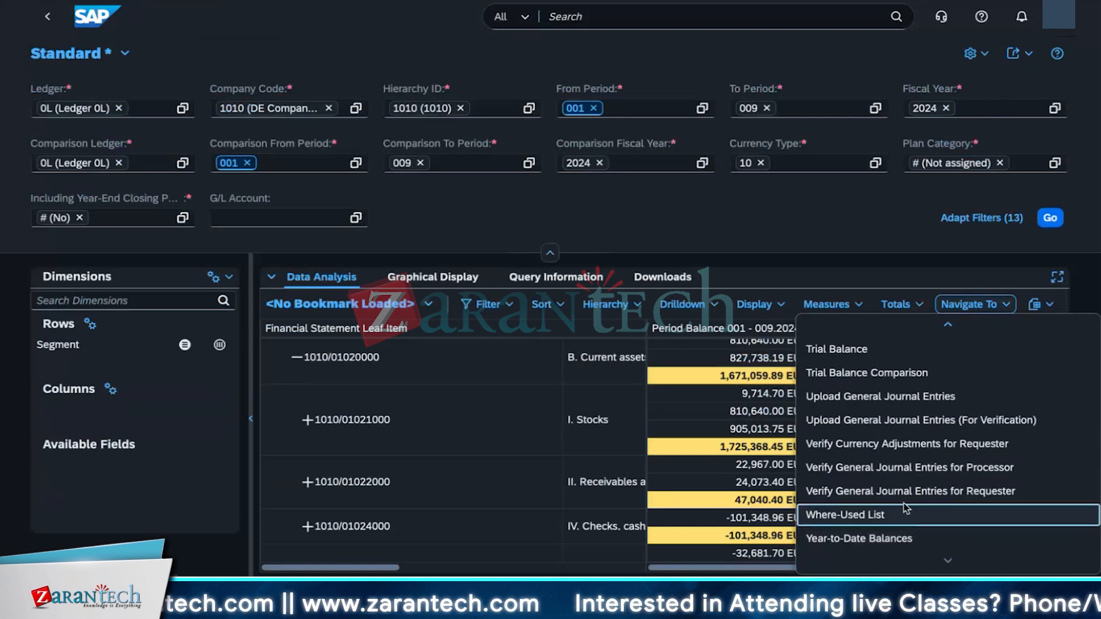
pyautogui.click(900, 539)
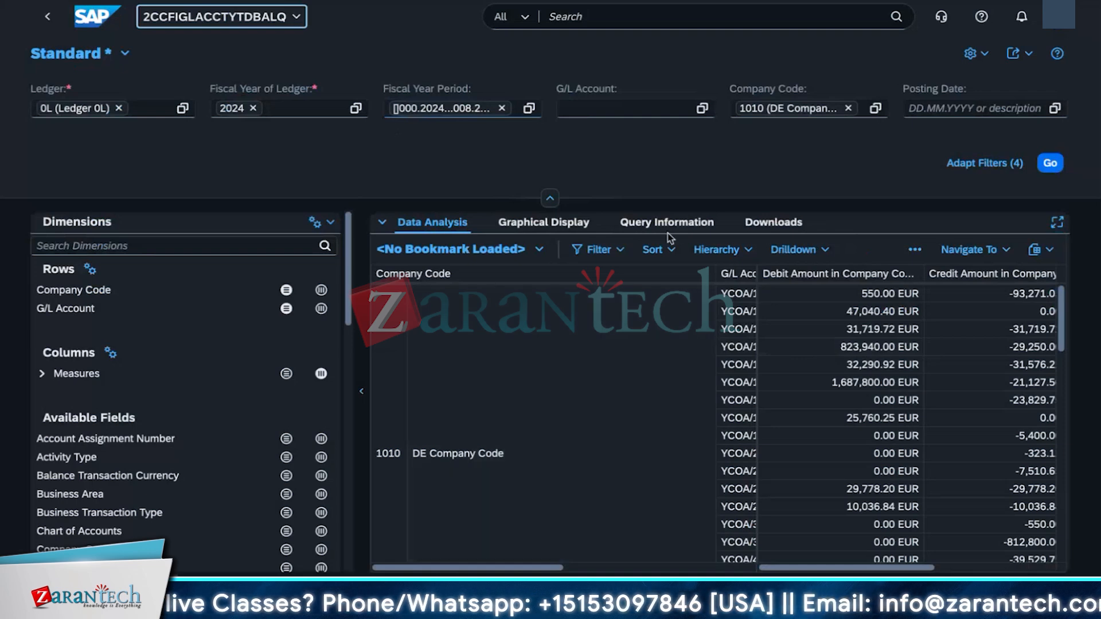
# Step: Examine the G/L account value help and grand totals of the year-to-date balances, then return to the report
pyautogui.click(687, 110)
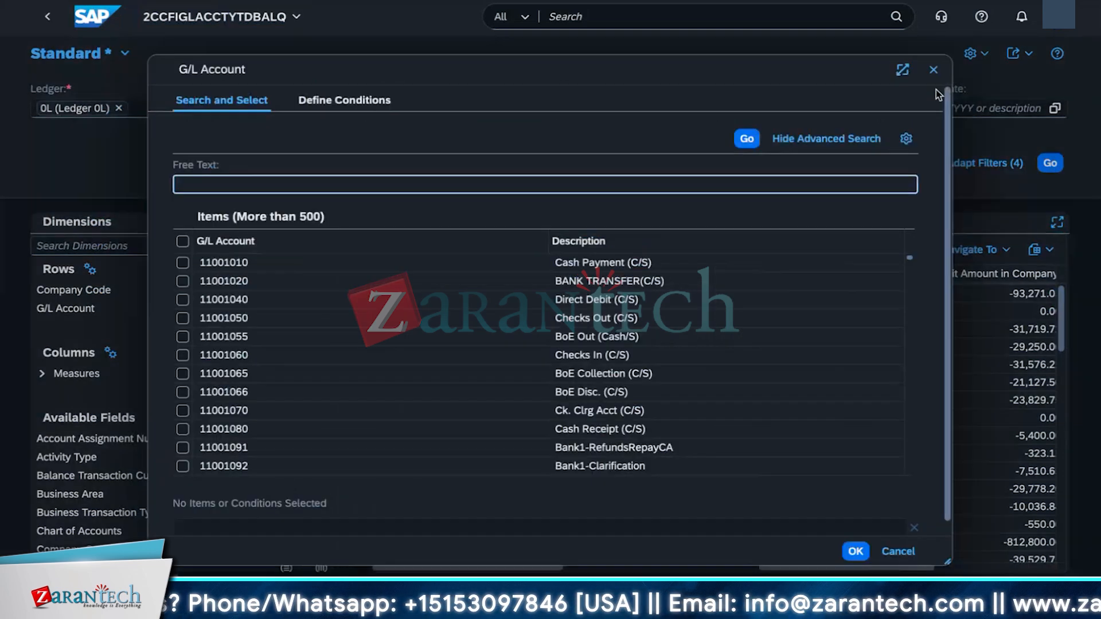
pyautogui.click(933, 75)
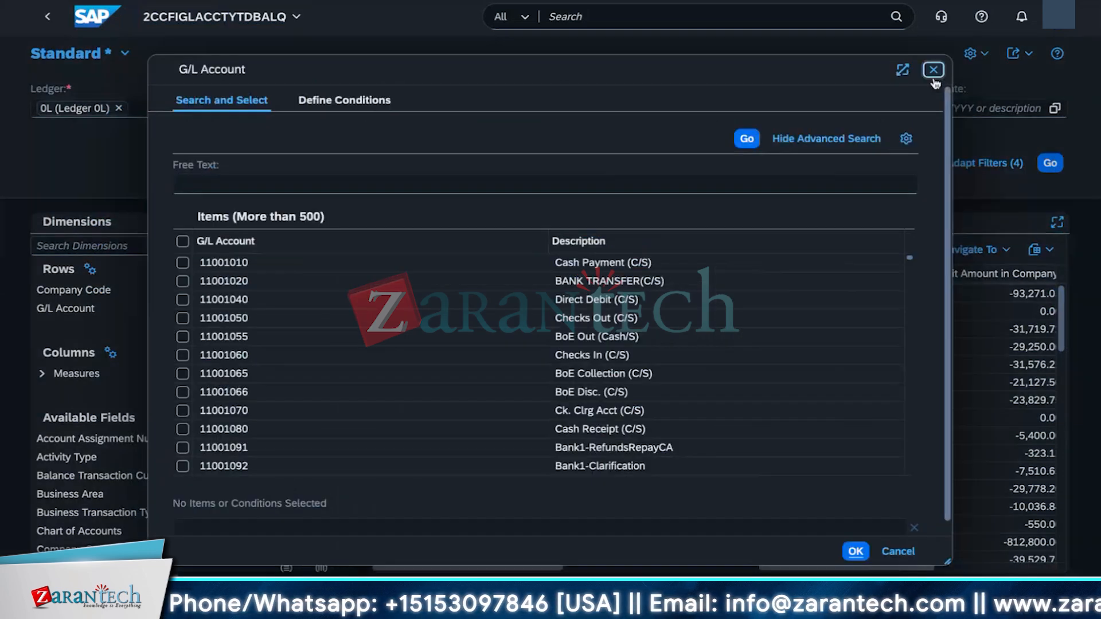
pyautogui.scroll(-10, 577, 533)
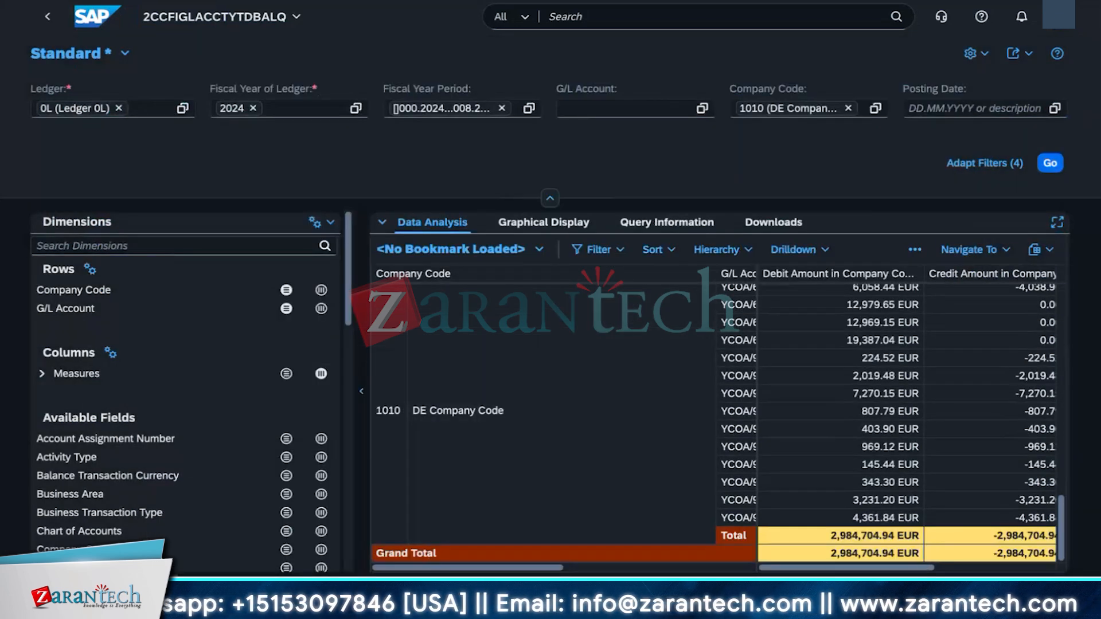
pyautogui.moveTo(820, 569); pyautogui.dragTo(796, 568)
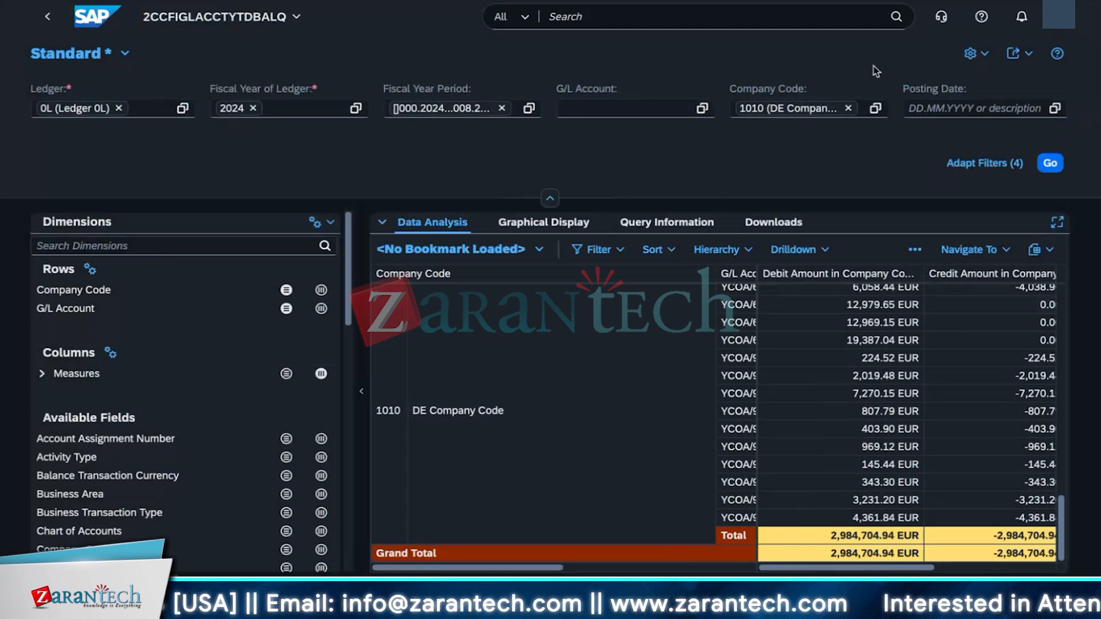
pyautogui.click(983, 55)
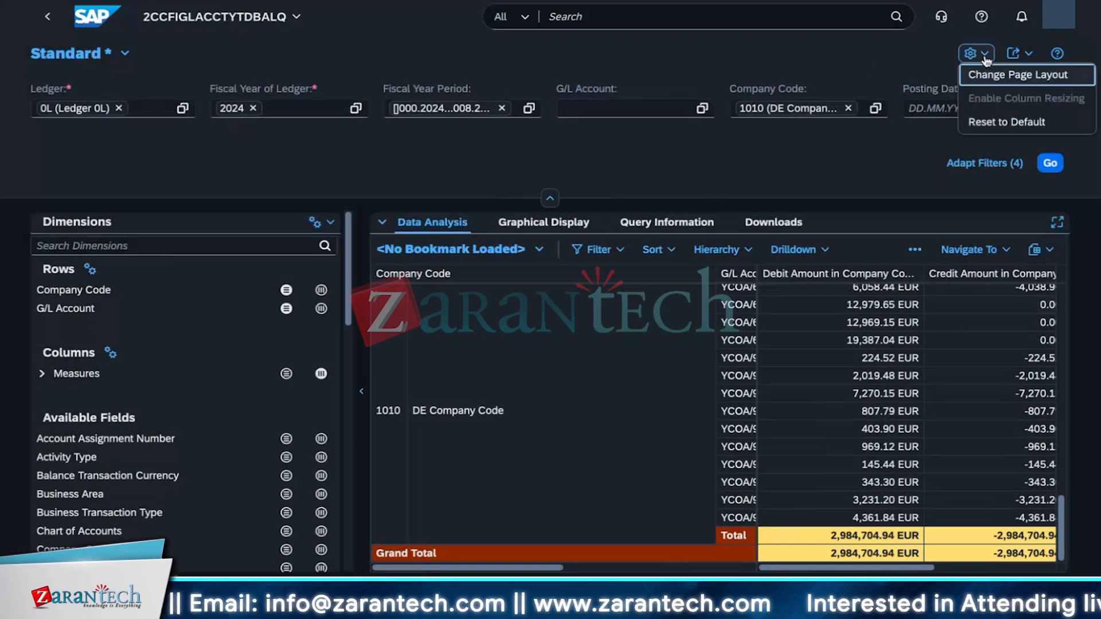
pyautogui.click(523, 177)
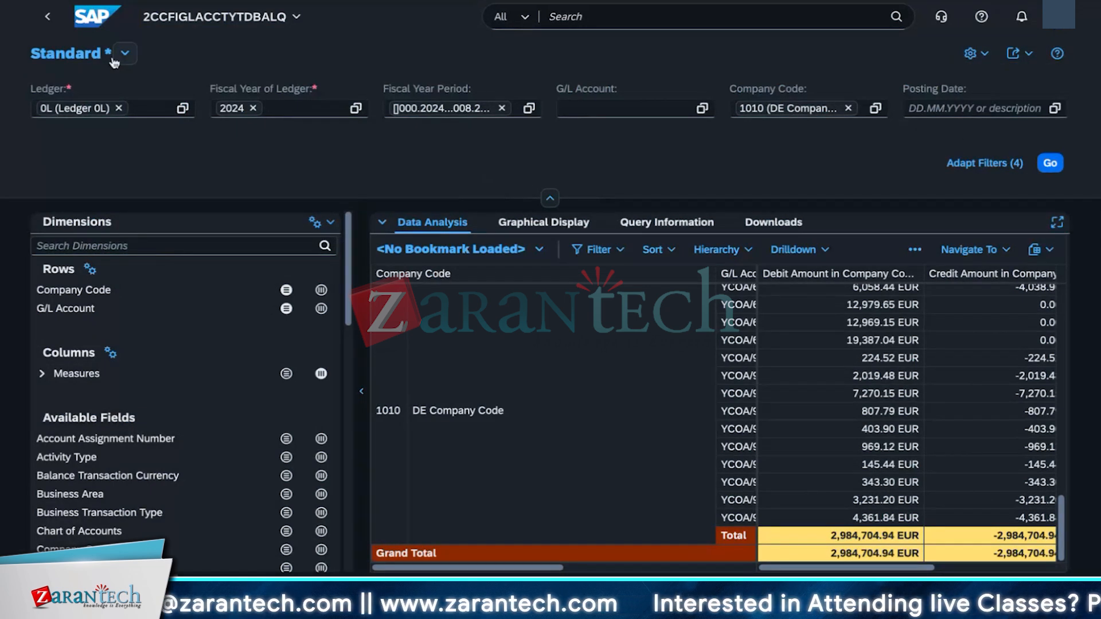
pyautogui.click(47, 17)
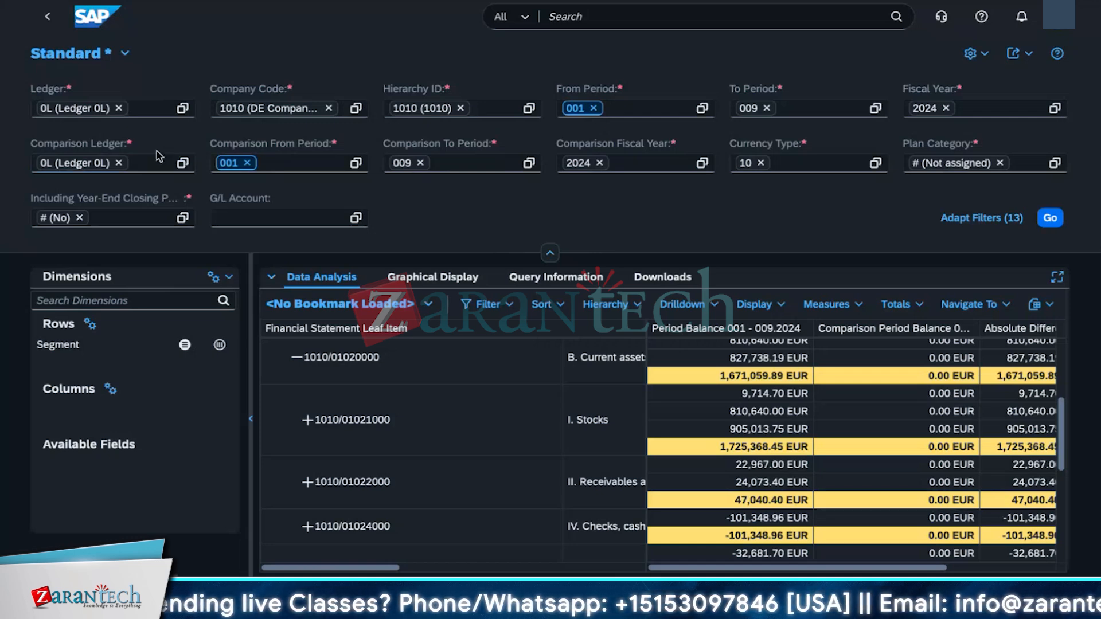
# Step: Turn on Show Filter for the dimensions panel
pyautogui.press('XF86AudioRaiseVolume')
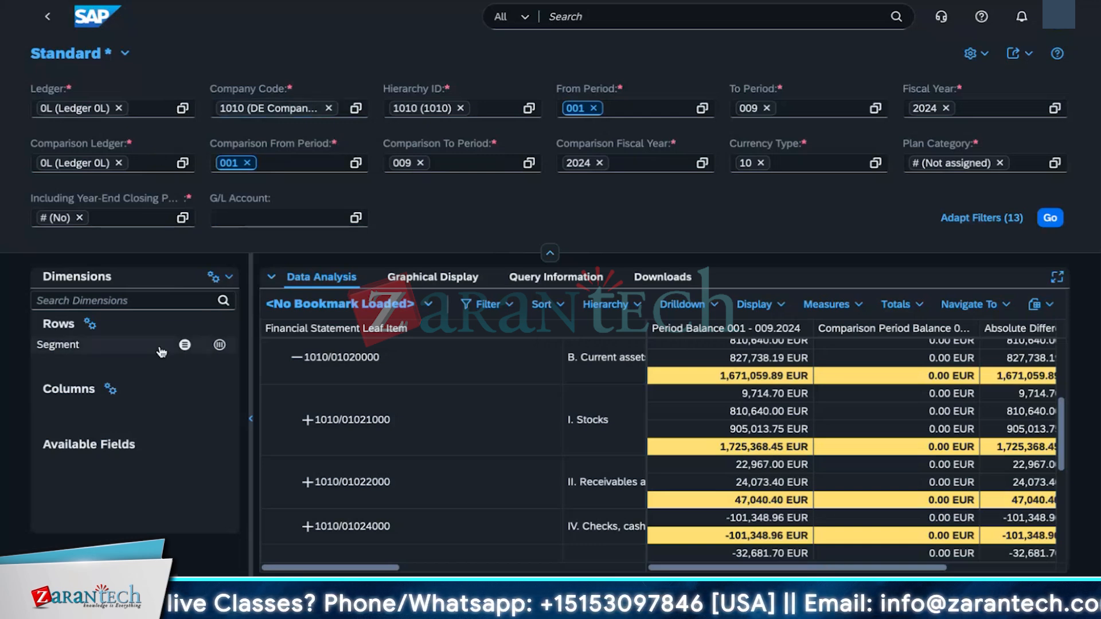
pyautogui.click(123, 300)
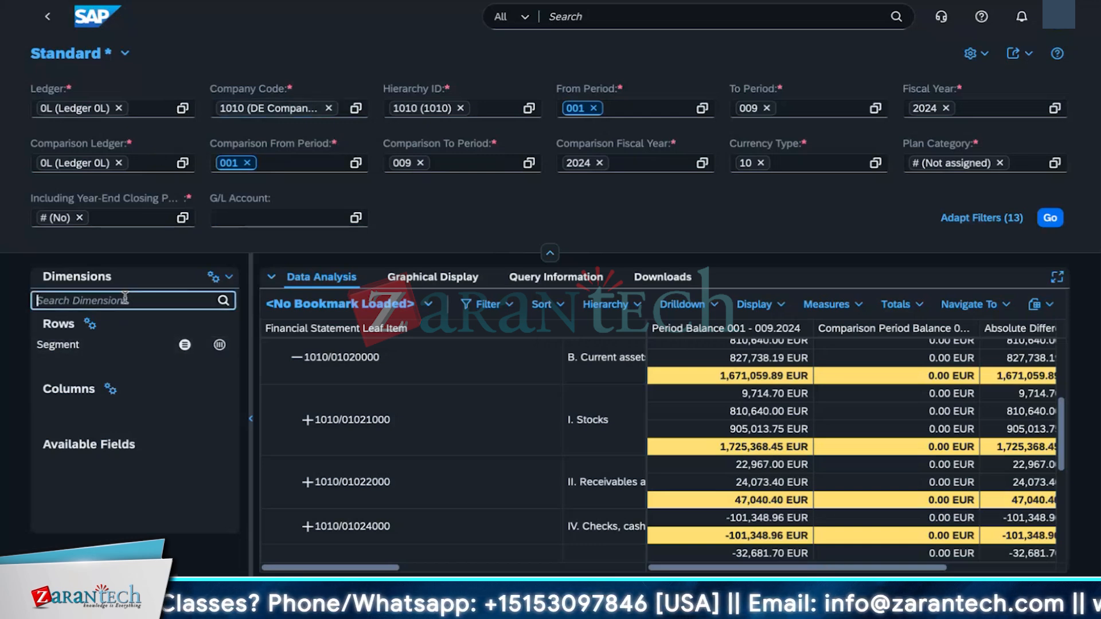
pyautogui.click(227, 283)
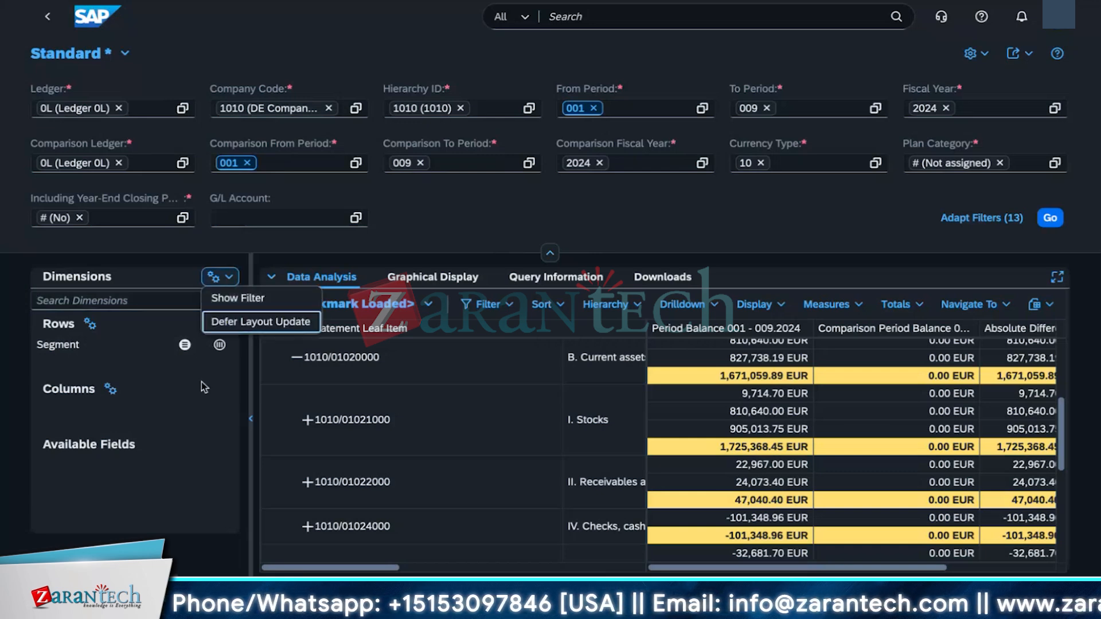
pyautogui.click(224, 322)
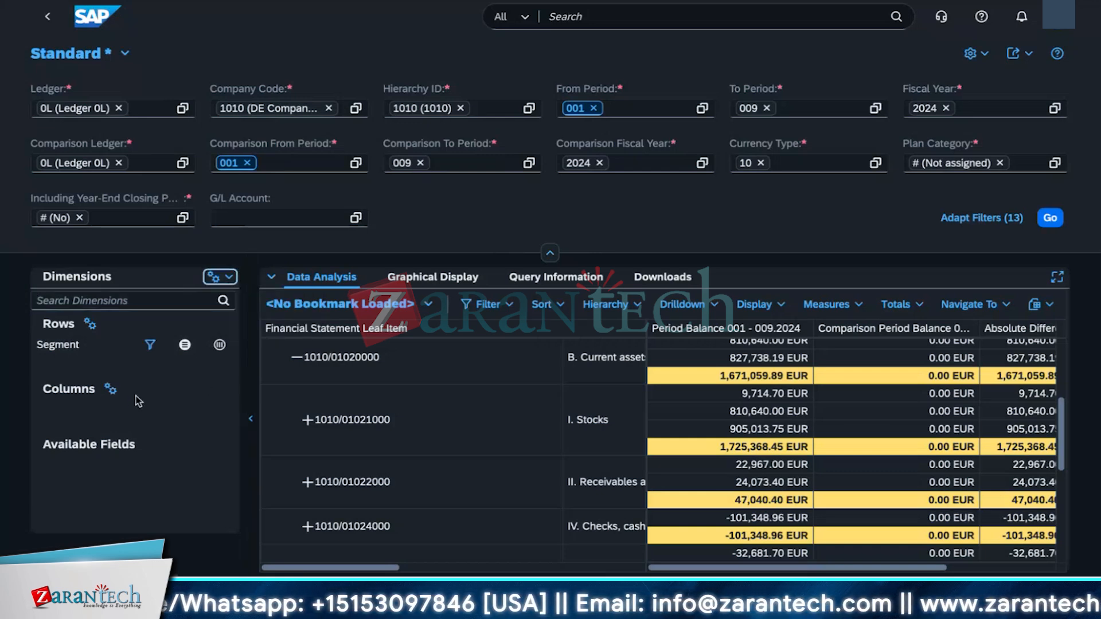
pyautogui.click(224, 283)
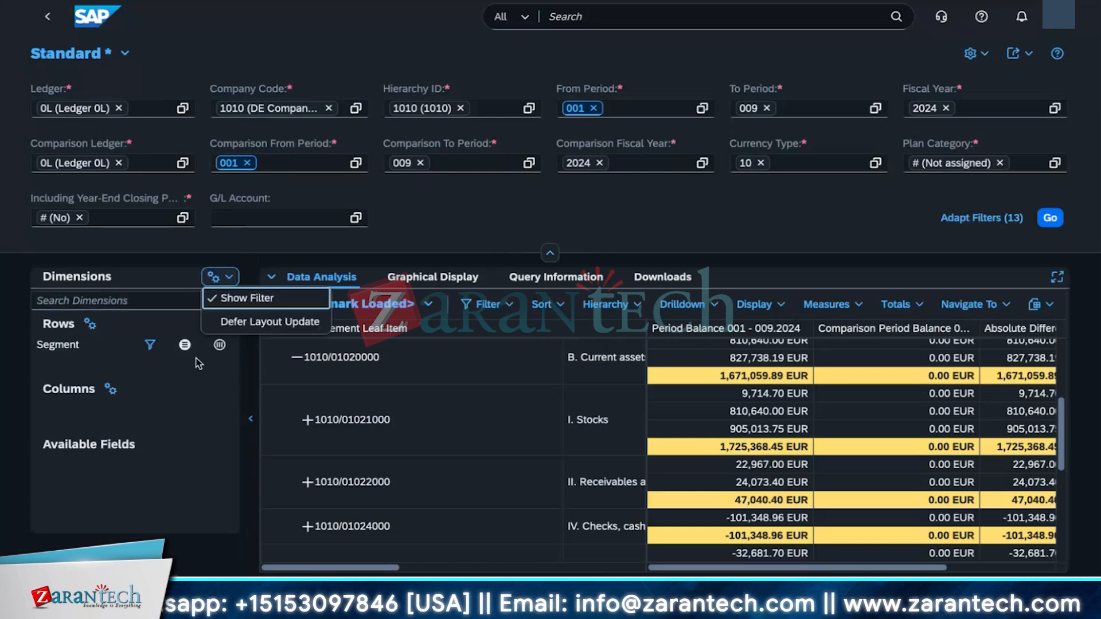
# Step: Move Segment from rows to columns and review the rows' axis properties
pyautogui.click(219, 345)
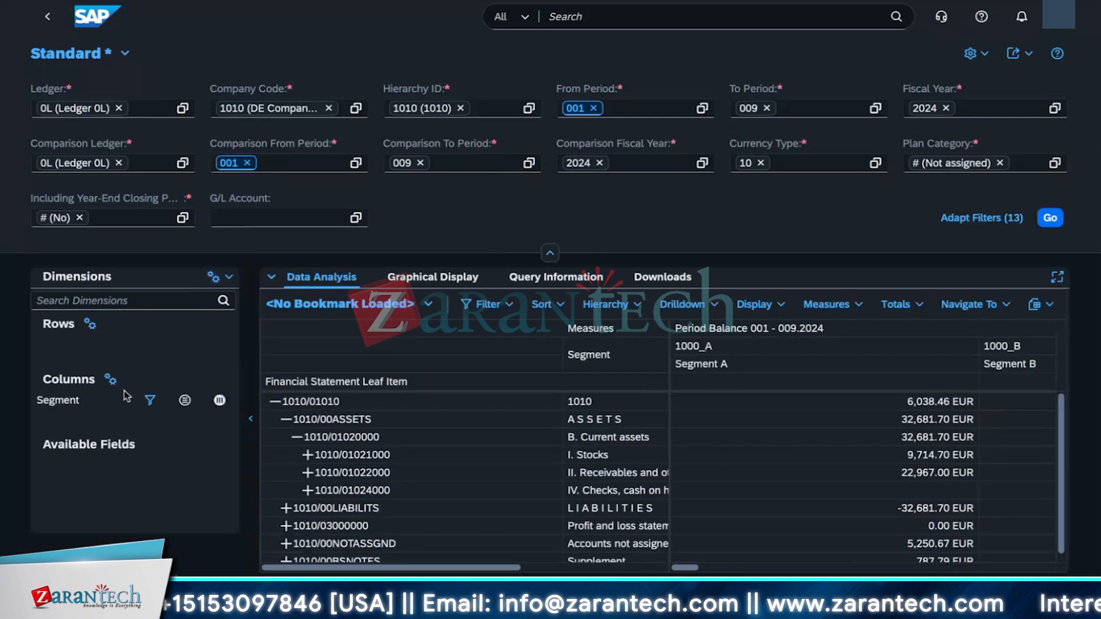
pyautogui.click(87, 451)
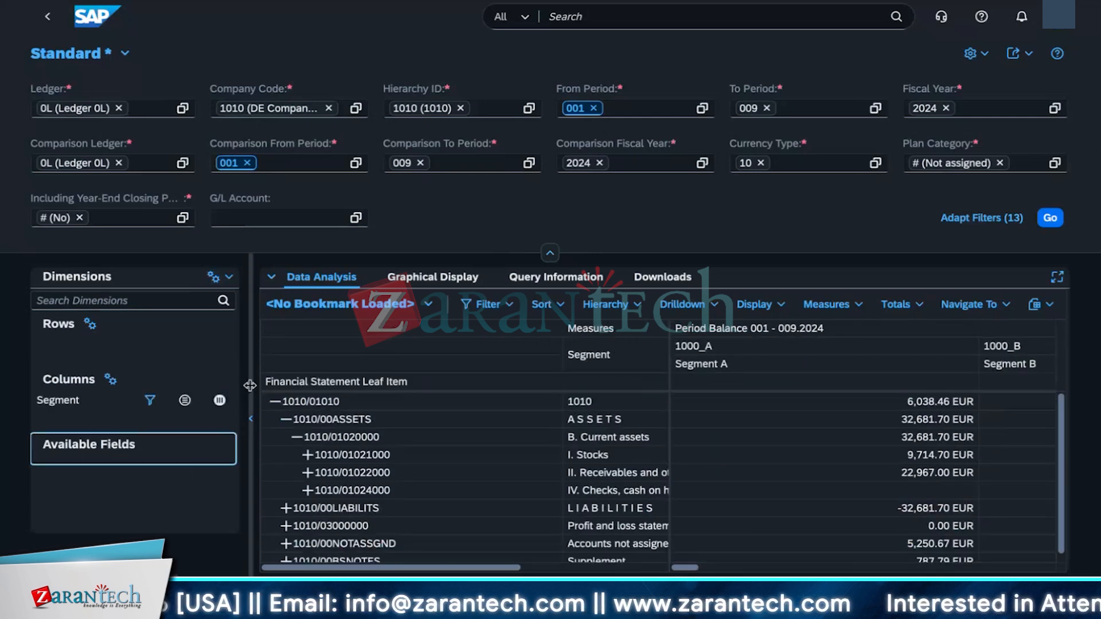
pyautogui.moveTo(250, 439); pyautogui.dragTo(383, 439)
pyautogui.click(183, 339)
pyautogui.click(90, 324)
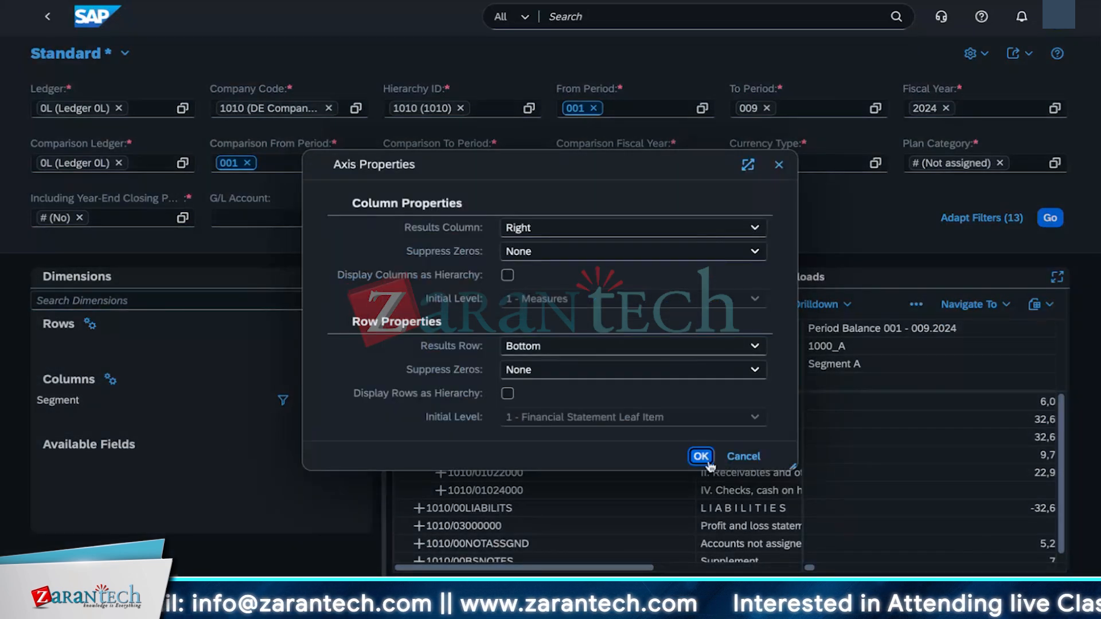
pyautogui.click(755, 461)
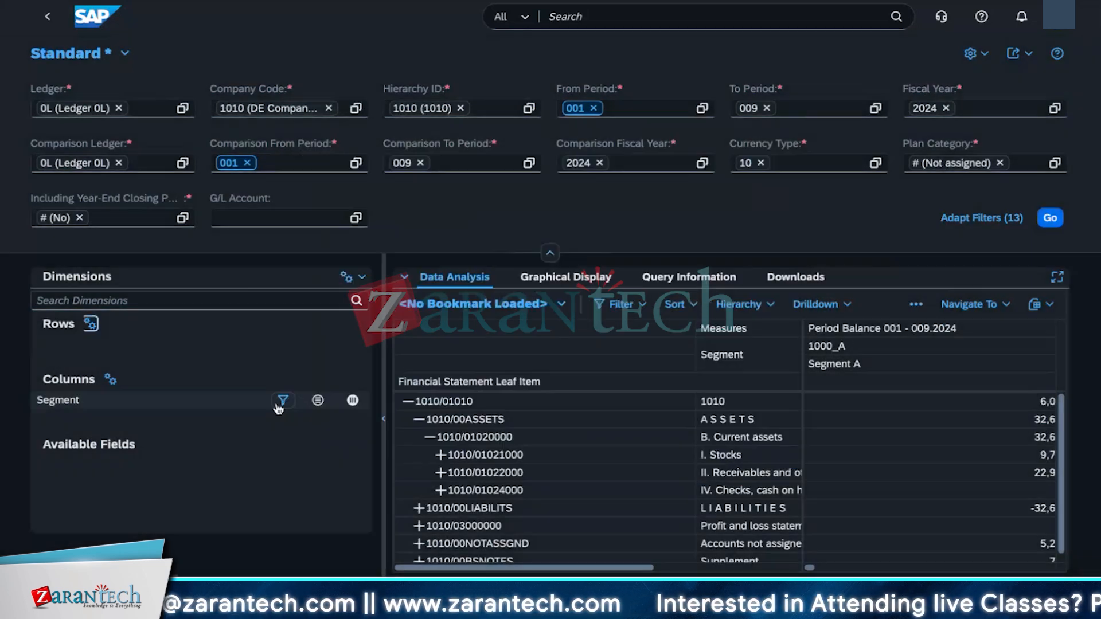
# Step: Move Segment to rows and back to columns
pyautogui.click(318, 402)
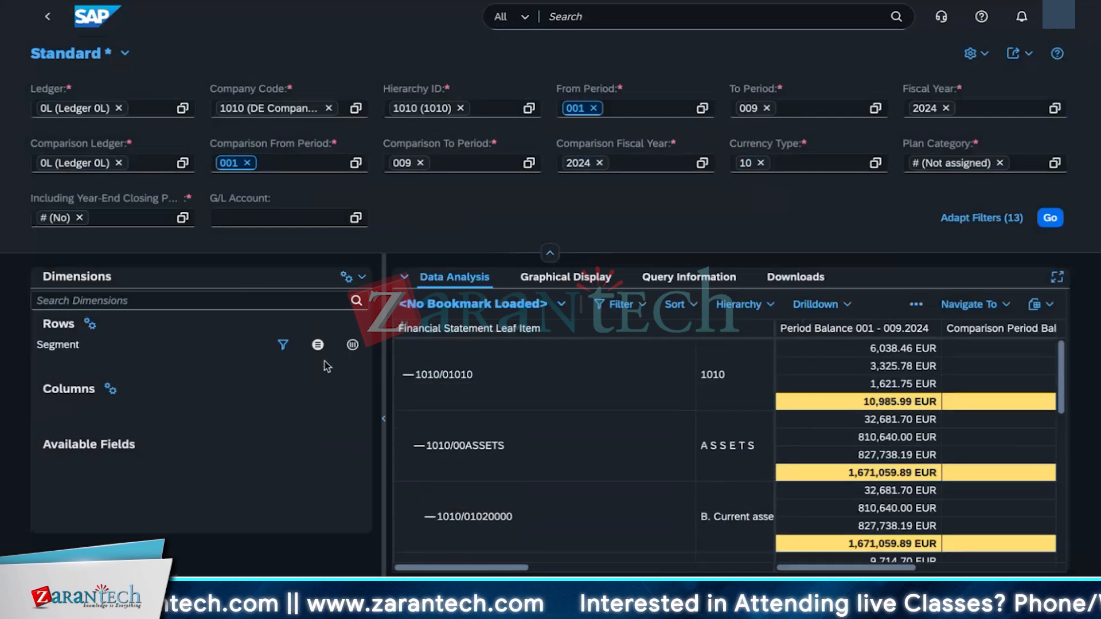
pyautogui.click(352, 344)
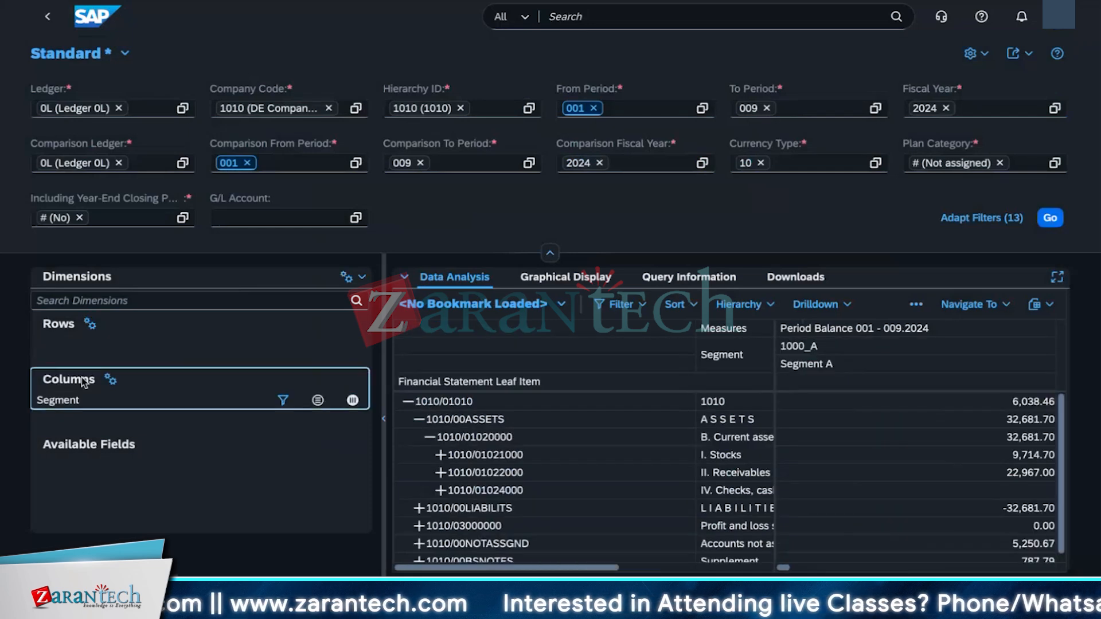
pyautogui.click(286, 298)
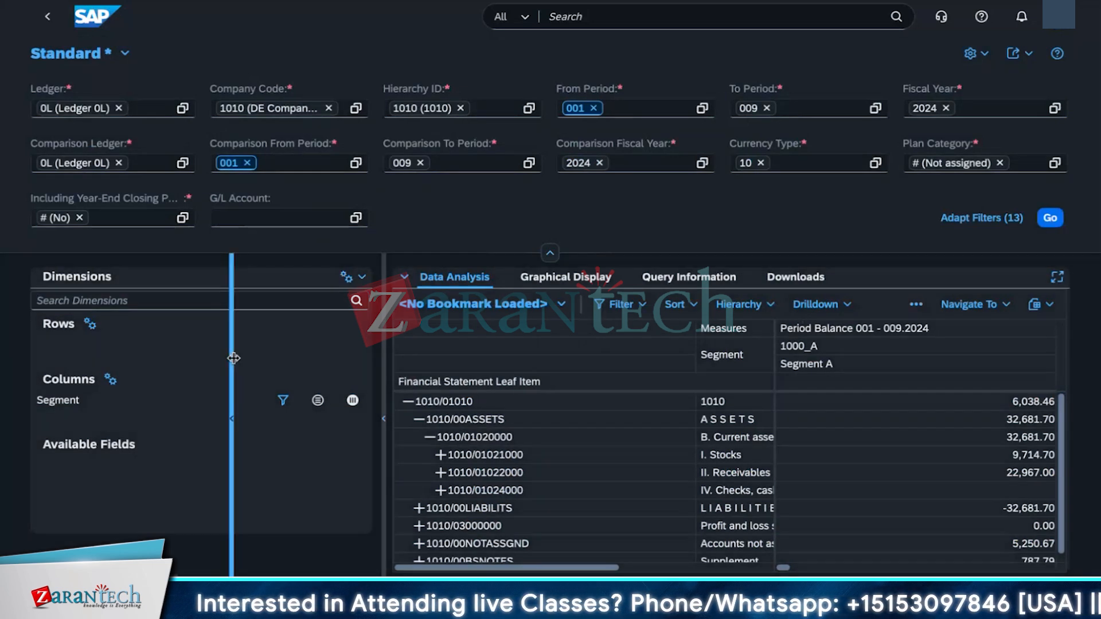
# Step: Review the report's Display, Measures, Totals, Drilldown, Sort and Filter options, including the Manage Filter by Measure (Conditions) dialog
pyautogui.moveTo(382, 363); pyautogui.dragTo(228, 363)
pyautogui.click(764, 307)
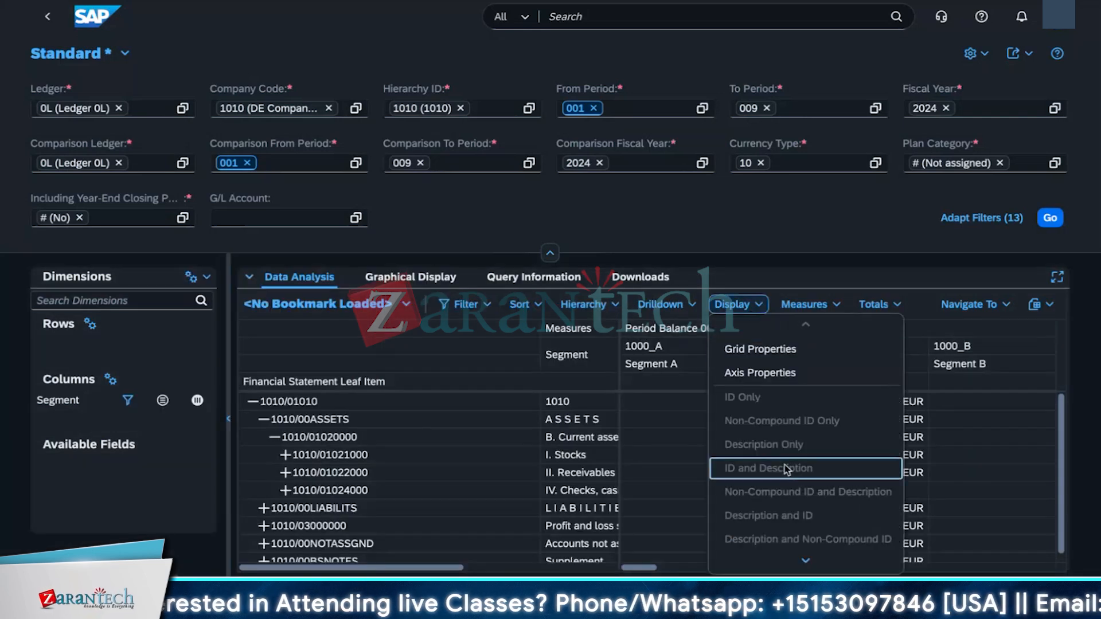
pyautogui.scroll(-5, 777, 527)
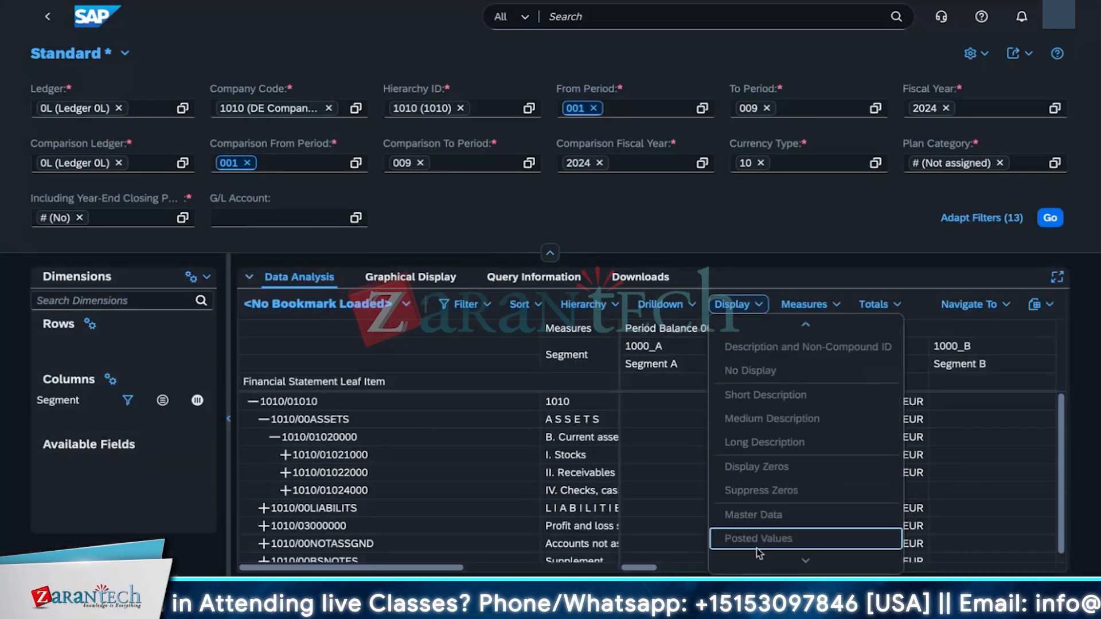
pyautogui.scroll(1, 774, 459)
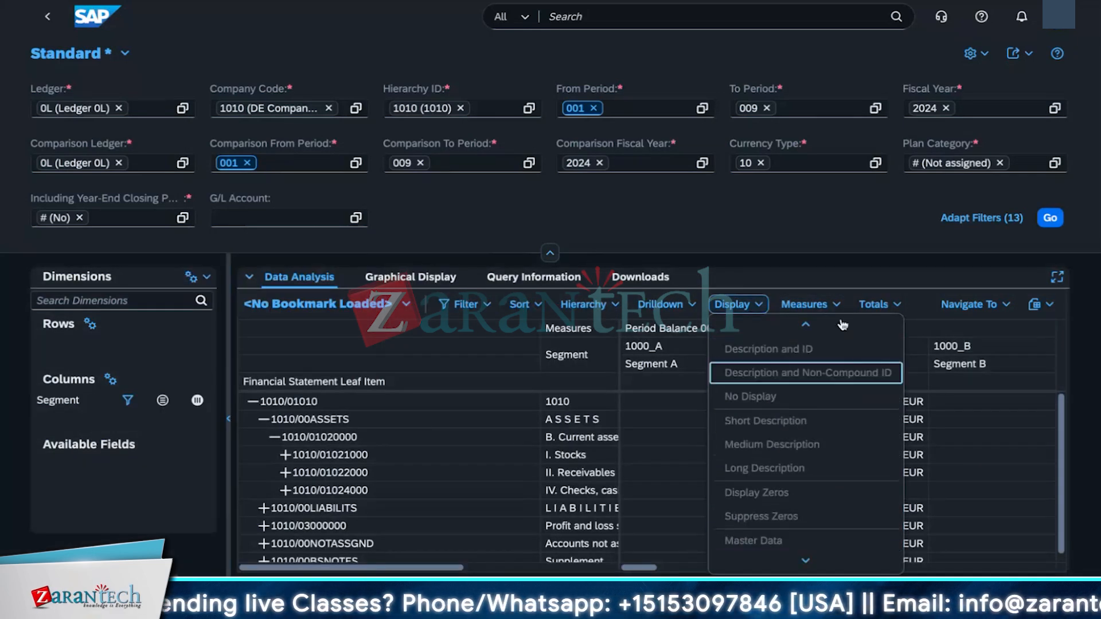
pyautogui.click(805, 305)
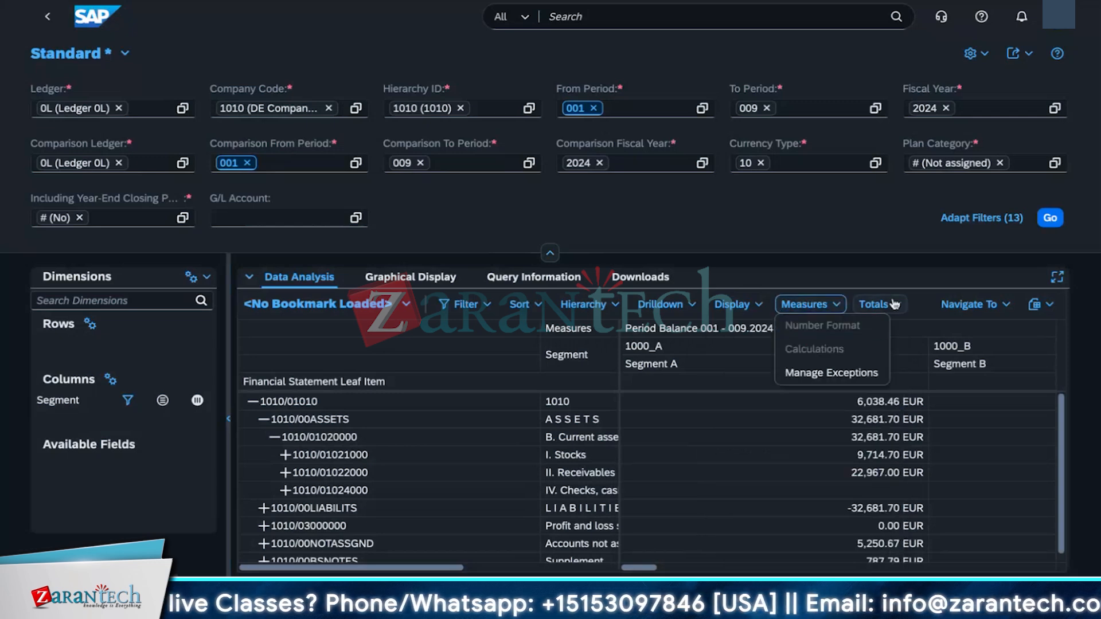
pyautogui.click(873, 305)
pyautogui.click(664, 305)
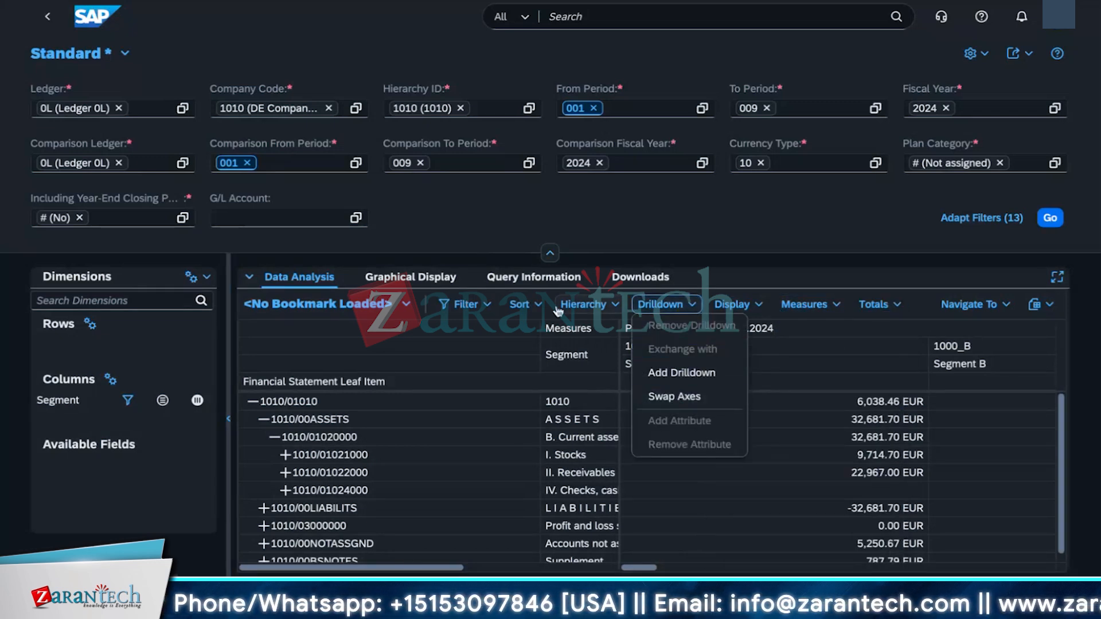
pyautogui.click(559, 306)
pyautogui.click(523, 304)
pyautogui.click(522, 305)
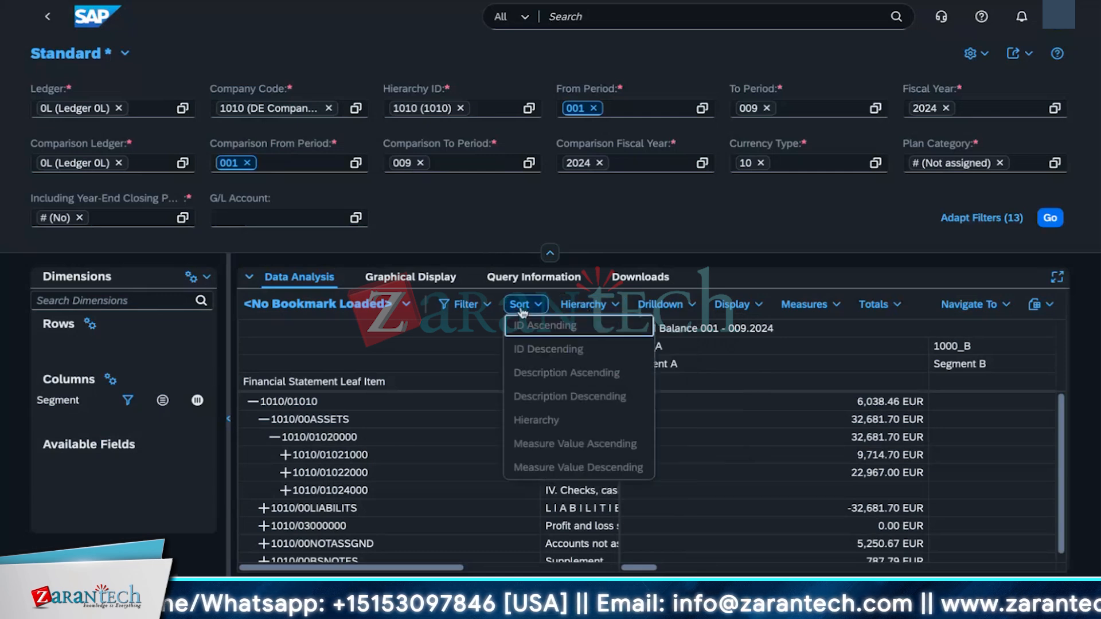
pyautogui.click(485, 308)
pyautogui.click(485, 307)
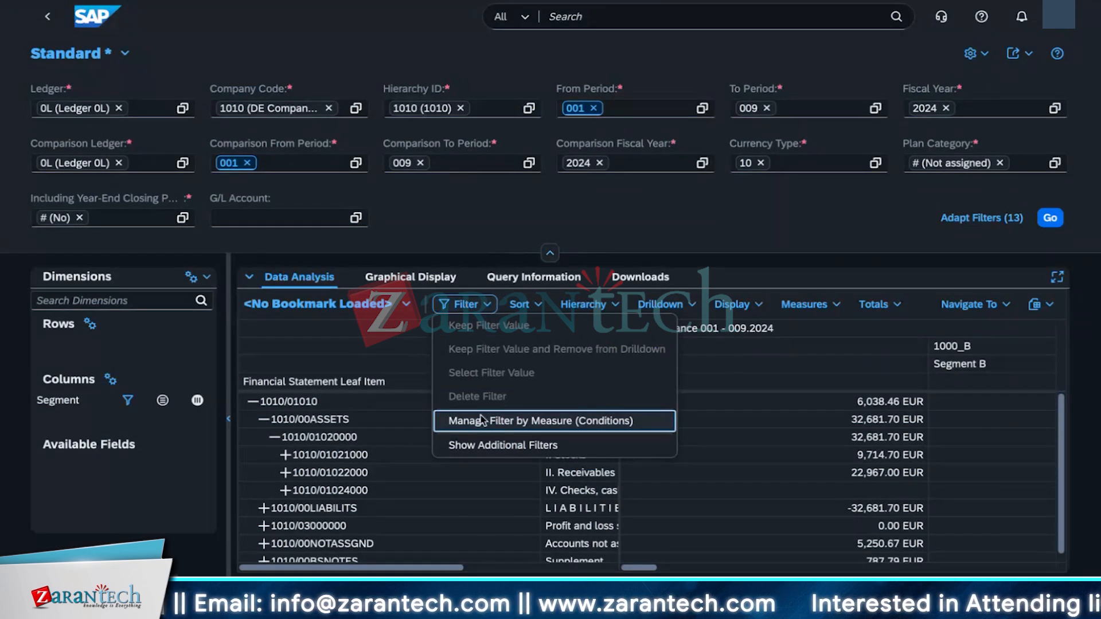
pyautogui.click(516, 425)
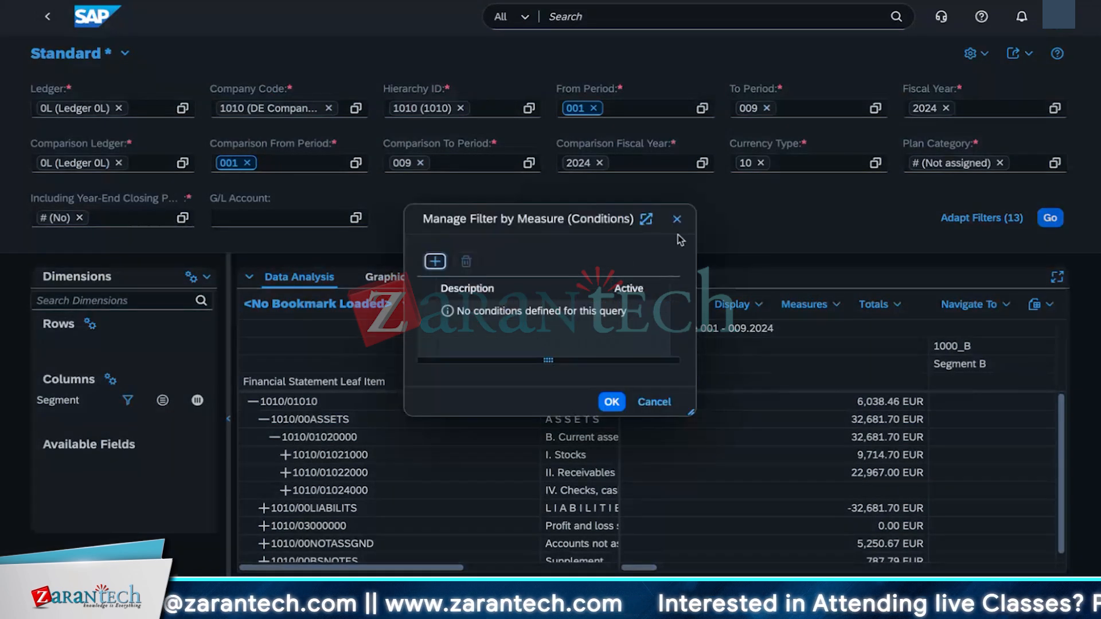
pyautogui.click(677, 220)
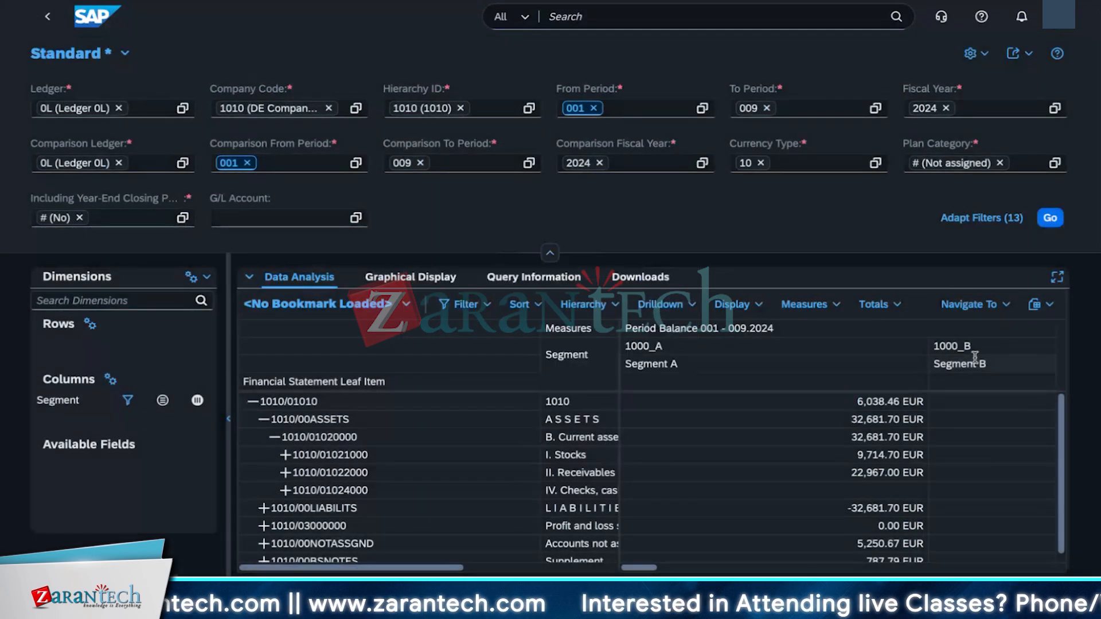
# Step: Browse the list of target apps available under Navigate To
pyautogui.click(1001, 310)
pyautogui.scroll(-2, 938, 534)
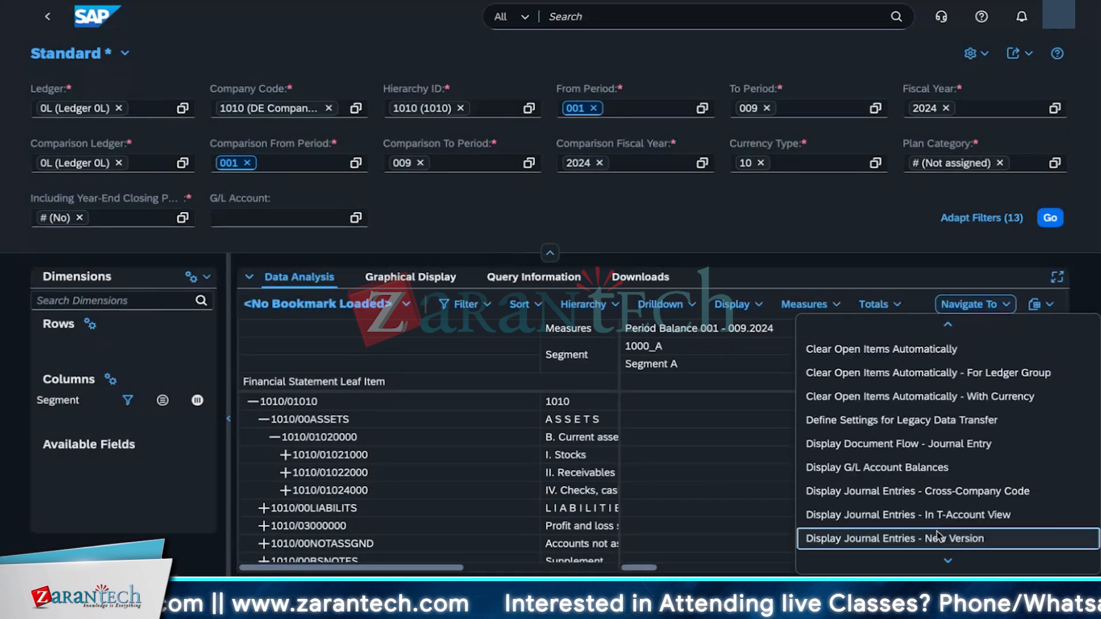
pyautogui.scroll(-3, 937, 535)
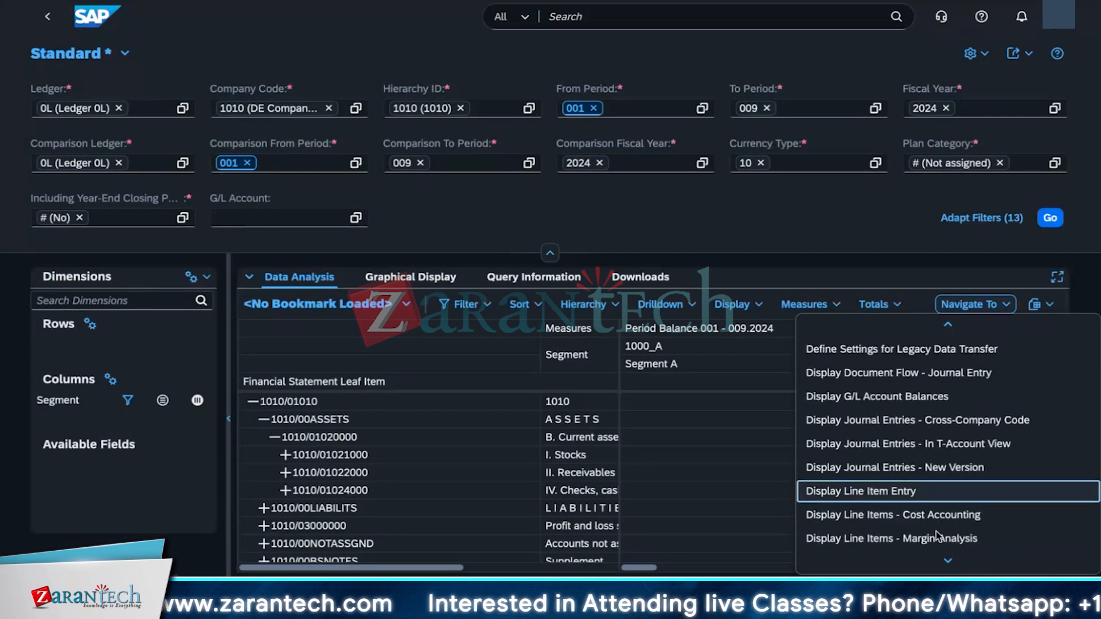
pyautogui.scroll(-1, 937, 535)
pyautogui.click(751, 494)
# Step: Rerun the report and review the available fields listed in the dimensions panel
pyautogui.click(85, 307)
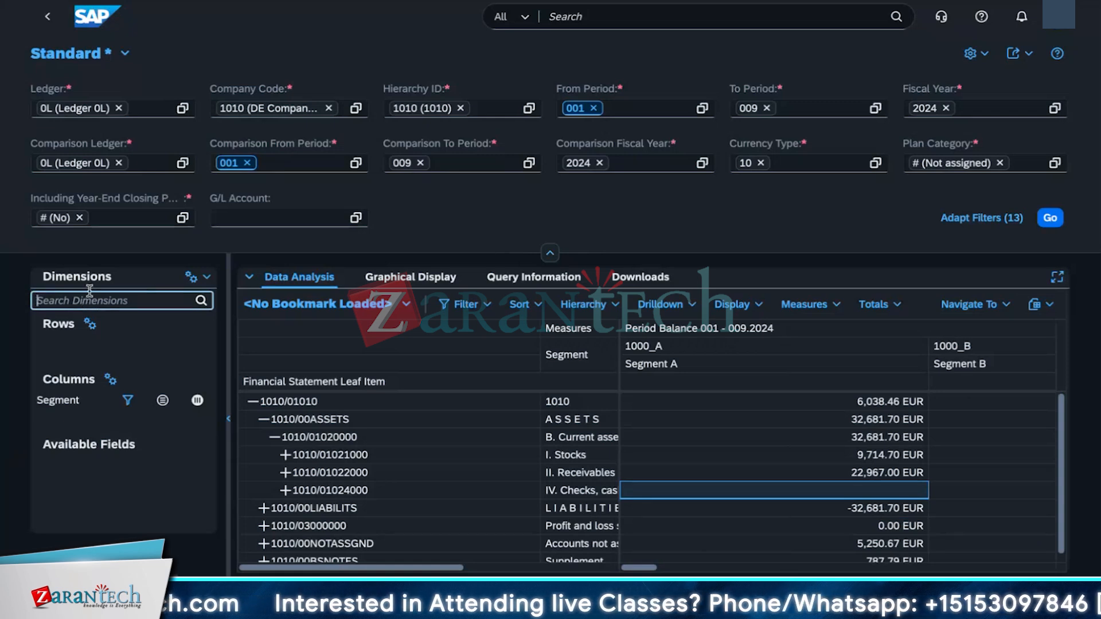
pyautogui.click(1043, 219)
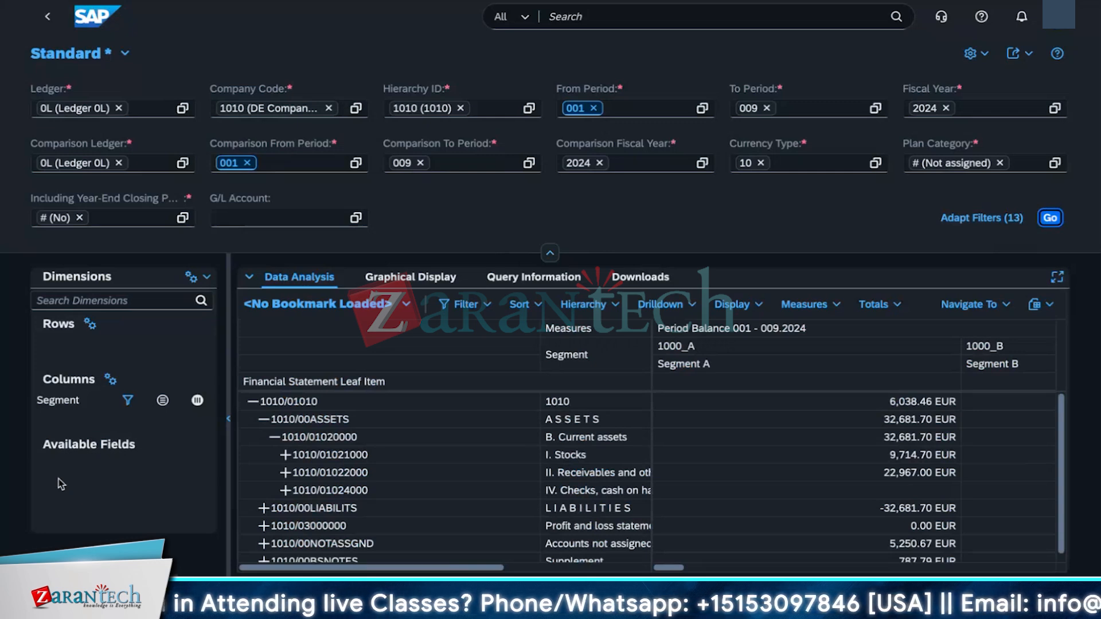
pyautogui.click(204, 303)
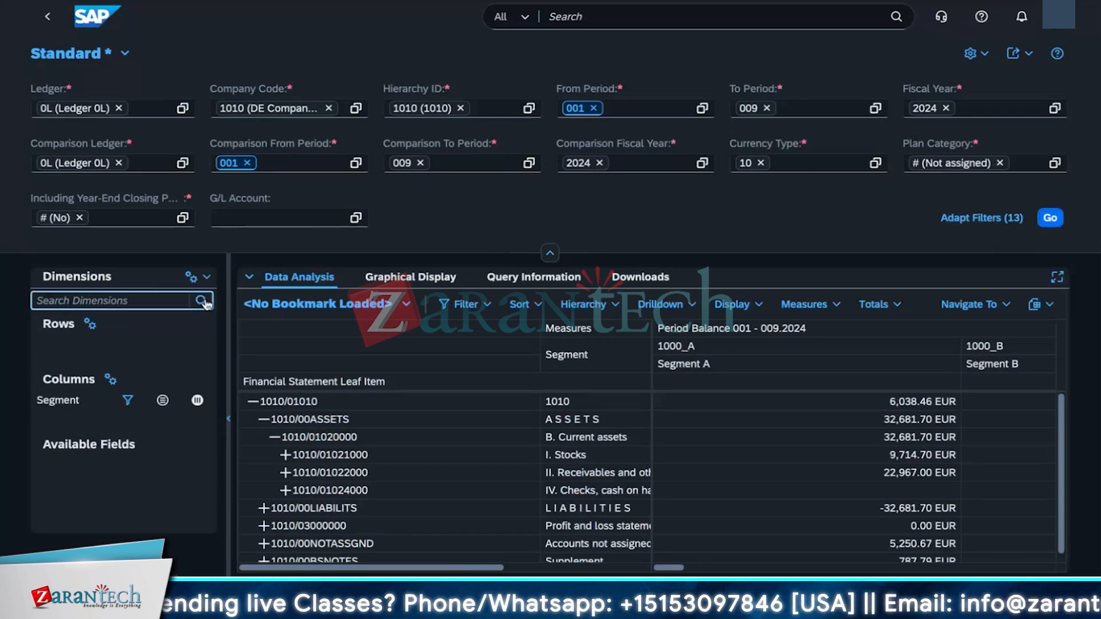
pyautogui.scroll(-2, 212, 389)
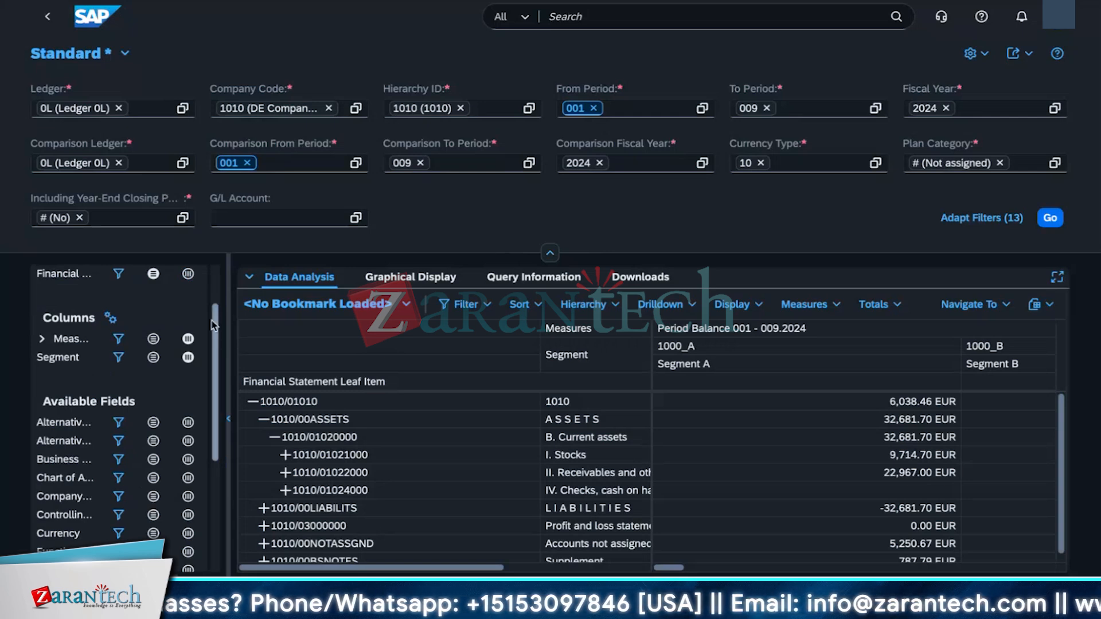
pyautogui.scroll(-1, 212, 367)
pyautogui.scroll(-1, 211, 362)
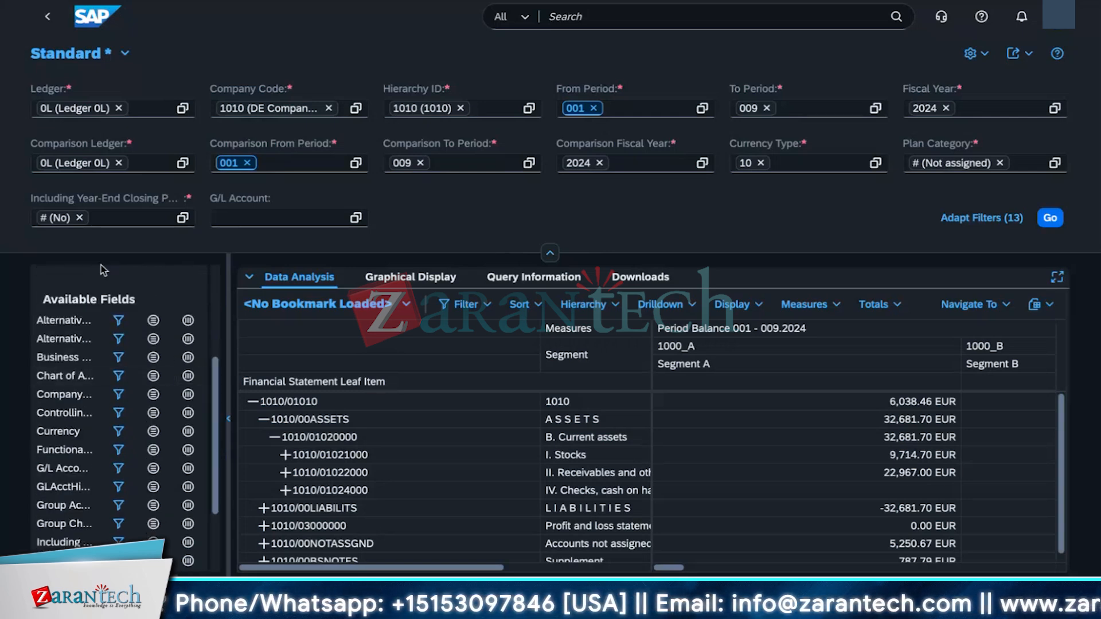
pyautogui.moveTo(230, 347); pyautogui.dragTo(381, 351)
pyautogui.scroll(-3, 355, 402)
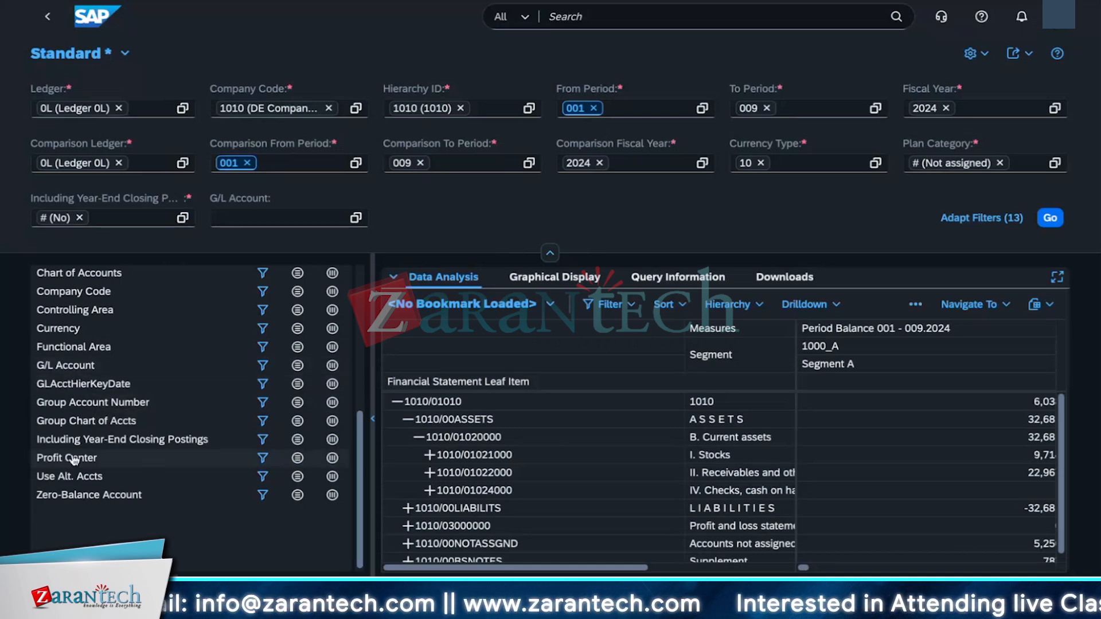
pyautogui.scroll(3, 128, 444)
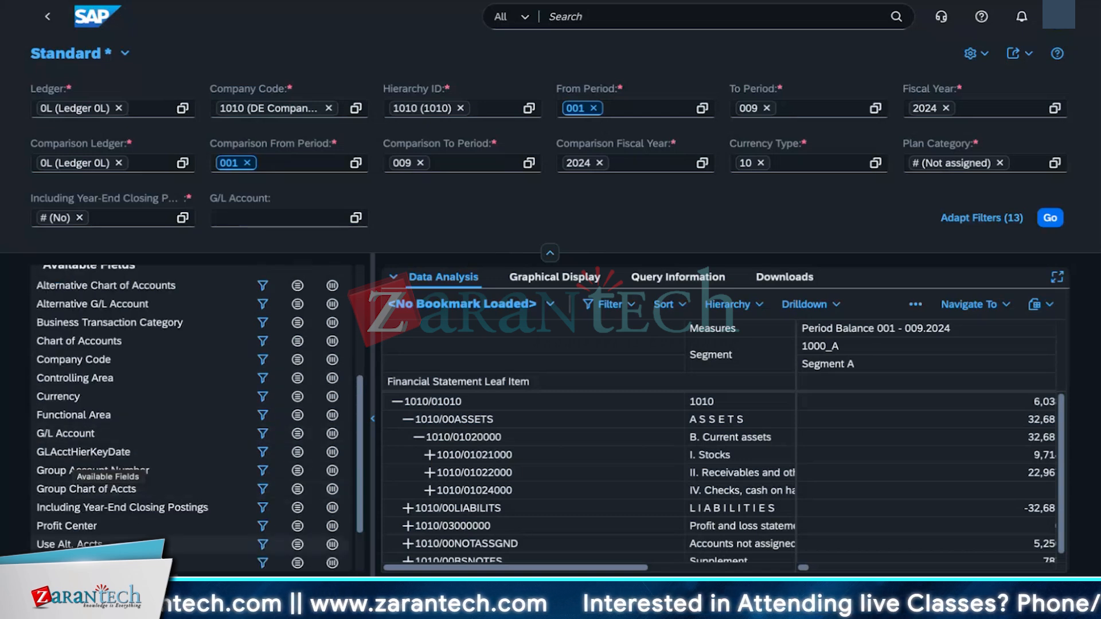
pyautogui.scroll(-1, 86, 516)
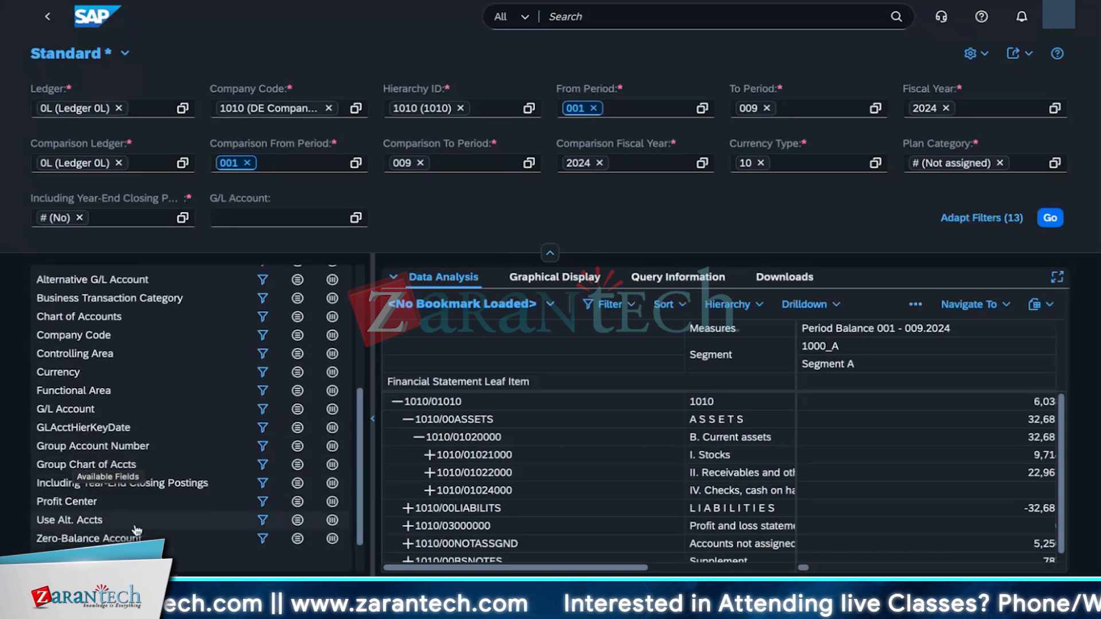
# Step: Add Group Account Number as a drilldown to the report rows
pyautogui.click(102, 451)
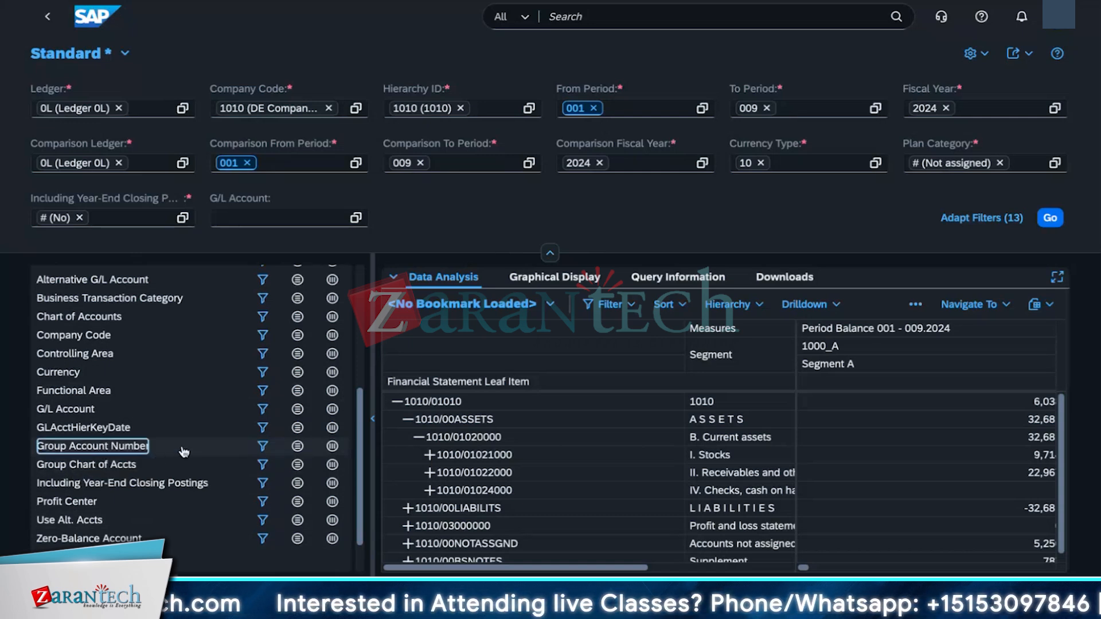
pyautogui.doubleClick(104, 450)
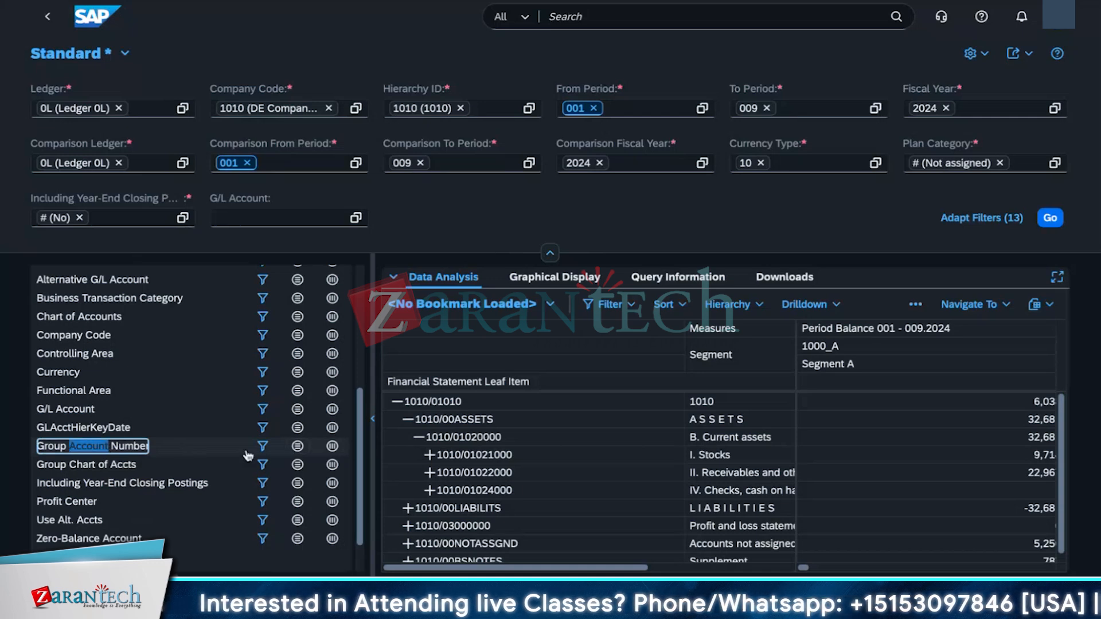
pyautogui.click(307, 449)
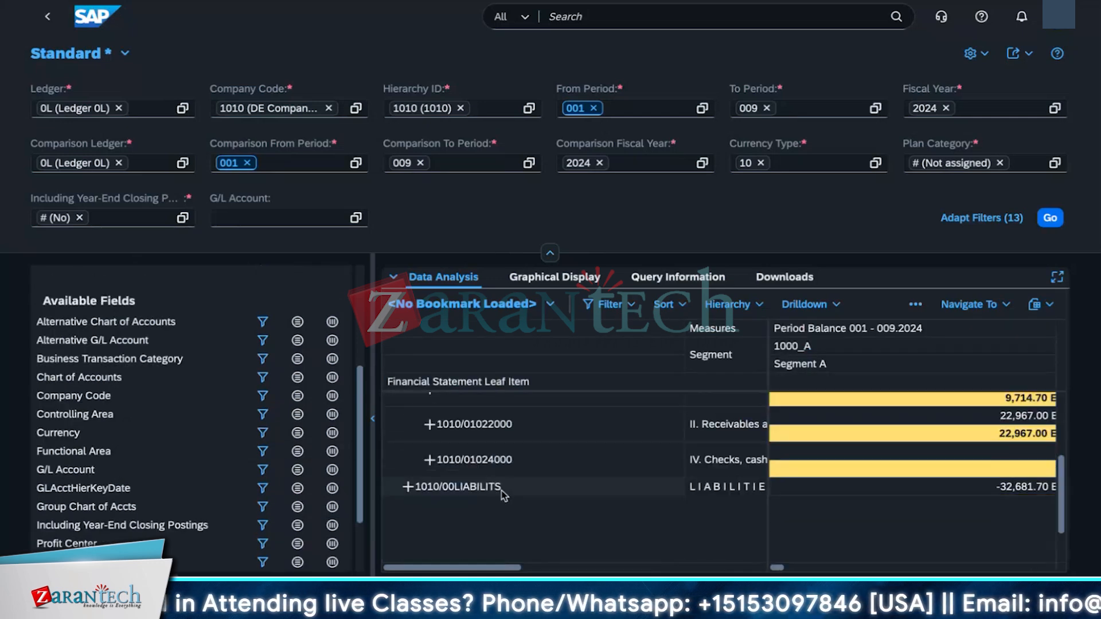
# Step: Examine the balance sheet rows and their result lines for both segments
pyautogui.scroll(-2, 504, 496)
pyautogui.scroll(5, 531, 516)
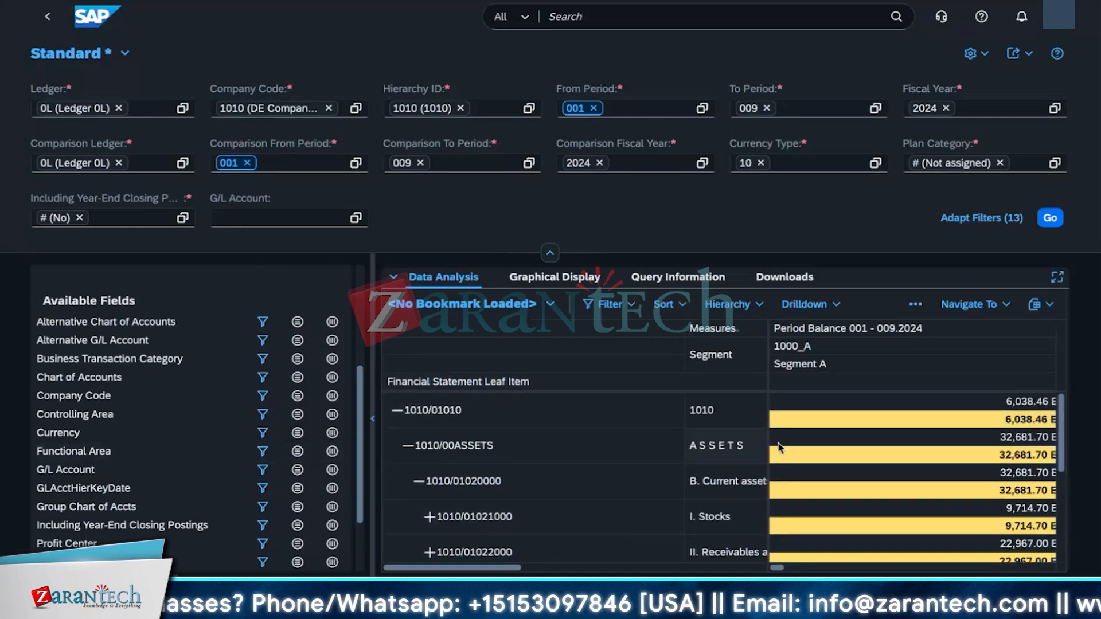
pyautogui.scroll(-2, 678, 453)
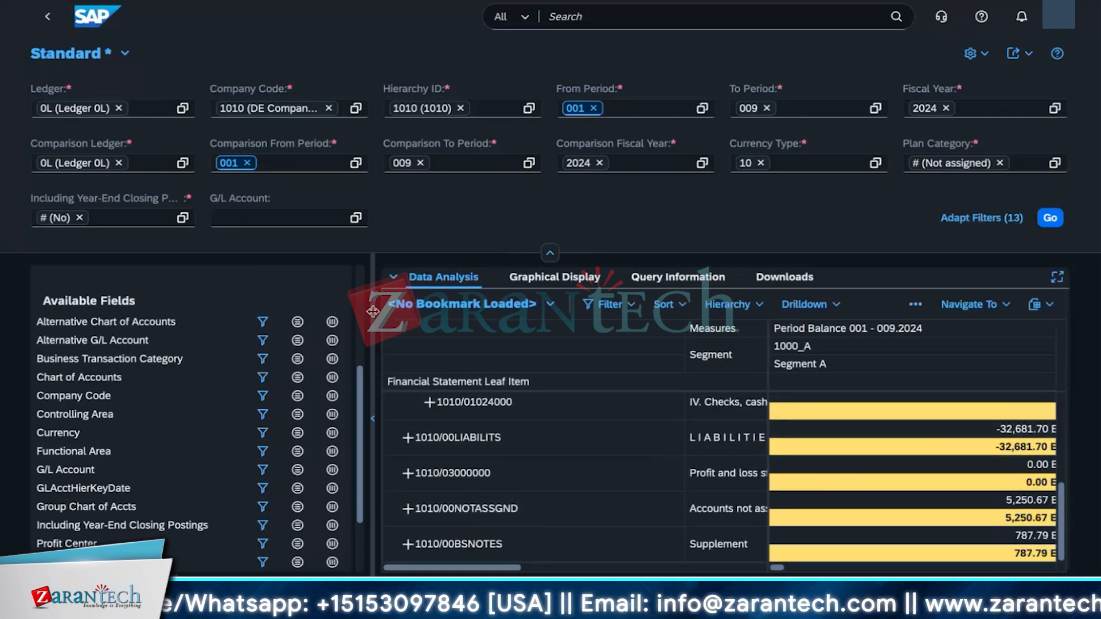
pyautogui.moveTo(372, 311); pyautogui.dragTo(184, 312)
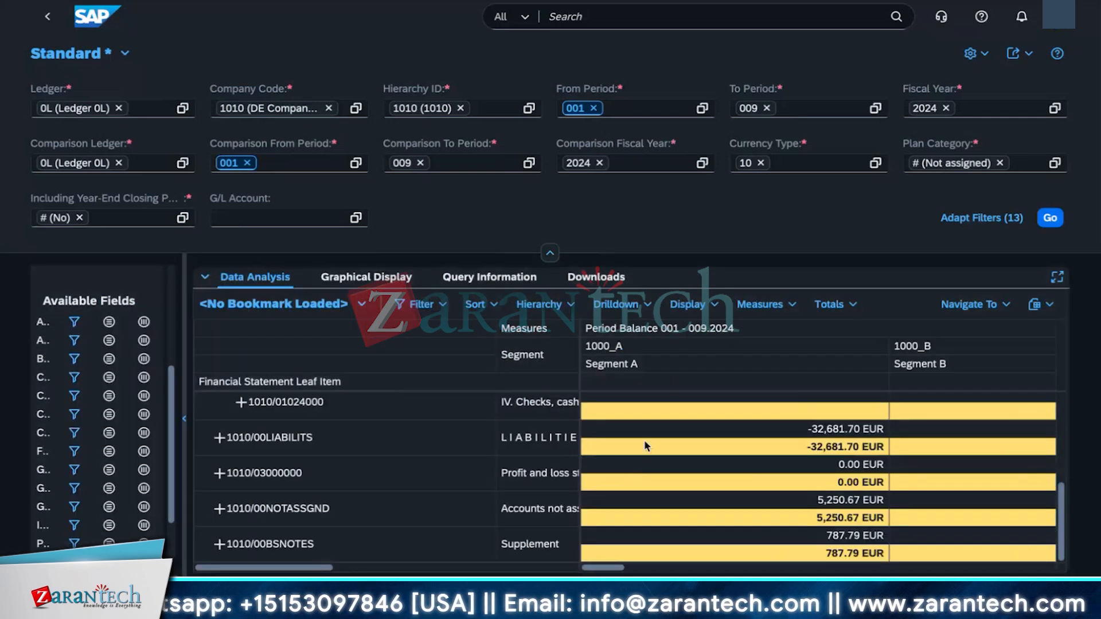
pyautogui.scroll(5, 627, 494)
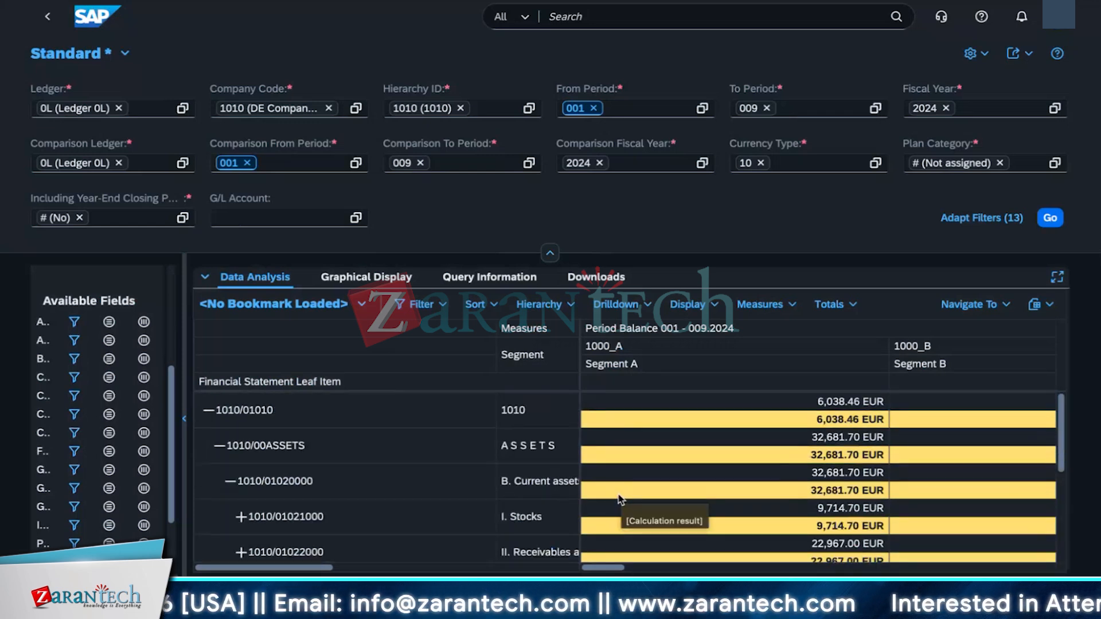
pyautogui.scroll(-5, 618, 494)
pyautogui.scroll(3, 618, 494)
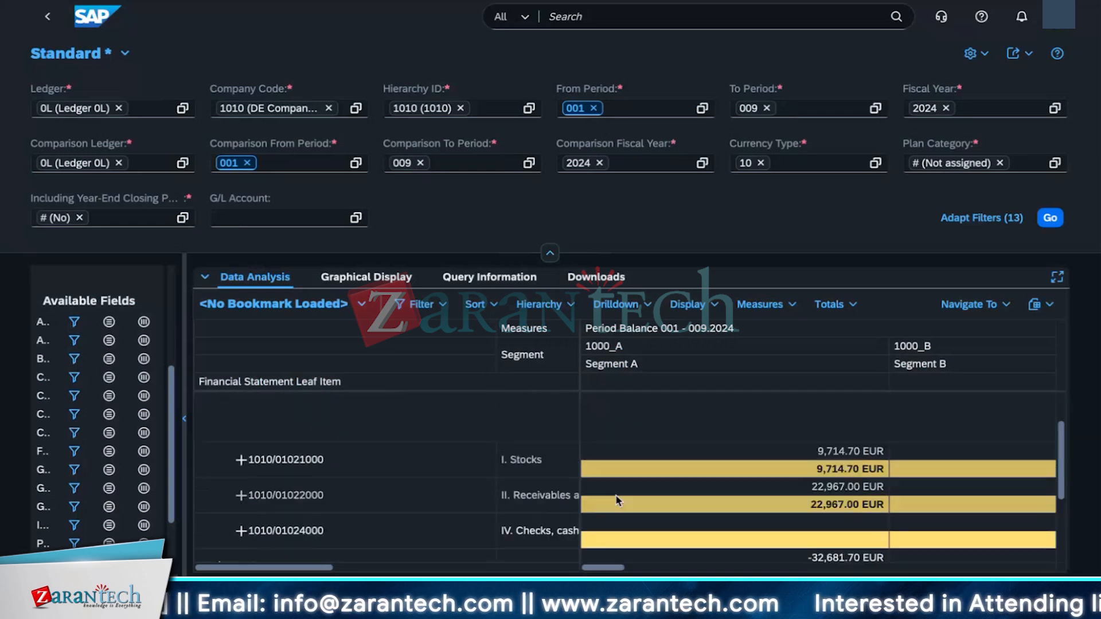
pyautogui.click(185, 420)
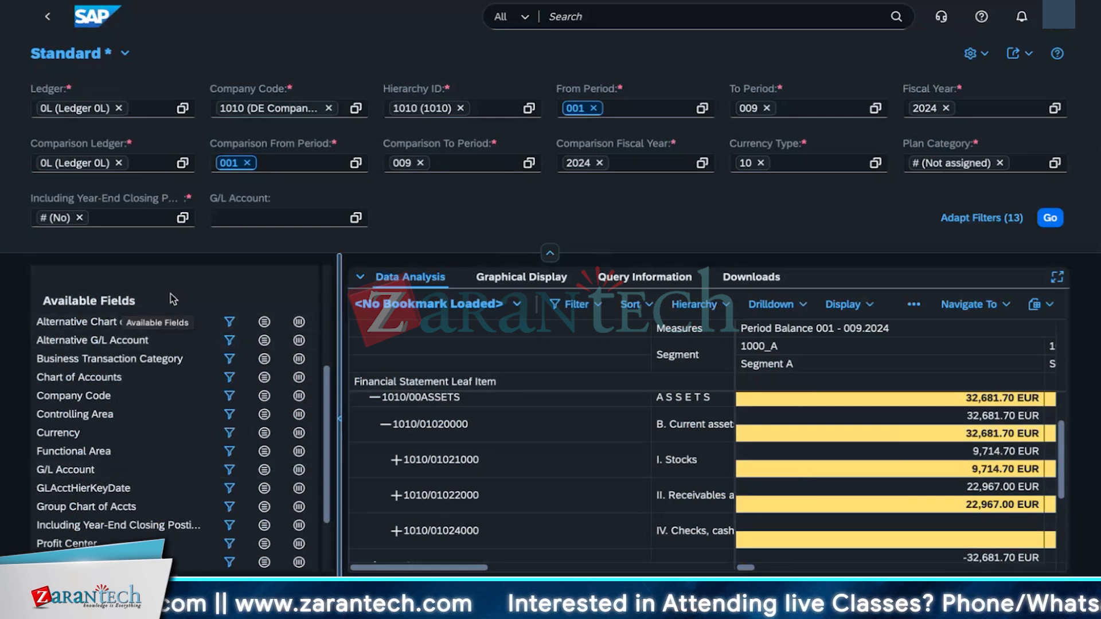
pyautogui.scroll(-1, 81, 527)
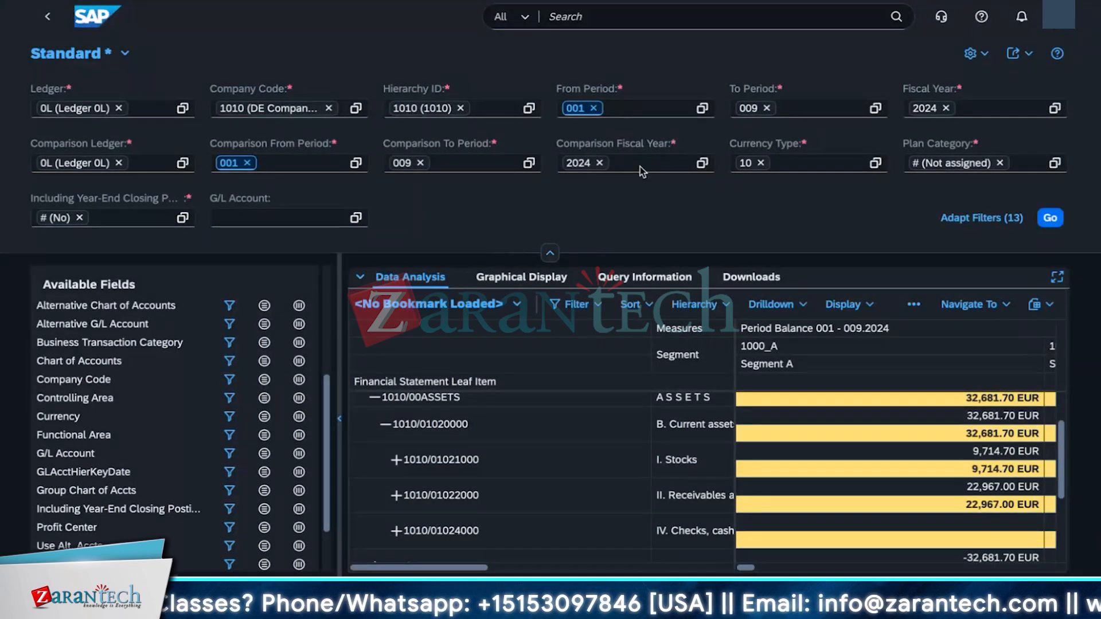
# Step: Search for and open the Cash Flow Statement - Indirect Method app
pyautogui.click(699, 23)
pyautogui.write('d')
pyautogui.write('ash fl')
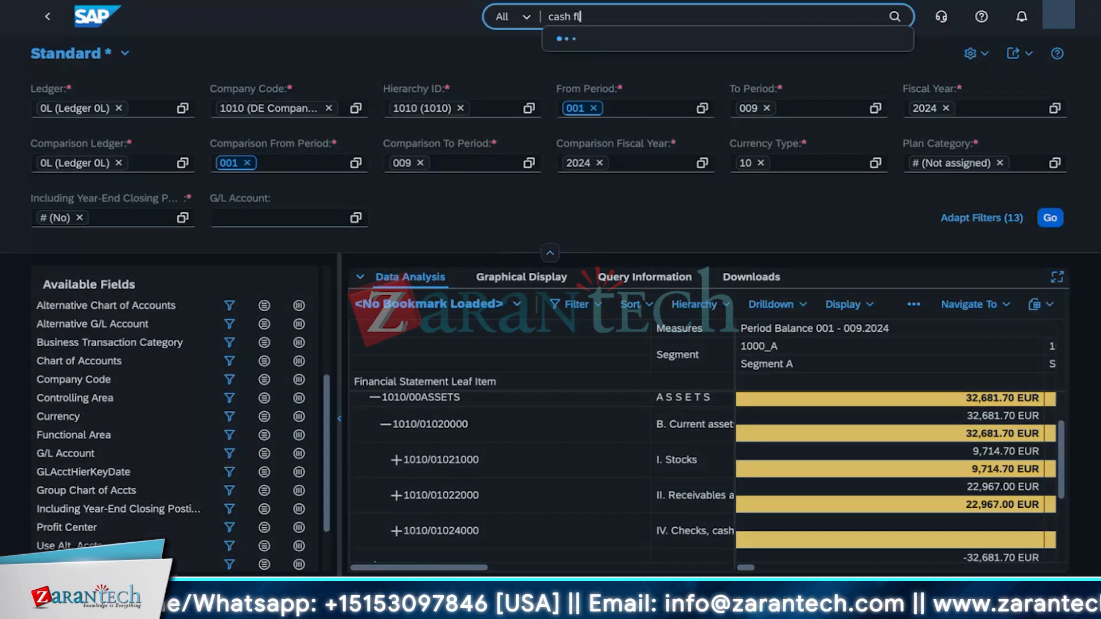
pyautogui.write('ow statemen')
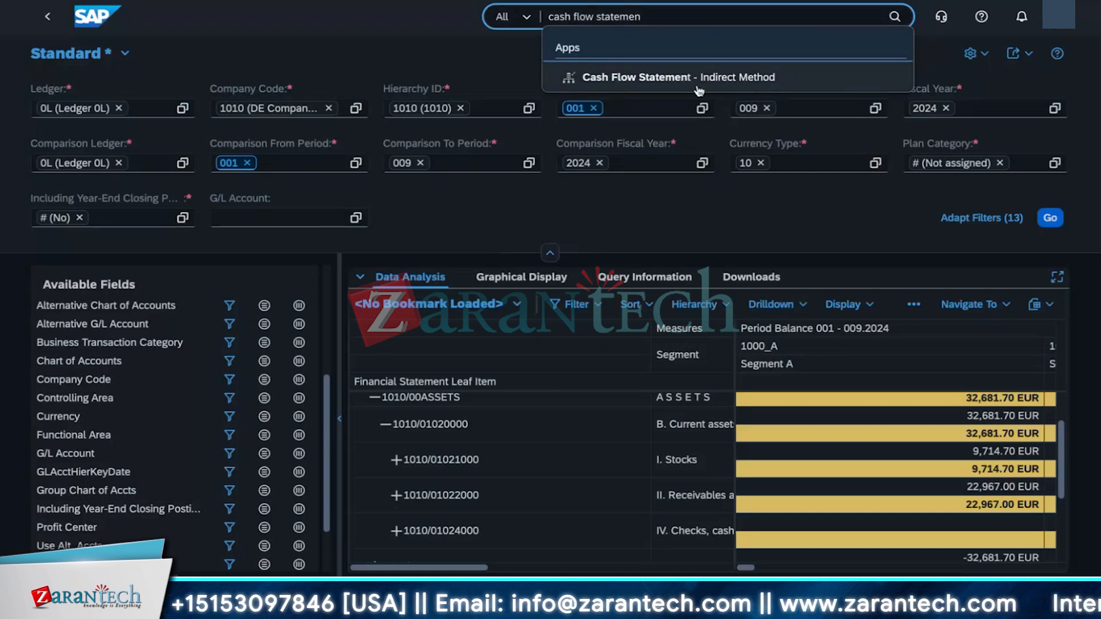
pyautogui.click(643, 86)
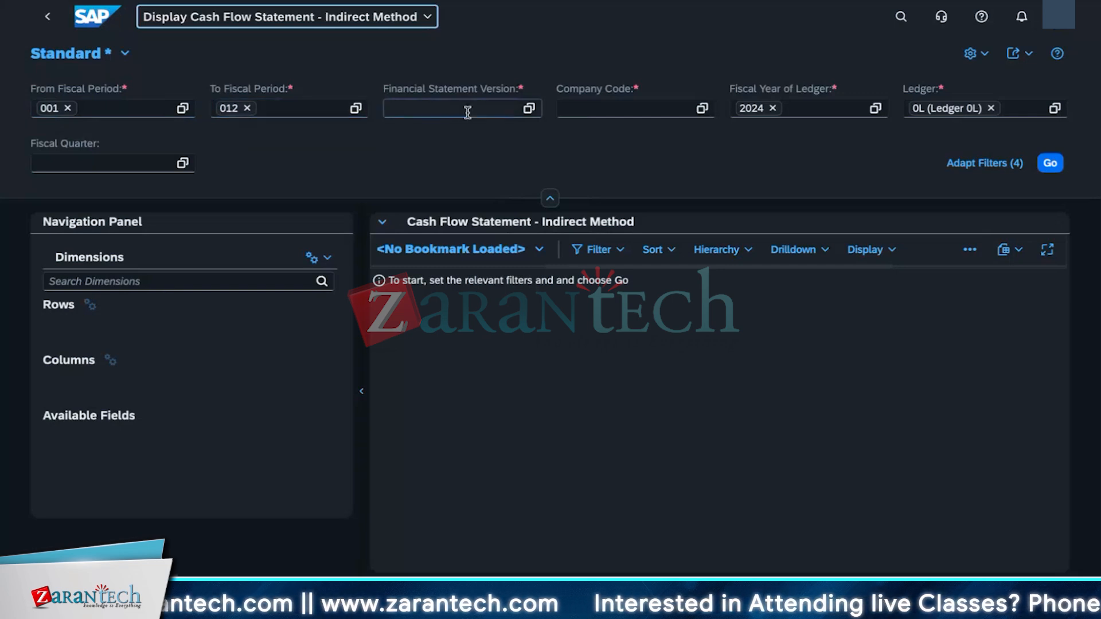
# Step: Select F07K as the financial statement version for the cash flow report
pyautogui.click(533, 113)
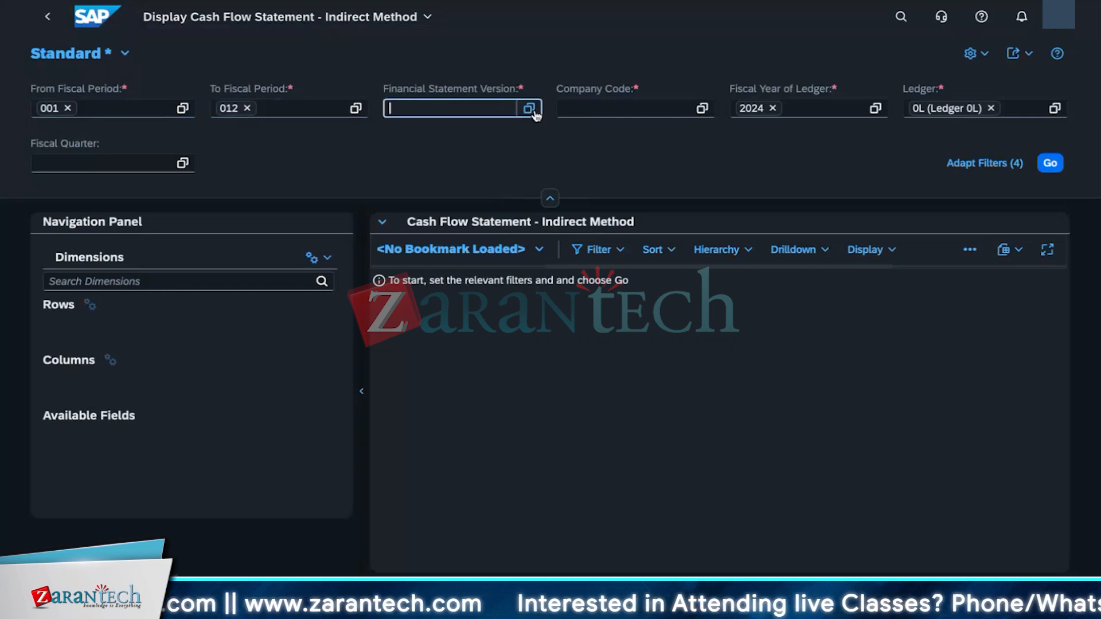
pyautogui.click(534, 113)
pyautogui.click(362, 373)
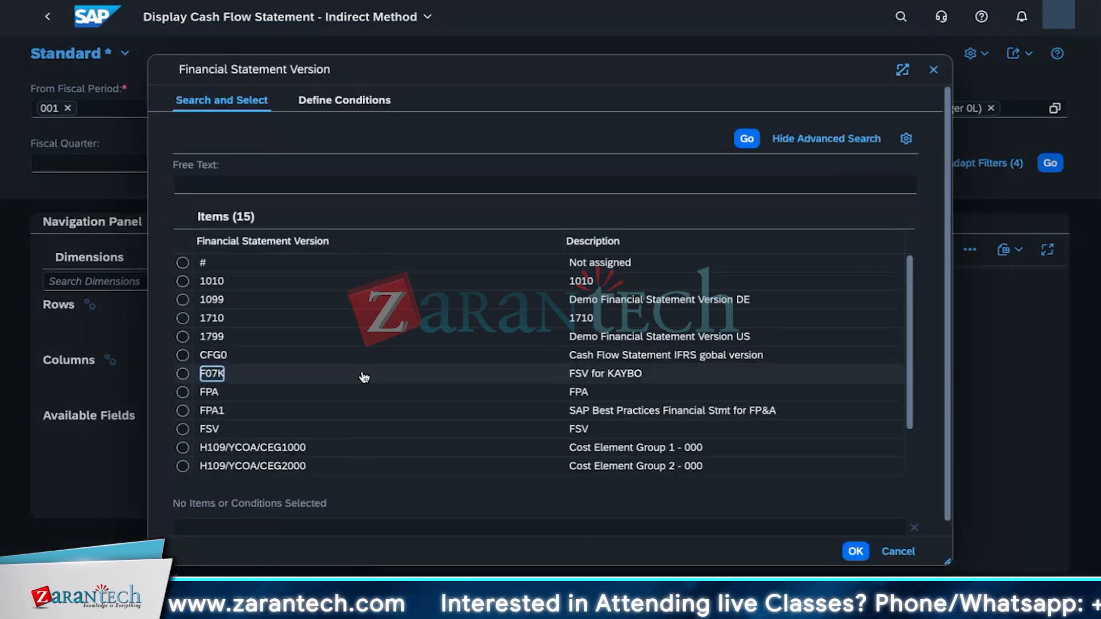
pyautogui.click(855, 551)
# Step: Set the company code to 1010 and run the indirect cash flow statement
pyautogui.click(629, 109)
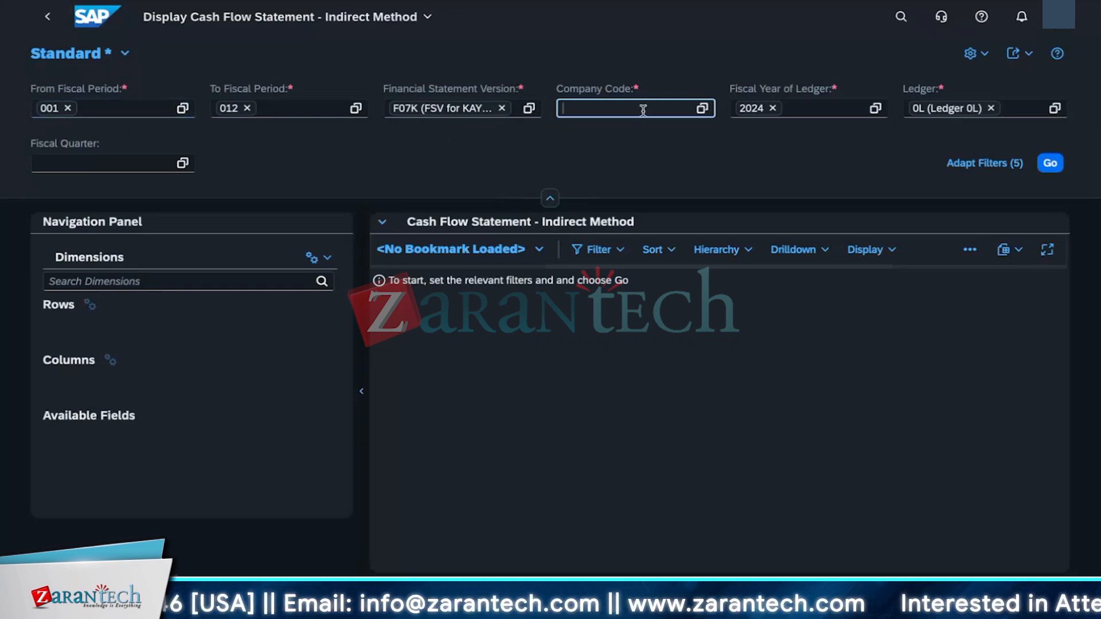
pyautogui.write('1010')
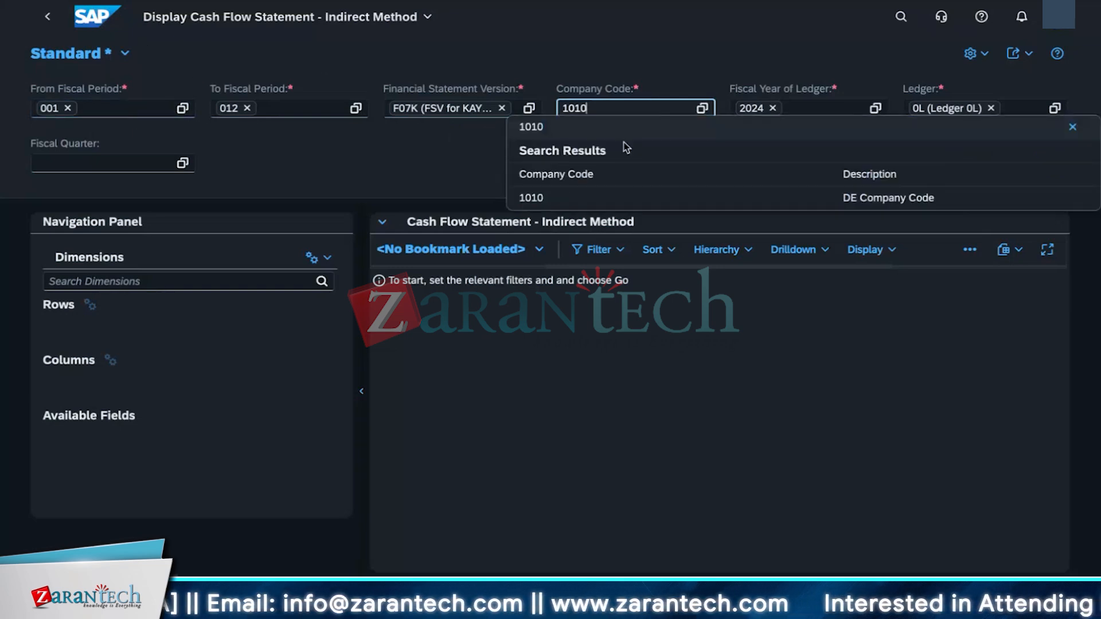
pyautogui.click(613, 197)
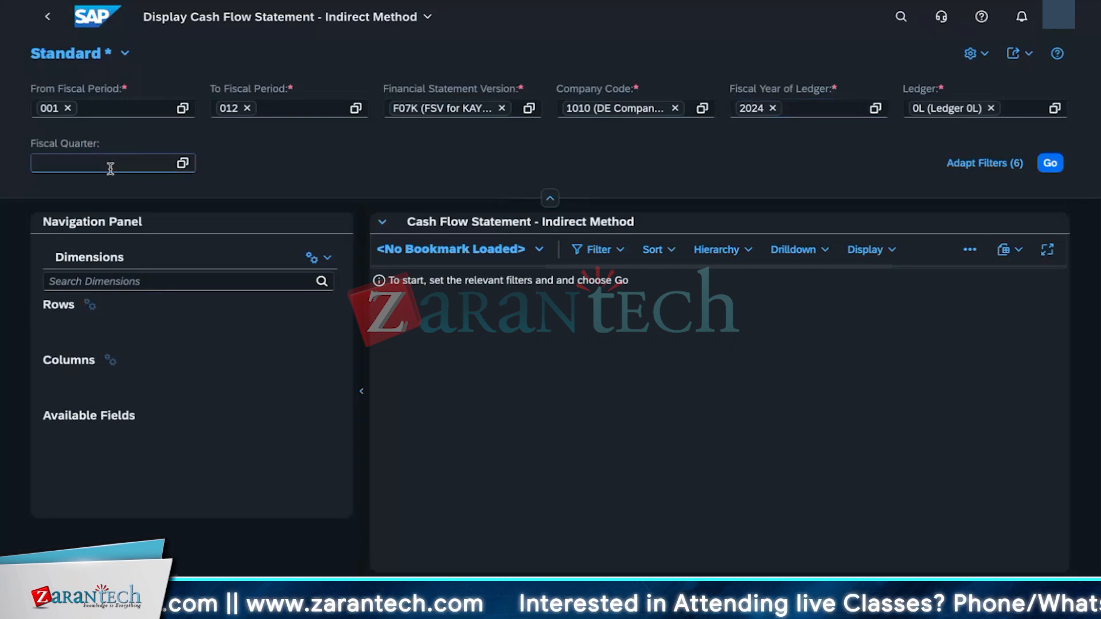
pyautogui.click(1050, 163)
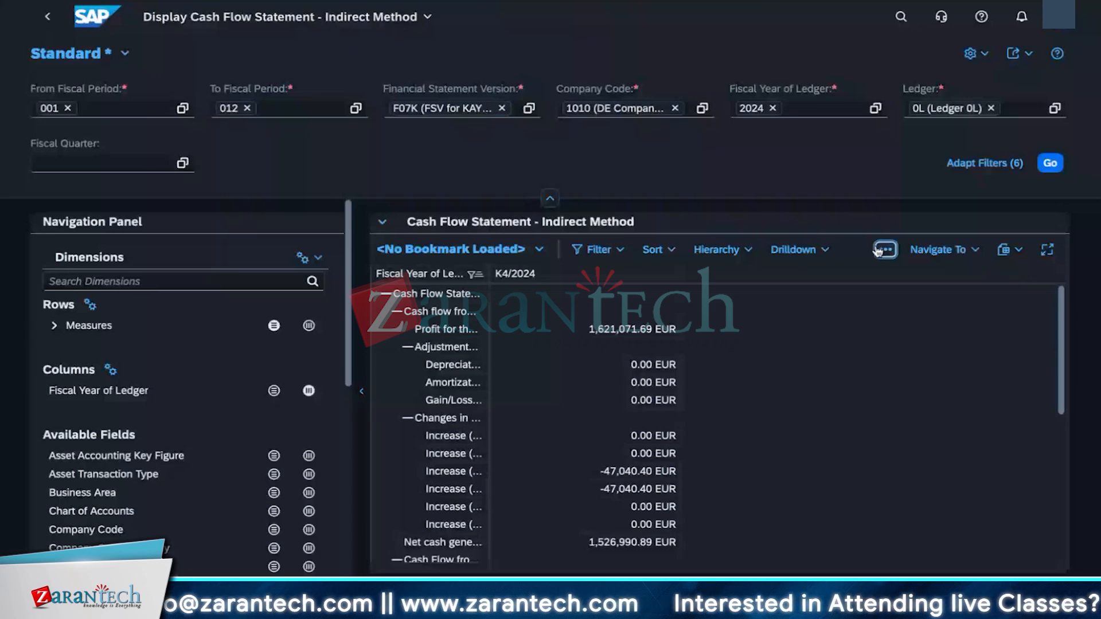
# Step: Review the cash flow statement lines from profit through net cash flow and validation balance
pyautogui.click(940, 250)
pyautogui.click(953, 445)
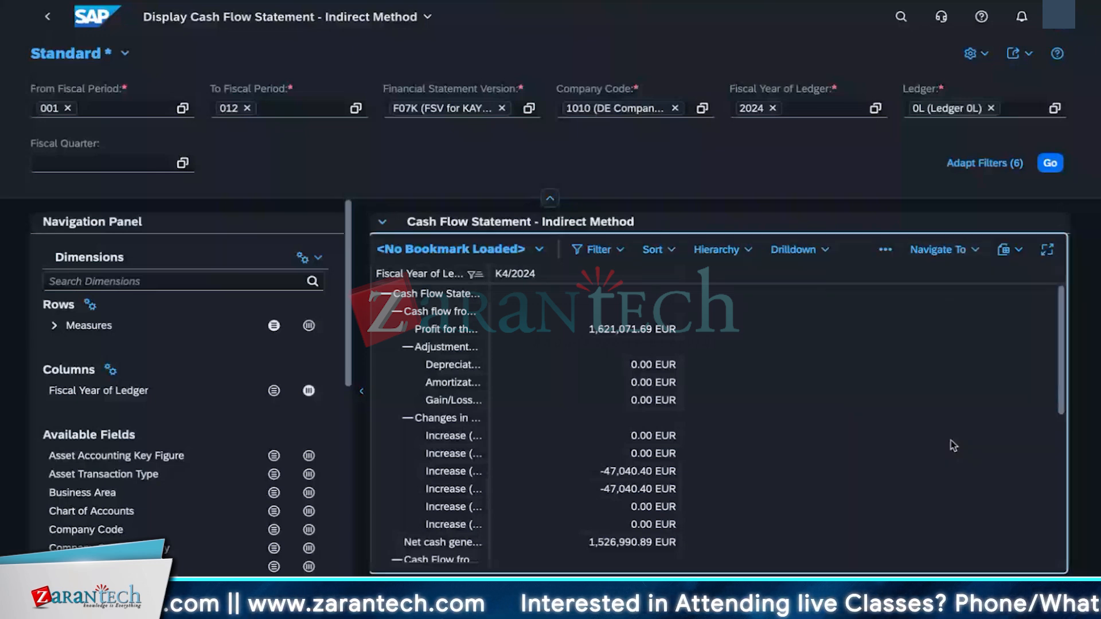
pyautogui.scroll(-5, 950, 440)
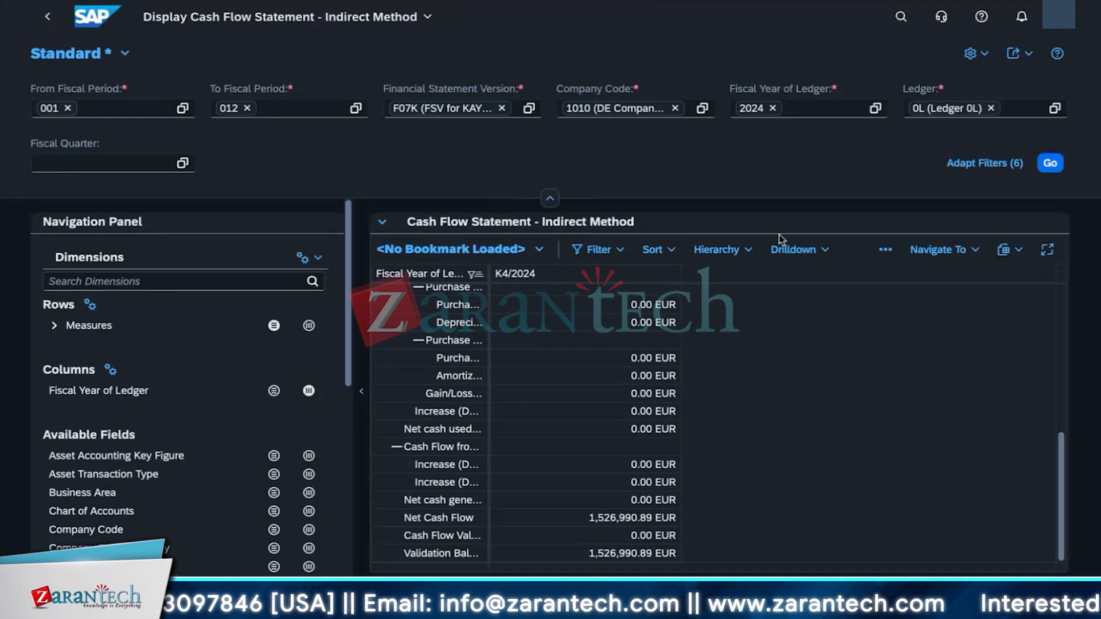
pyautogui.scroll(10, 524, 413)
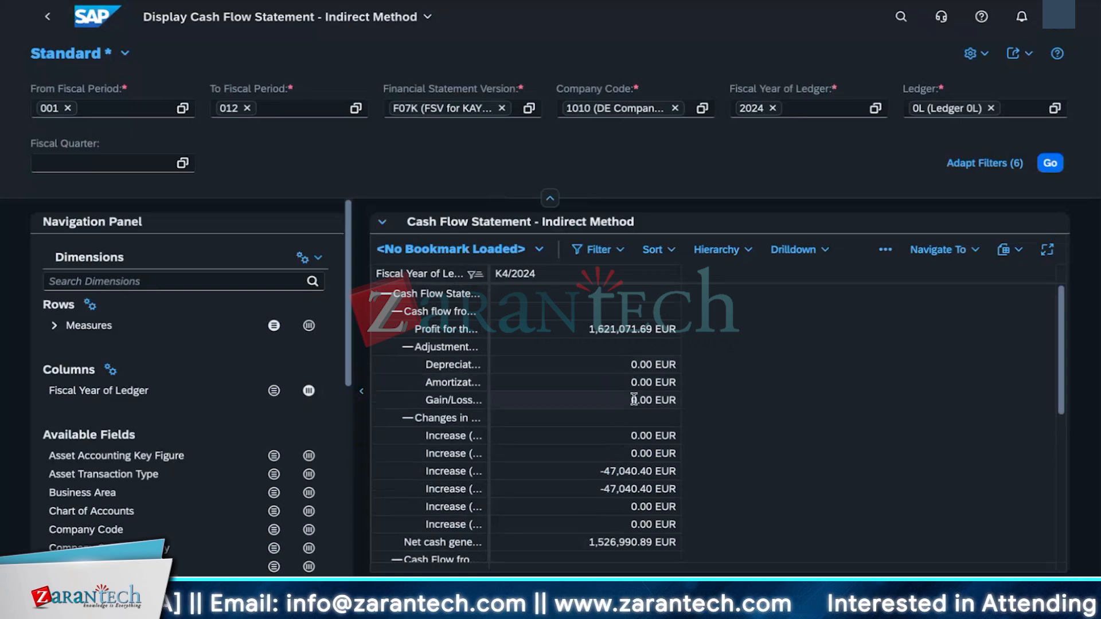
pyautogui.scroll(-4, 620, 482)
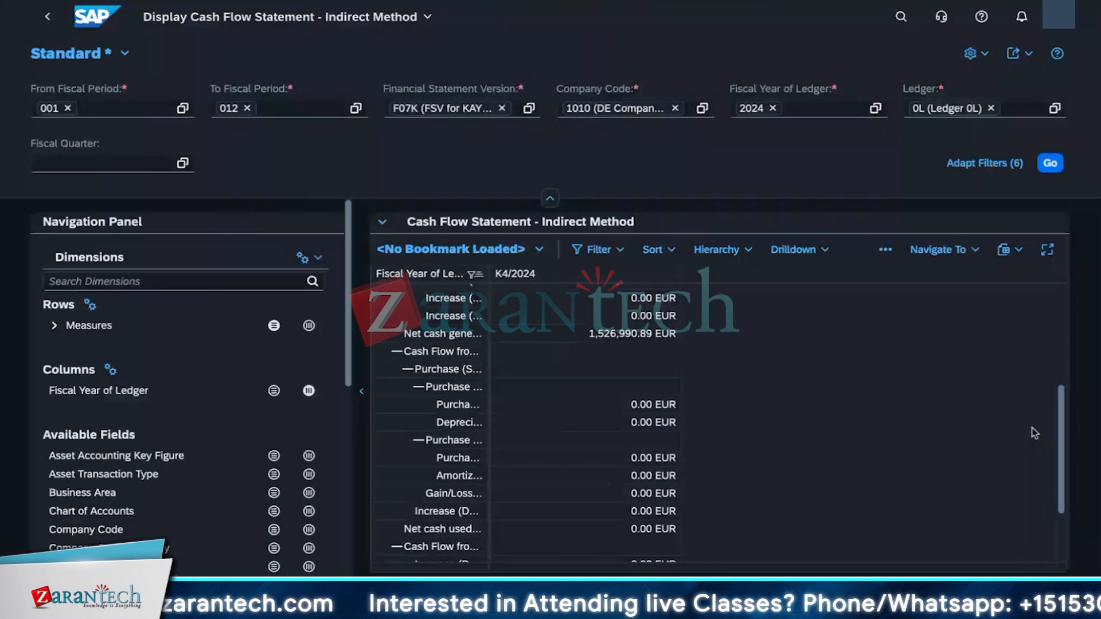
pyautogui.scroll(-2, 583, 424)
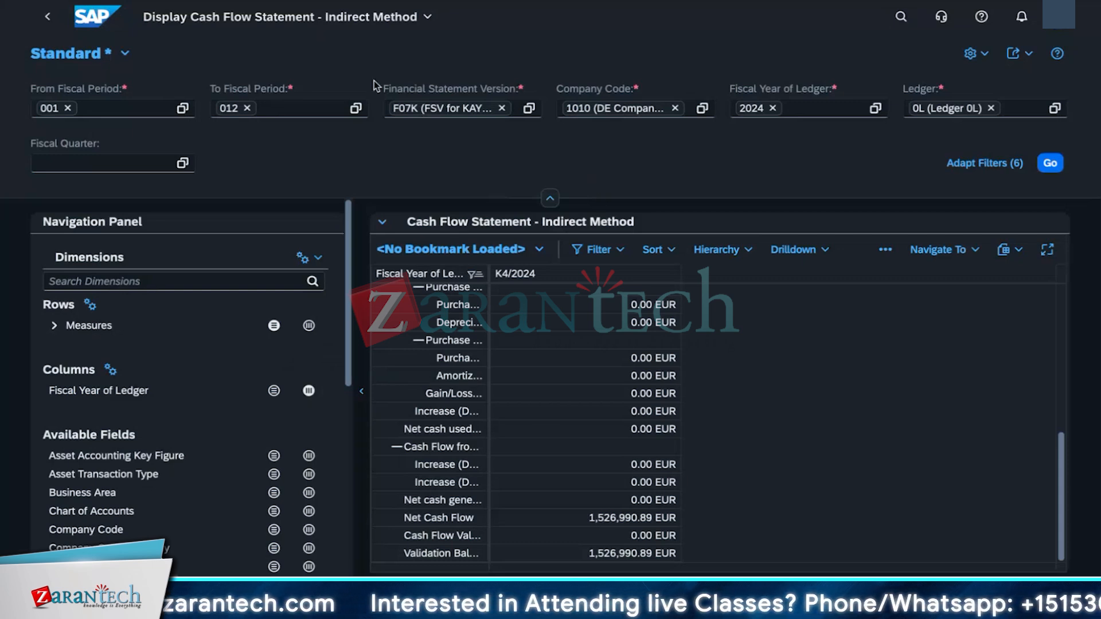
# Step: Search for and open the Manage Global Hierarchies app
pyautogui.click(900, 17)
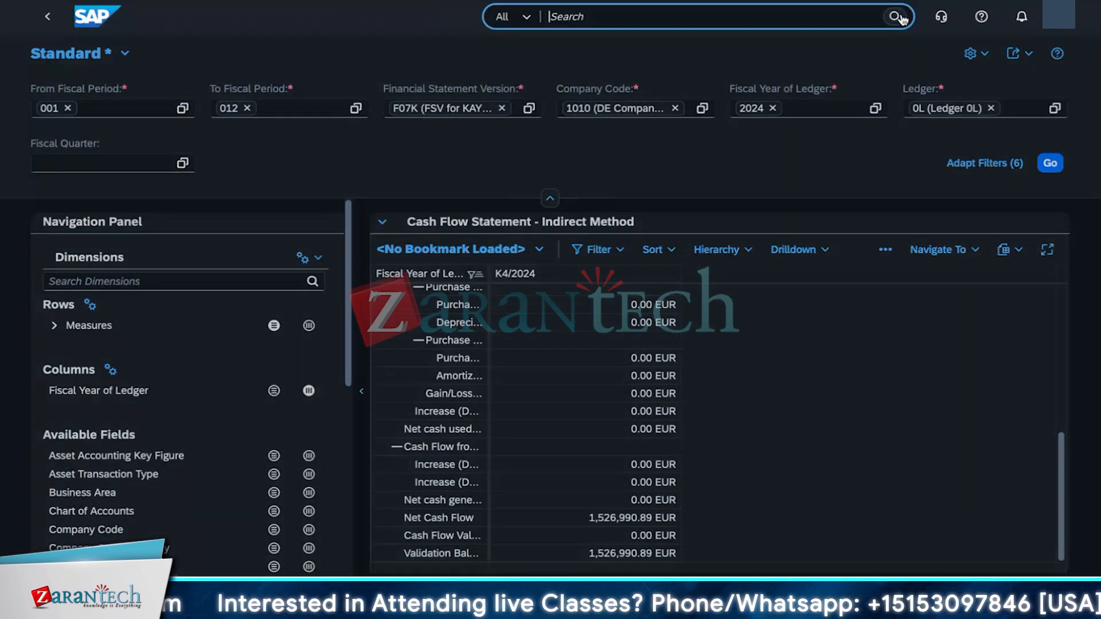
pyautogui.write('manage globa')
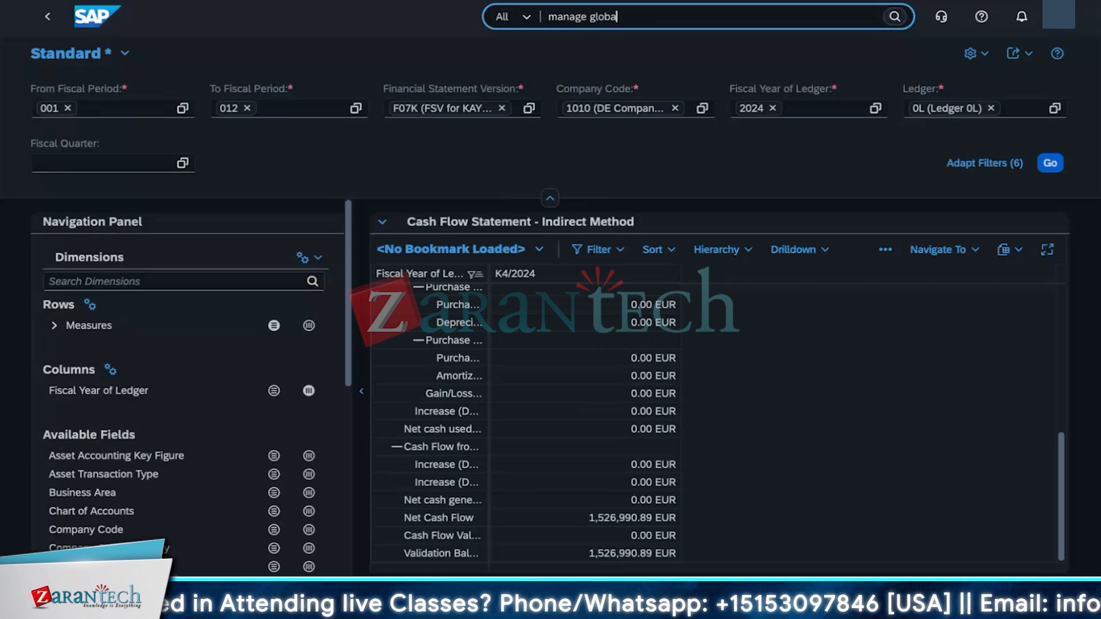
pyautogui.write('l hierar')
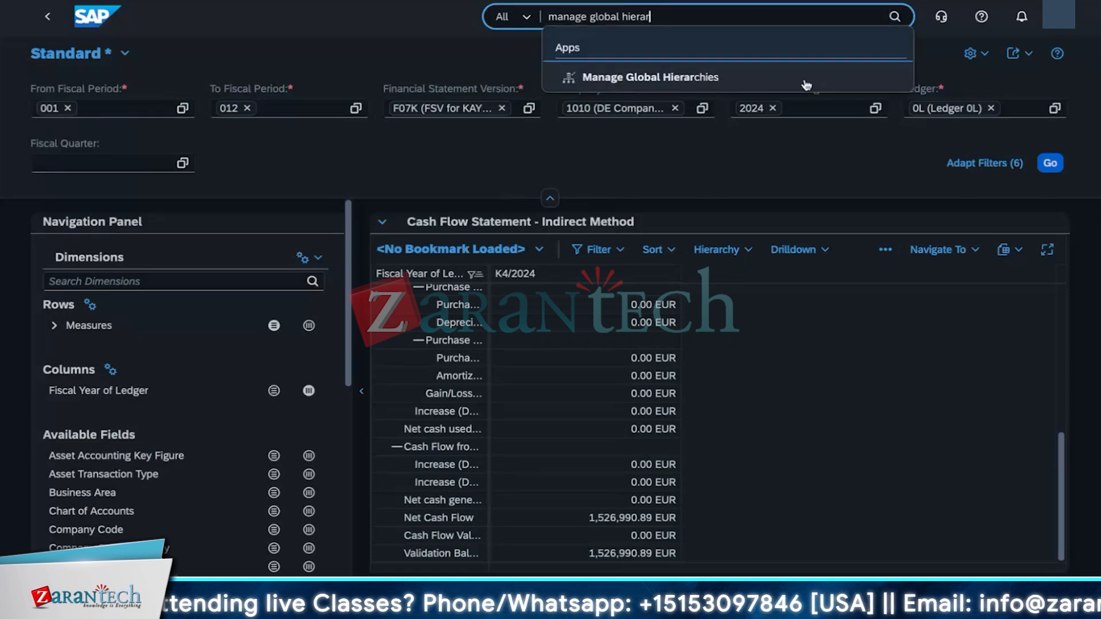
pyautogui.click(806, 83)
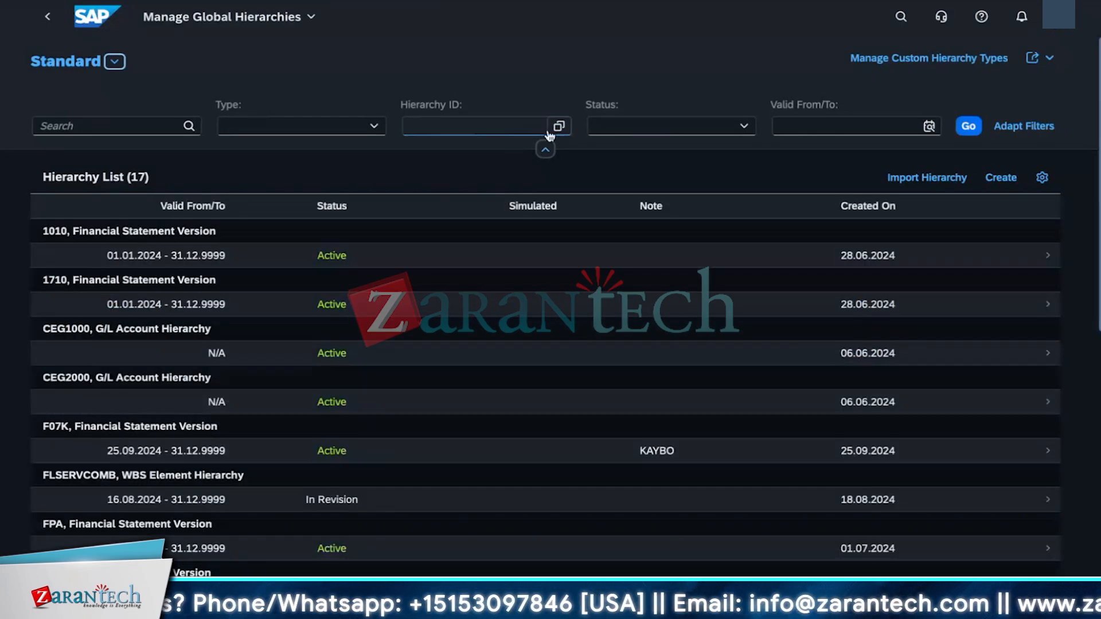
# Step: Filter the hierarchy list to type Financial Statement Version and hierarchy ID F07K
pyautogui.click(460, 130)
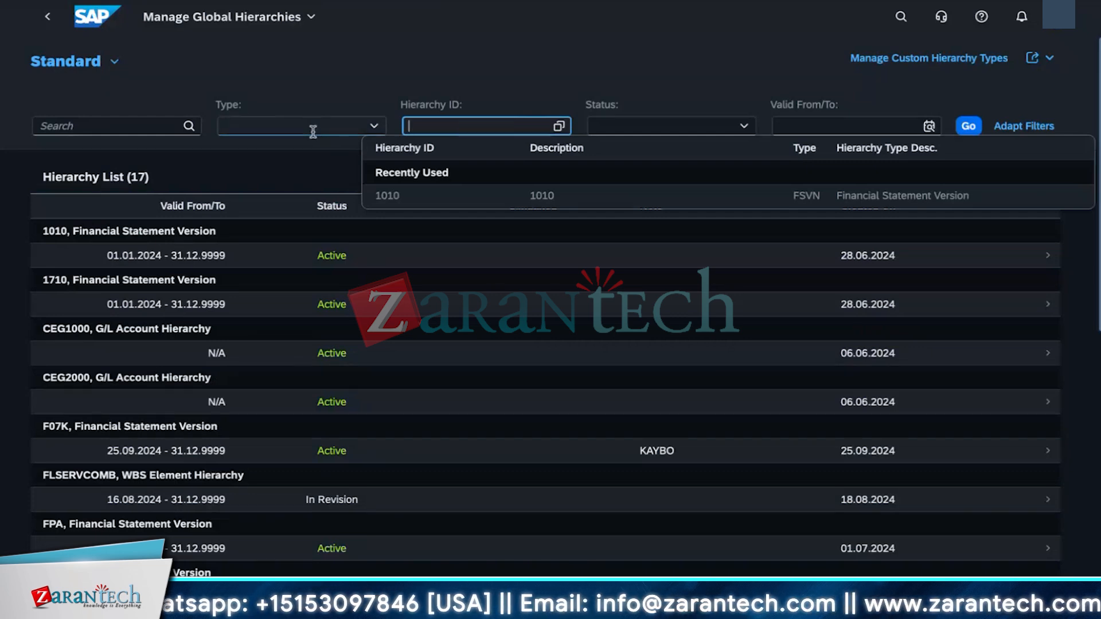
pyautogui.click(313, 127)
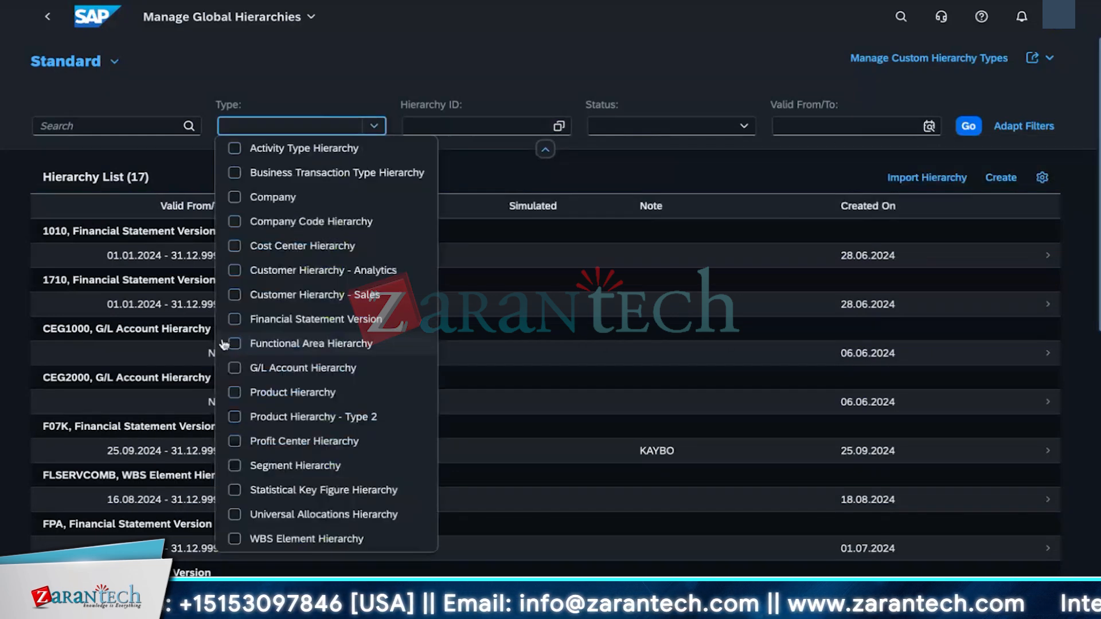
pyautogui.click(234, 319)
pyautogui.click(465, 182)
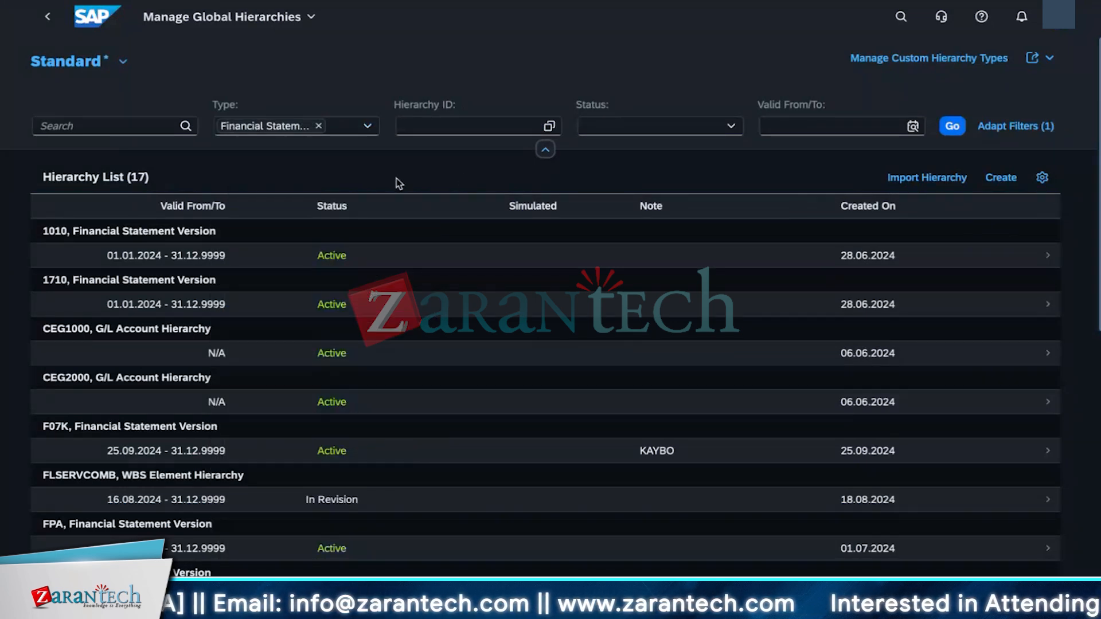
pyautogui.click(454, 127)
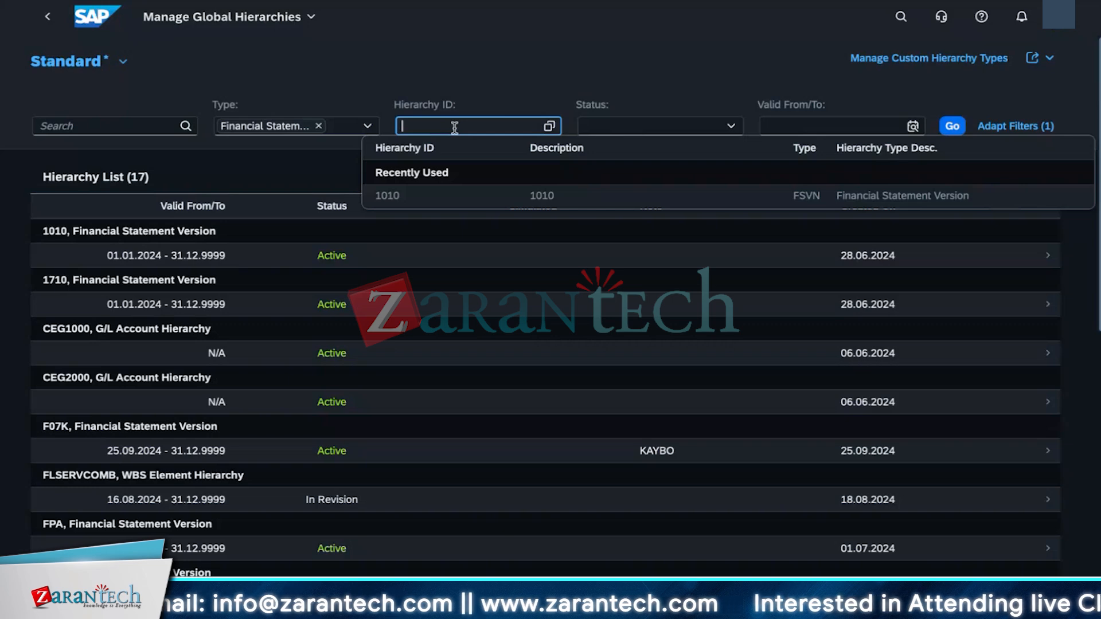
pyautogui.click(552, 130)
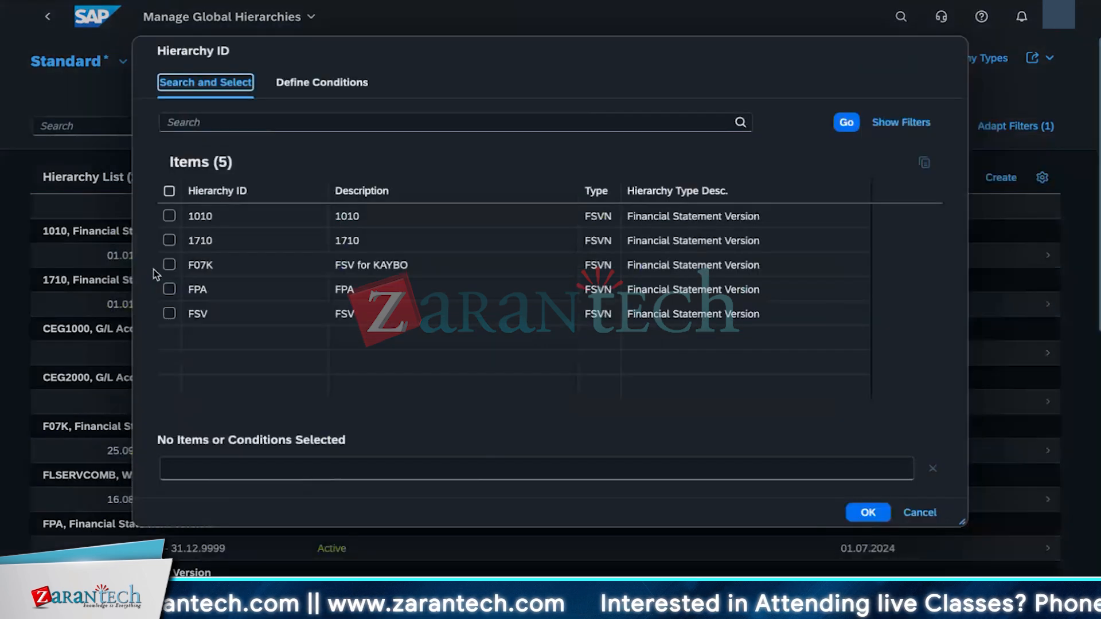
pyautogui.click(168, 265)
pyautogui.click(878, 518)
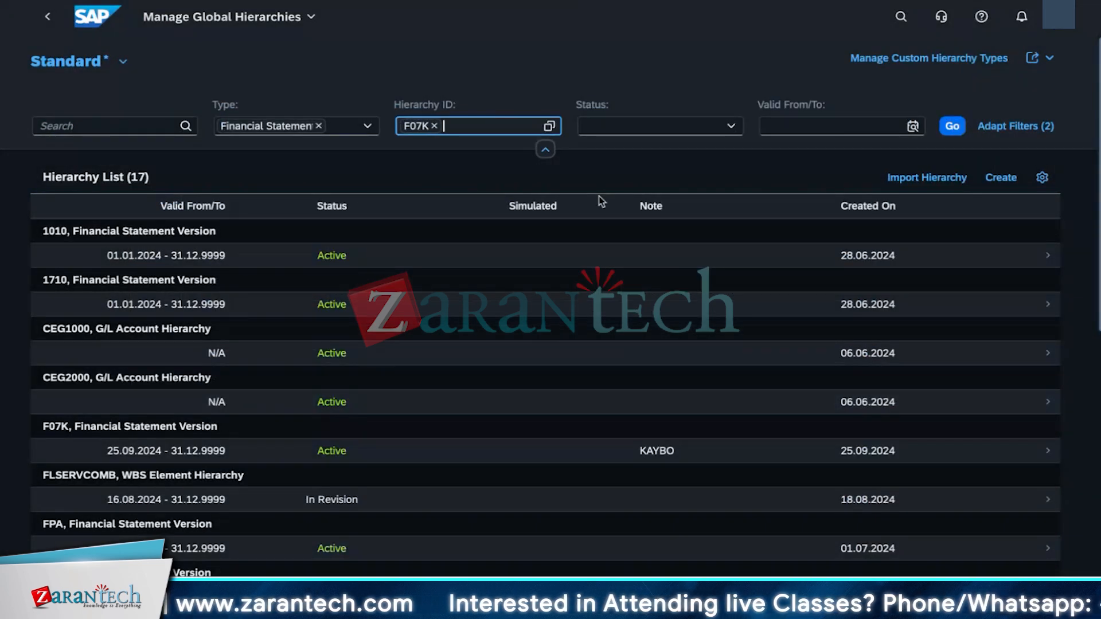
pyautogui.click(952, 125)
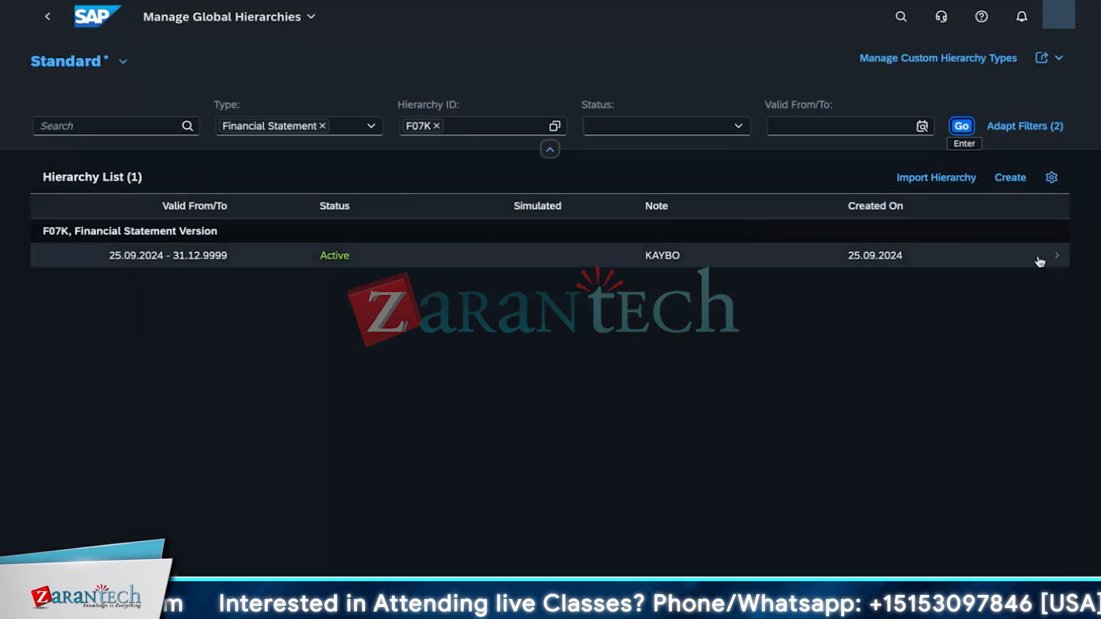
# Step: Deactivate the F07K financial statement version and open it for editing
pyautogui.click(1056, 260)
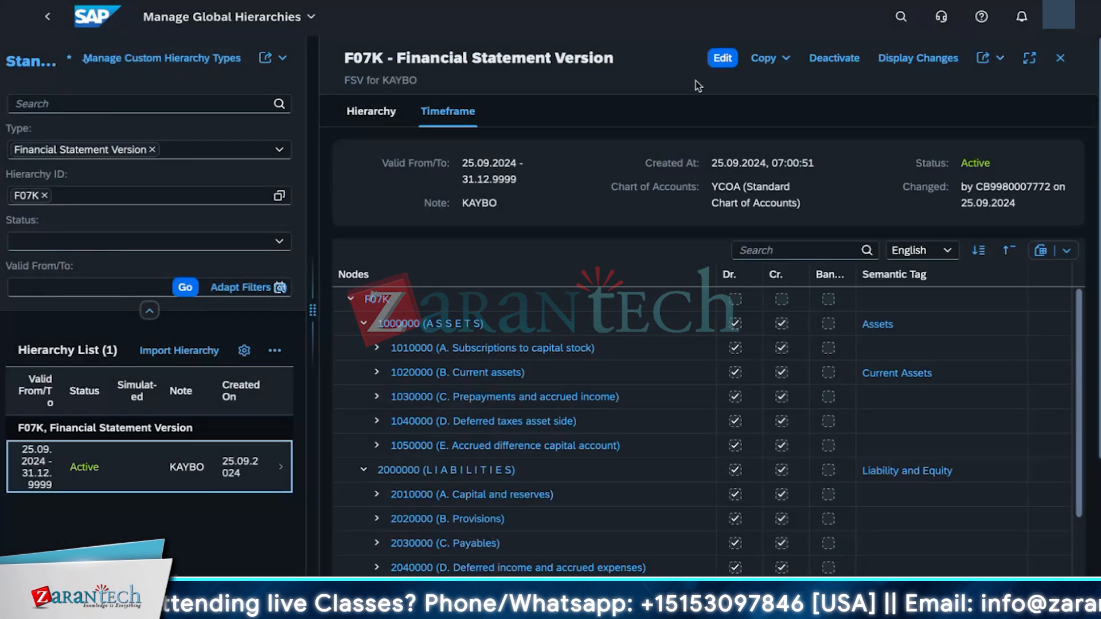
pyautogui.click(833, 58)
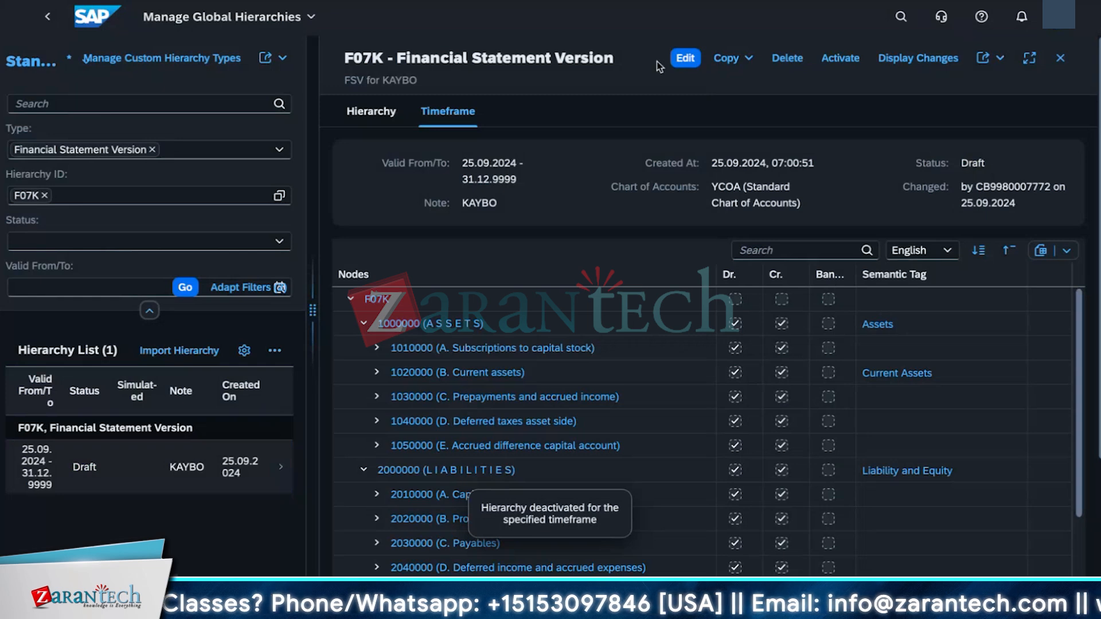
pyautogui.click(685, 58)
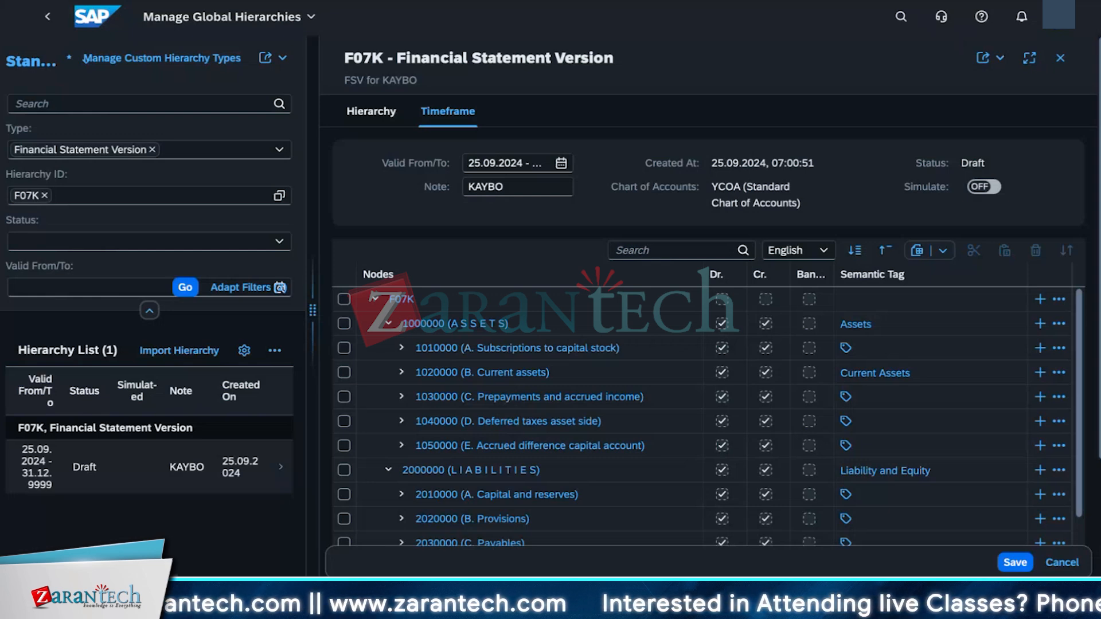
# Step: Assign the semantic tag PROVISIONS to node 2020000 (B. Provisions) in the F07K hierarchy
pyautogui.click(634, 253)
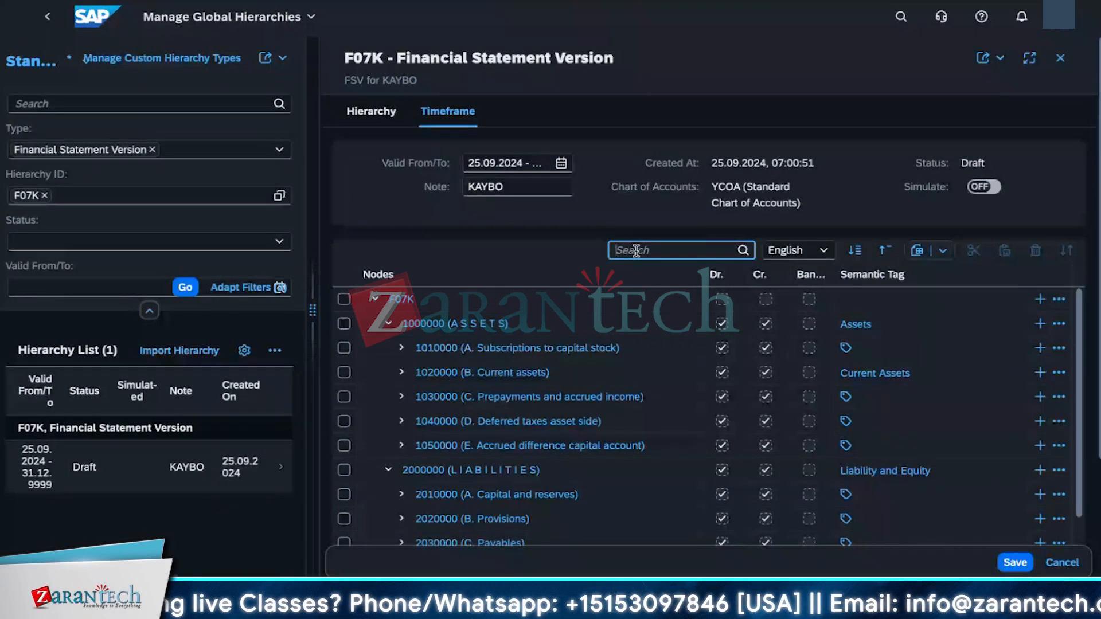
pyautogui.write('2020')
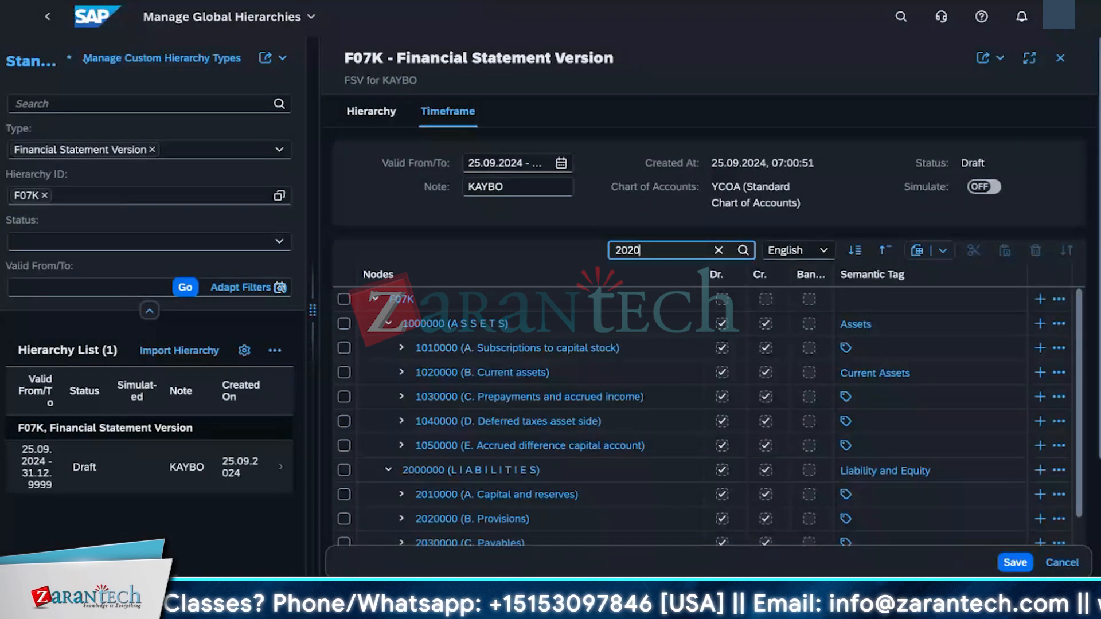
pyautogui.press('Return')
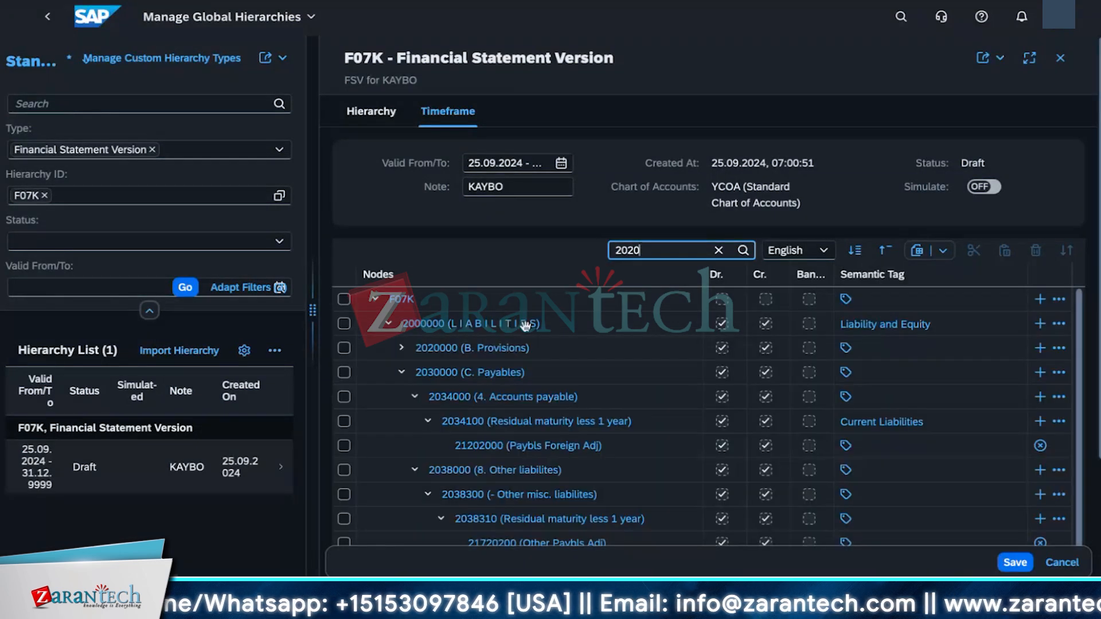
pyautogui.click(847, 353)
pyautogui.click(846, 348)
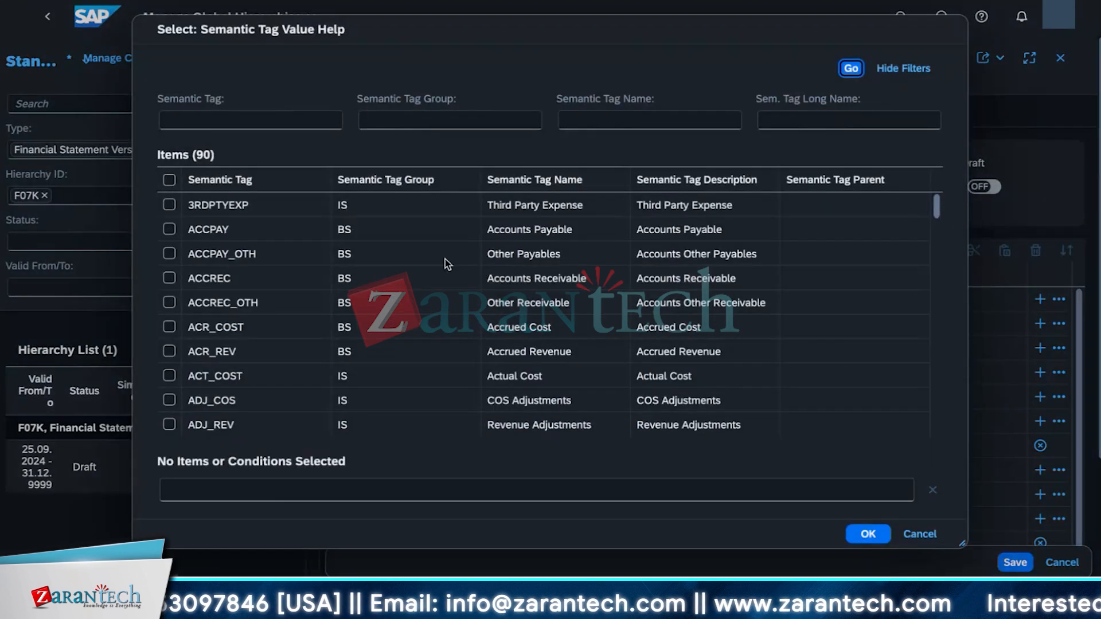
pyautogui.click(309, 120)
pyautogui.write('provisions')
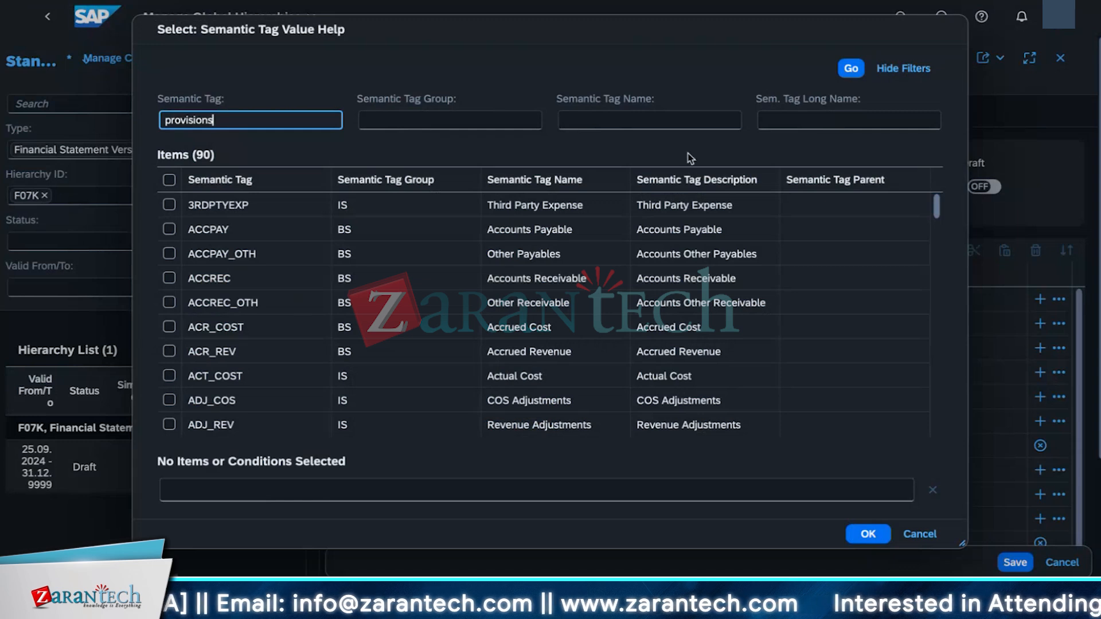
pyautogui.press('Return')
pyautogui.click(851, 68)
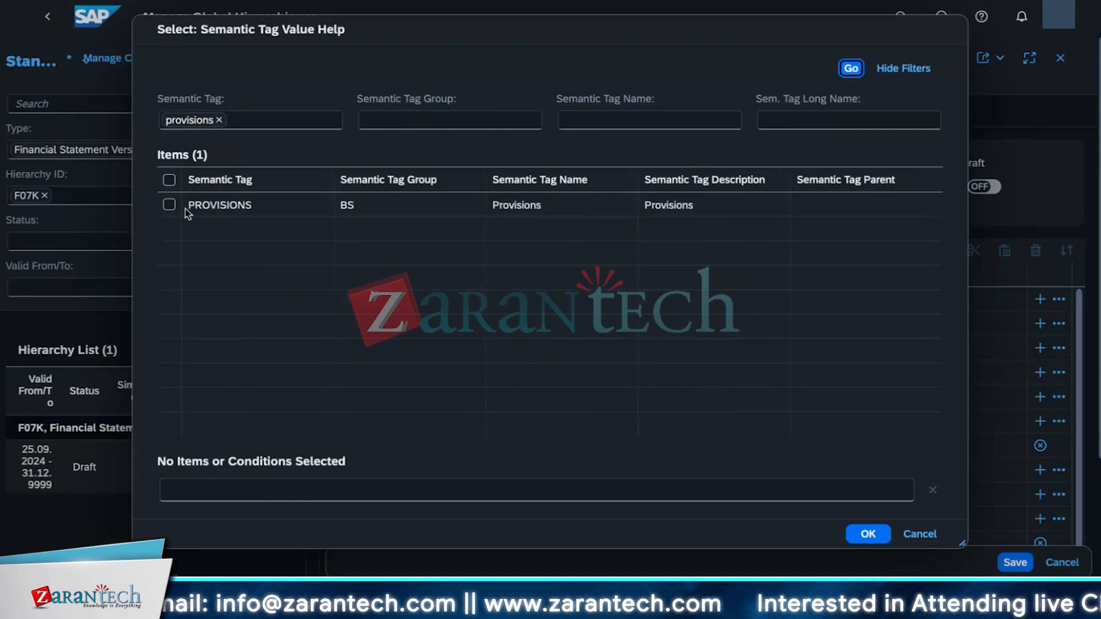
pyautogui.click(184, 207)
pyautogui.click(865, 532)
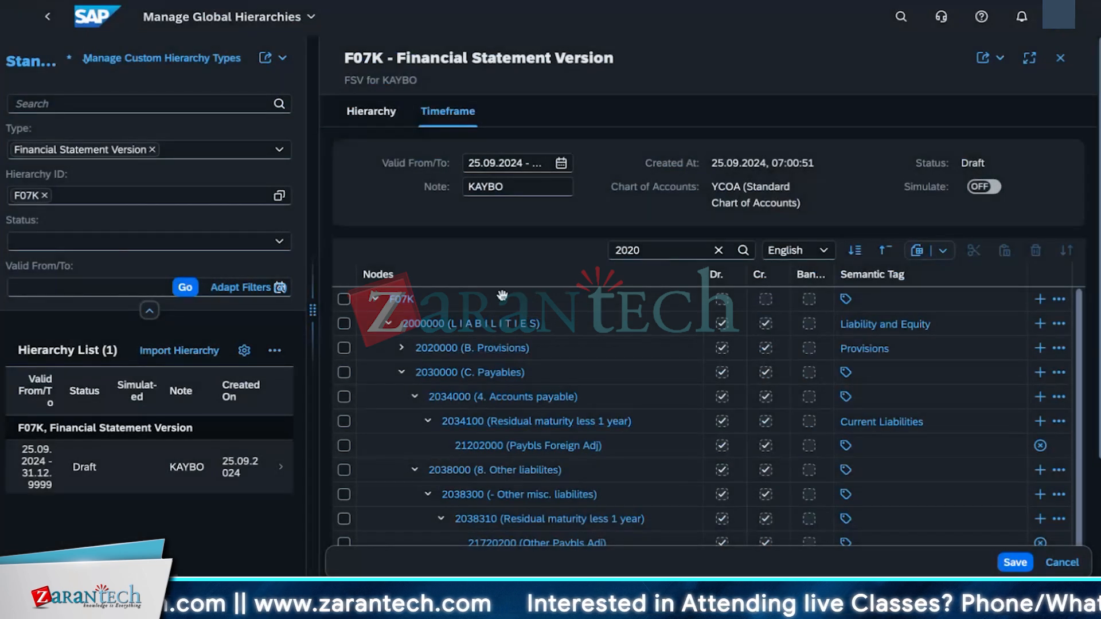
# Step: Find node 1021000 (I. Stocks) in the F07K hierarchy and assign it the semantic tag INVENTORY
pyautogui.click(649, 250)
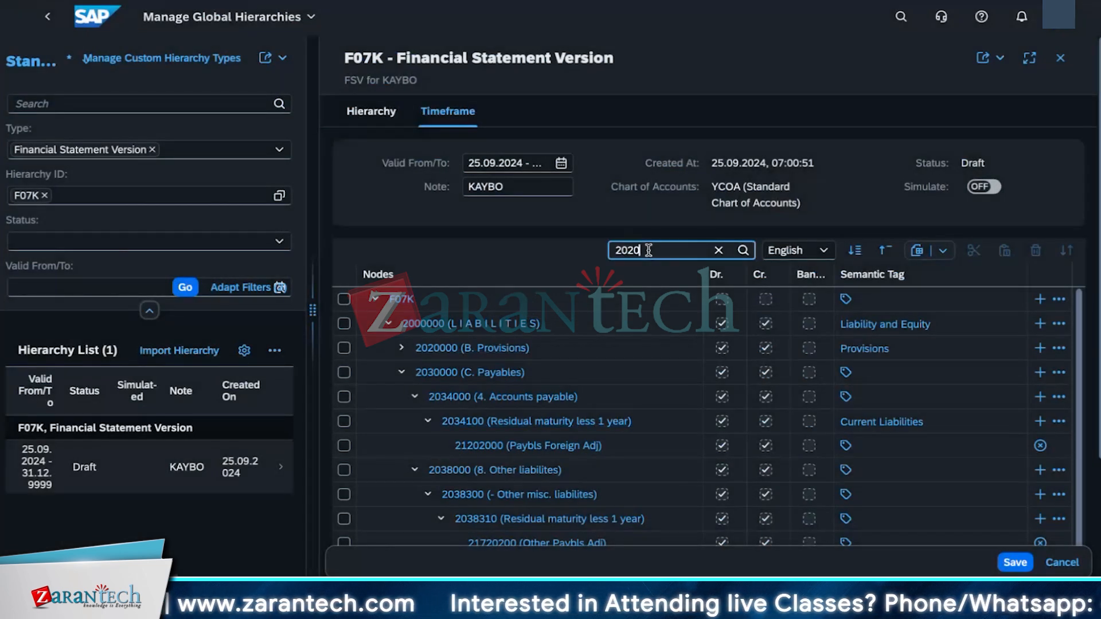
pyautogui.press('BackSpace')
pyautogui.press('BackSpace')
pyautogui.press('BackSpace')
pyautogui.press('BackSpace')
pyautogui.write('1021')
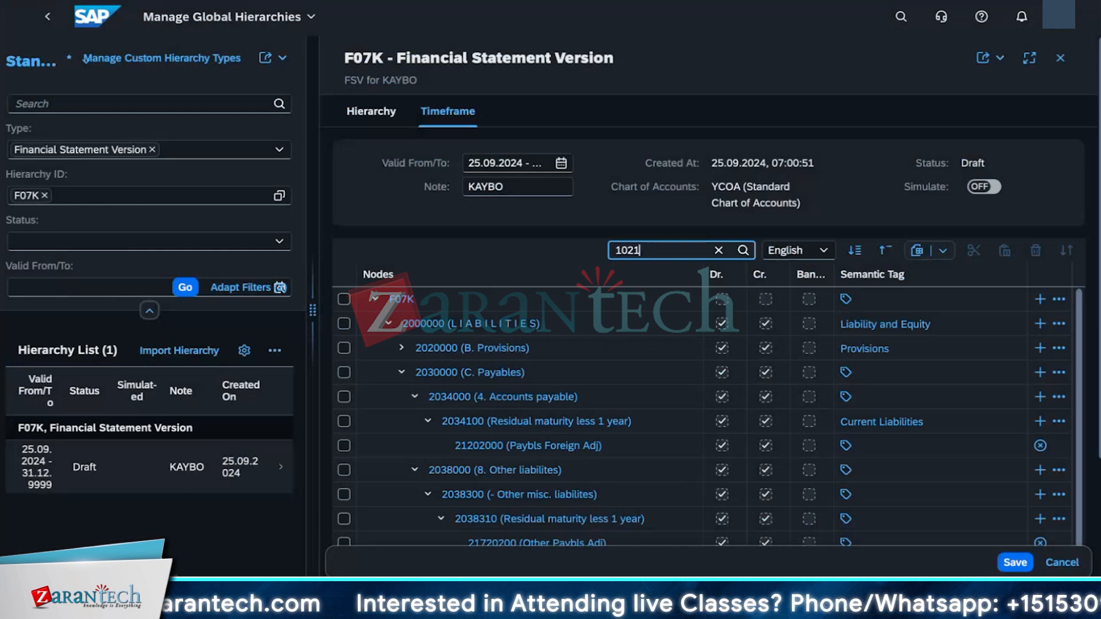
pyautogui.press('Return')
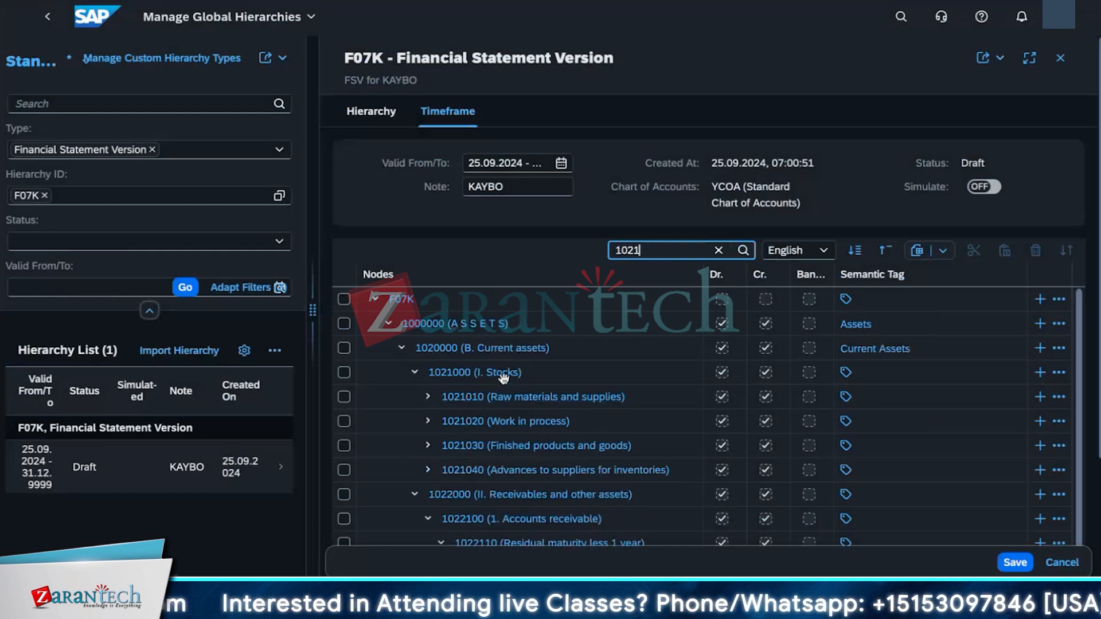
pyautogui.click(846, 374)
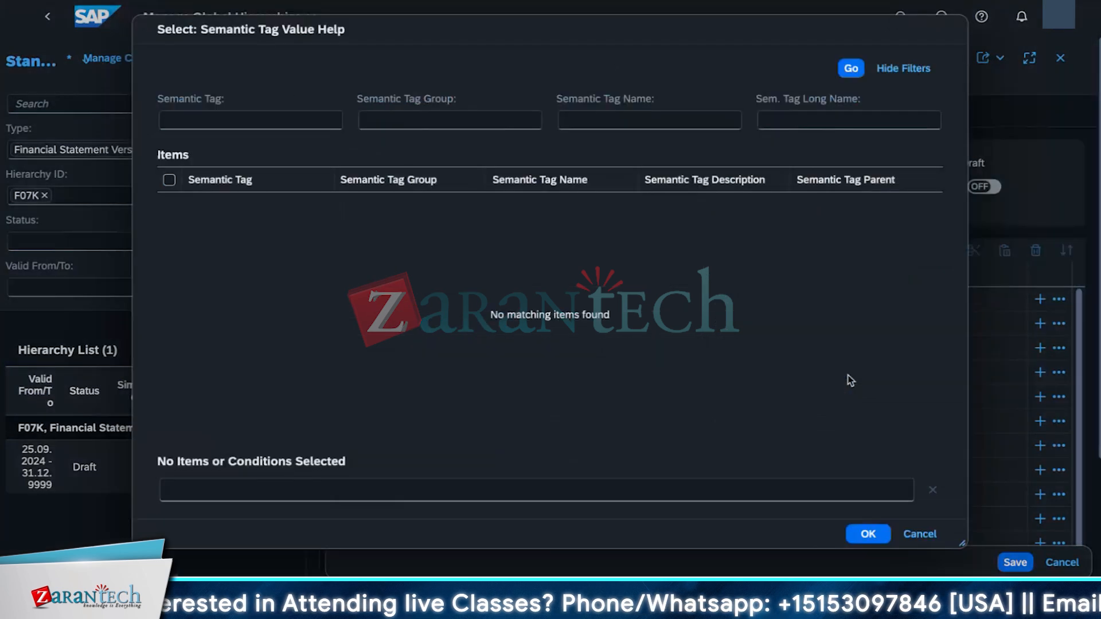
pyautogui.click(231, 121)
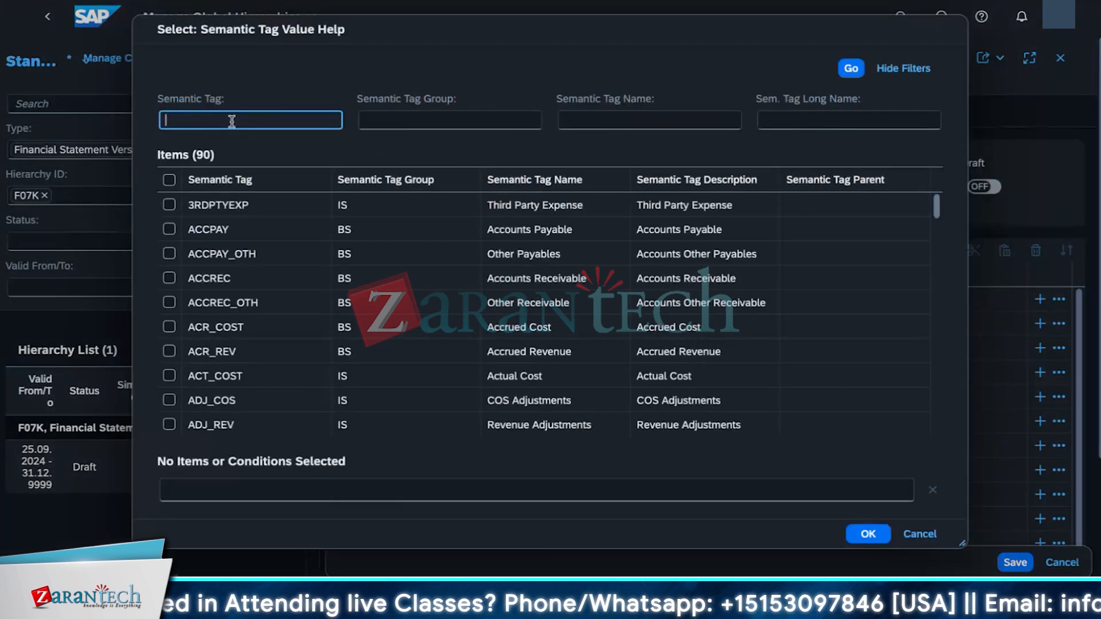
pyautogui.write('stcoks')
pyautogui.press('Return')
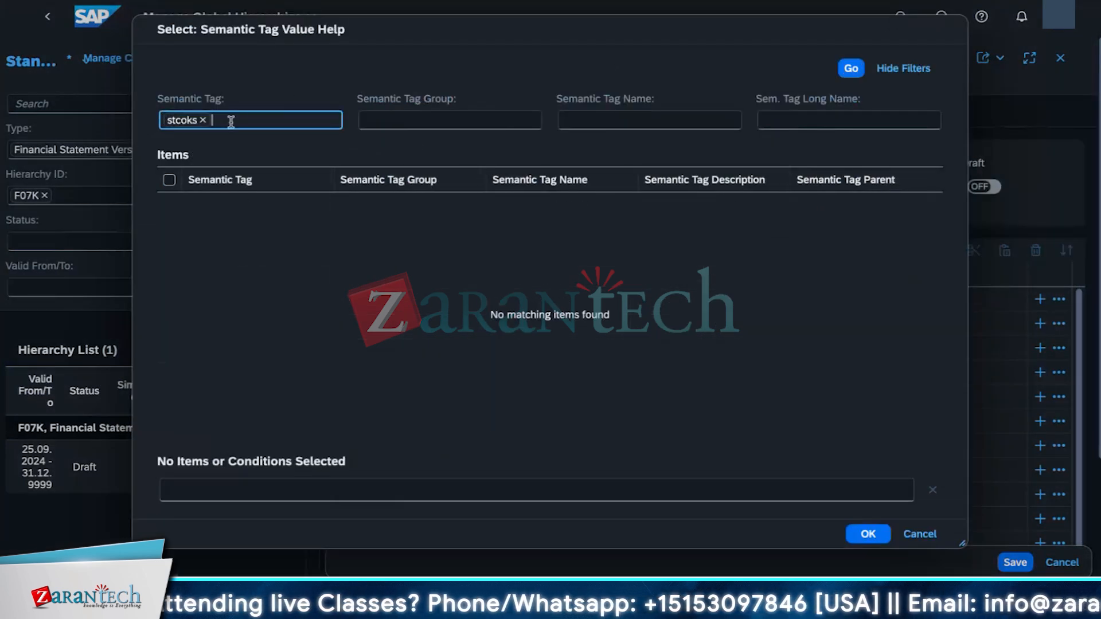
pyautogui.press('BackSpace')
pyautogui.press('BackSpace')
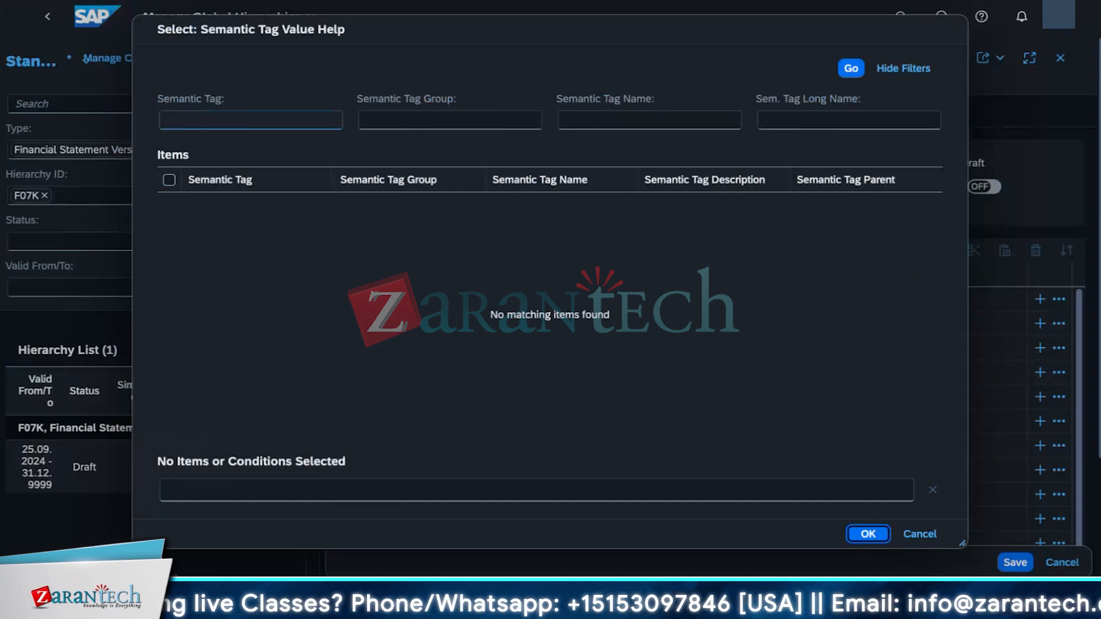
pyautogui.click(214, 115)
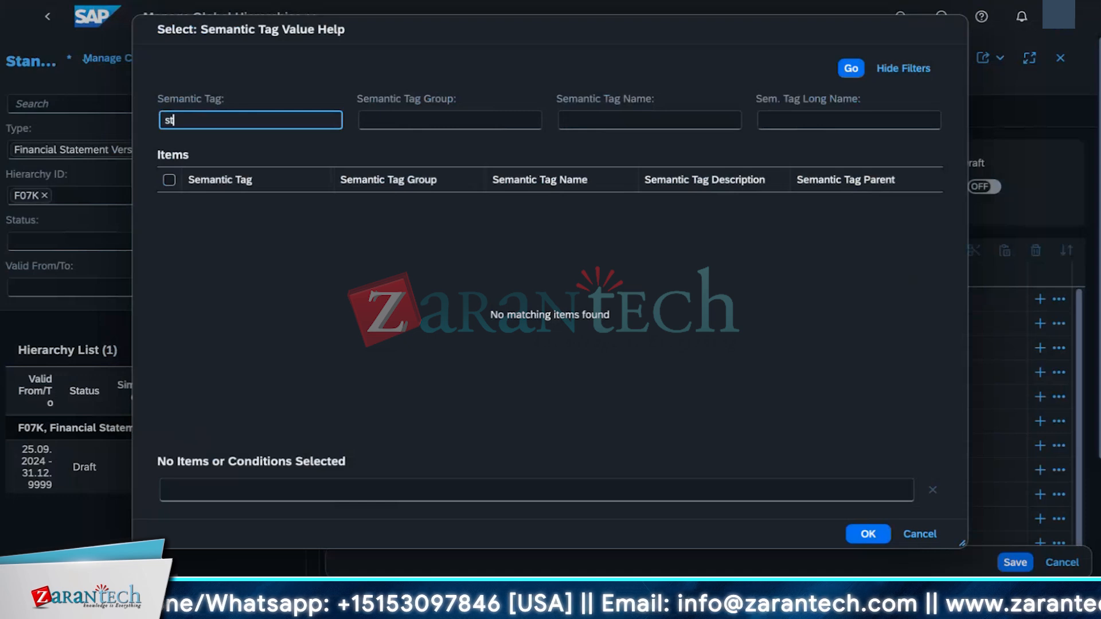
pyautogui.write('stock')
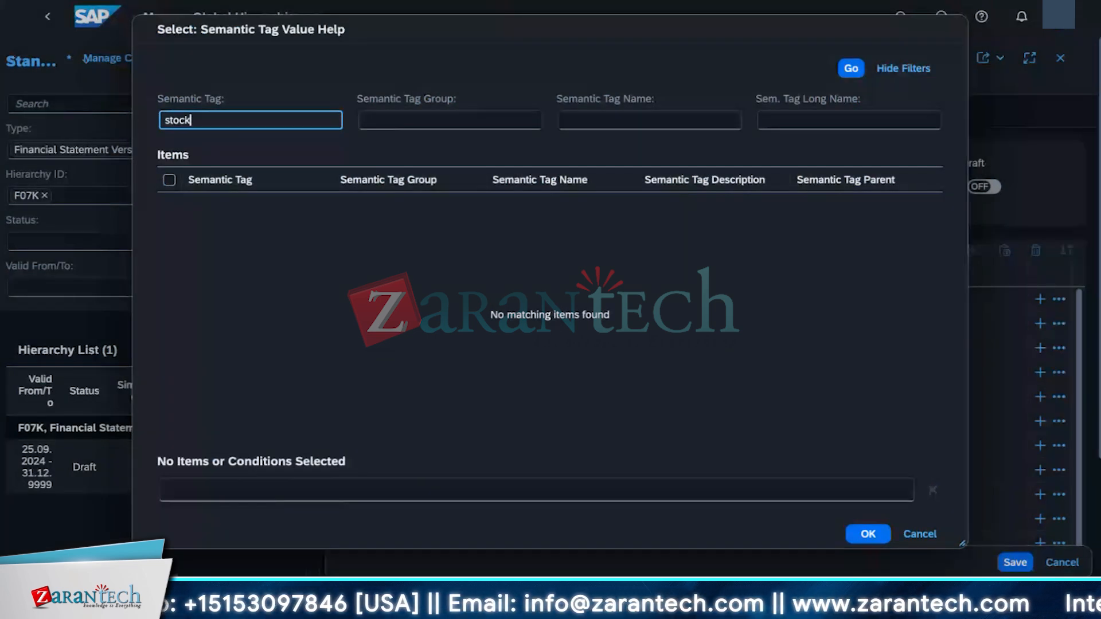
pyautogui.press('Return')
pyautogui.press('BackSpace')
pyautogui.press('BackSpace')
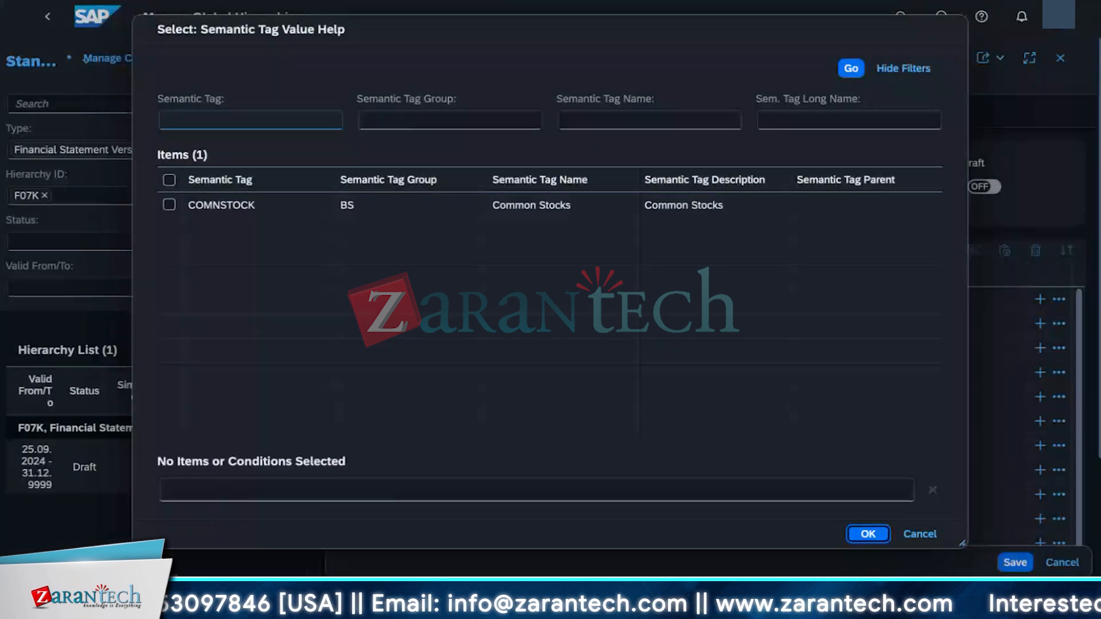
pyautogui.click(245, 121)
pyautogui.write('inventory')
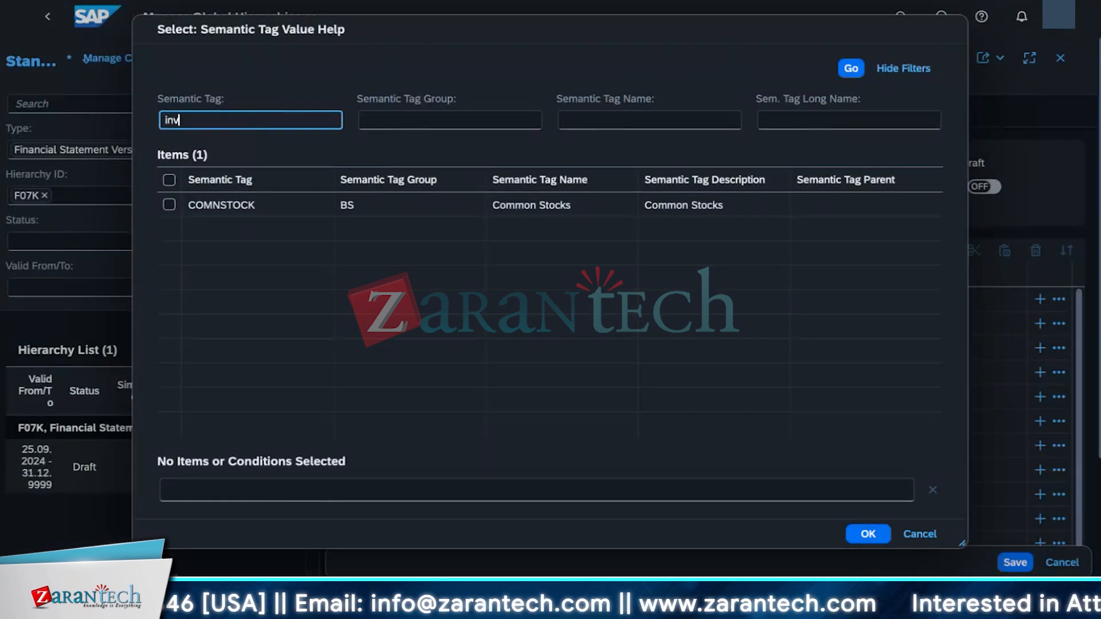
pyautogui.press('Return')
pyautogui.press('Return')
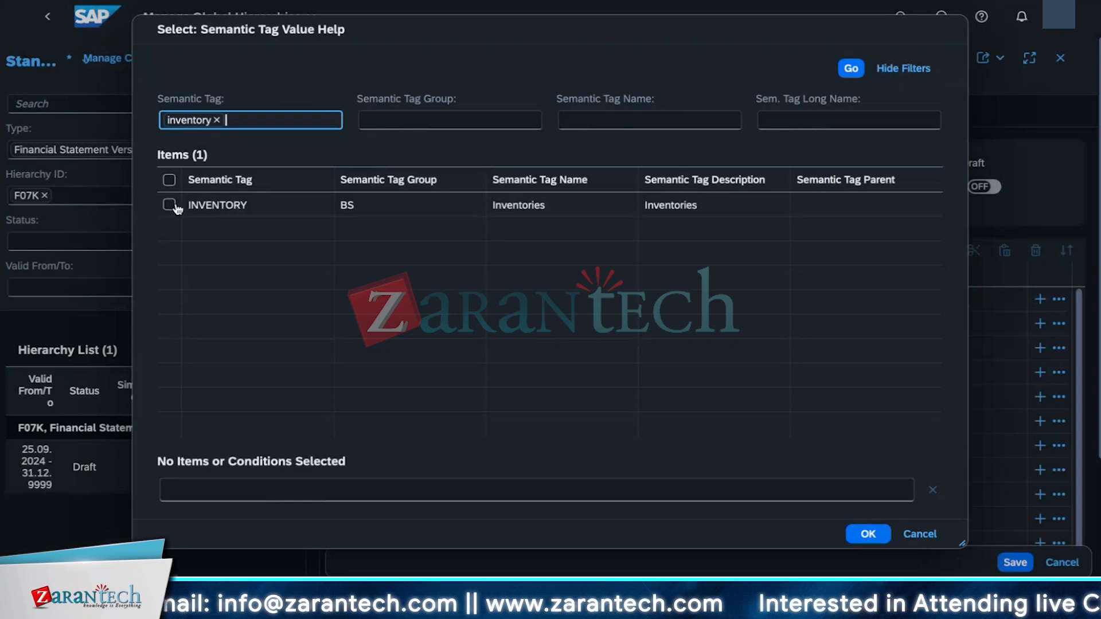
pyautogui.click(170, 205)
pyautogui.click(861, 535)
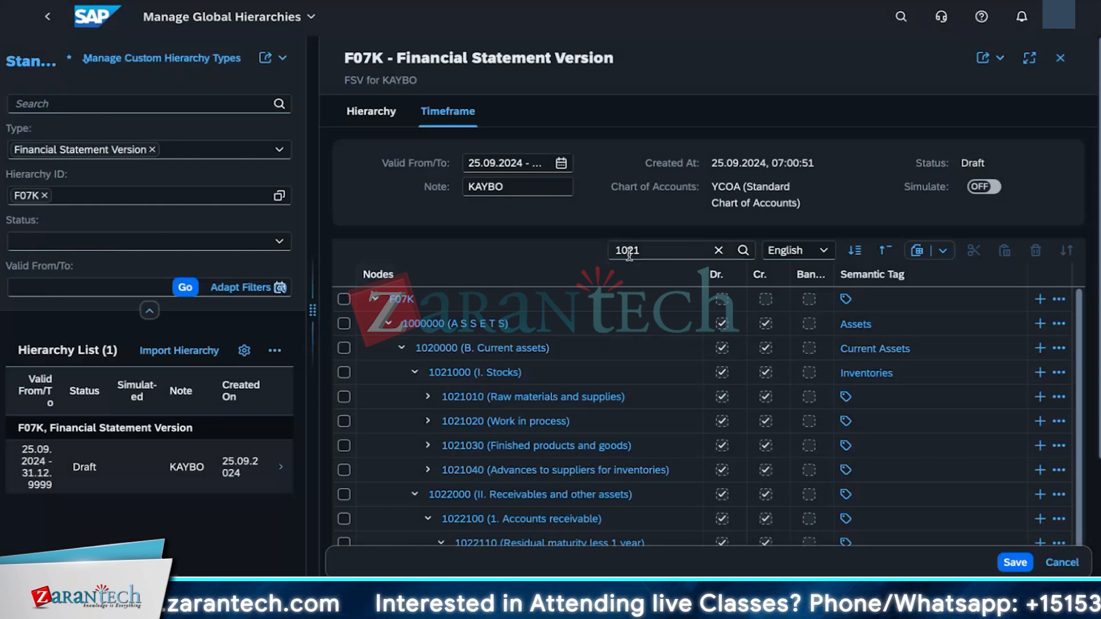
# Step: Find node 1022100 (1. Accounts receivable) and assign it the semantic tag ACCREC
pyautogui.click(649, 249)
pyautogui.press('BackSpace')
pyautogui.write('2')
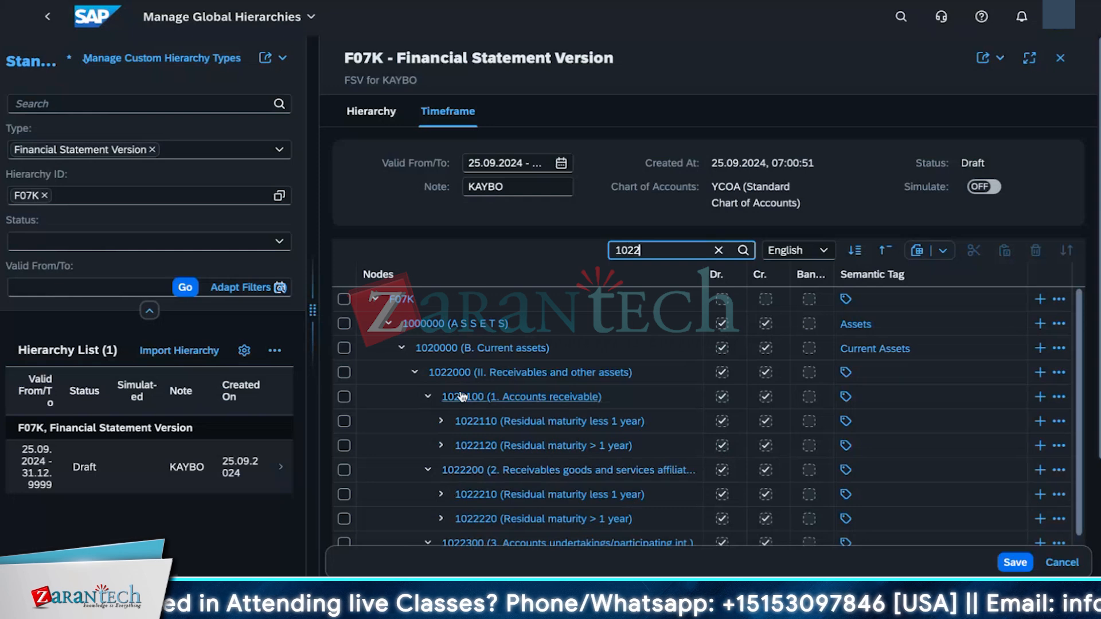
pyautogui.click(846, 397)
pyautogui.write('ACCREC')
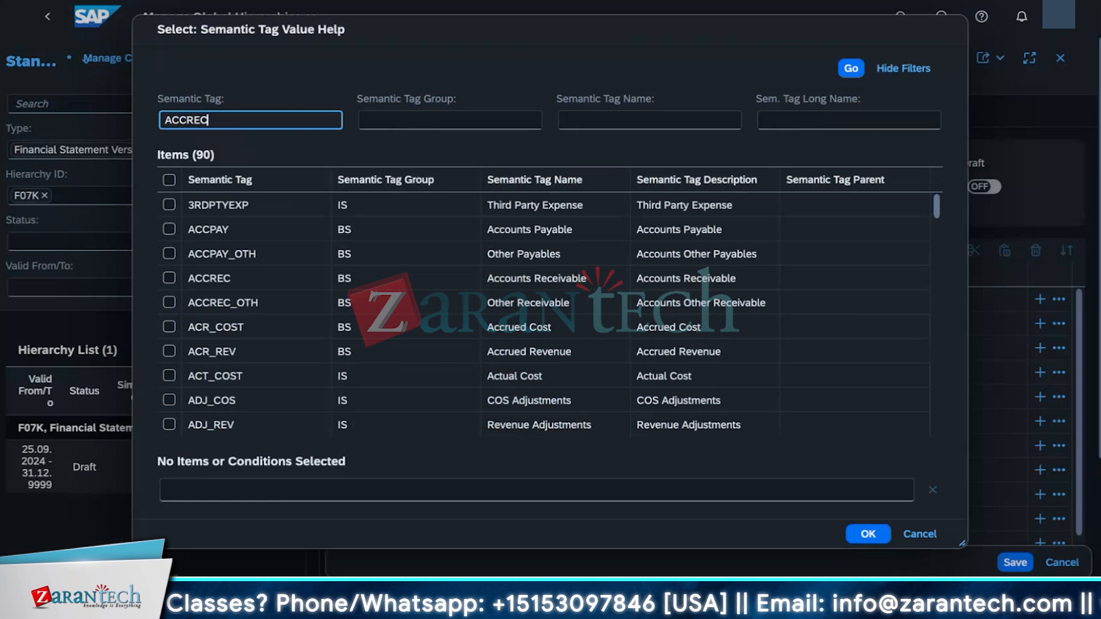
pyautogui.press('Return')
pyautogui.click(170, 205)
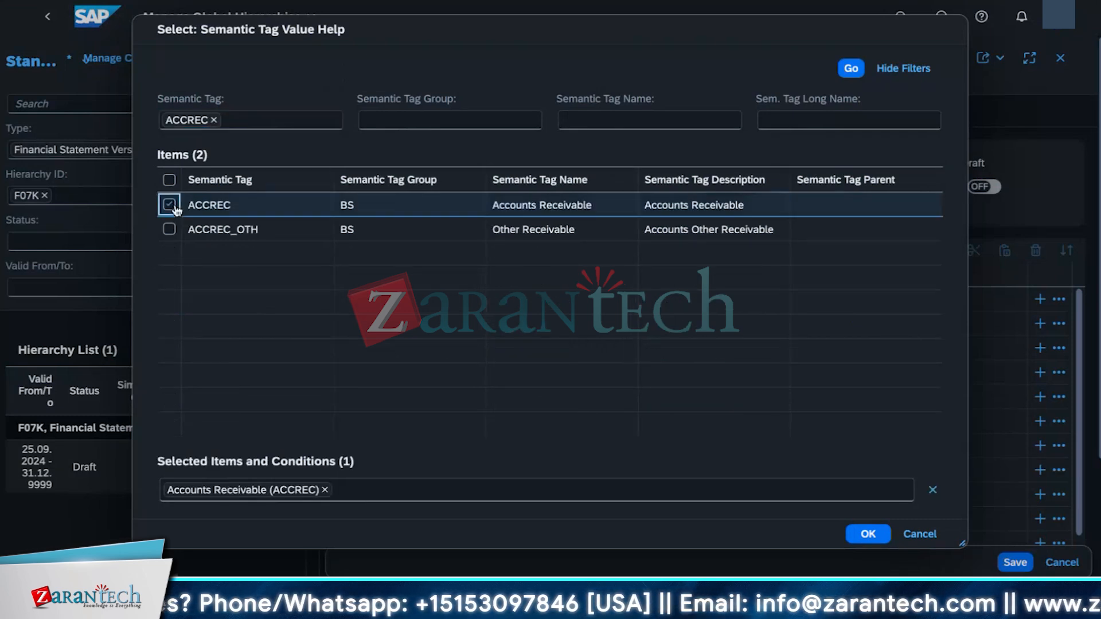
pyautogui.click(880, 537)
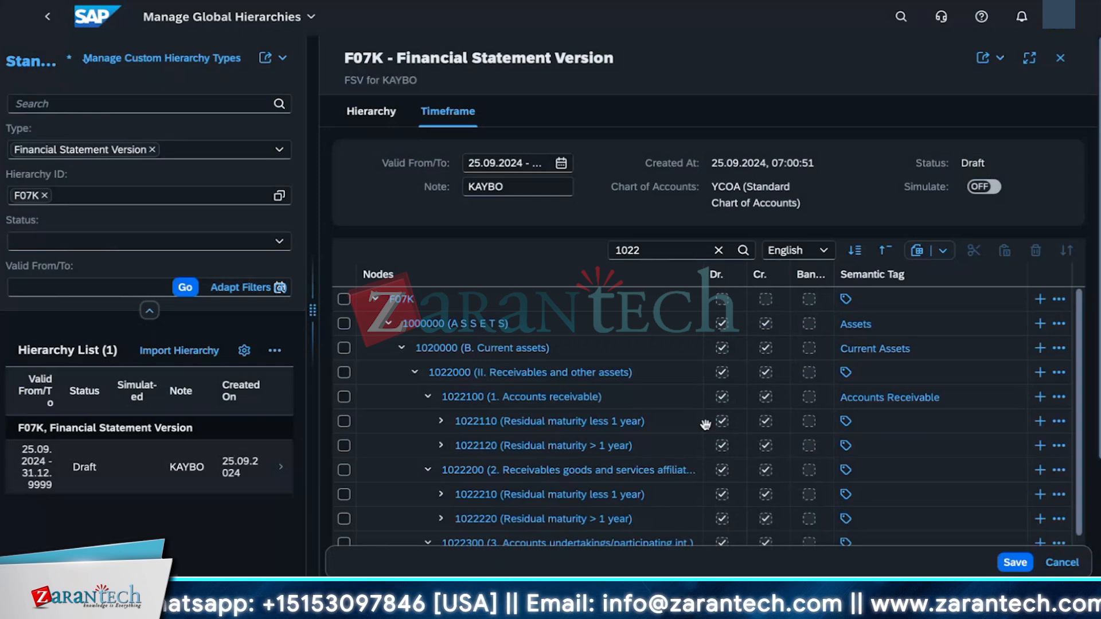
# Step: Find node 2034000 (4. Accounts payable) and assign it the semantic tag ACCPAY
pyautogui.click(645, 248)
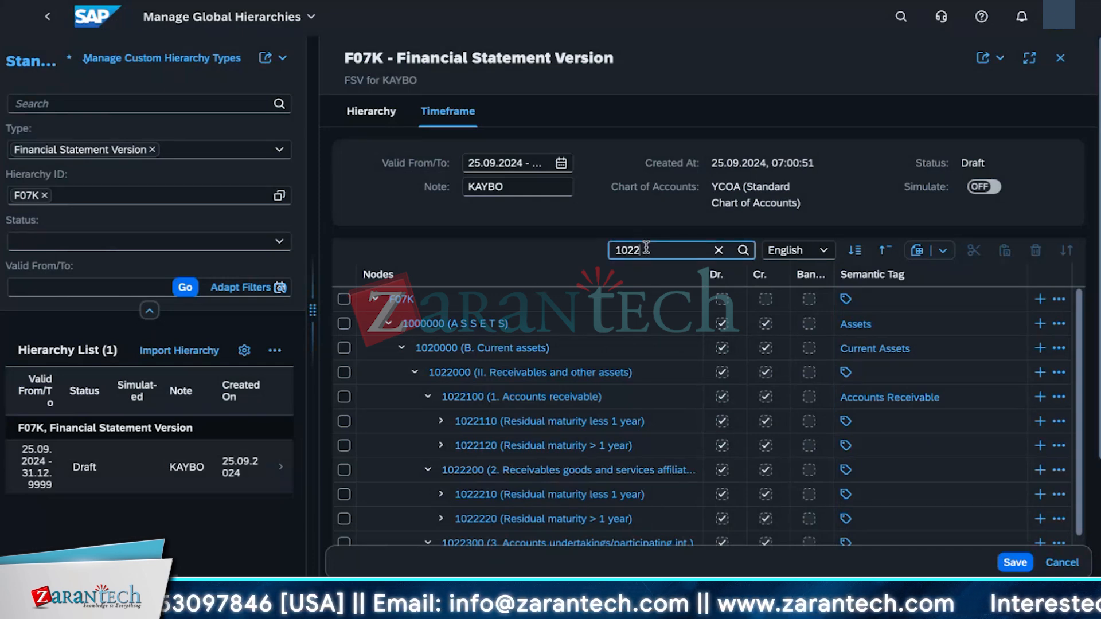
pyautogui.press('BackSpace')
pyautogui.press('BackSpace')
pyautogui.press('BackSpace')
pyautogui.press('BackSpace')
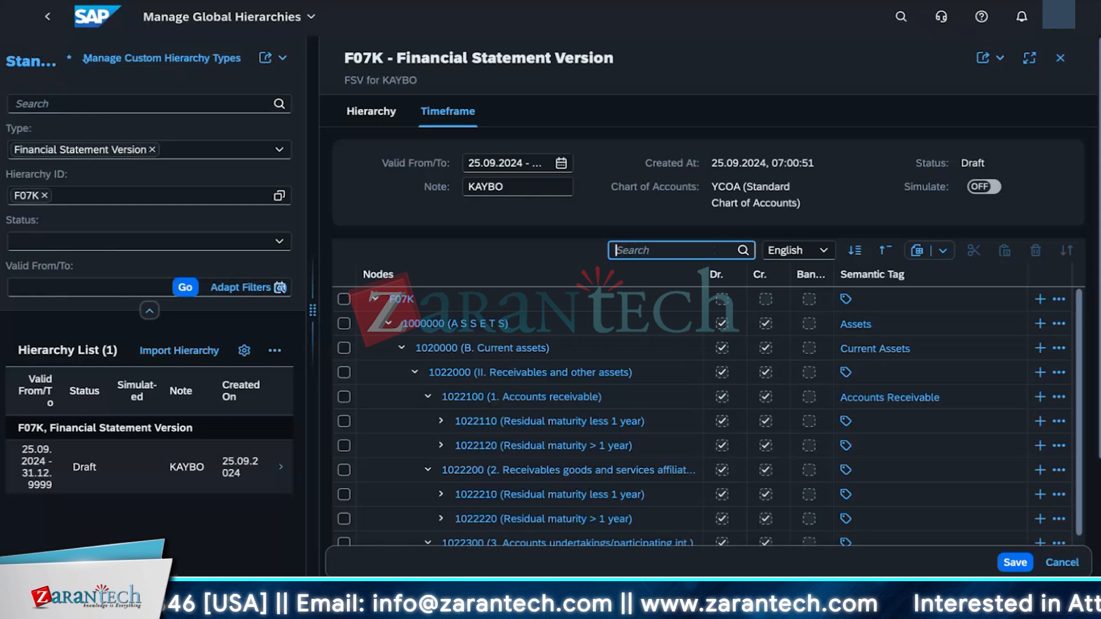
pyautogui.write('2034')
pyautogui.press('Return')
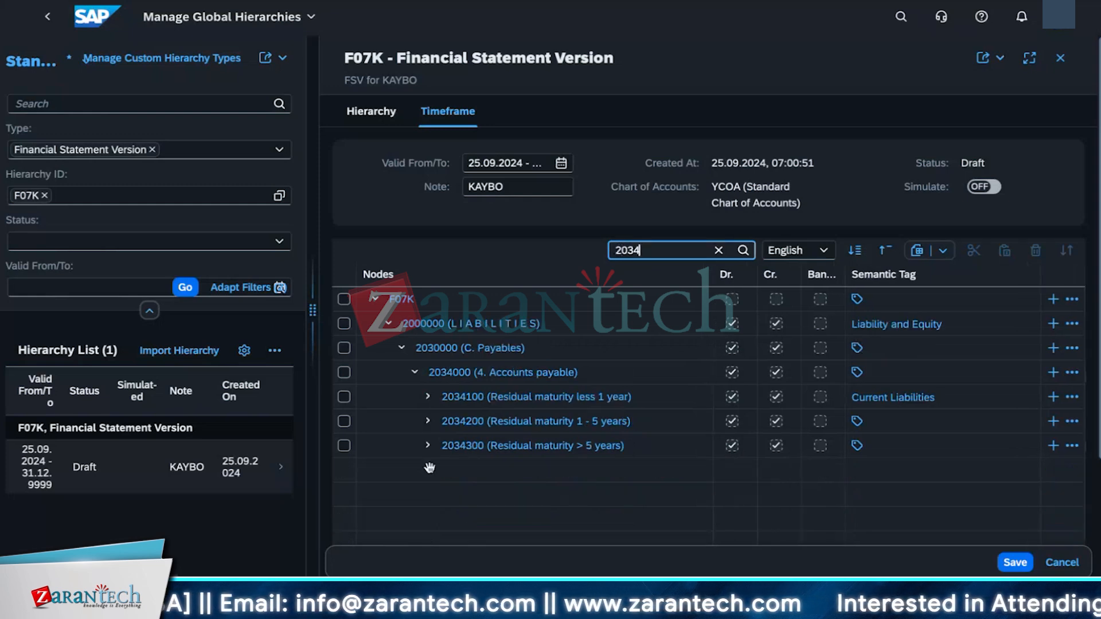
pyautogui.click(857, 376)
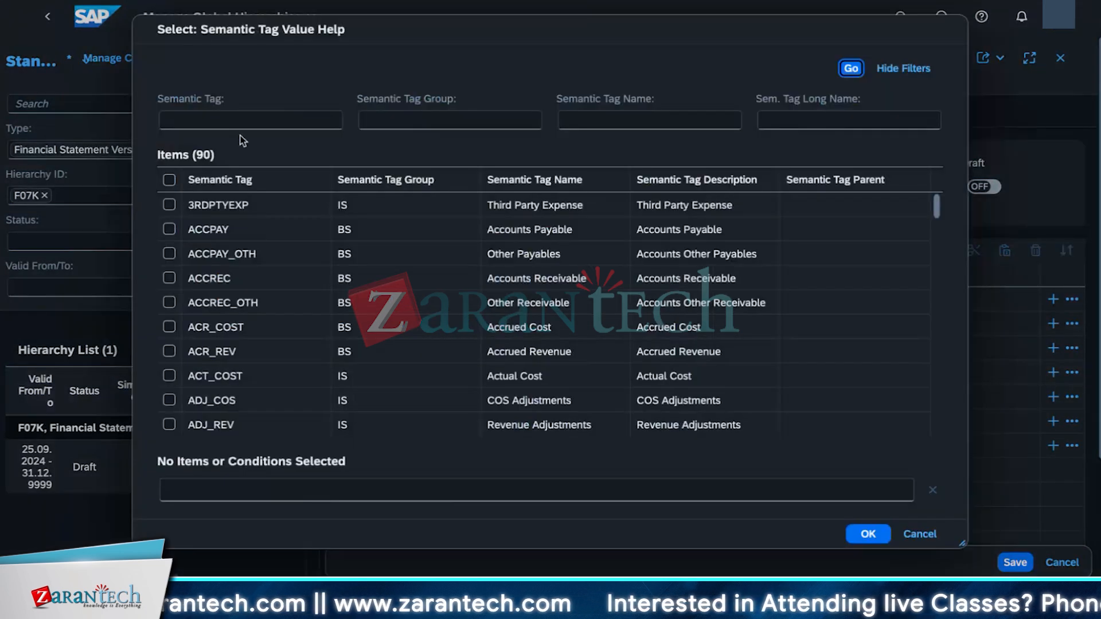
pyautogui.click(239, 120)
pyautogui.write('ACC')
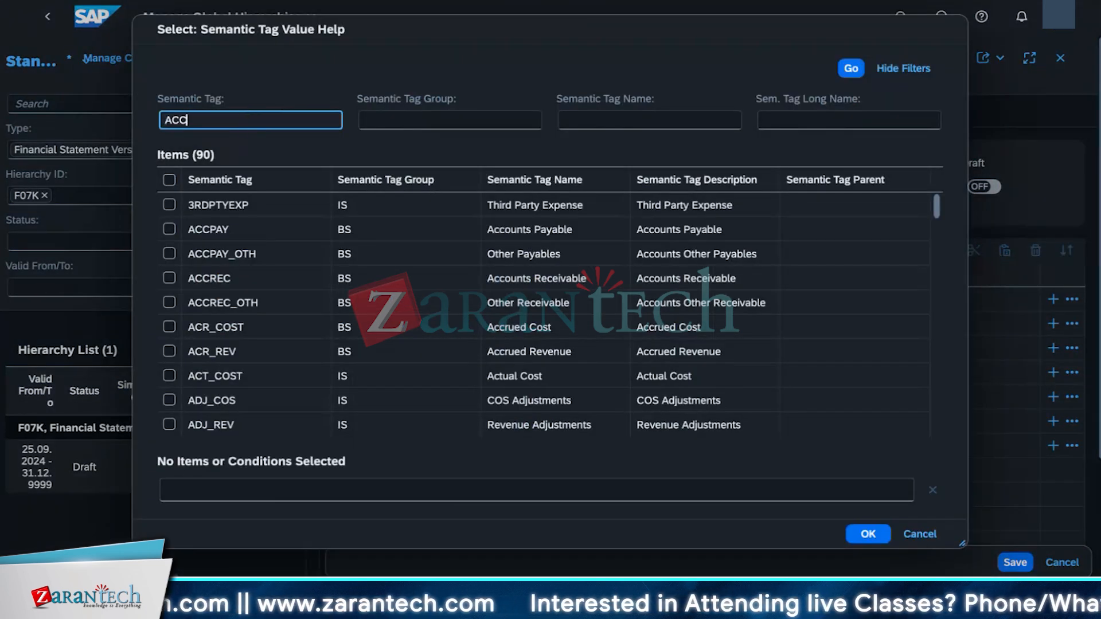
pyautogui.write('PAY')
pyautogui.press('Return')
pyautogui.click(169, 205)
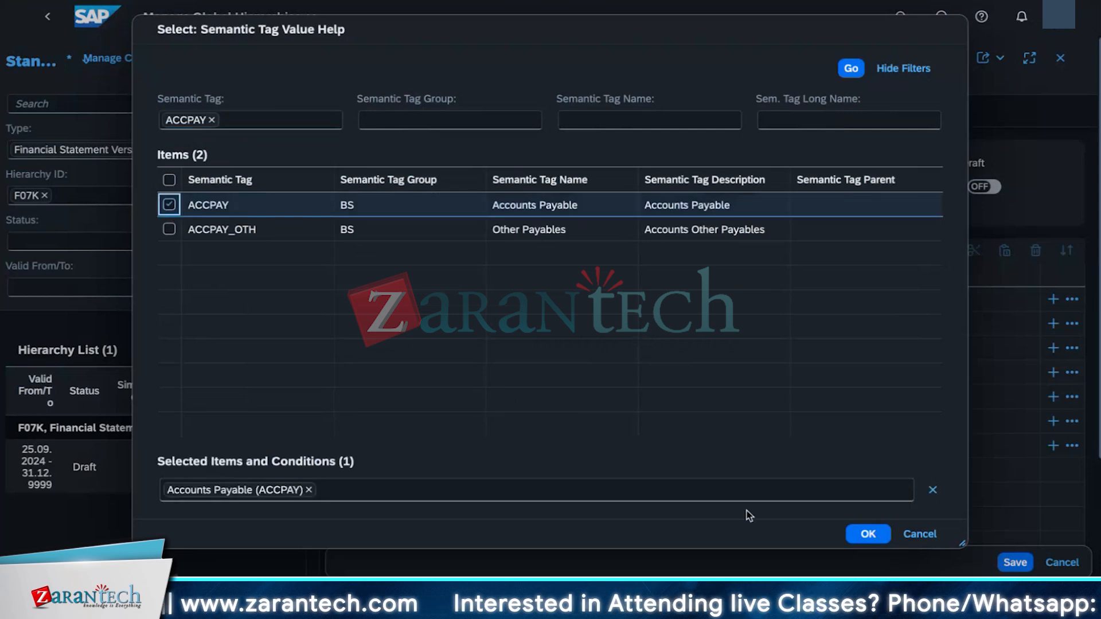
pyautogui.click(868, 533)
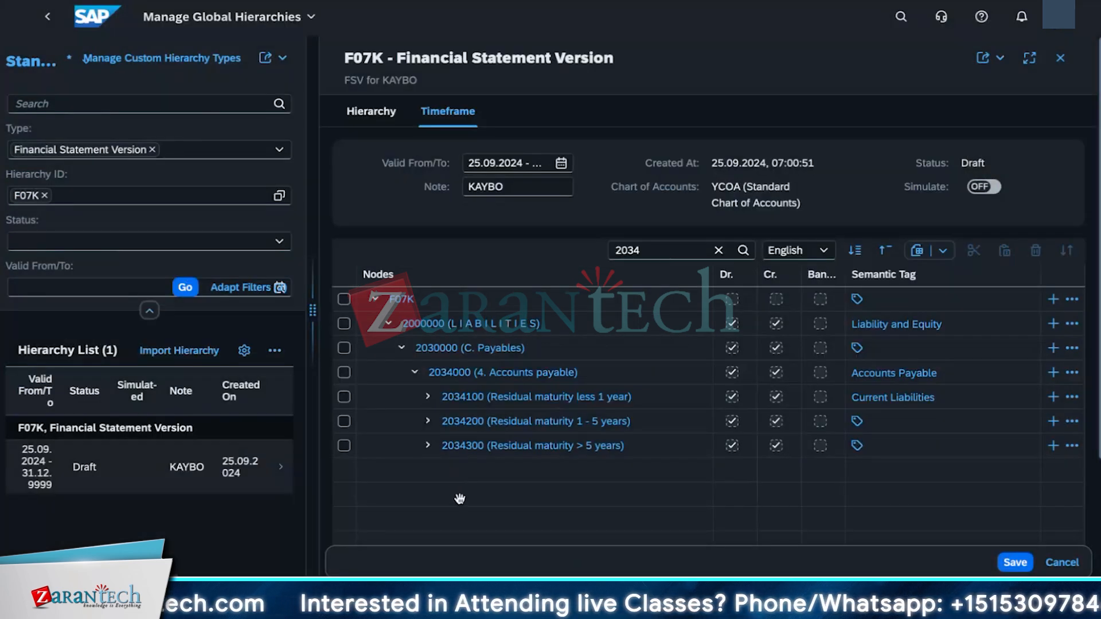
# Step: Find node 1022500 (5. Other assets) and assign it the semantic tag ACCREC_OTH
pyautogui.click(656, 258)
pyautogui.press('BackSpace')
pyautogui.press('BackSpace')
pyautogui.press('BackSpace')
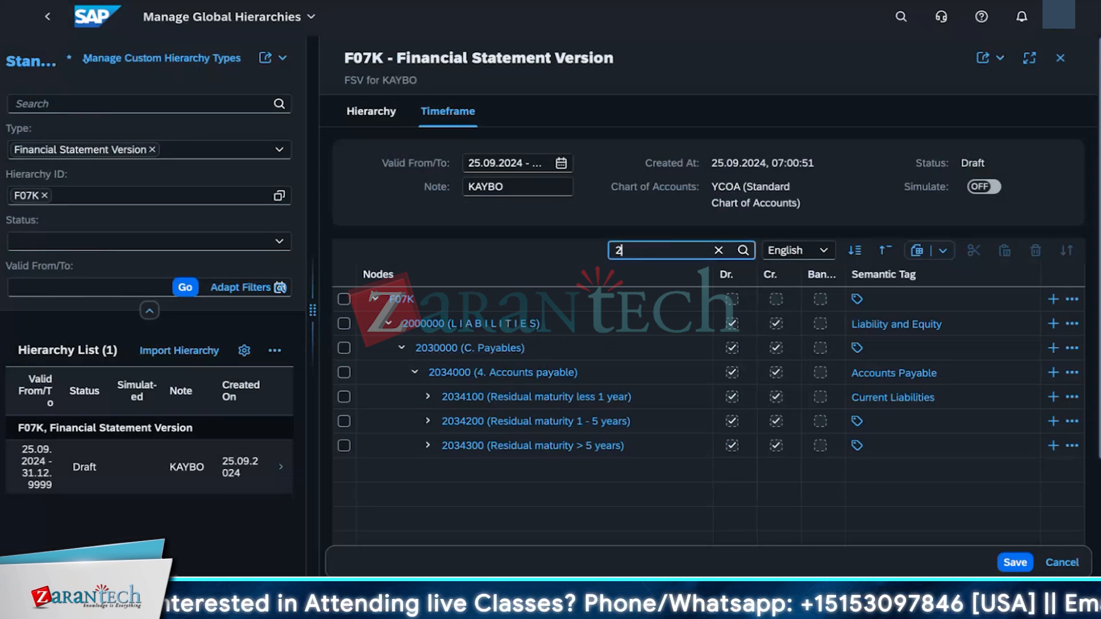
pyautogui.press('BackSpace')
pyautogui.write('1')
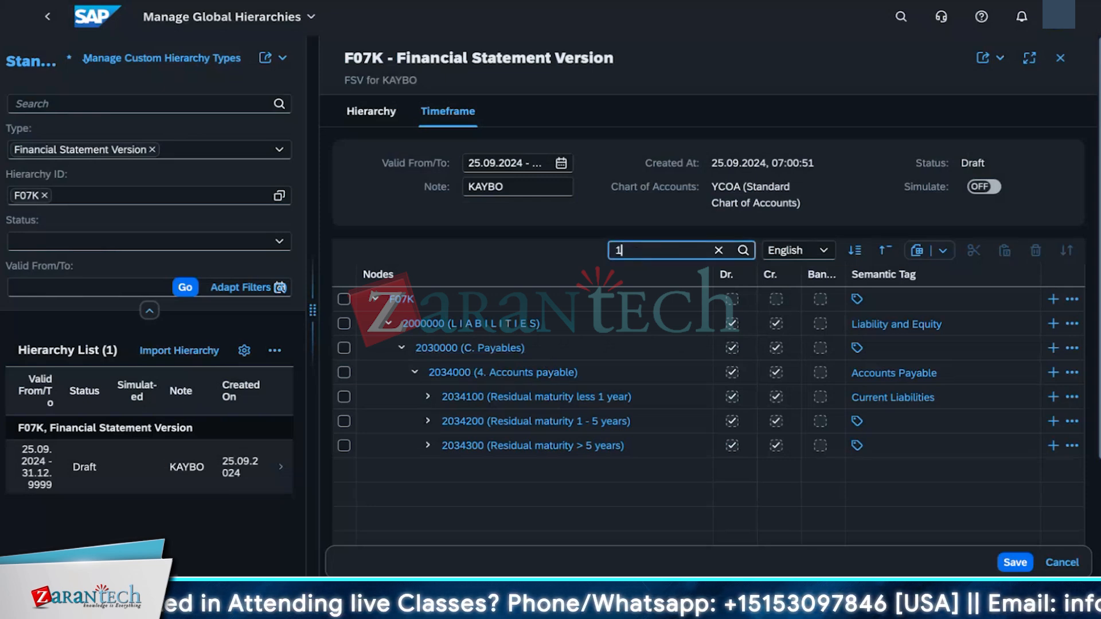
pyautogui.write('022500')
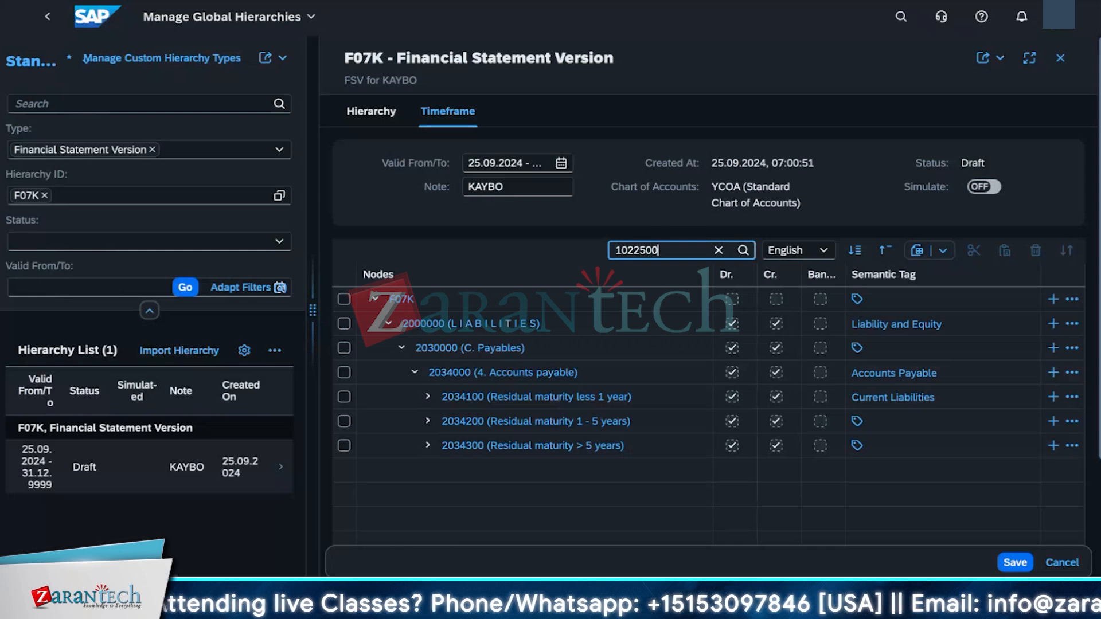
pyautogui.press('Return')
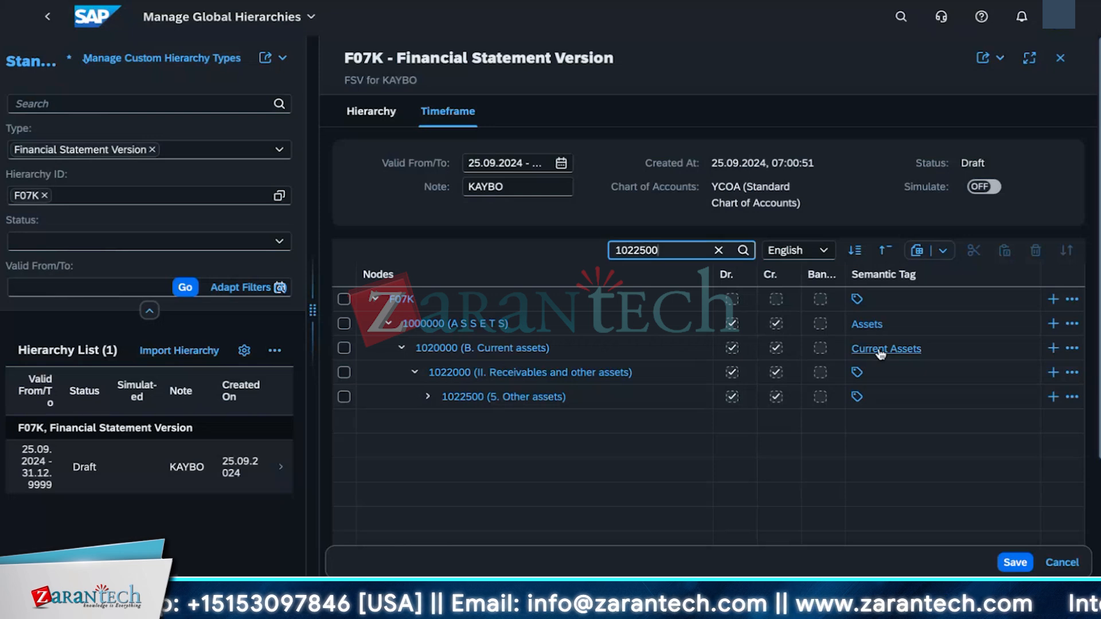
pyautogui.click(859, 402)
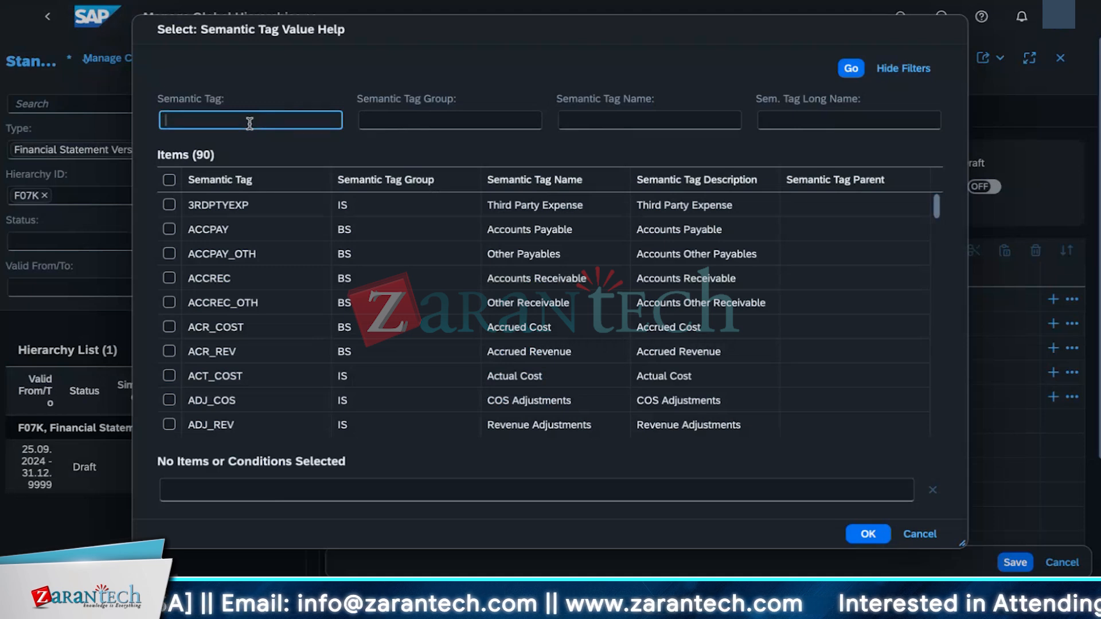
pyautogui.write('acc')
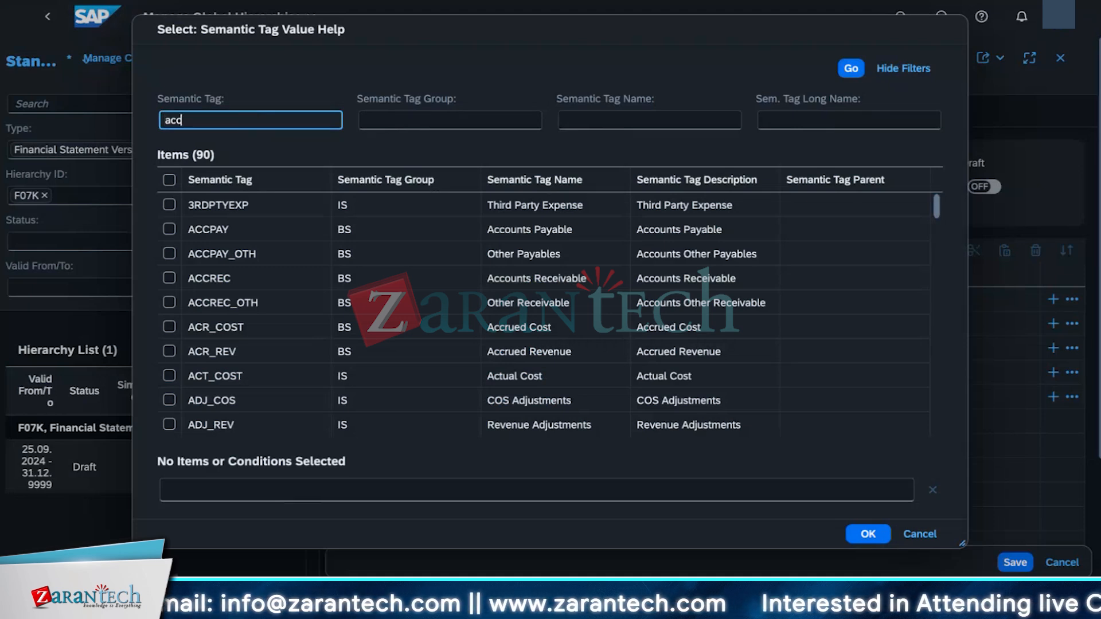
pyautogui.write('red')
pyautogui.press('Return')
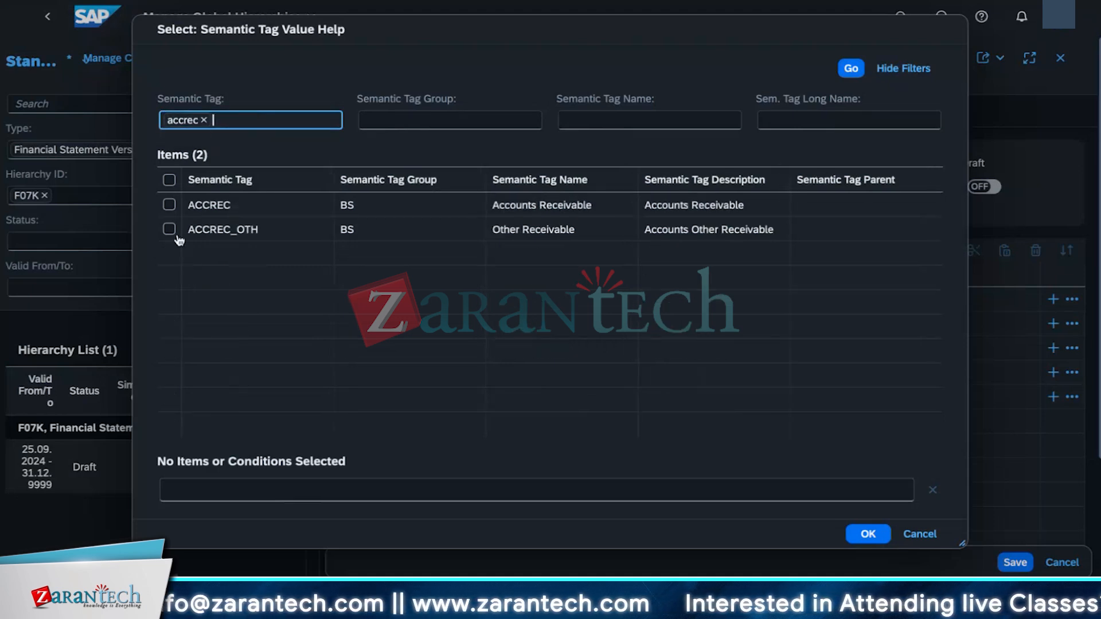
pyautogui.click(172, 231)
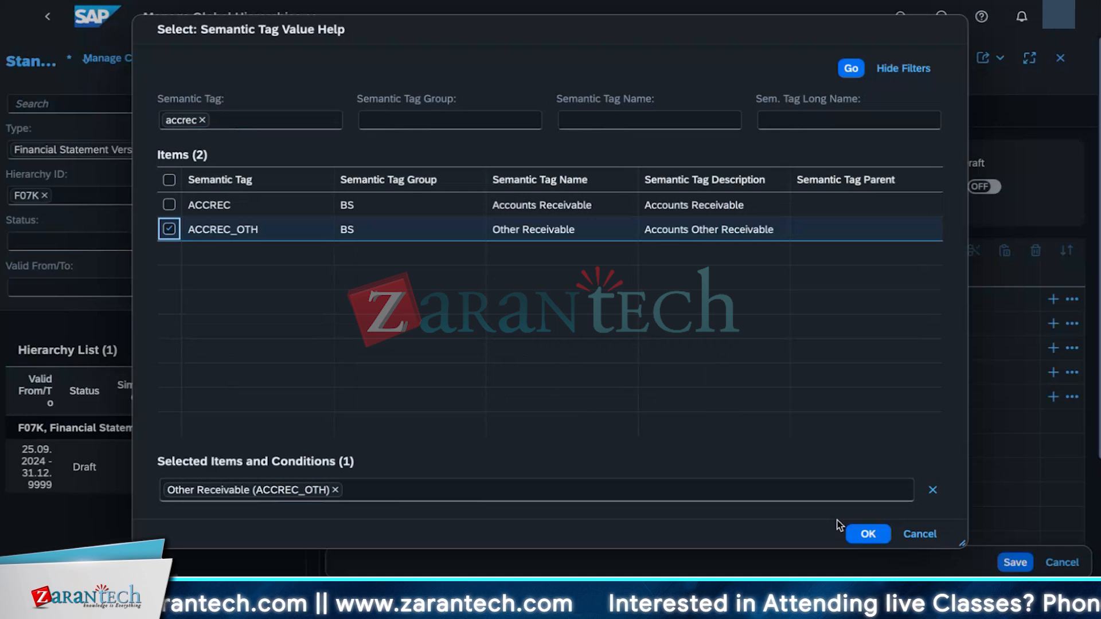
pyautogui.click(869, 535)
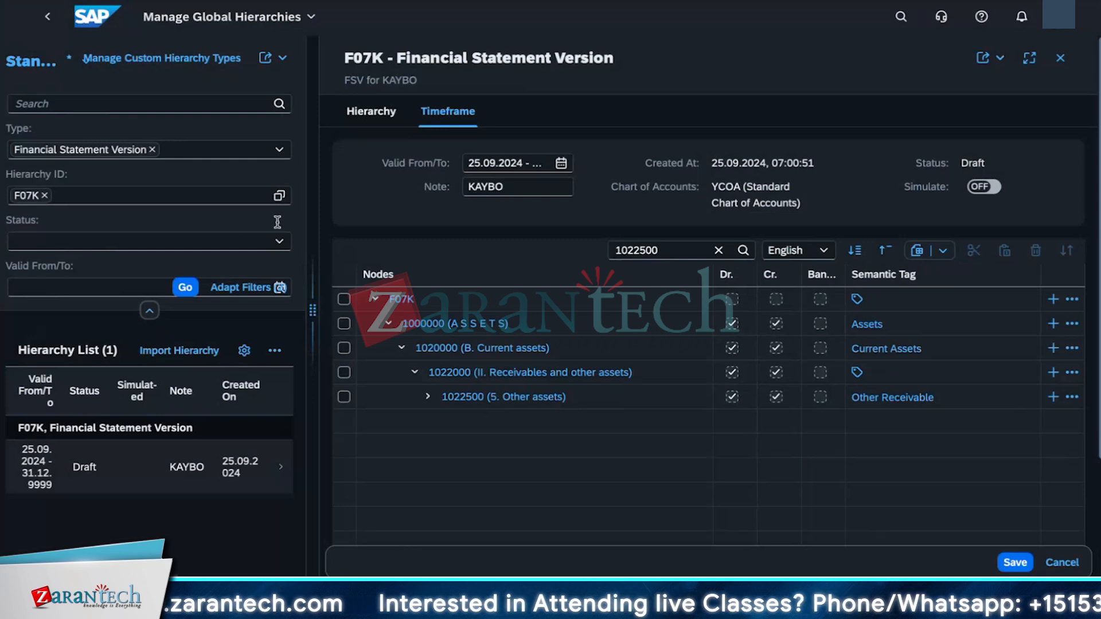
# Step: Find node 2038000 (8. Other liabilites) in the F07K hierarchy and assign it the semantic tag ACCPAY_OTH
pyautogui.click(680, 251)
pyautogui.hotkey('ctrl', 'a')
pyautogui.write('2')
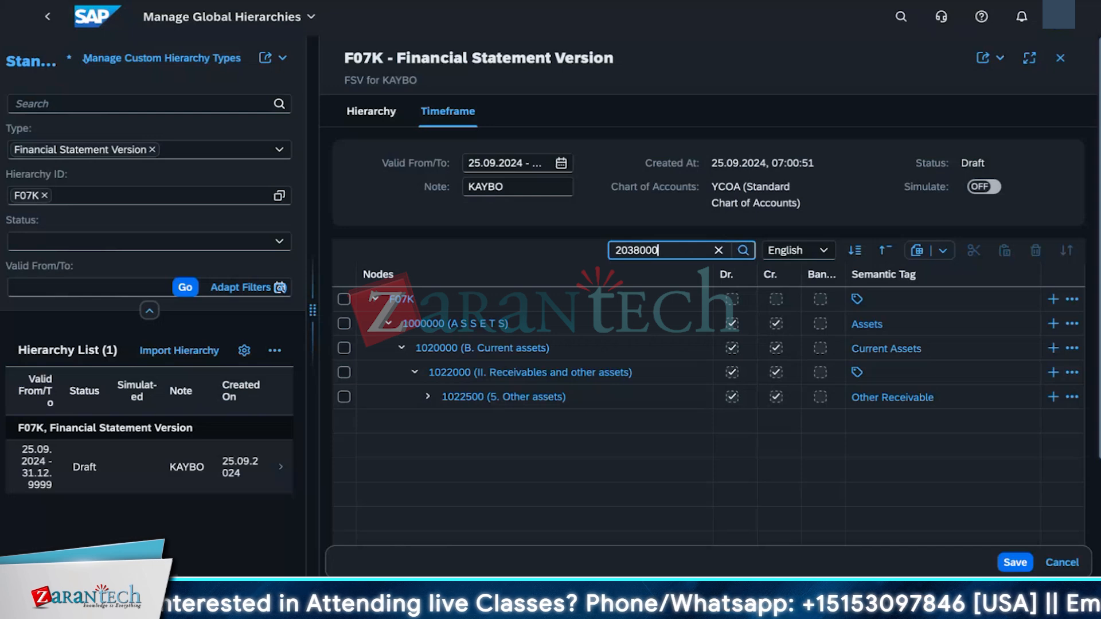
pyautogui.press('Return')
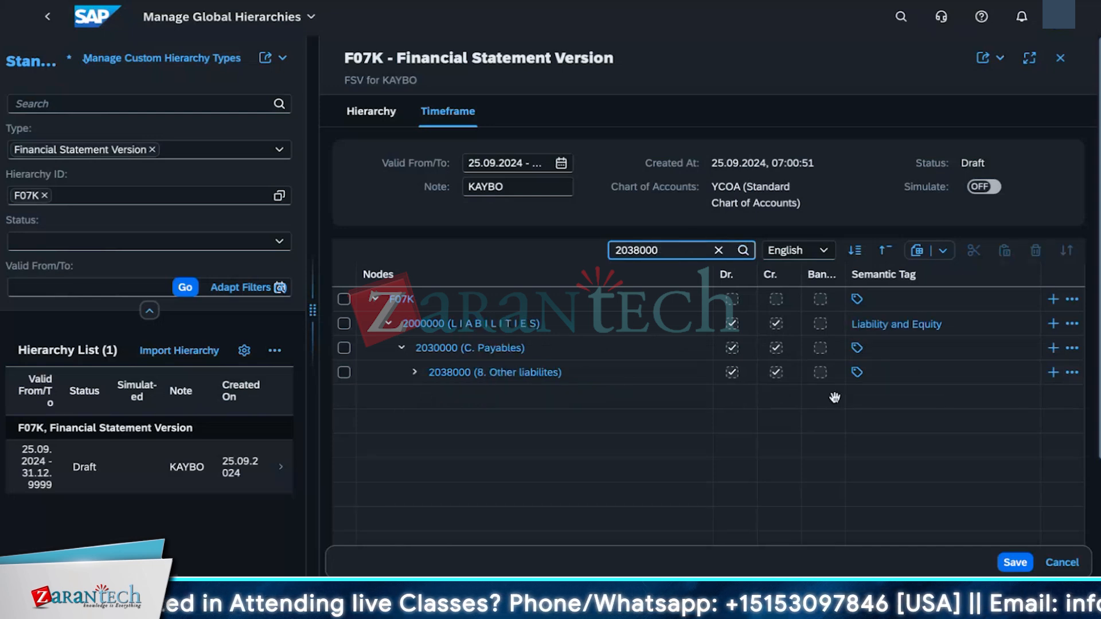
pyautogui.click(858, 374)
pyautogui.click(859, 374)
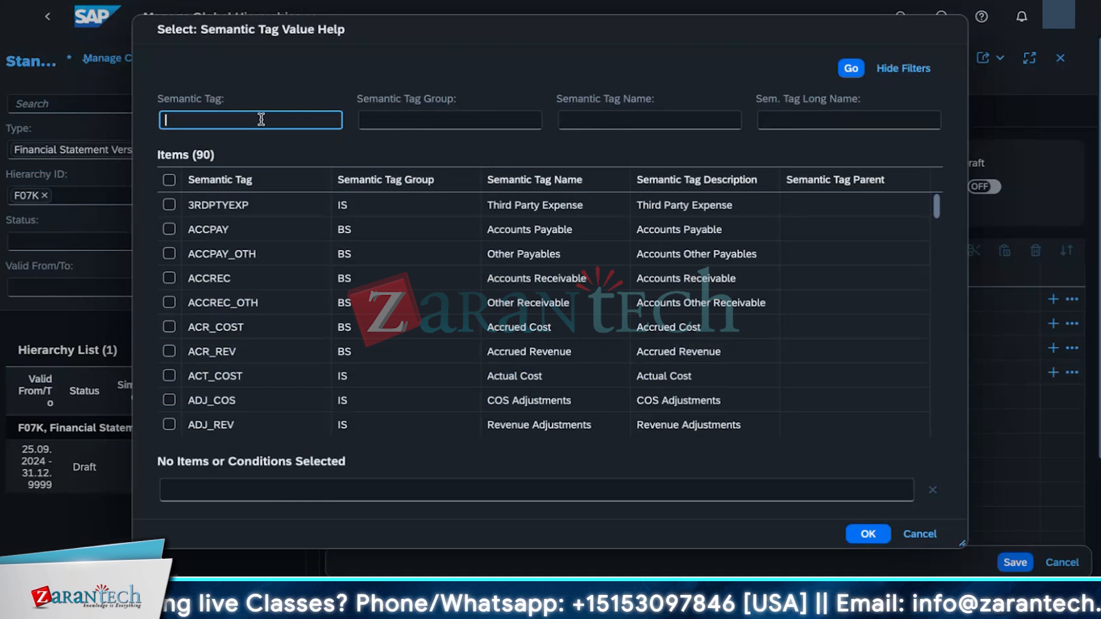
pyautogui.write('ACCPAY_')
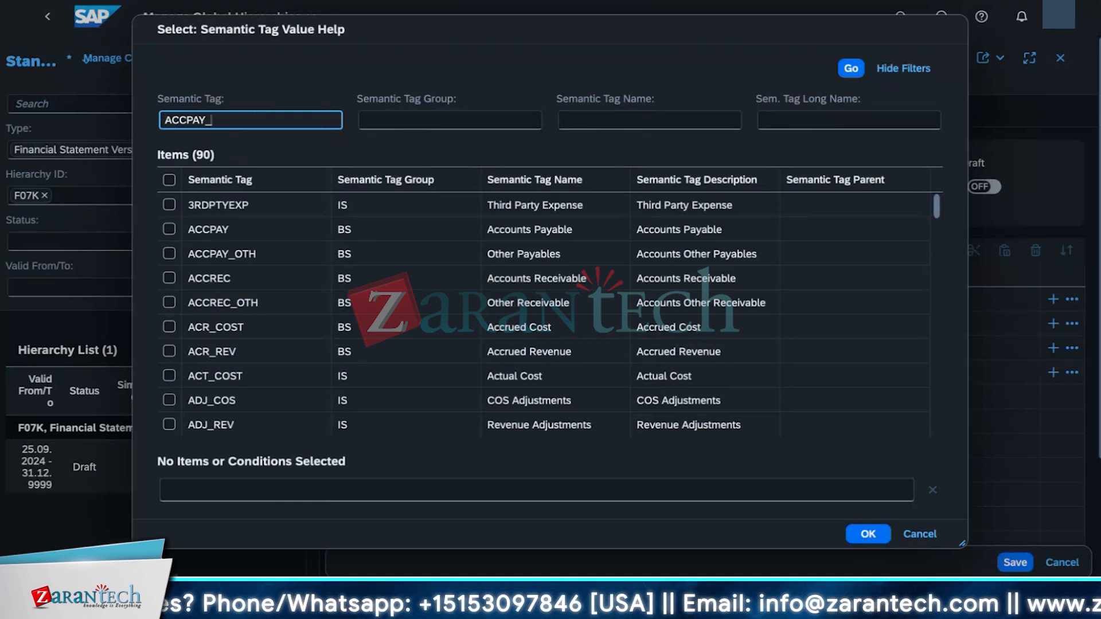
pyautogui.write('oth')
pyautogui.press('Return')
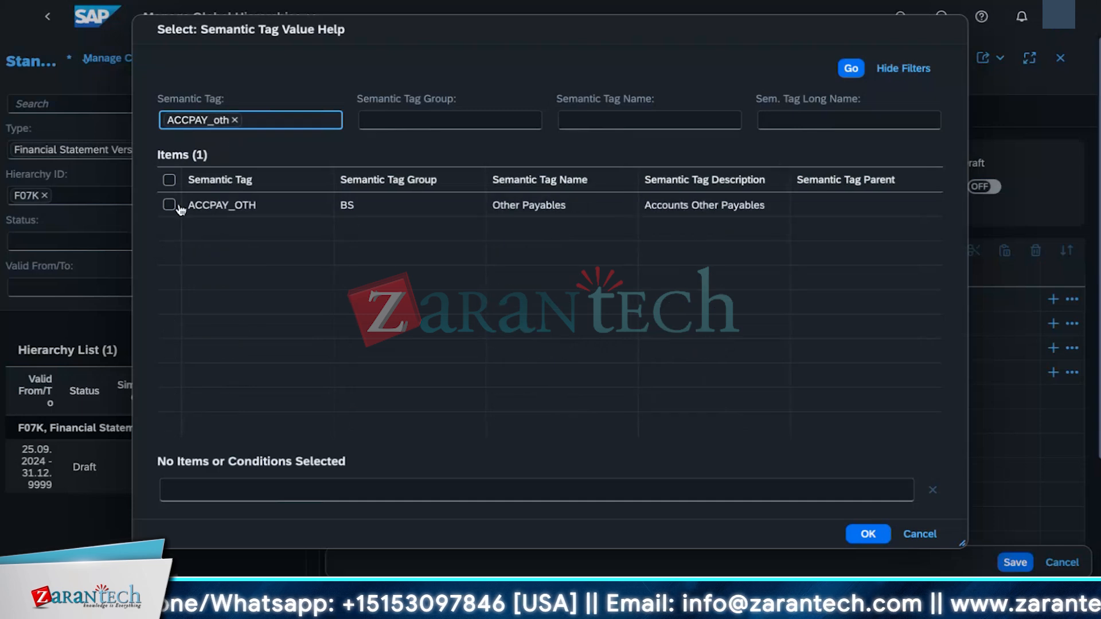
pyautogui.click(180, 208)
pyautogui.click(866, 539)
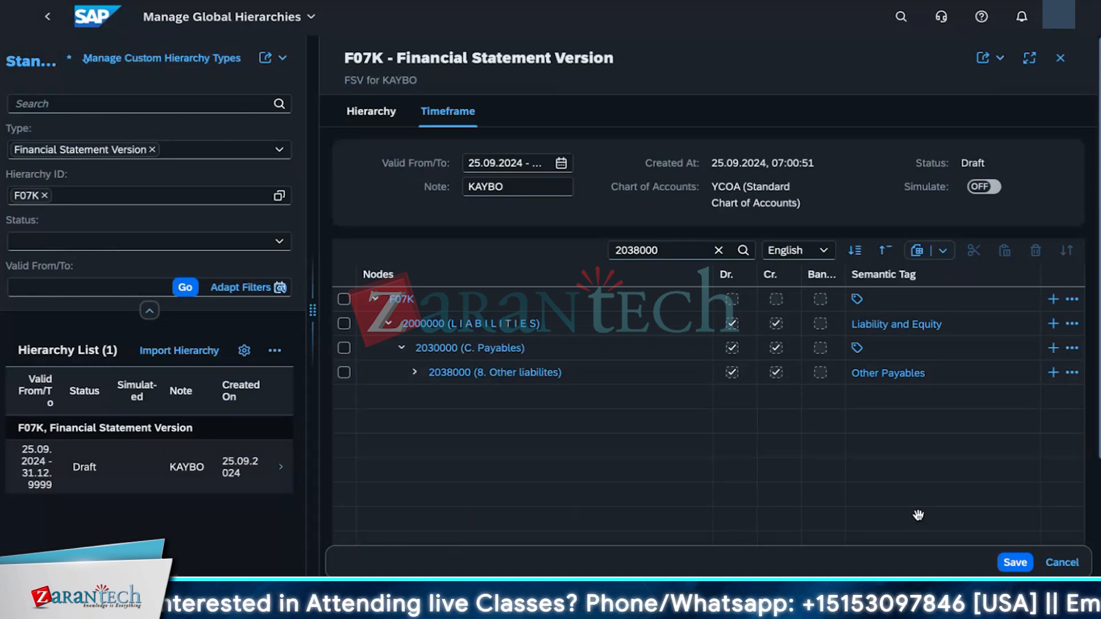
# Step: Save the F07K hierarchy and activate it
pyautogui.click(1000, 562)
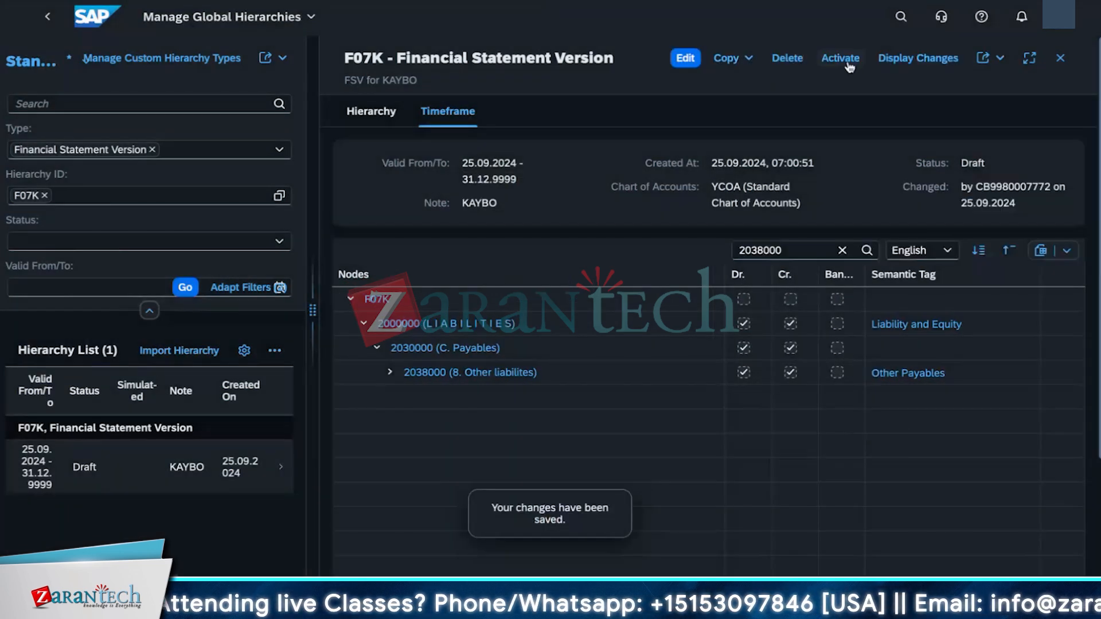
pyautogui.click(847, 64)
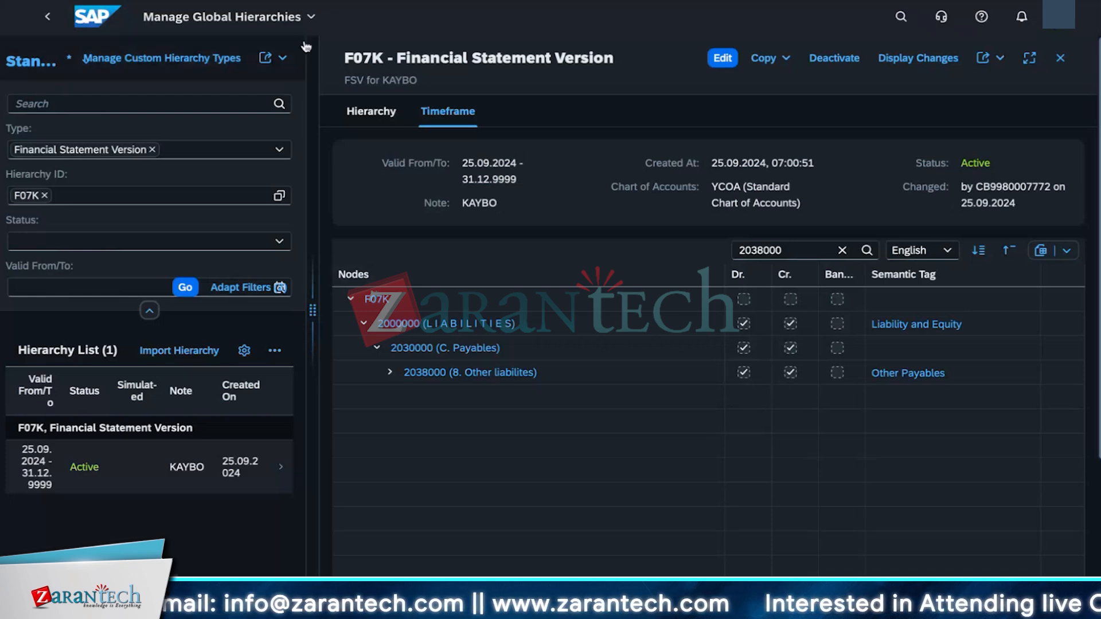
# Step: Return to the home page and review the semantic tag activities in Central Business Configuration
pyautogui.click(309, 17)
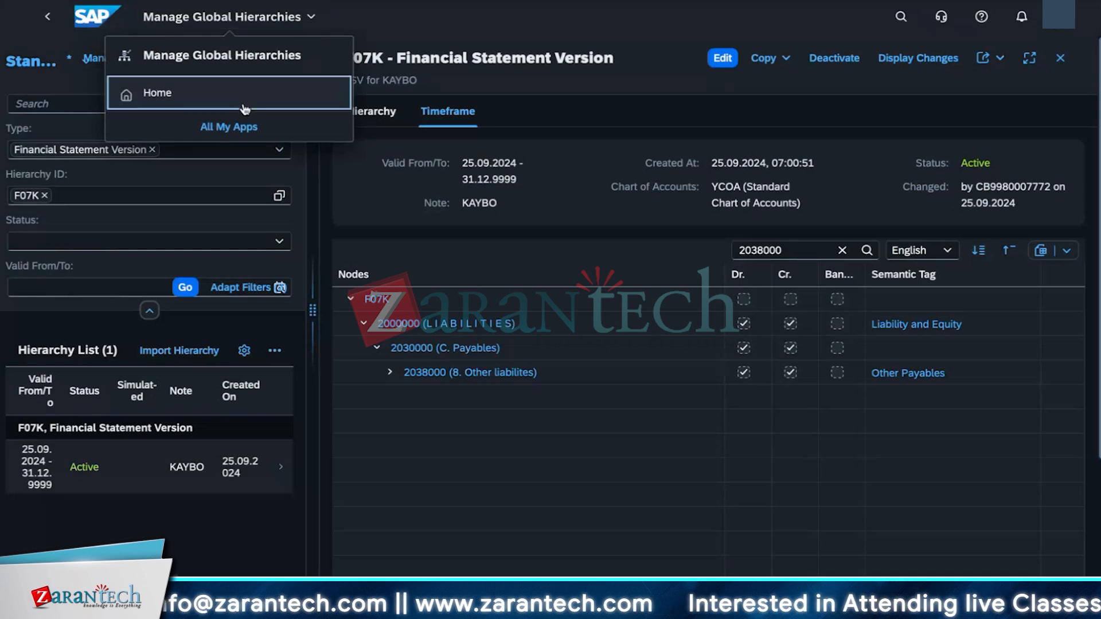
pyautogui.click(157, 92)
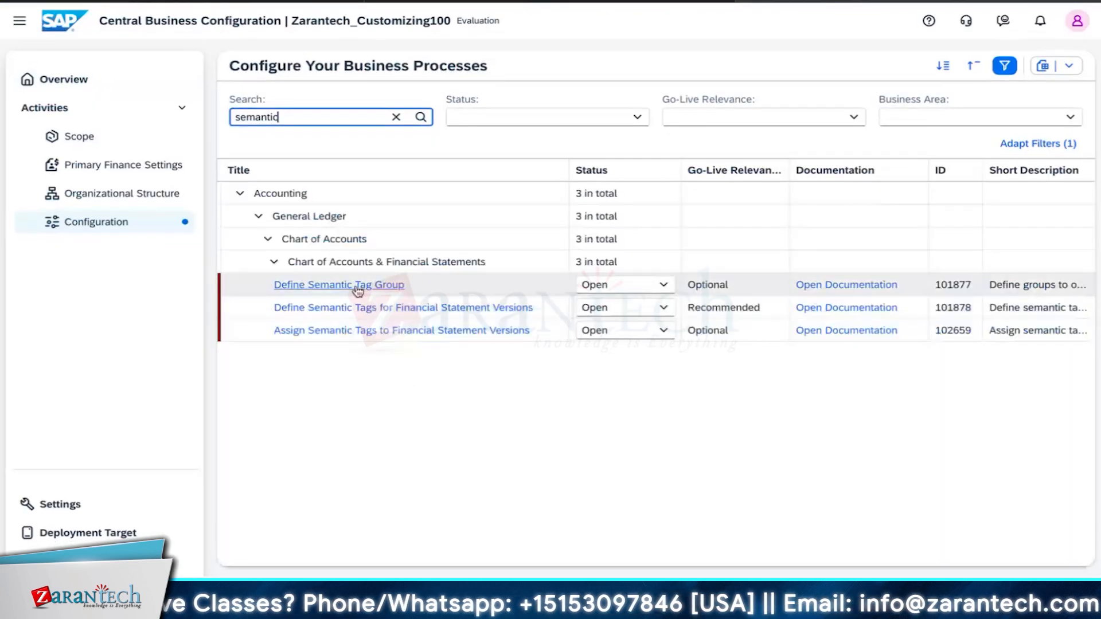
pyautogui.tripleClick(357, 287)
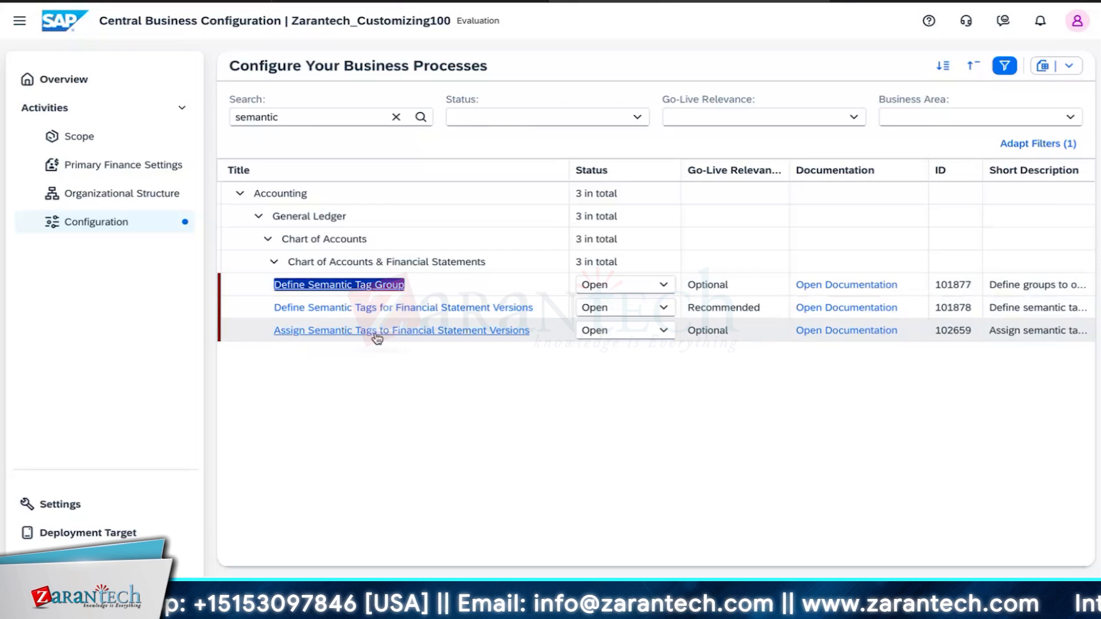
pyautogui.click(425, 304)
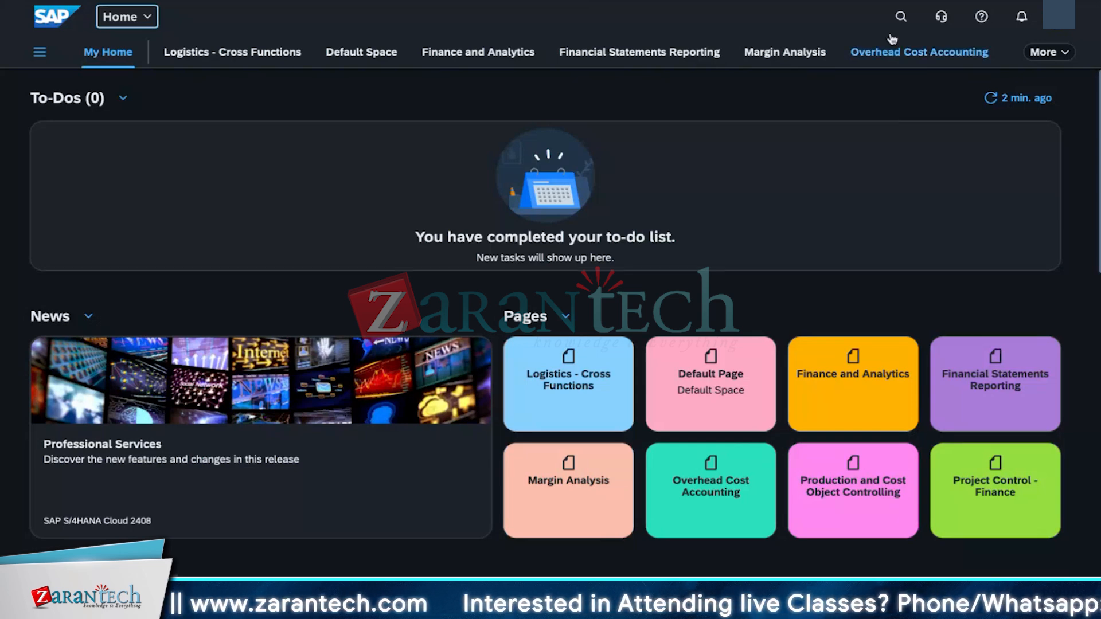
# Step: Search for cashflow and open the Display Cash Flow Statement - Indirect Method app
pyautogui.click(899, 18)
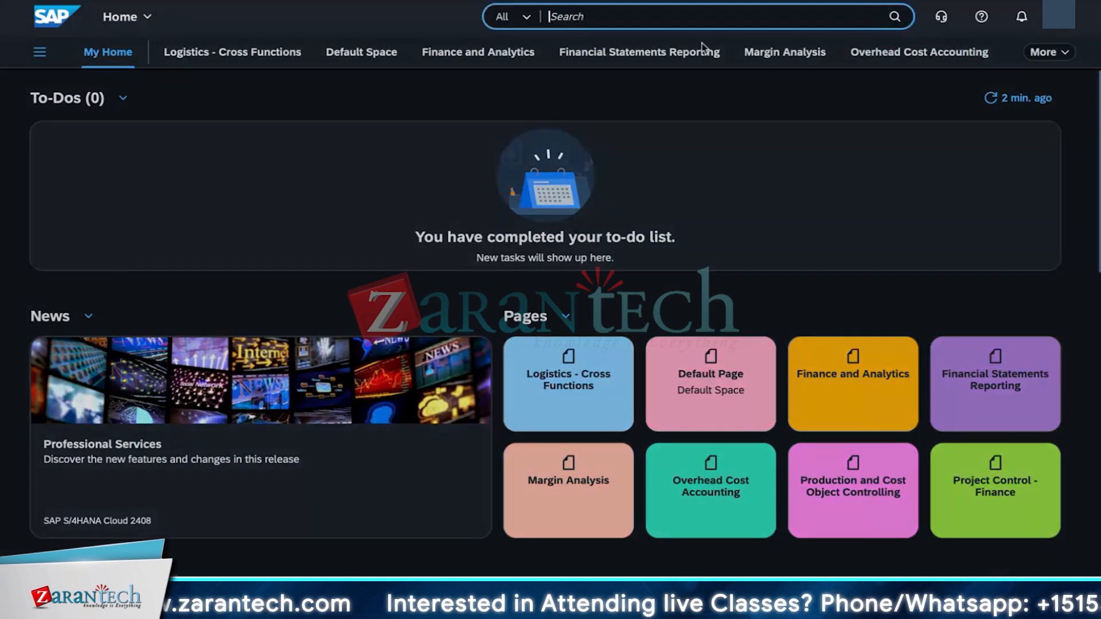
pyautogui.write('cashflow')
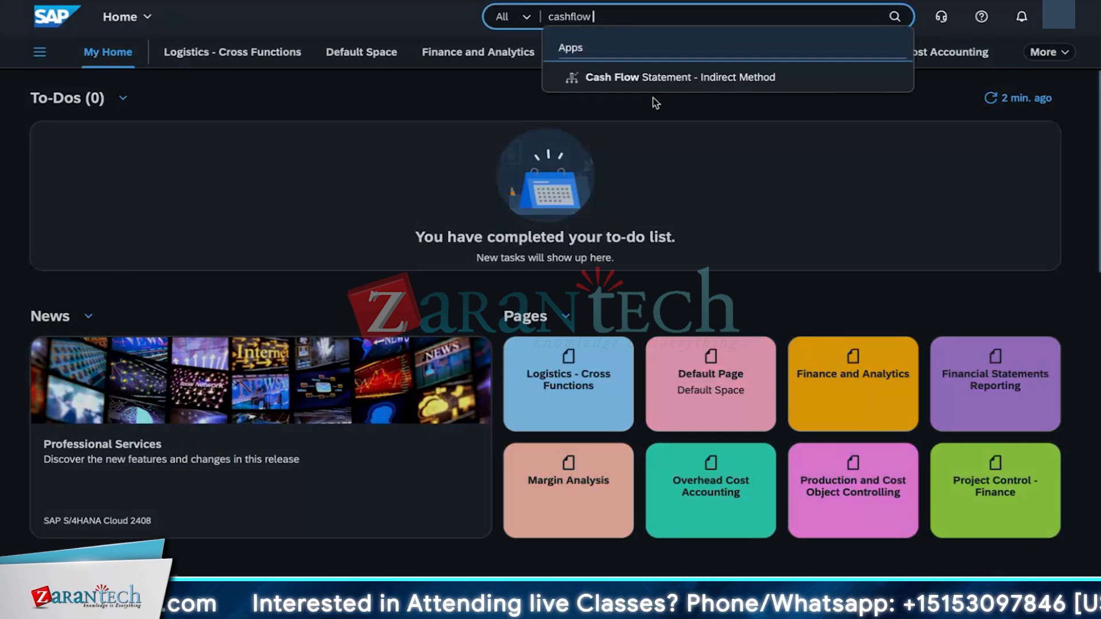
pyautogui.click(658, 84)
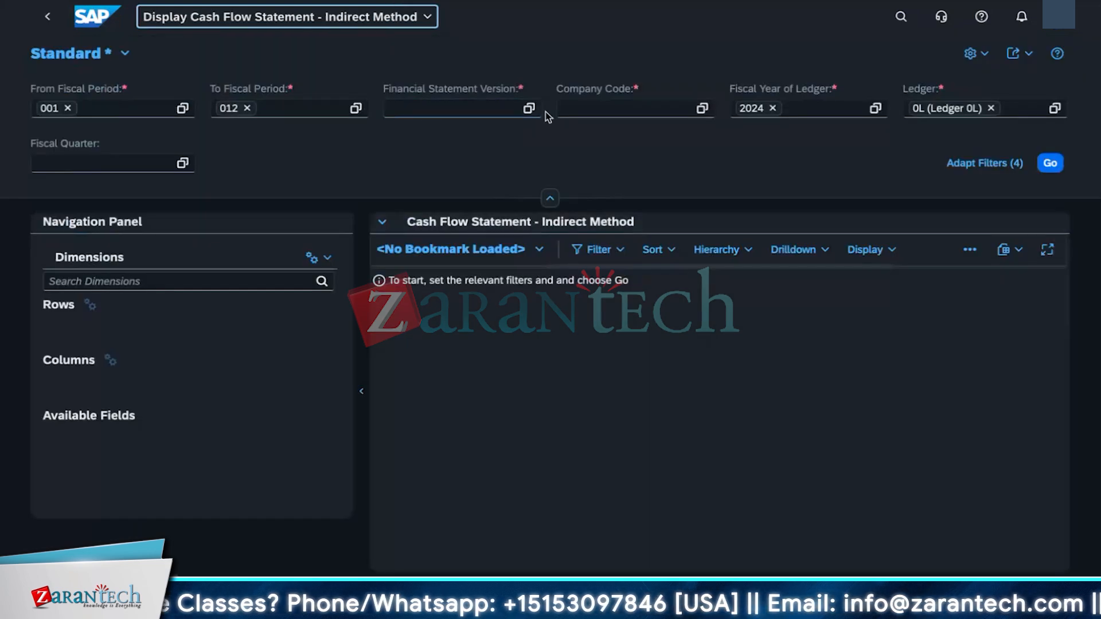
# Step: Set the financial statement version filter to F07K
pyautogui.click(537, 113)
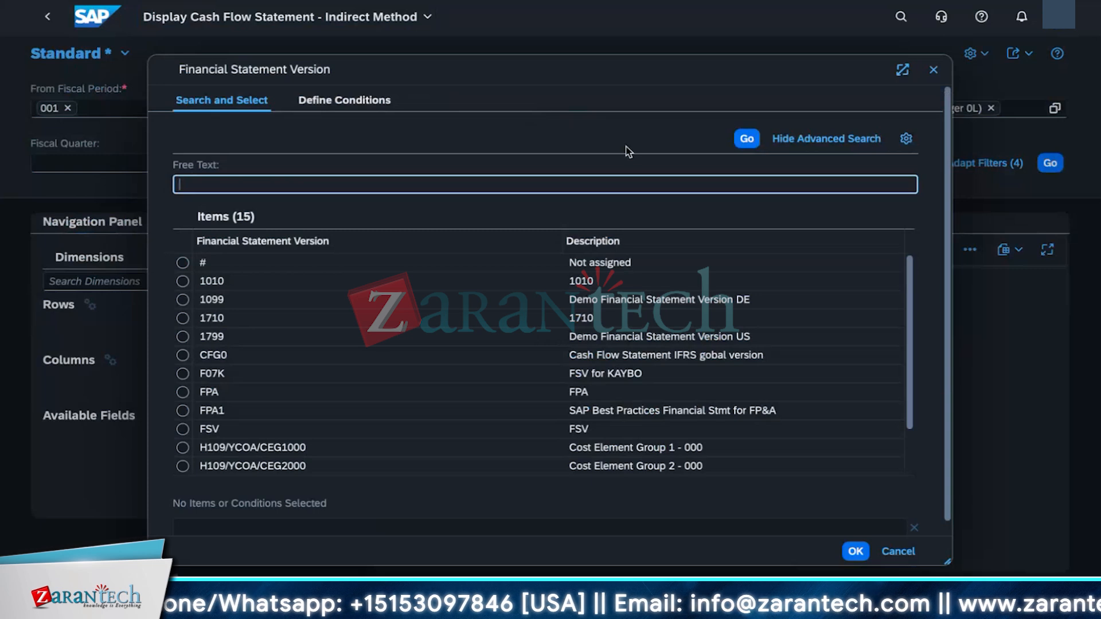
pyautogui.click(888, 554)
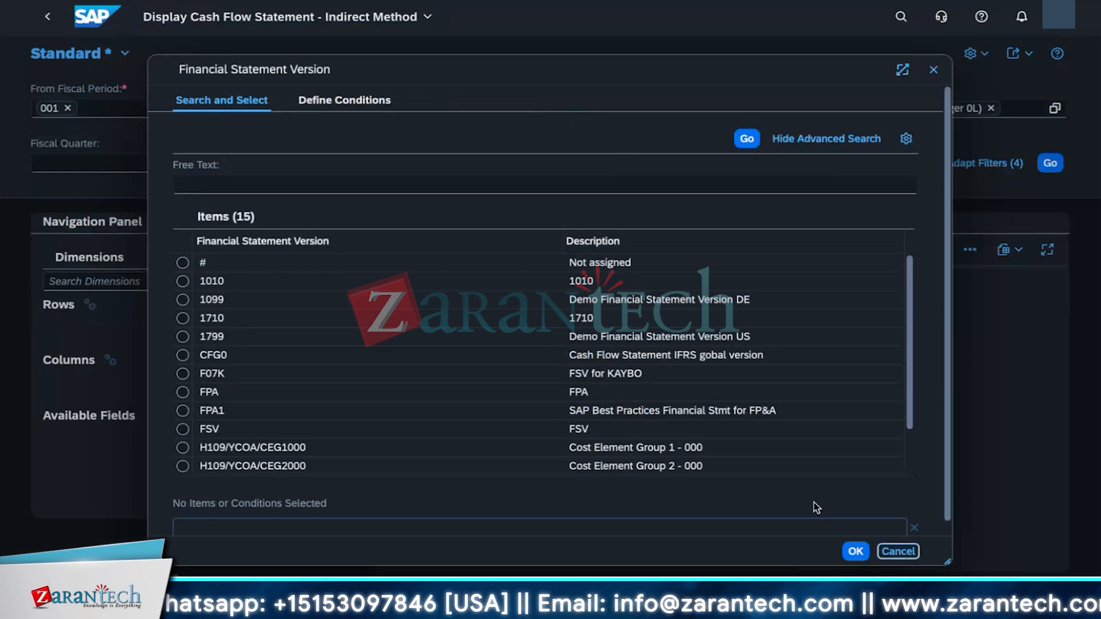
pyautogui.write('F')
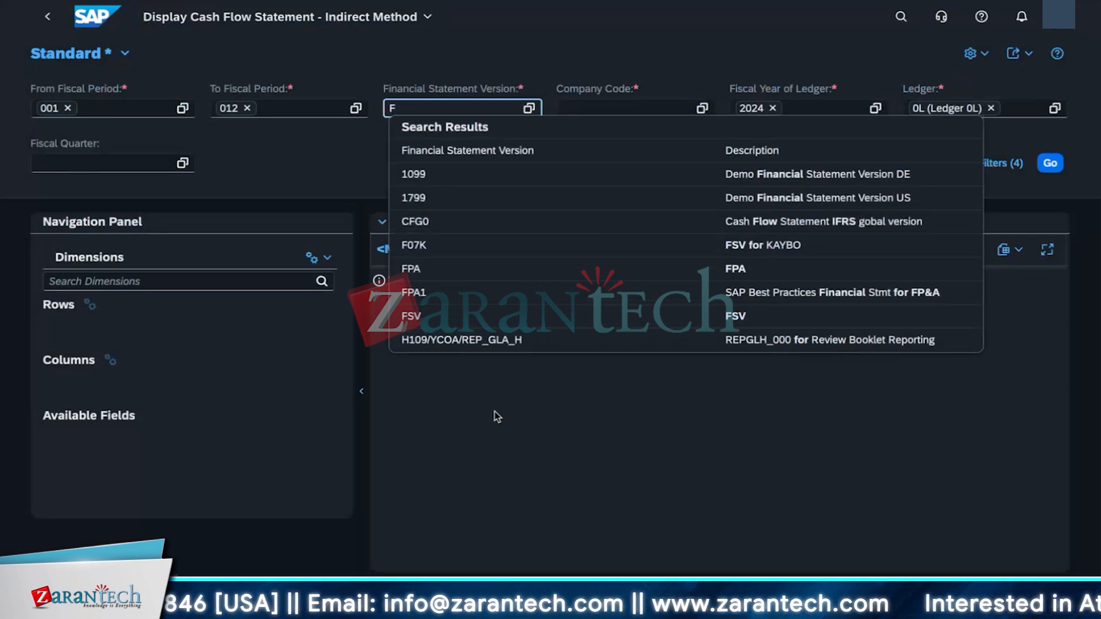
pyautogui.click(494, 245)
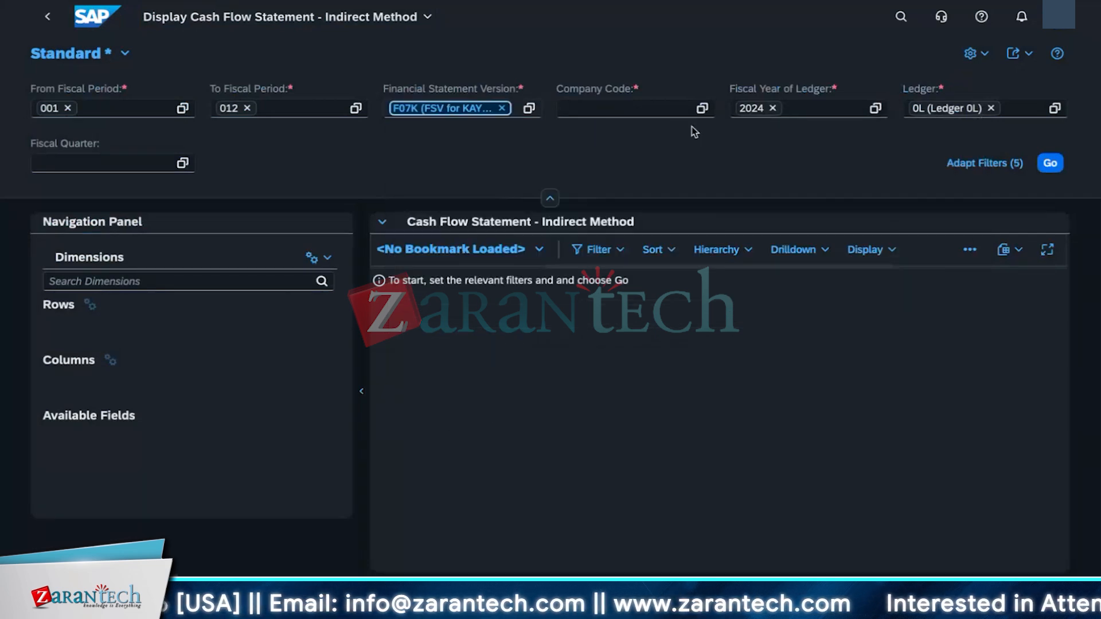
# Step: Set the company code filter to 1010 and run the cash flow statement
pyautogui.click(668, 106)
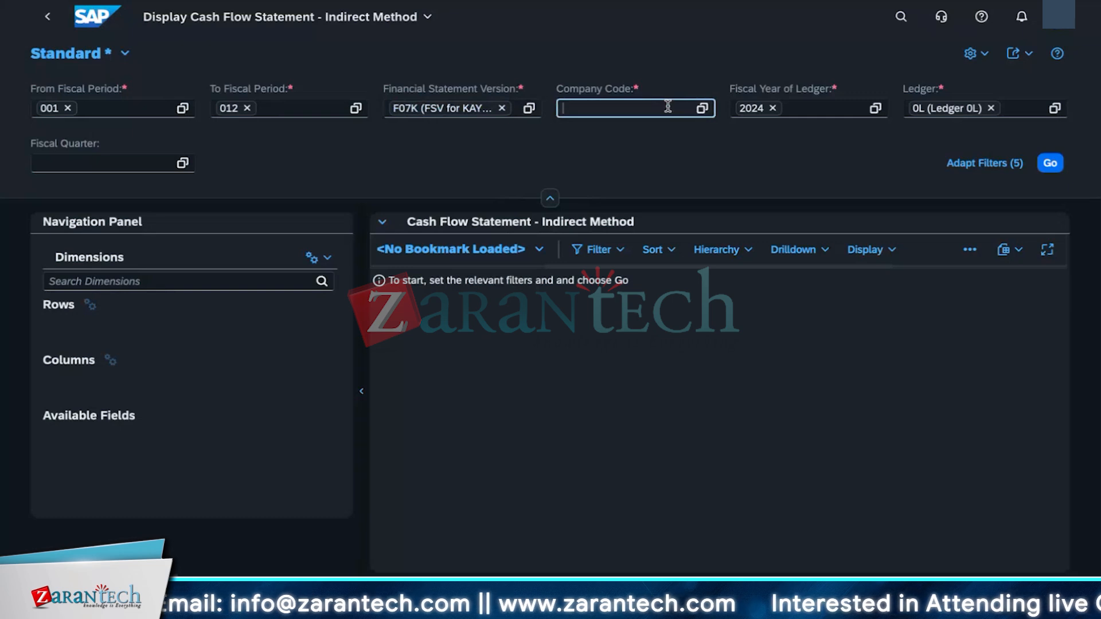
pyautogui.write('1010')
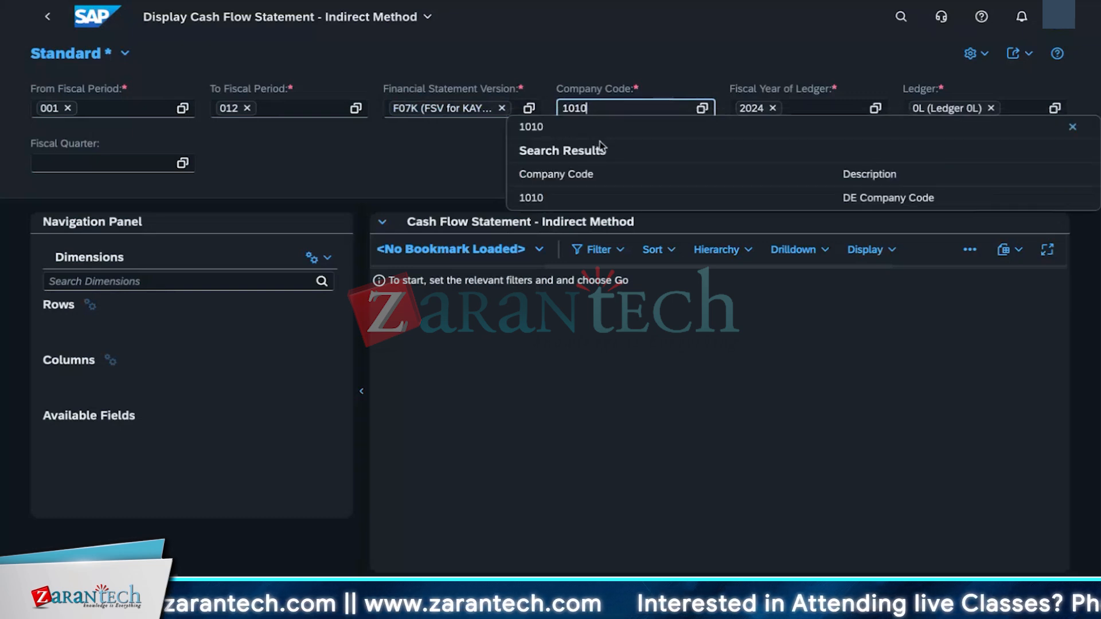
pyautogui.click(571, 204)
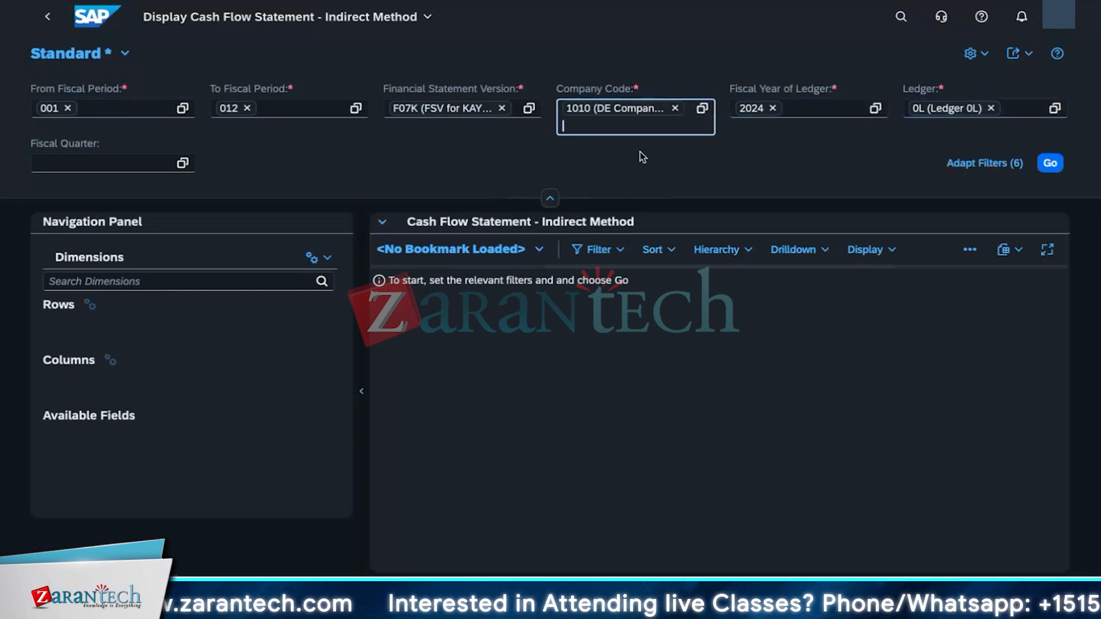
pyautogui.click(15, 175)
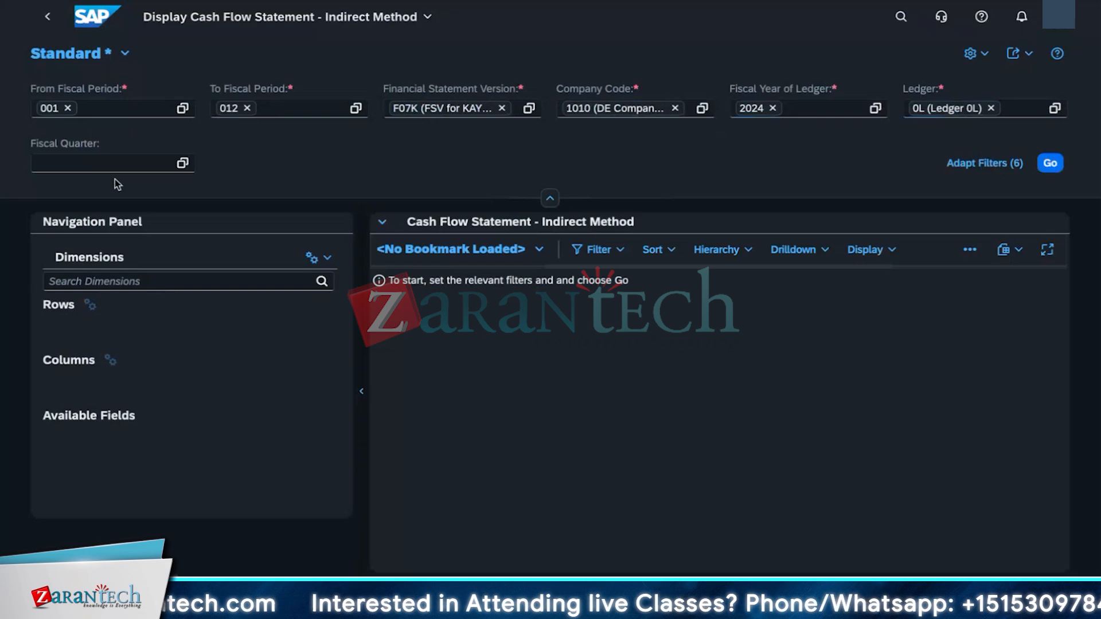
pyautogui.click(1050, 164)
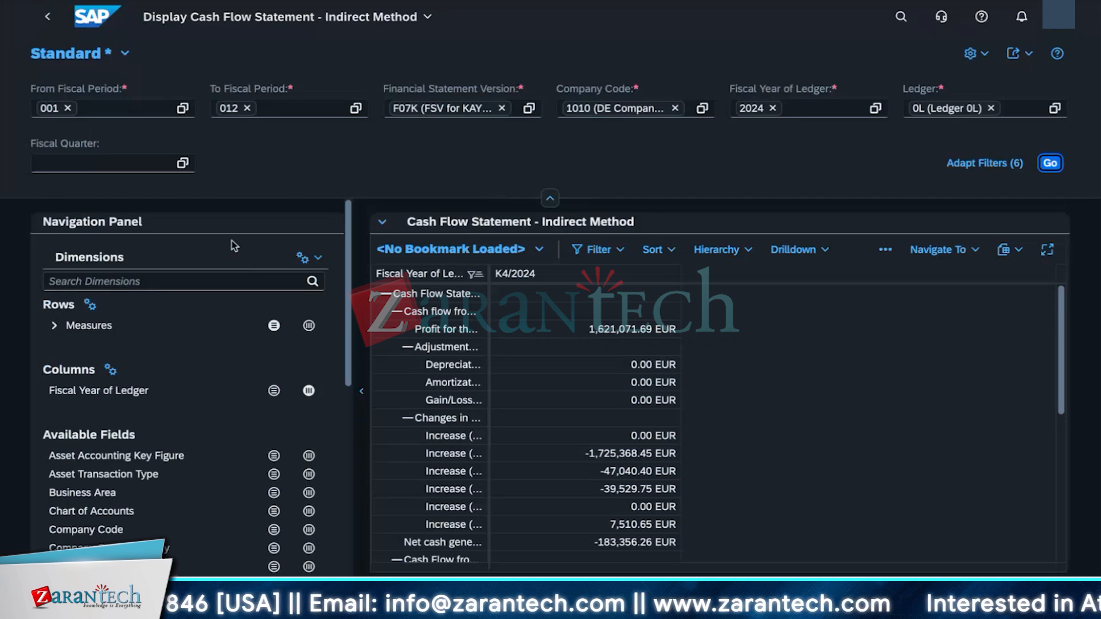
# Step: Search the dimensions for semantic and add Semantic Tag to the report rows
pyautogui.click(143, 282)
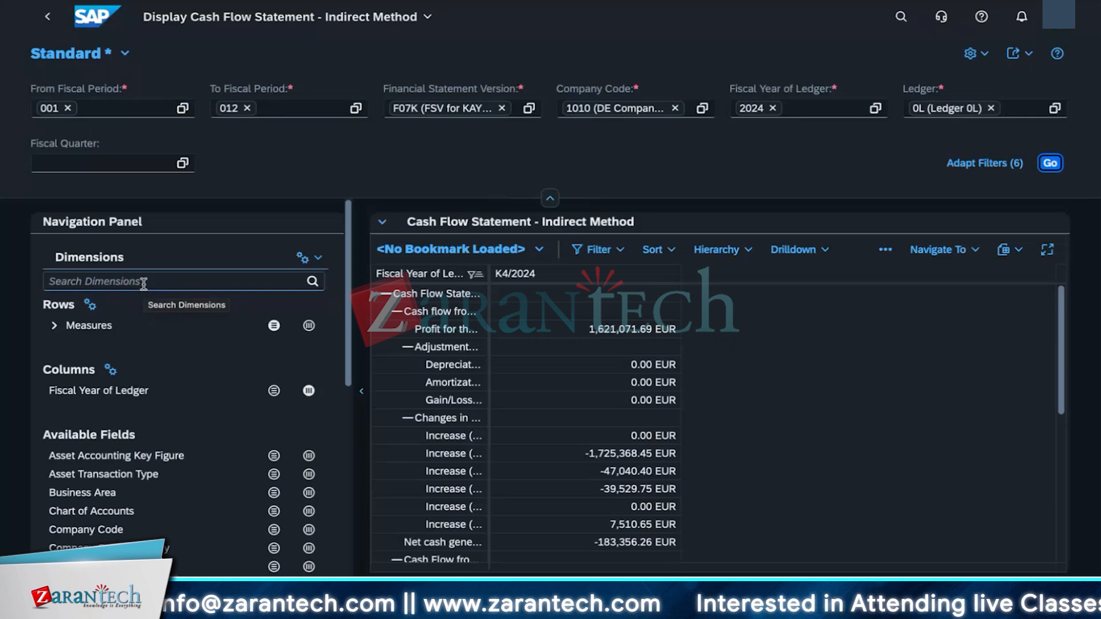
pyautogui.click(143, 282)
pyautogui.write('semnatic')
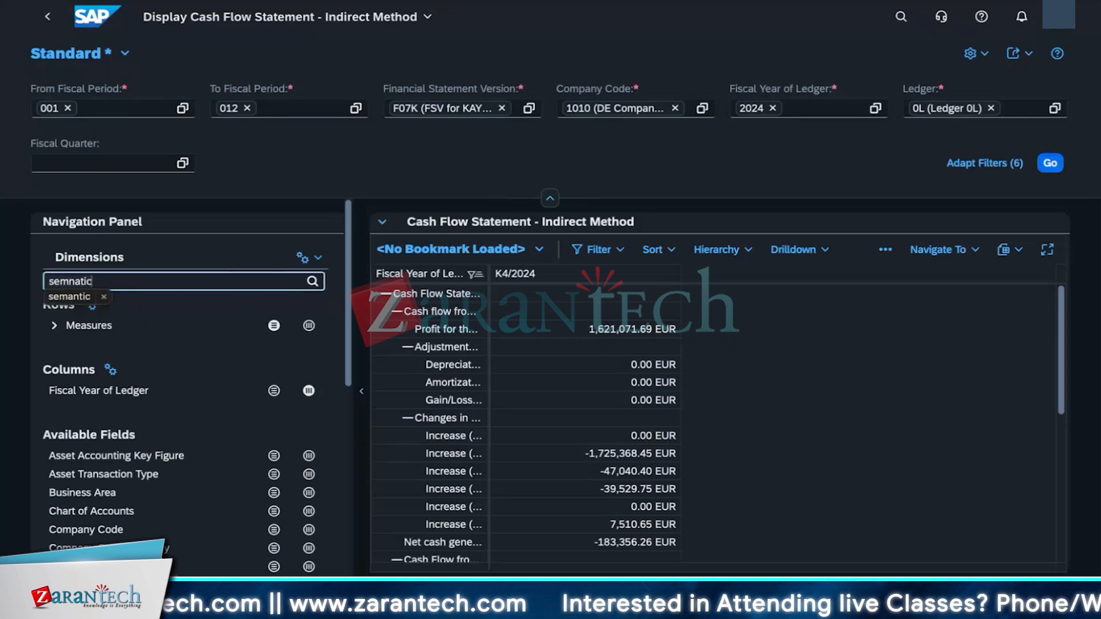
pyautogui.hotkey('ctrl', 'a')
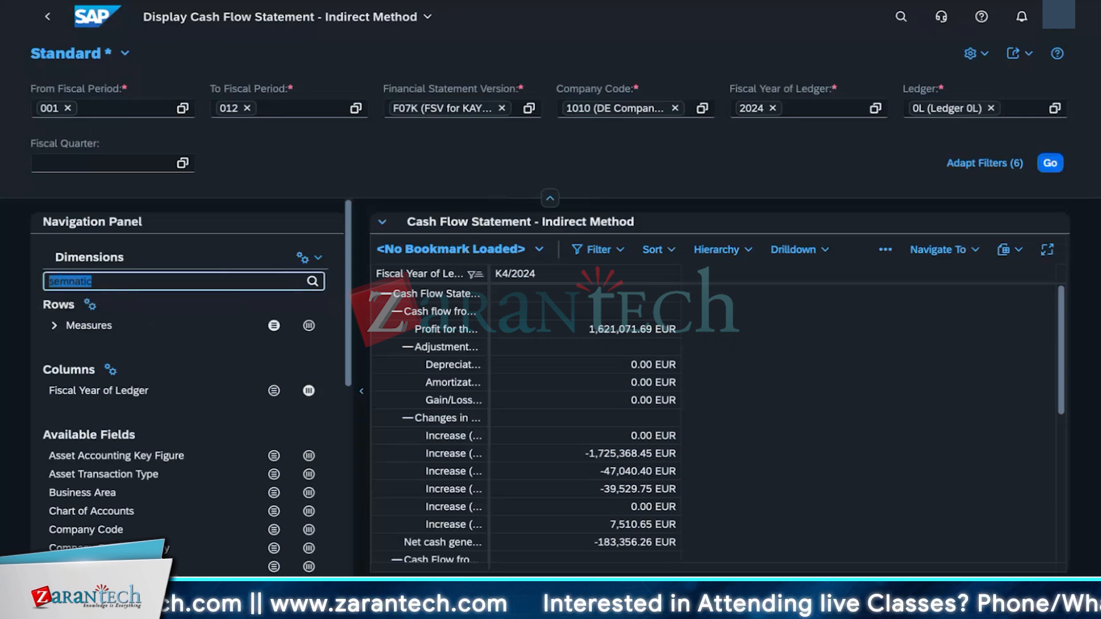
pyautogui.press('Return')
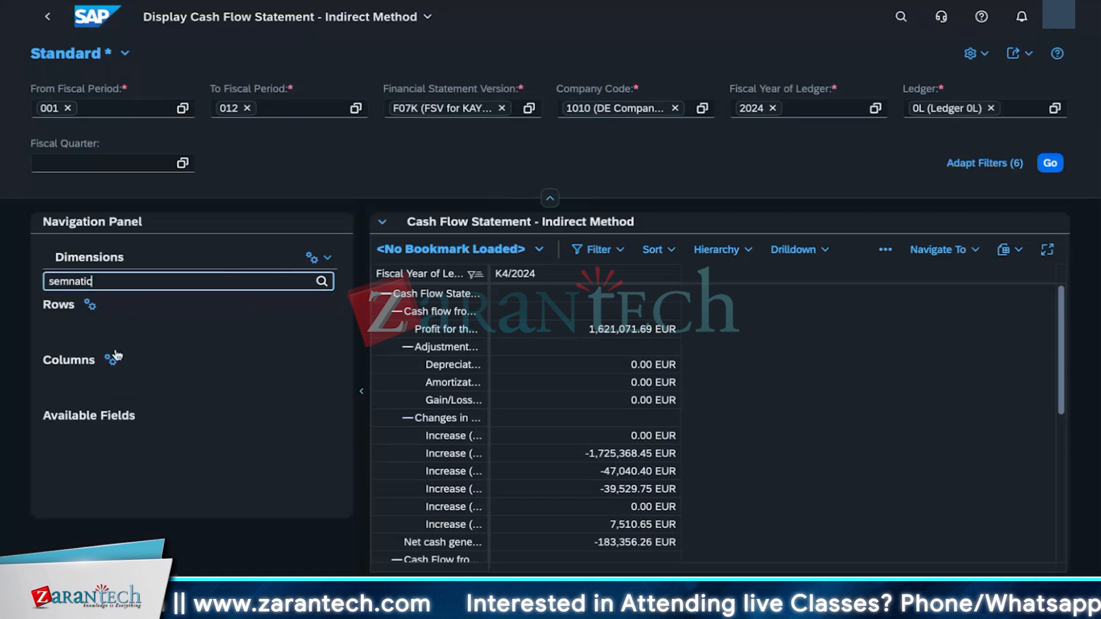
pyautogui.press('BackSpace')
pyautogui.press('BackSpace')
pyautogui.press('BackSpace')
pyautogui.press('BackSpace')
pyautogui.press('BackSpace')
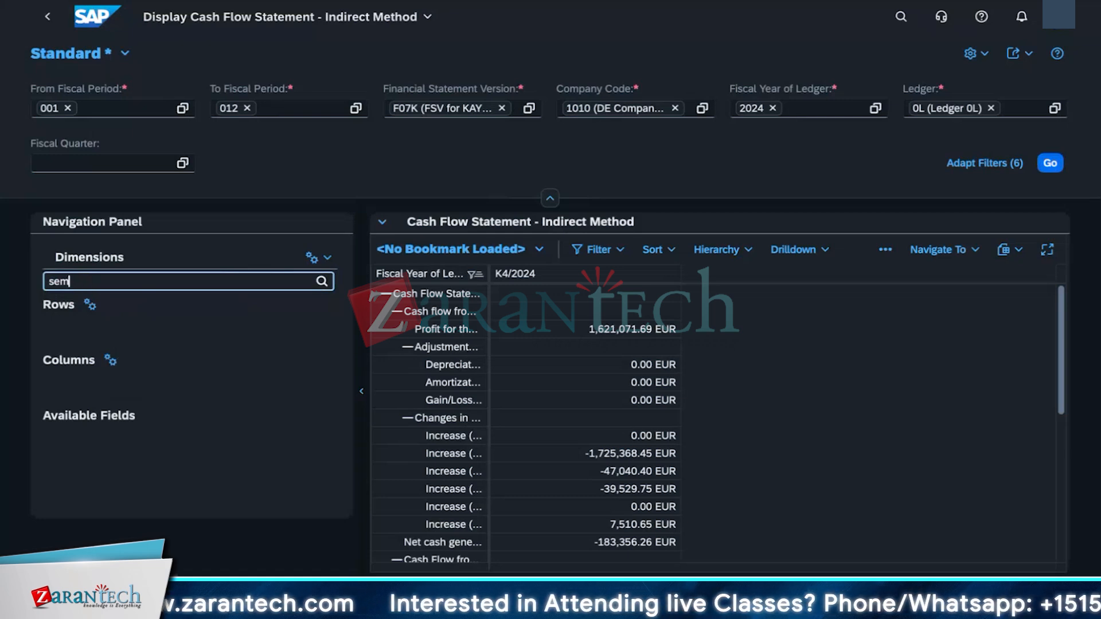
pyautogui.write('antic')
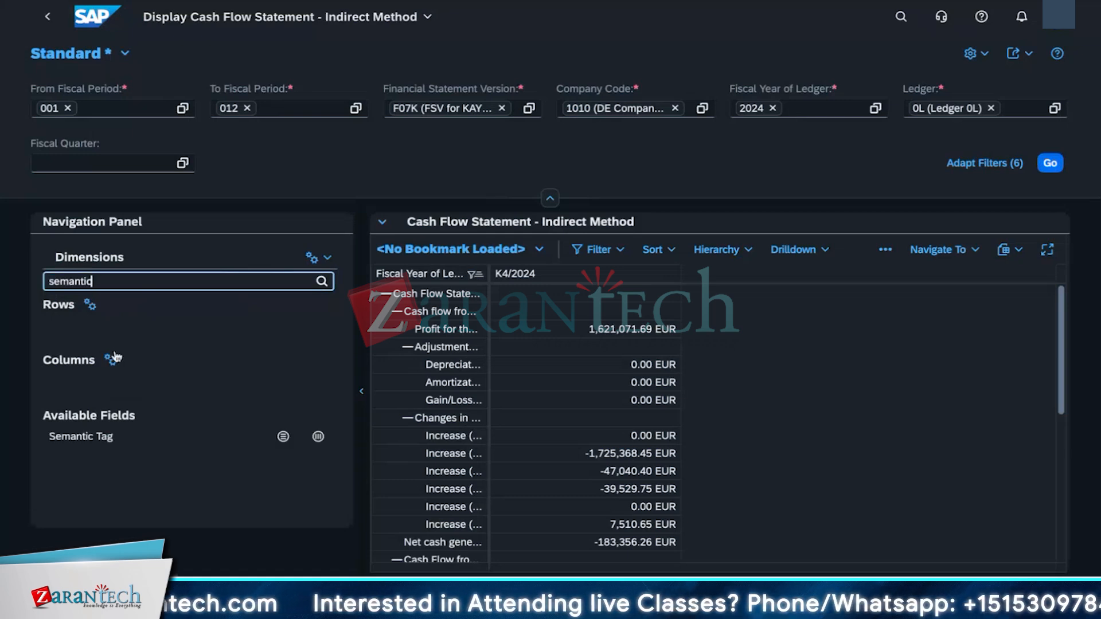
pyautogui.click(99, 438)
pyautogui.click(279, 439)
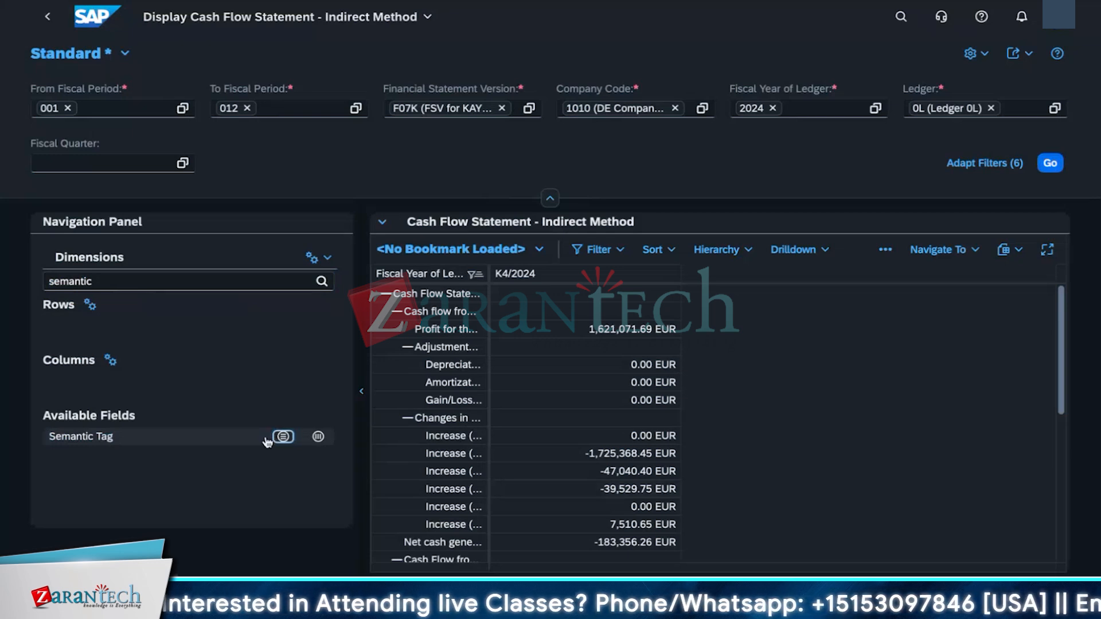
pyautogui.click(282, 436)
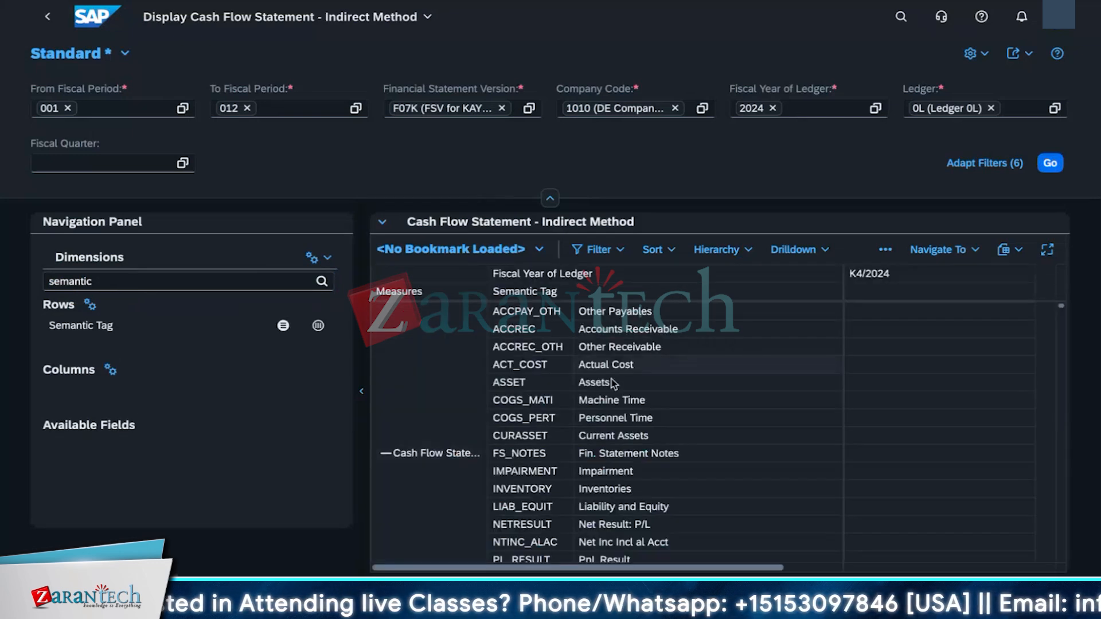
# Step: Scroll through the cash flow statement broken down by semantic tag
pyautogui.scroll(-5, 630, 504)
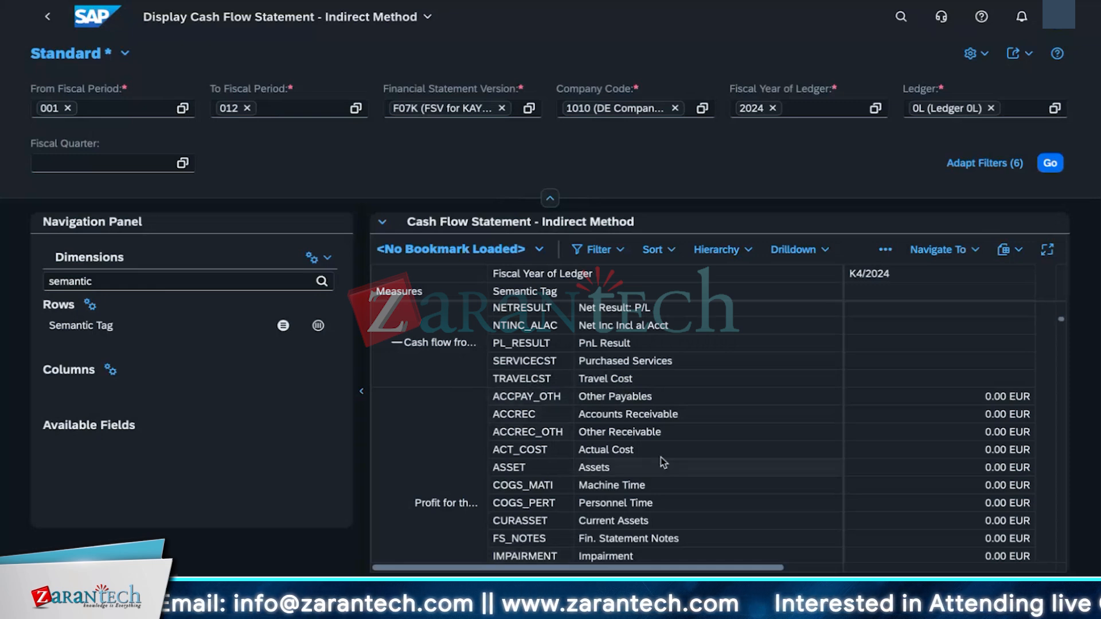
pyautogui.scroll(1, 661, 456)
pyautogui.scroll(-10, 488, 464)
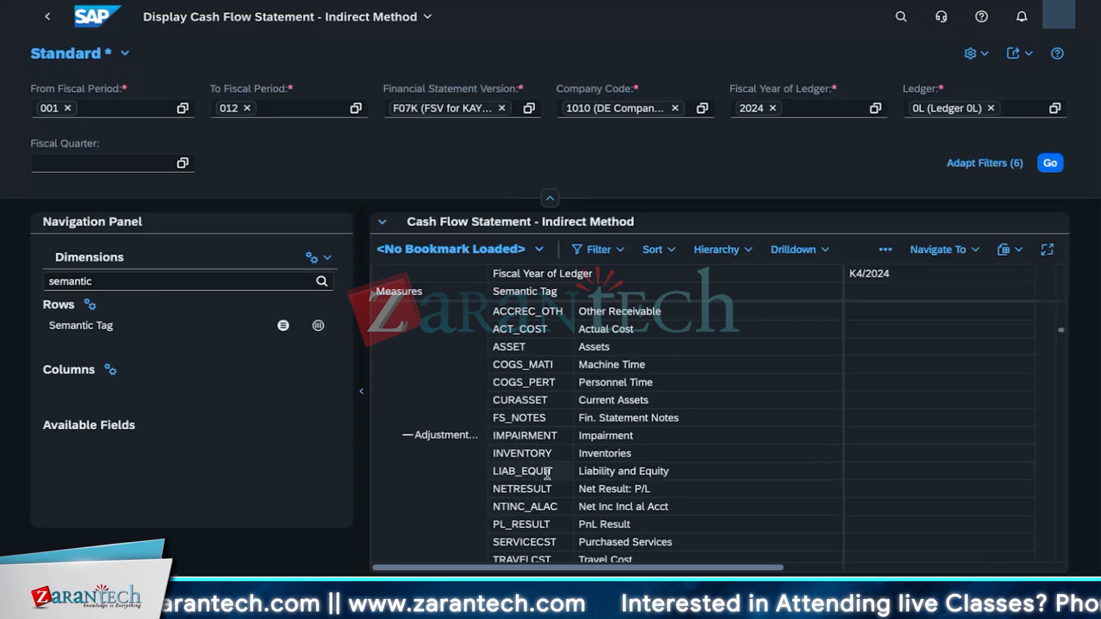
pyautogui.scroll(-5, 544, 482)
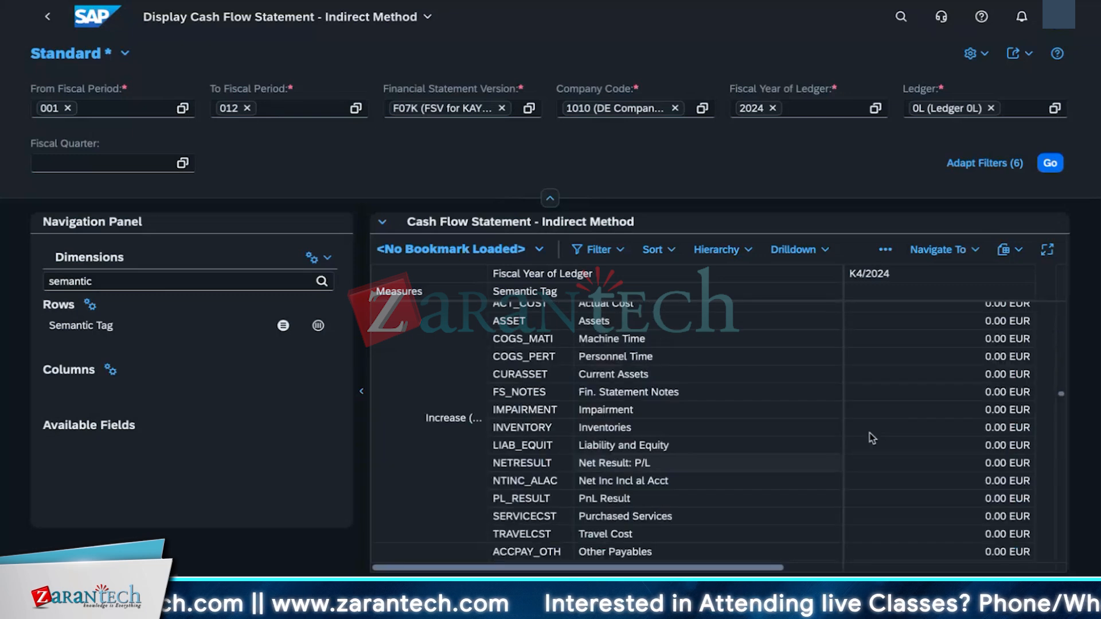
# Step: Browse the semantic tag rows under each cash flow node, selecting individual tag rows to inspect them
pyautogui.scroll(-5, 911, 439)
pyautogui.scroll(5, 745, 476)
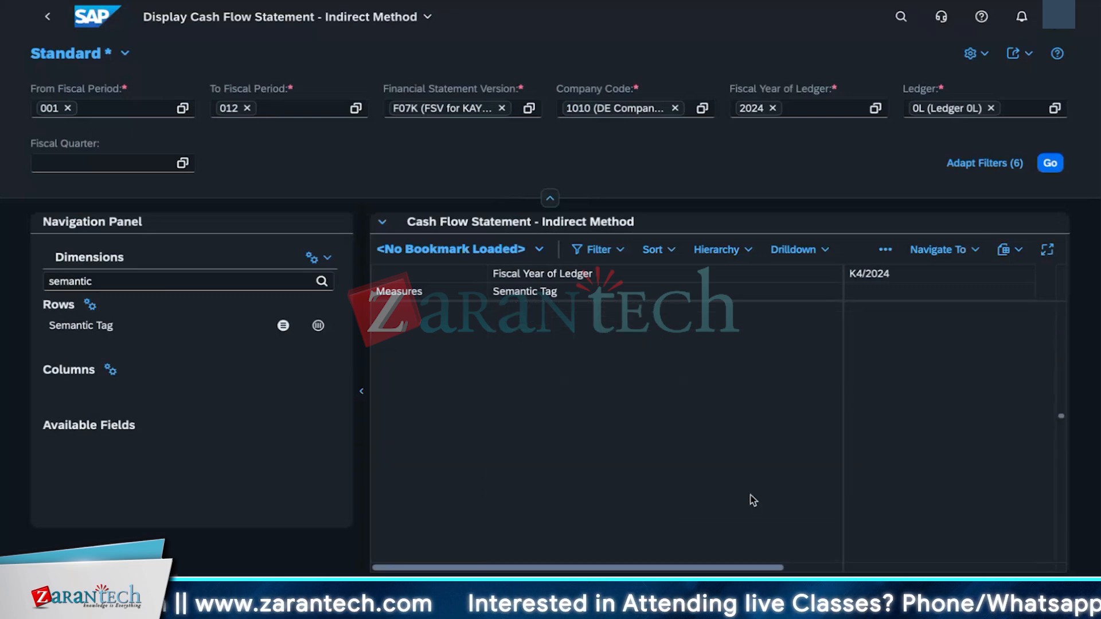
pyautogui.scroll(3, 746, 493)
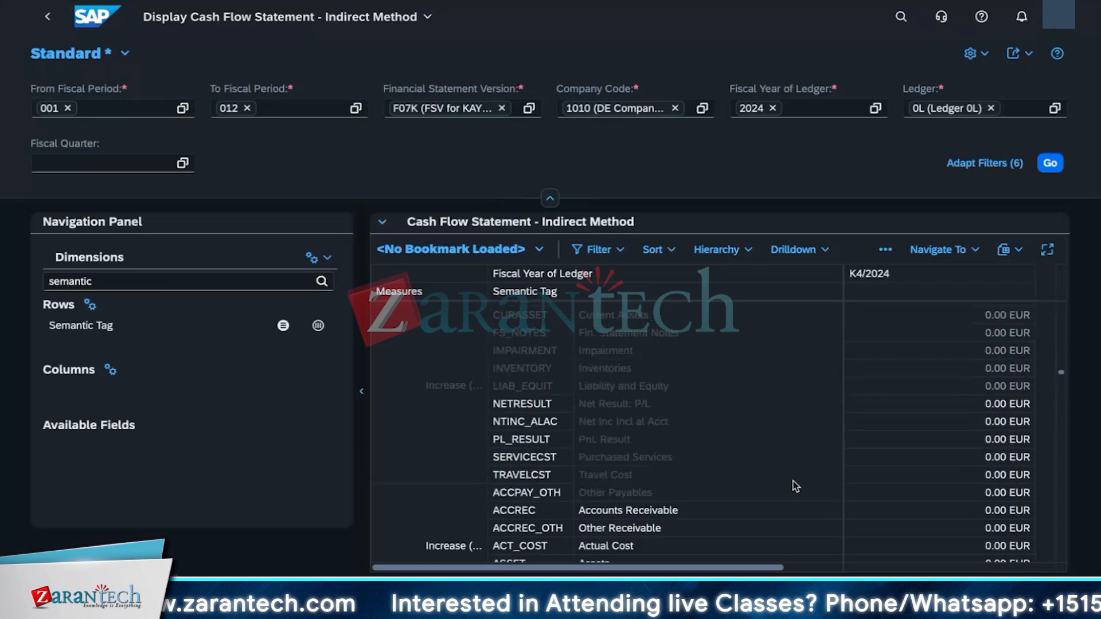
pyautogui.scroll(2, 792, 481)
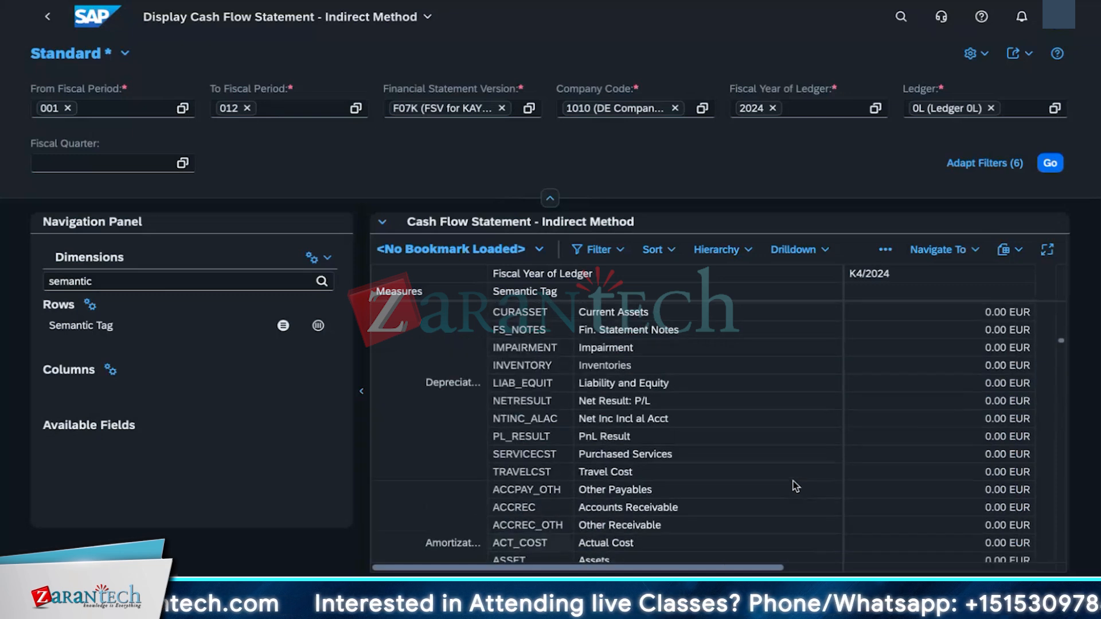
pyautogui.scroll(2, 795, 486)
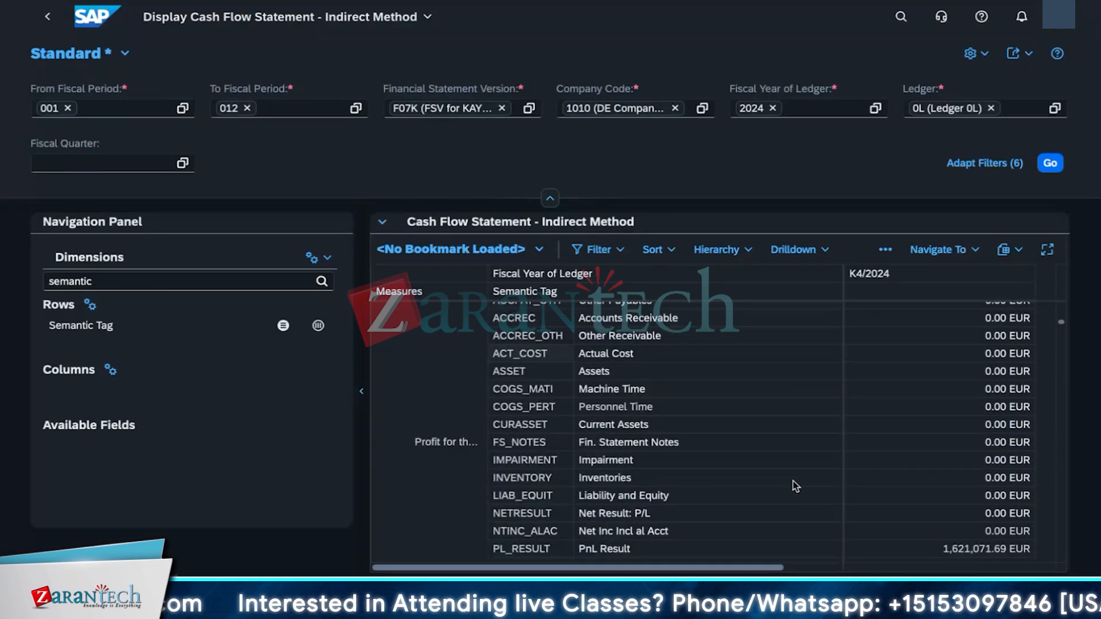
pyautogui.scroll(2, 794, 485)
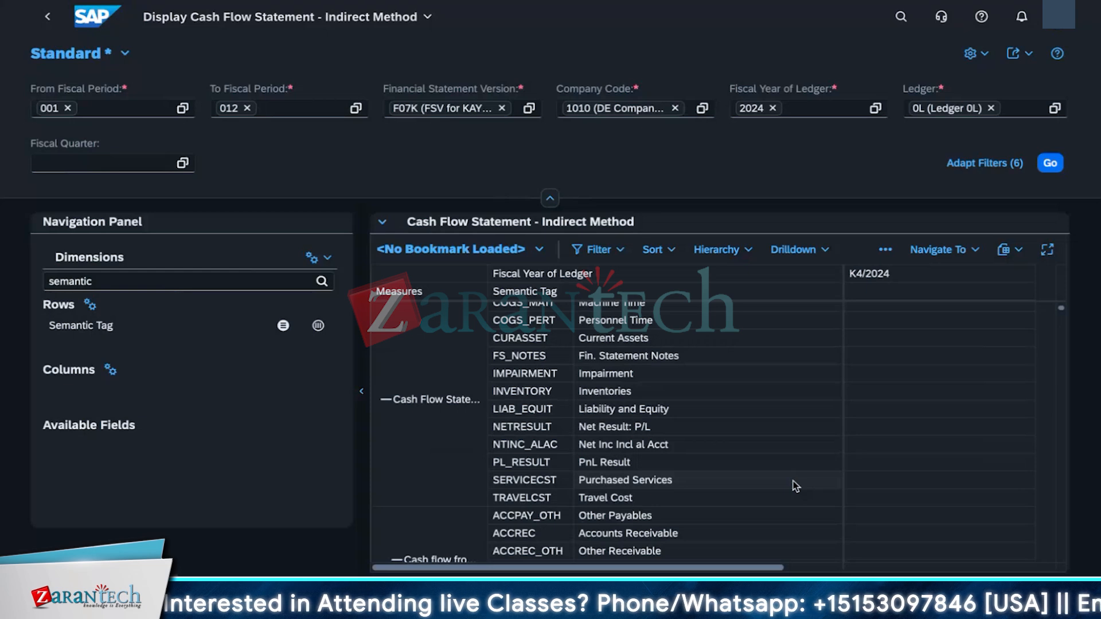
pyautogui.scroll(-1, 796, 486)
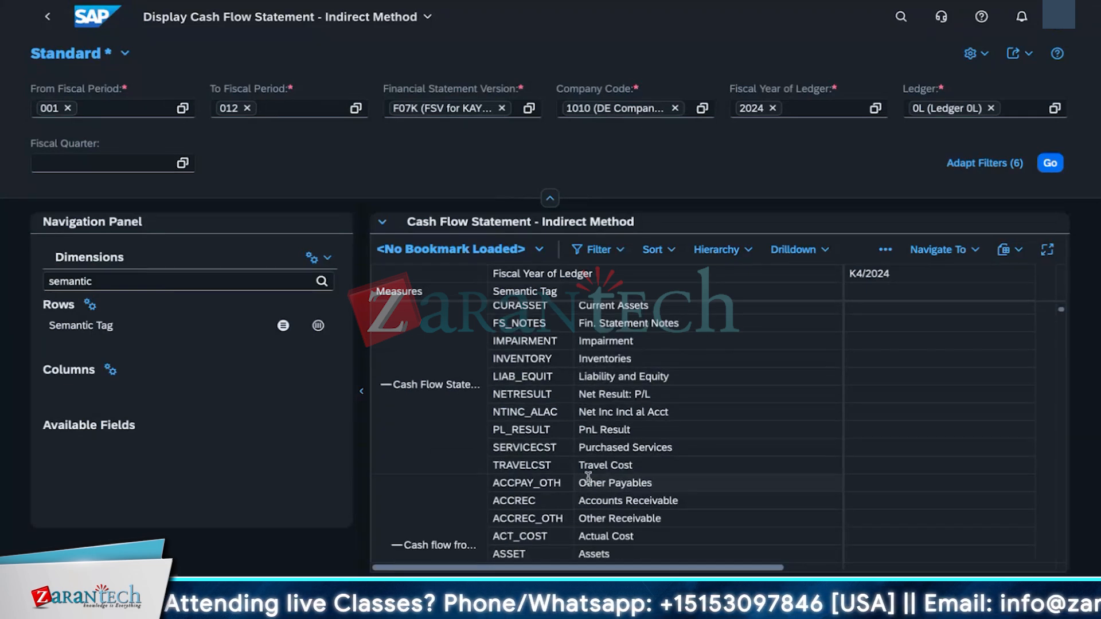
pyautogui.scroll(1, 588, 477)
pyautogui.click(541, 366)
pyautogui.click(551, 352)
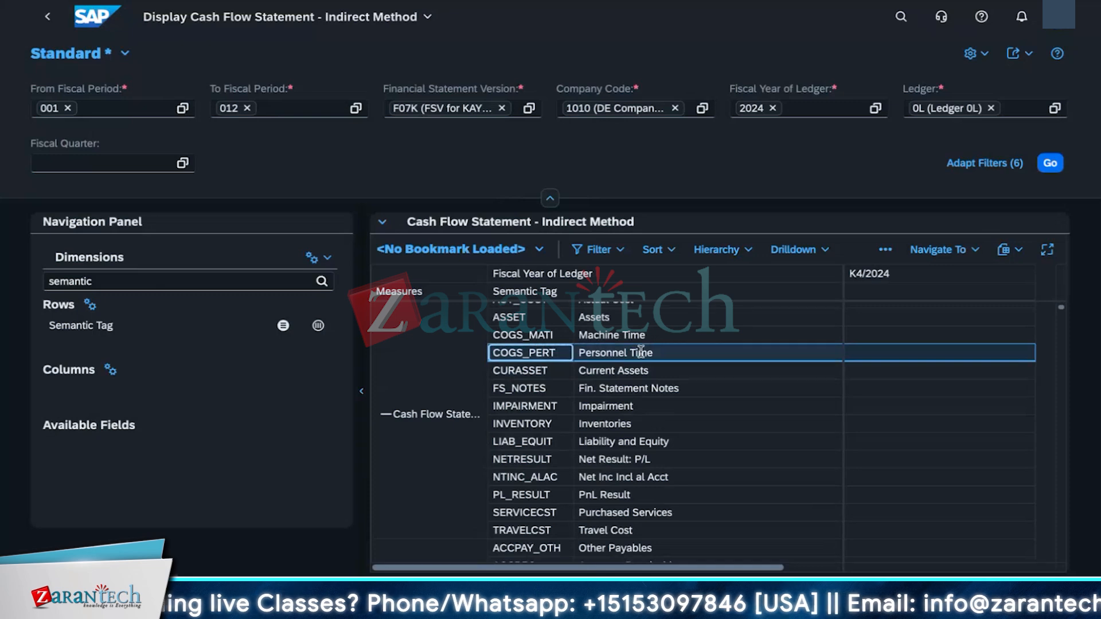
pyautogui.click(631, 335)
pyautogui.scroll(1, 528, 528)
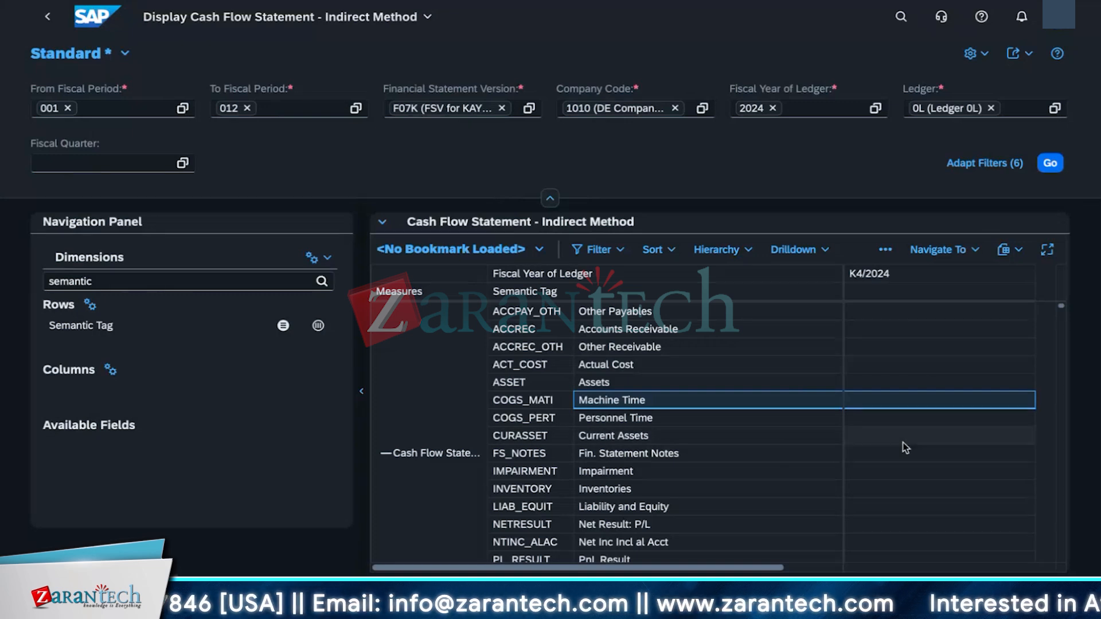
pyautogui.scroll(-5, 905, 448)
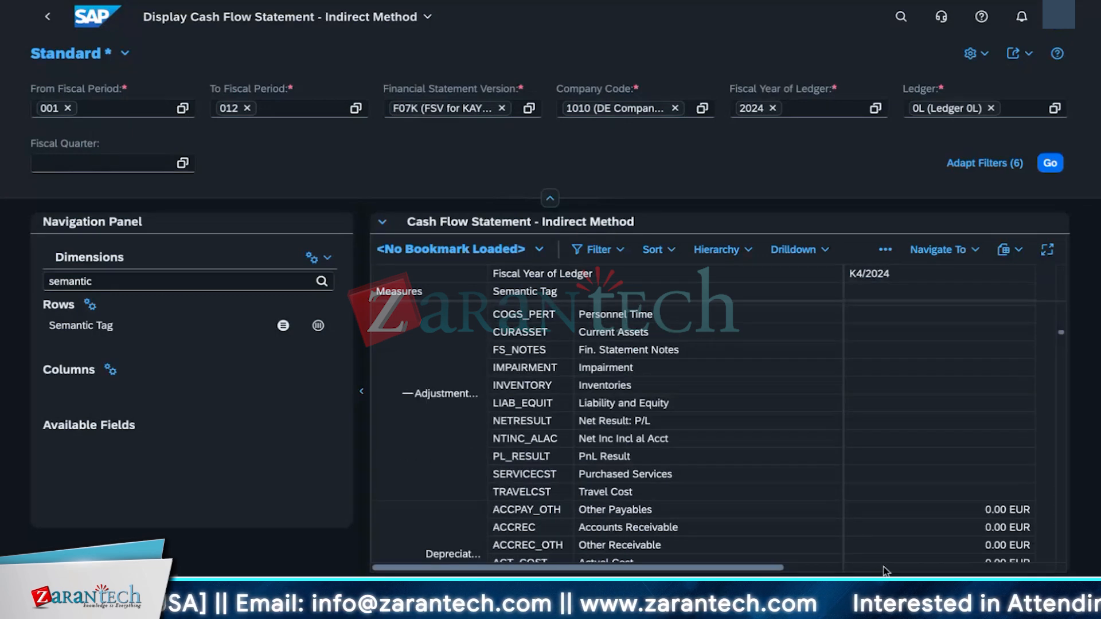
pyautogui.scroll(-1, 912, 510)
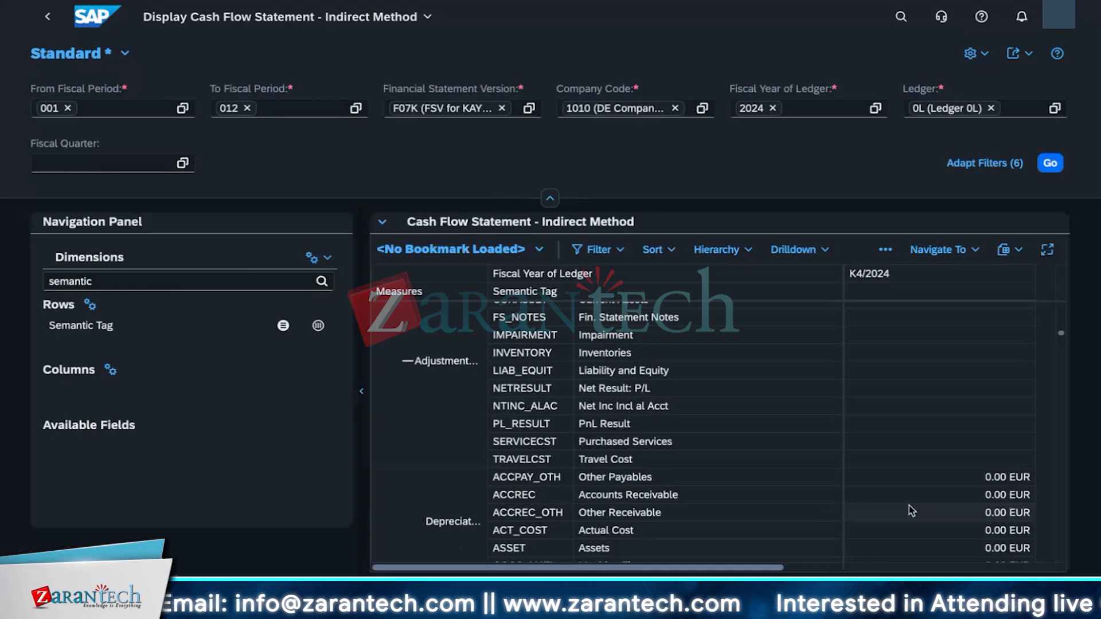
pyautogui.scroll(-1, 910, 510)
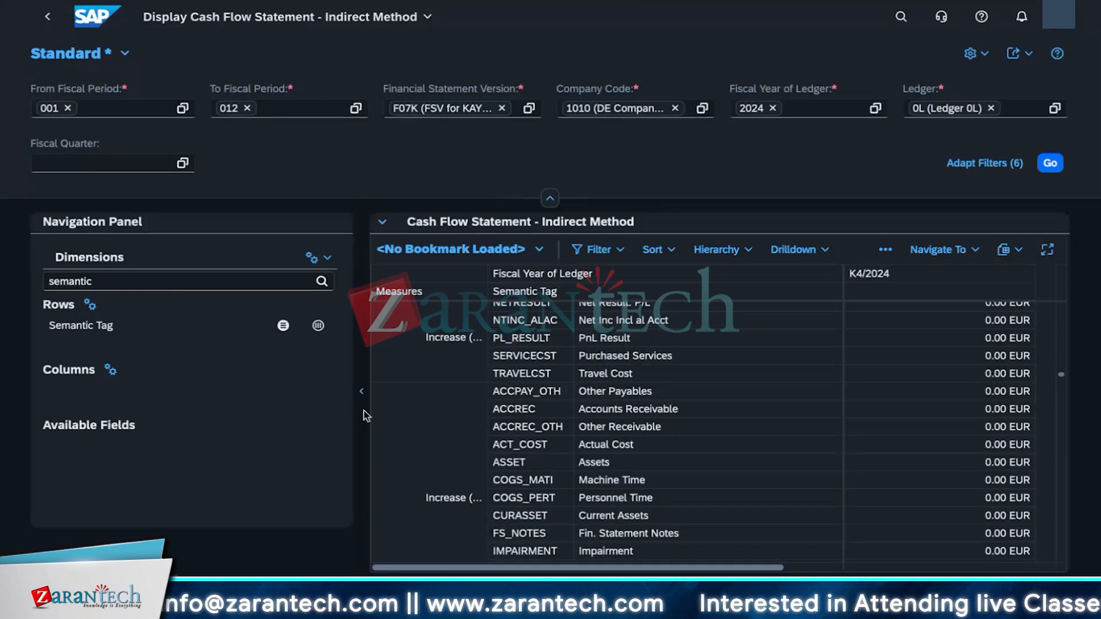
# Step: Narrow the navigation panel to widen the report, and review the rows down through Net Cash Flow and Validation Balance
pyautogui.moveTo(361, 388); pyautogui.dragTo(177, 389)
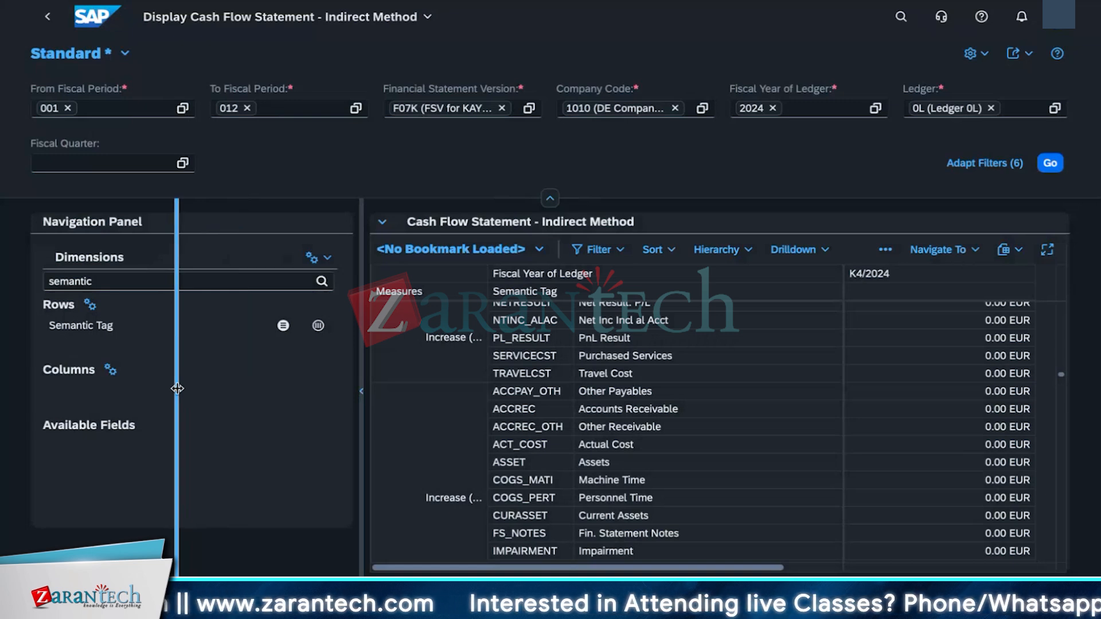
pyautogui.moveTo(177, 389); pyautogui.dragTo(162, 389)
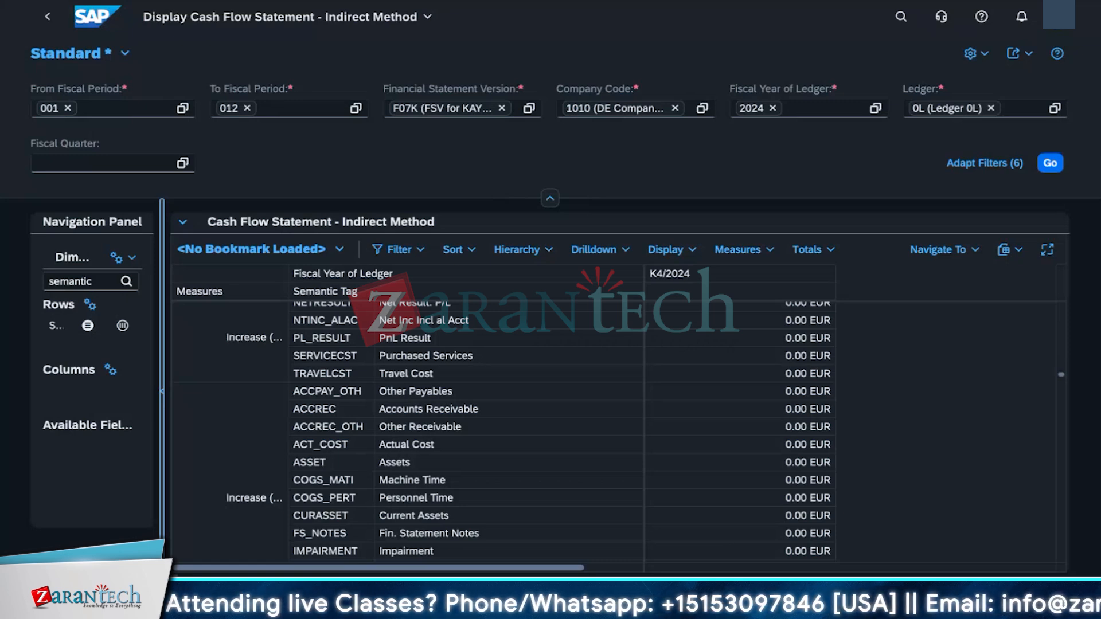
pyautogui.scroll(-5, 593, 404)
pyautogui.scroll(-3, 585, 405)
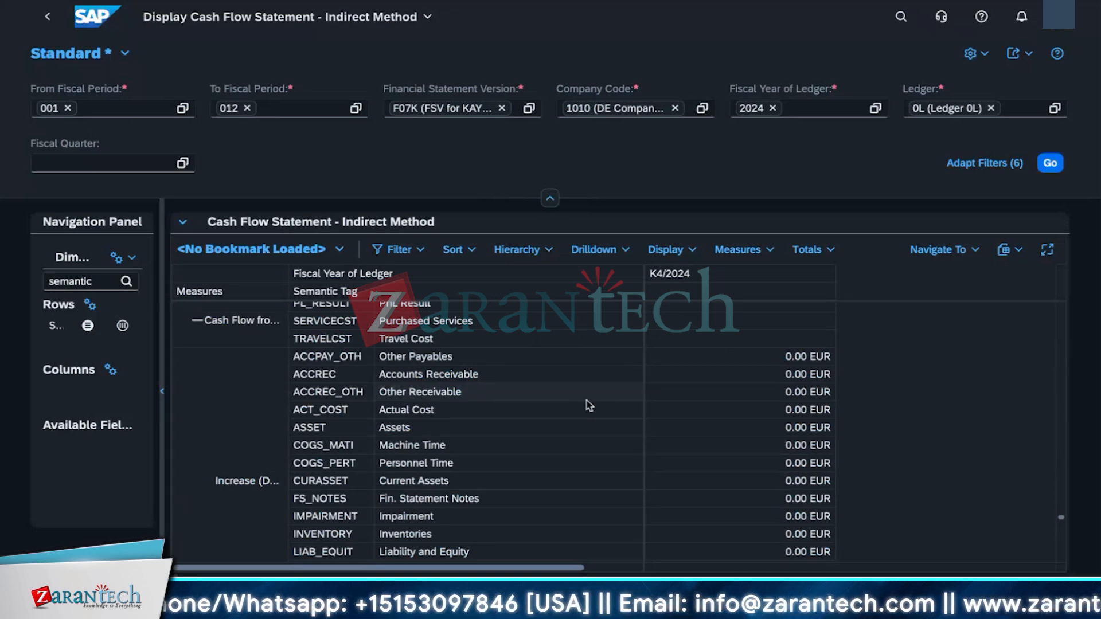
pyautogui.scroll(-3, 652, 429)
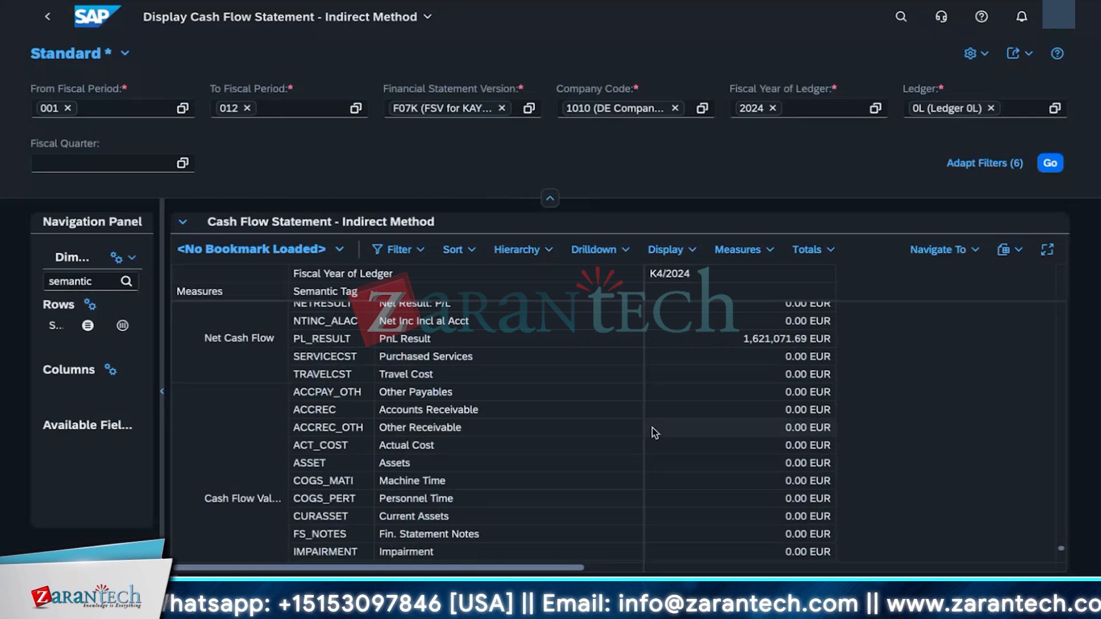
pyautogui.scroll(-3, 652, 427)
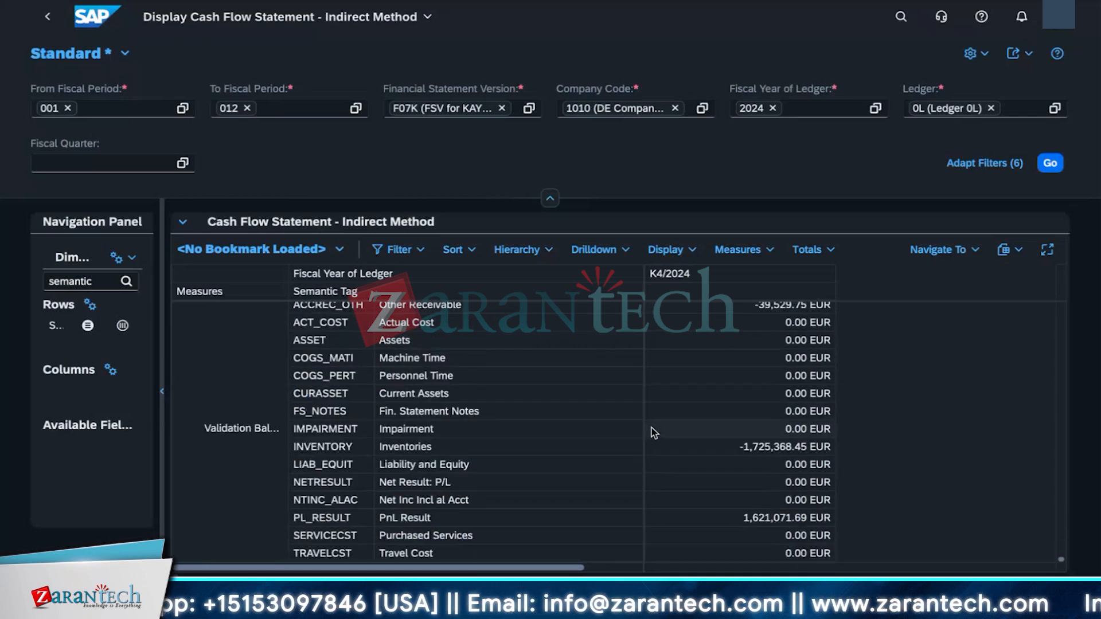
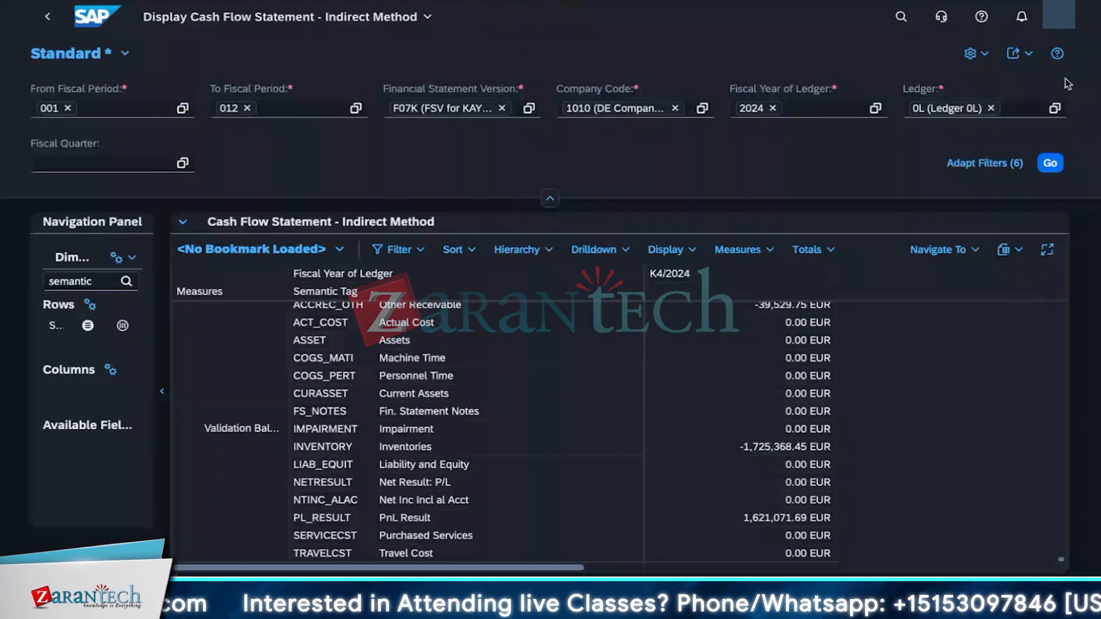
# Step: Leave the cash flow statement report for the home page, discarding the unsaved report changes
pyautogui.click(421, 20)
pyautogui.click(212, 103)
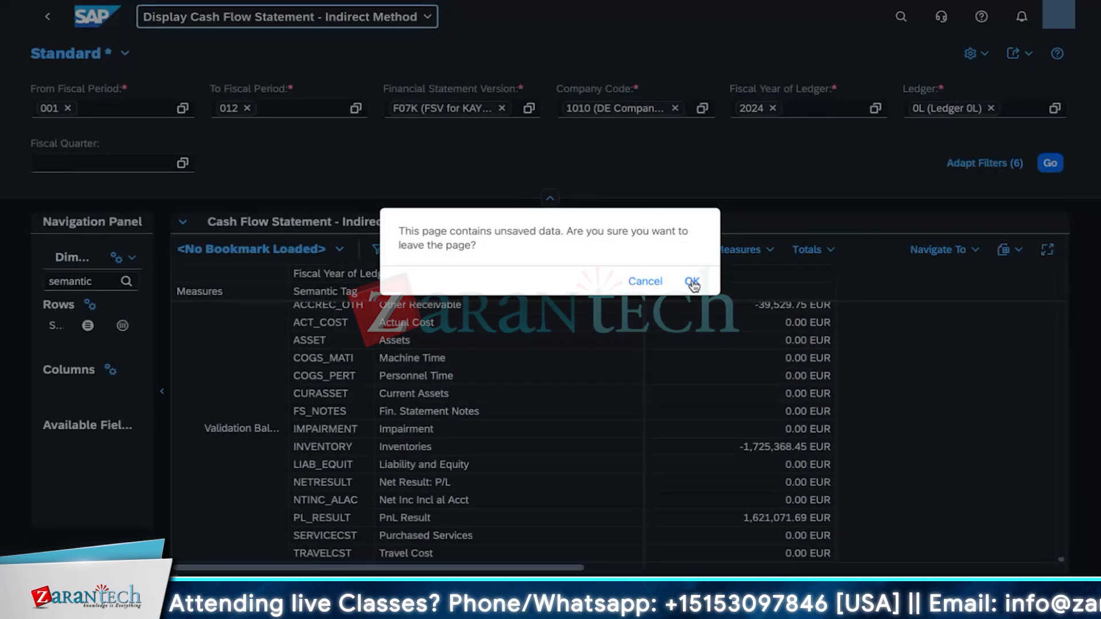
pyautogui.click(692, 282)
# Step: Search the apps for manage global hierarchies and open Manage Global Hierarchies
pyautogui.click(901, 19)
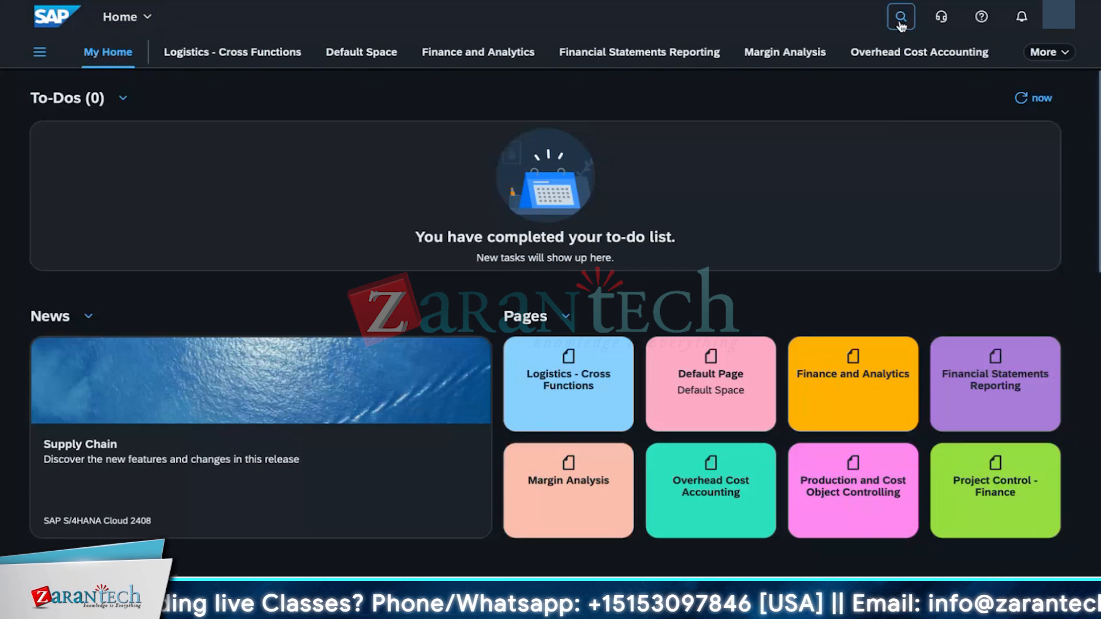
pyautogui.write('manage')
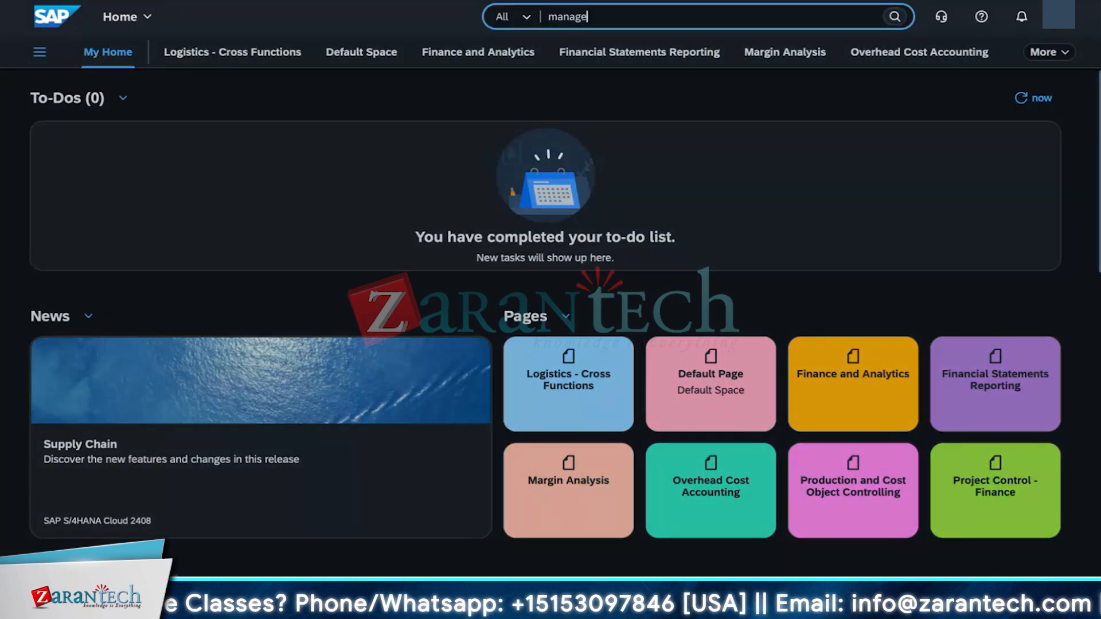
pyautogui.write(' global hierarc')
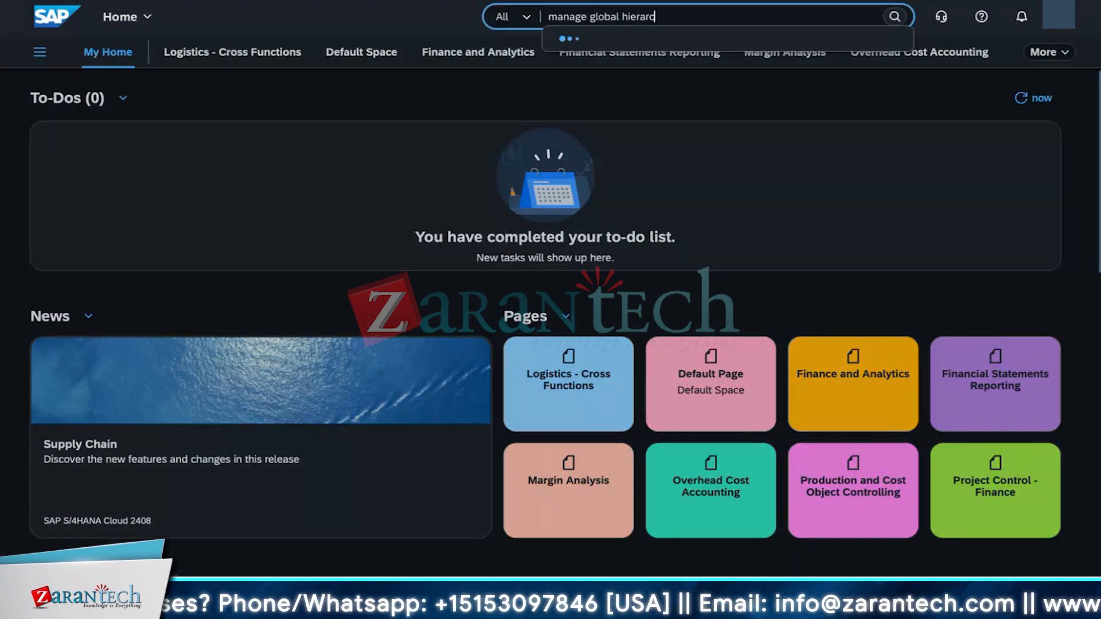
pyautogui.write('hioes')
pyautogui.press('BackSpace')
pyautogui.press('BackSpace')
pyautogui.press('BackSpace')
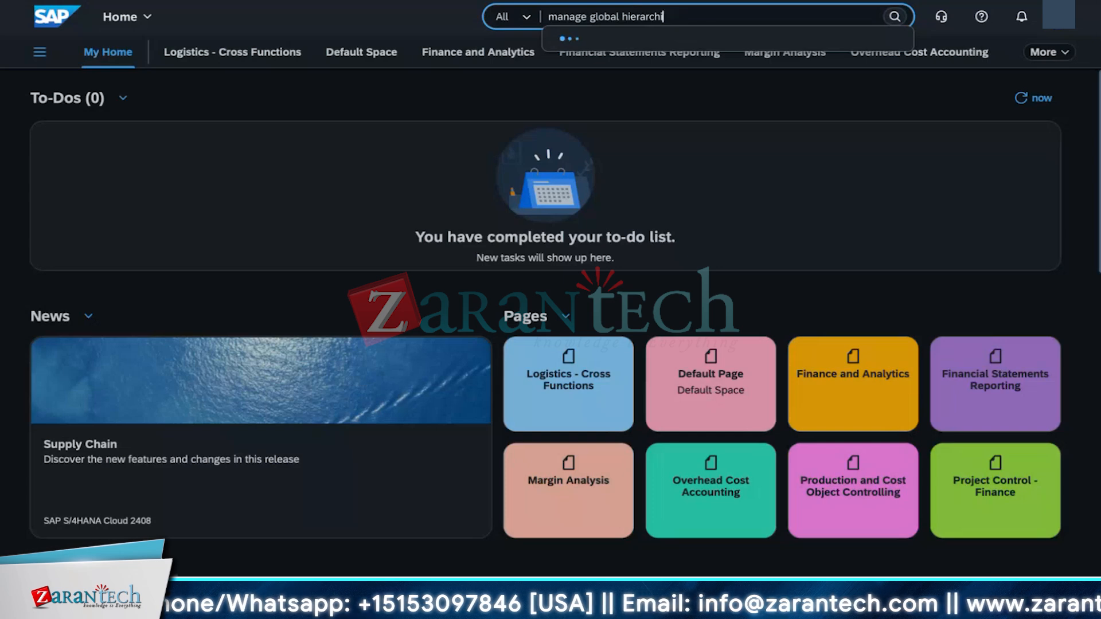
pyautogui.write('es')
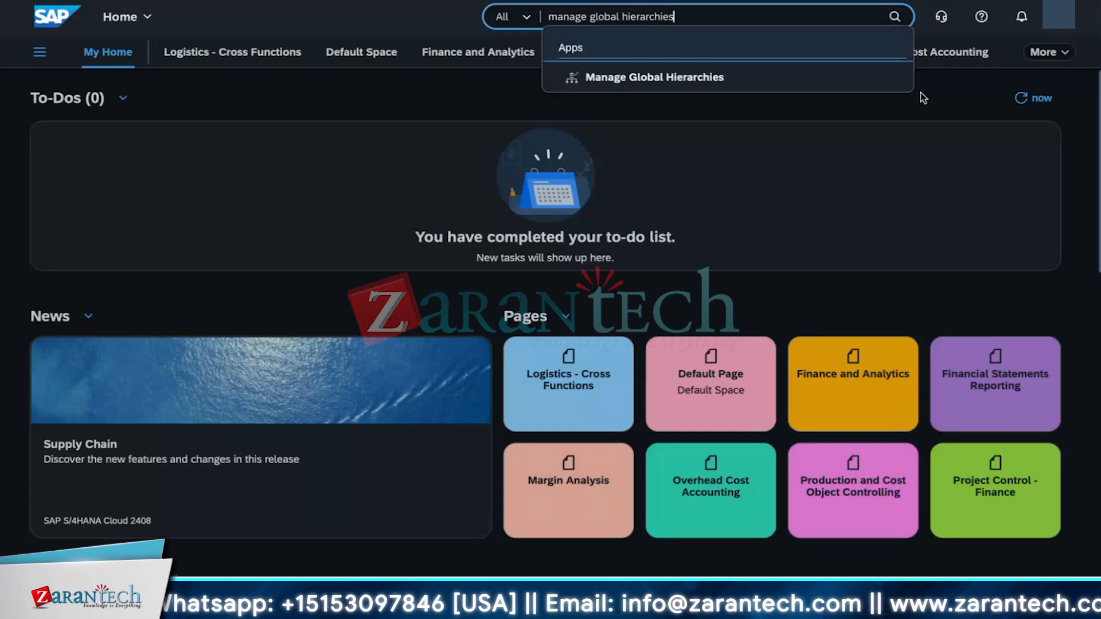
pyautogui.click(775, 81)
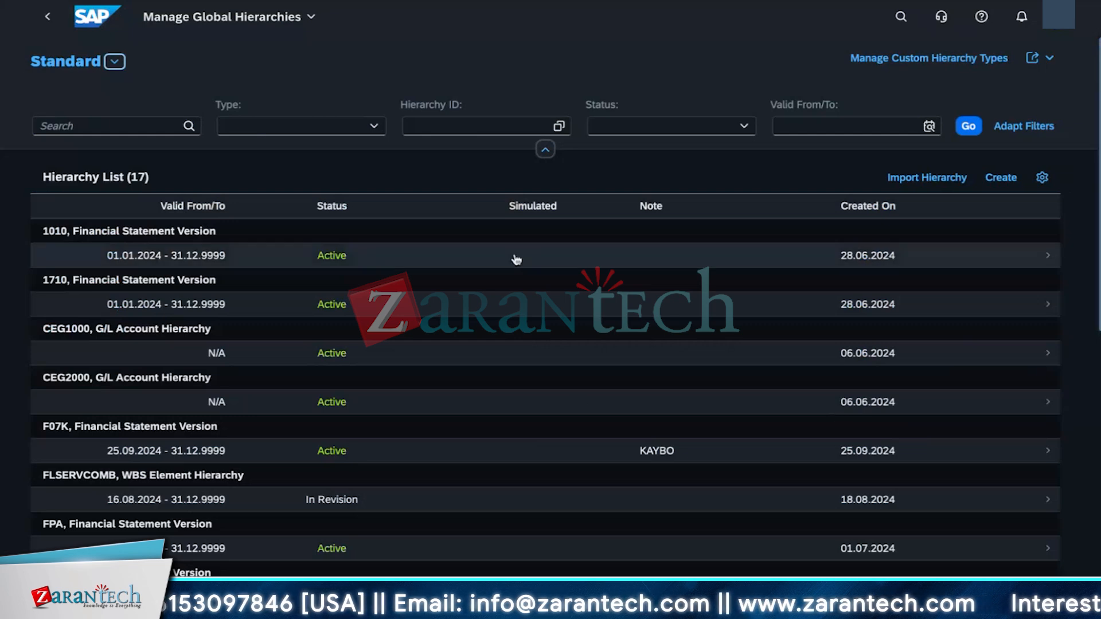
# Step: Filter the hierarchy list to type Financial Statement Version and hierarchy ID 1010, then open the 1010 hierarchy
pyautogui.click(373, 127)
pyautogui.click(373, 127)
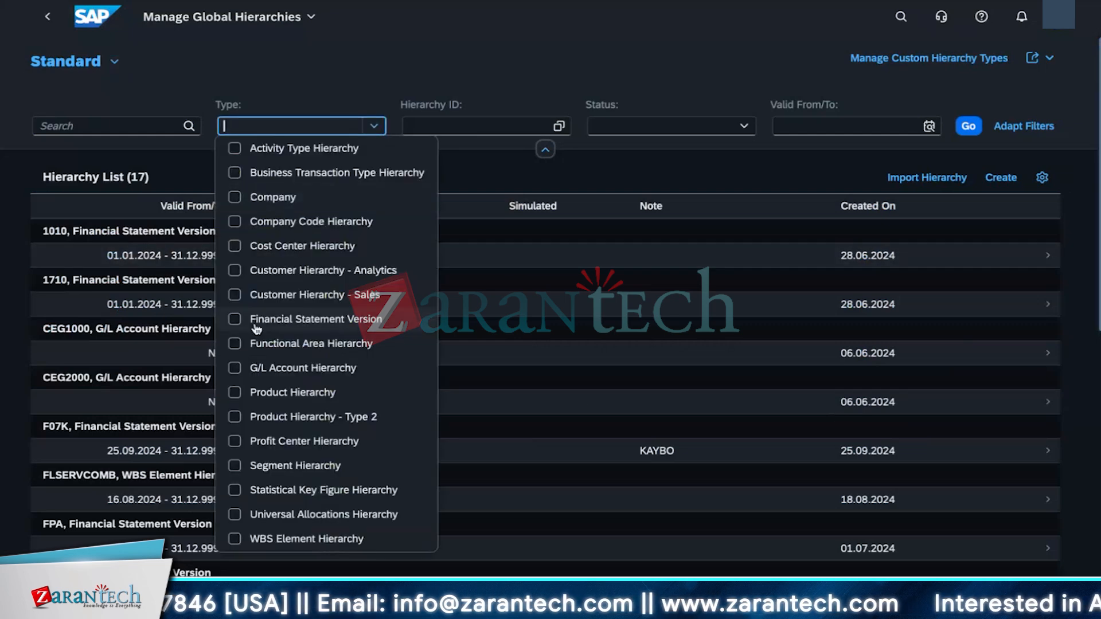
pyautogui.click(232, 318)
pyautogui.click(509, 125)
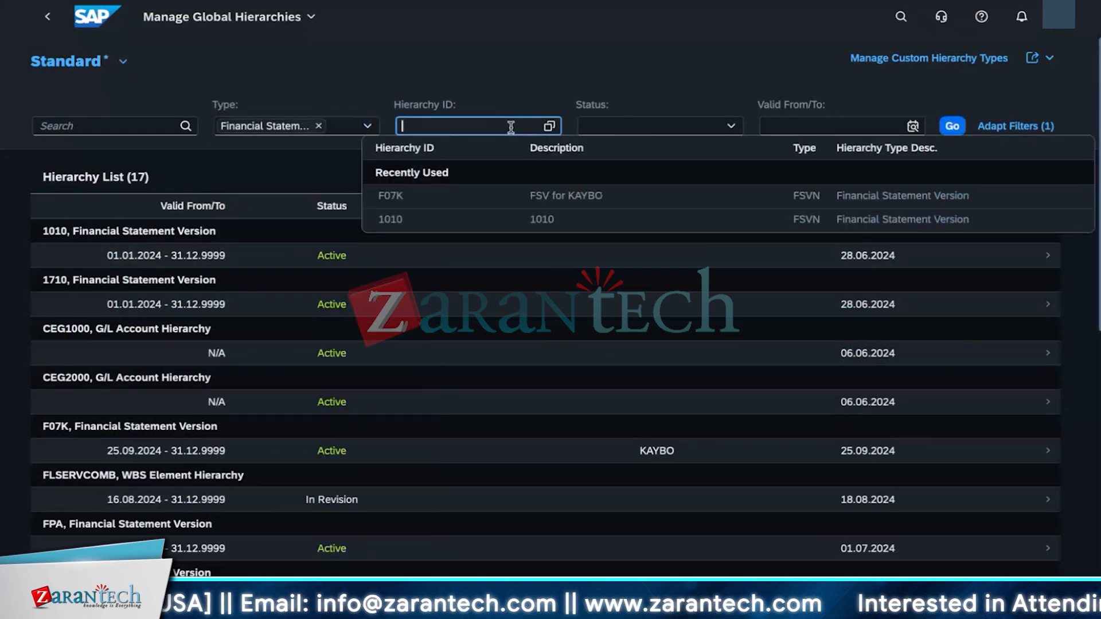
pyautogui.click(466, 222)
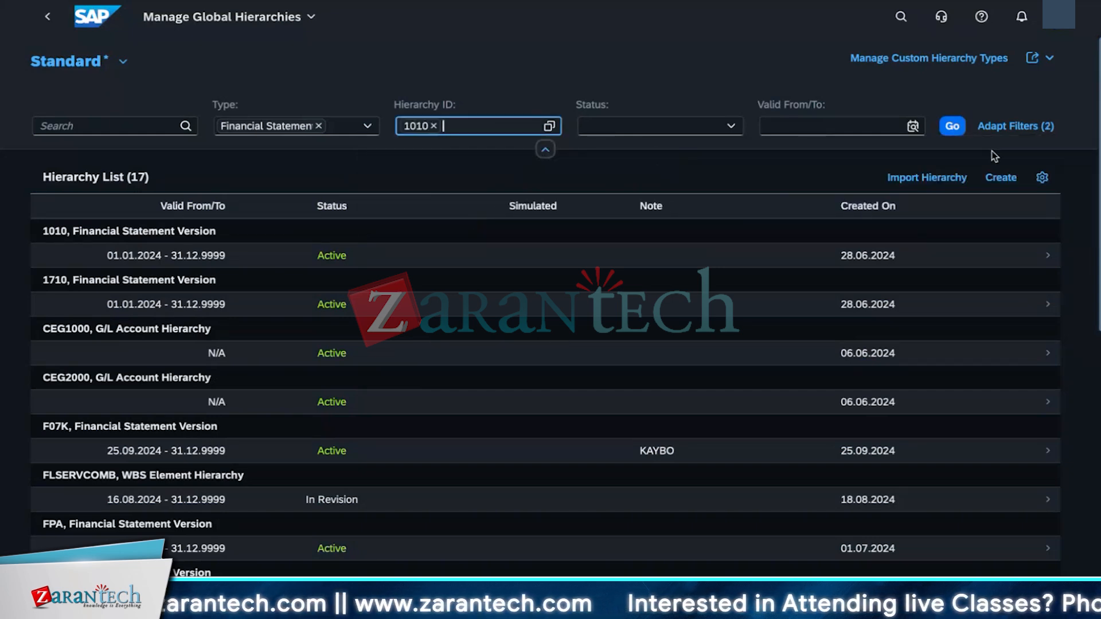
pyautogui.click(952, 125)
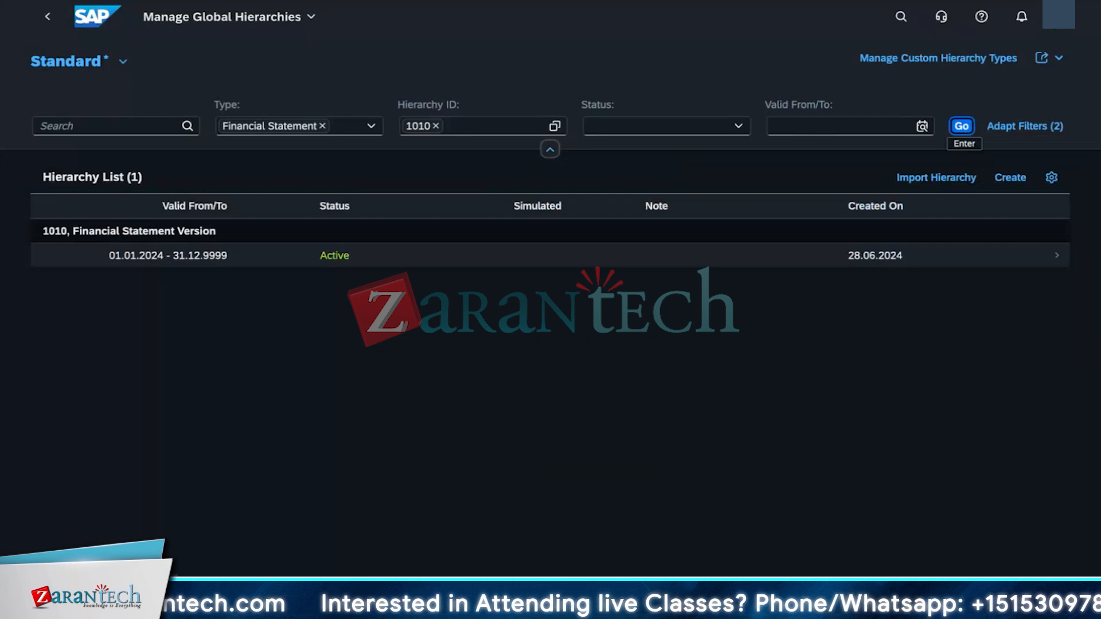
pyautogui.click(856, 255)
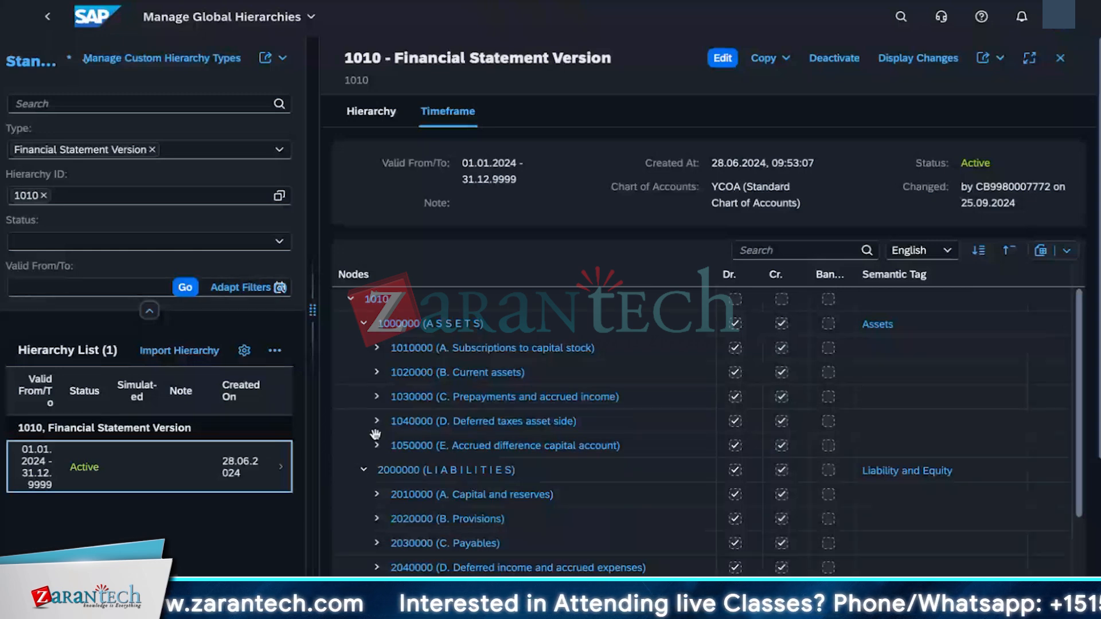
# Step: Search the 1010 hierarchy nodes for 2020000
pyautogui.click(767, 251)
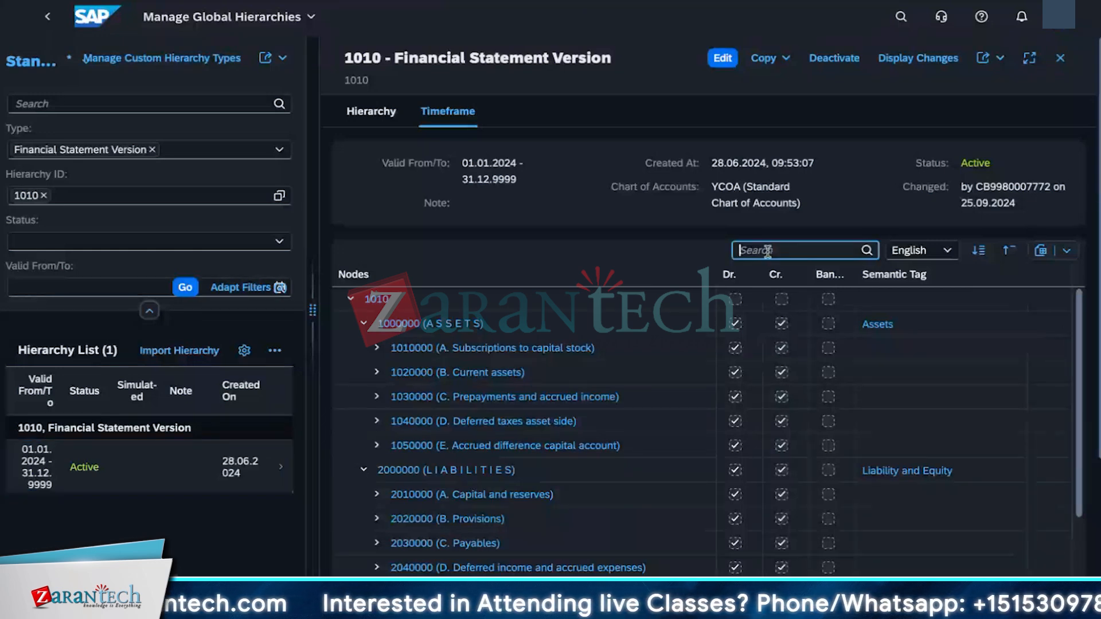
pyautogui.write('2')
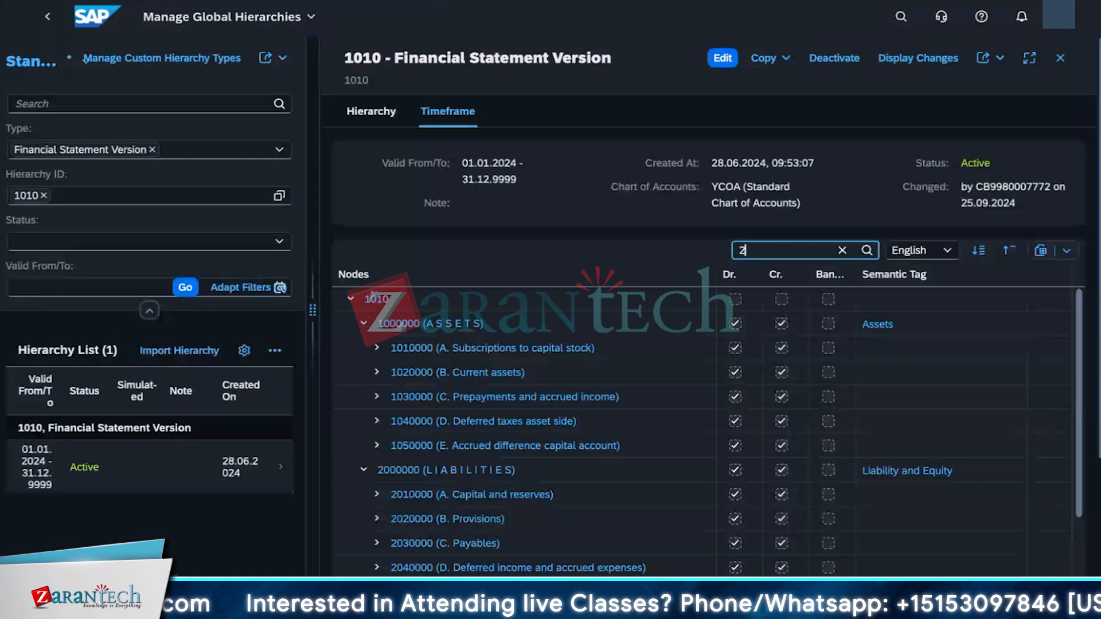
pyautogui.write('0')
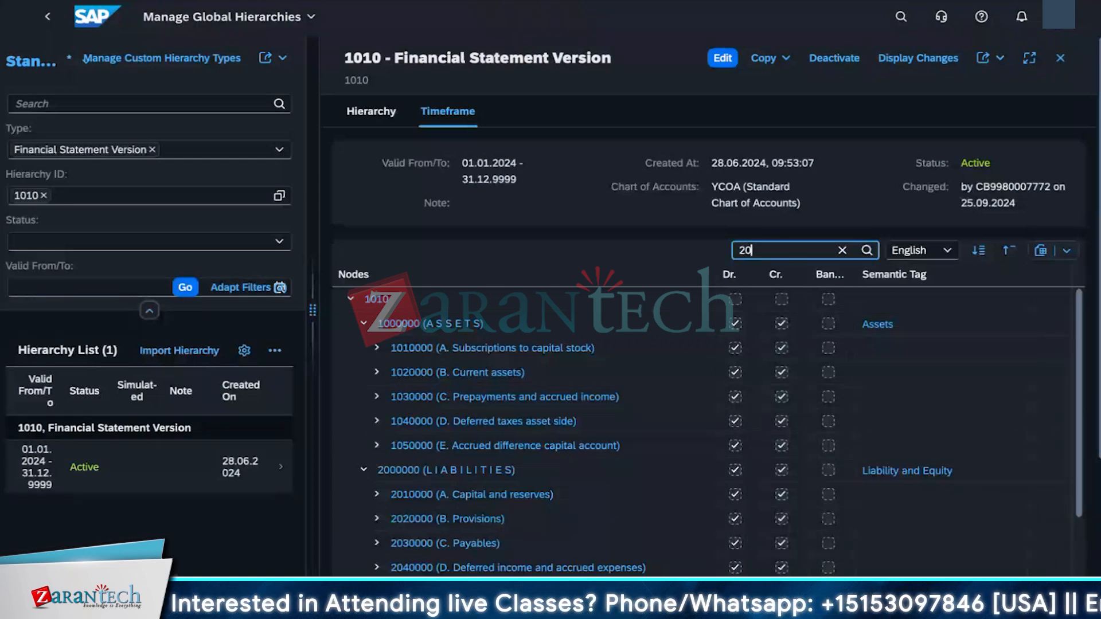
pyautogui.write('20000')
pyautogui.press('Return')
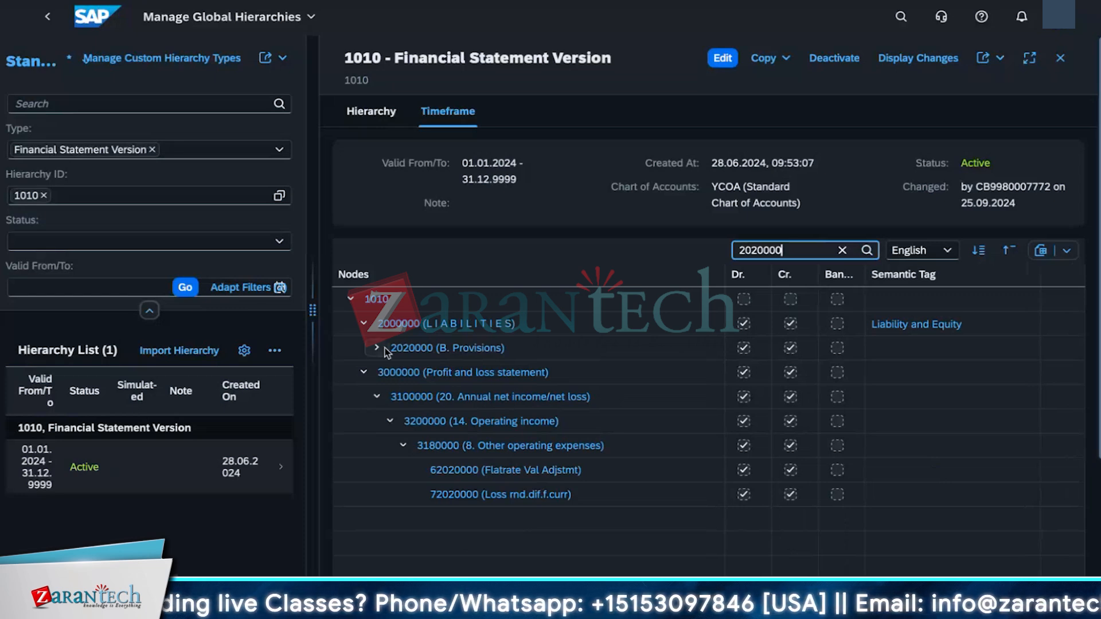
pyautogui.click(896, 349)
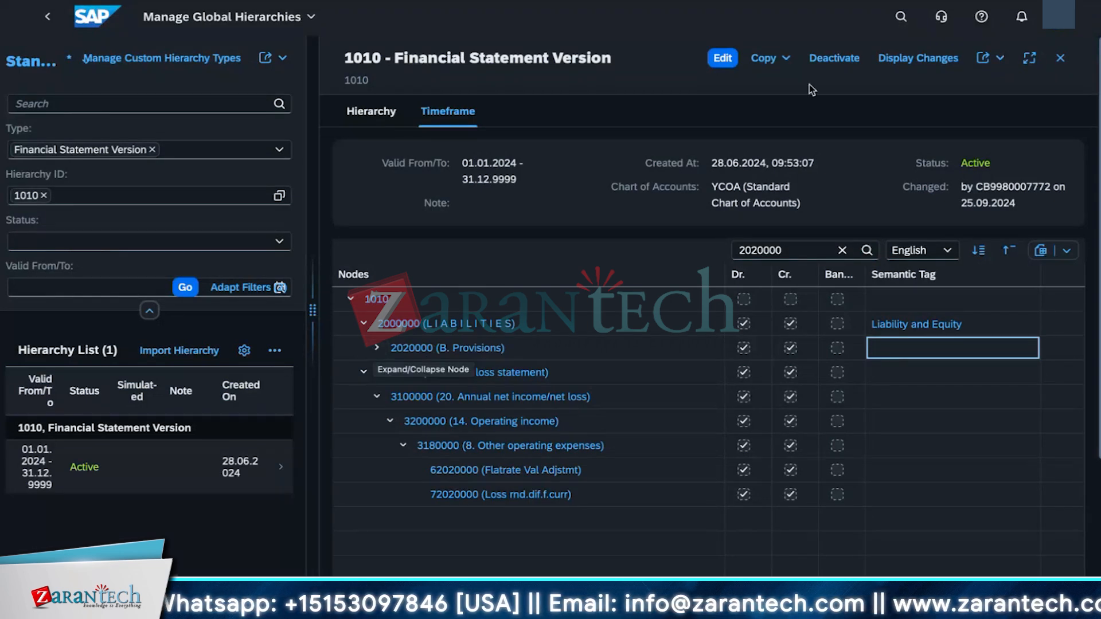
# Step: Edit the hierarchy, assign semantic tag PROVISIONS to node 2020000 (B. Provisions), save and activate it
pyautogui.click(833, 62)
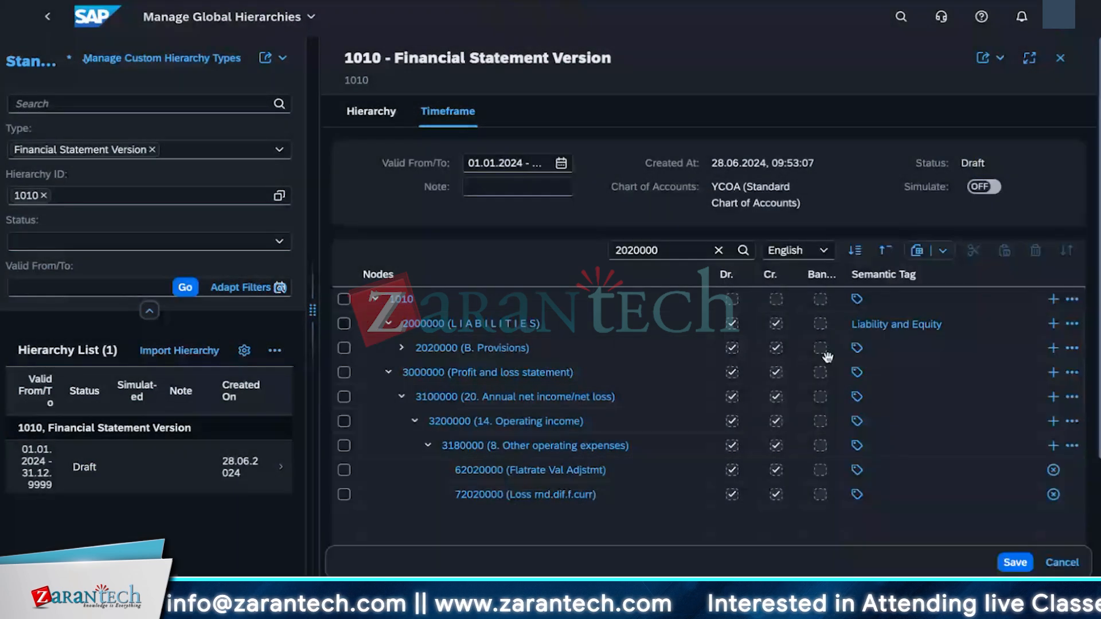
pyautogui.click(858, 349)
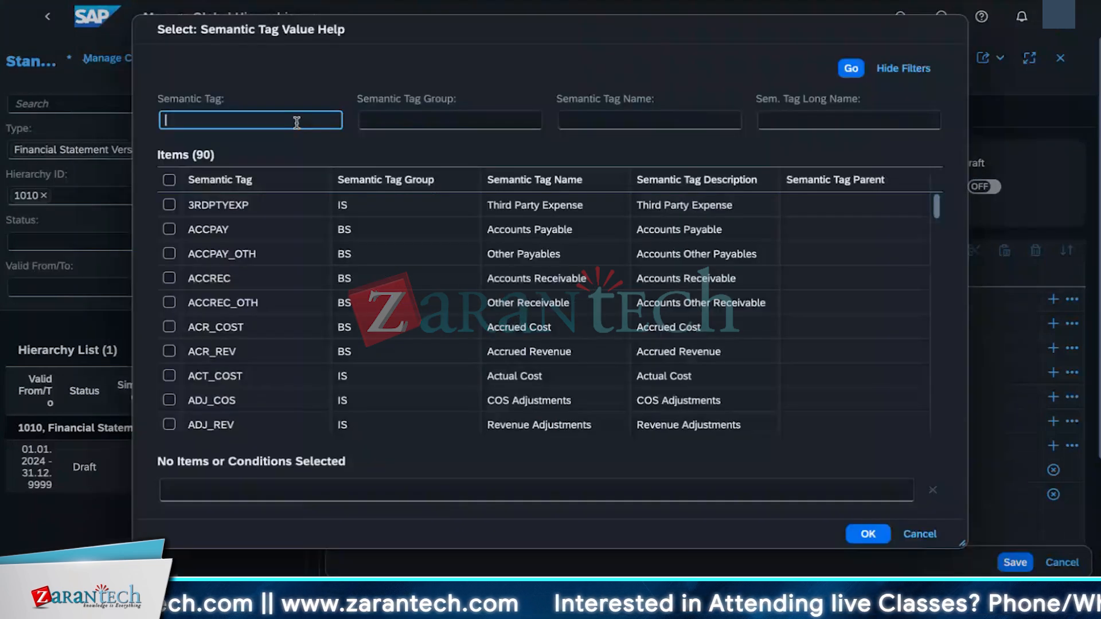
pyautogui.write('PROVISIONS')
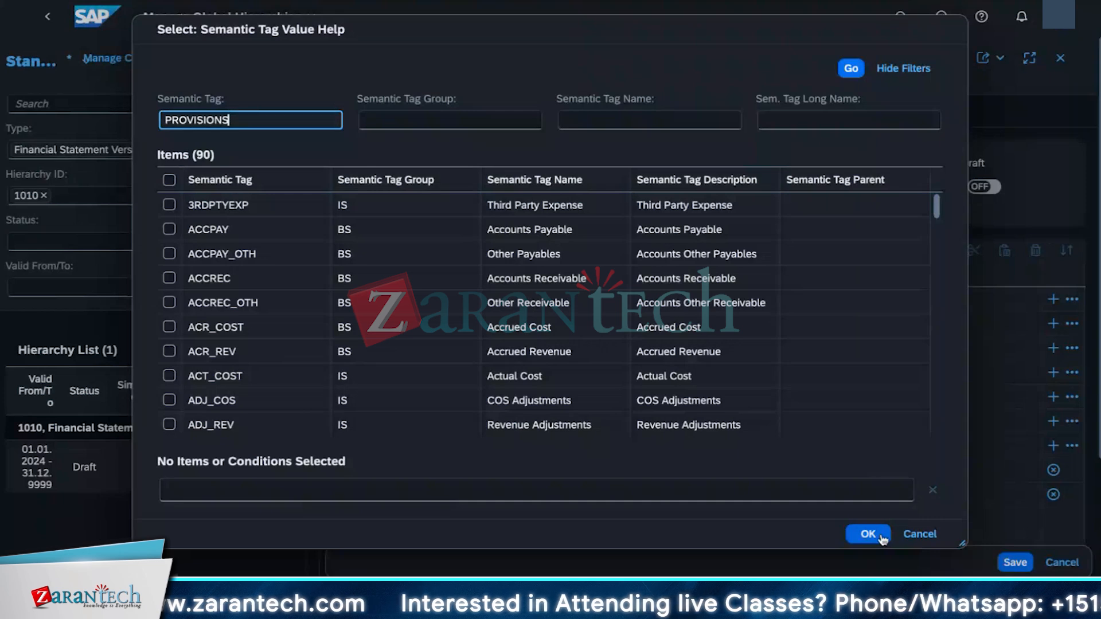
pyautogui.press('Return')
pyautogui.click(210, 212)
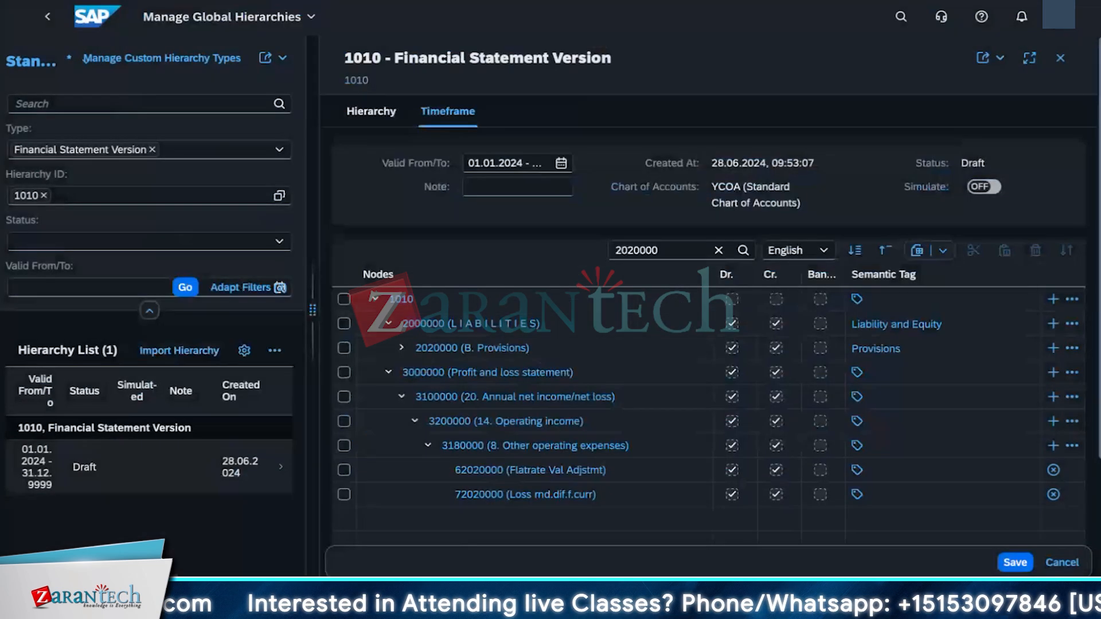
pyautogui.click(1016, 563)
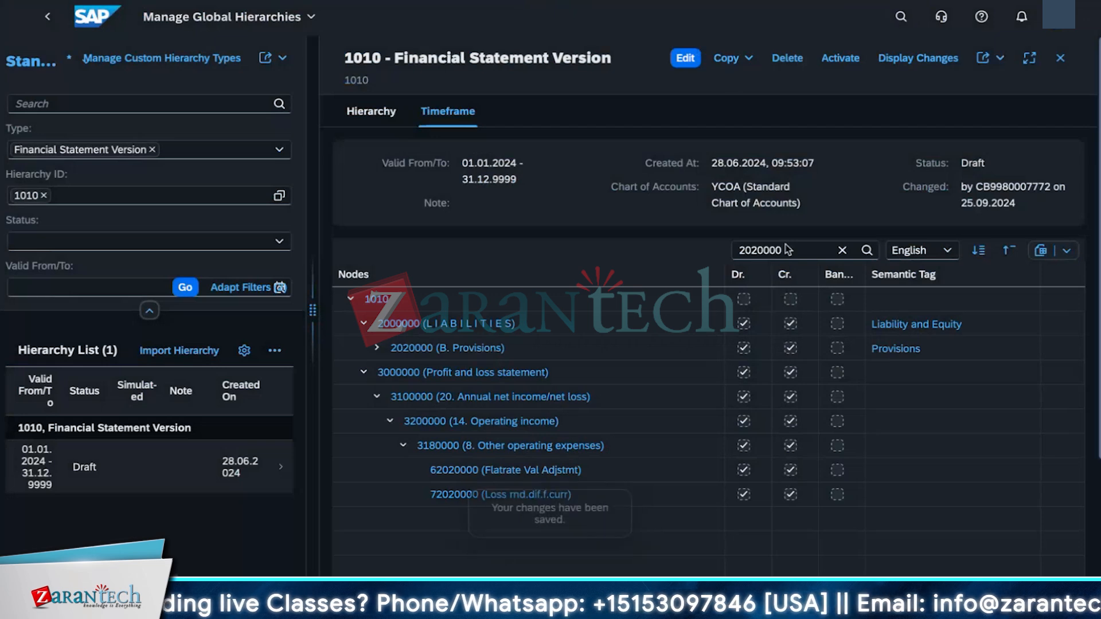
pyautogui.click(857, 60)
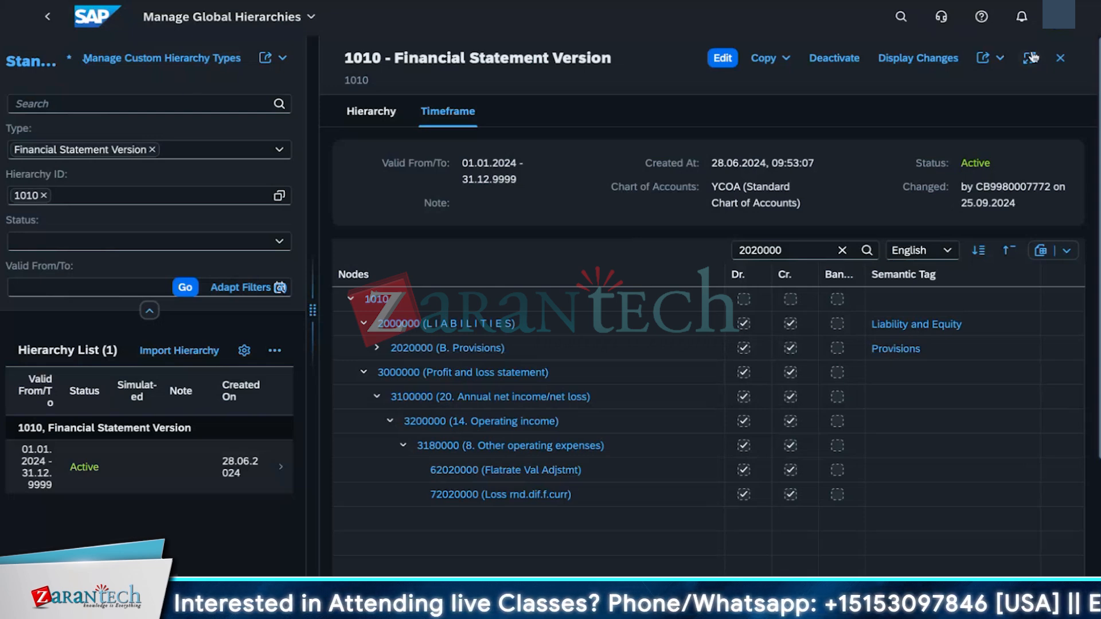
# Step: Search the apps for manage journal and open Manage Journal Entries - New Version
pyautogui.click(898, 21)
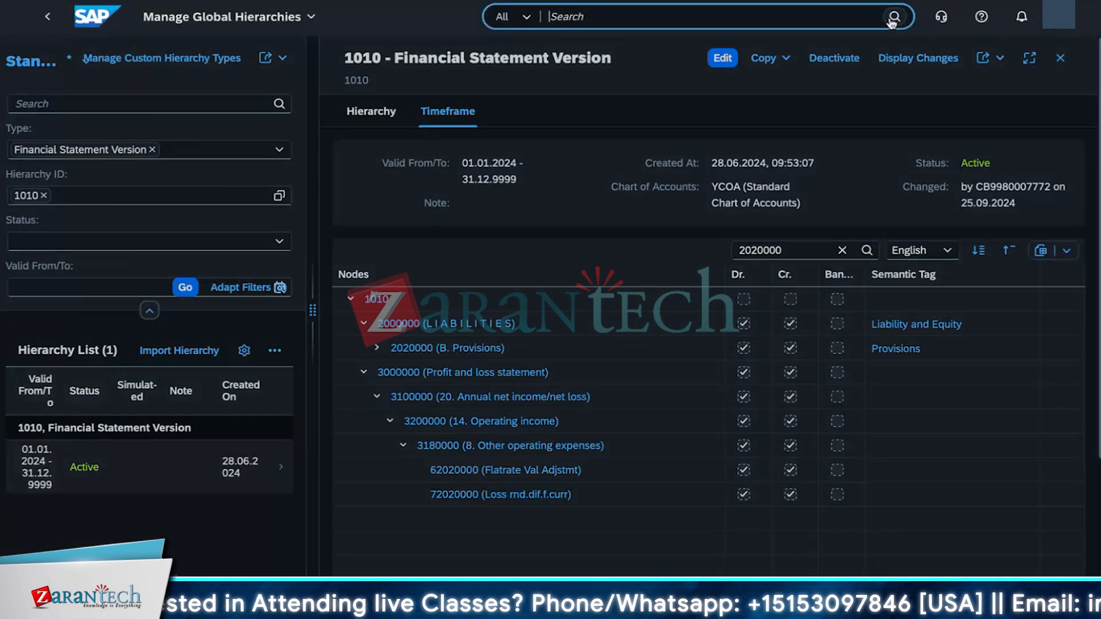
pyautogui.write('manage joiurna')
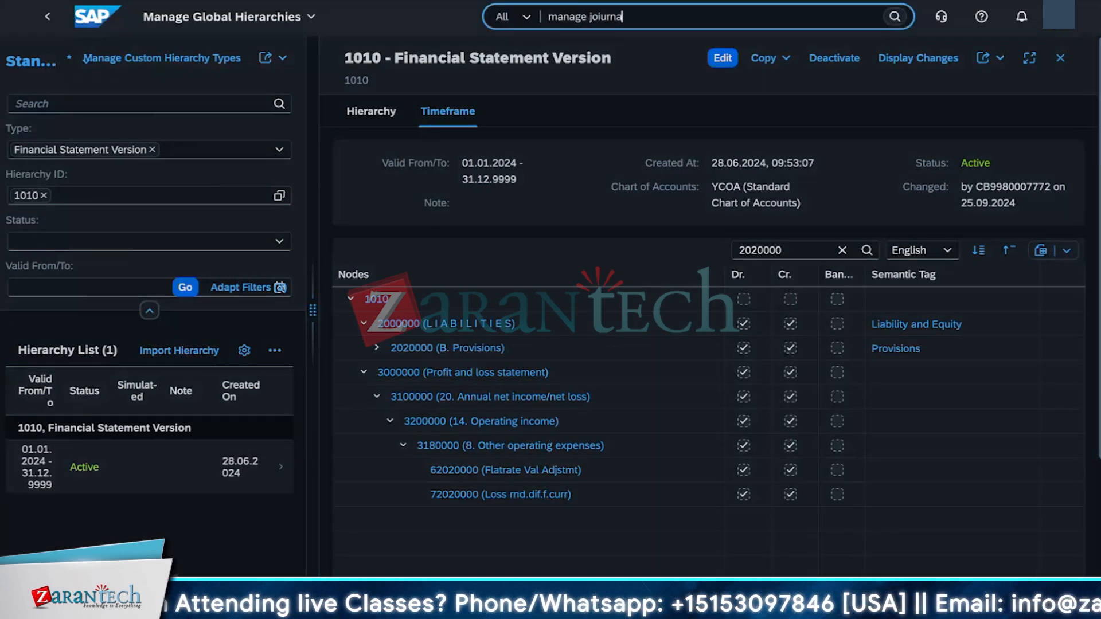
pyautogui.write('l')
pyautogui.press('BackSpace')
pyautogui.press('BackSpace')
pyautogui.press('BackSpace')
pyautogui.press('BackSpace')
pyautogui.press('BackSpace')
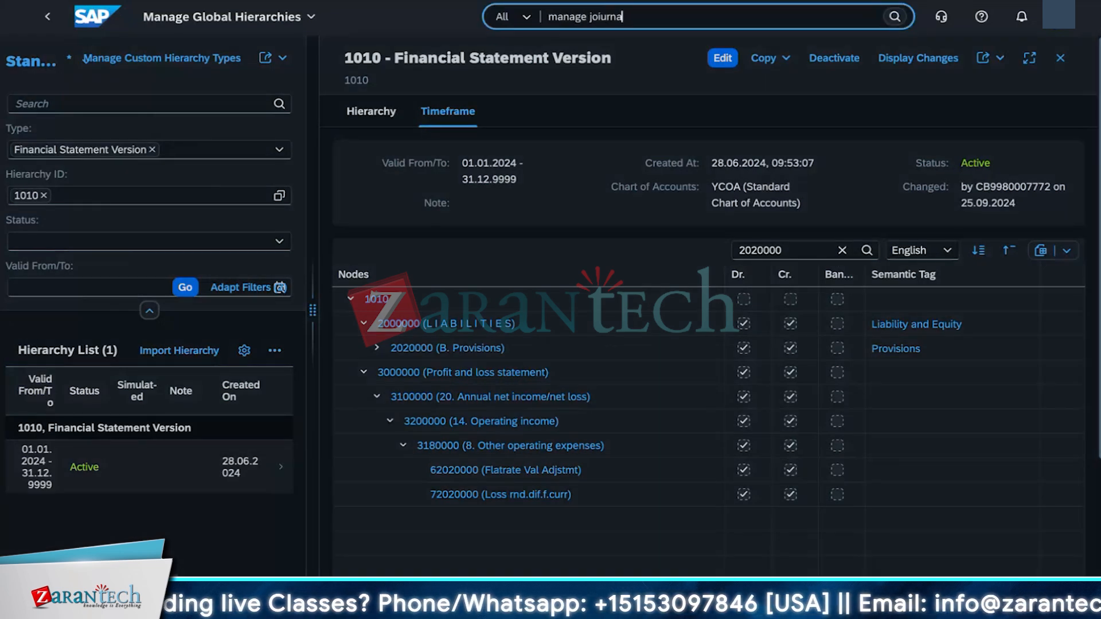
pyautogui.press('BackSpace')
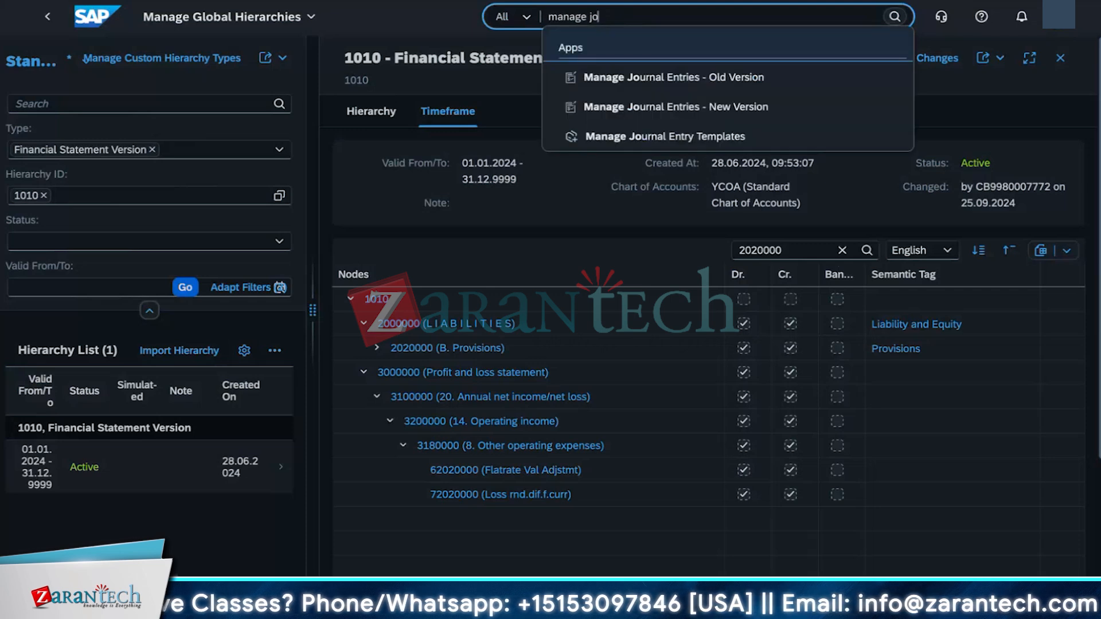
pyautogui.write('urnal')
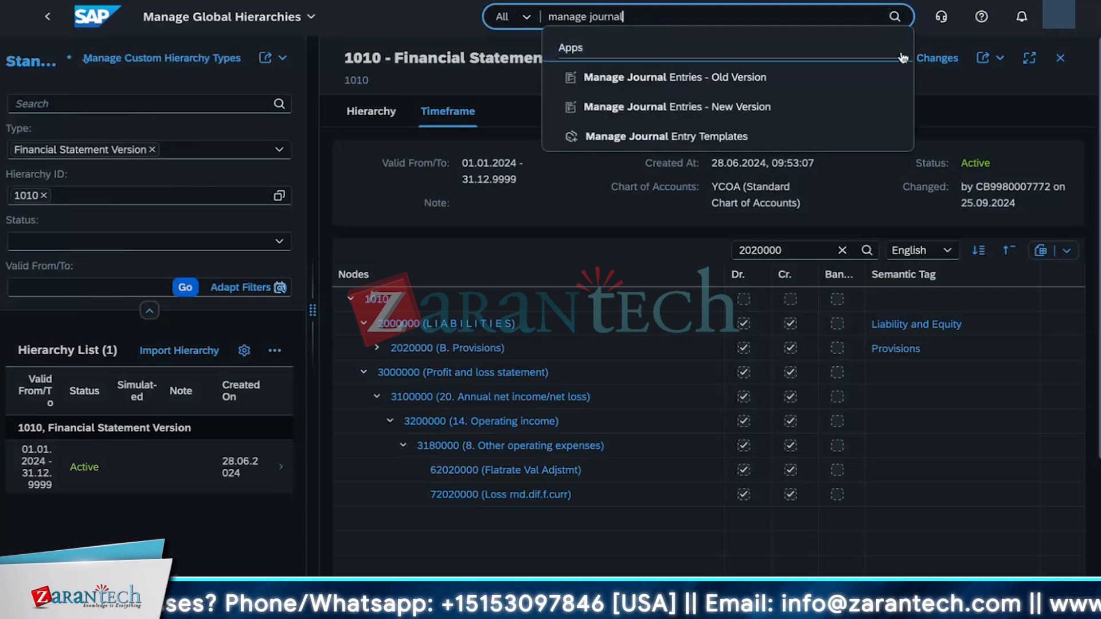
pyautogui.click(813, 108)
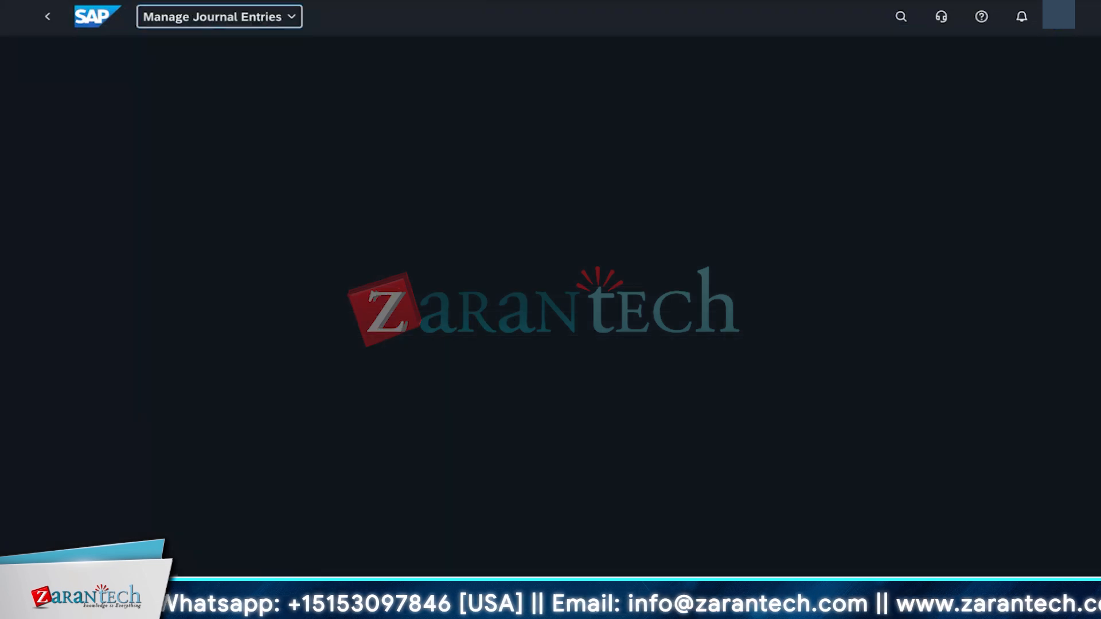
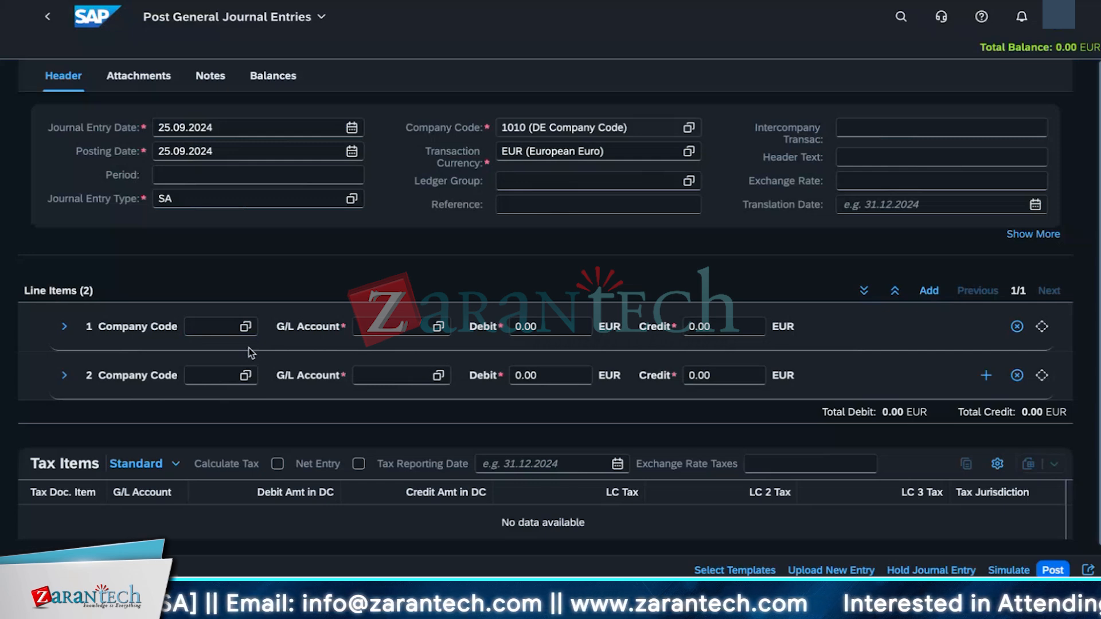
# Step: Set line item 1's G/L account to 24090000 (Other provisions) using the account value help
pyautogui.click(393, 327)
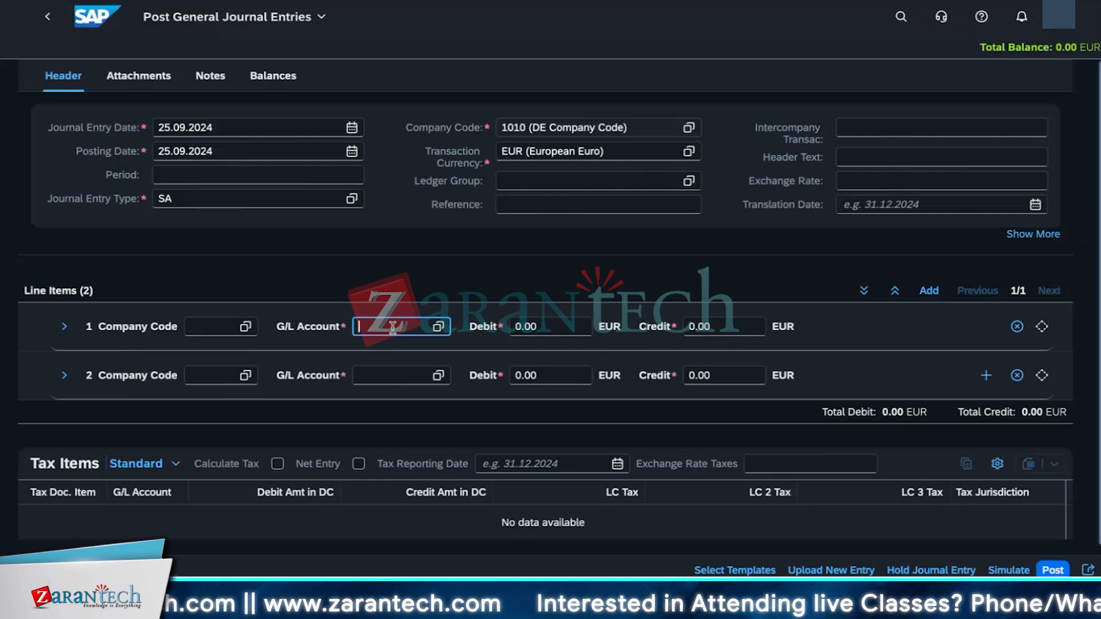
pyautogui.click(436, 328)
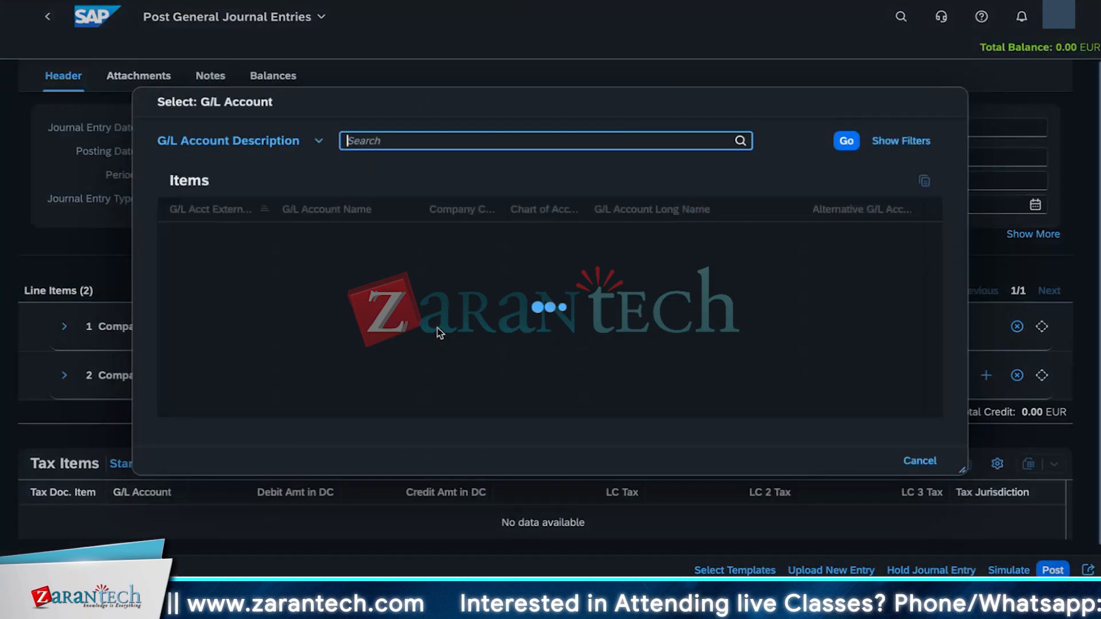
pyautogui.write('24090')
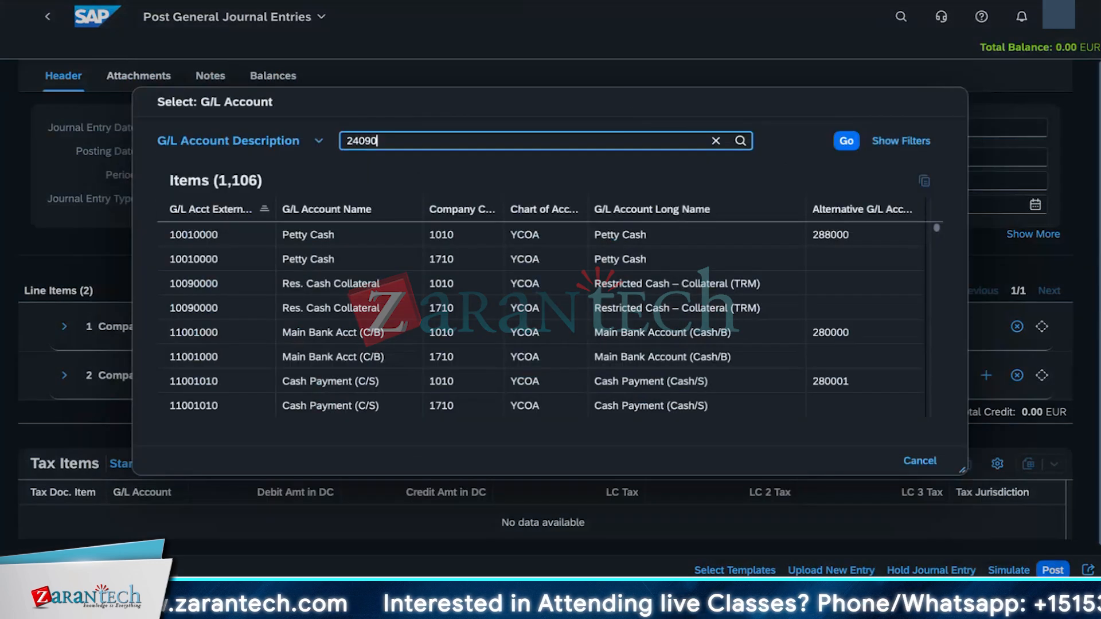
pyautogui.write('000')
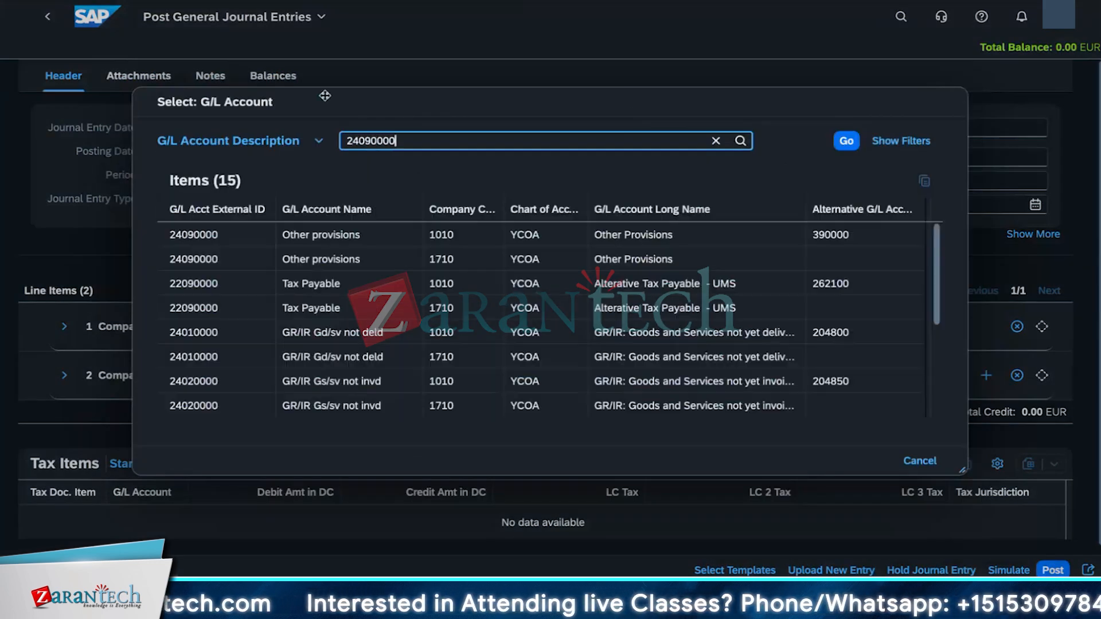
pyautogui.click(220, 237)
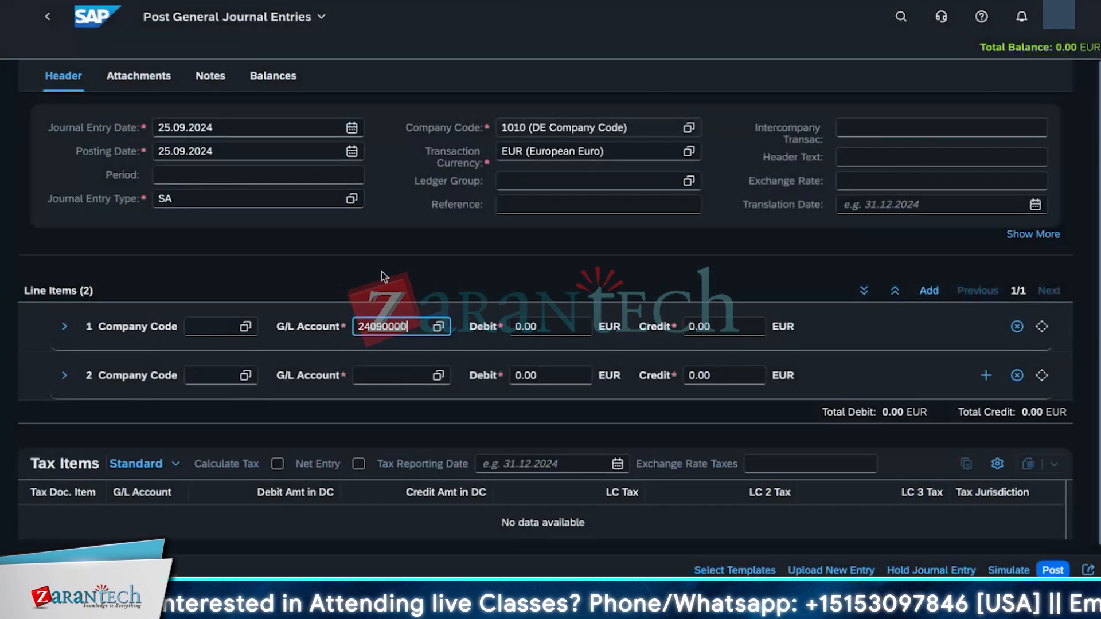
# Step: Enter a debit amount of 15000 EUR on line item 1
pyautogui.click(531, 326)
pyautogui.press('BackSpace')
pyautogui.press('BackSpace')
pyautogui.press('BackSpace')
pyautogui.write('15000')
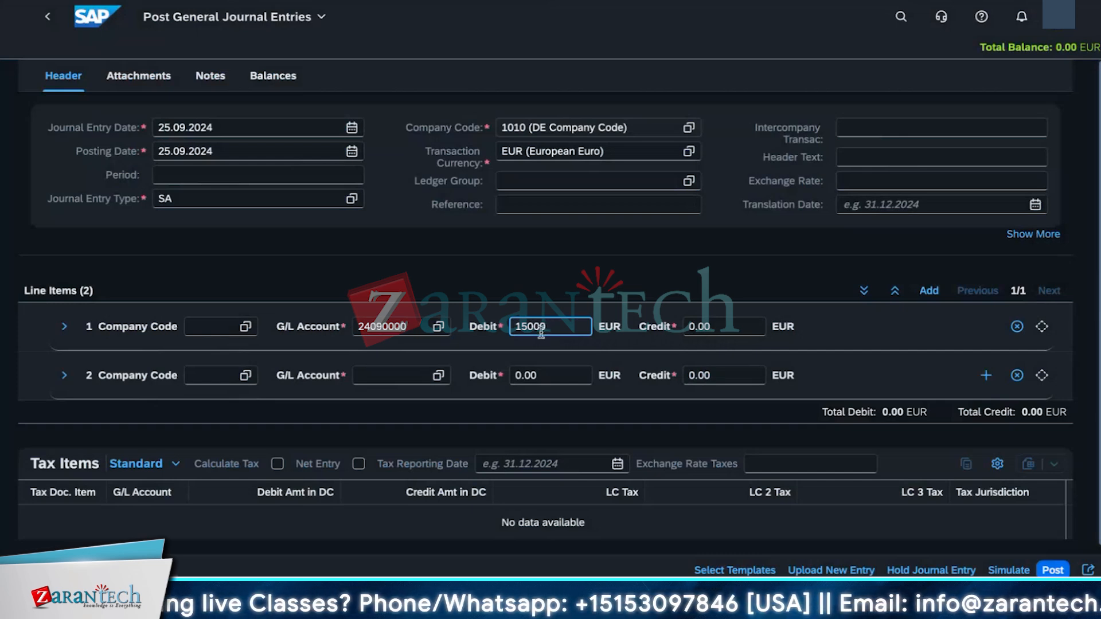
pyautogui.click(648, 356)
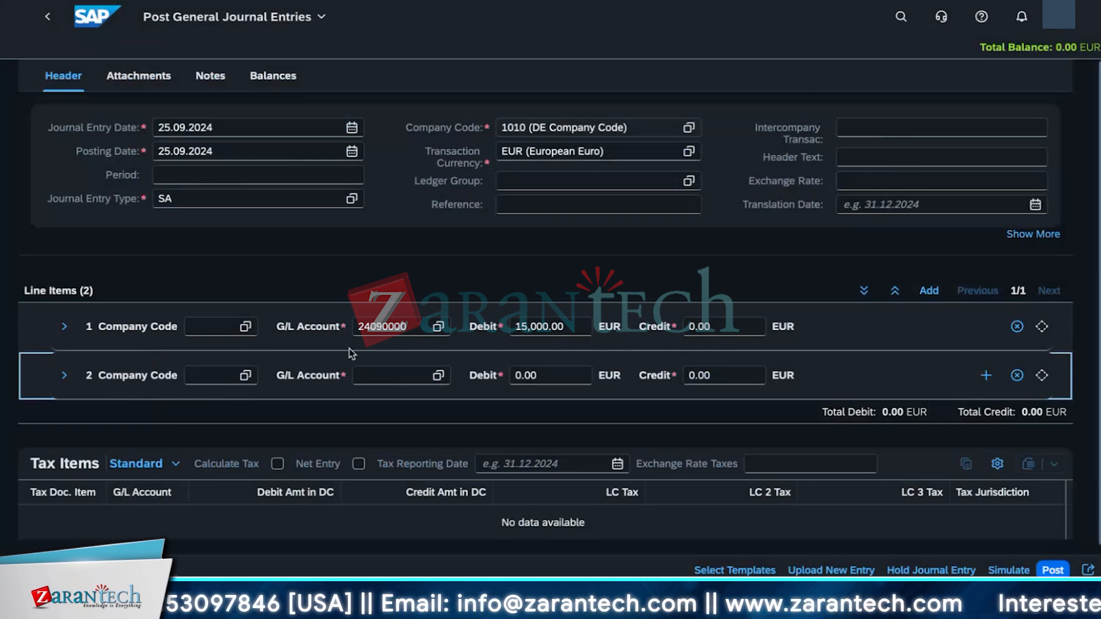
# Step: Set line item 2's G/L account to 24031000 (Pension Provision) using the account value help
pyautogui.click(416, 376)
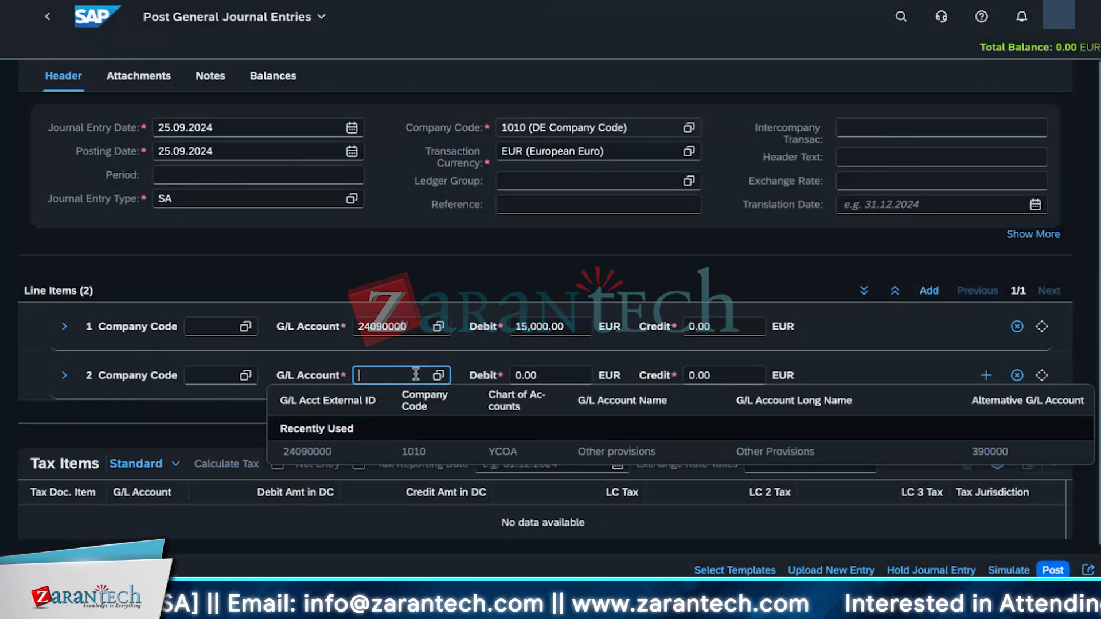
pyautogui.click(439, 376)
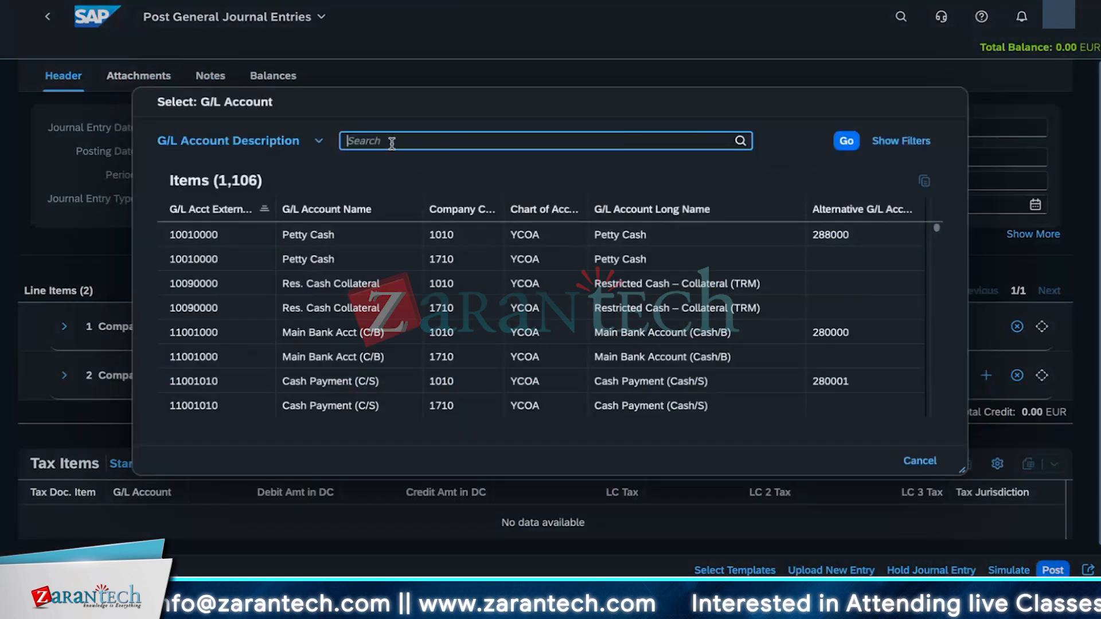
pyautogui.write('240')
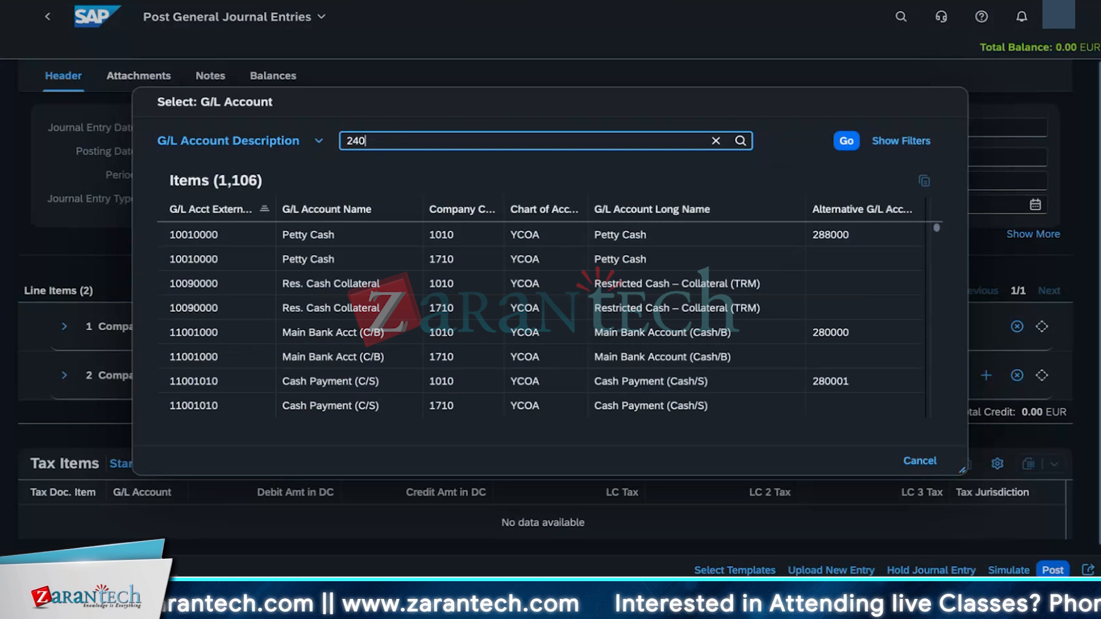
pyautogui.write('31000')
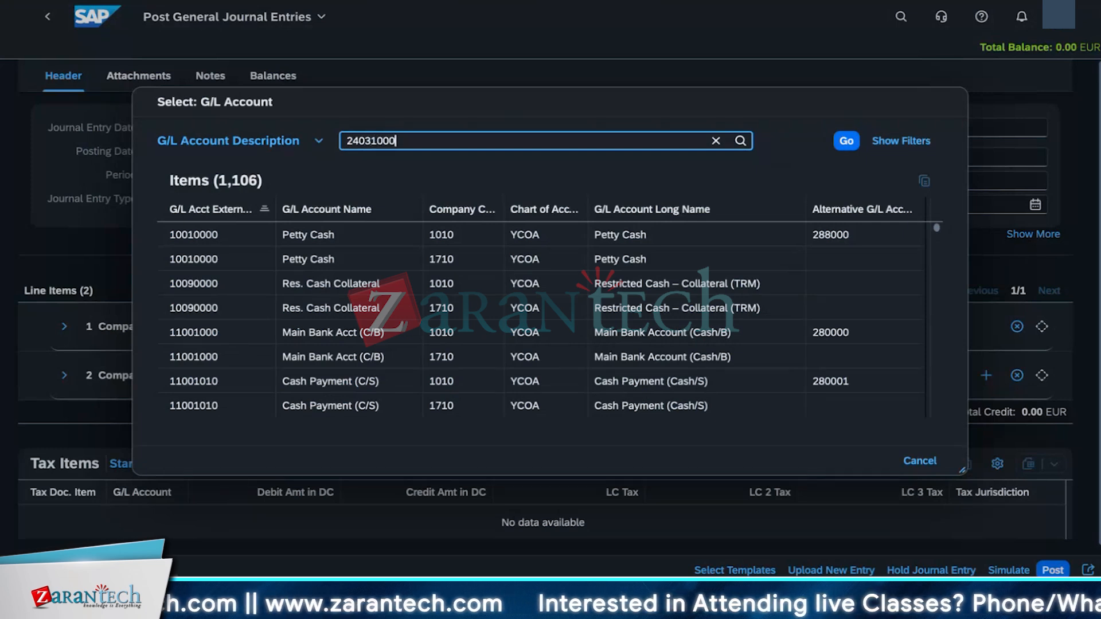
pyautogui.press('Return')
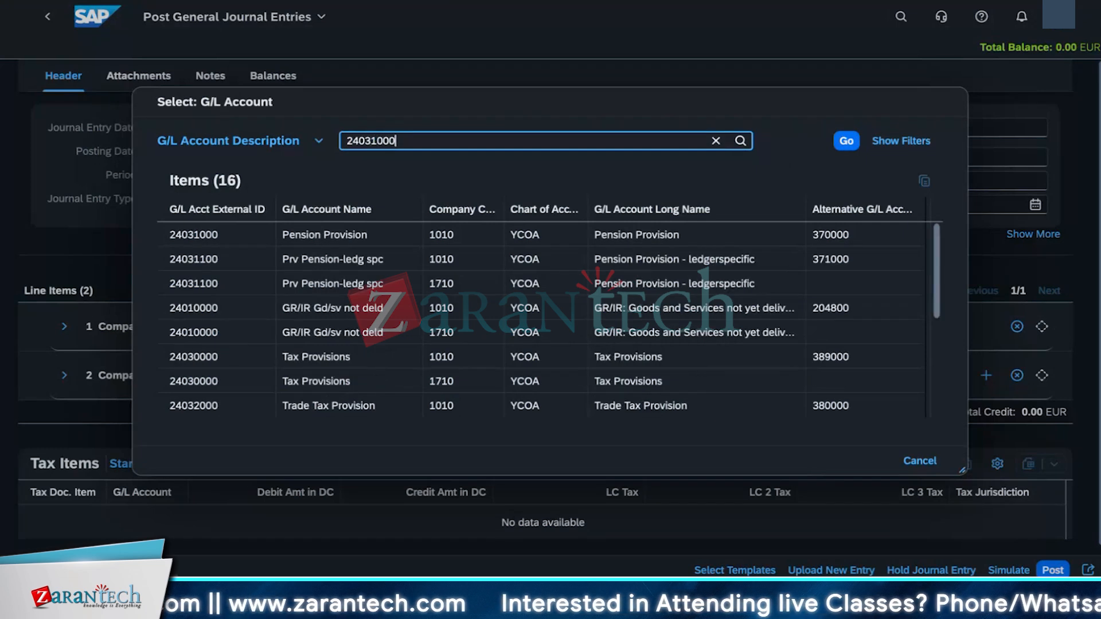
pyautogui.click(351, 241)
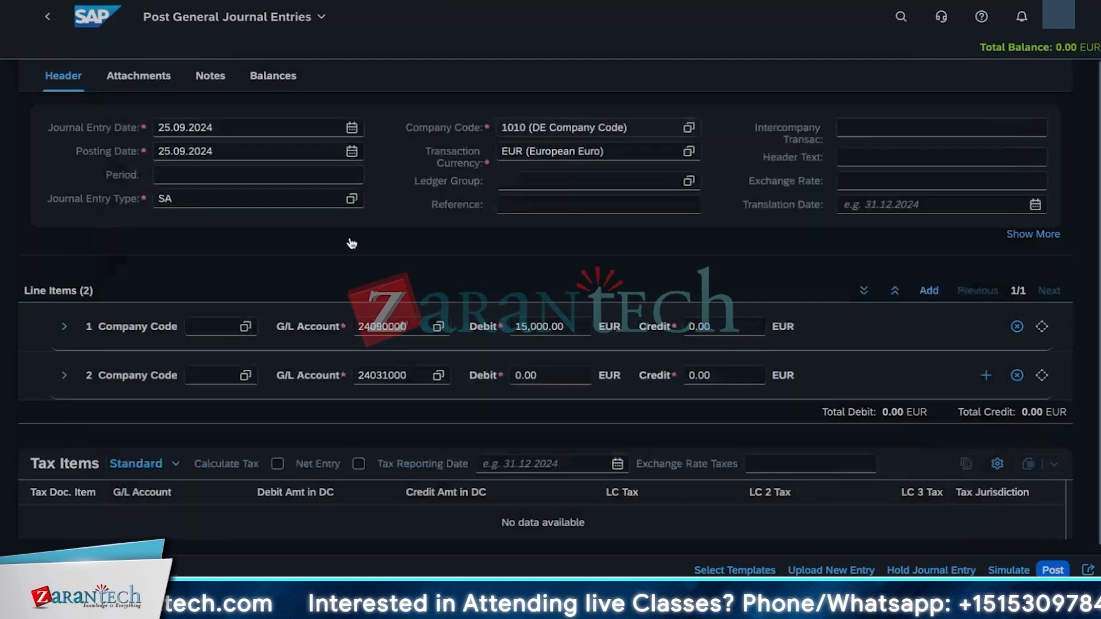
# Step: Clear line item 2's debit and enter a credit amount of 15000 EUR instead
pyautogui.click(552, 379)
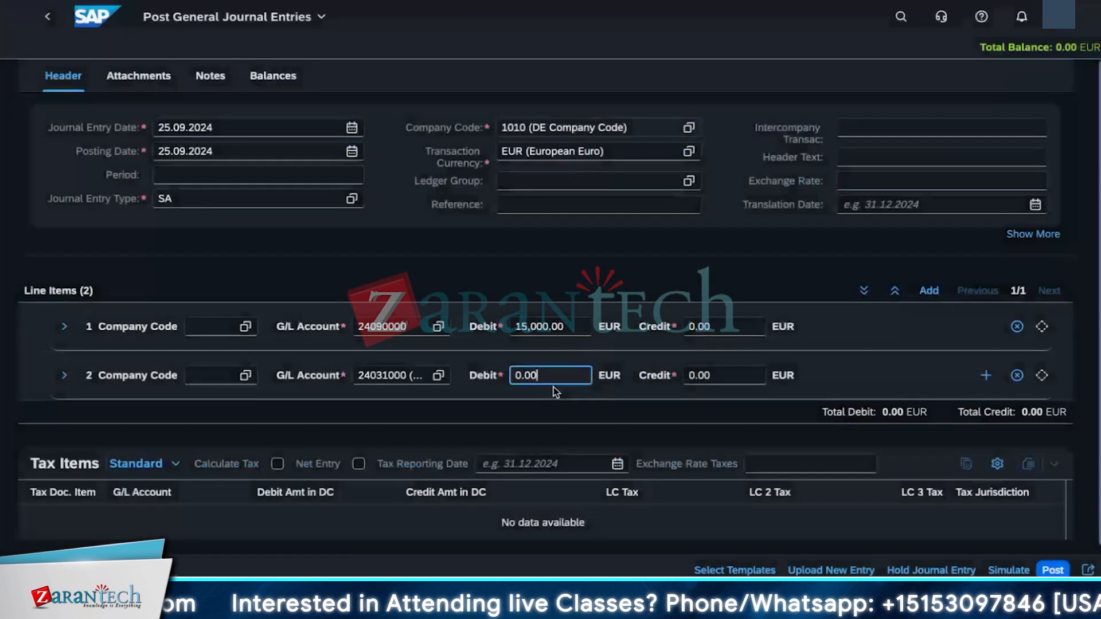
pyautogui.press('BackSpace')
pyautogui.press('BackSpace')
pyautogui.press('BackSpace')
pyautogui.press('BackSpace')
pyautogui.write('15000')
pyautogui.press('BackSpace')
pyautogui.press('BackSpace')
pyautogui.press('BackSpace')
pyautogui.press('BackSpace')
pyautogui.press('BackSpace')
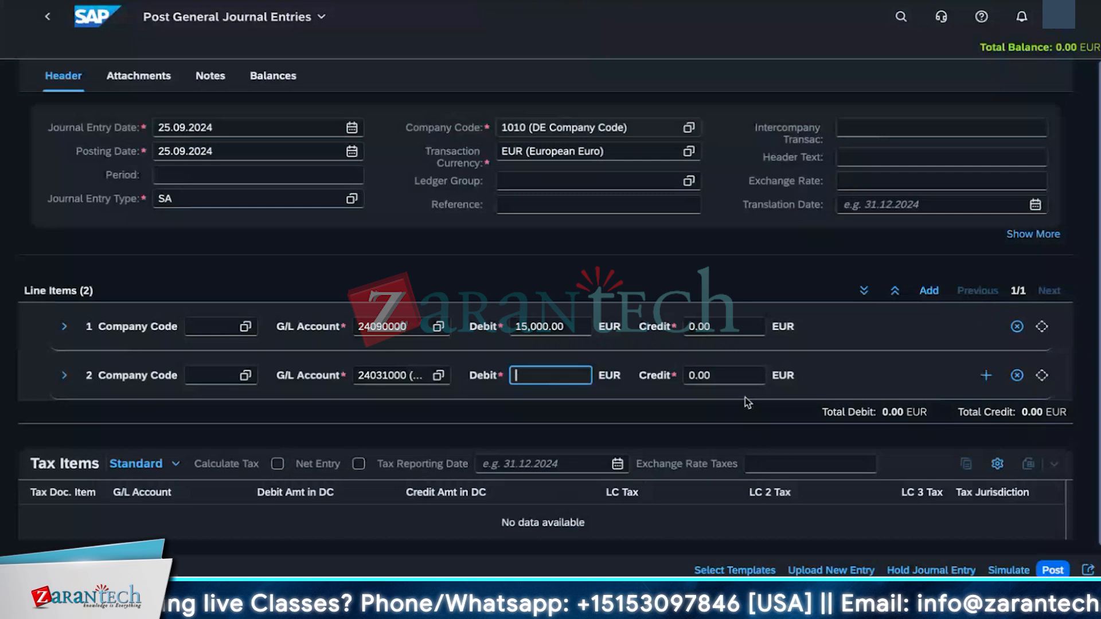
pyautogui.press('Tab')
pyautogui.write('15000')
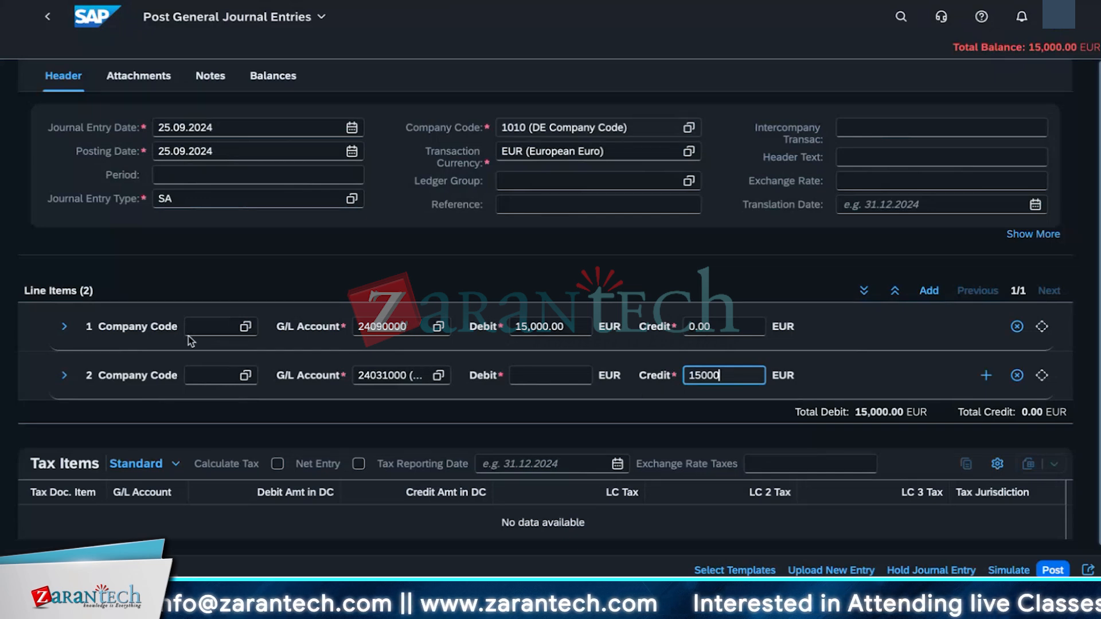
# Step: Expand line item 1's details and set its financial transaction type to 930 (Decrease/ Disposal)
pyautogui.click(64, 328)
pyautogui.click(63, 327)
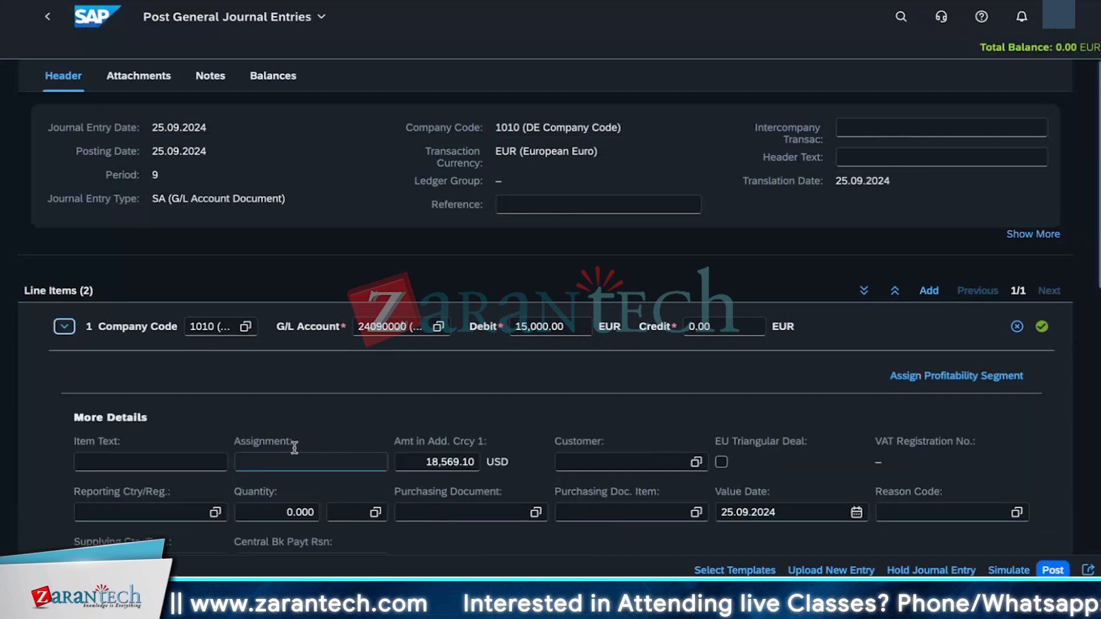
pyautogui.scroll(-8, 321, 439)
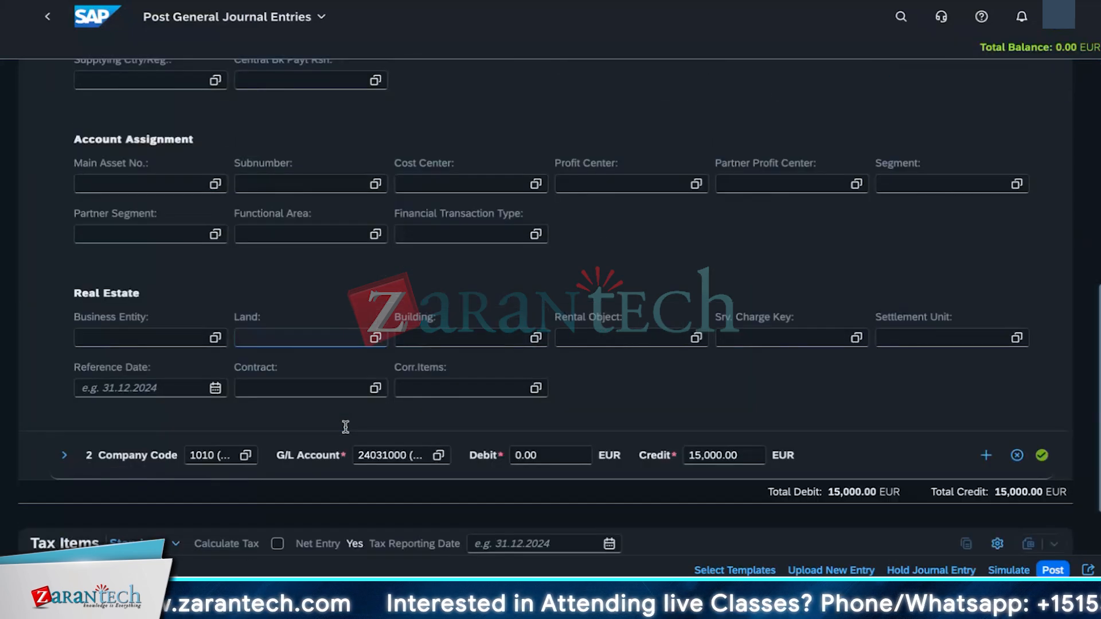
pyautogui.scroll(2, 345, 426)
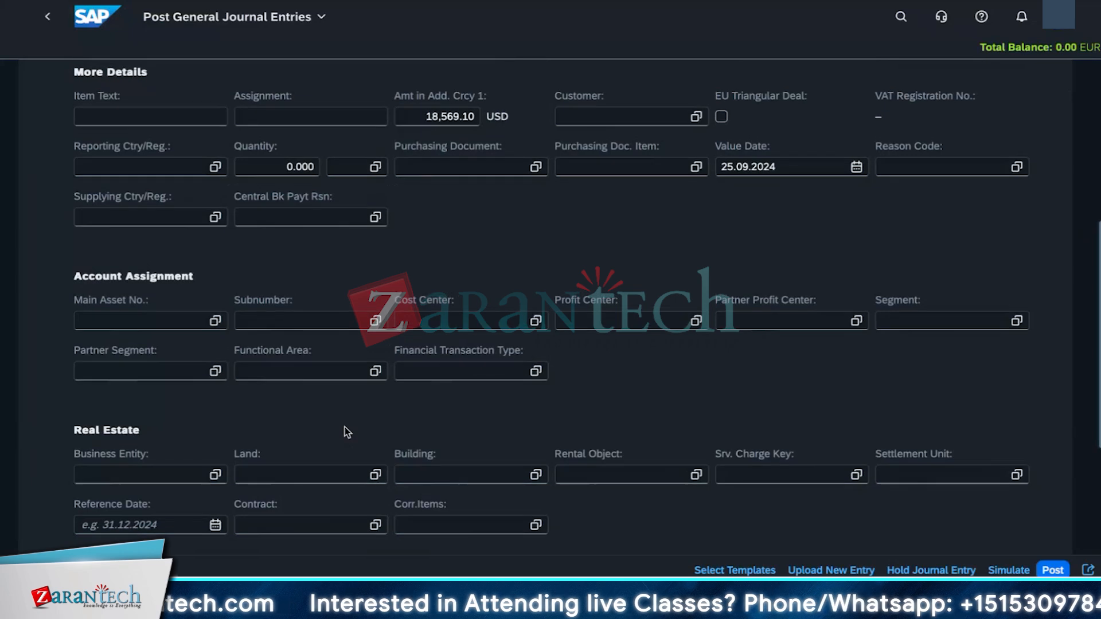
pyautogui.scroll(1, 347, 432)
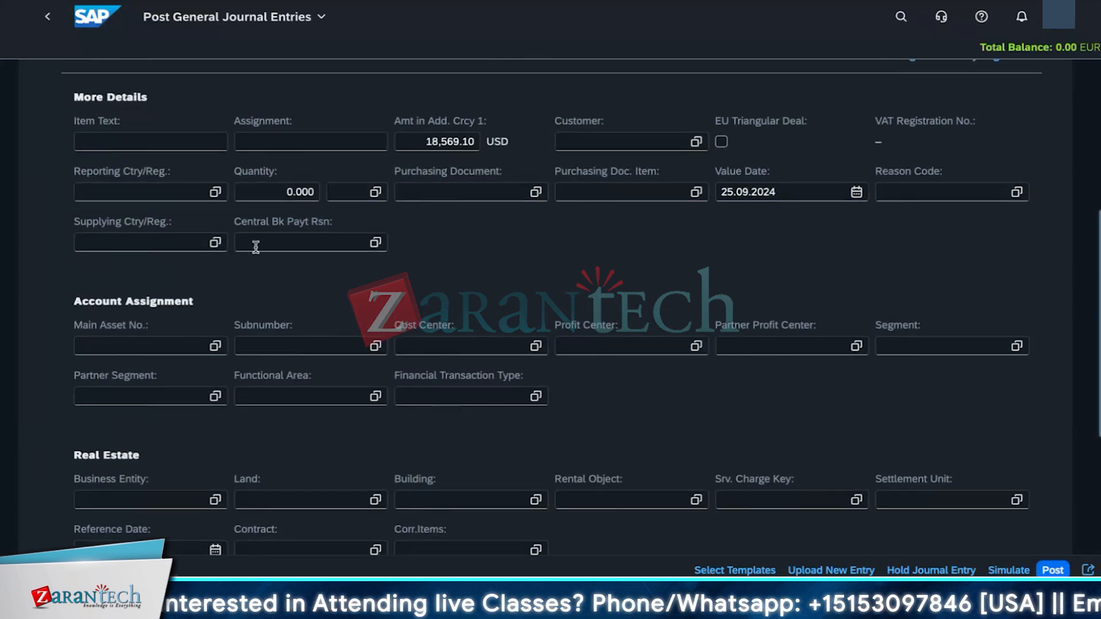
pyautogui.scroll(1, 239, 304)
pyautogui.scroll(3, 238, 308)
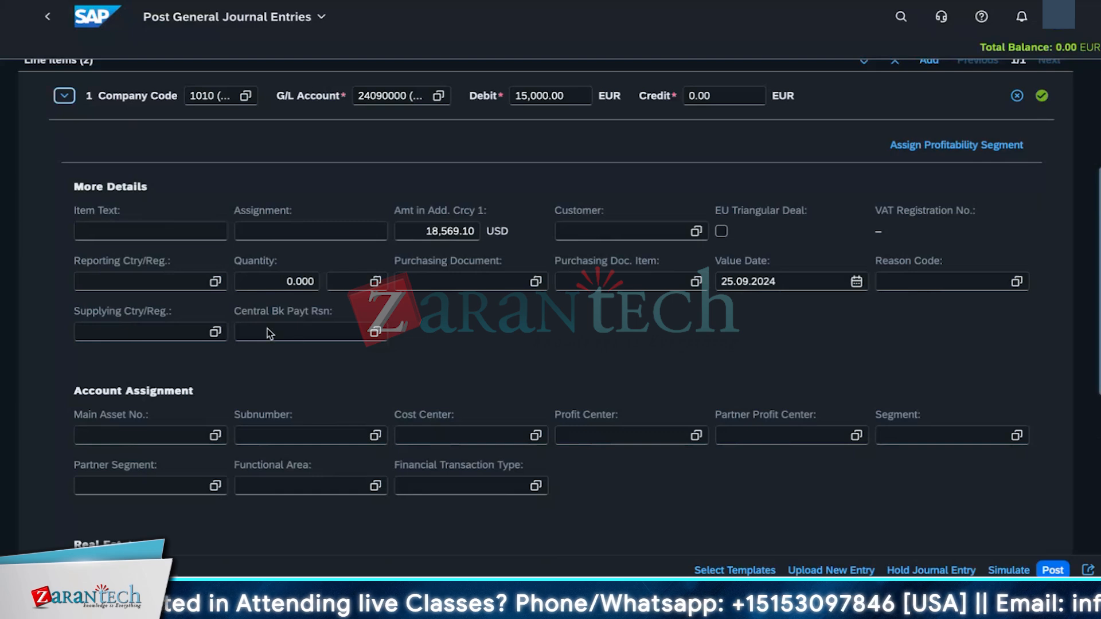
pyautogui.scroll(-3, 362, 397)
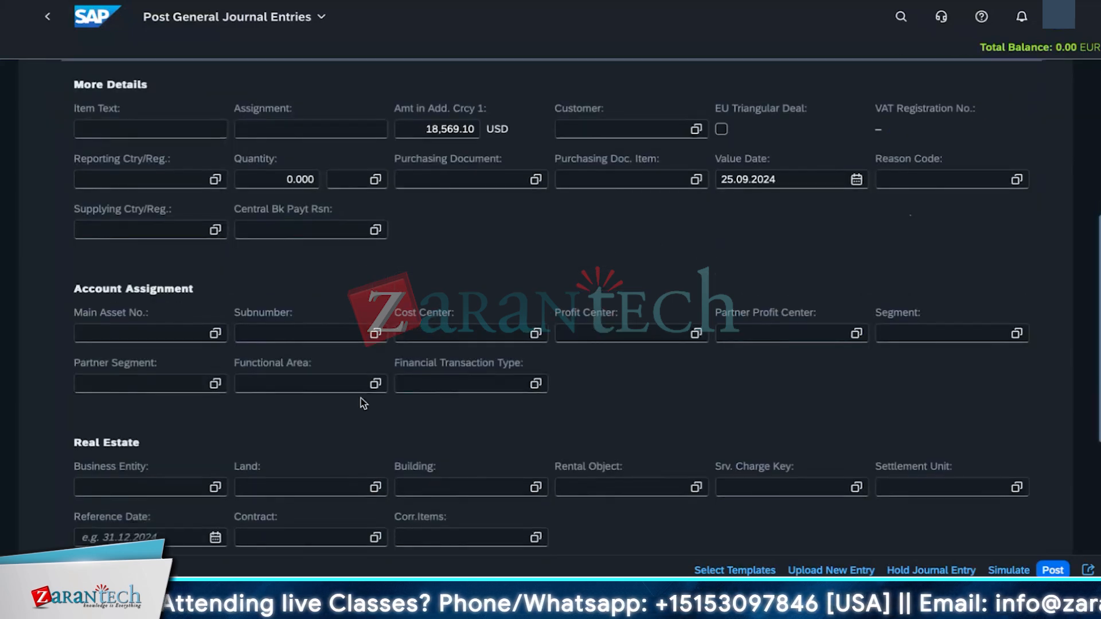
pyautogui.click(535, 384)
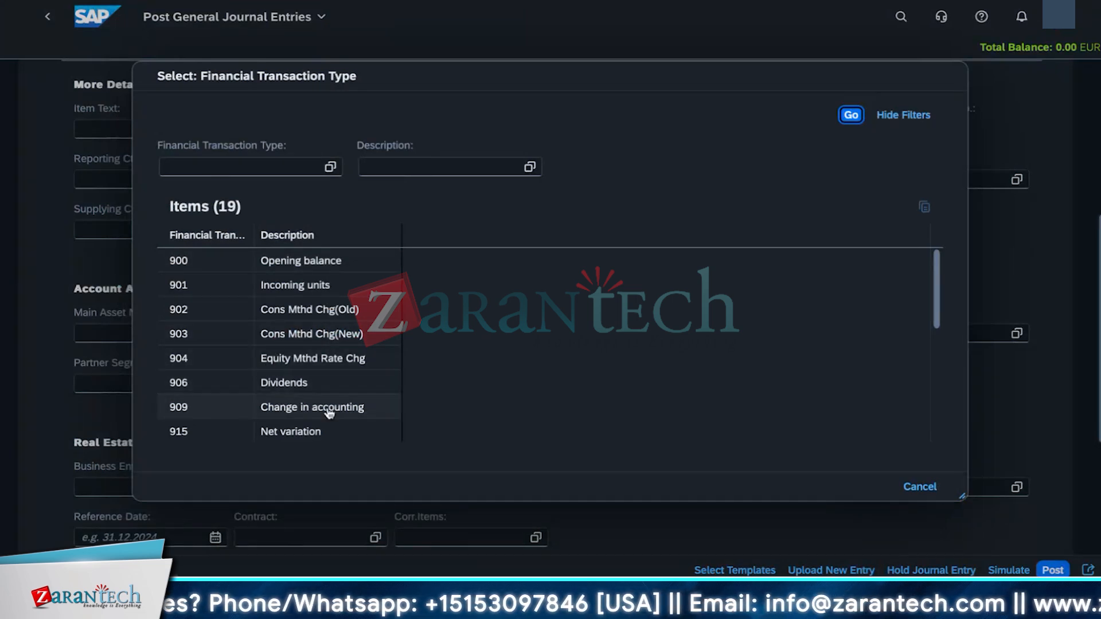
pyautogui.scroll(-3, 329, 413)
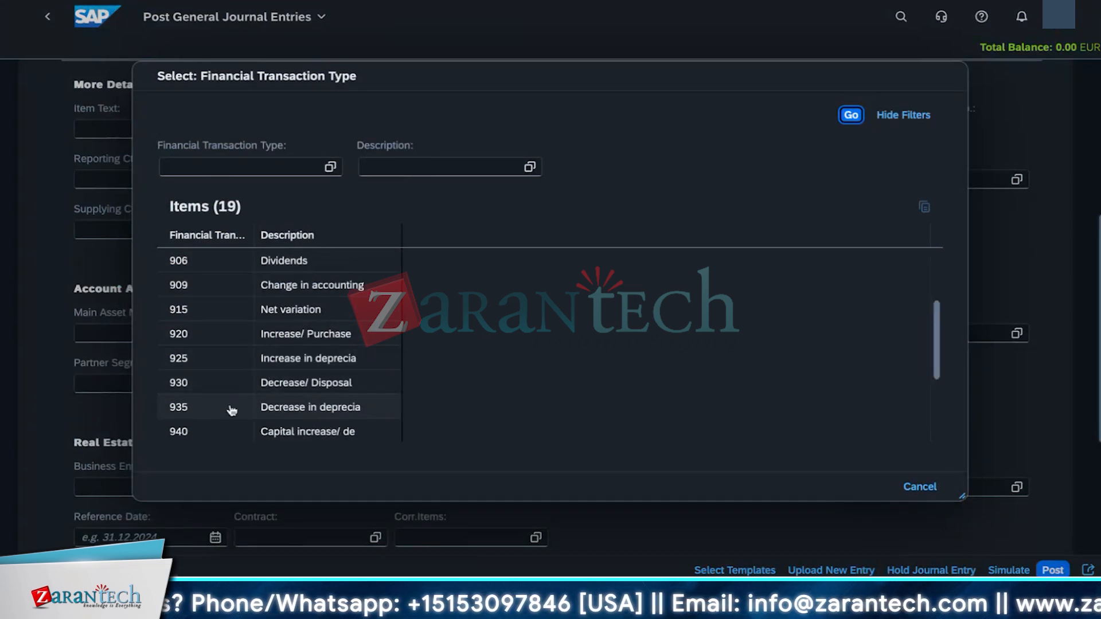
pyautogui.click(345, 390)
# Step: Set line item 2's financial transaction type to 920 (Increase/ Purchase)
pyautogui.scroll(-4, 356, 440)
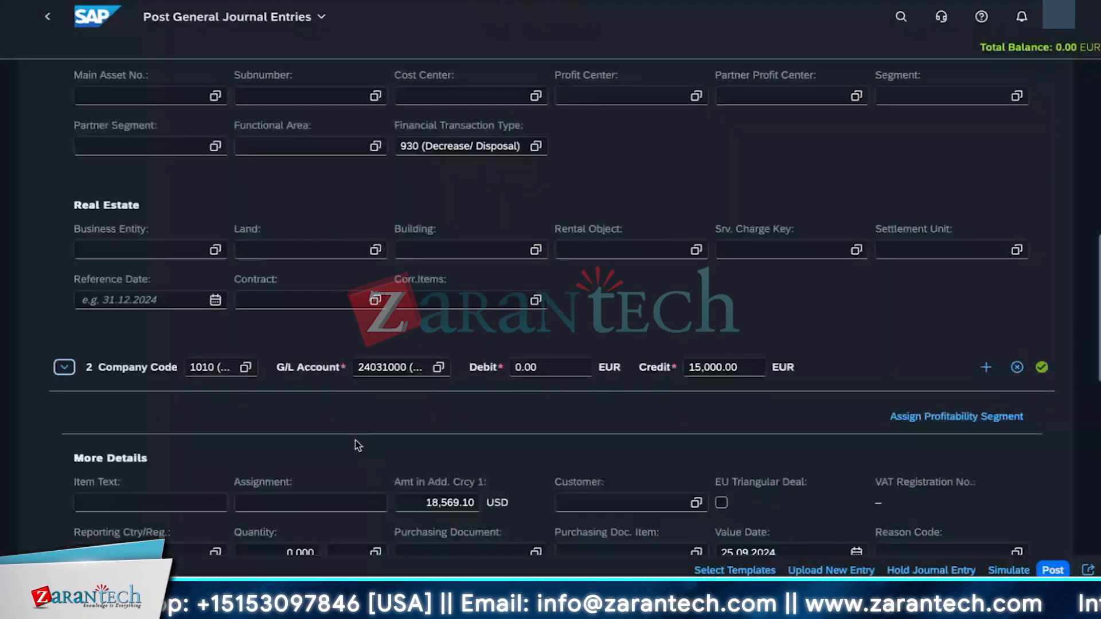
pyautogui.scroll(-3, 442, 445)
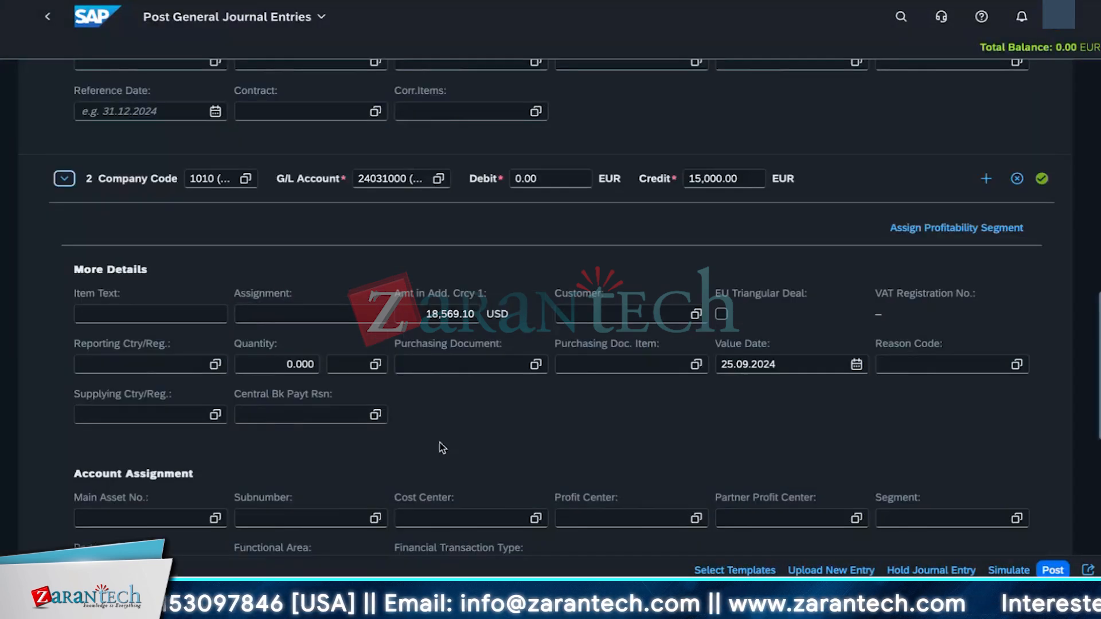
pyautogui.scroll(-2, 433, 445)
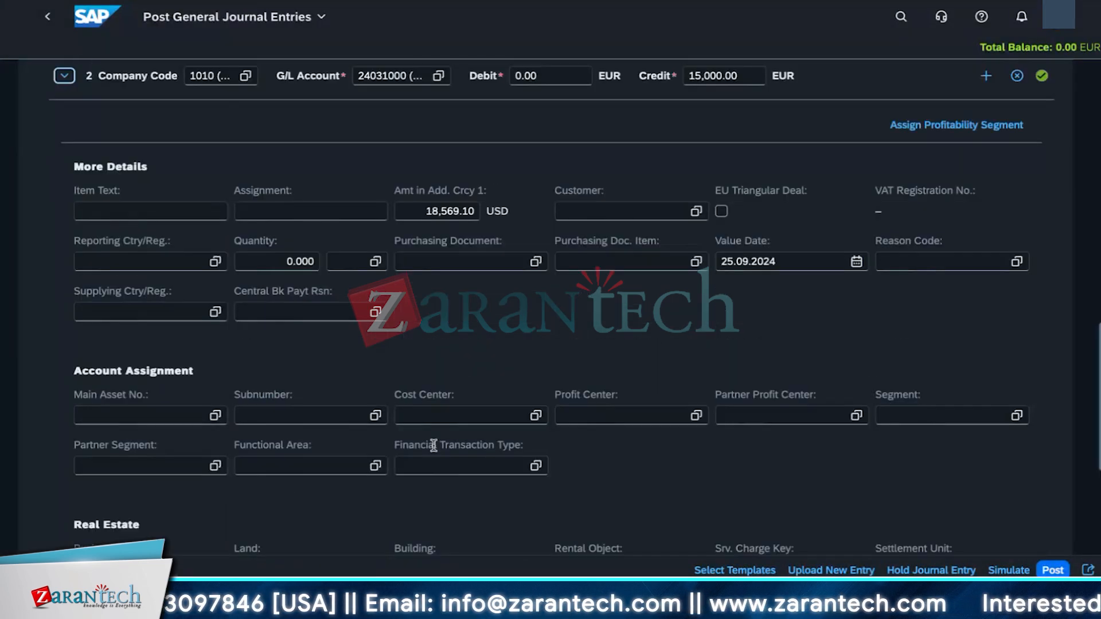
pyautogui.click(536, 466)
pyautogui.scroll(-4, 357, 367)
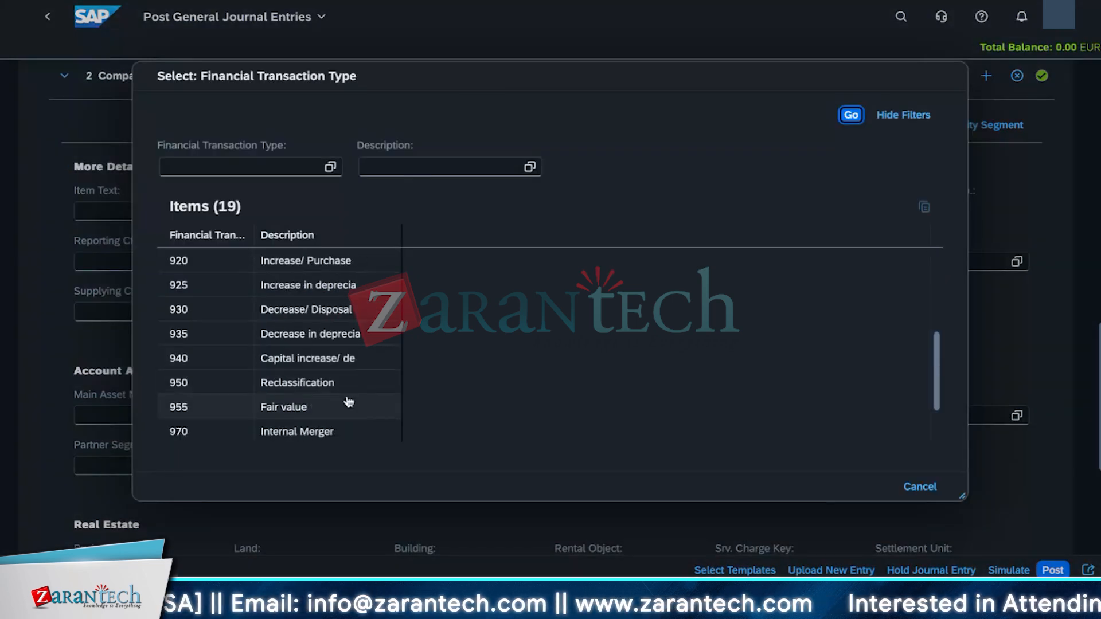
pyautogui.scroll(2, 348, 401)
pyautogui.click(275, 309)
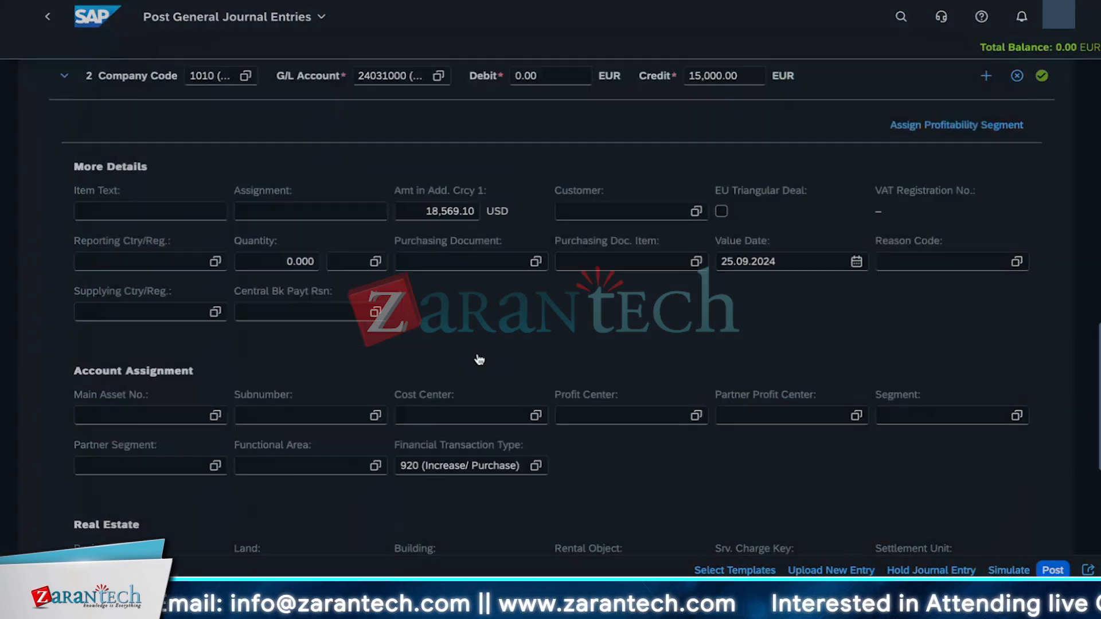
# Step: Simulate the journal entry, dismiss the new version prompt, and post the entry from the simulation view
pyautogui.scroll(-2, 635, 473)
pyautogui.scroll(-2, 604, 418)
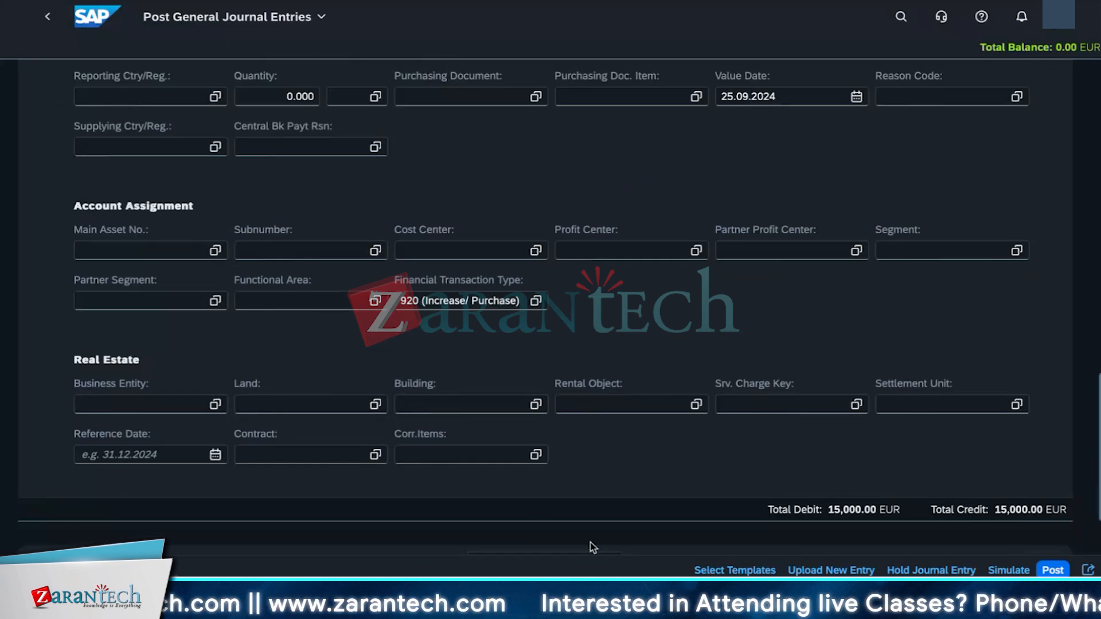
pyautogui.scroll(-2, 906, 543)
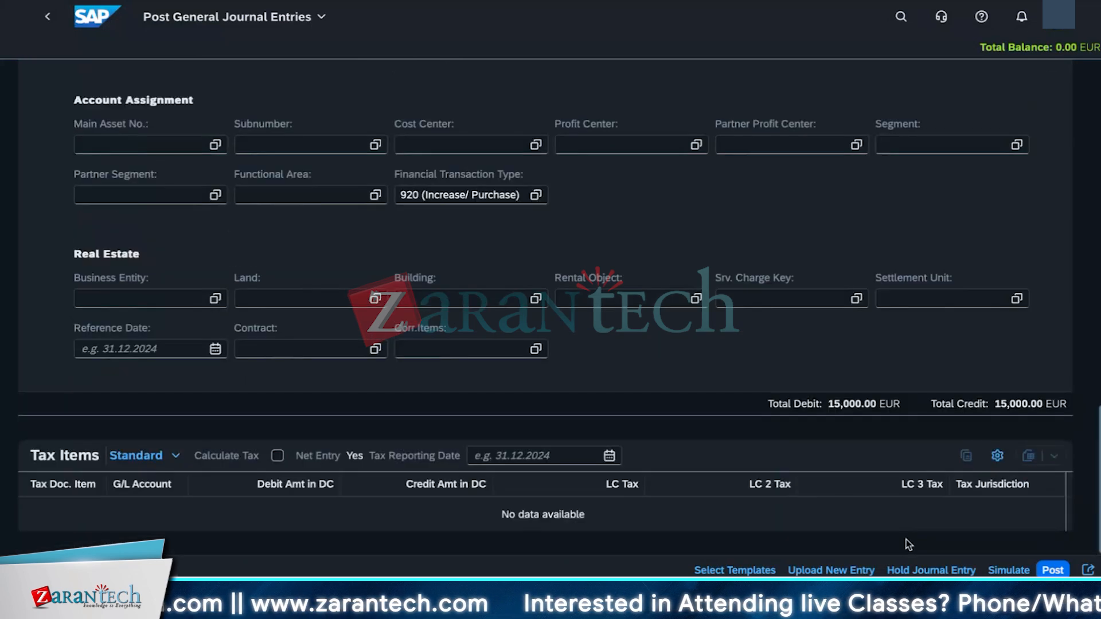
pyautogui.click(1004, 571)
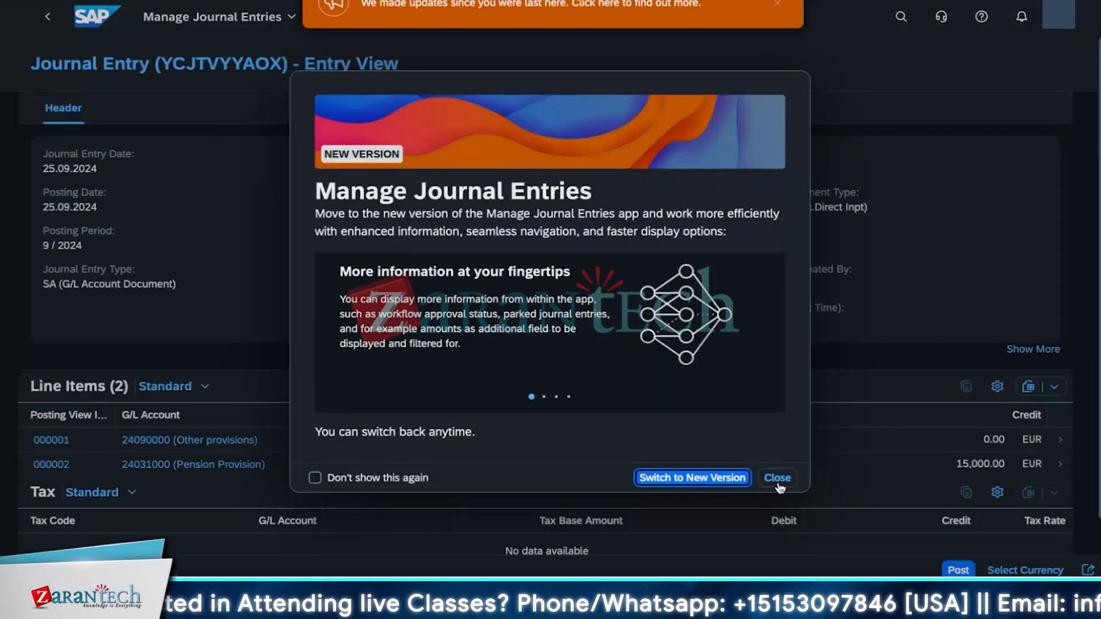
pyautogui.click(779, 479)
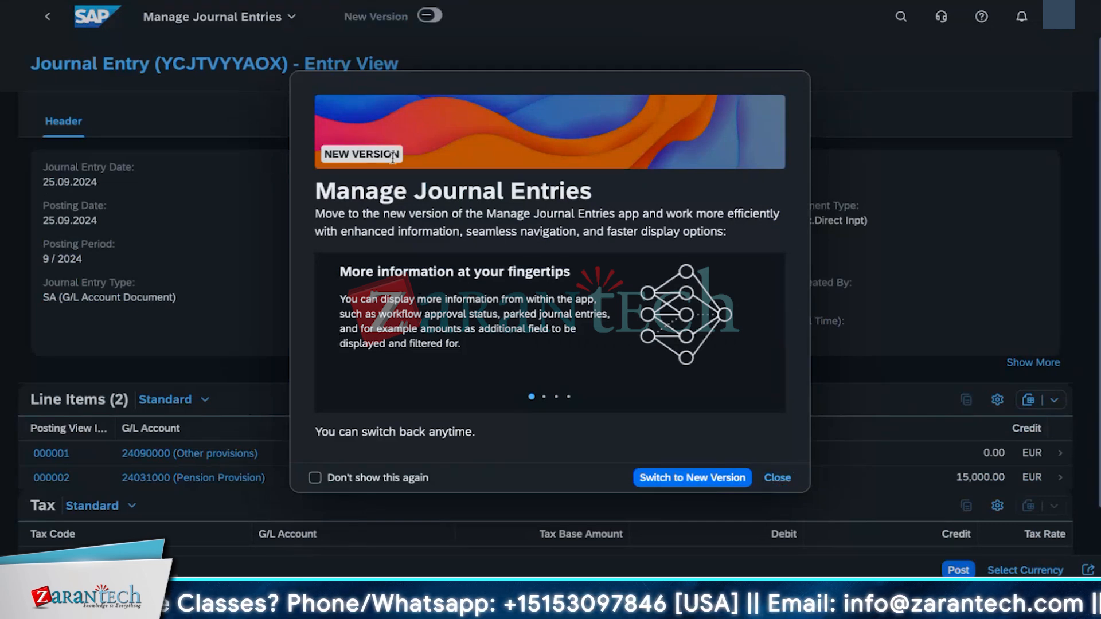
pyautogui.click(785, 481)
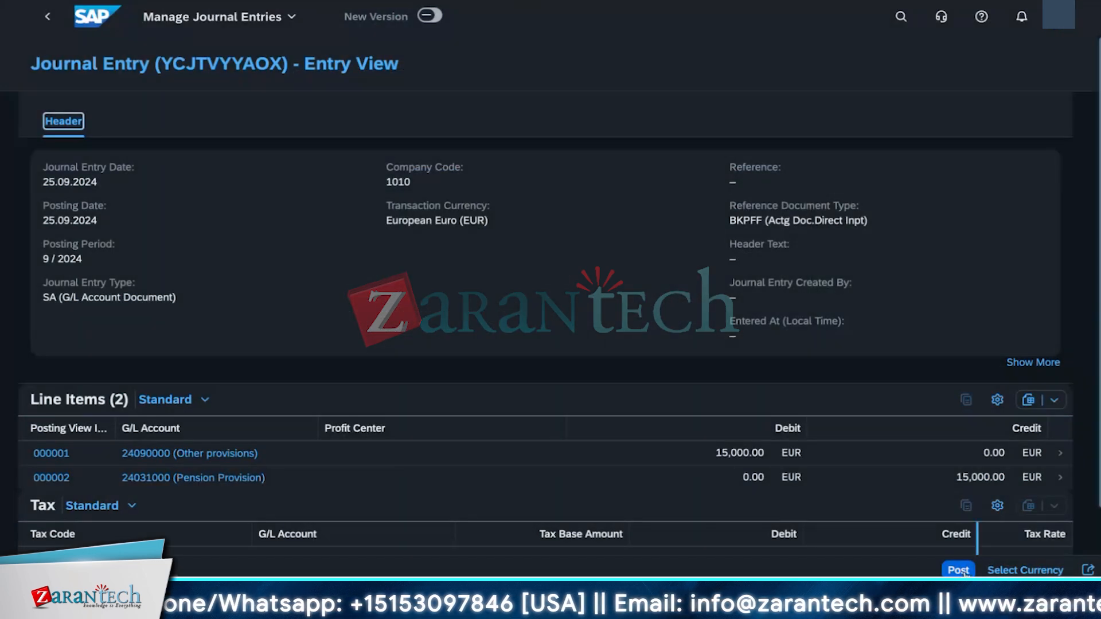
pyautogui.click(957, 570)
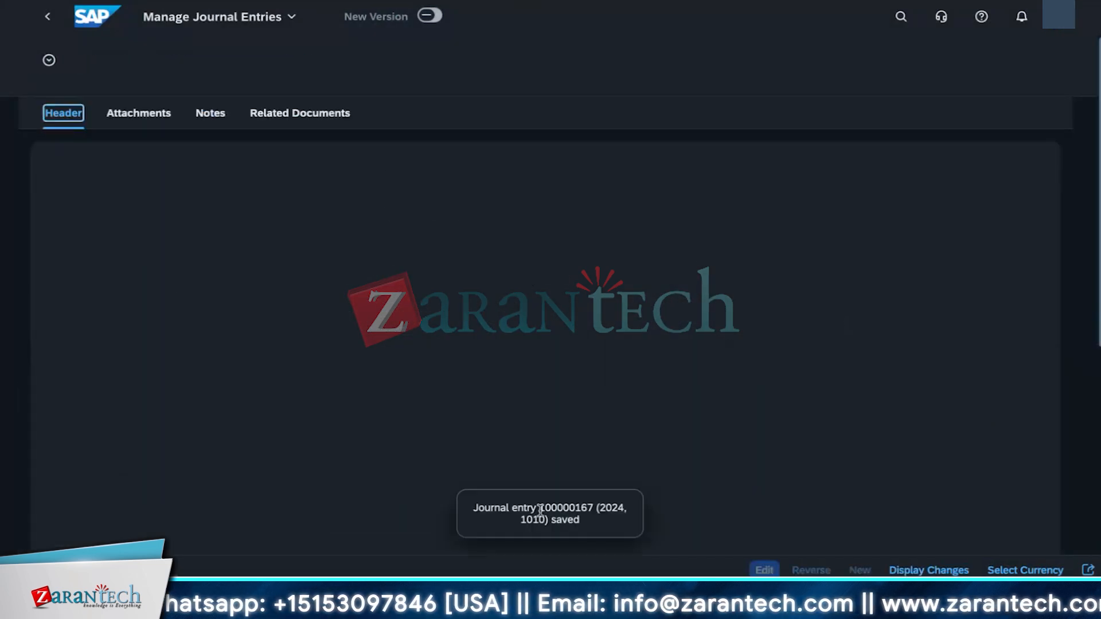
# Step: Search for and open the Statement of Changes app
pyautogui.moveTo(478, 508); pyautogui.dragTo(591, 526)
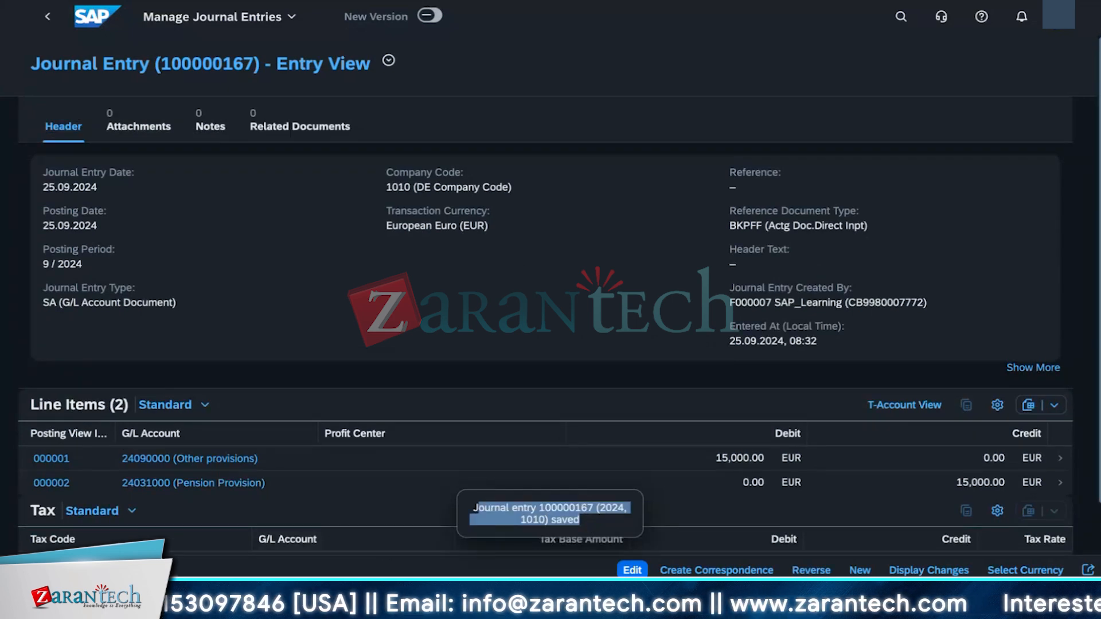
pyautogui.moveTo(258, 576)
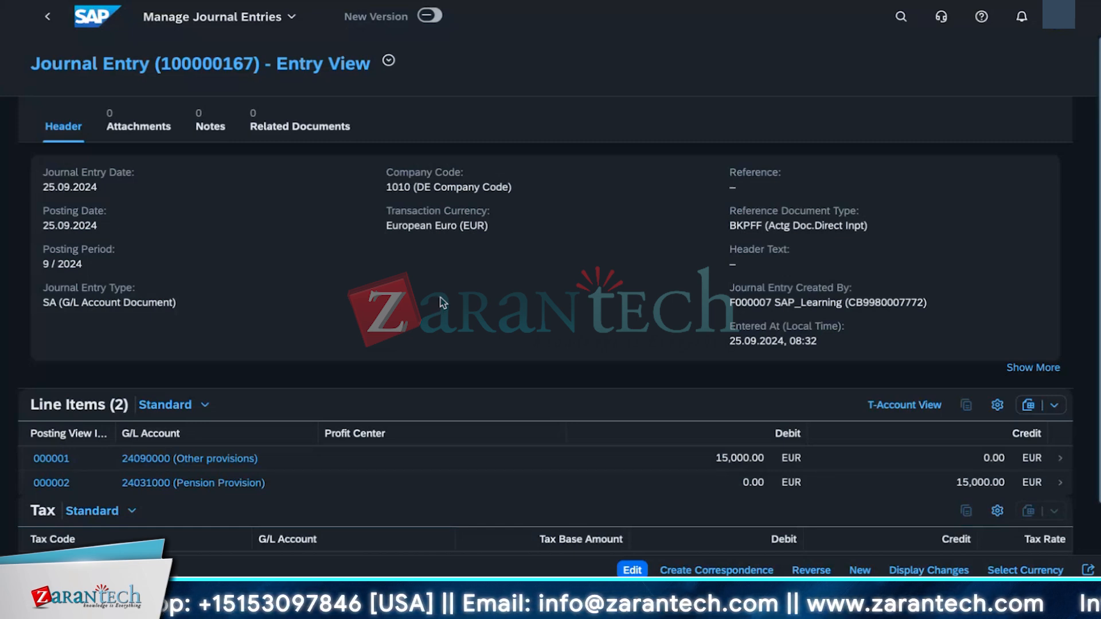
pyautogui.click(900, 17)
pyautogui.write('statement of')
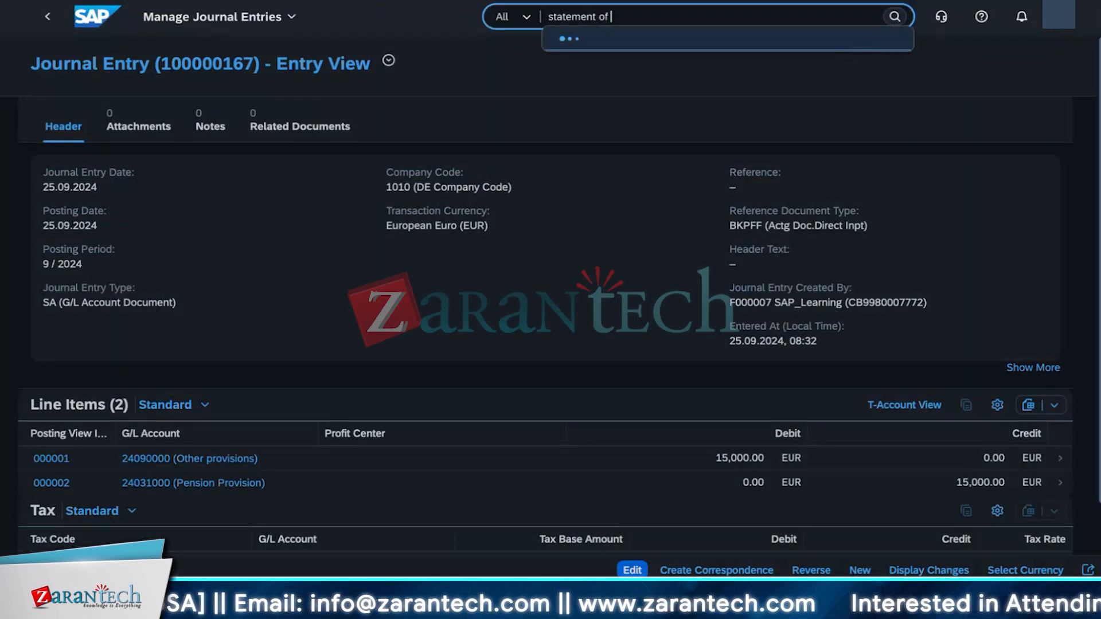
pyautogui.click(704, 89)
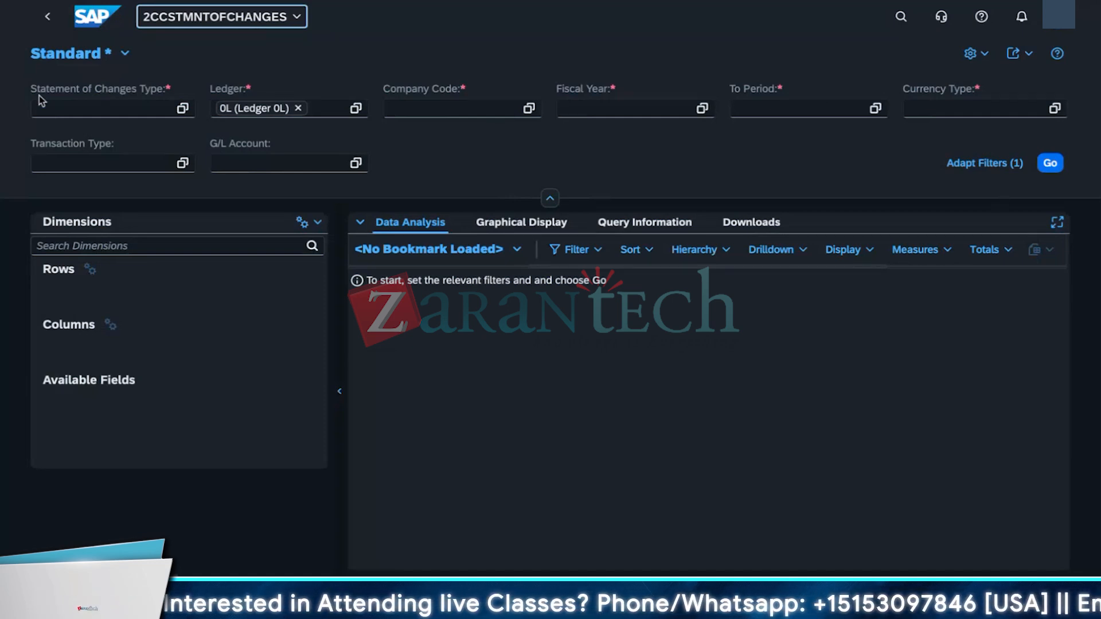
# Step: Set the statement of changes type to SOC and the company code to 1010
pyautogui.click(182, 109)
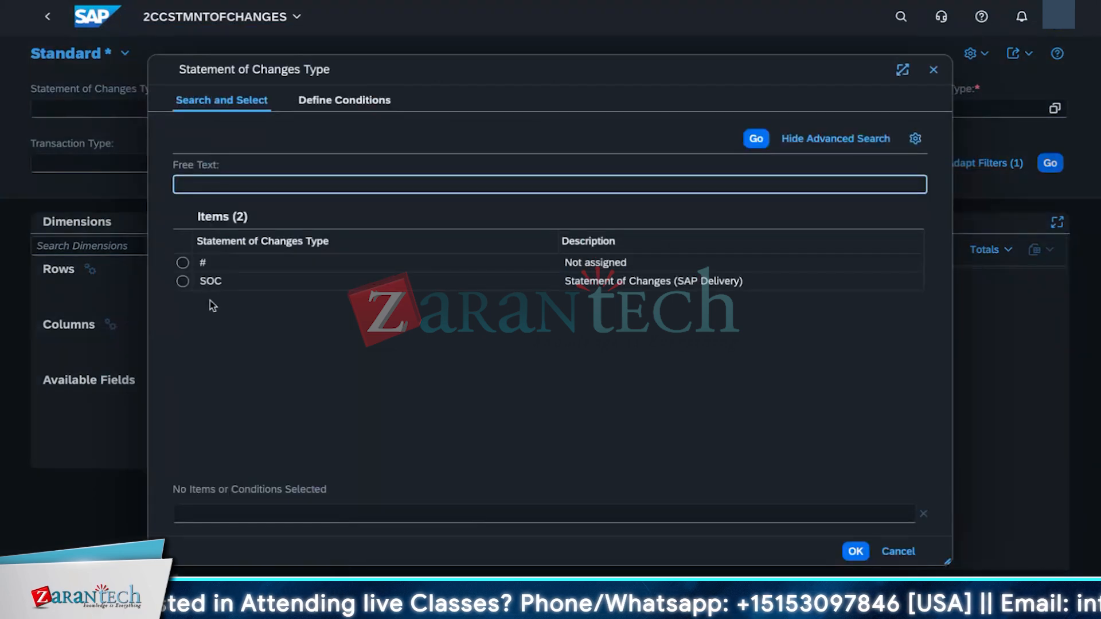
pyautogui.click(182, 281)
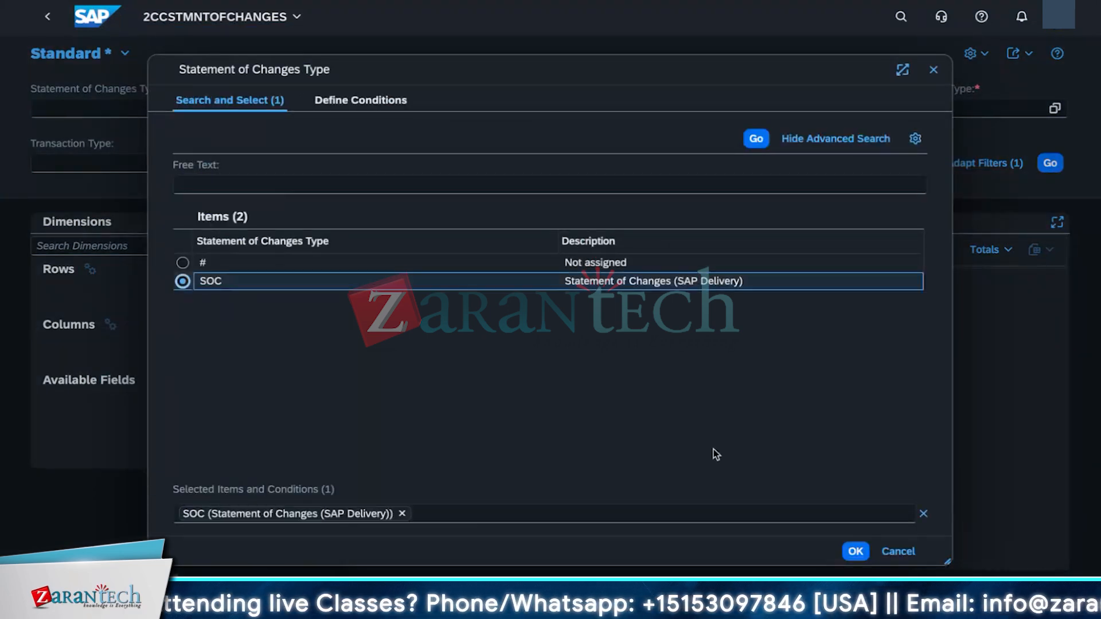
pyautogui.click(858, 552)
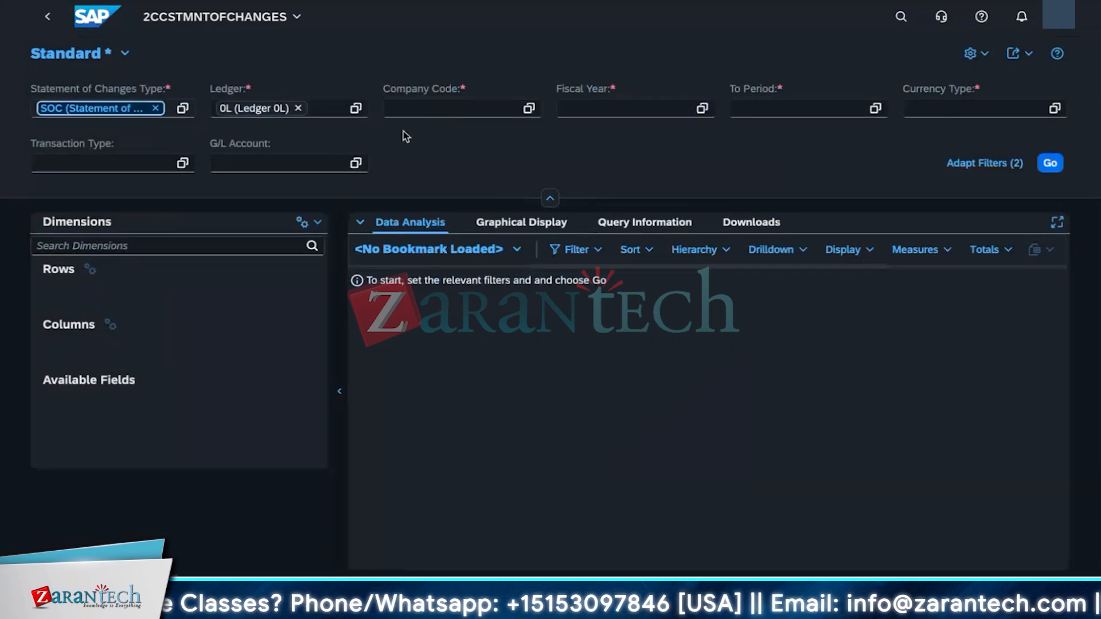
pyautogui.click(437, 109)
pyautogui.write('1010')
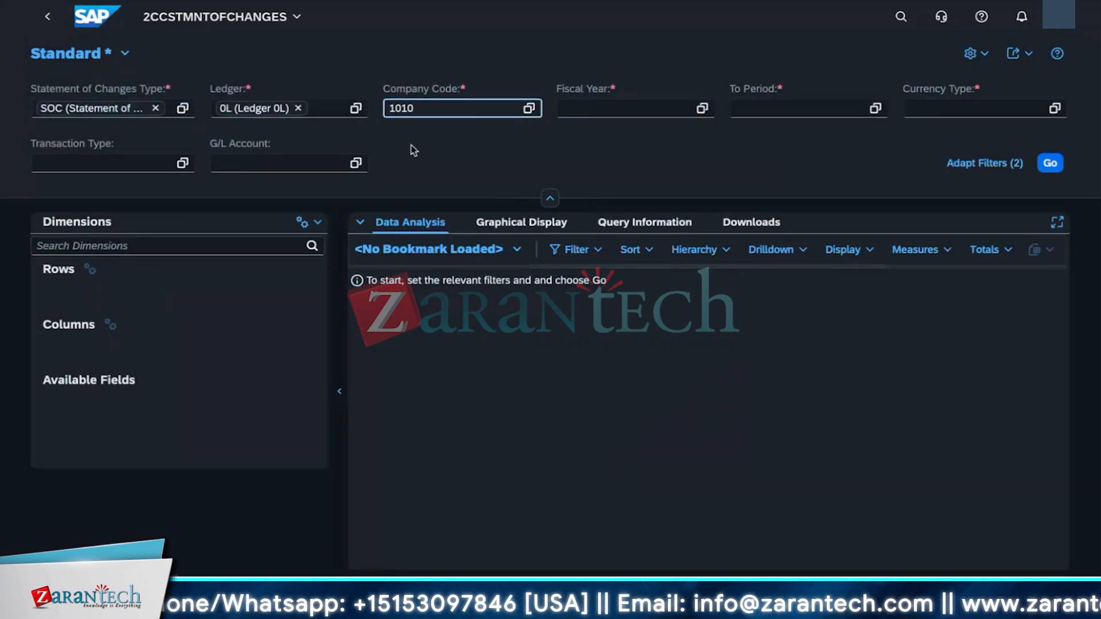
pyautogui.press('Return')
# Step: Set the fiscal year to 2024 and the to-period to 9
pyautogui.click(607, 107)
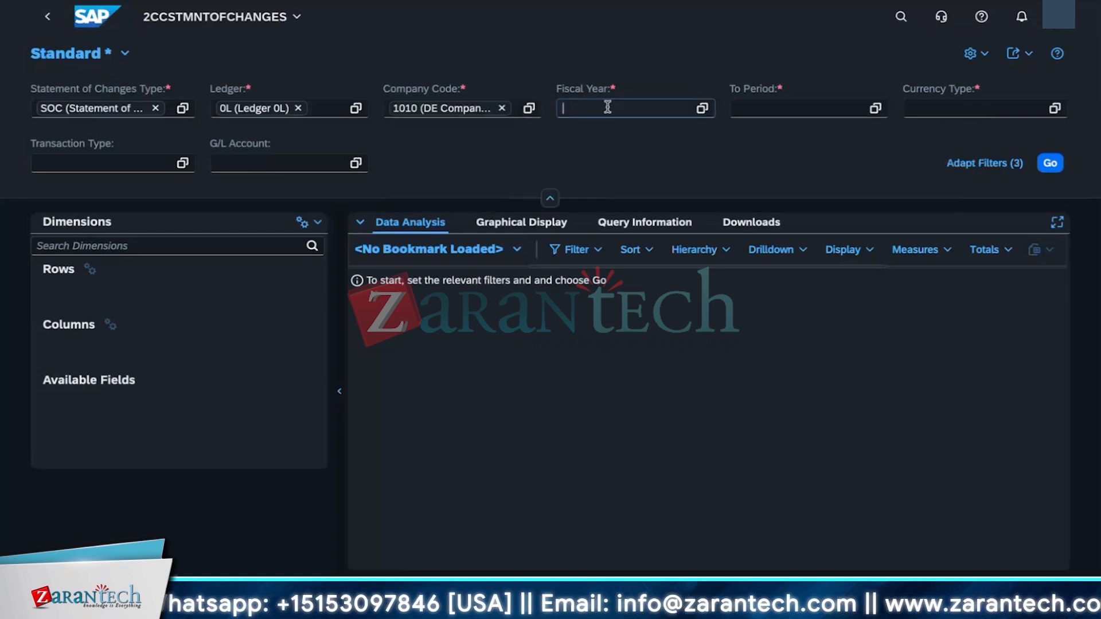
pyautogui.write('2024')
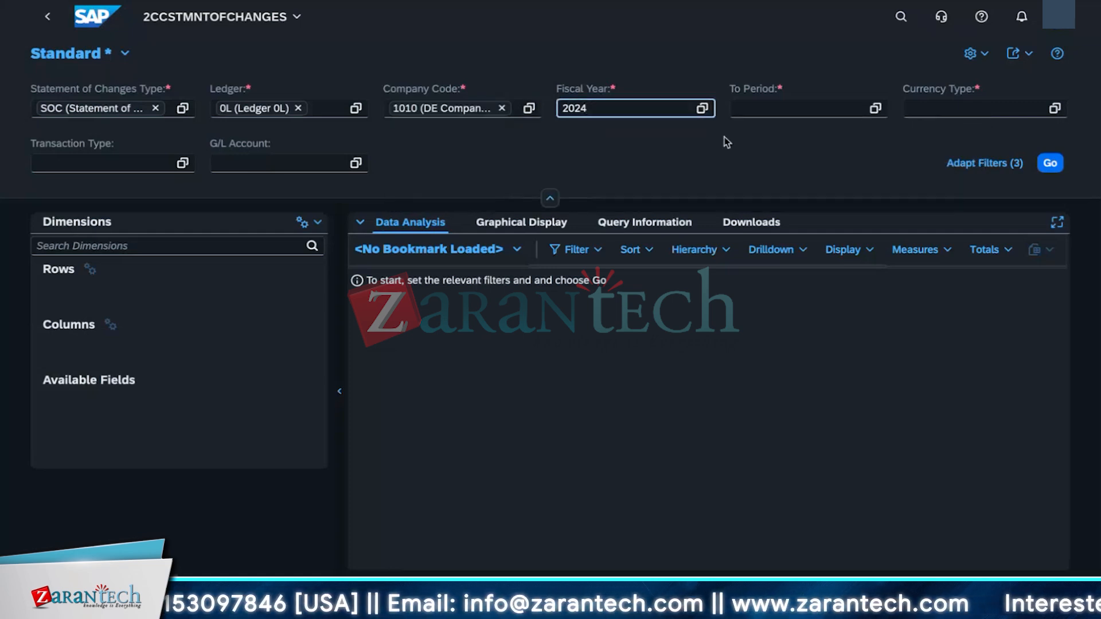
pyautogui.click(739, 108)
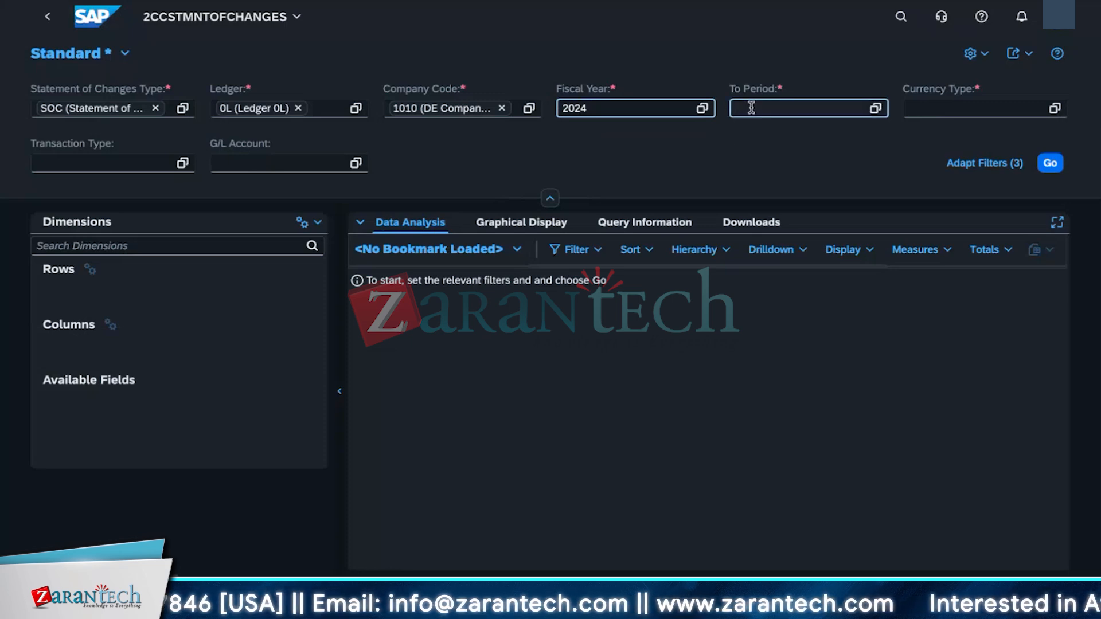
pyautogui.write('9')
pyautogui.click(928, 112)
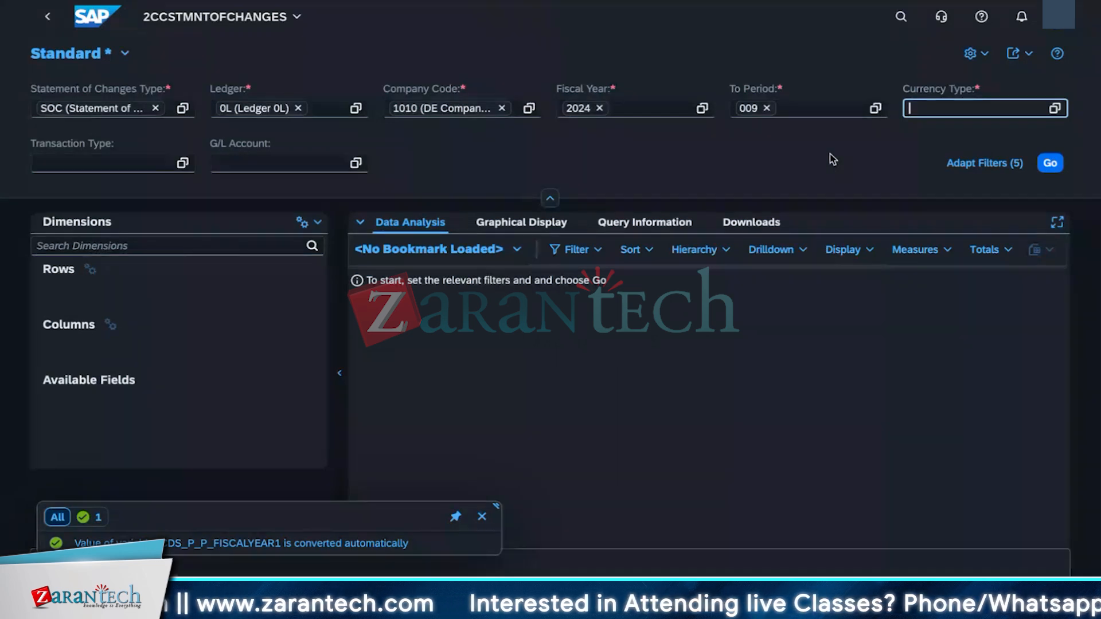
# Step: Select currency type 10 (Company Code Currency) and run the report
pyautogui.click(1054, 109)
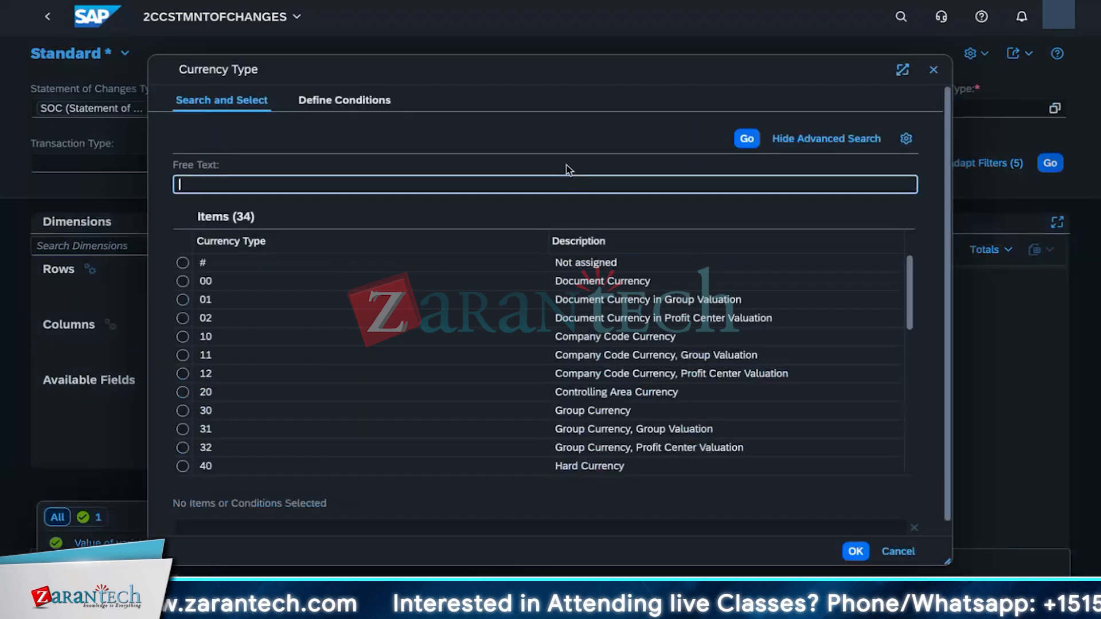
pyautogui.click(183, 337)
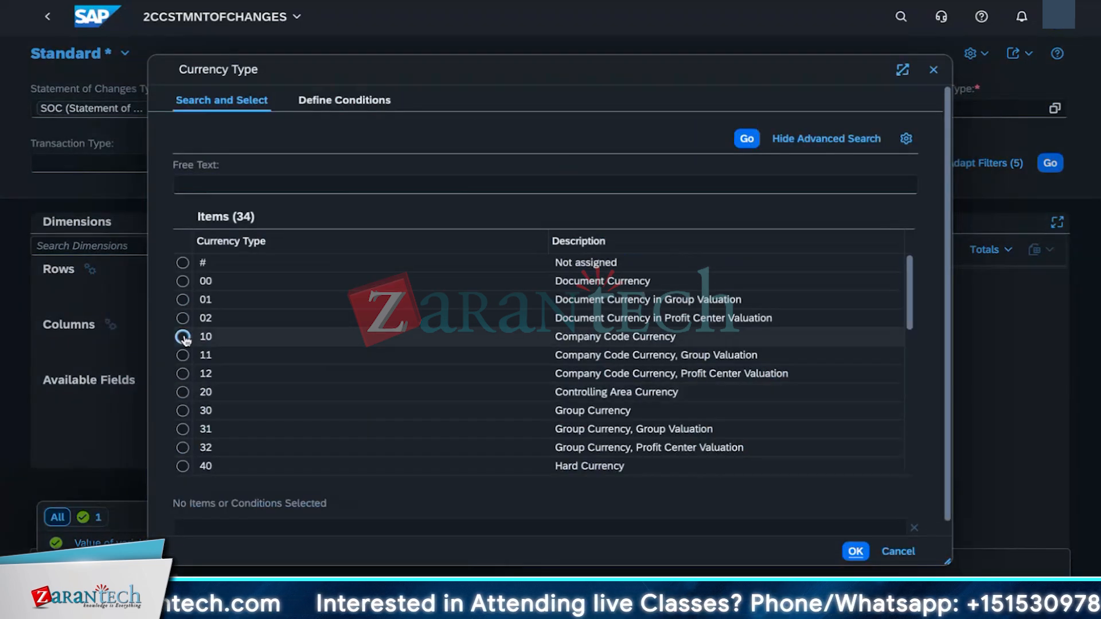
pyautogui.click(184, 338)
pyautogui.click(866, 553)
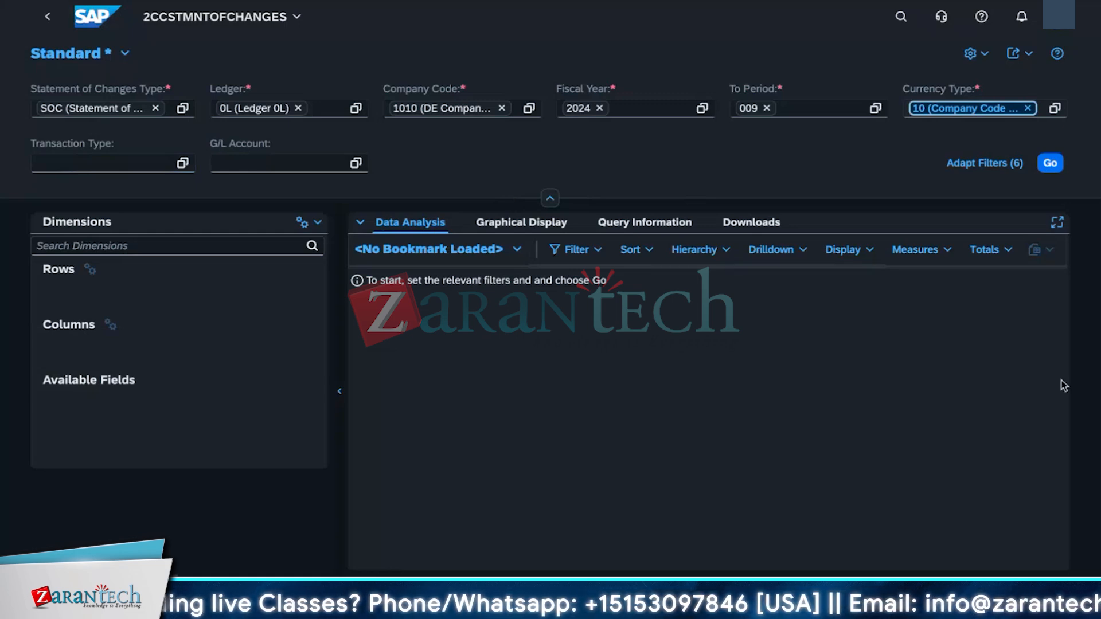
pyautogui.click(1049, 163)
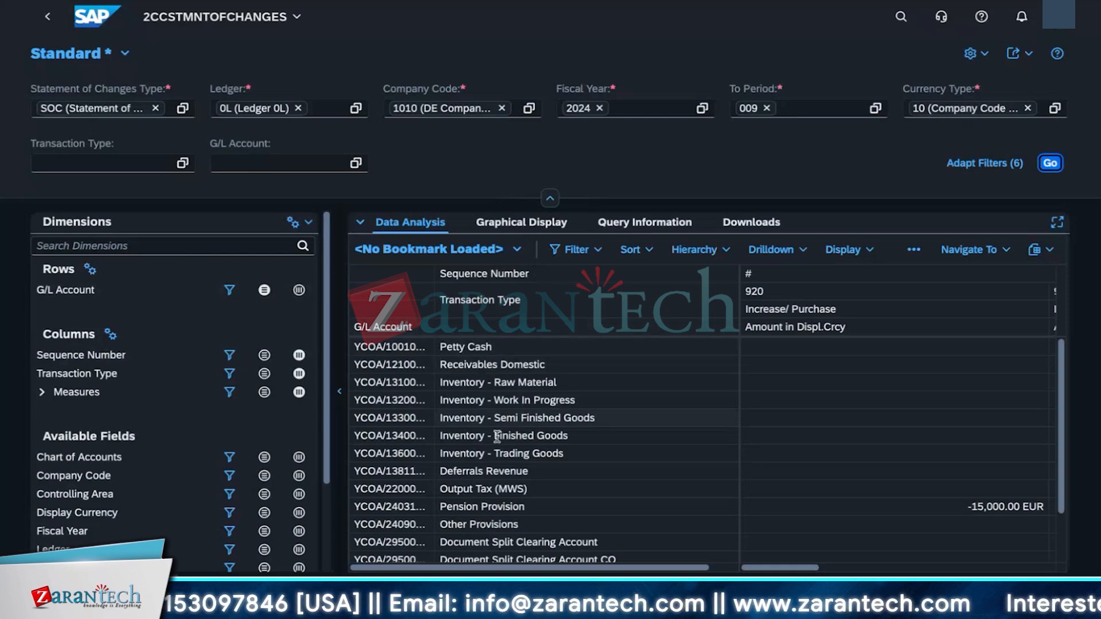
# Step: Expand the measures and review the provision accounts' amounts under each transaction type column
pyautogui.scroll(-2, 126, 459)
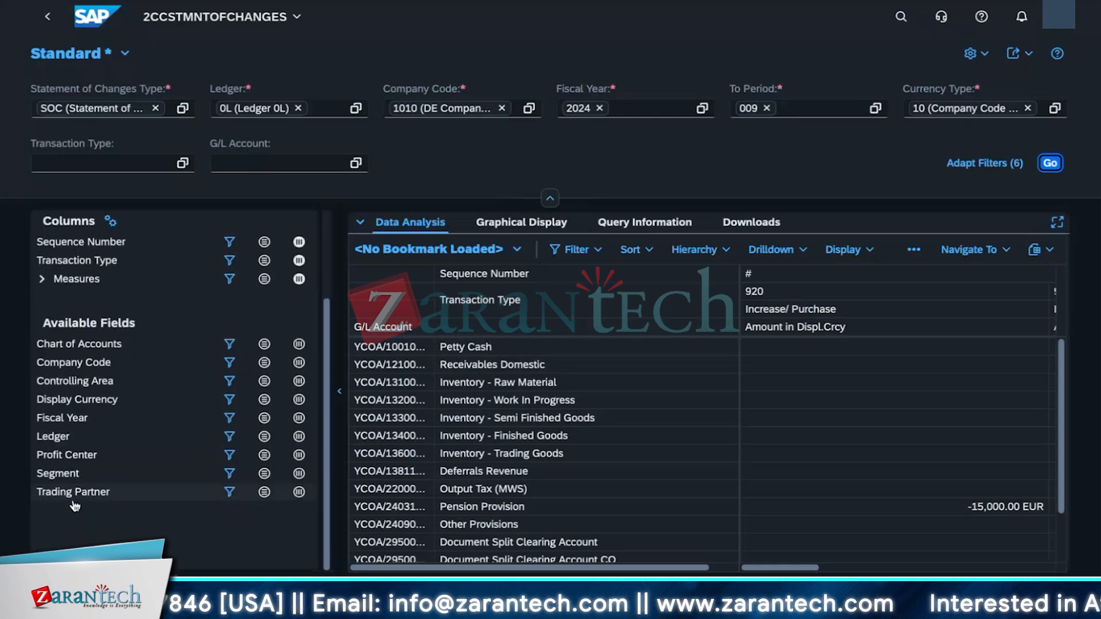
pyautogui.scroll(2, 125, 510)
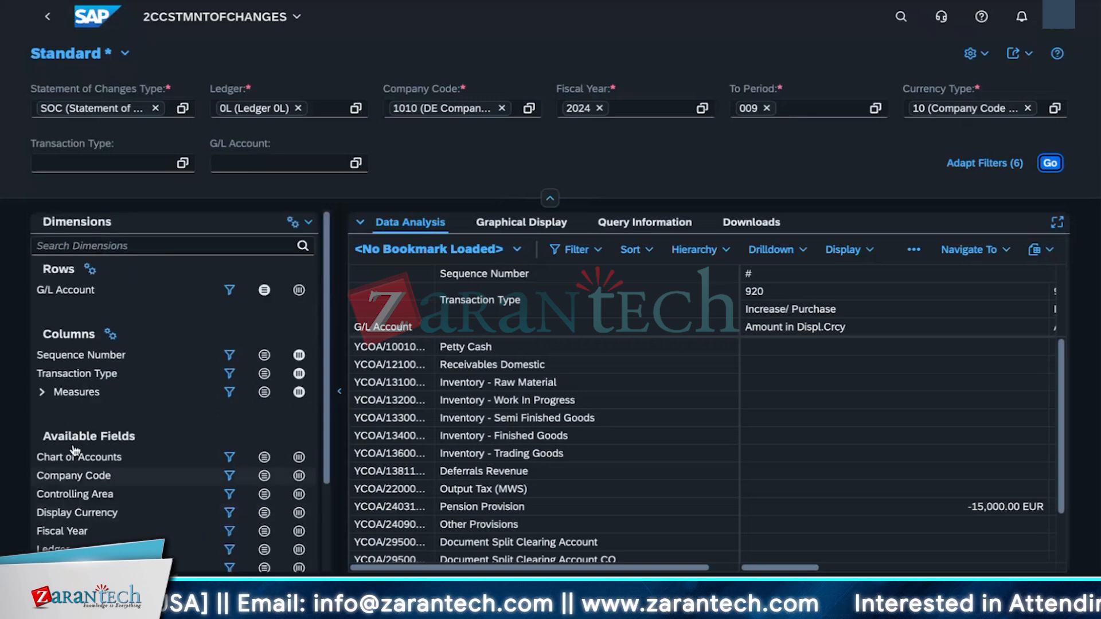
pyautogui.click(42, 393)
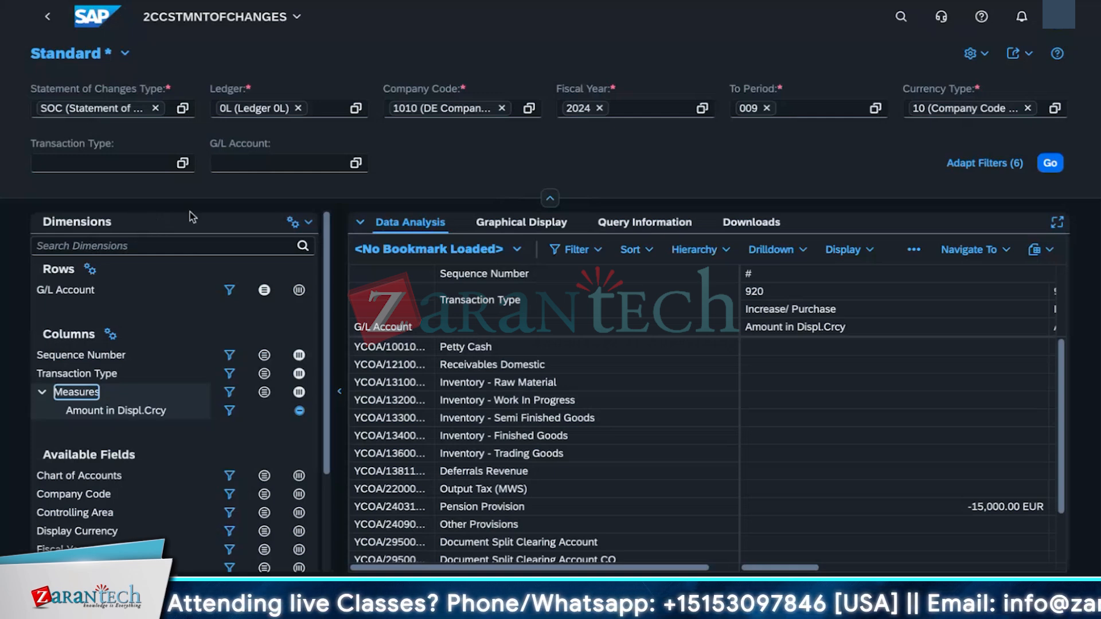
pyautogui.scroll(-2, 450, 375)
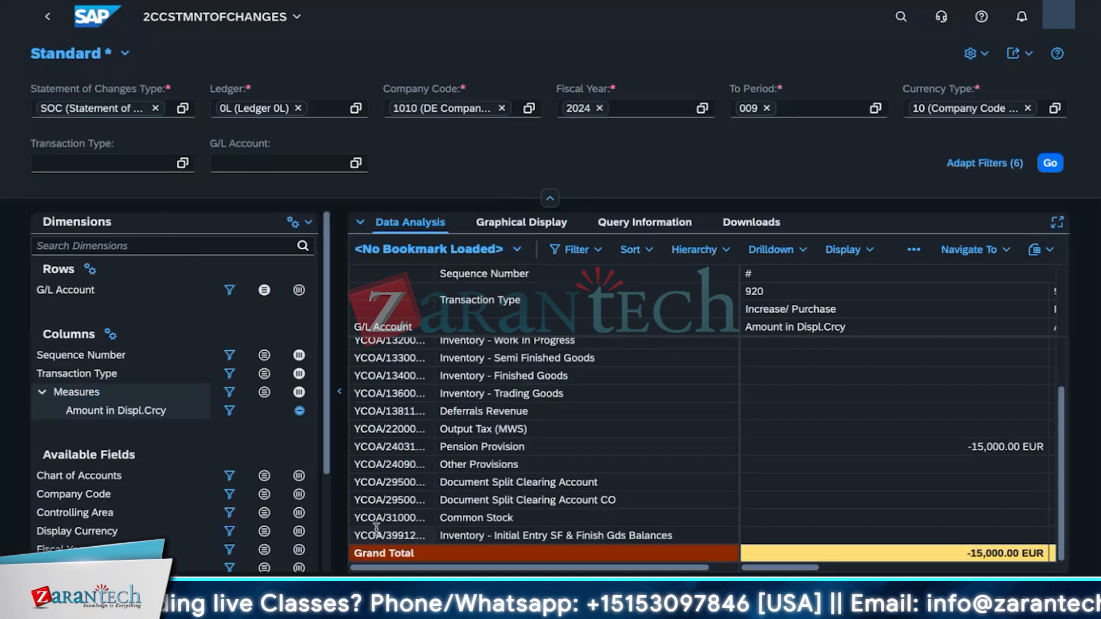
pyautogui.scroll(2, 368, 379)
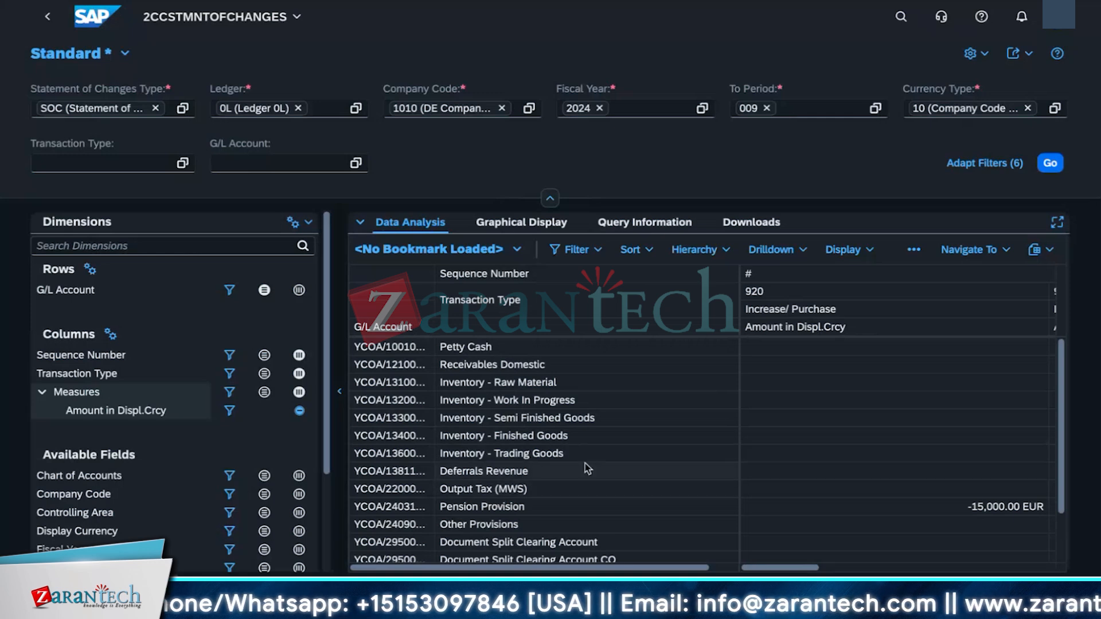
pyautogui.scroll(-3, 567, 486)
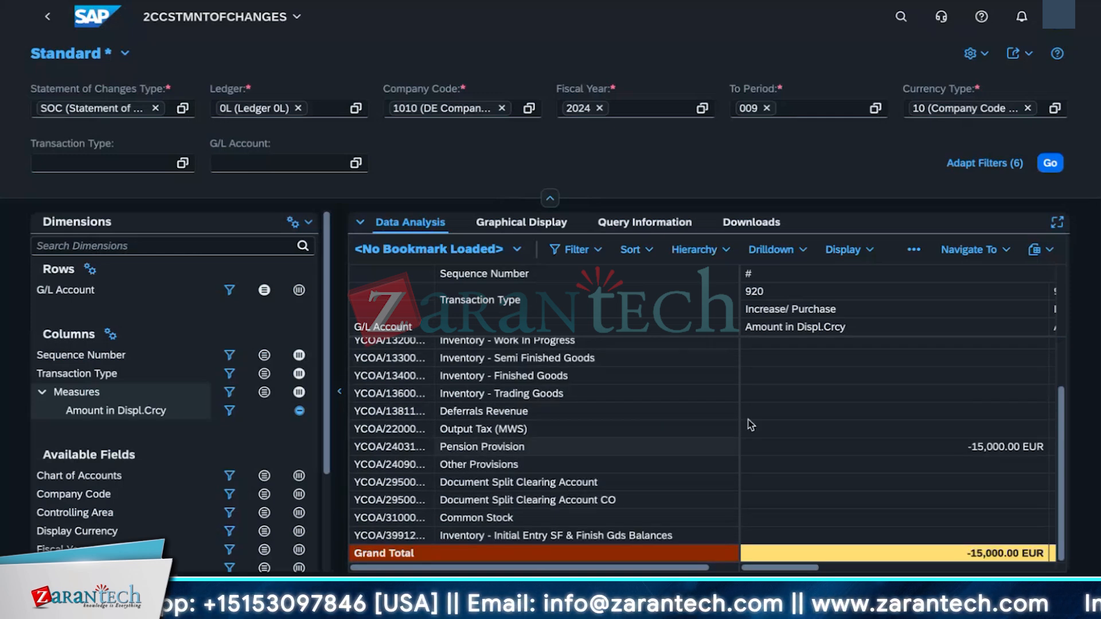
pyautogui.scroll(3, 748, 556)
pyautogui.moveTo(756, 568); pyautogui.dragTo(821, 573)
pyautogui.moveTo(740, 428); pyautogui.dragTo(613, 428)
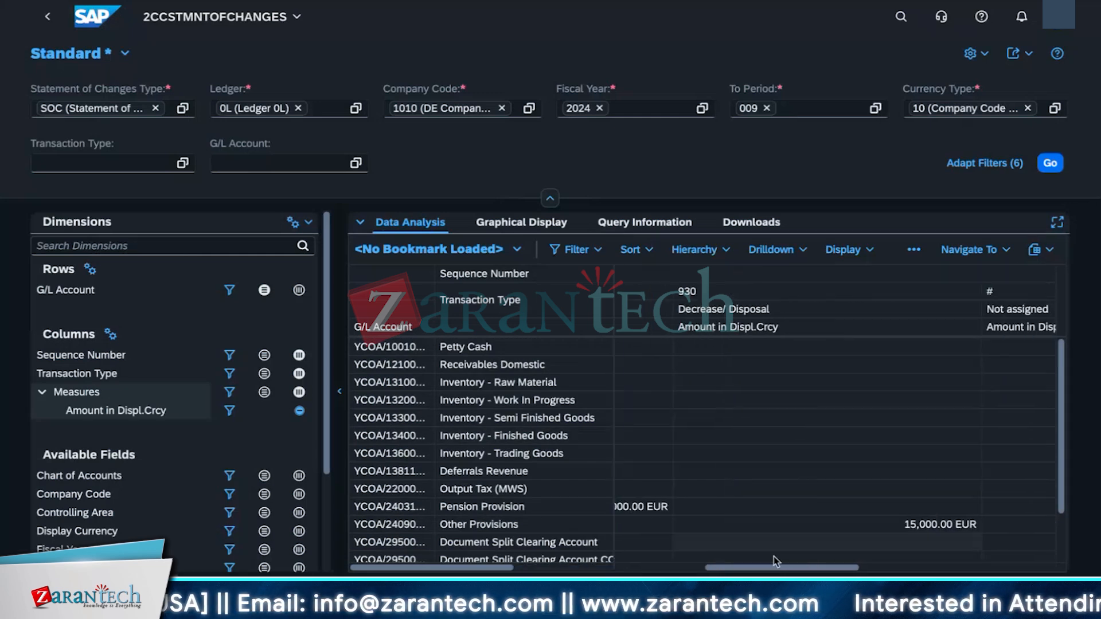
pyautogui.scroll(-1, 774, 557)
pyautogui.moveTo(774, 568); pyautogui.dragTo(627, 568)
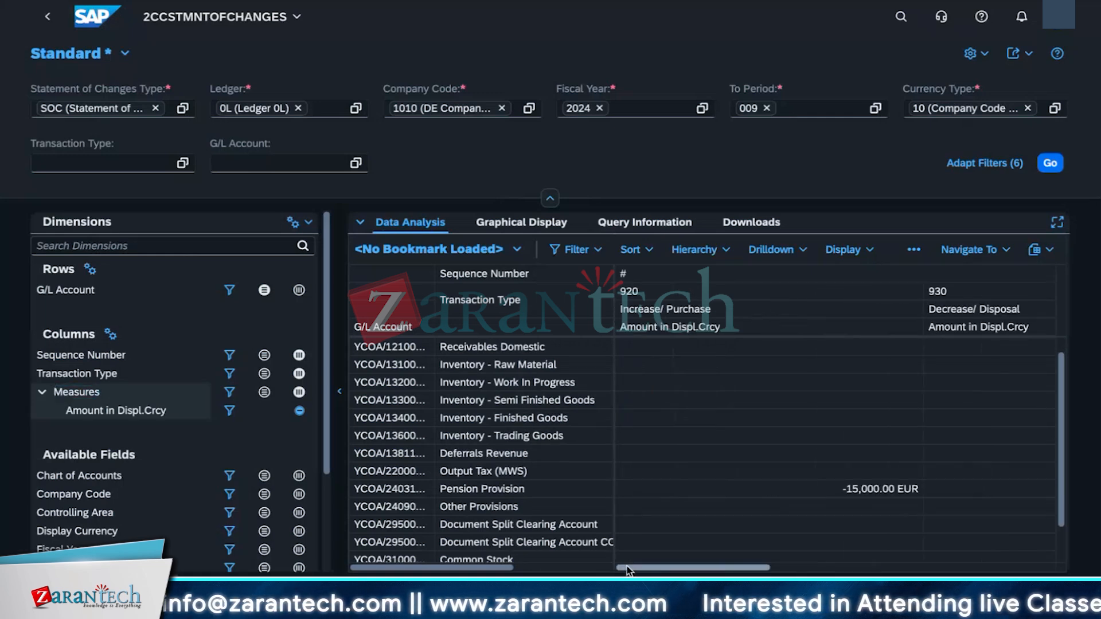
pyautogui.moveTo(672, 570)
pyautogui.mouseDown()
pyautogui.moveTo(929, 575)
pyautogui.moveTo(665, 577)
pyautogui.mouseUp()
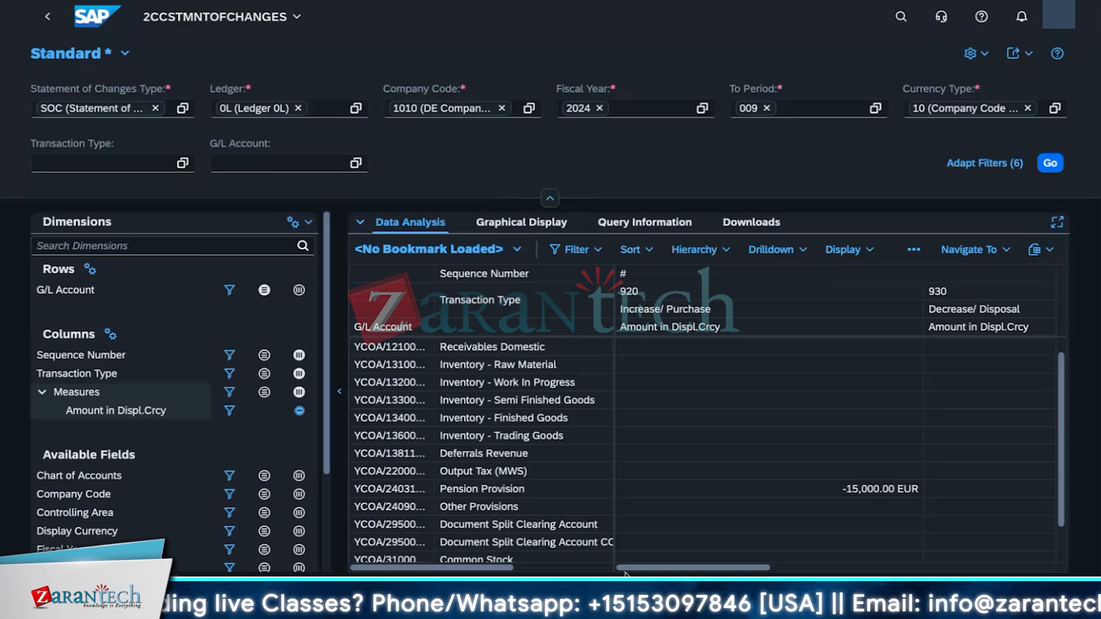
# Step: Widen the G/L account column and examine the pension and other provision rows against the grand totals
pyautogui.click(598, 258)
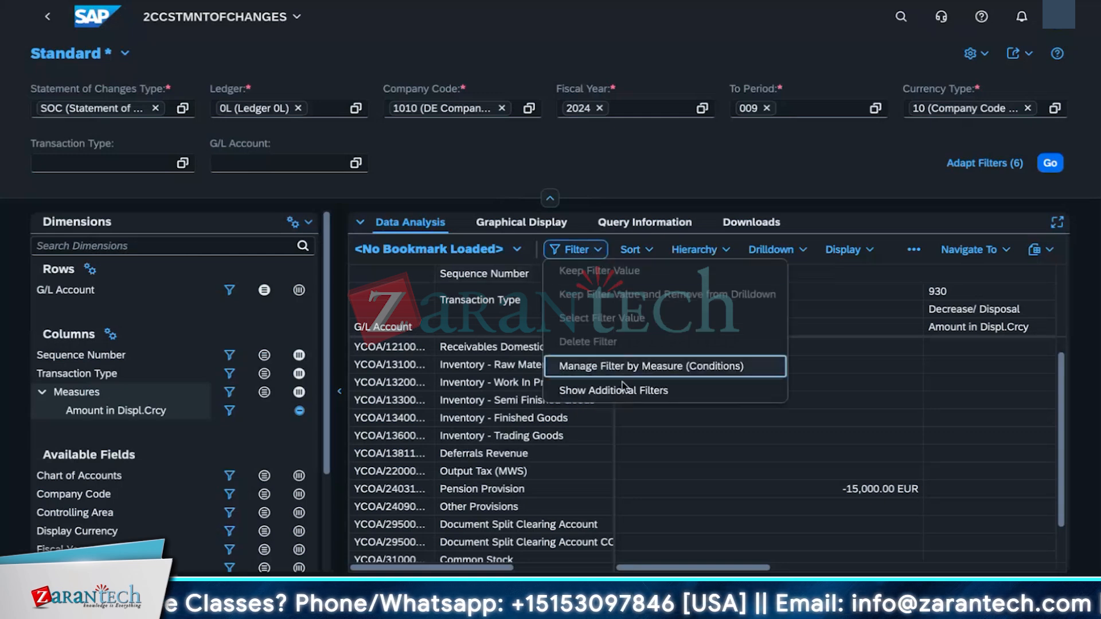
pyautogui.click(727, 453)
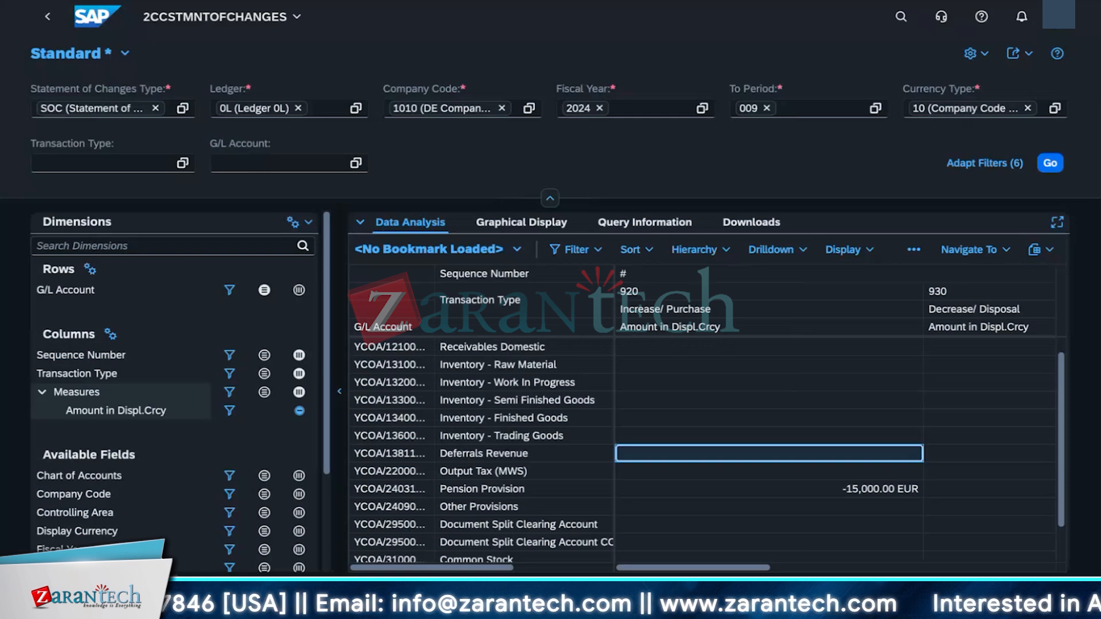
pyautogui.scroll(-2, 1035, 439)
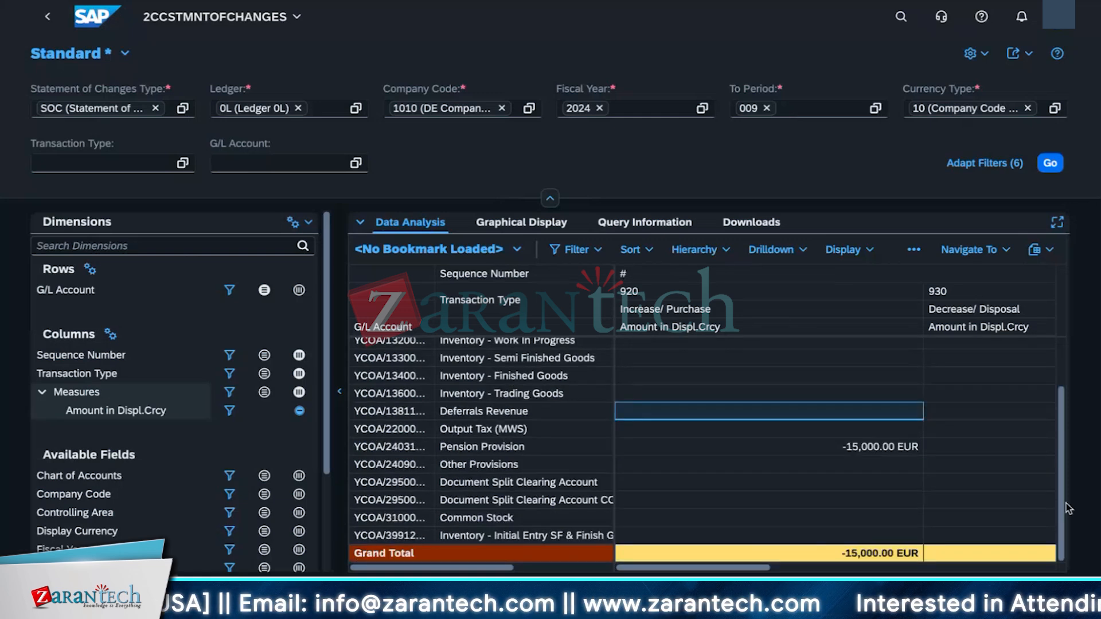
pyautogui.scroll(3, 1034, 438)
pyautogui.moveTo(511, 568)
pyautogui.mouseDown()
pyautogui.moveTo(609, 568)
pyautogui.moveTo(511, 568)
pyautogui.mouseUp()
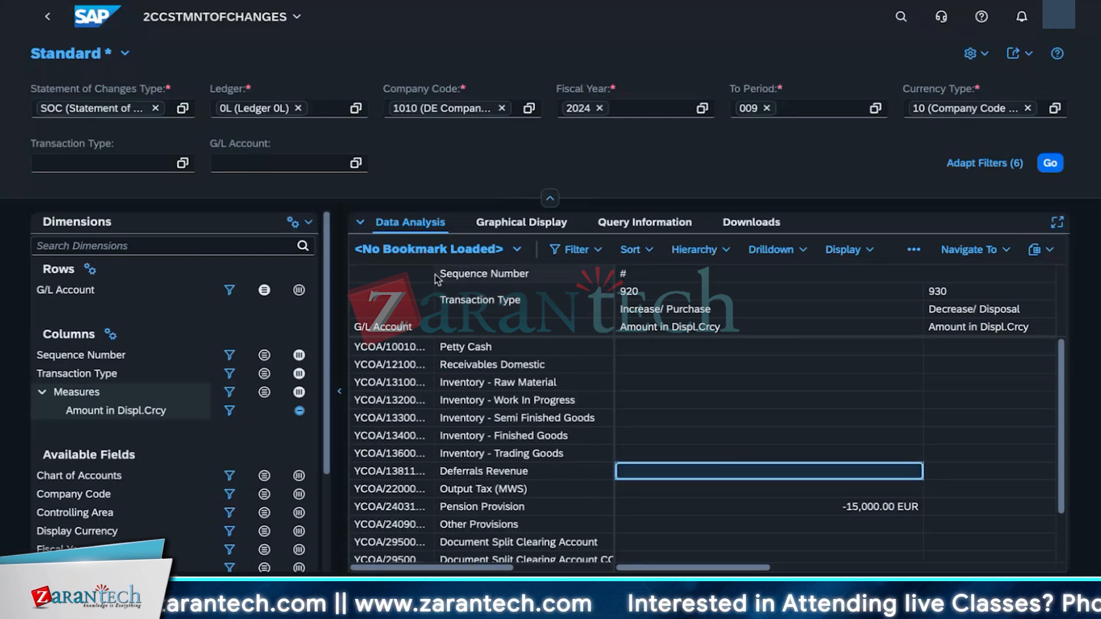
pyautogui.moveTo(434, 272); pyautogui.dragTo(504, 275)
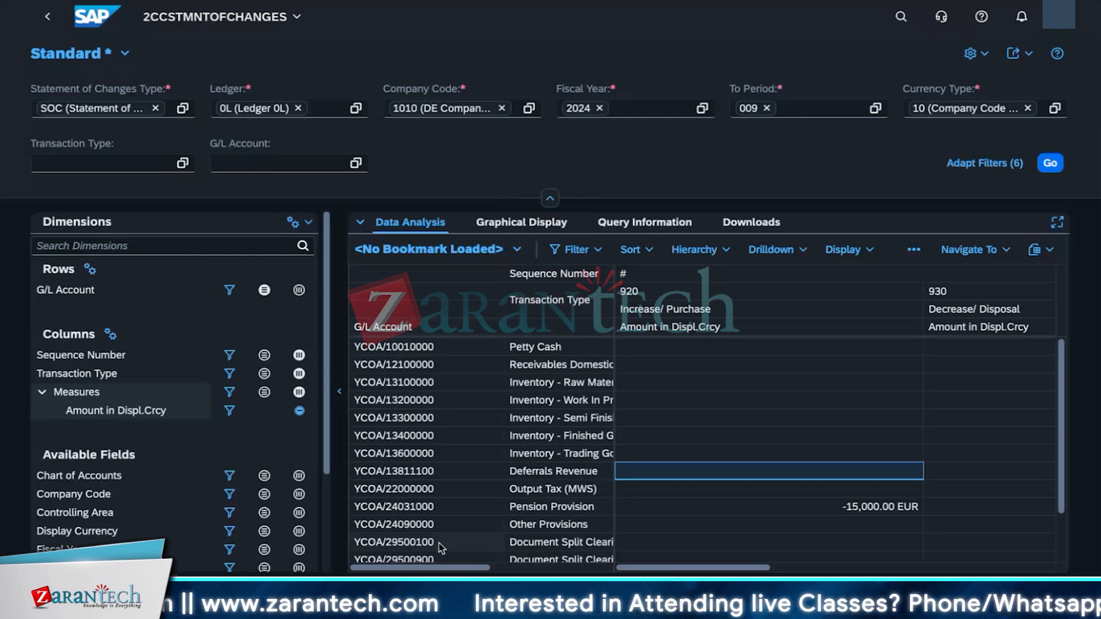
pyautogui.scroll(-2, 441, 544)
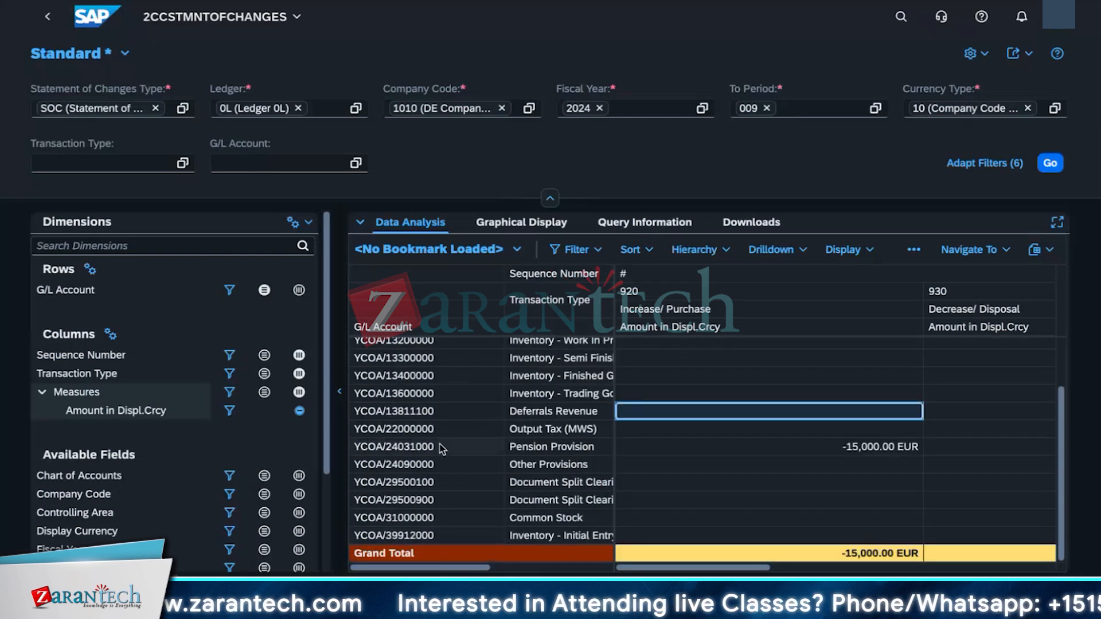
pyautogui.click(421, 469)
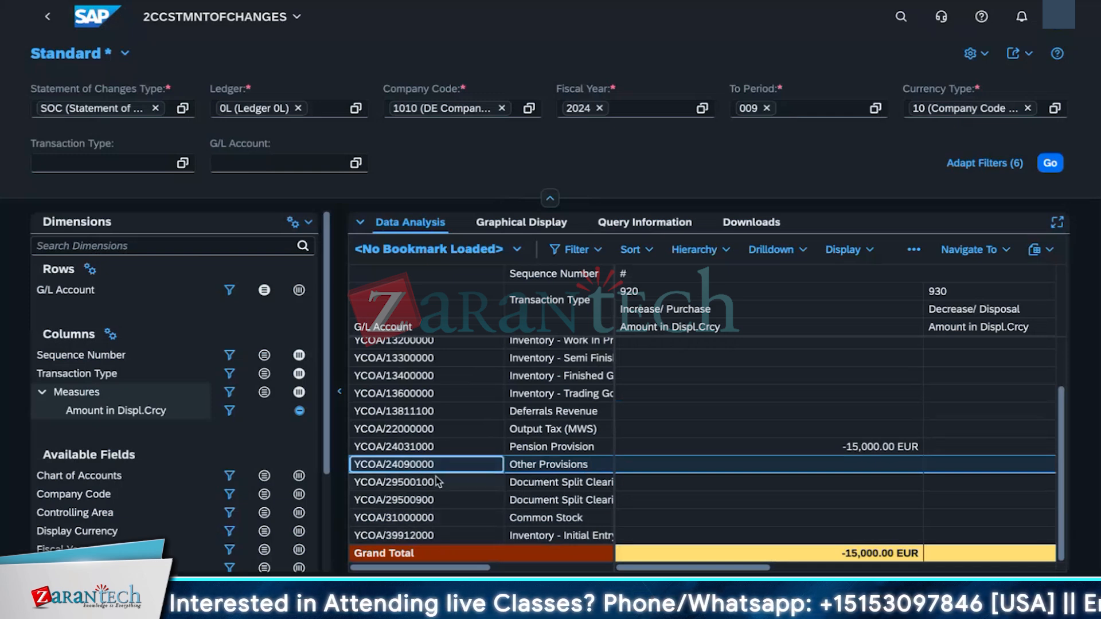
pyautogui.click(452, 452)
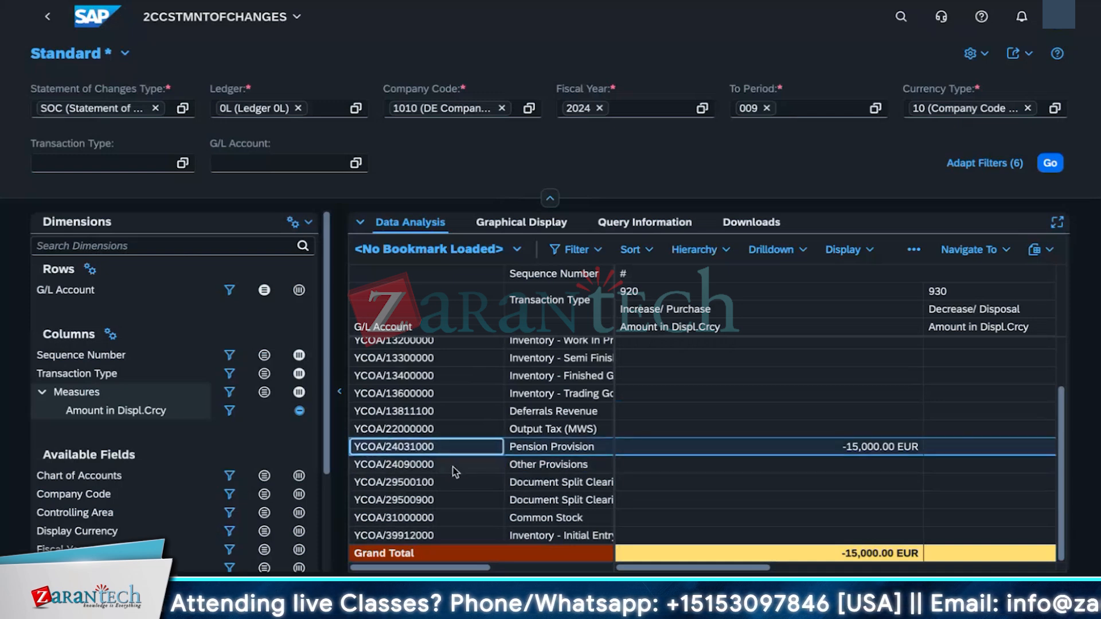
pyautogui.click(453, 467)
pyautogui.click(460, 449)
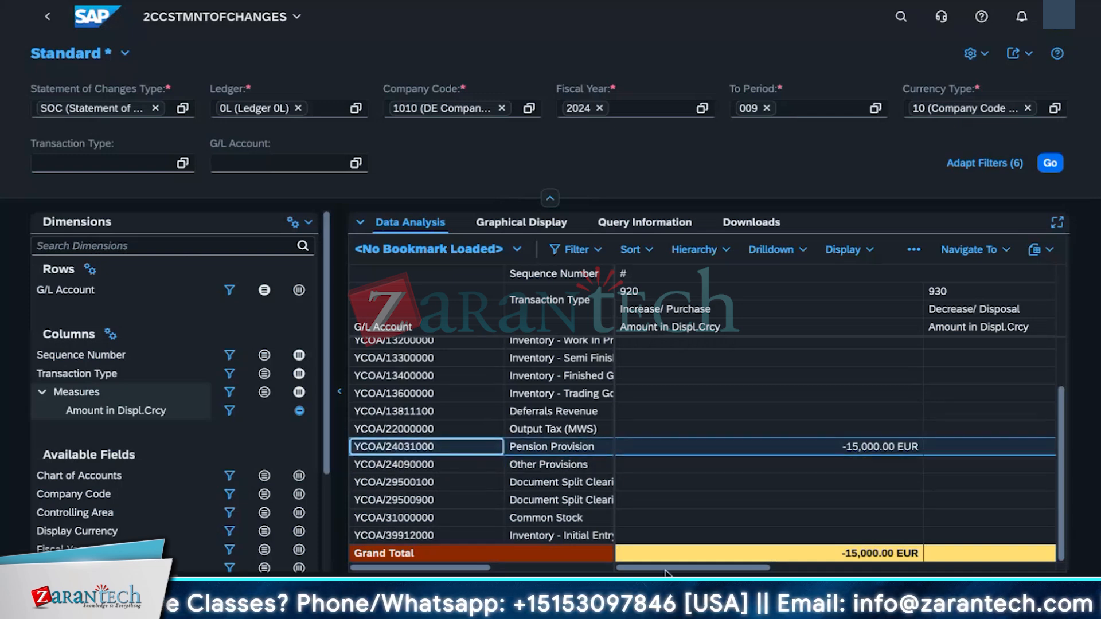
pyautogui.moveTo(667, 572); pyautogui.dragTo(954, 570)
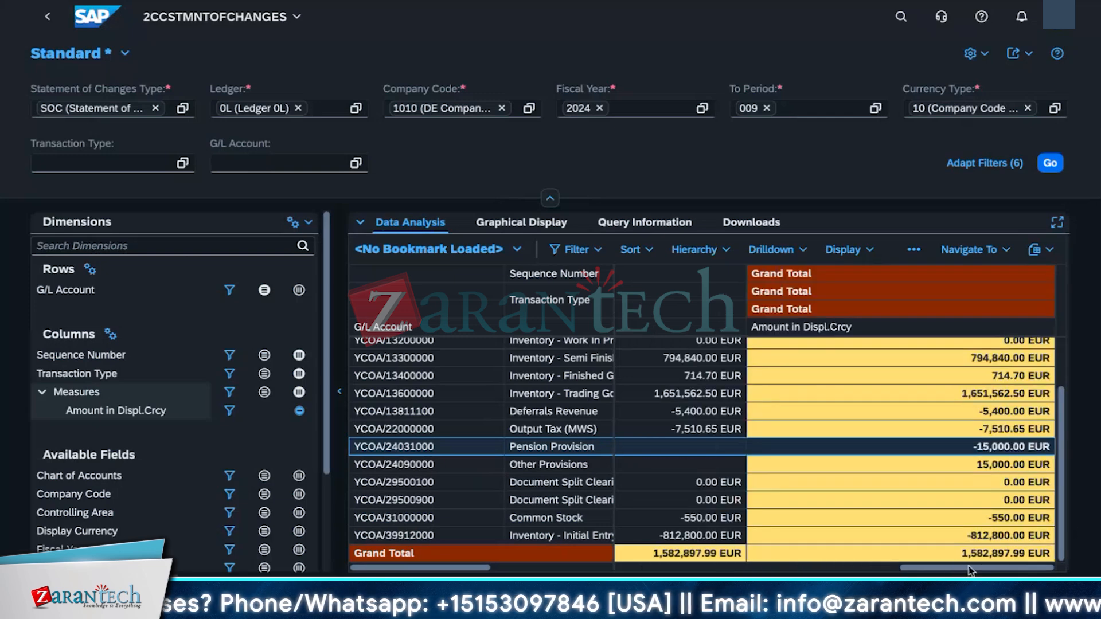
# Step: Scroll across the transaction type columns to examine the pension and other provisions rows
pyautogui.scroll(2, 877, 492)
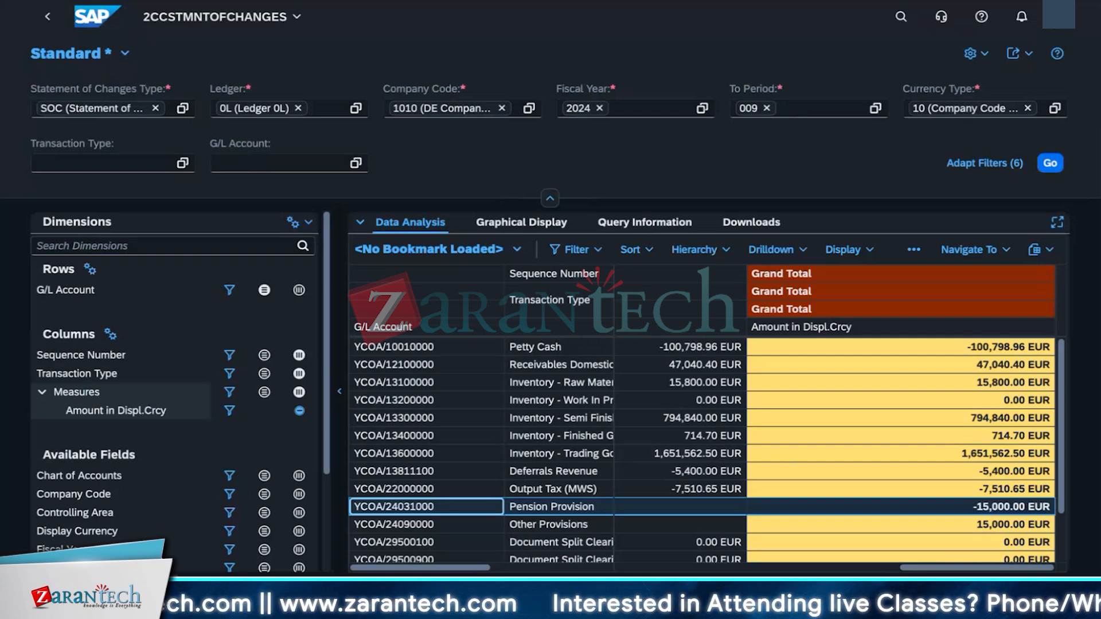
pyautogui.moveTo(930, 572); pyautogui.dragTo(655, 572)
pyautogui.click(393, 510)
pyautogui.click(393, 523)
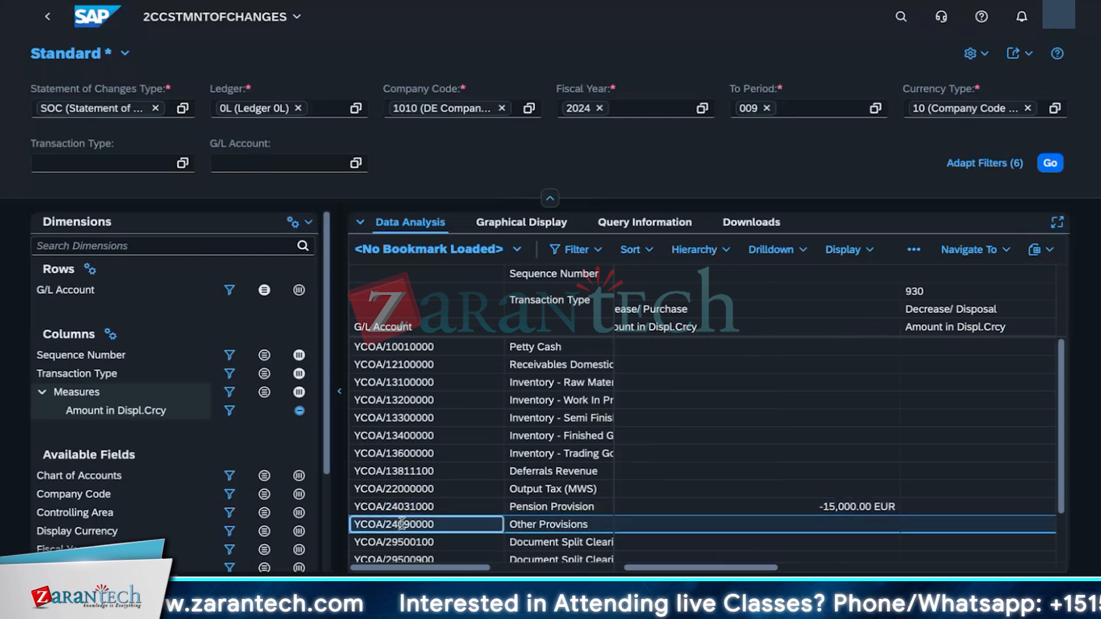
pyautogui.moveTo(776, 573); pyautogui.dragTo(1027, 574)
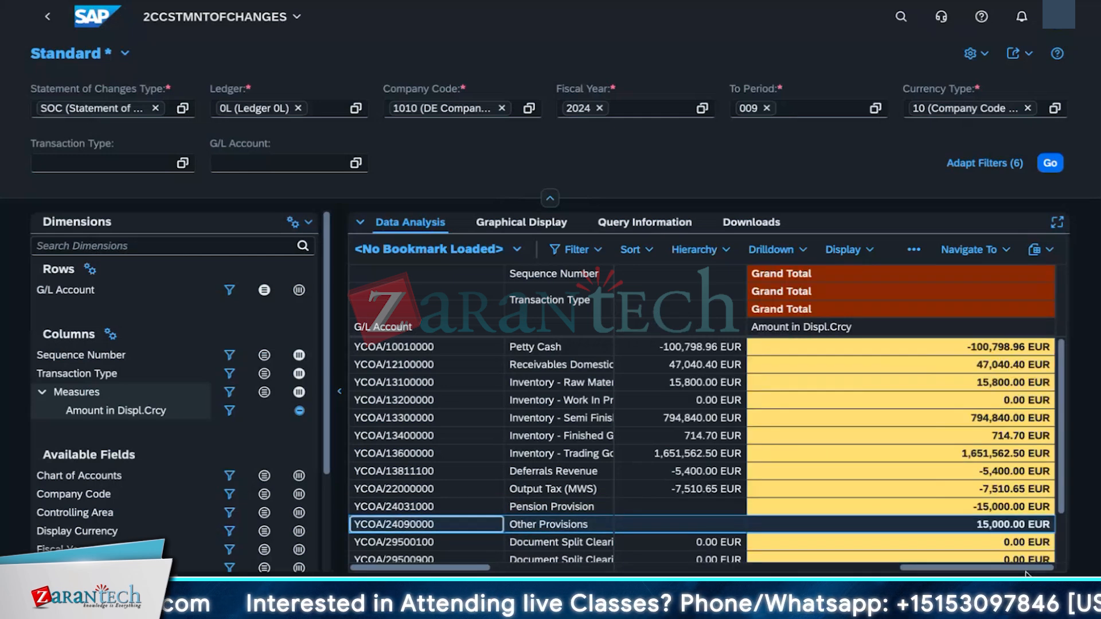
# Step: Navigate from the Other Provisions row to its line items and expand the groups down to the journal entry
pyautogui.click(1000, 250)
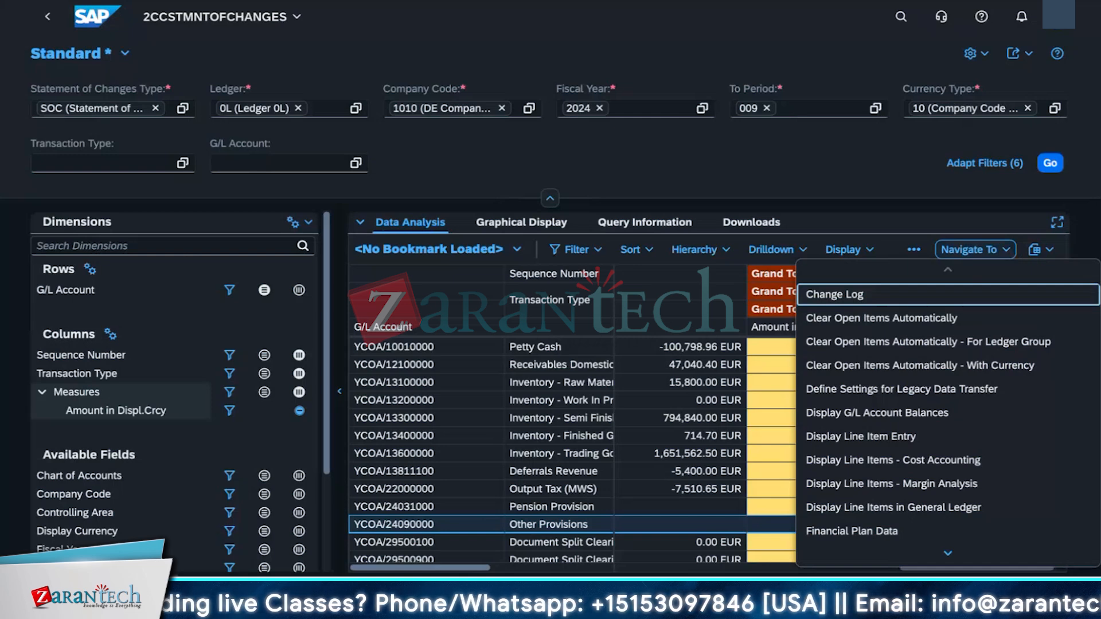
pyautogui.click(904, 445)
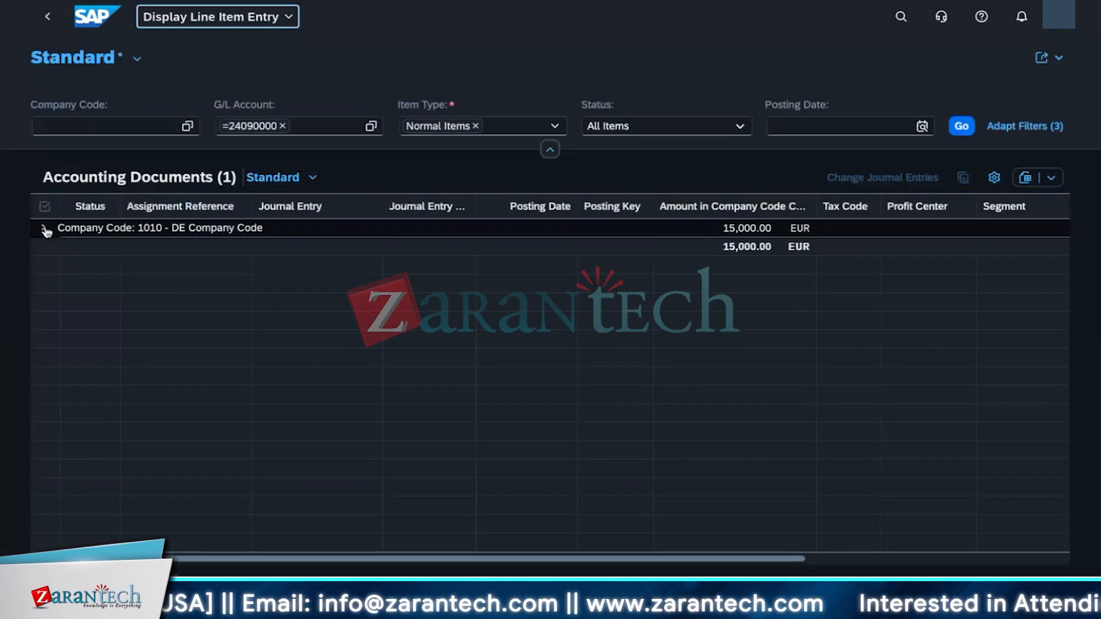
pyautogui.click(45, 230)
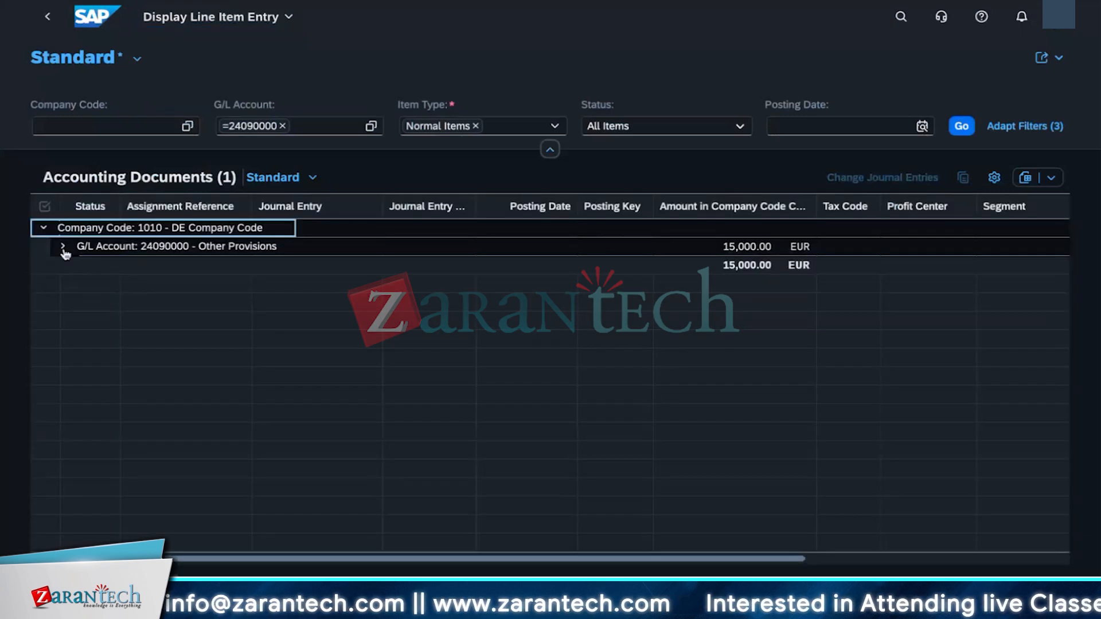
pyautogui.click(63, 246)
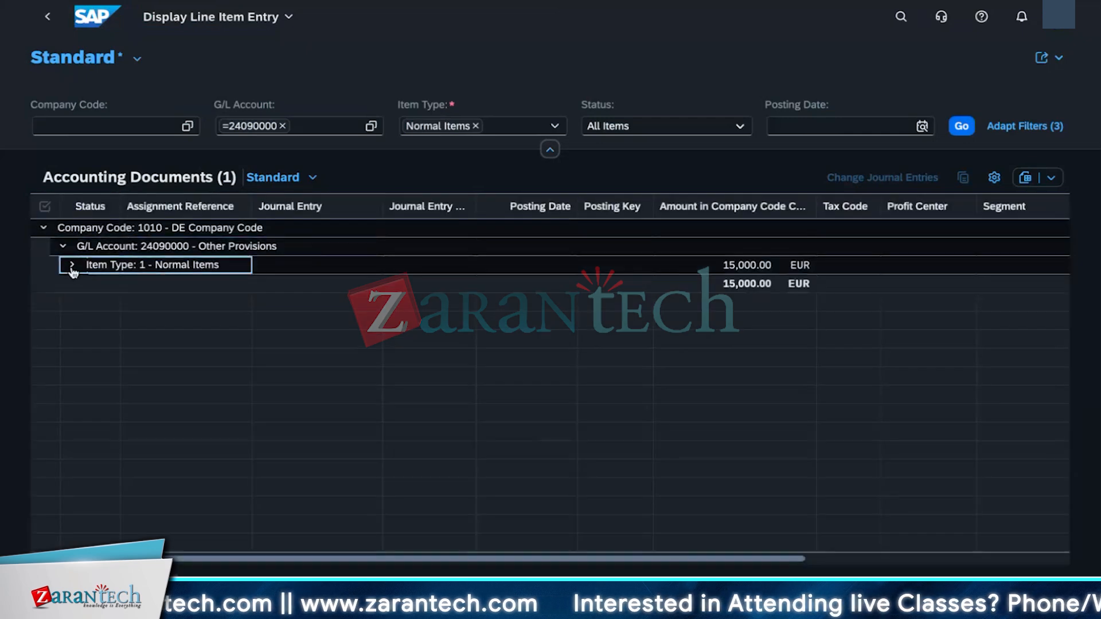
pyautogui.click(72, 267)
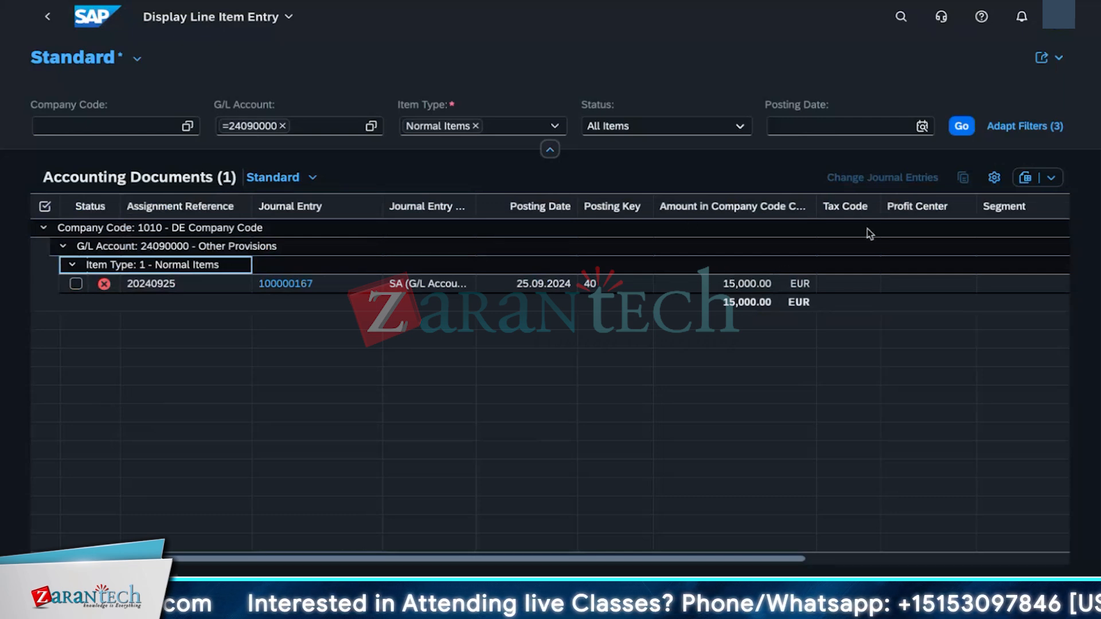
pyautogui.moveTo(315, 284); pyautogui.dragTo(257, 284)
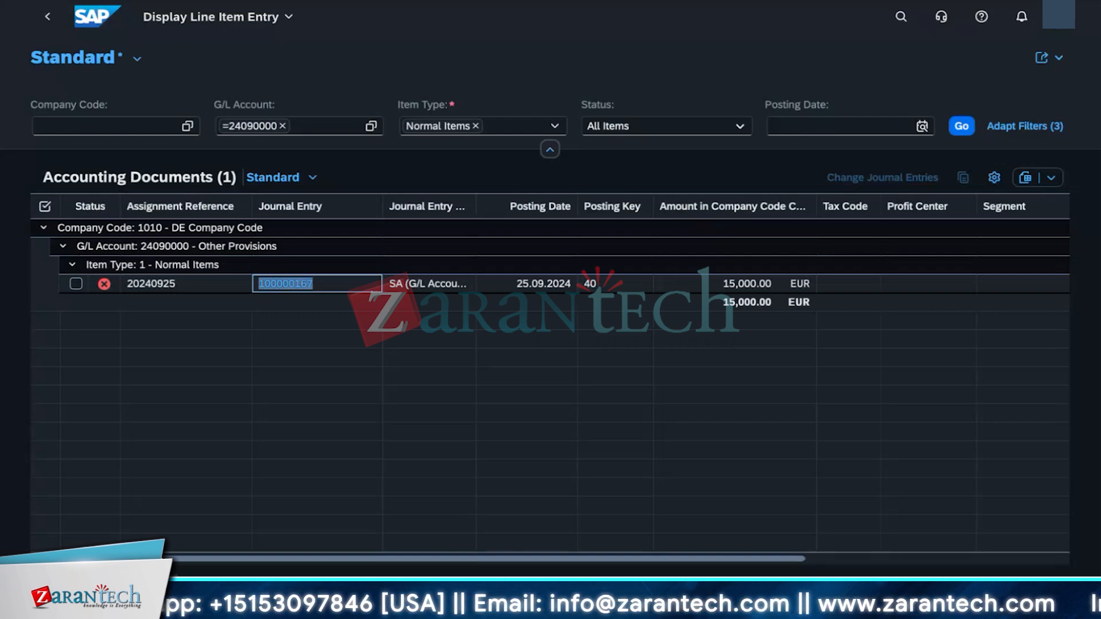
# Step: Return through the report to the provisions journal entry and switch Manage Journal Entries to the new version
pyautogui.click(56, 22)
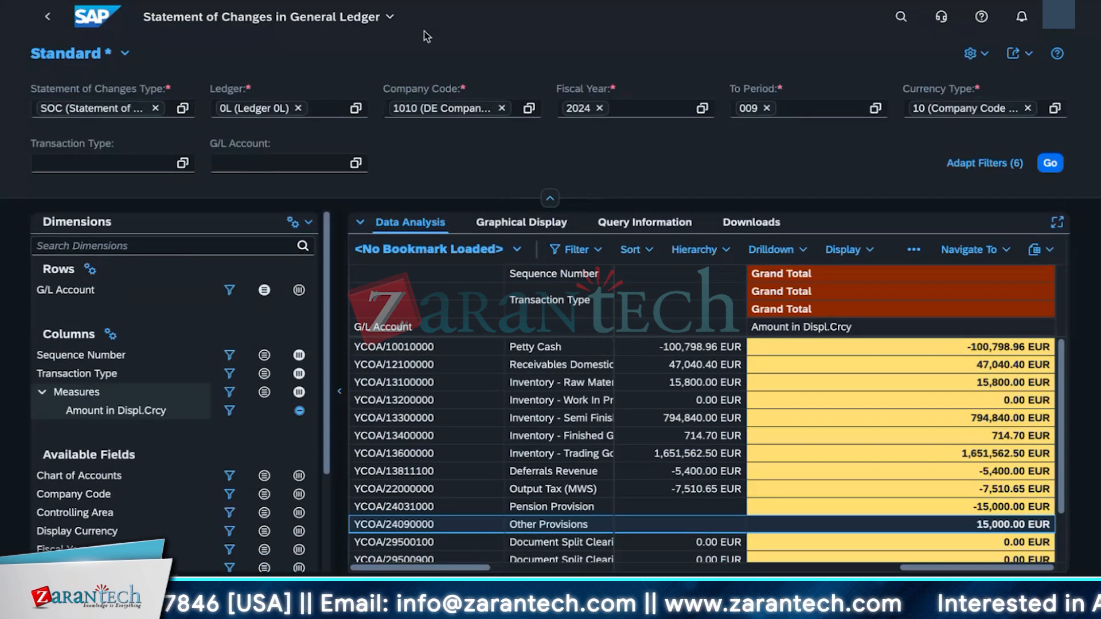
pyautogui.scroll(-3, 298, 536)
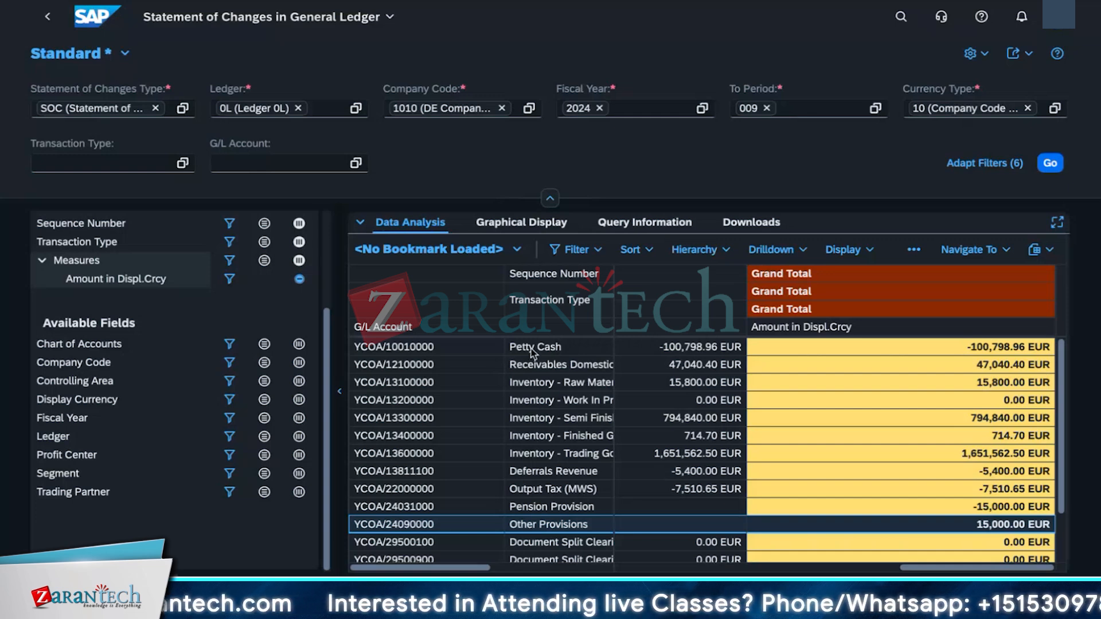
pyautogui.click(48, 21)
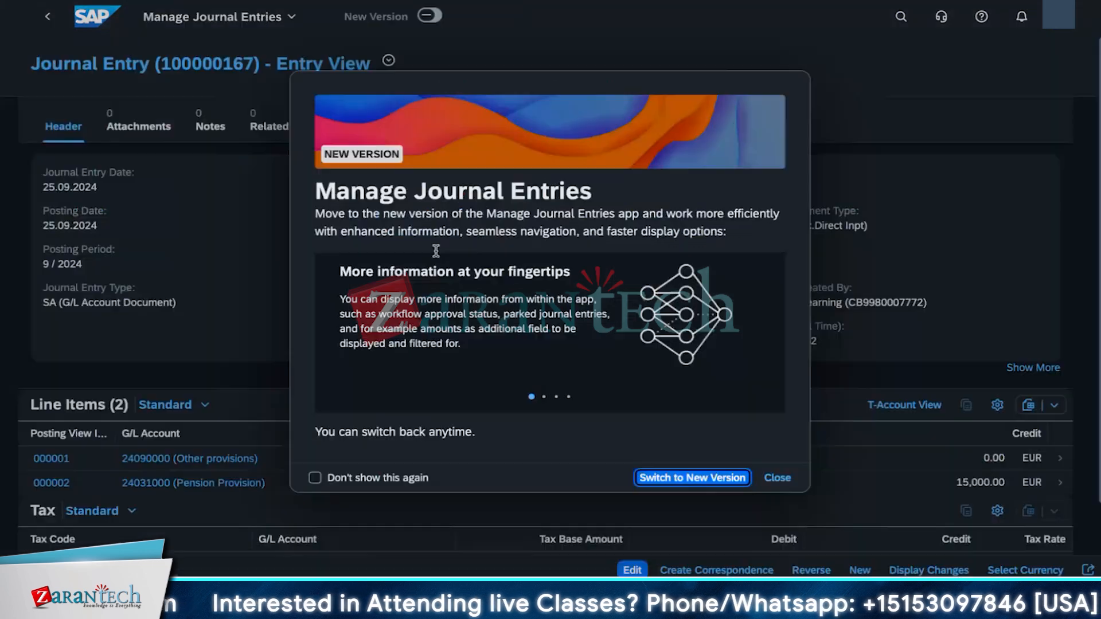
pyautogui.click(720, 483)
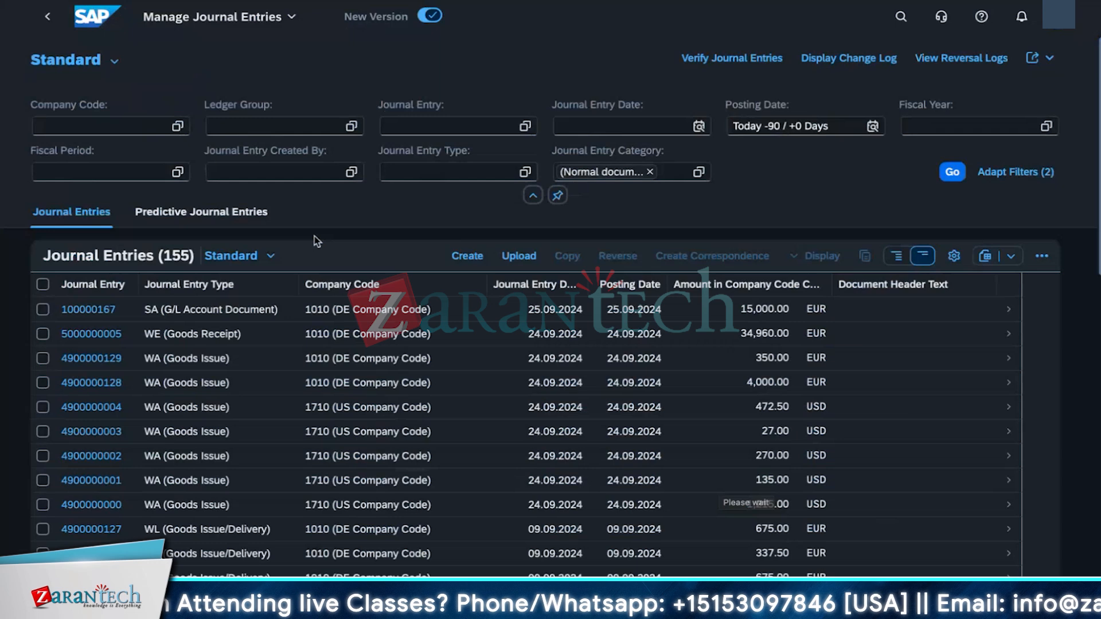
# Step: Browse the journal entries list in the new Manage Journal Entries version
pyautogui.moveTo(437, 23)
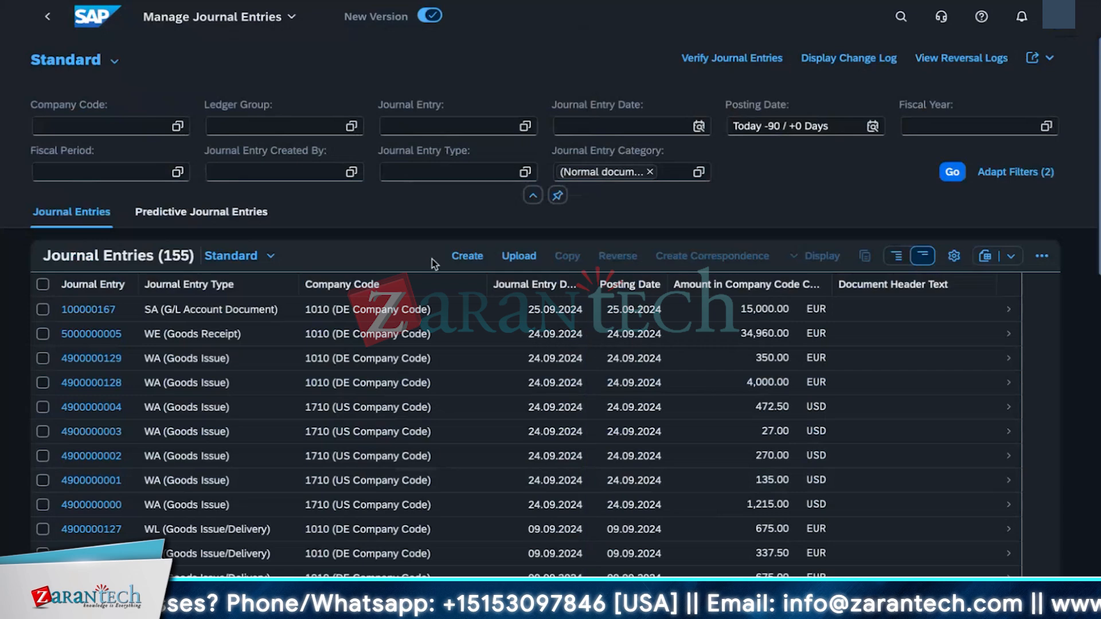
pyautogui.scroll(-1, 604, 503)
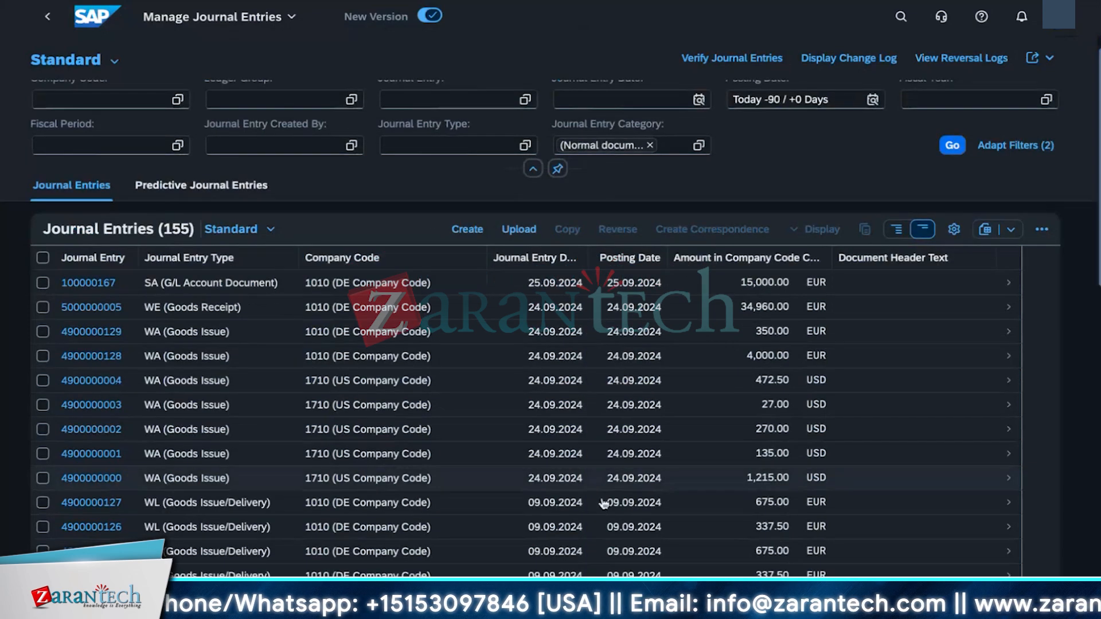
pyautogui.scroll(-8, 604, 503)
pyautogui.scroll(10, 573, 489)
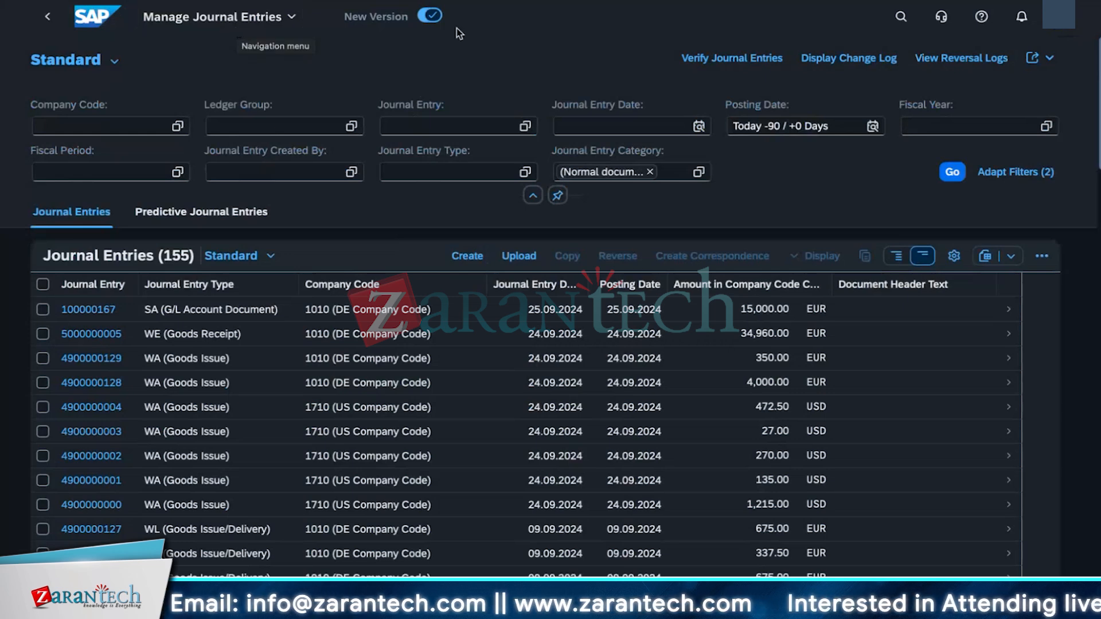
pyautogui.click(463, 257)
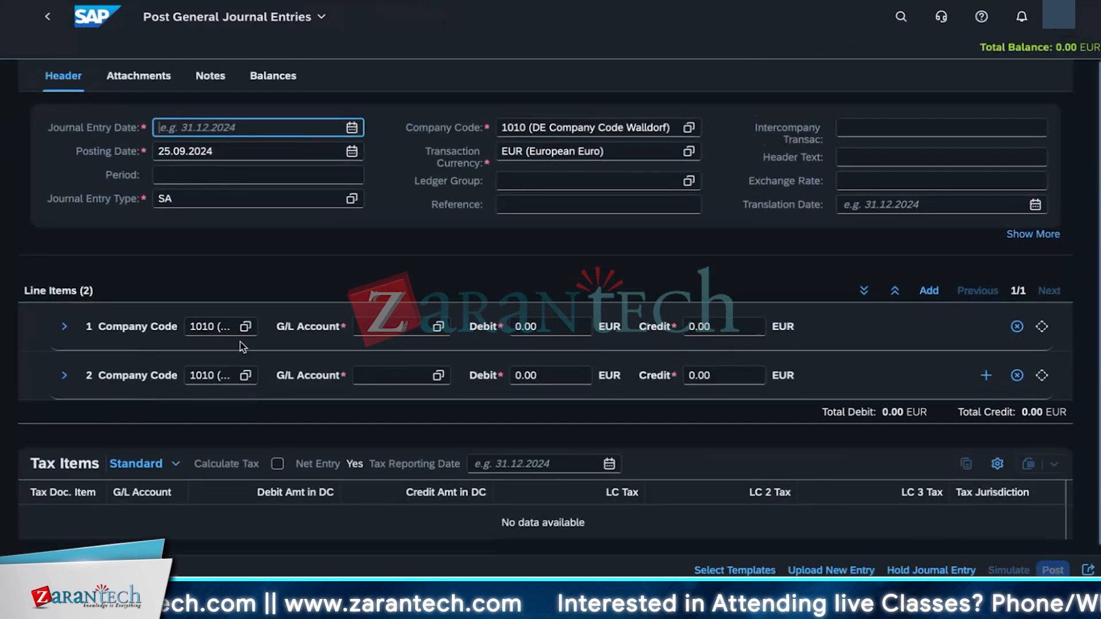
pyautogui.click(47, 18)
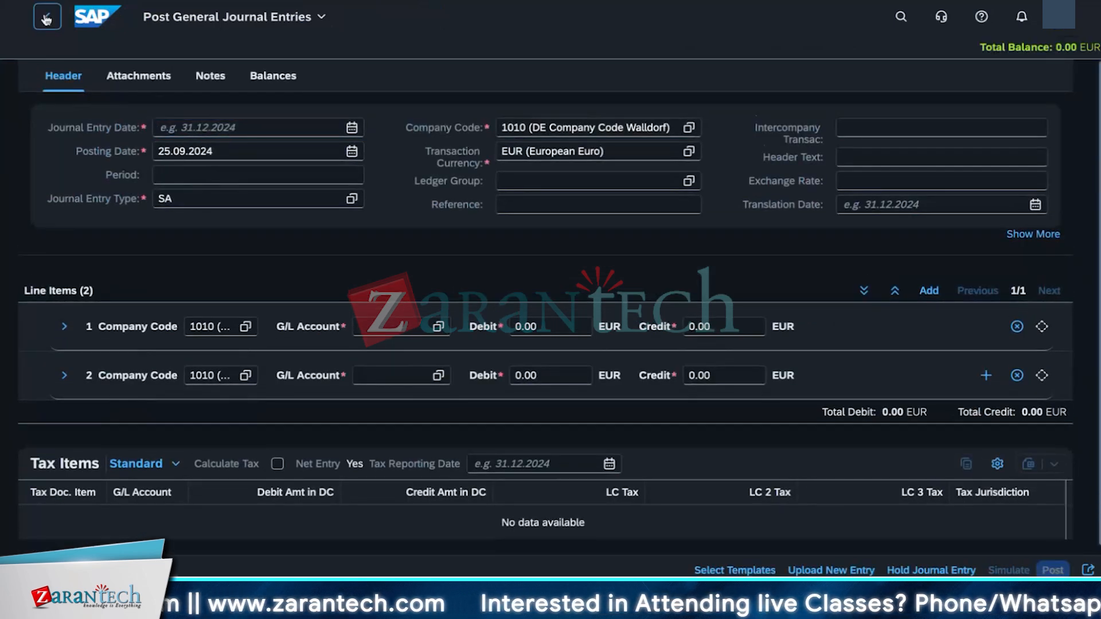
pyautogui.scroll(-5, 245, 476)
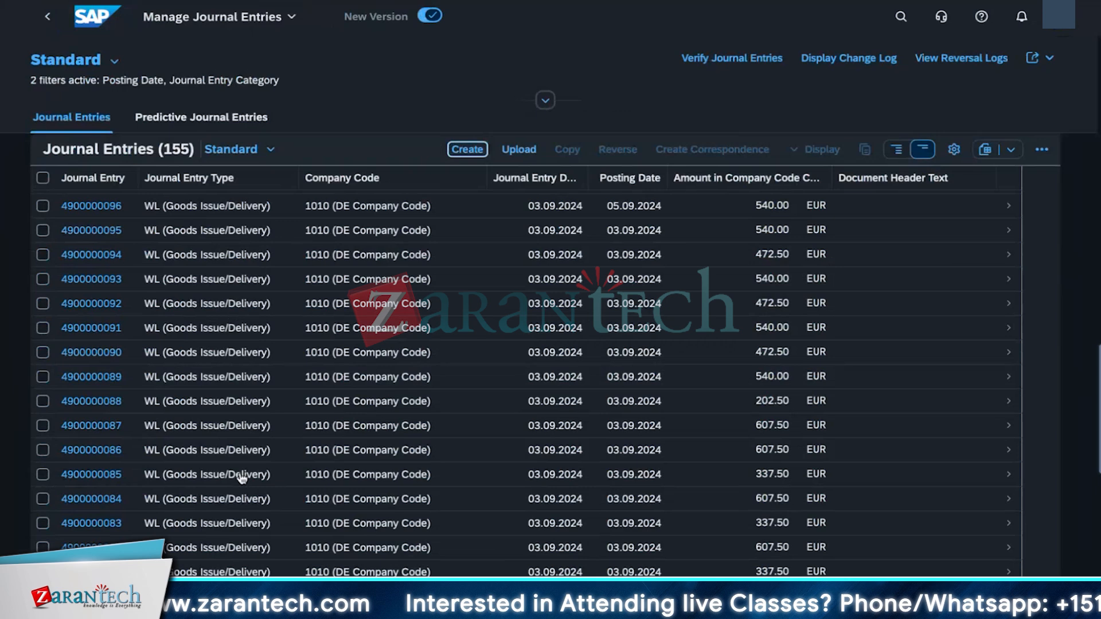
pyautogui.scroll(5, 242, 477)
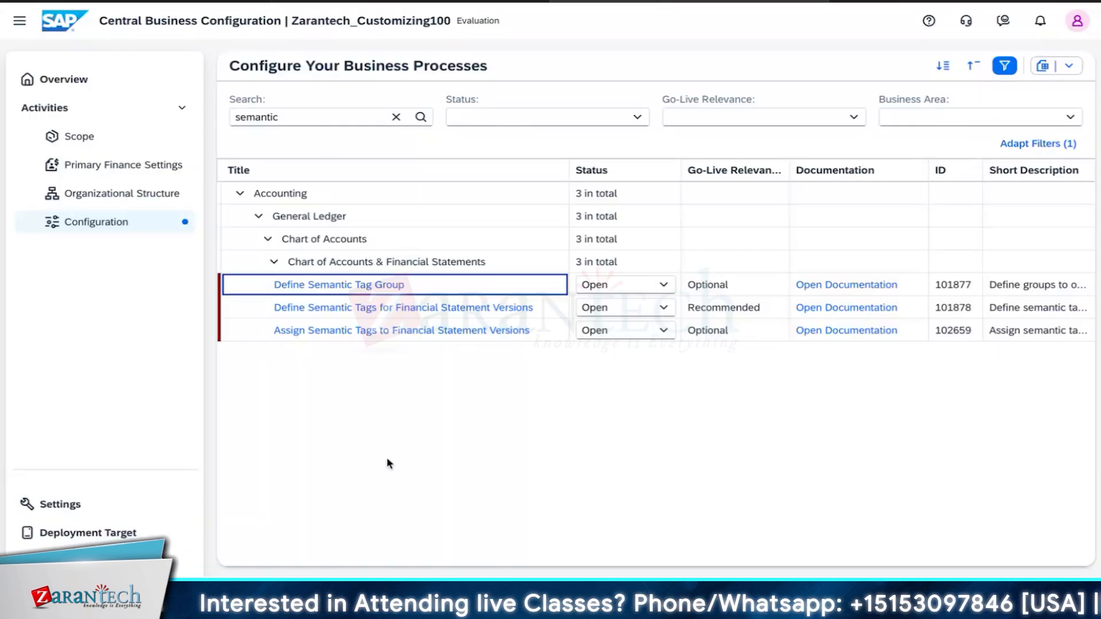
# Step: Search the business process configuration activities for accruals
pyautogui.click(311, 117)
pyautogui.press('BackSpace')
pyautogui.press('BackSpace')
pyautogui.press('BackSpace')
pyautogui.press('BackSpace')
pyautogui.press('BackSpace')
pyautogui.press('BackSpace')
pyautogui.press('BackSpace')
pyautogui.press('BackSpace')
pyautogui.write('accruals')
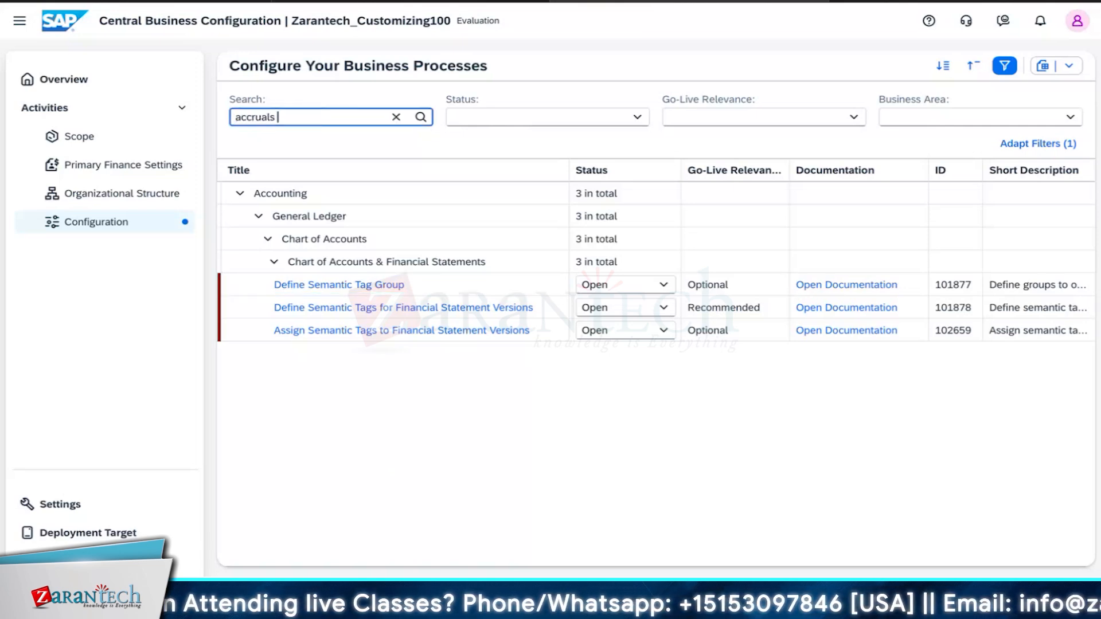
pyautogui.press('Return')
pyautogui.press('BackSpace')
pyautogui.press('BackSpace')
pyautogui.press('BackSpace')
pyautogui.press('BackSpace')
pyautogui.press('BackSpace')
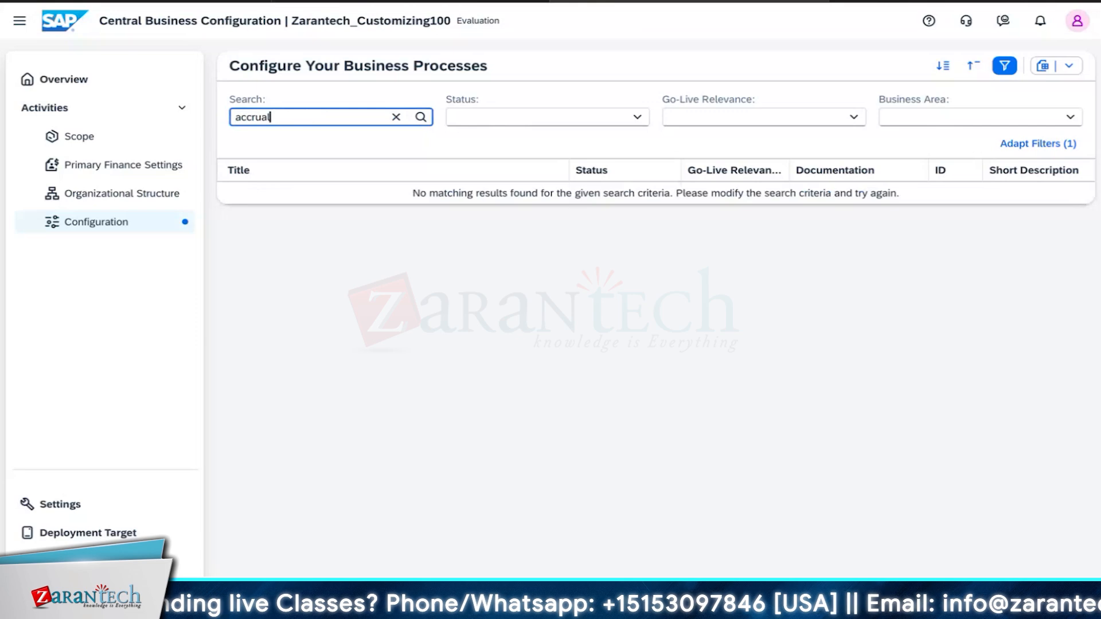
pyautogui.press('BackSpace')
pyautogui.press('BackSpace')
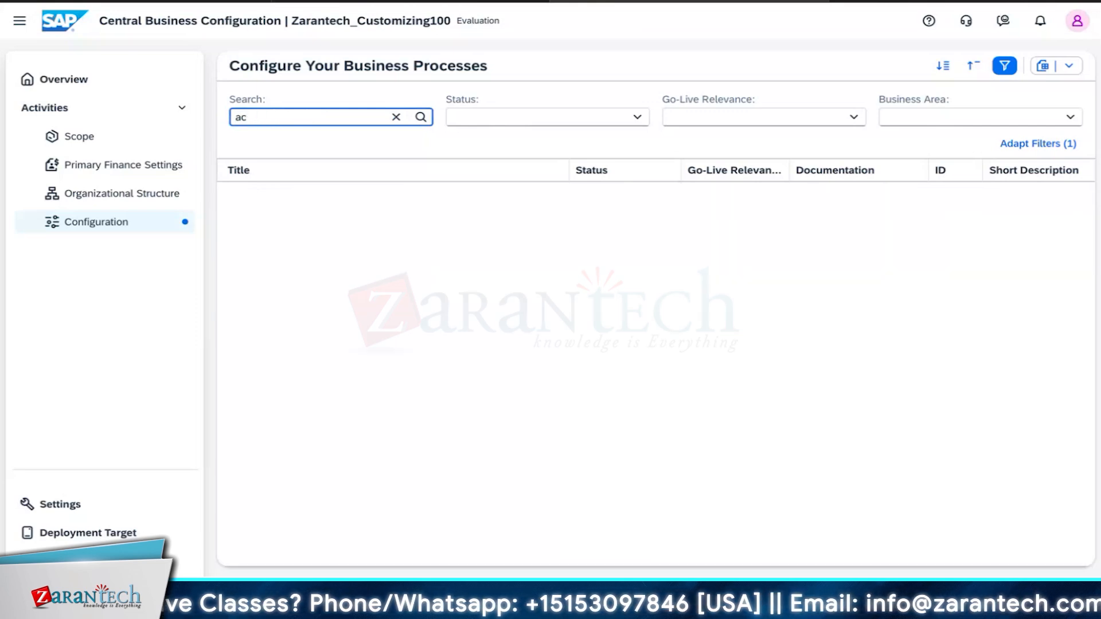
pyautogui.write('ru')
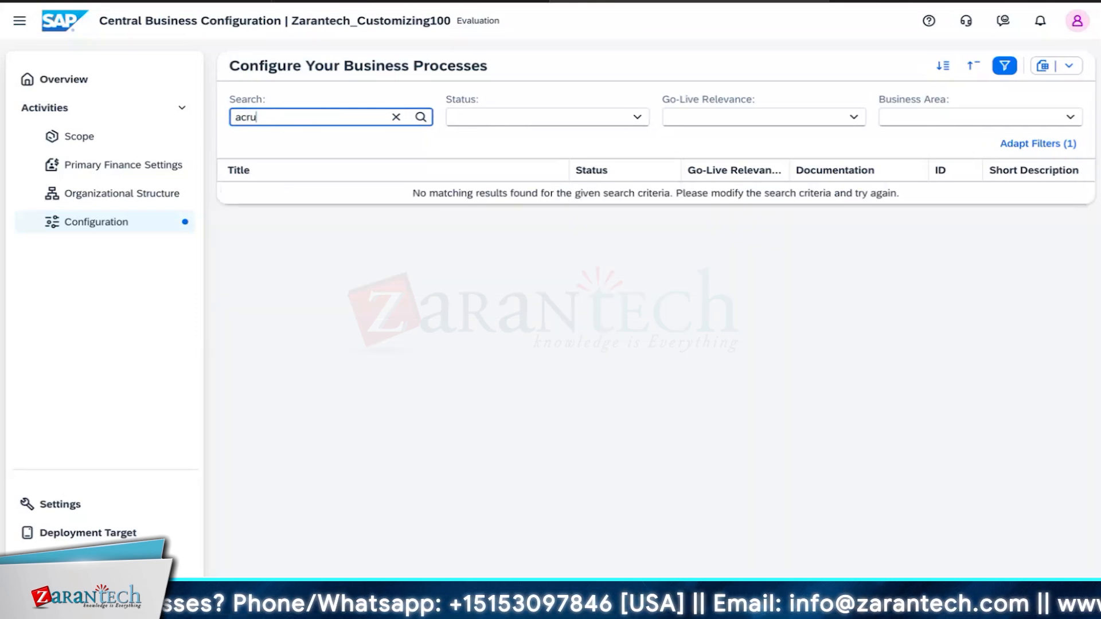
pyautogui.write('\\\\')
pyautogui.press('BackSpace')
pyautogui.press('BackSpace')
pyautogui.press('BackSpace')
pyautogui.press('BackSpace')
pyautogui.write('cru')
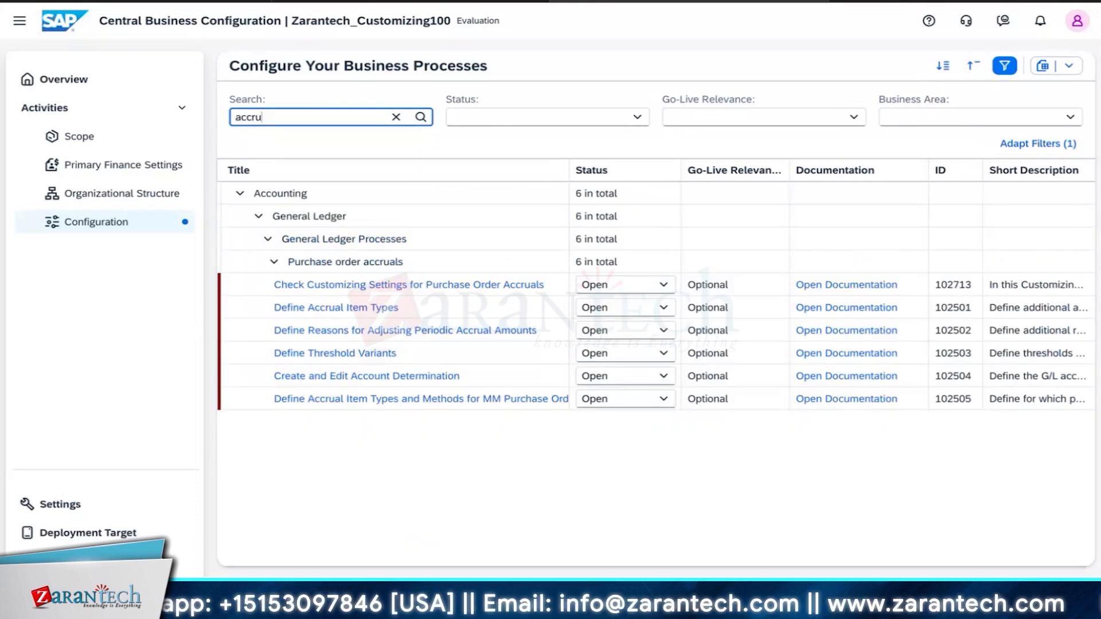
pyautogui.write('als')
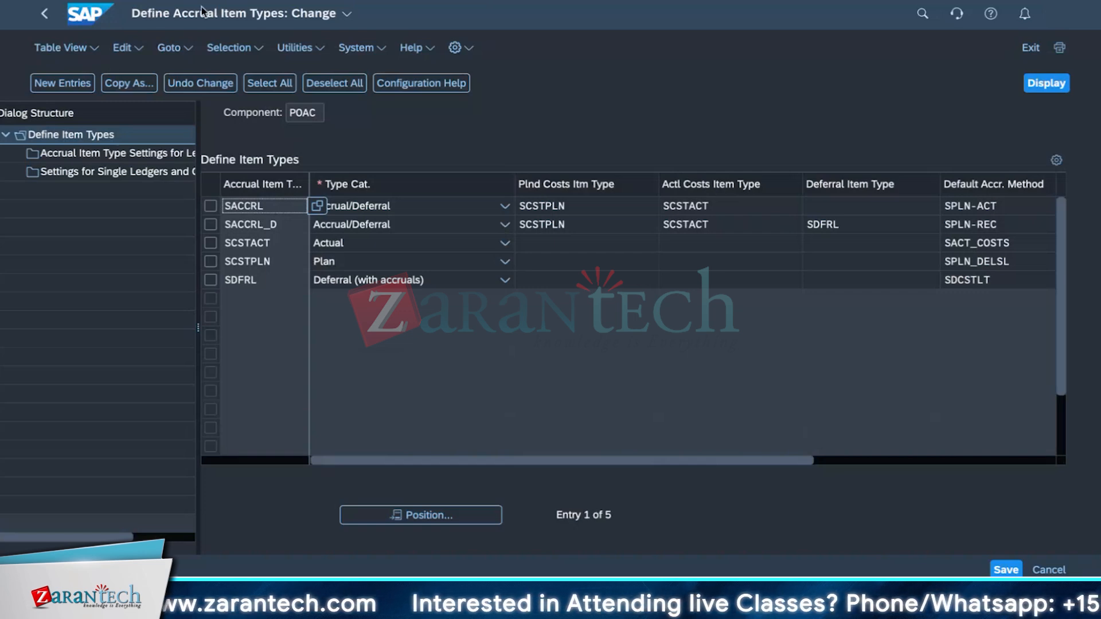
pyautogui.click(224, 15)
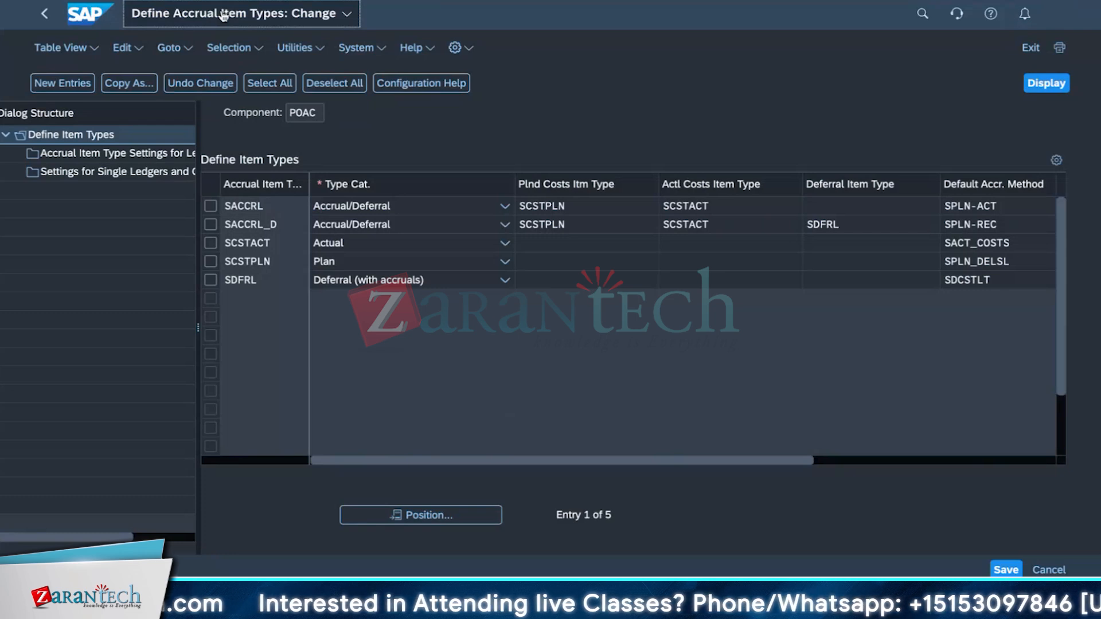
pyautogui.moveTo(223, 16); pyautogui.dragTo(283, 14)
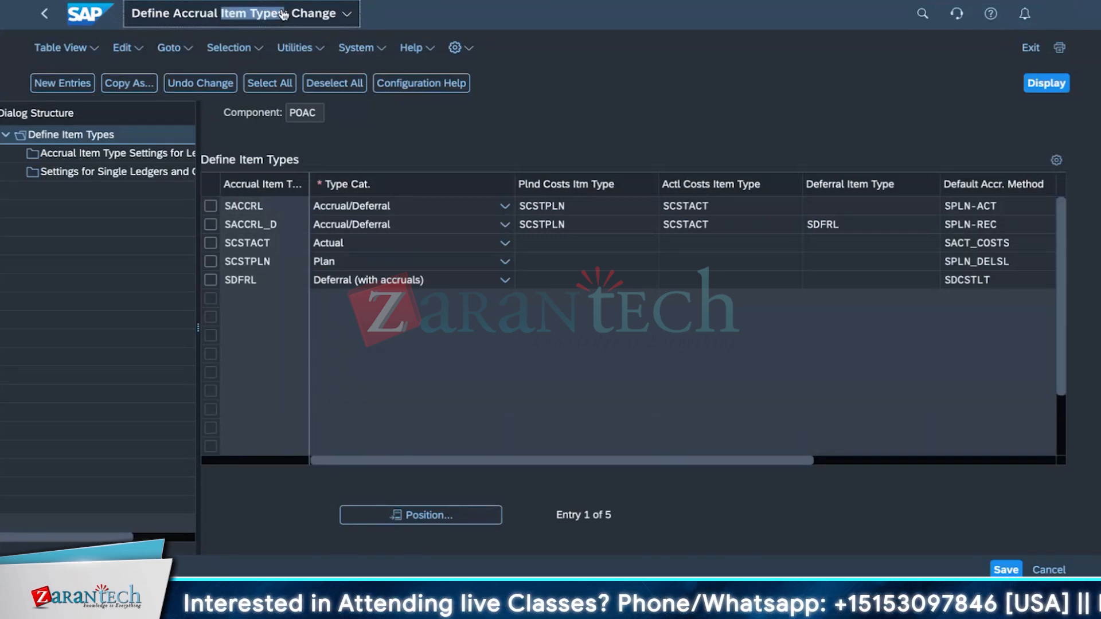
pyautogui.click(283, 15)
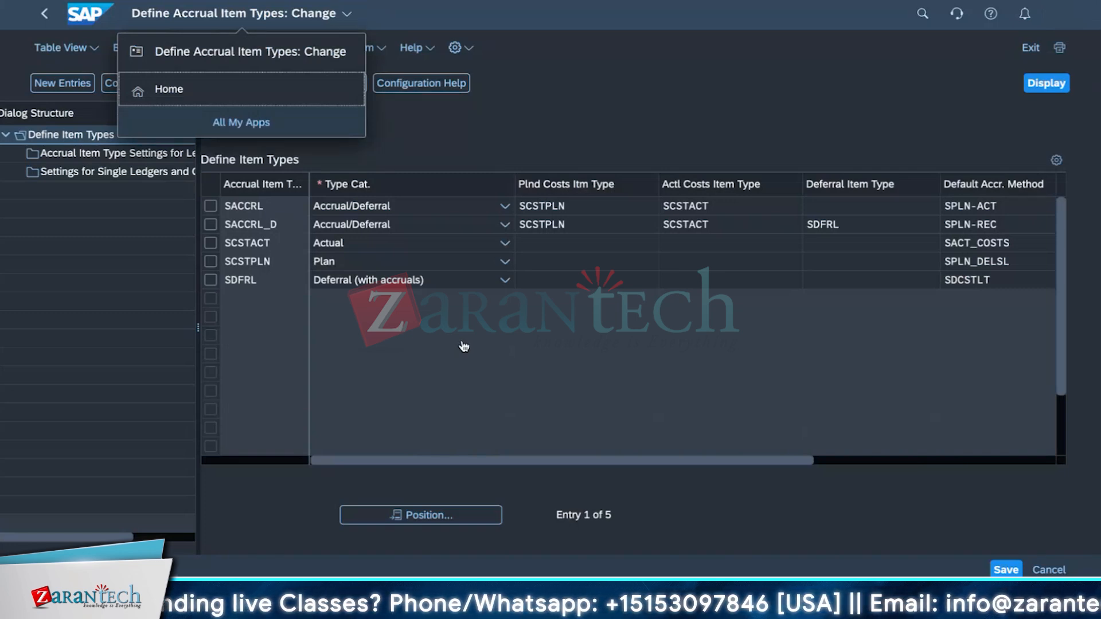
pyautogui.click(571, 86)
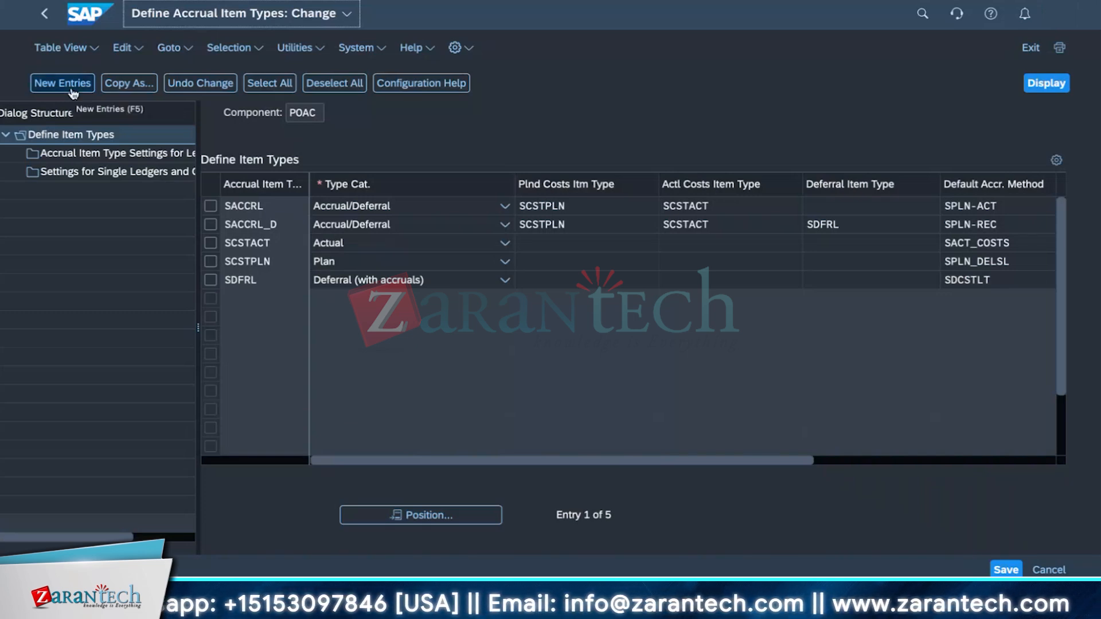
pyautogui.click(101, 159)
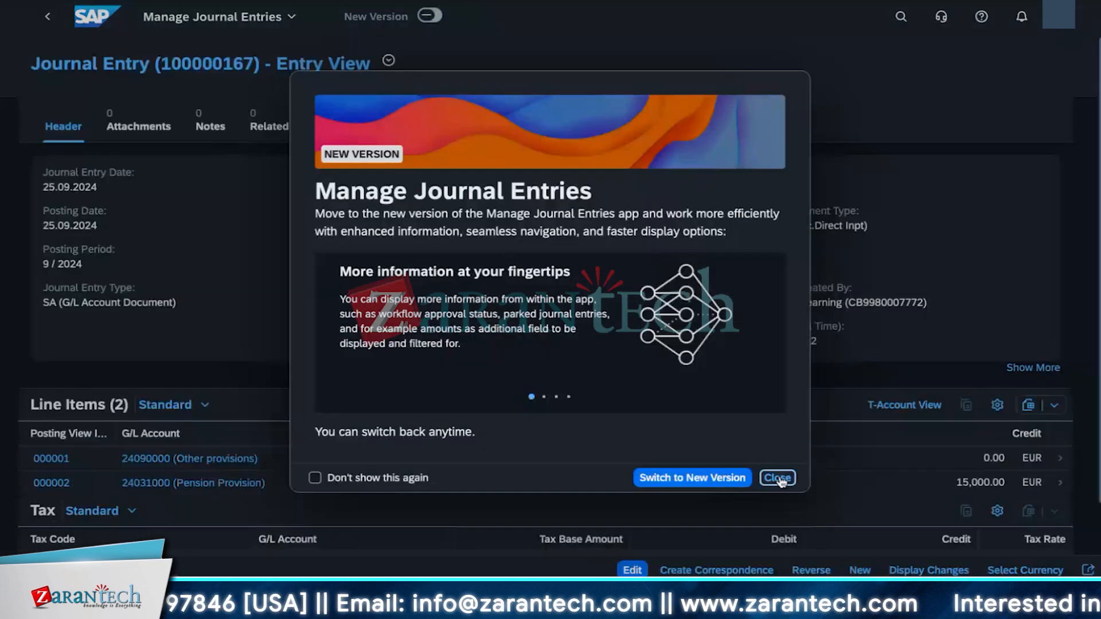
pyautogui.click(778, 478)
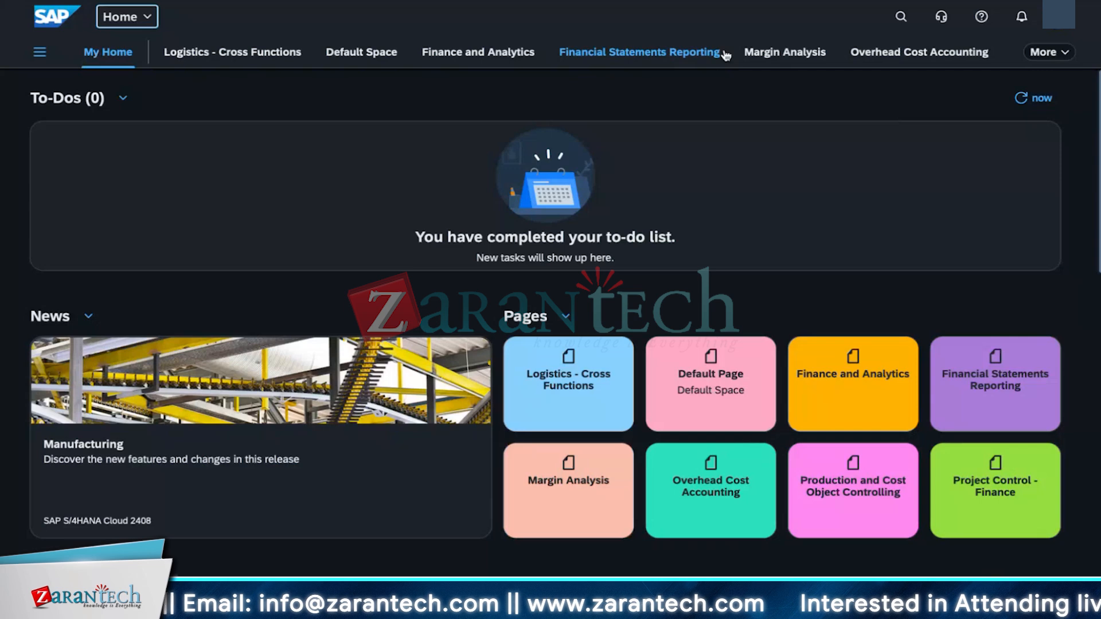
# Step: Search the apps for accru and open Display Periodic Accrual Amounts
pyautogui.click(900, 17)
pyautogui.write('accru')
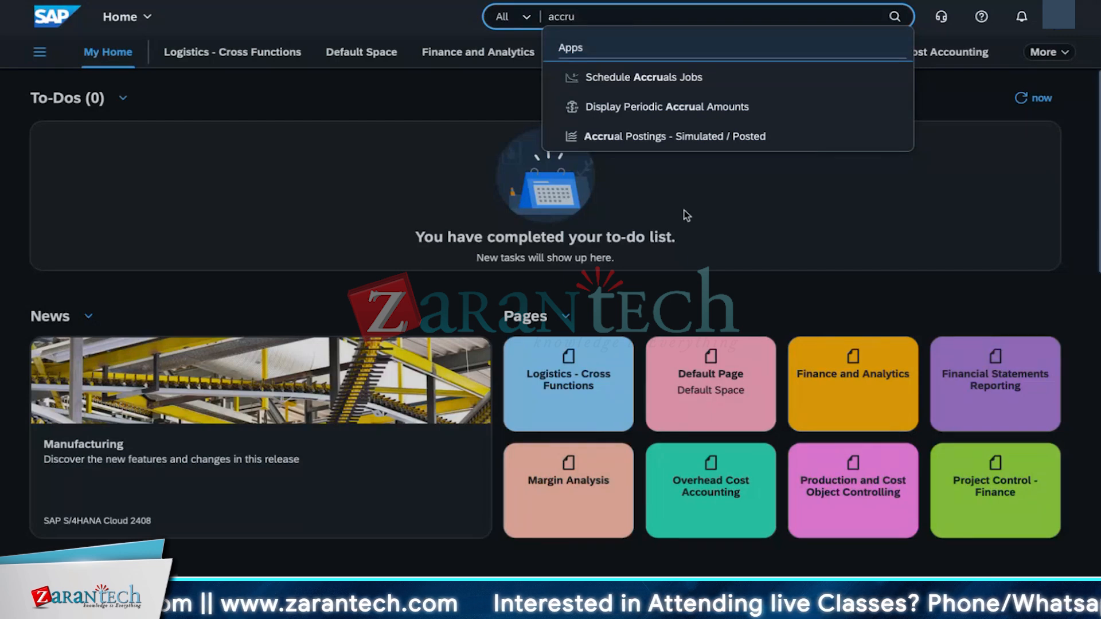
pyautogui.click(607, 113)
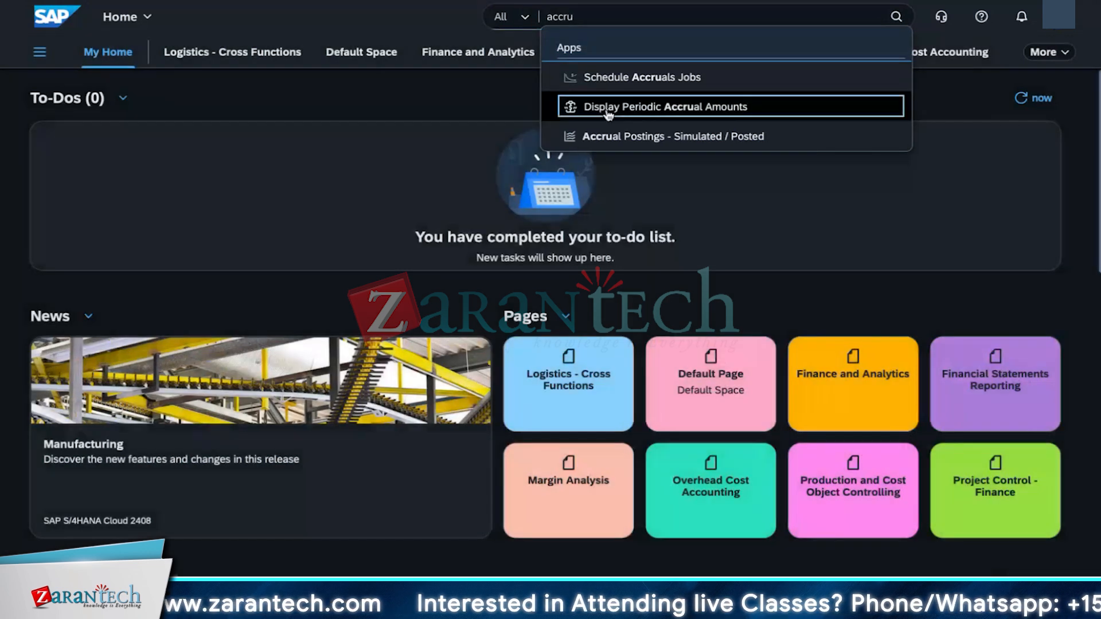
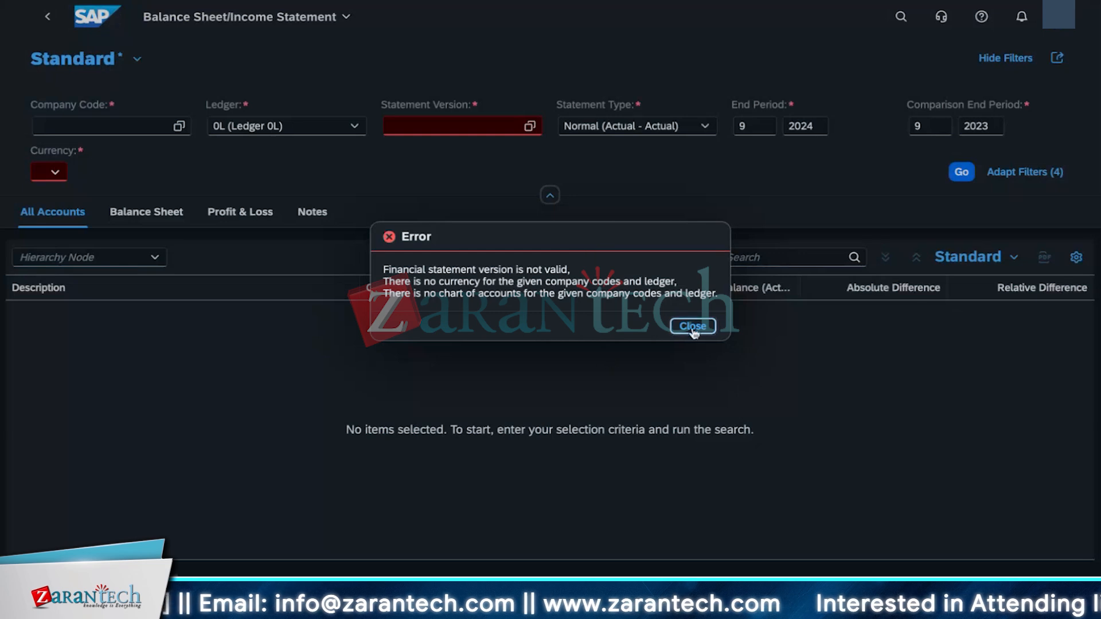
# Step: Run the balance sheet/income statement for company code 1010 with statement version FSV for KAYBO (F07K) in EUR
pyautogui.click(526, 123)
pyautogui.click(182, 383)
pyautogui.click(52, 173)
pyautogui.click(86, 126)
pyautogui.write('1010')
pyautogui.press('Return')
pyautogui.click(961, 172)
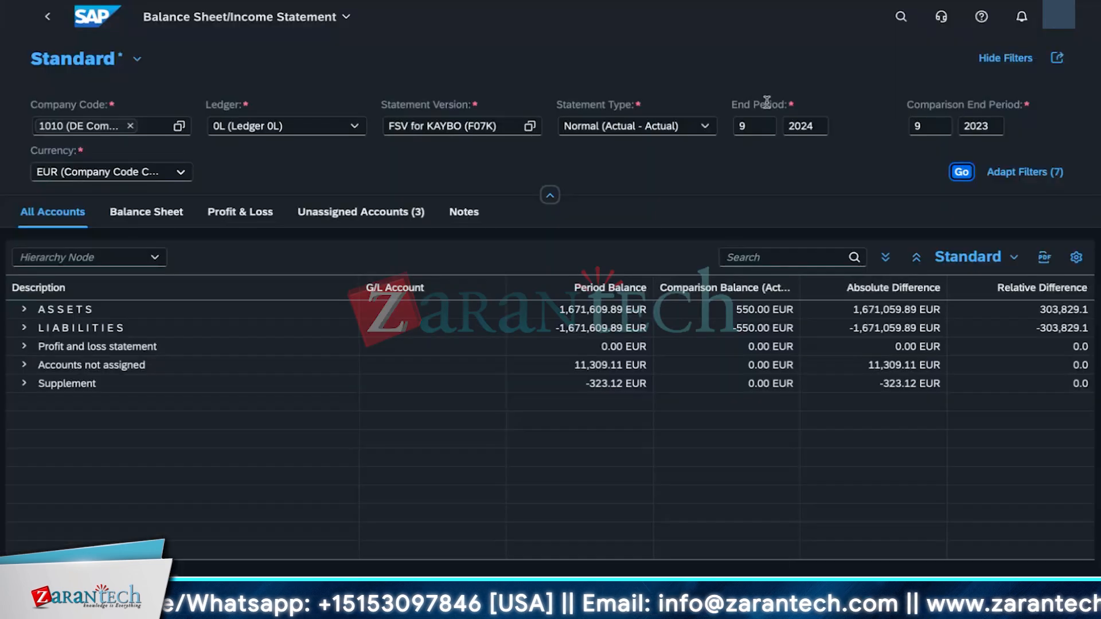
# Step: Search the apps for manage purchase and open Manage Purchase Orders
pyautogui.click(901, 19)
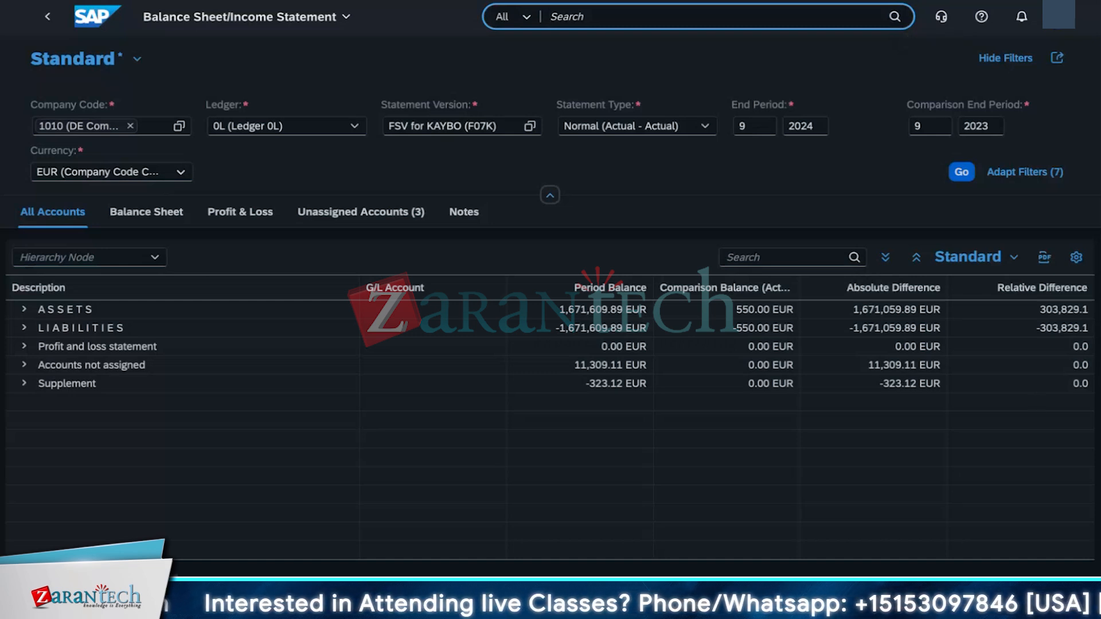
pyautogui.write('manage pu')
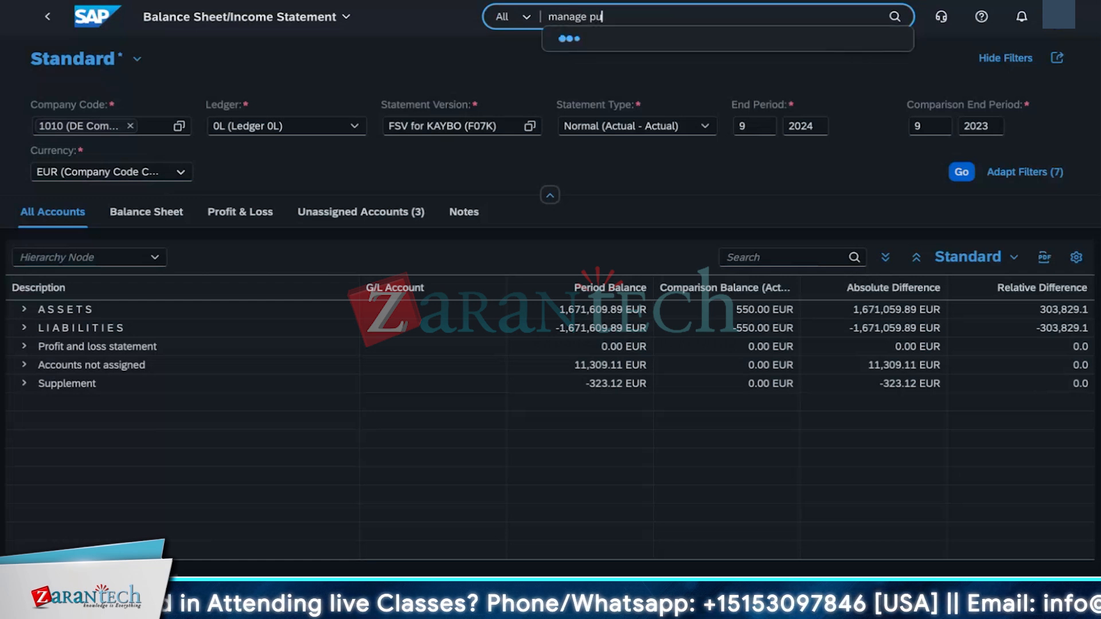
pyautogui.write('rchase')
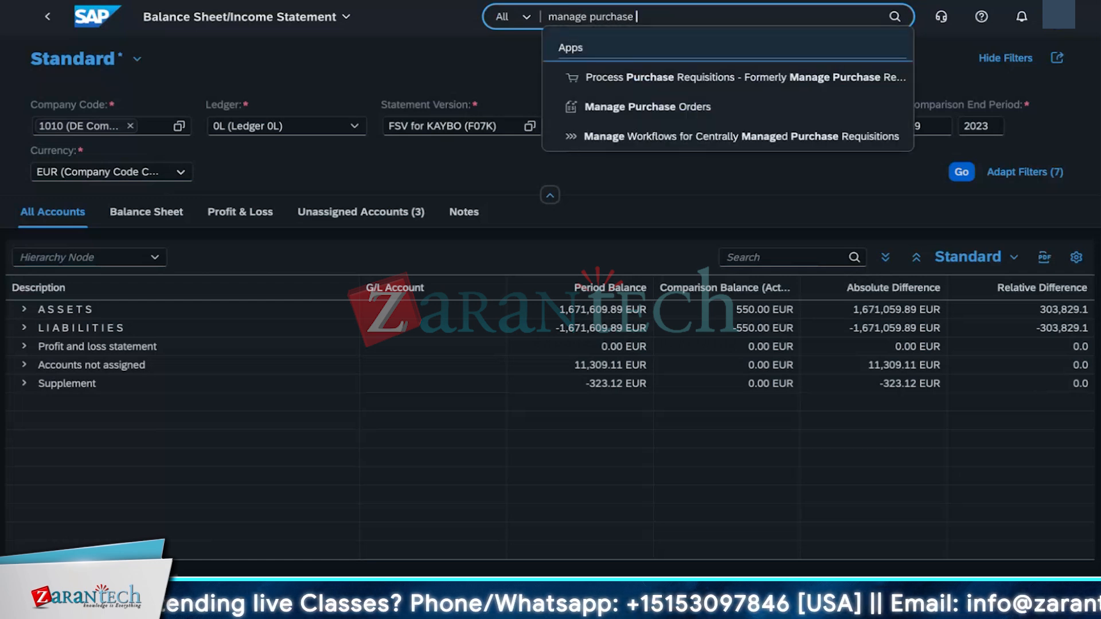
pyautogui.click(678, 113)
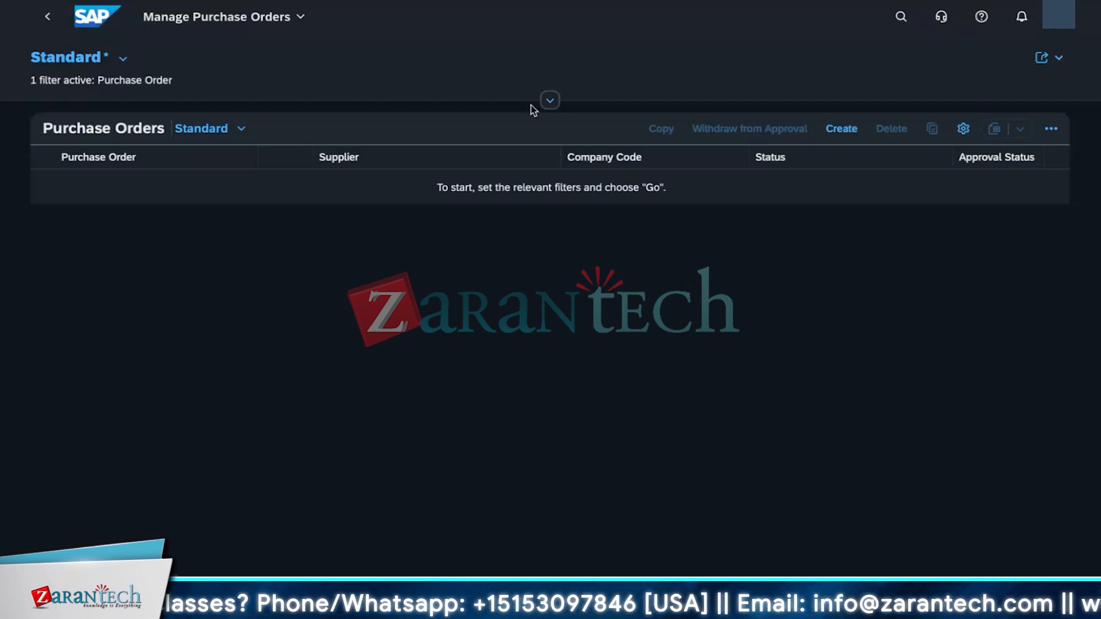
pyautogui.click(549, 100)
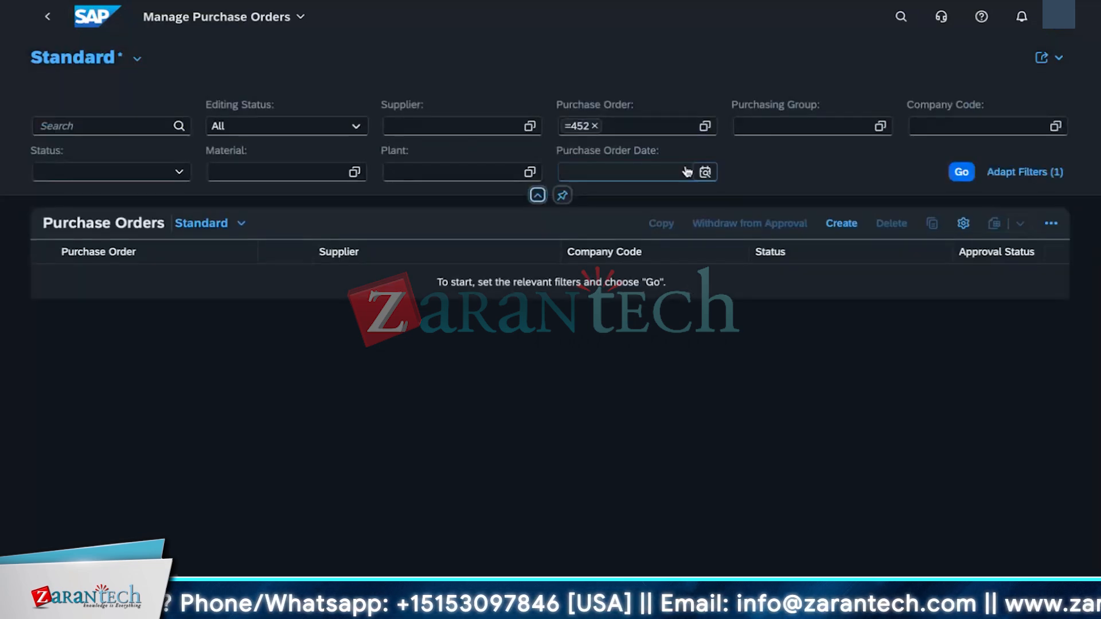
pyautogui.click(594, 127)
pyautogui.click(595, 126)
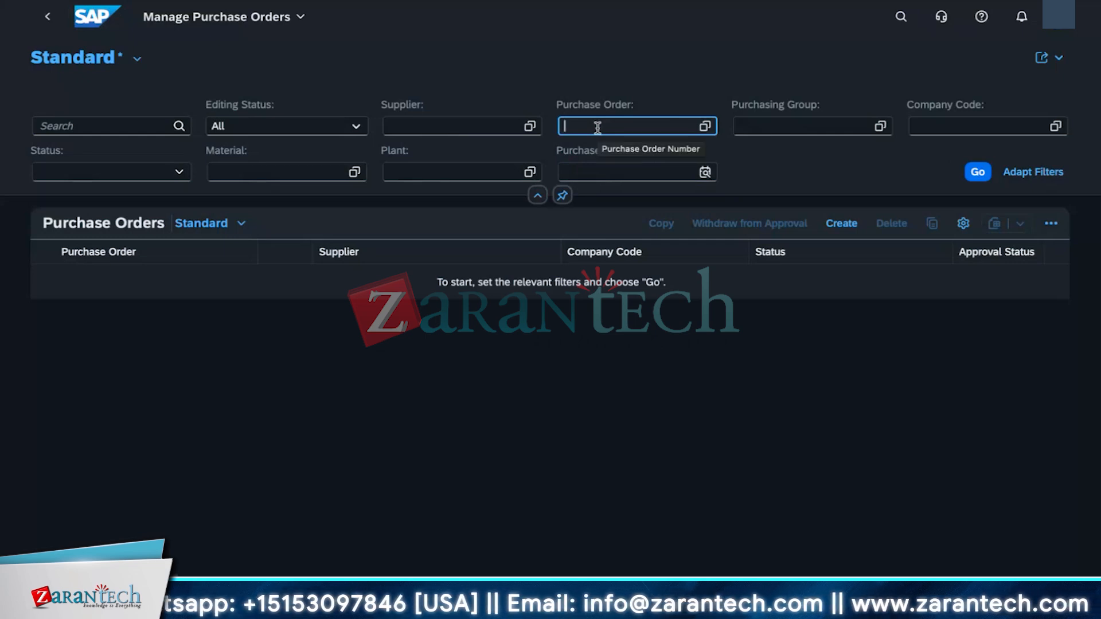
pyautogui.write('45200')
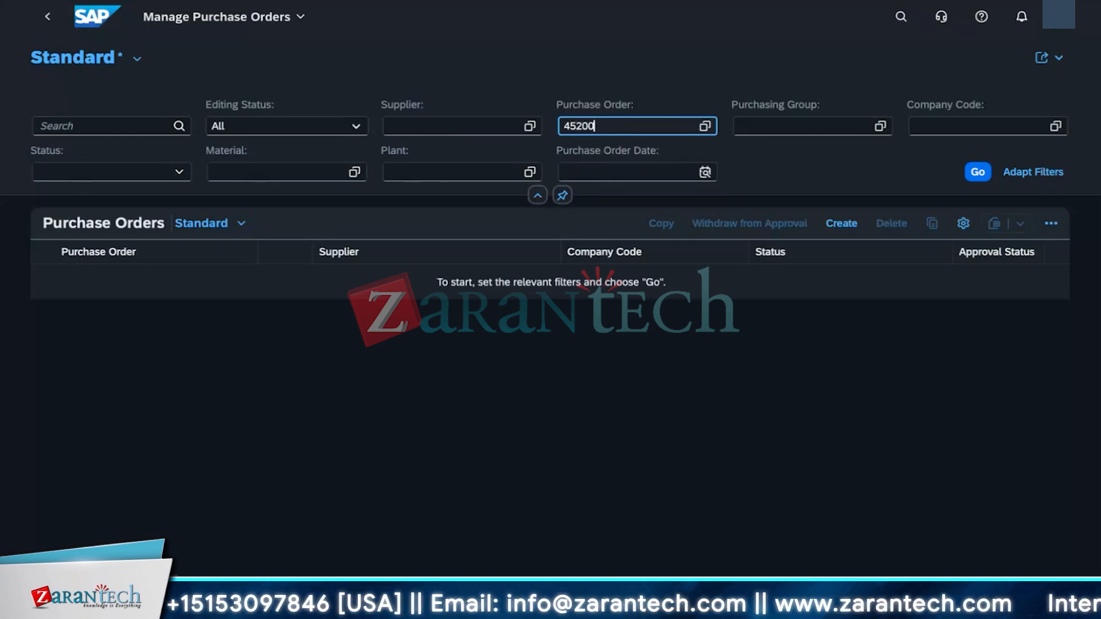
pyautogui.write('12386')
pyautogui.click(978, 172)
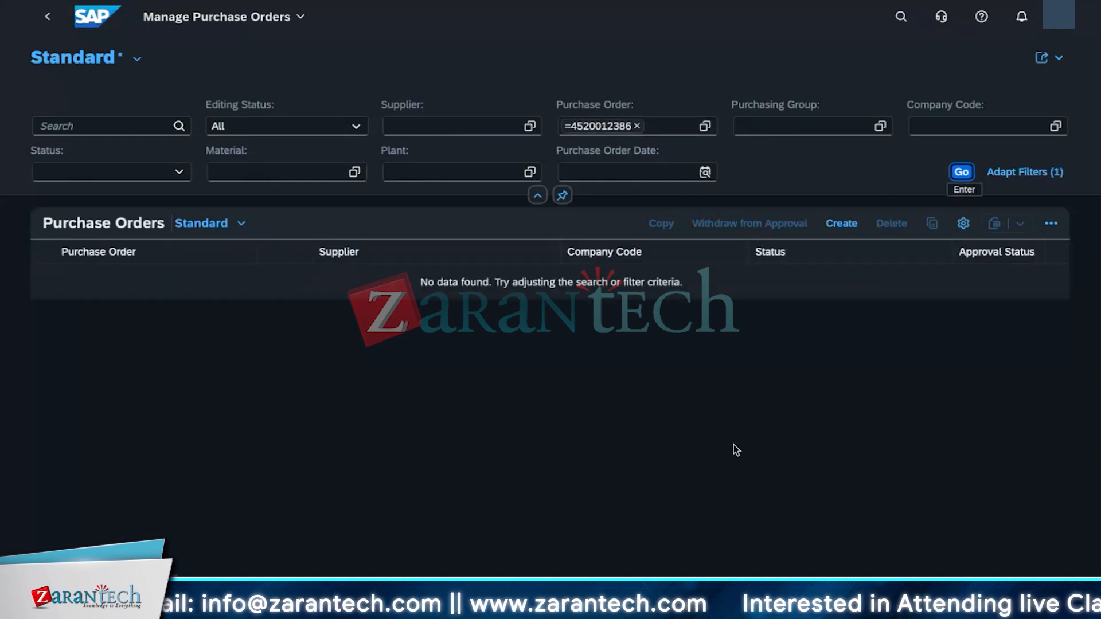
pyautogui.click(636, 125)
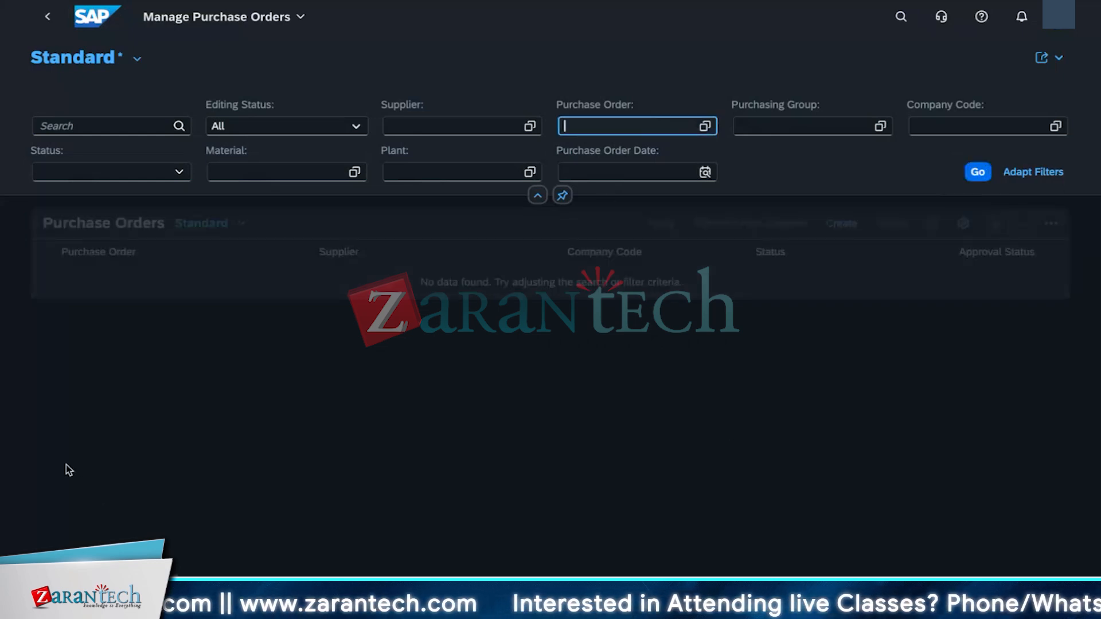
# Step: Search the apps for display purchase and open Display Purchase Order - Advanced
pyautogui.click(899, 16)
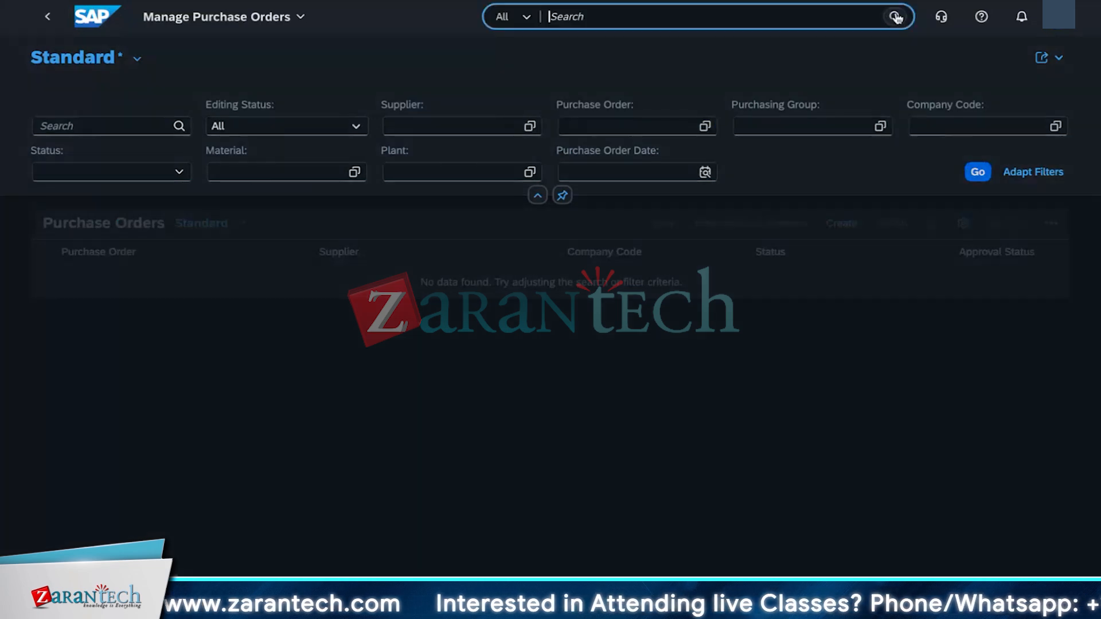
pyautogui.write('display purchase')
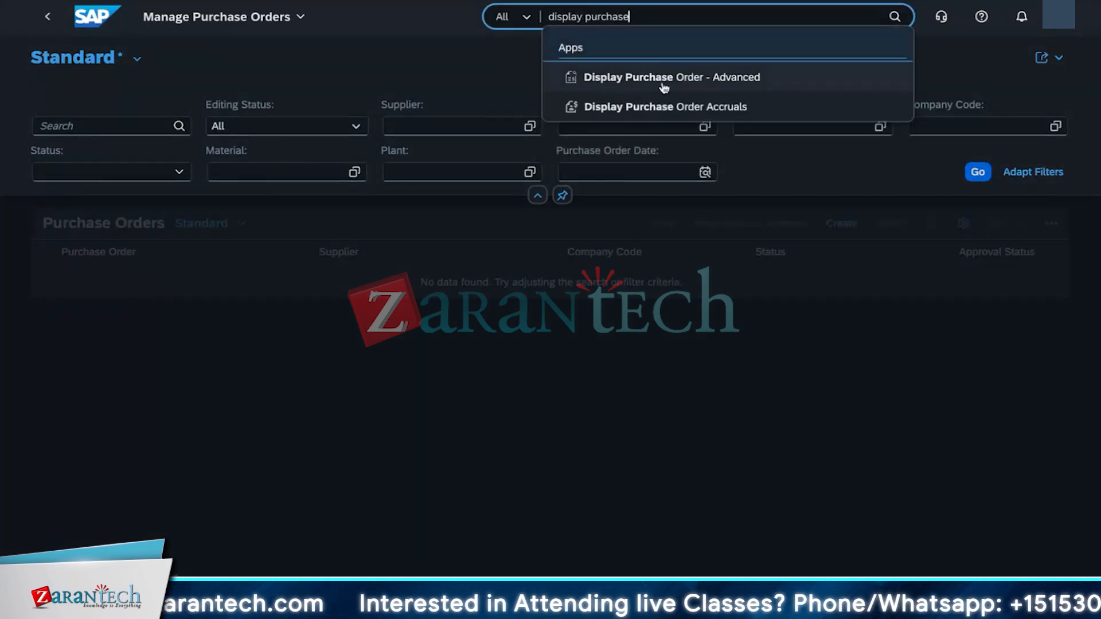
pyautogui.click(659, 76)
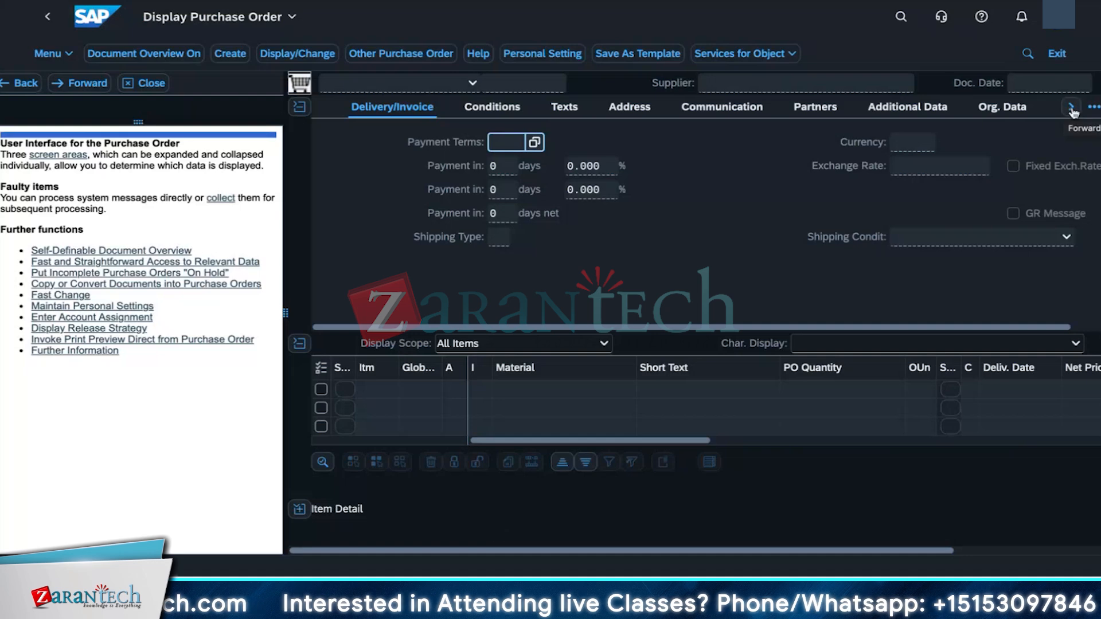
pyautogui.click(299, 107)
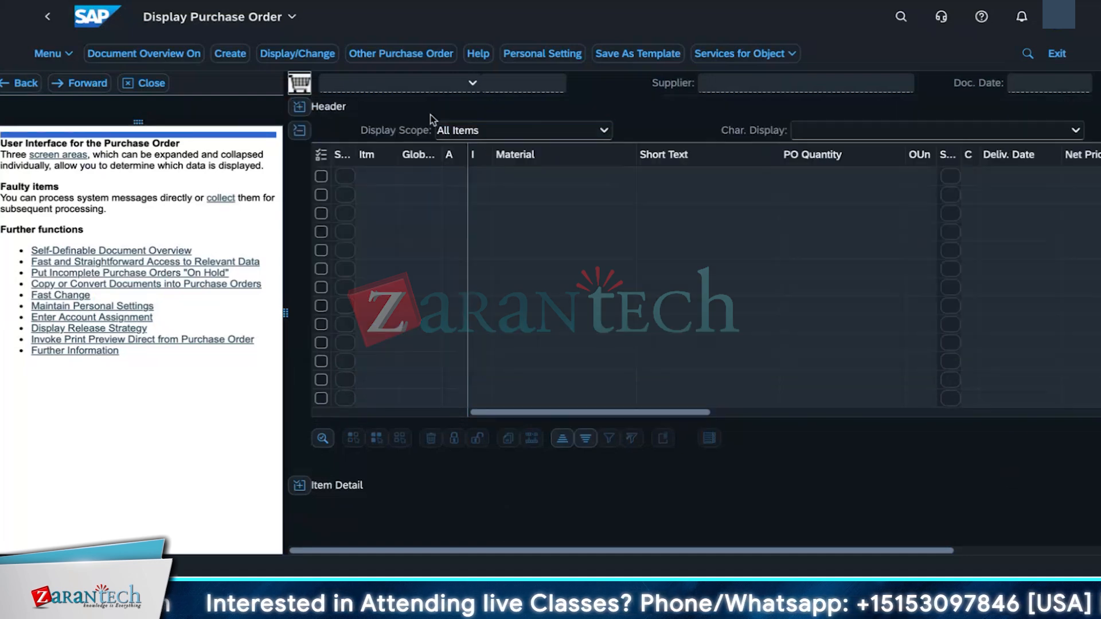
pyautogui.click(232, 55)
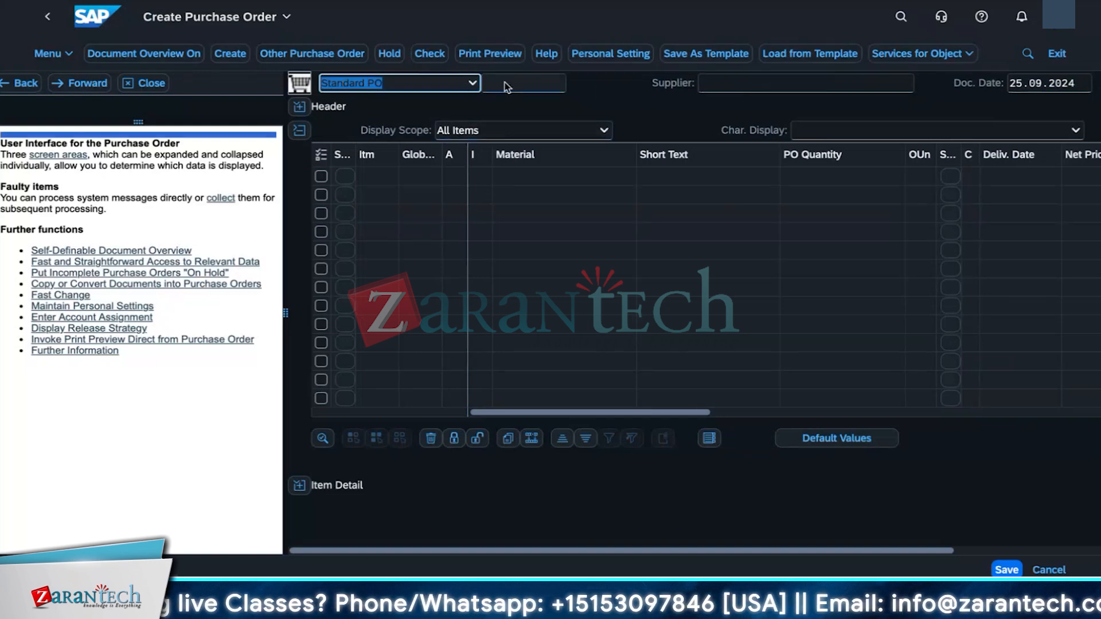
pyautogui.press('Tab')
pyautogui.click(743, 86)
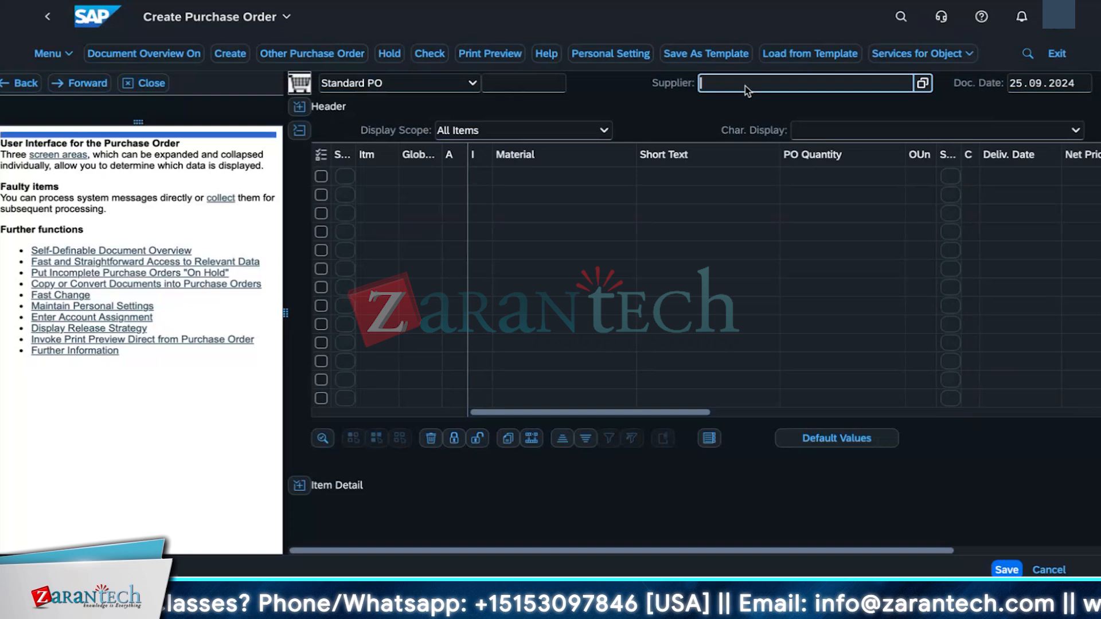
pyautogui.click(926, 83)
pyautogui.click(828, 161)
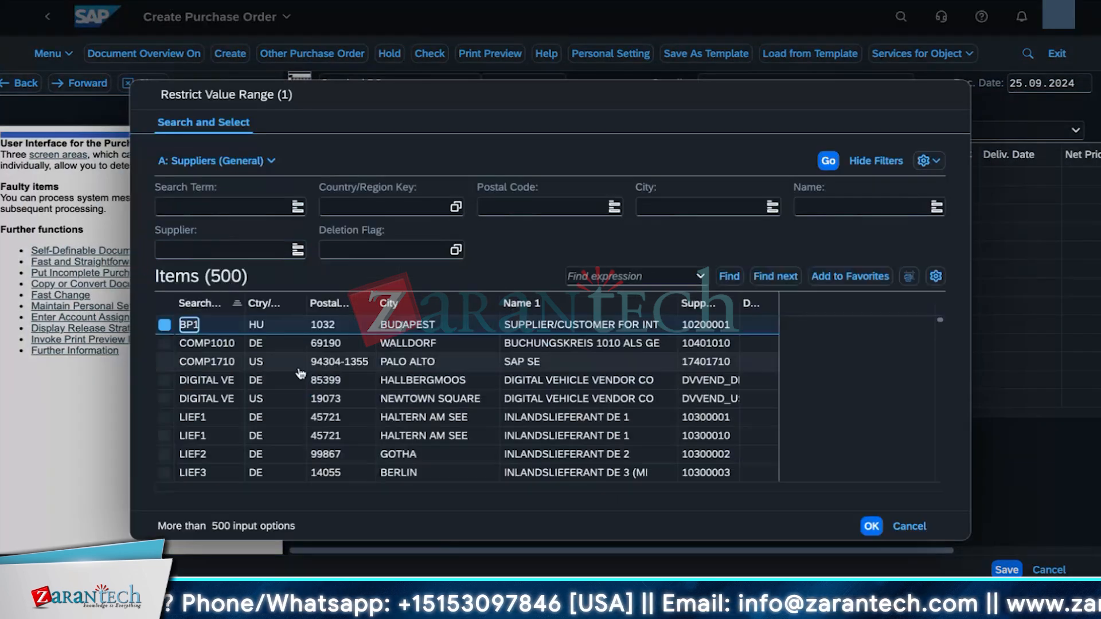
pyautogui.doubleClick(206, 344)
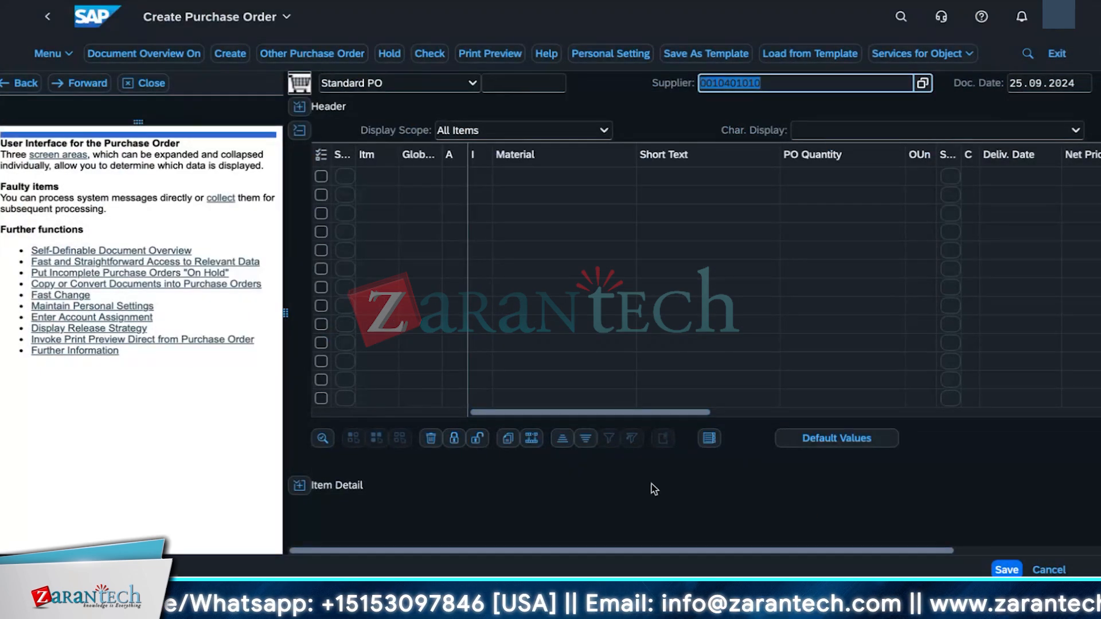
# Step: Add item 01 with account assignment category A (Asset)
pyautogui.click(391, 179)
pyautogui.click(449, 181)
pyautogui.click(389, 177)
pyautogui.write('01')
pyautogui.click(453, 176)
pyautogui.click(476, 176)
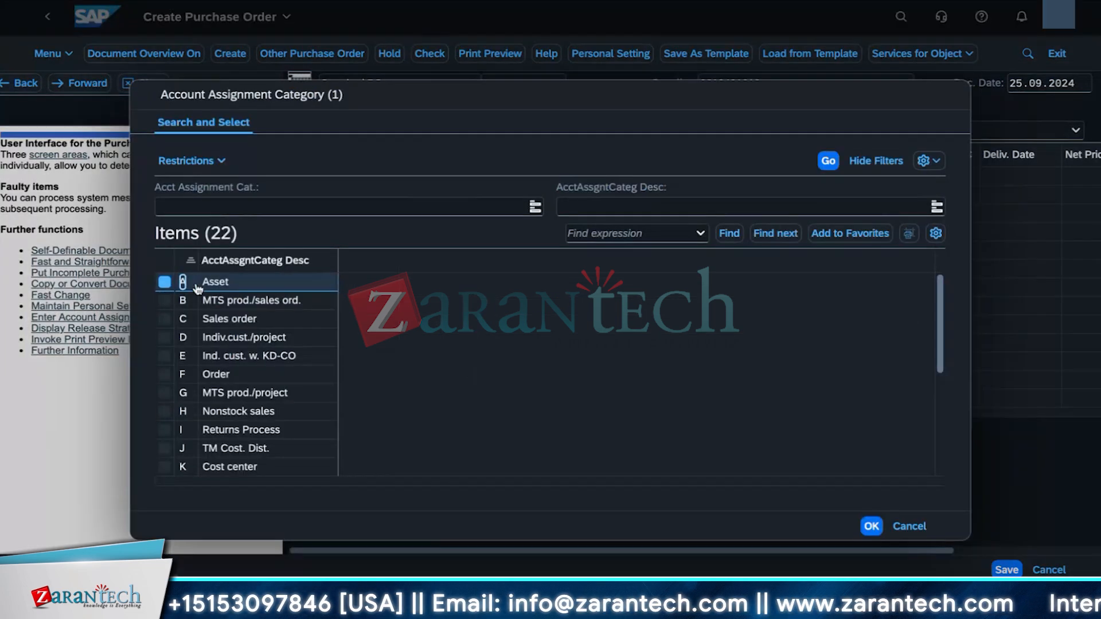
pyautogui.doubleClick(204, 287)
# Step: Browse the material value help list for the item and close it without choosing a material
pyautogui.click(513, 178)
pyautogui.click(647, 176)
pyautogui.click(827, 161)
pyautogui.scroll(-3, 294, 457)
pyautogui.scroll(-10, 293, 457)
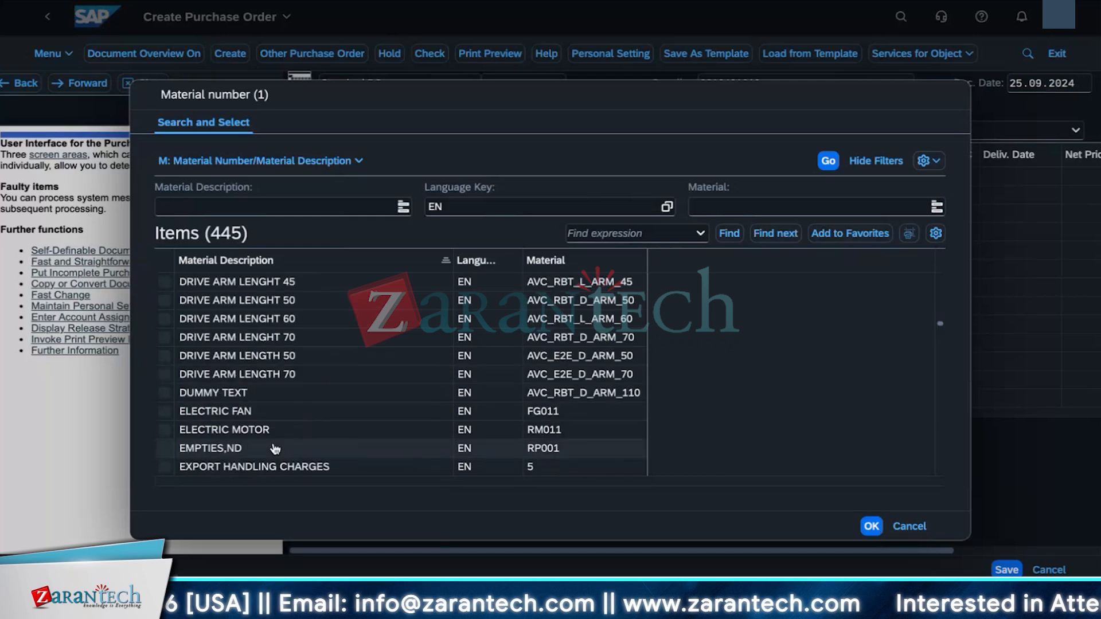
pyautogui.scroll(2, 273, 449)
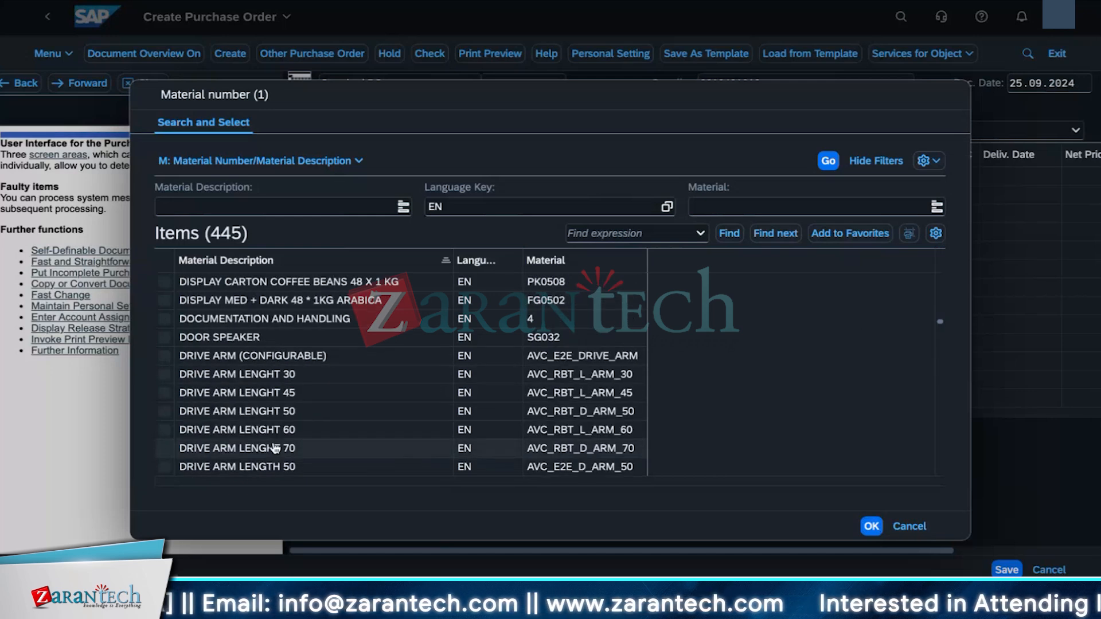
pyautogui.scroll(-15, 273, 448)
pyautogui.click(872, 529)
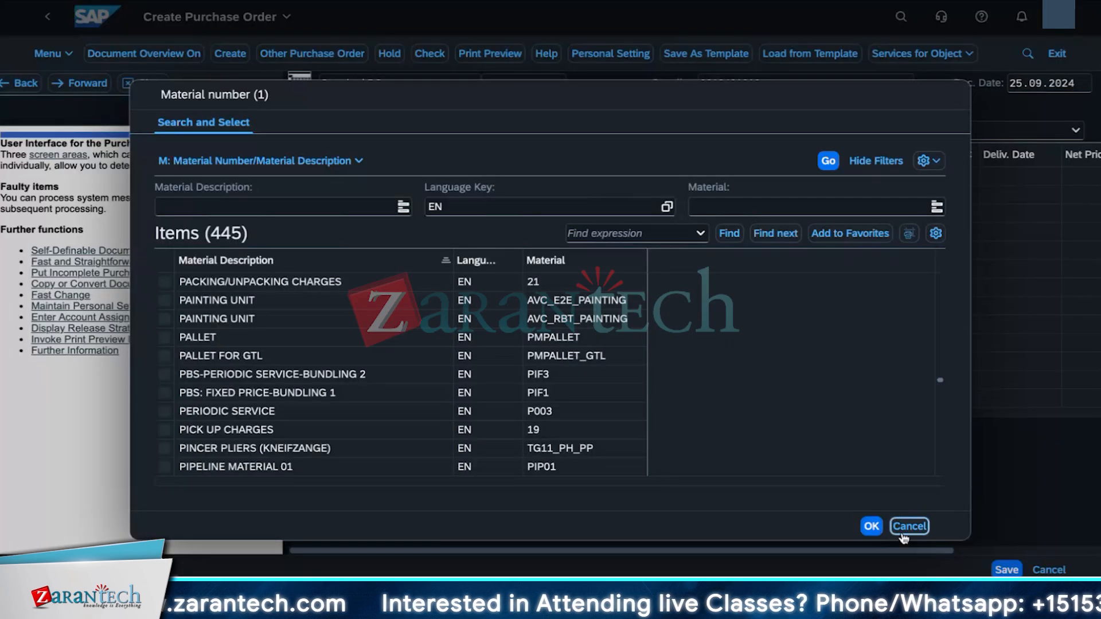
pyautogui.click(904, 534)
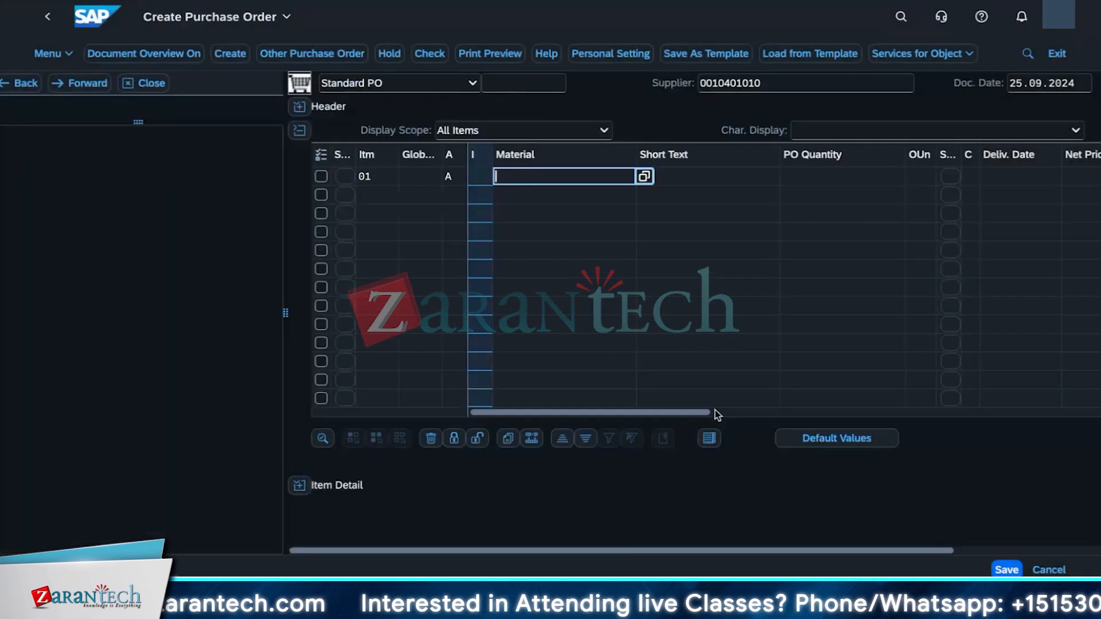
# Step: Search the apps for manage purchase order and open Manage Purchase Orders
pyautogui.click(496, 1)
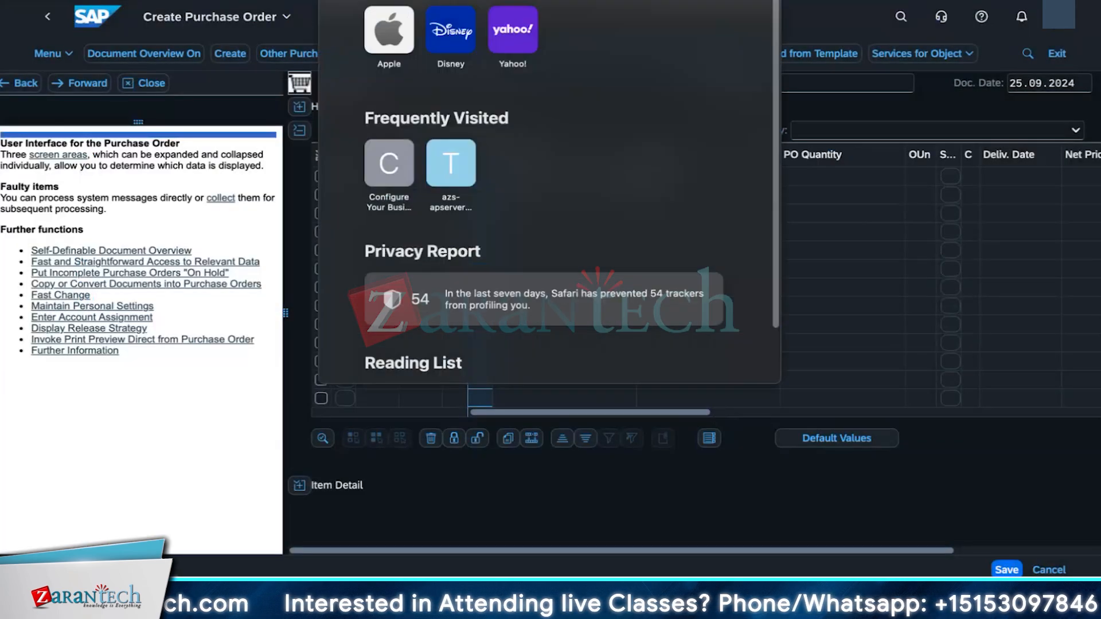
pyautogui.press('Escape')
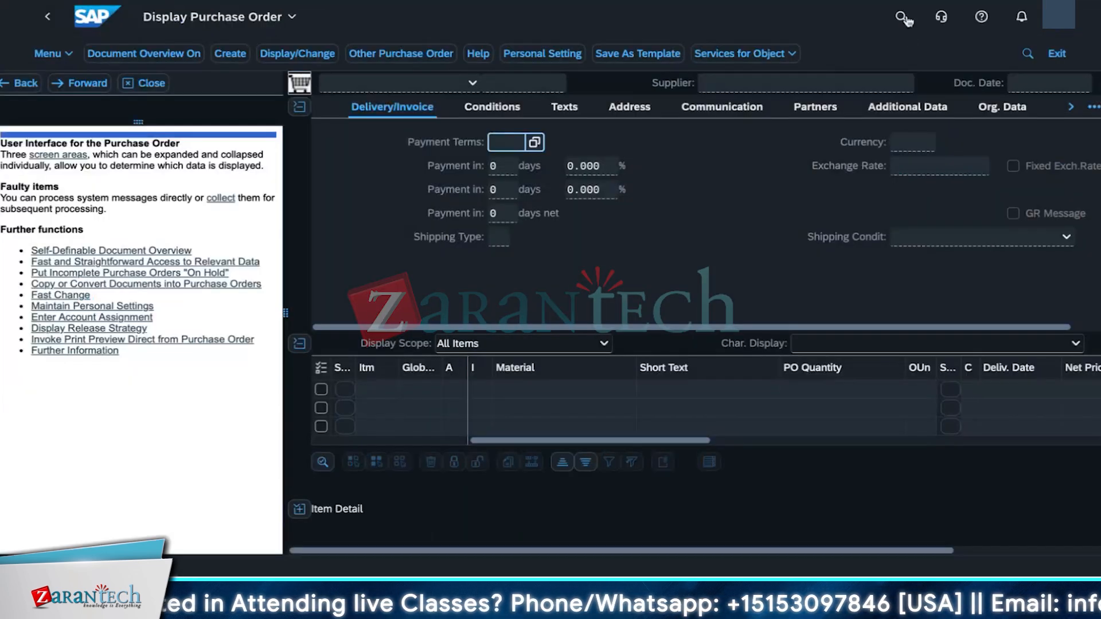
pyautogui.click(898, 17)
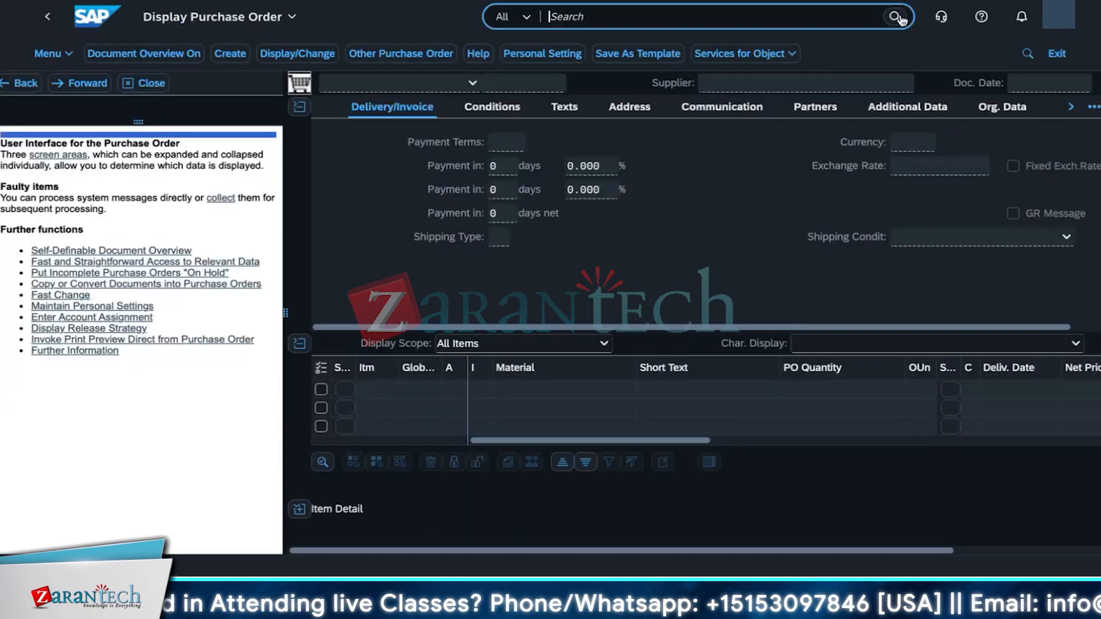
pyautogui.write('manage pu')
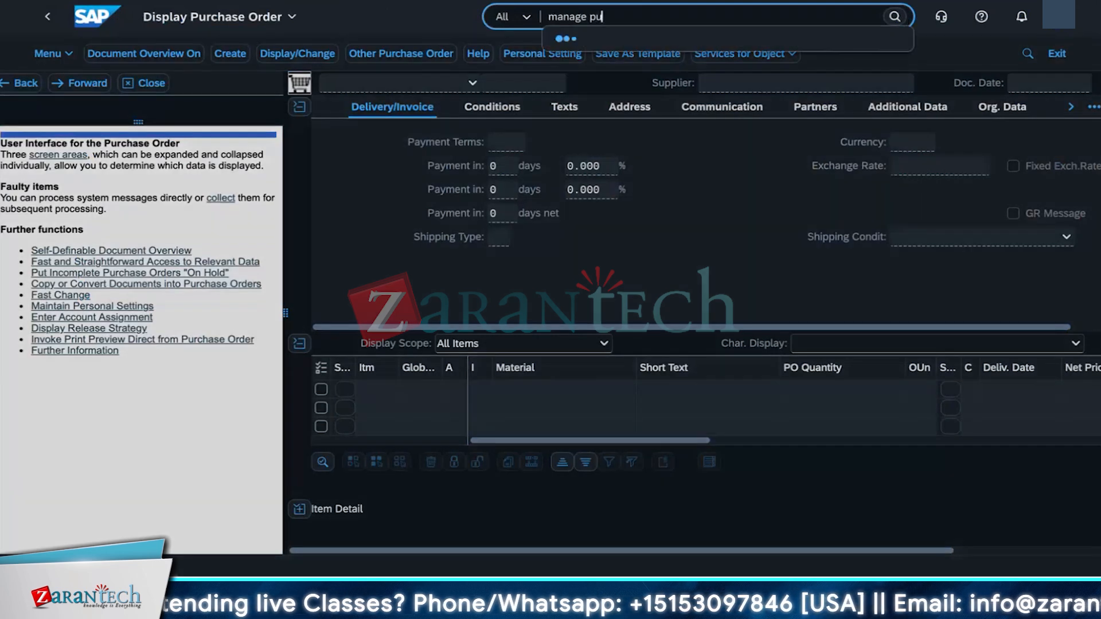
pyautogui.write('rchase')
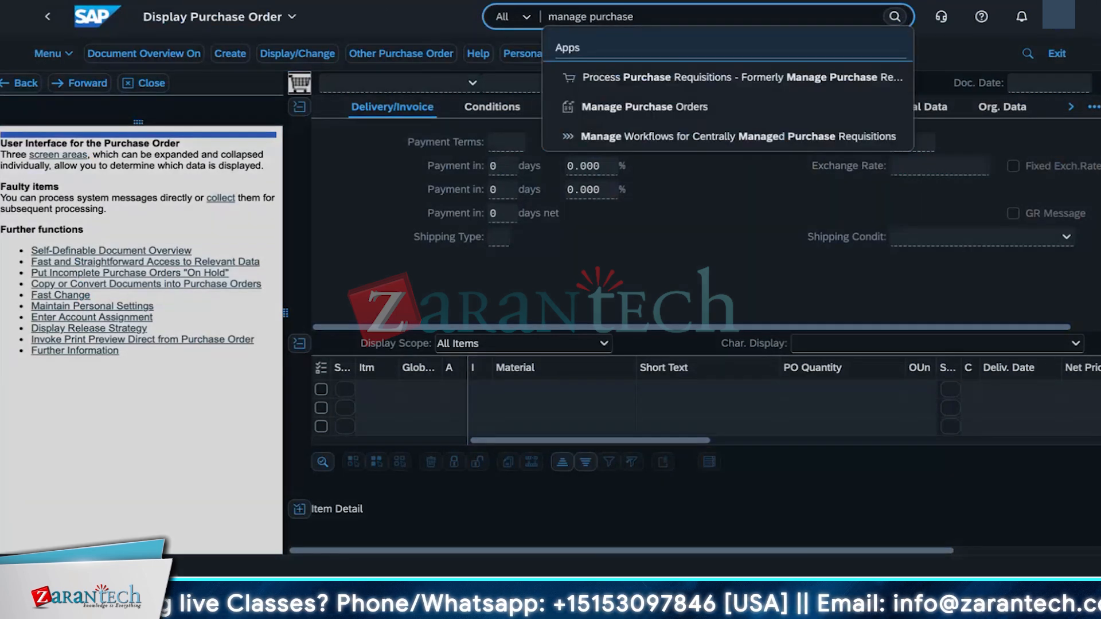
pyautogui.write(' order')
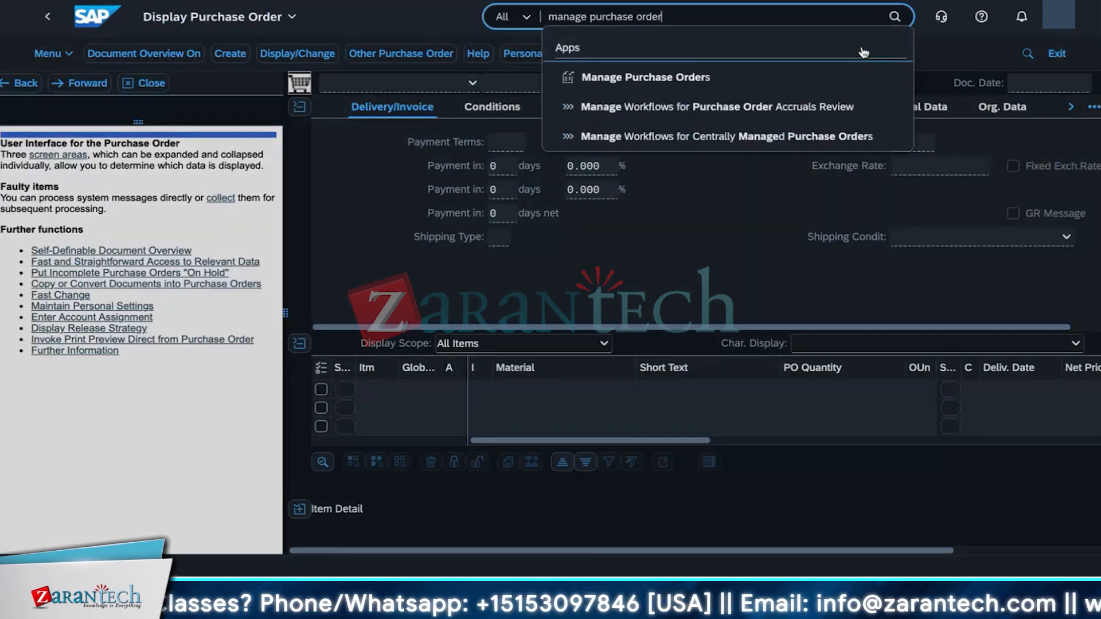
pyautogui.click(781, 78)
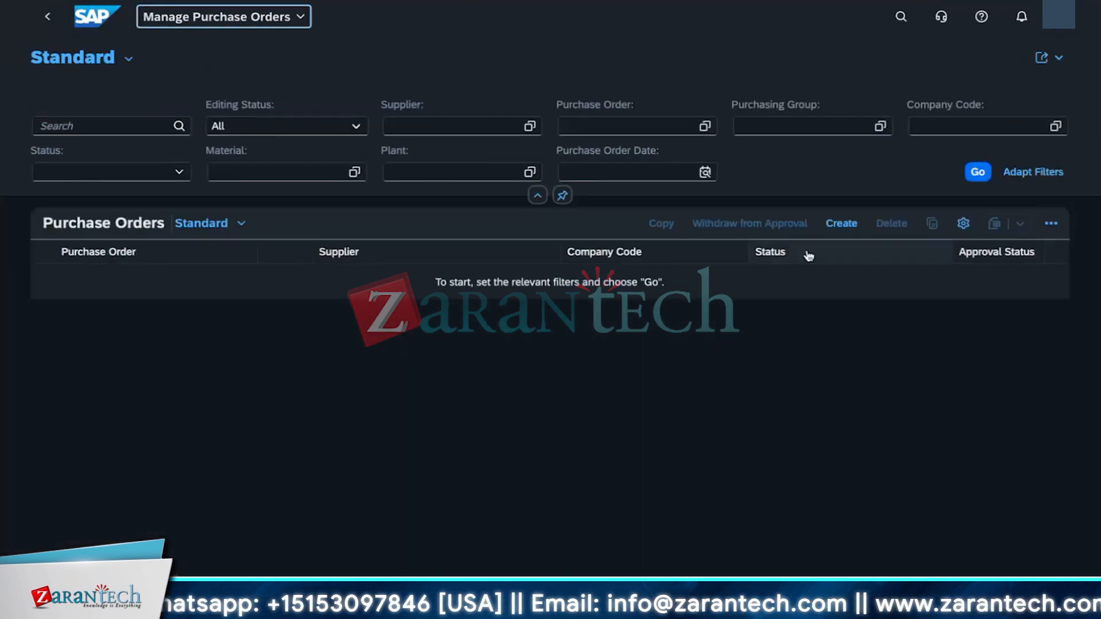
pyautogui.click(841, 223)
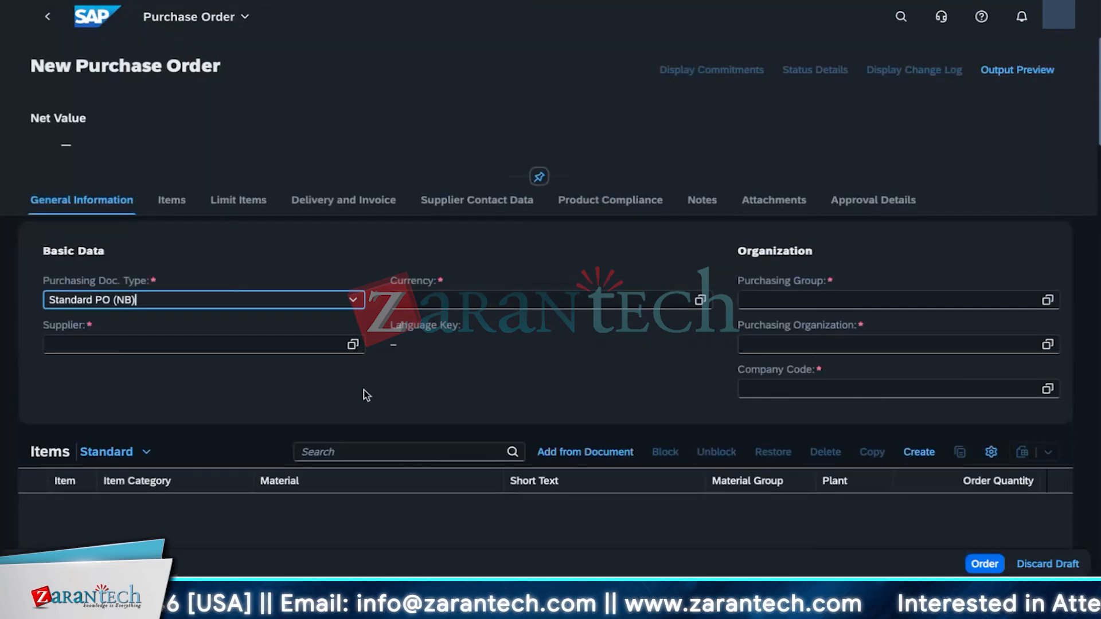
pyautogui.scroll(-1, 363, 387)
pyautogui.scroll(-2, 363, 388)
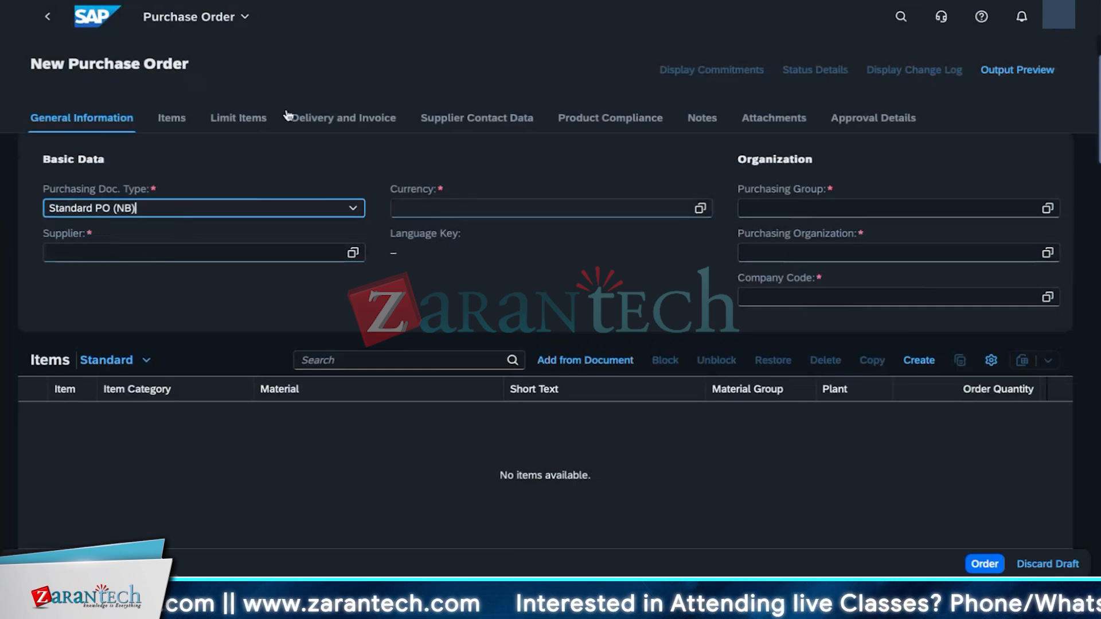
pyautogui.click(45, 19)
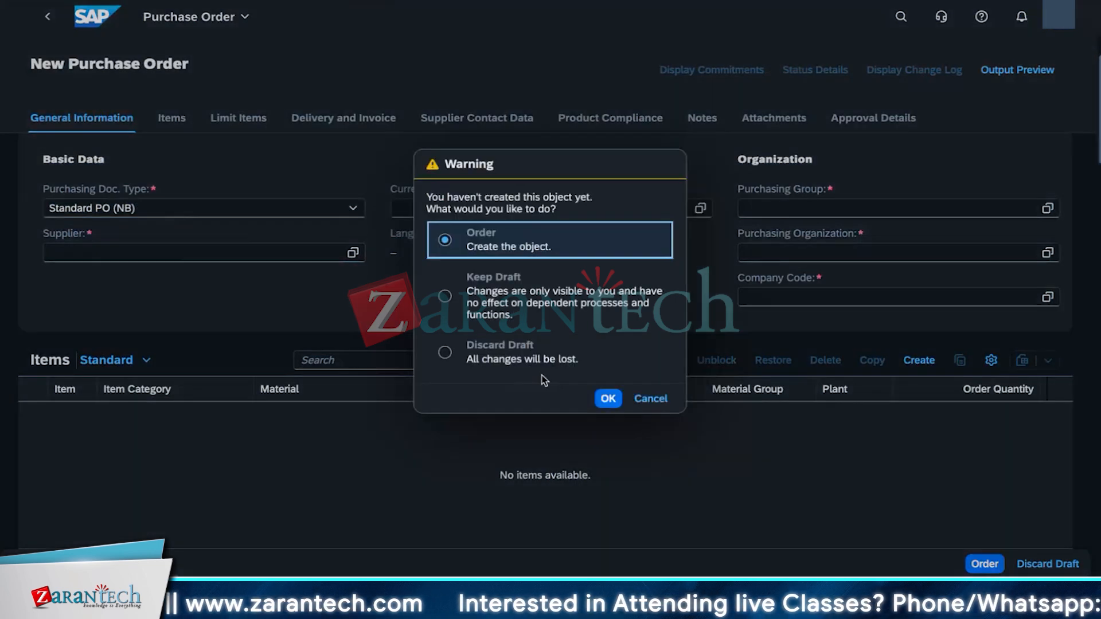
pyautogui.click(445, 354)
pyautogui.click(600, 405)
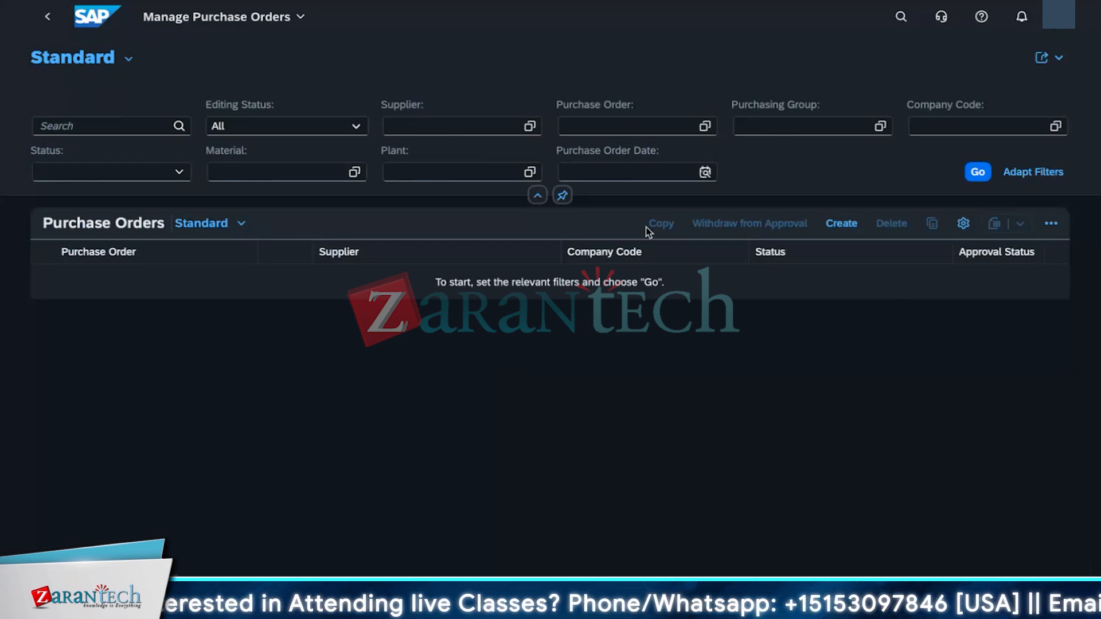
pyautogui.click(674, 131)
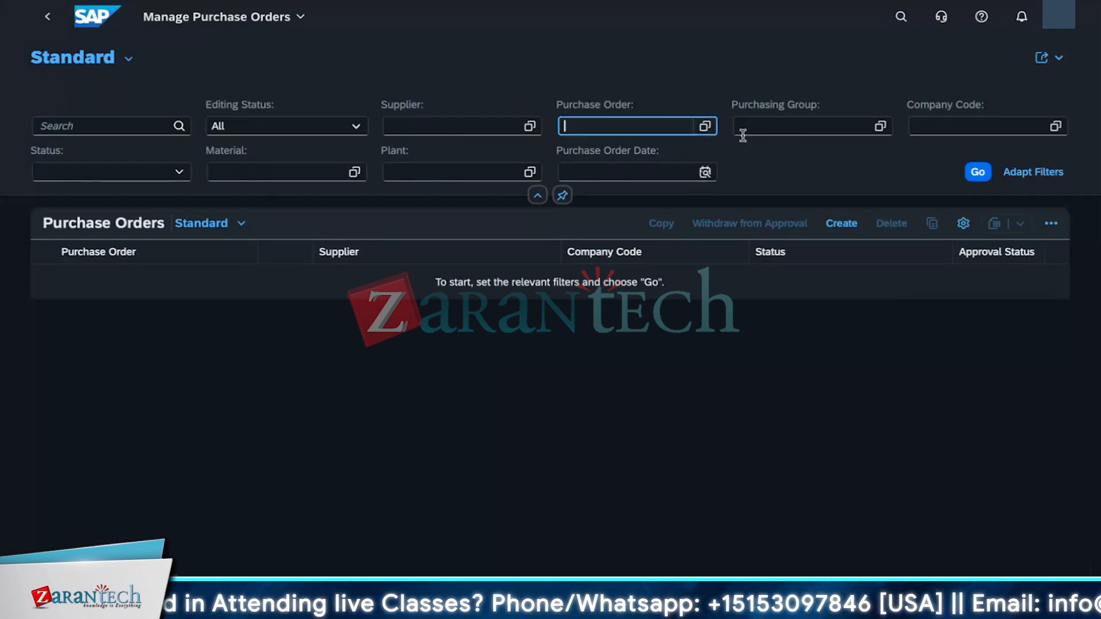
pyautogui.click(977, 172)
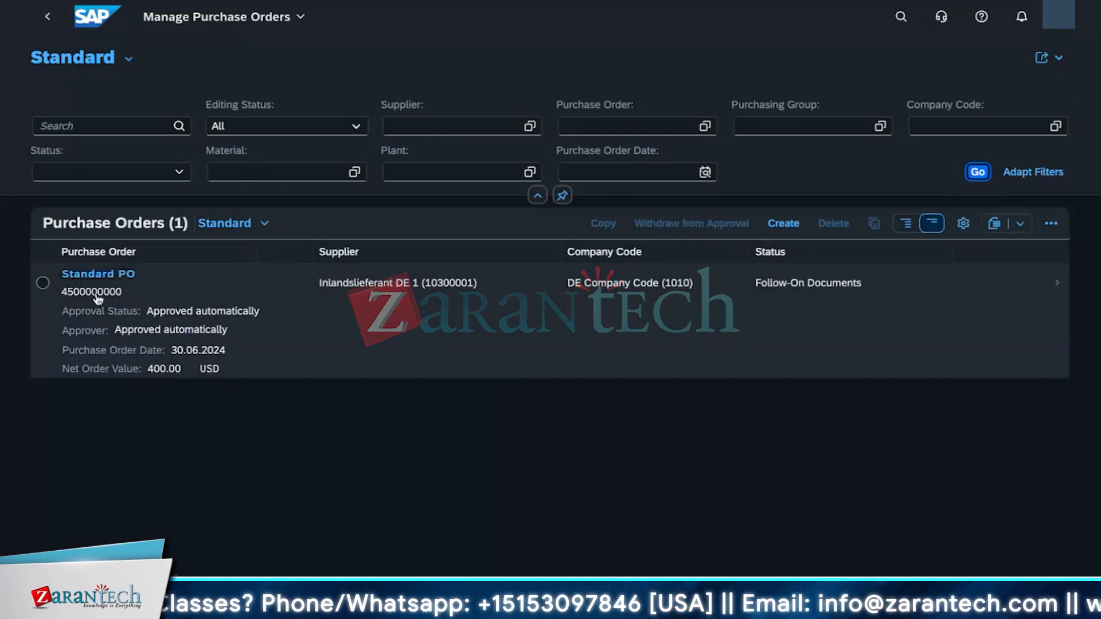
pyautogui.moveTo(135, 297); pyautogui.dragTo(62, 293)
pyautogui.hotkey('ctrl', 'c')
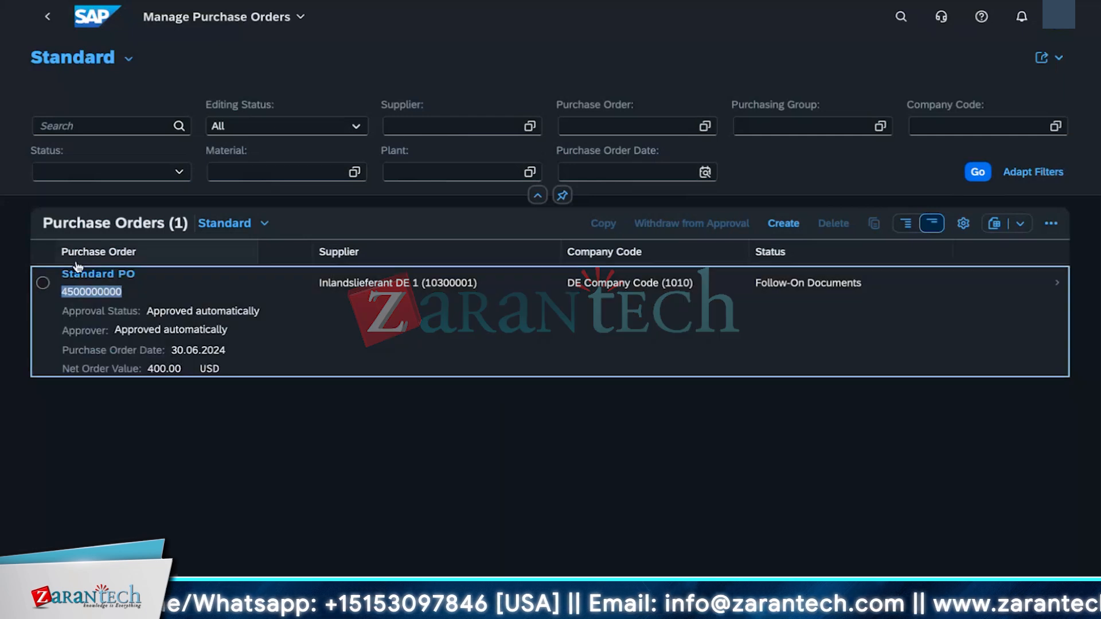
pyautogui.click(627, 123)
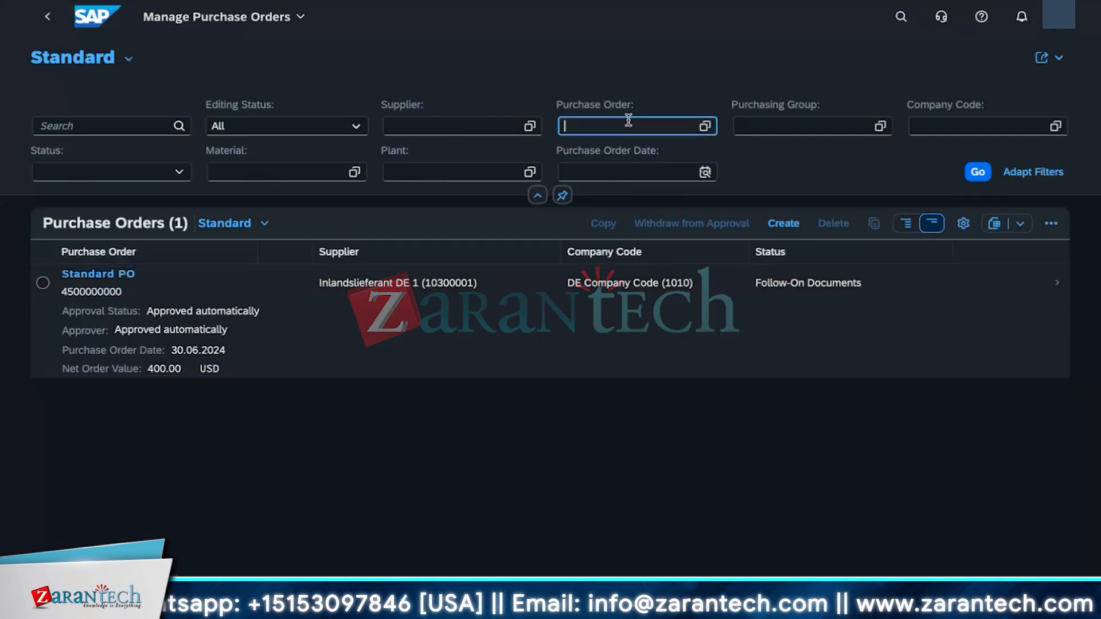
pyautogui.hotkey('ctrl', 'v')
pyautogui.press('Return')
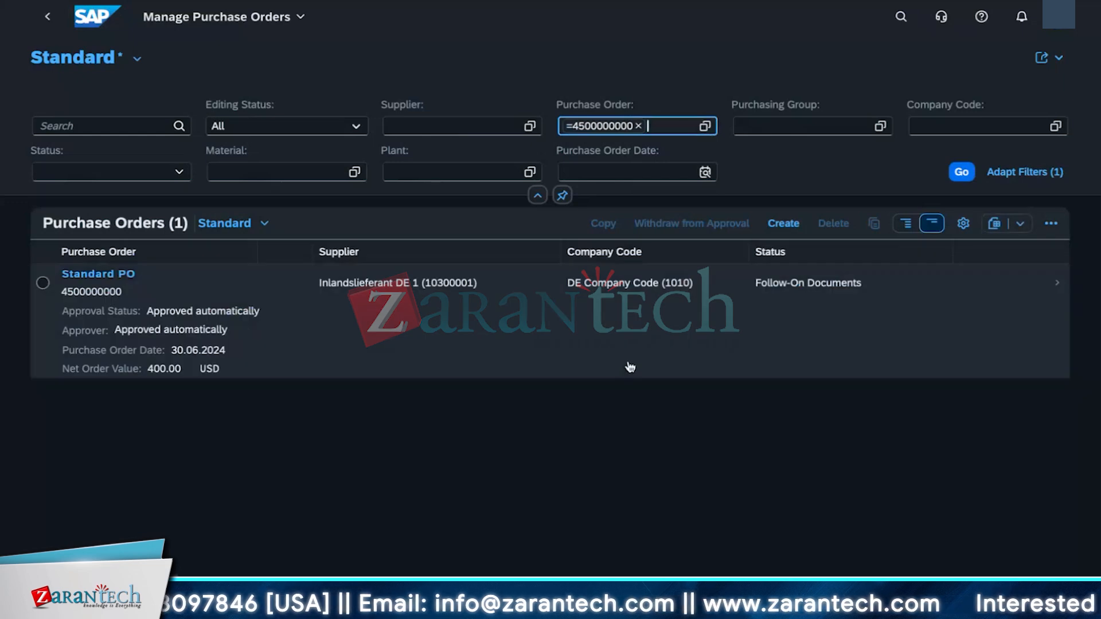
pyautogui.click(43, 282)
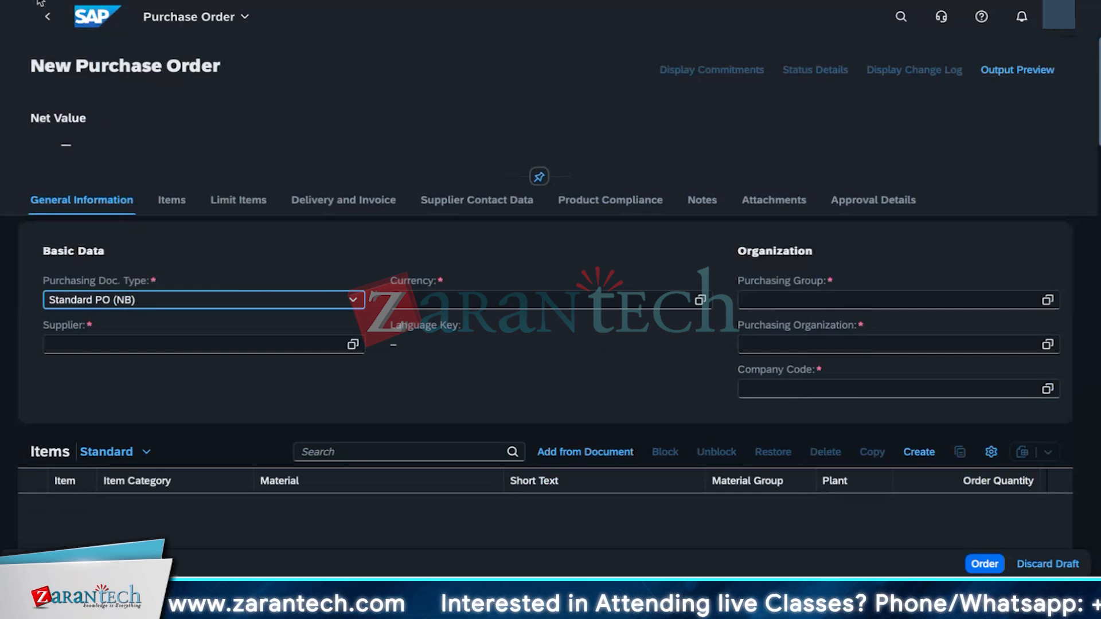
pyautogui.click(47, 23)
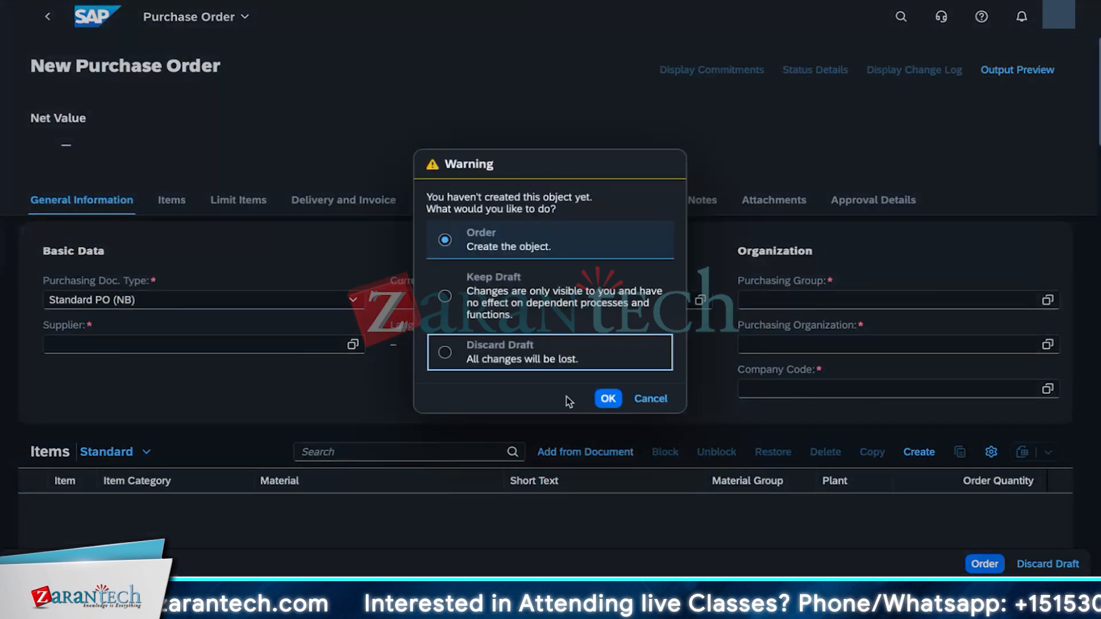
pyautogui.click(459, 351)
pyautogui.click(610, 396)
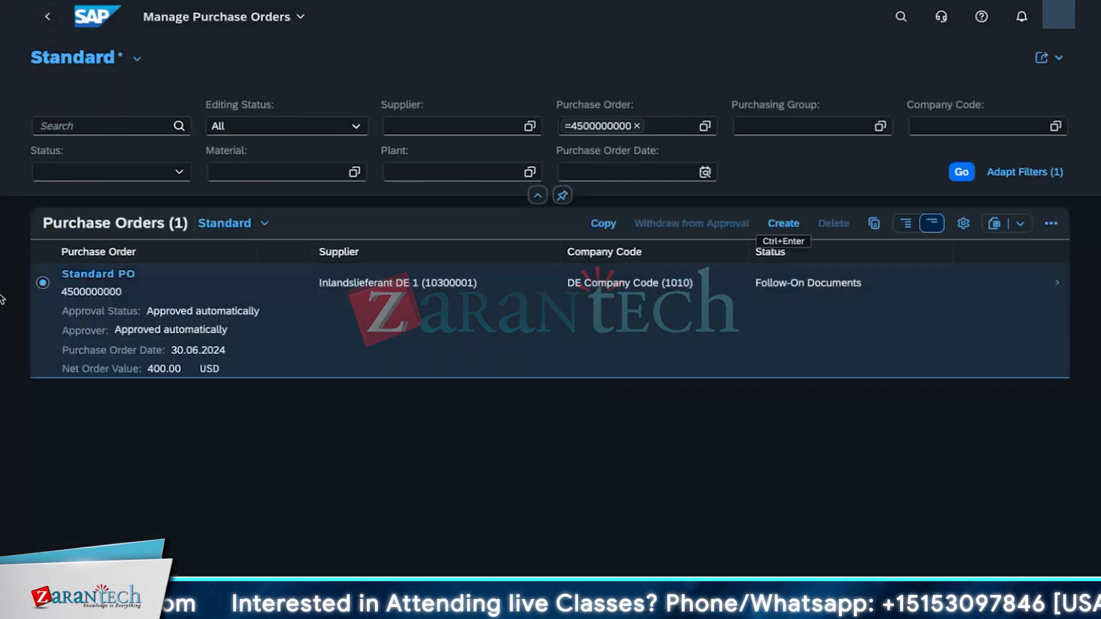
pyautogui.click(603, 223)
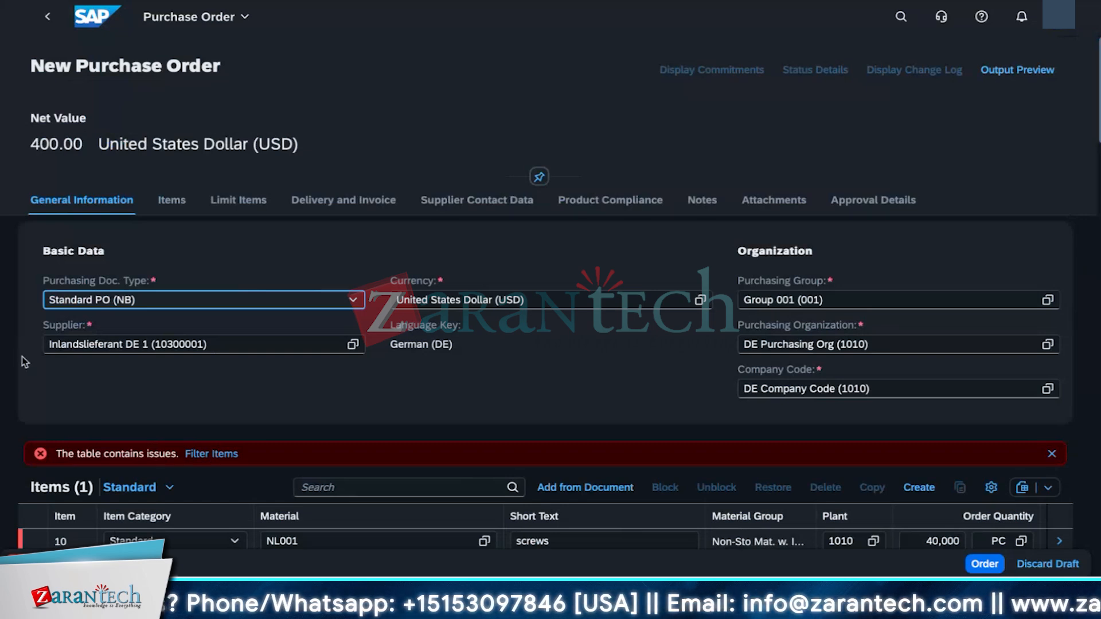
pyautogui.scroll(-3, 136, 368)
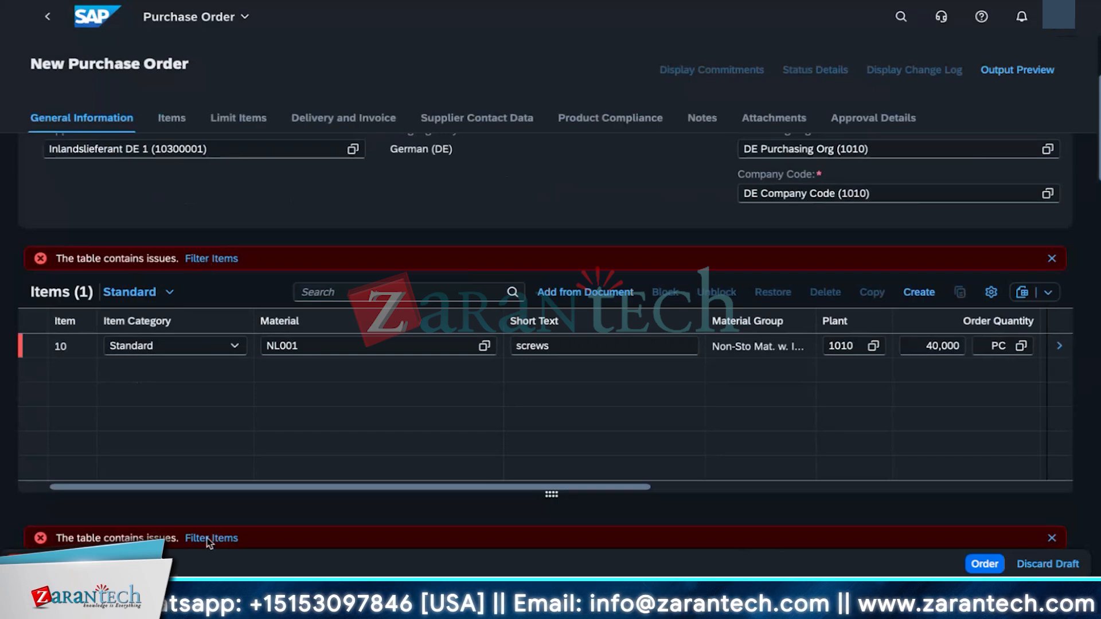
pyautogui.click(30, 564)
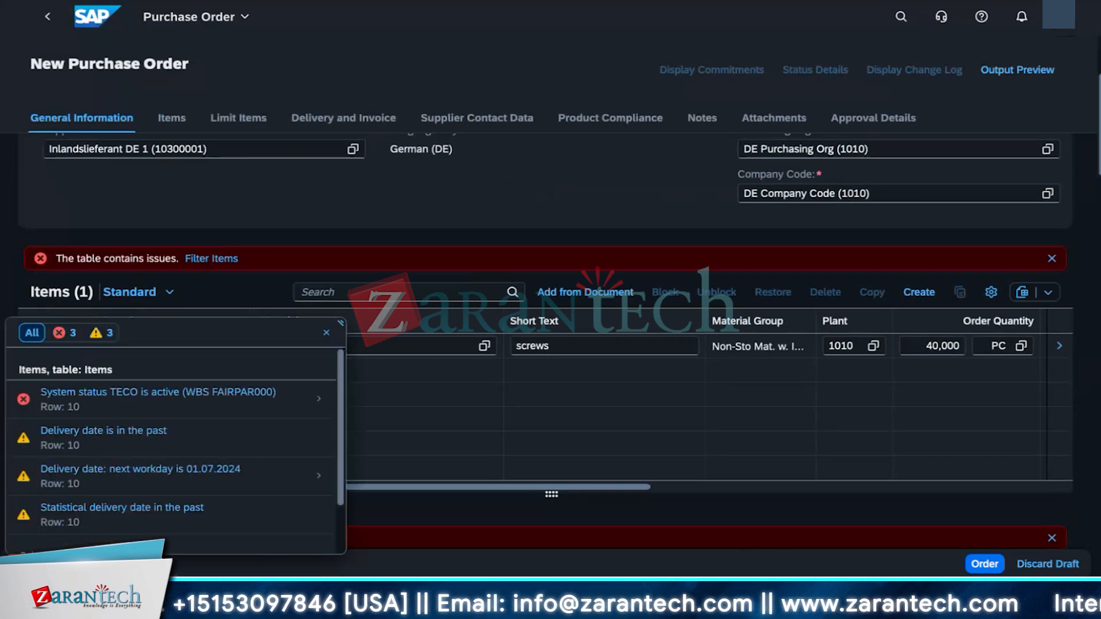
pyautogui.scroll(-2, 238, 513)
pyautogui.click(420, 445)
pyautogui.scroll(4, 420, 445)
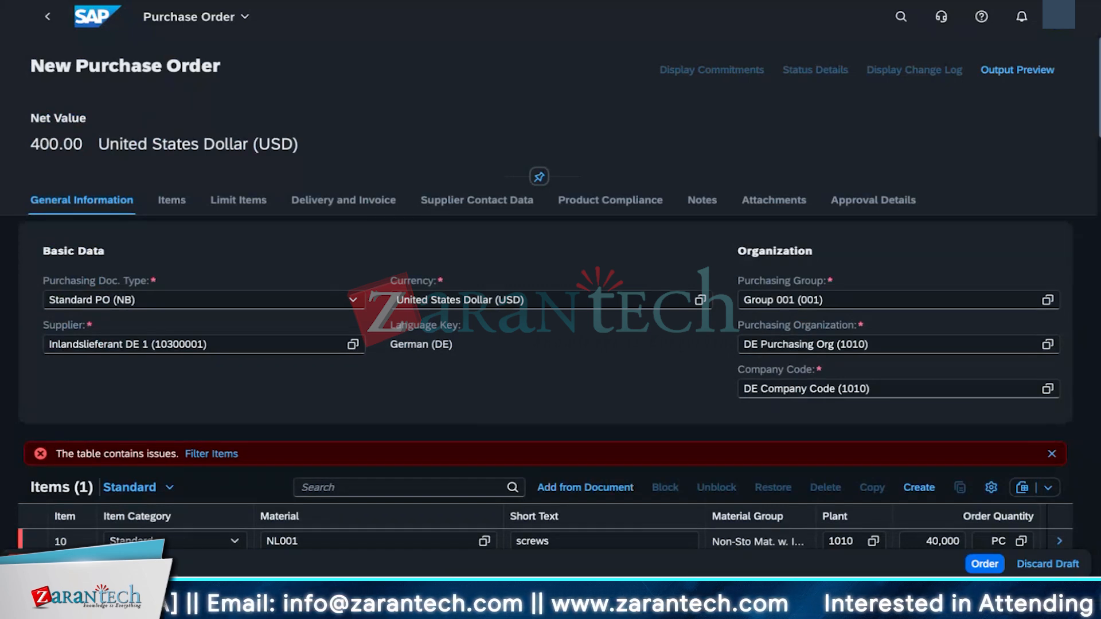
pyautogui.click(1051, 455)
pyautogui.scroll(-2, 1020, 516)
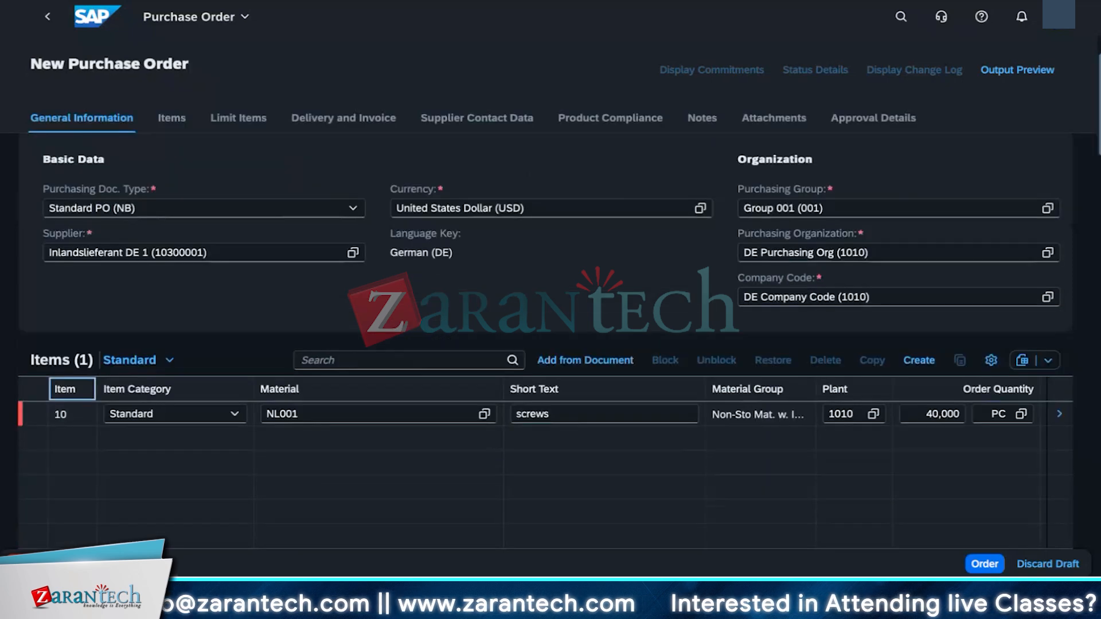
pyautogui.click(985, 564)
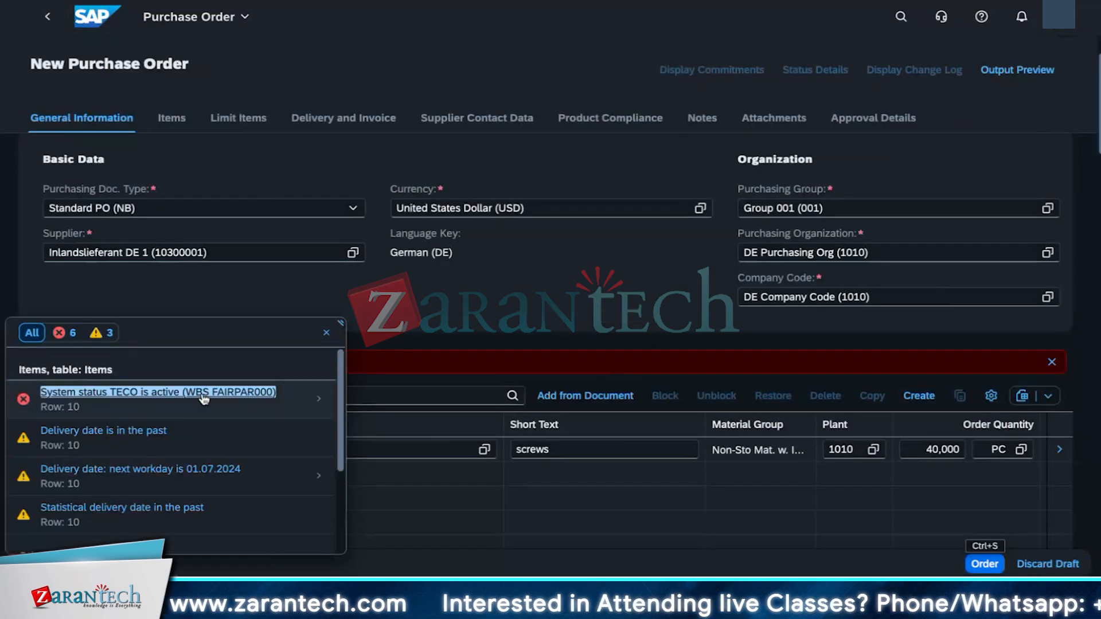
# Step: Review the failing item's account assignment from the error list, then discard the copied draft
pyautogui.click(204, 400)
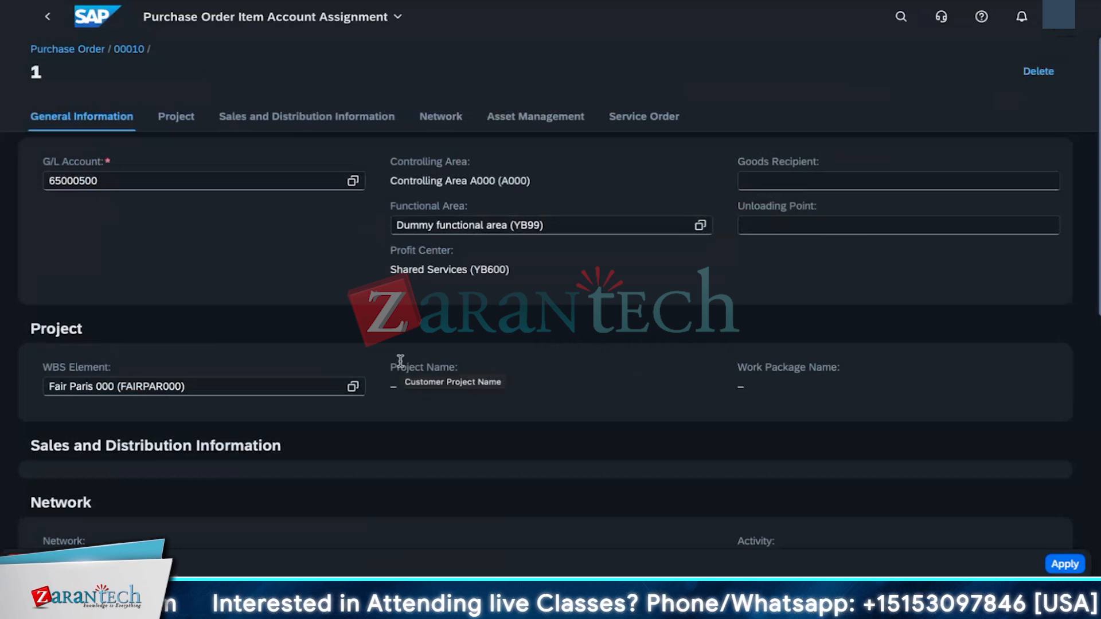
pyautogui.scroll(-4, 486, 482)
pyautogui.scroll(4, 474, 485)
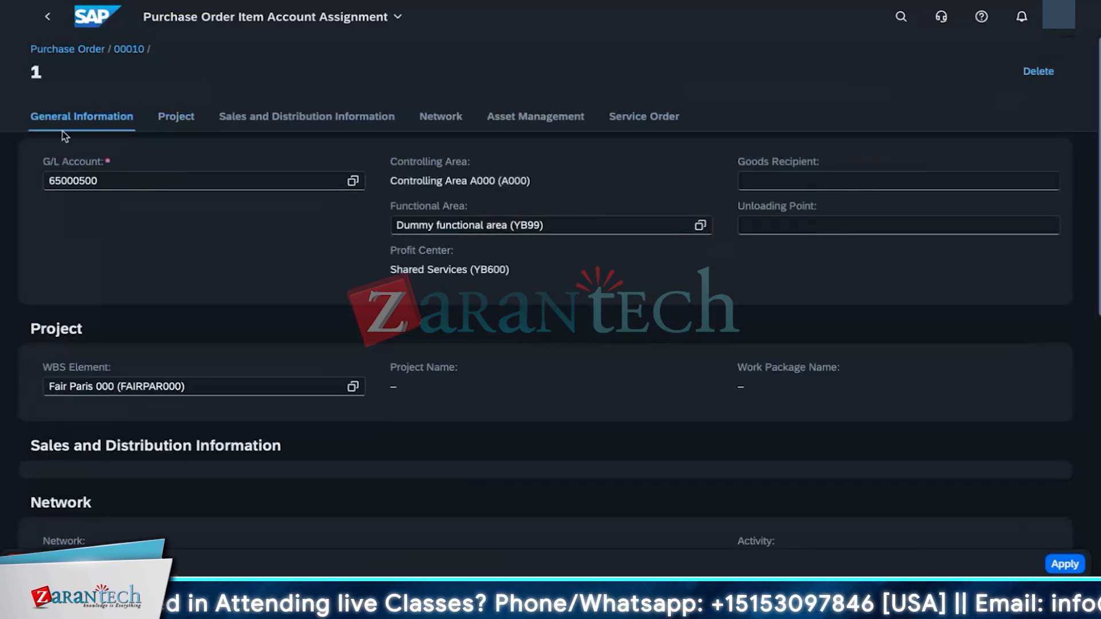
pyautogui.click(1065, 564)
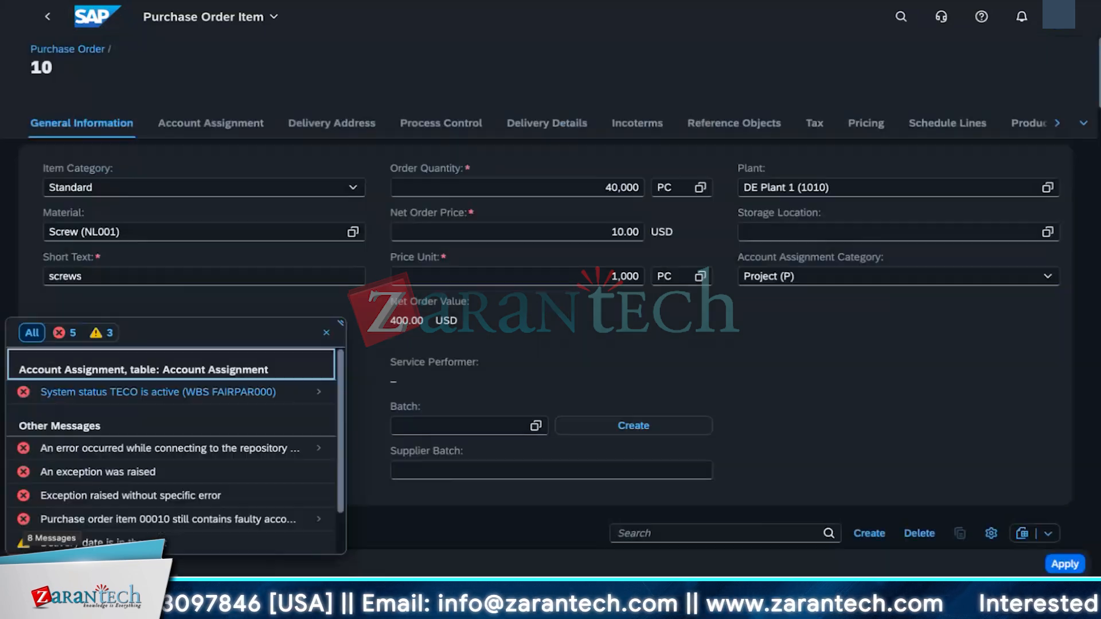
pyautogui.click(327, 335)
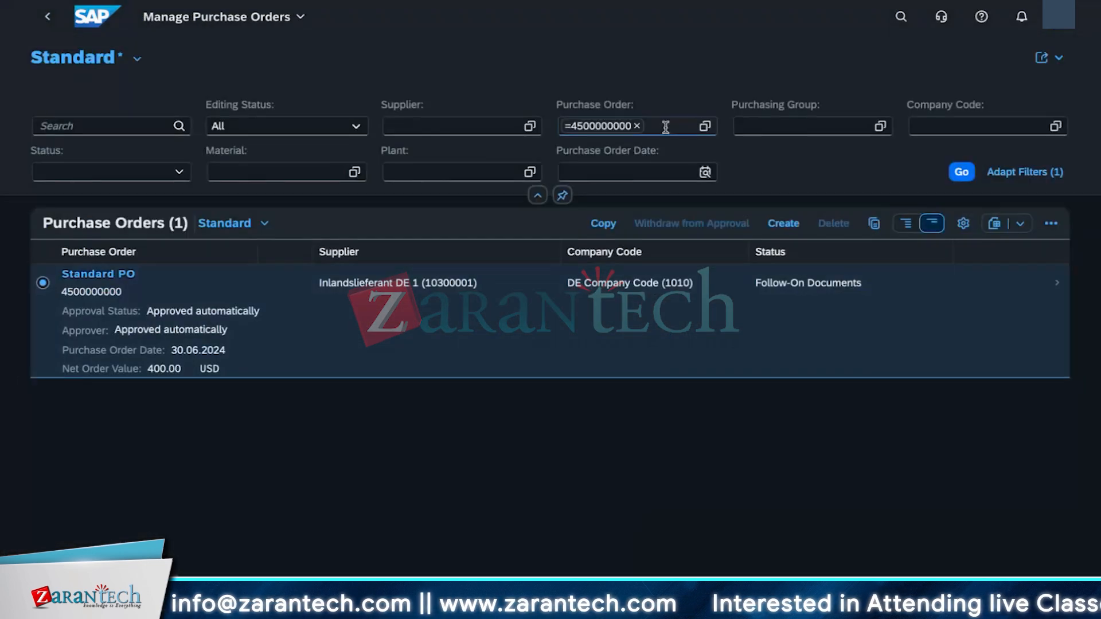
pyautogui.click(636, 126)
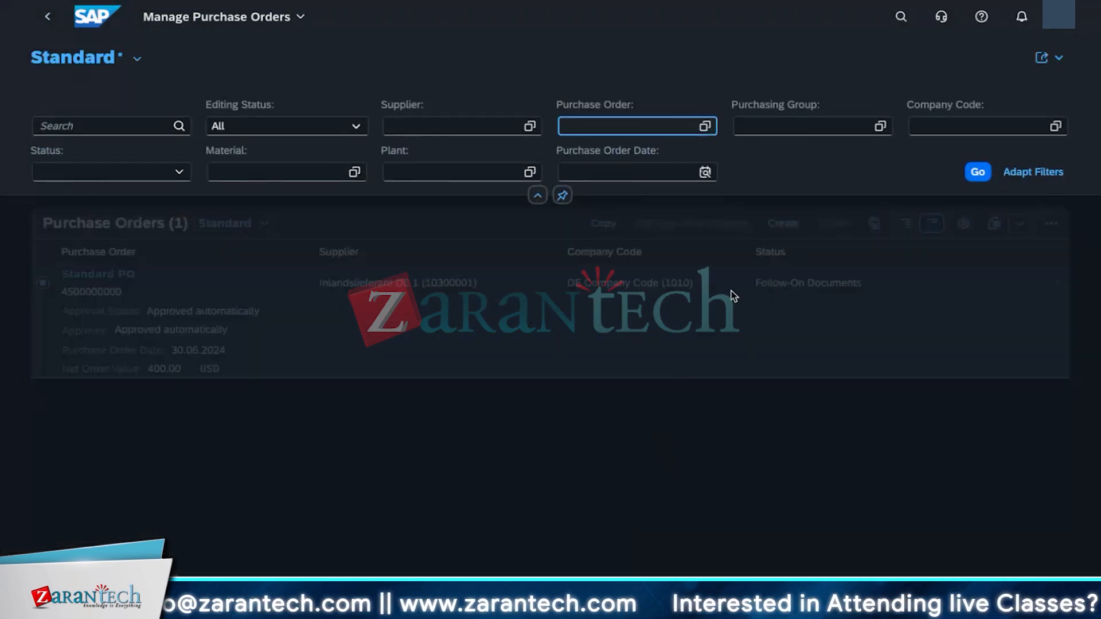
# Step: Create a new purchase order with currency EUR
pyautogui.click(783, 224)
pyautogui.click(485, 303)
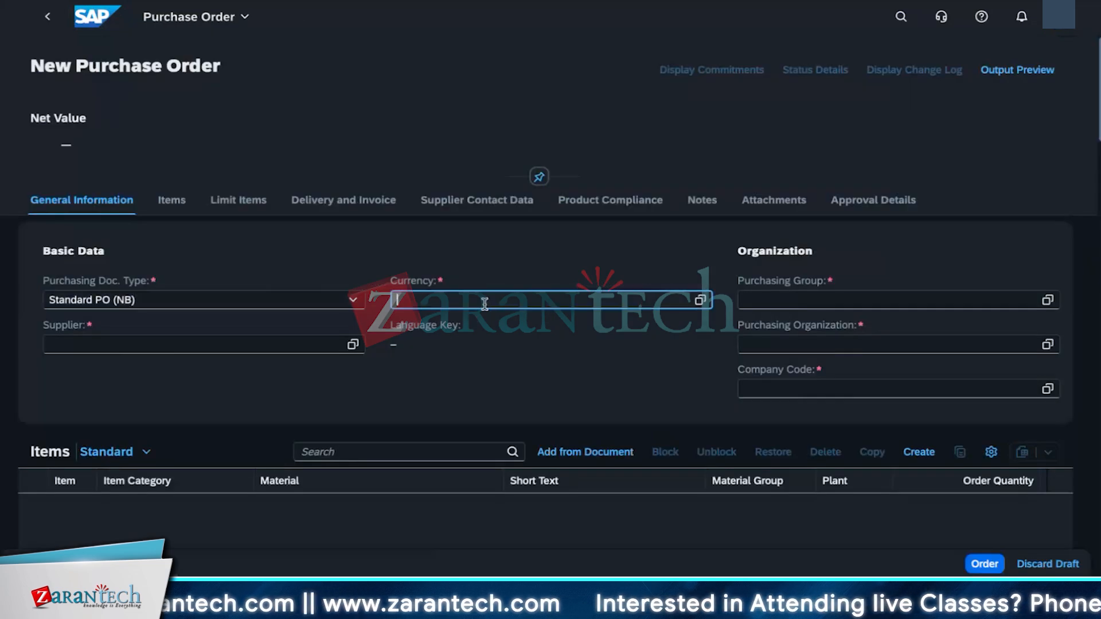
pyautogui.write('EUR')
pyautogui.click(460, 373)
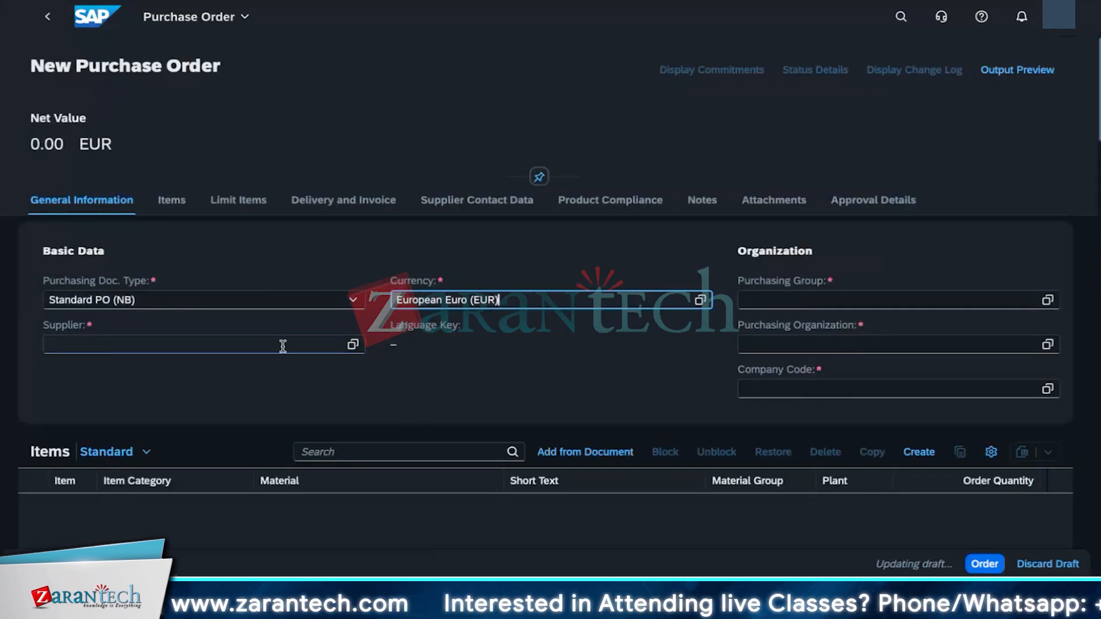
# Step: Select supplier S4C007 from the supplier value help
pyautogui.click(291, 346)
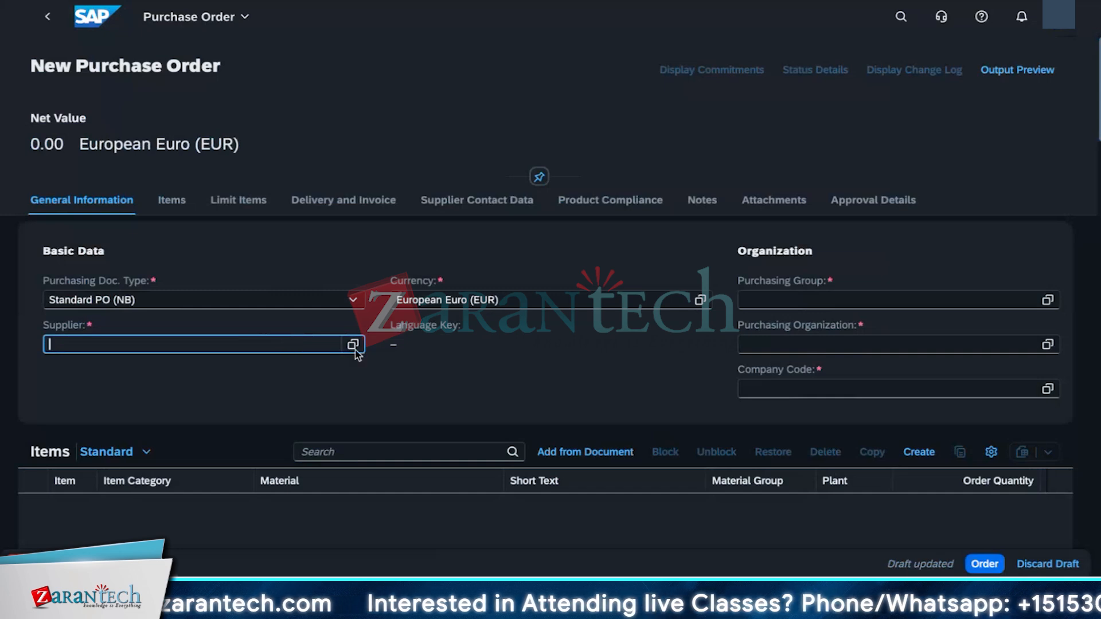
pyautogui.click(353, 344)
pyautogui.scroll(-15, 422, 392)
pyautogui.scroll(10, 418, 380)
pyautogui.scroll(-1, 395, 390)
pyautogui.click(386, 400)
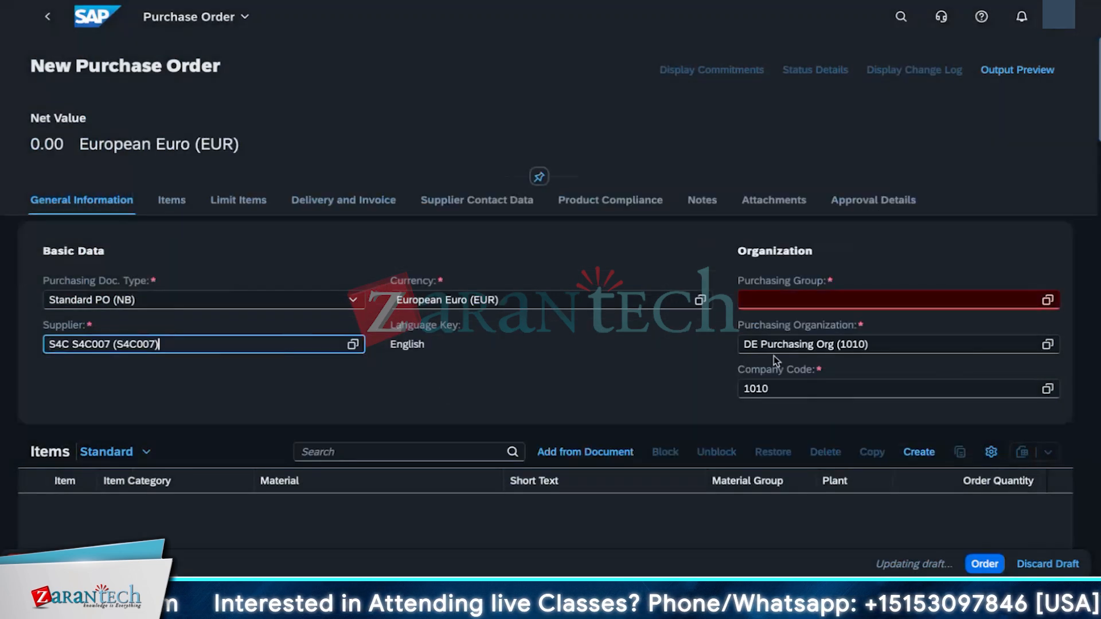
# Step: Choose purchasing group Group 002 (002) from the value help
pyautogui.click(1047, 302)
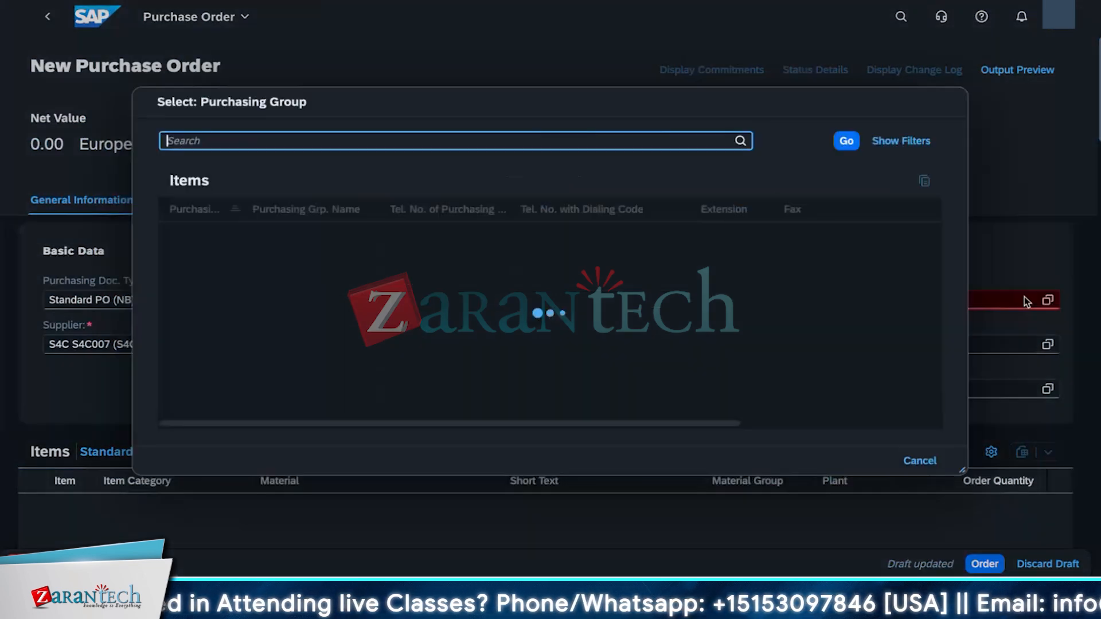
pyautogui.click(276, 285)
pyautogui.scroll(-2, 489, 433)
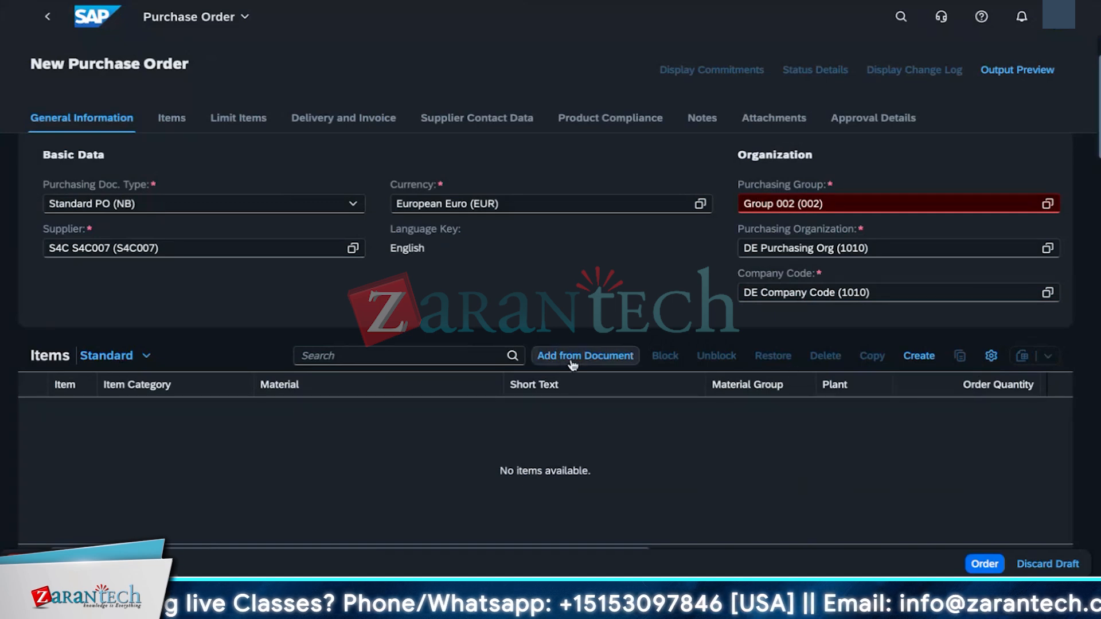
# Step: Add item 10 and jump to its missing material field from the message list
pyautogui.click(919, 356)
pyautogui.click(31, 564)
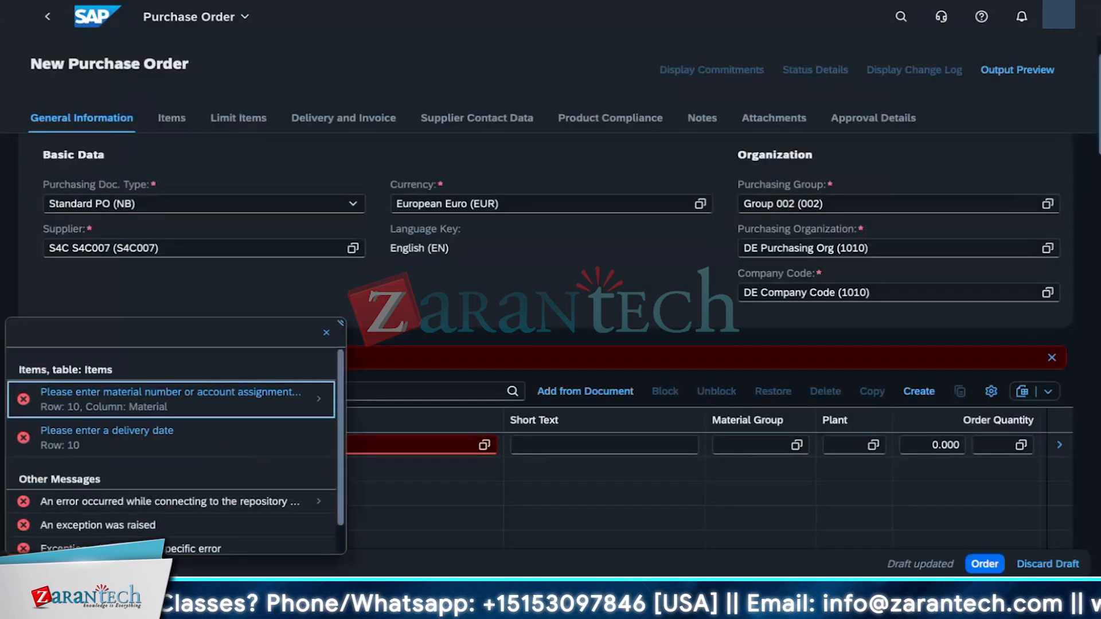
pyautogui.click(318, 338)
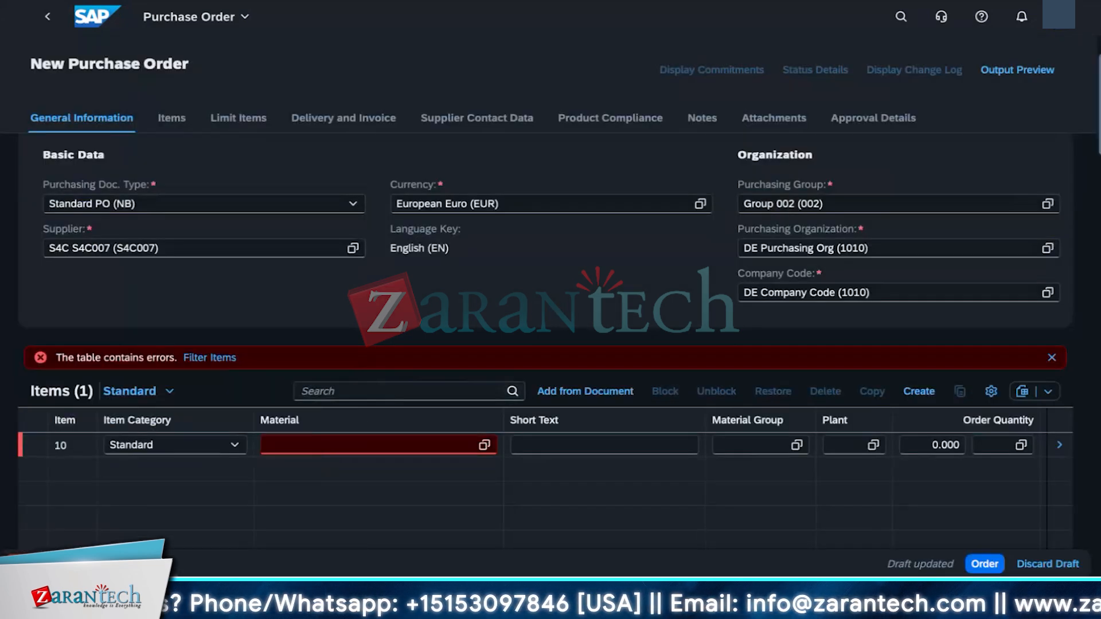
pyautogui.click(319, 445)
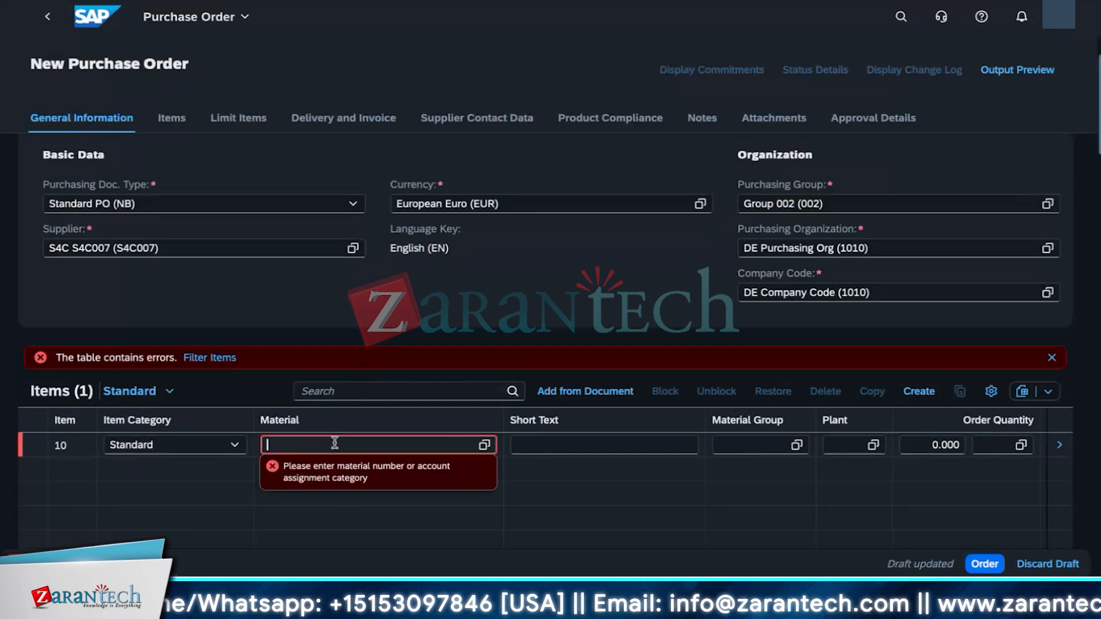
# Step: Pick material 20, Container Handling charges, for item 10 from the material value help
pyautogui.click(485, 446)
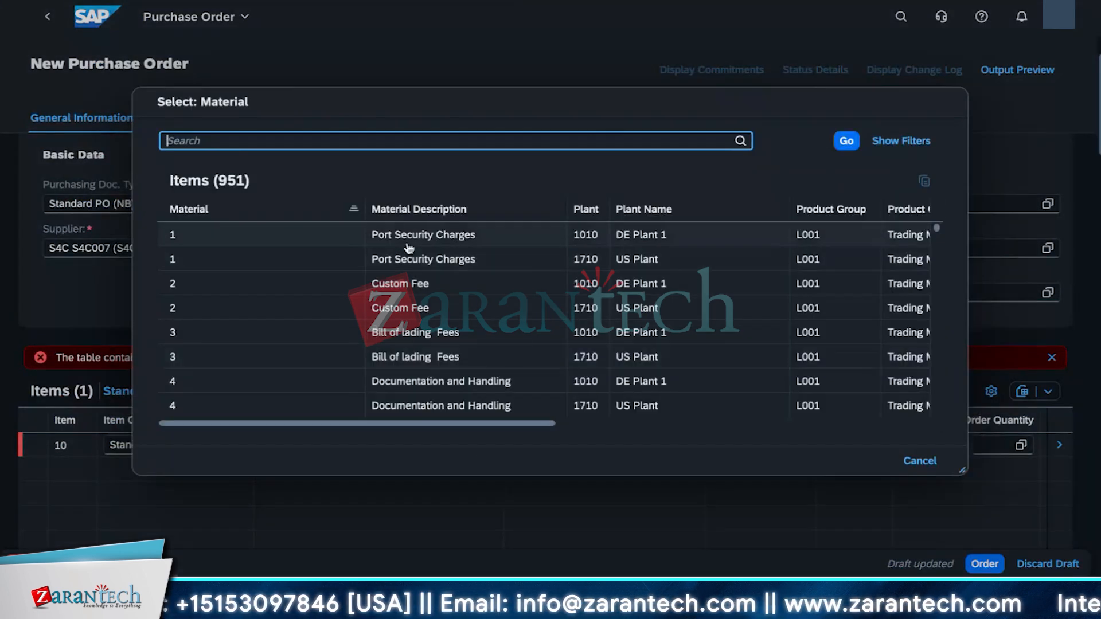
pyautogui.scroll(-7, 455, 378)
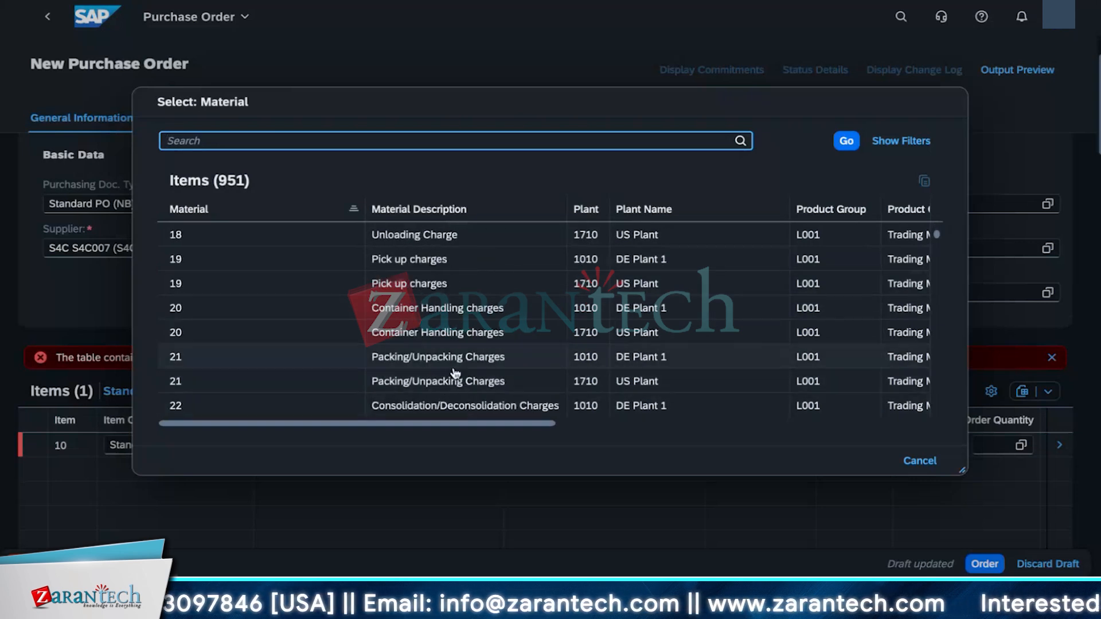
pyautogui.click(437, 332)
# Step: Set item 10's plant to DE Plant 1 (1010)
pyautogui.click(842, 446)
pyautogui.click(873, 446)
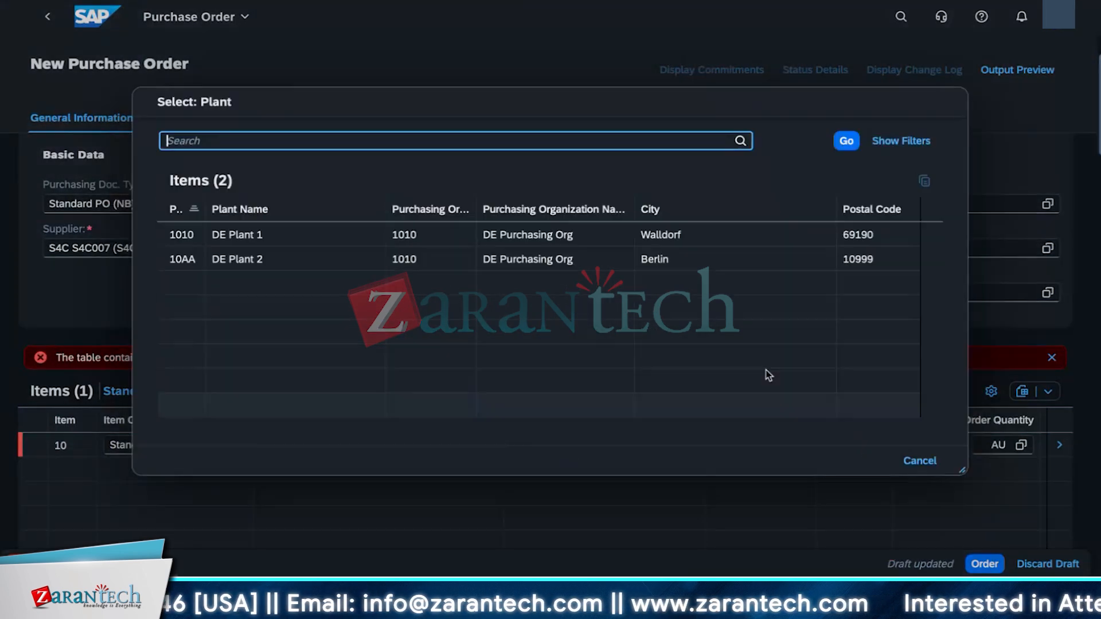
pyautogui.click(232, 236)
pyautogui.click(766, 499)
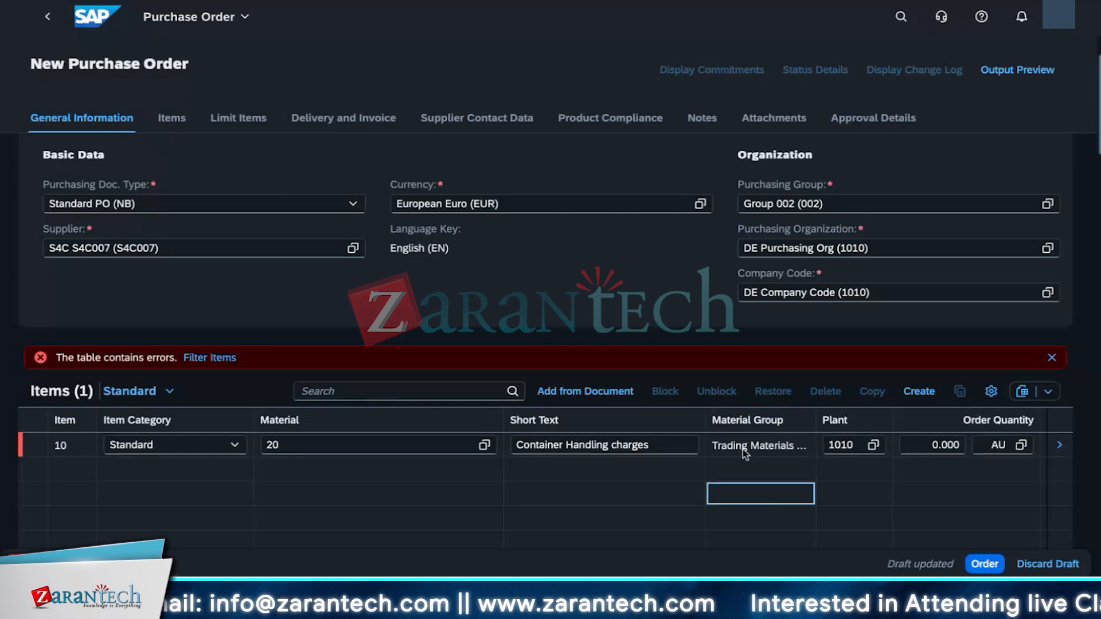
# Step: Try to order the purchase order and open the item's schedule line from the error messages
pyautogui.click(981, 566)
pyautogui.click(293, 396)
pyautogui.click(163, 184)
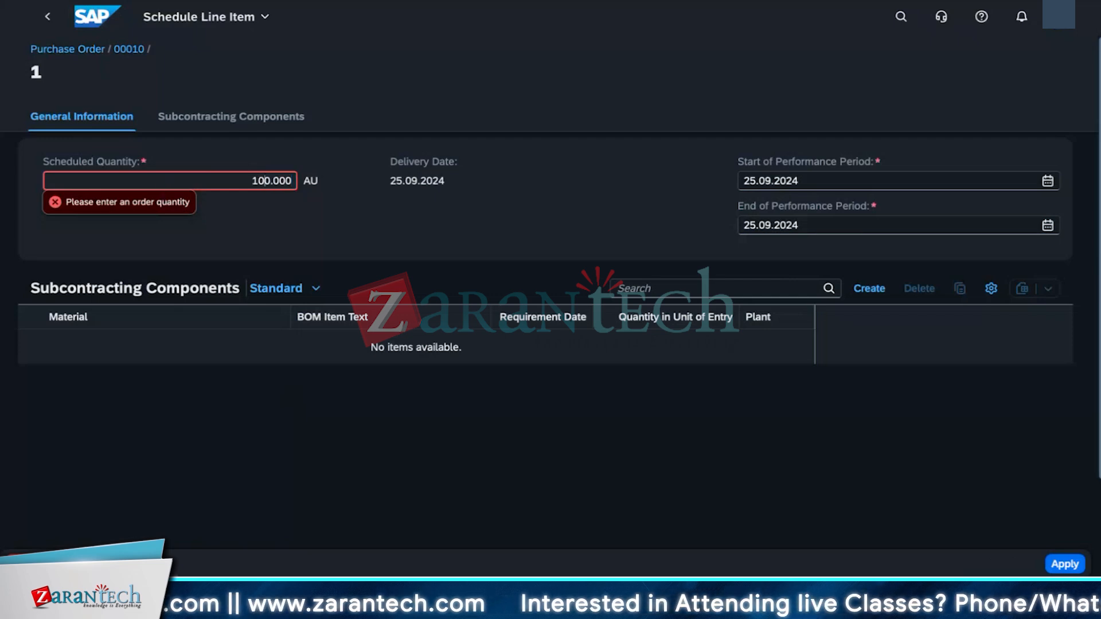
# Step: Apply the scheduled quantity of 100 and return through the item to the purchase order
pyautogui.click(414, 252)
pyautogui.click(1065, 564)
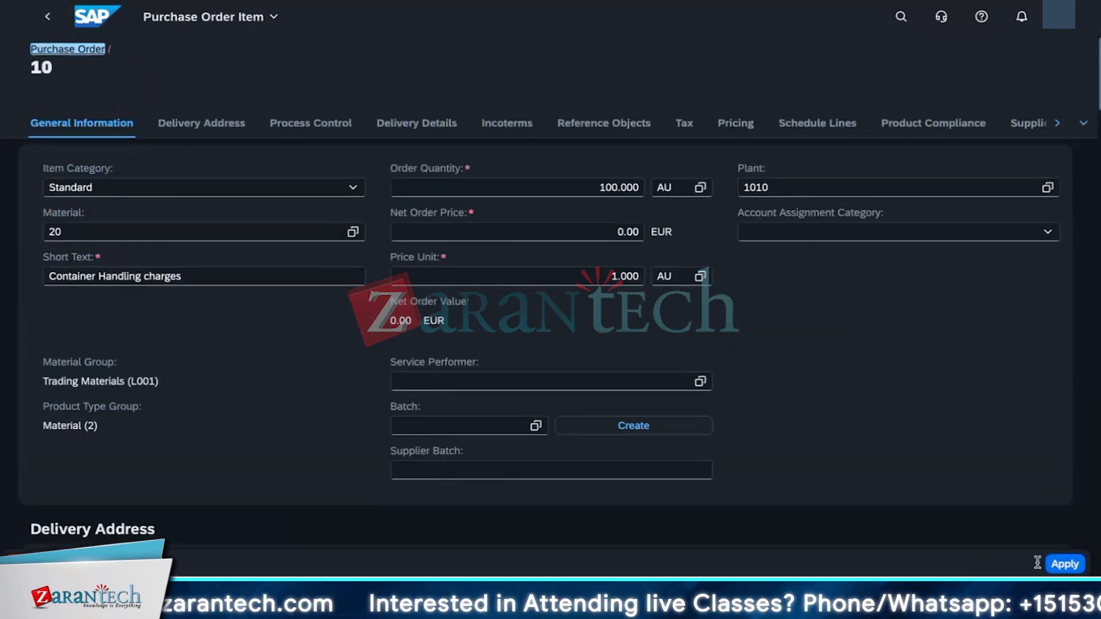
pyautogui.click(1065, 564)
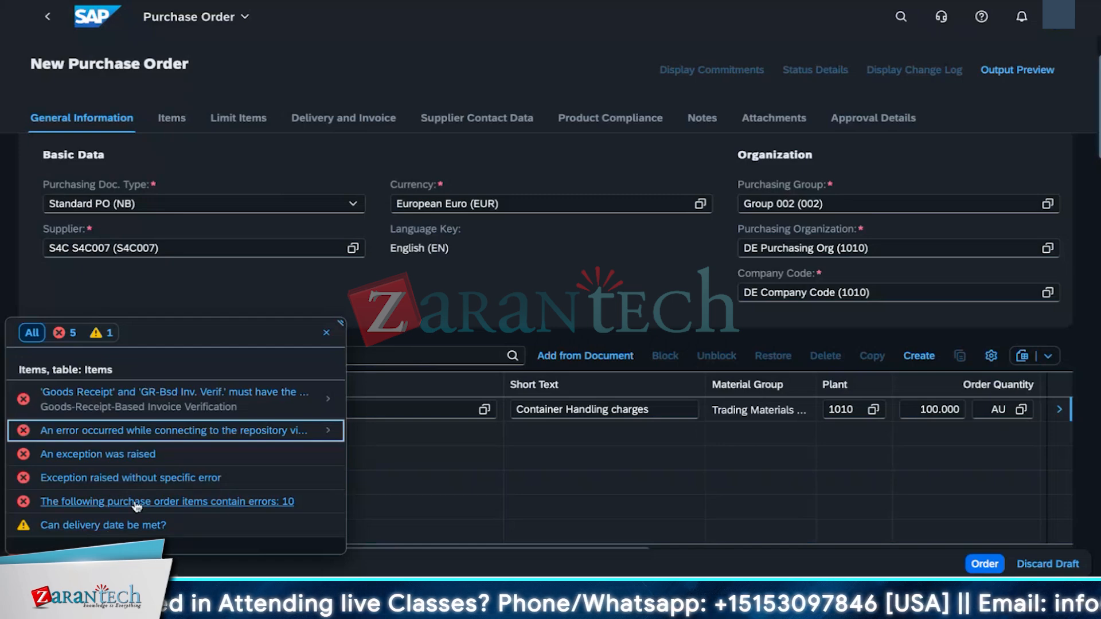
# Step: Enable goods-receipt-based invoice verification in item 10's process control and apply the change
pyautogui.click(162, 399)
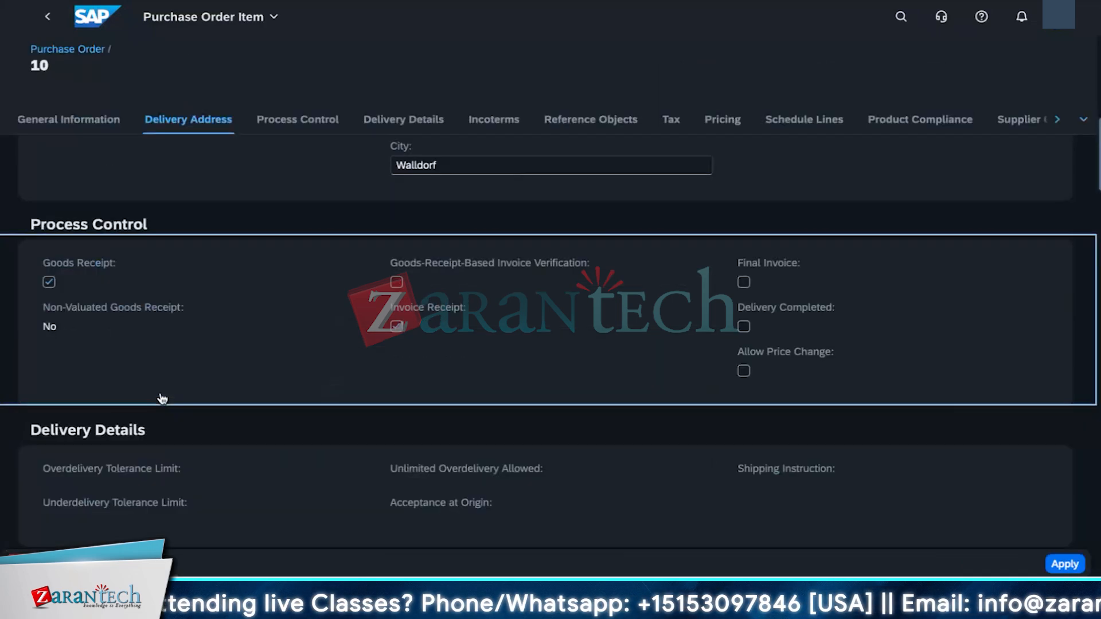
pyautogui.scroll(-5, 305, 388)
pyautogui.scroll(-15, 304, 388)
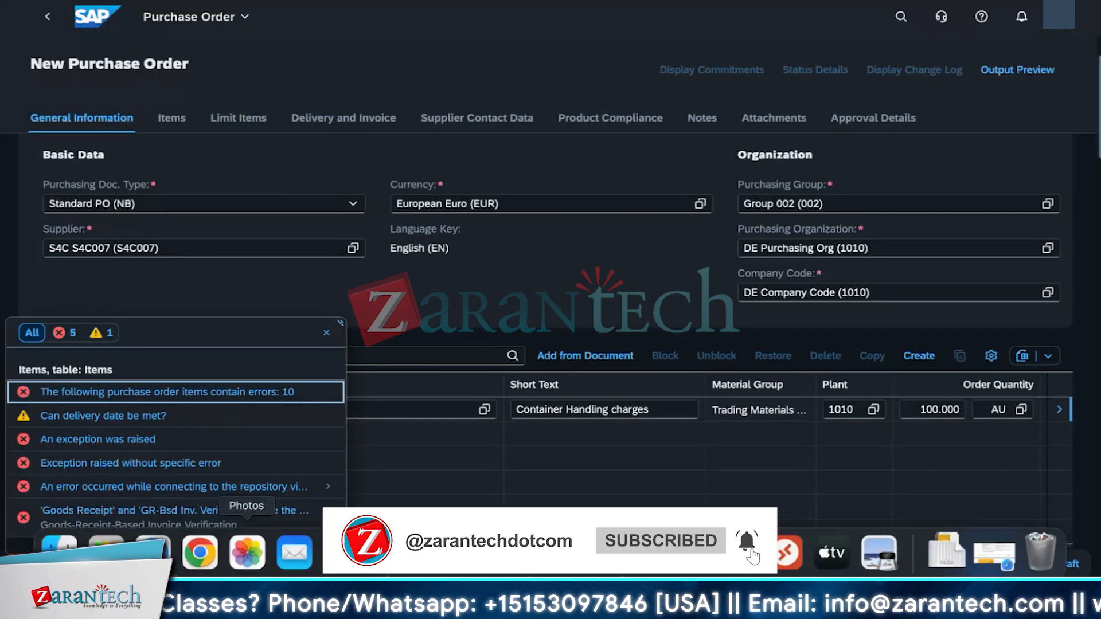
pyautogui.click(243, 511)
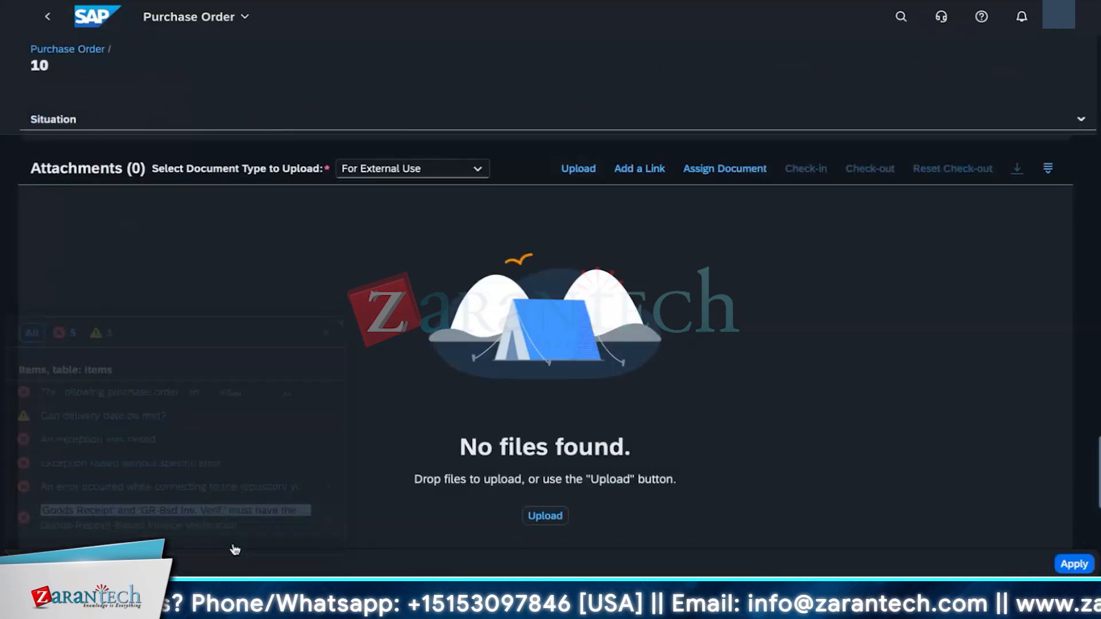
pyautogui.click(400, 307)
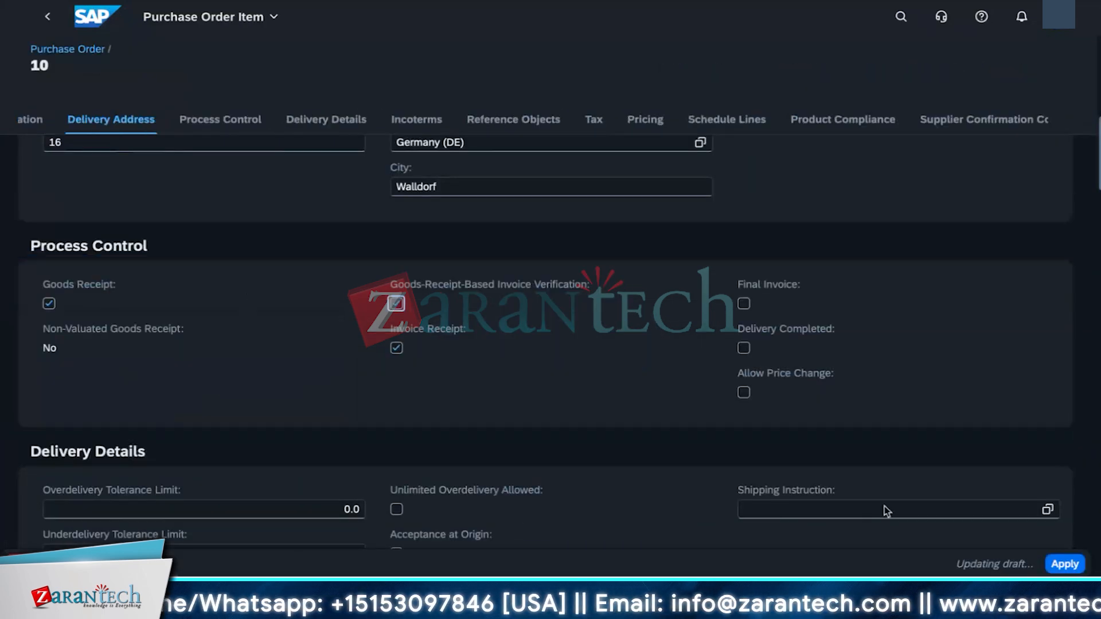
pyautogui.click(1064, 564)
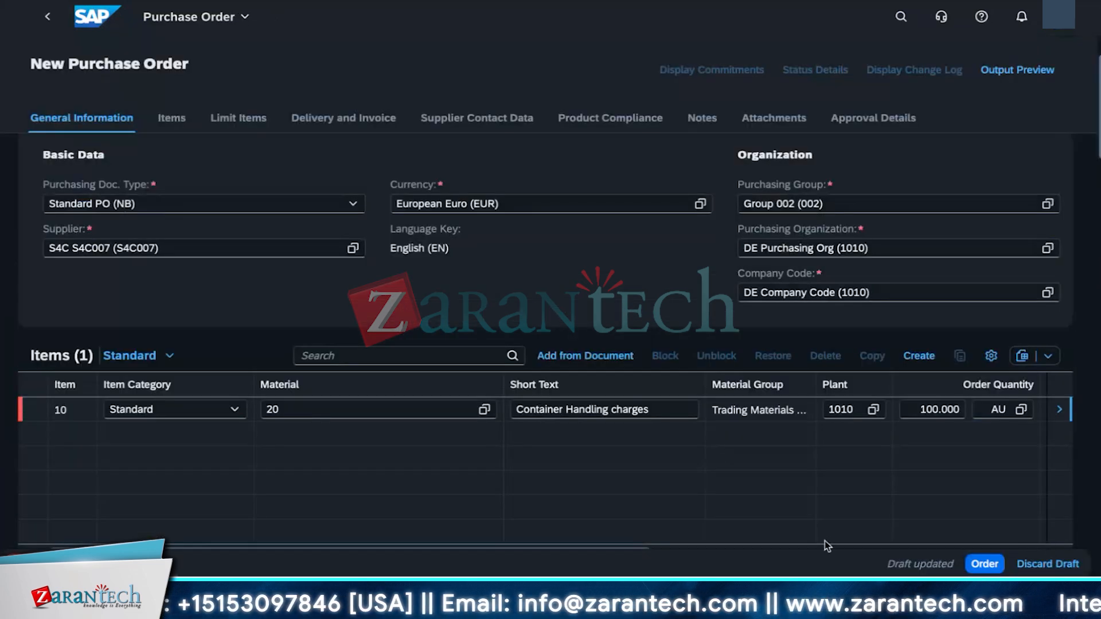
# Step: Try to order again, then set item 10's account assignment category to Asset (A) and apply
pyautogui.click(991, 568)
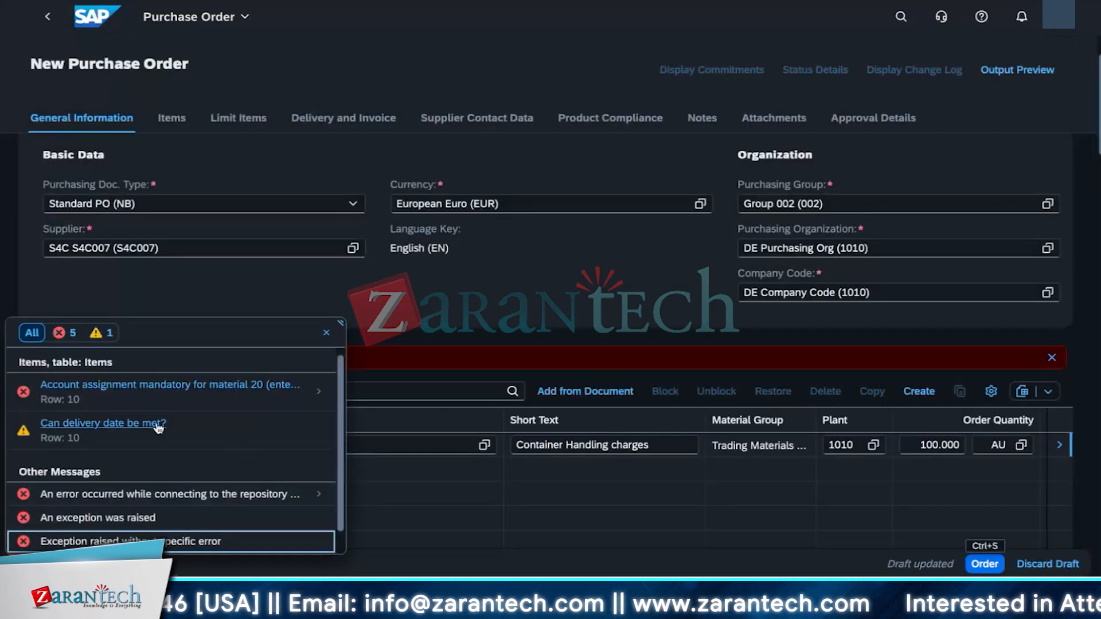
pyautogui.tripleClick(190, 388)
pyautogui.click(190, 388)
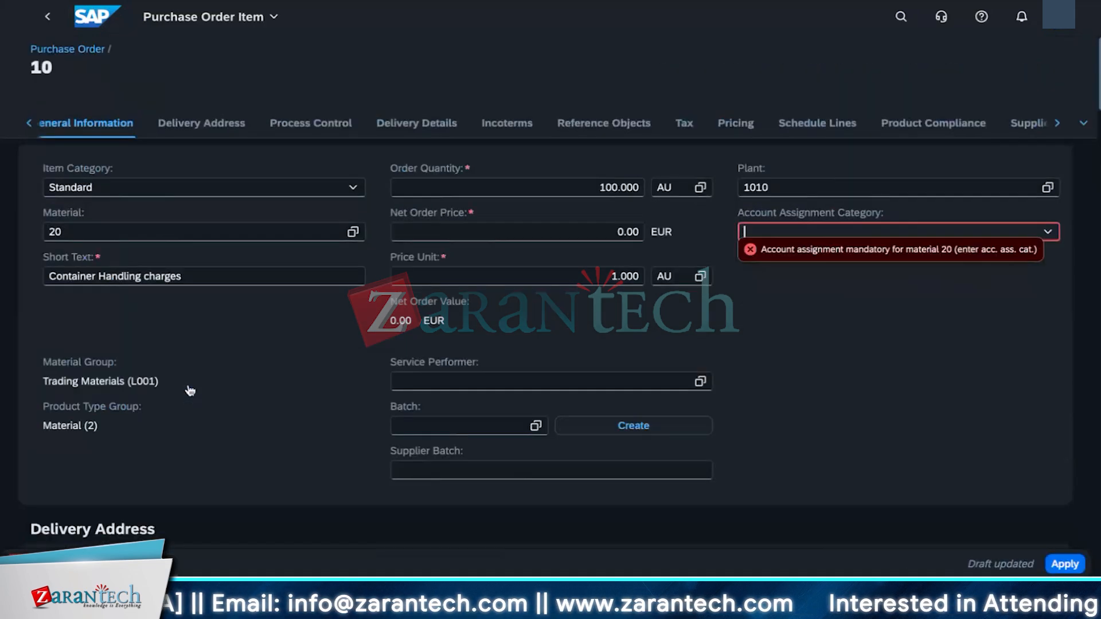
pyautogui.click(1042, 234)
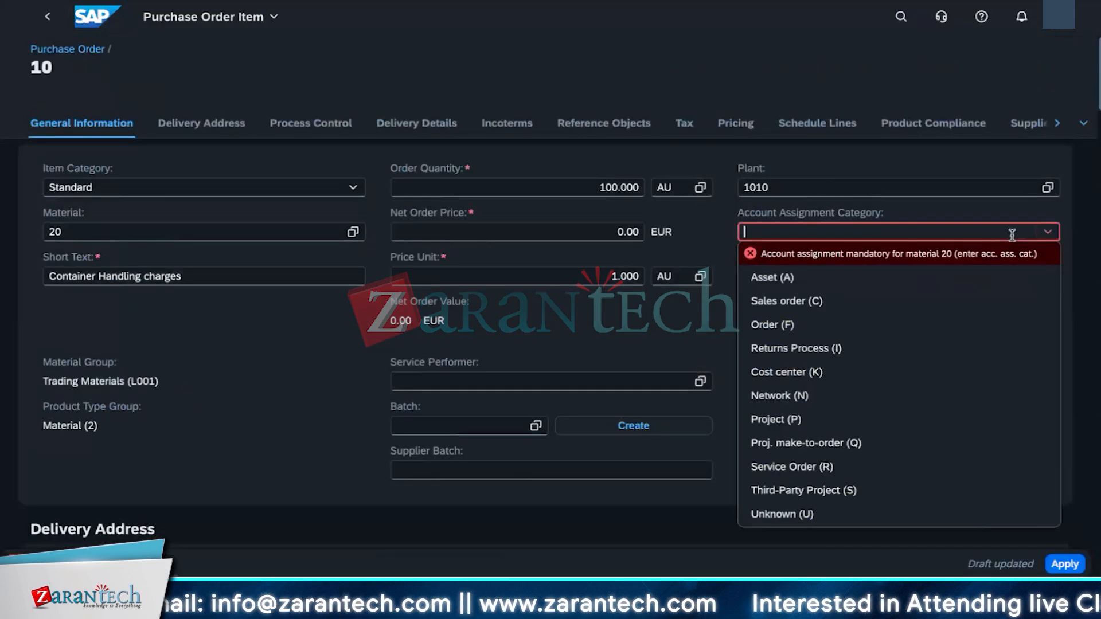
pyautogui.click(779, 280)
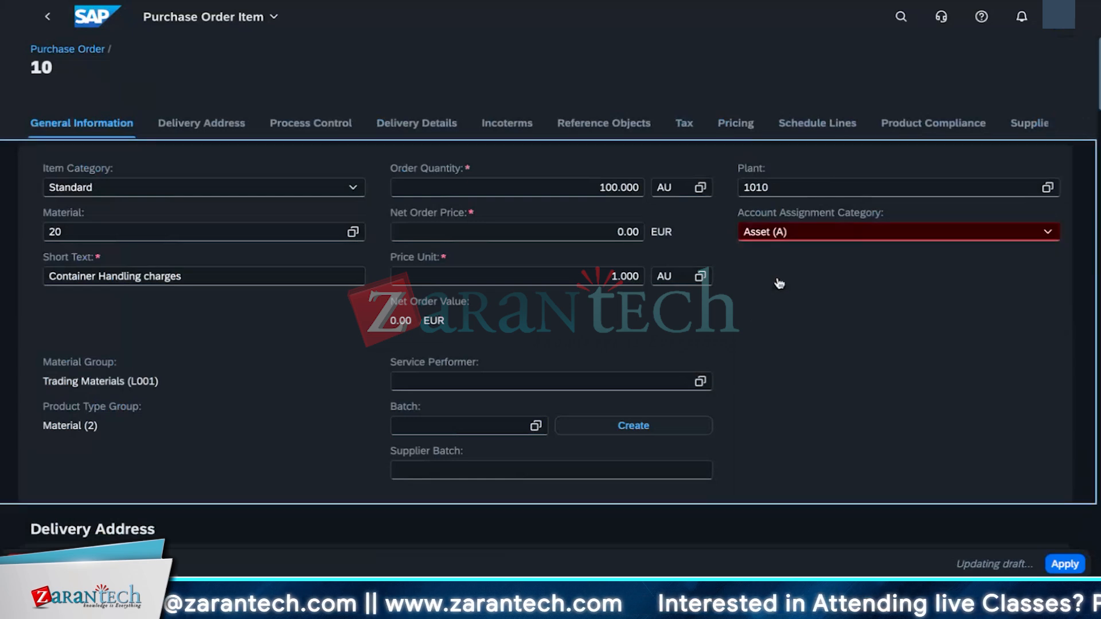
pyautogui.click(1065, 564)
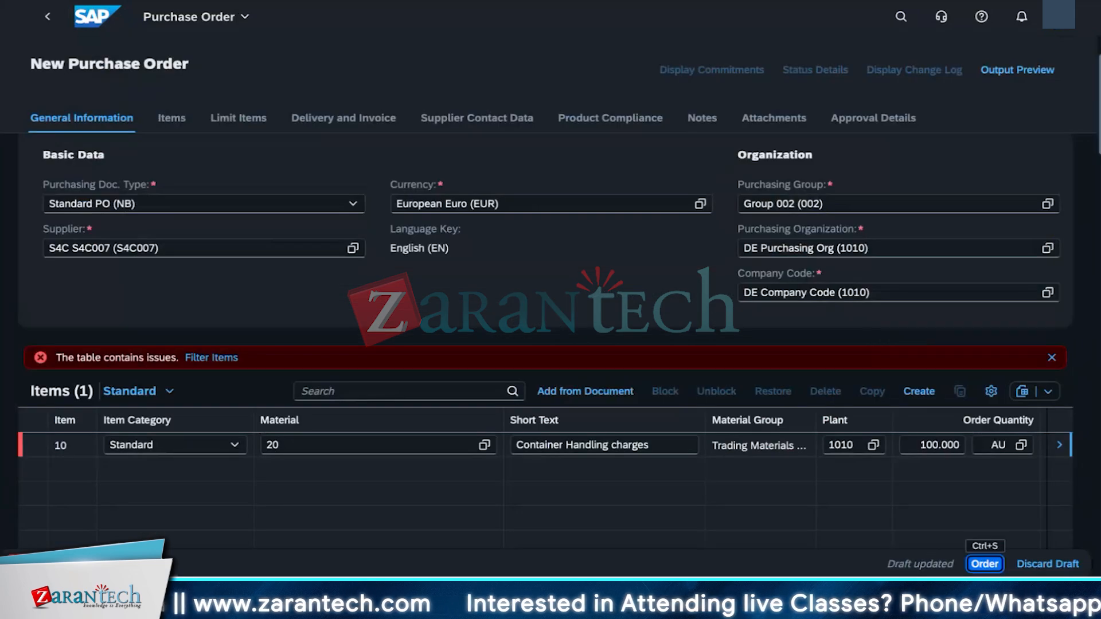
# Step: Try to order the purchase order and review the listed error messages
pyautogui.click(984, 564)
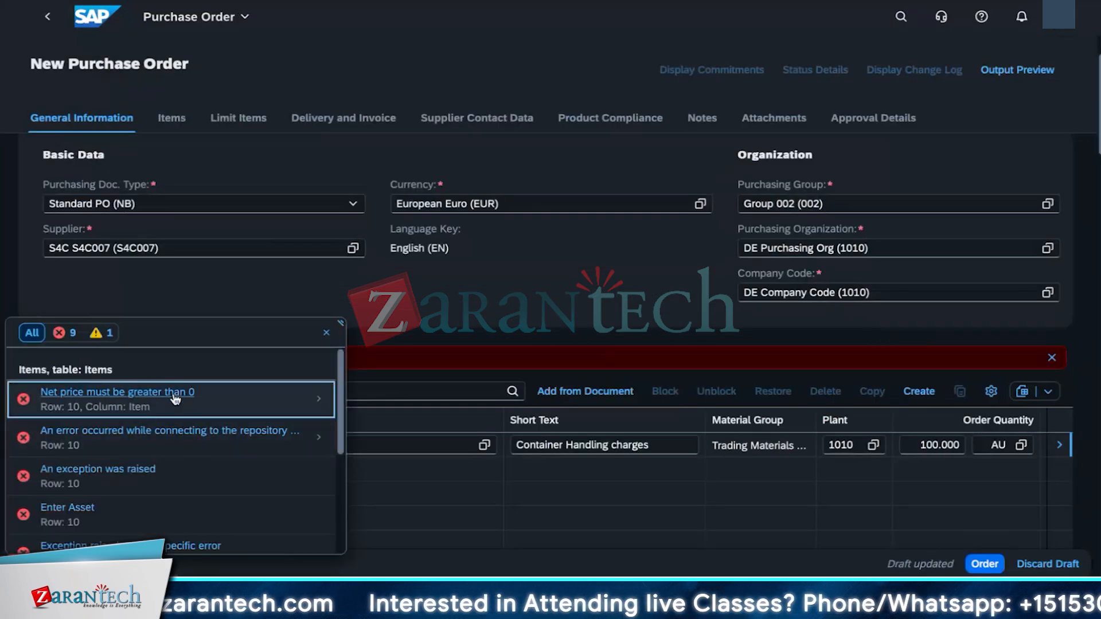
pyautogui.click(175, 398)
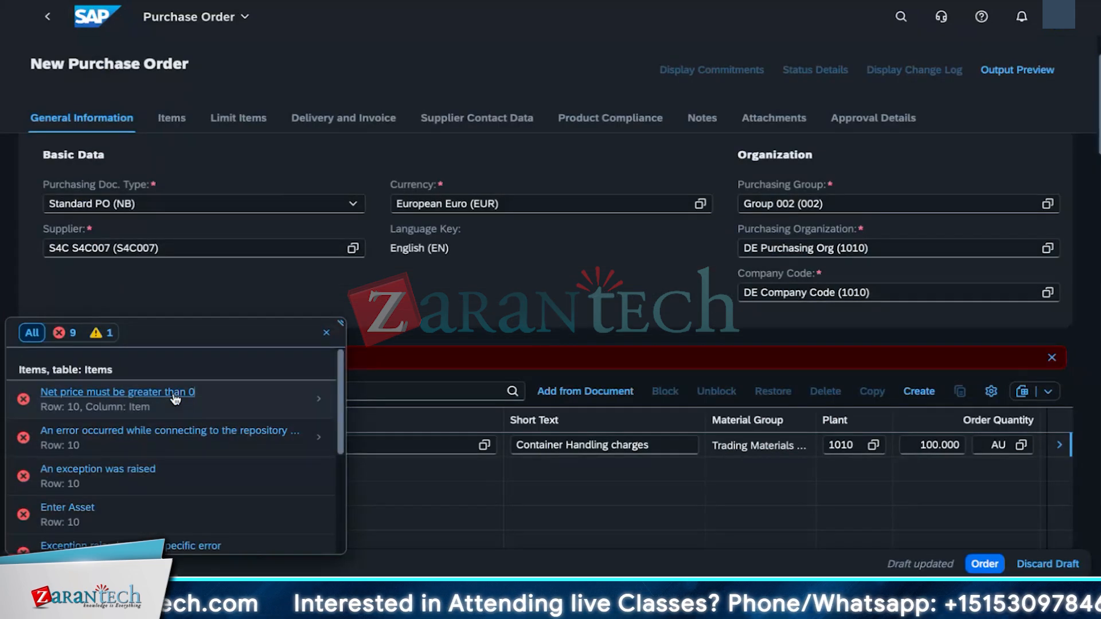
pyautogui.scroll(-3, 203, 510)
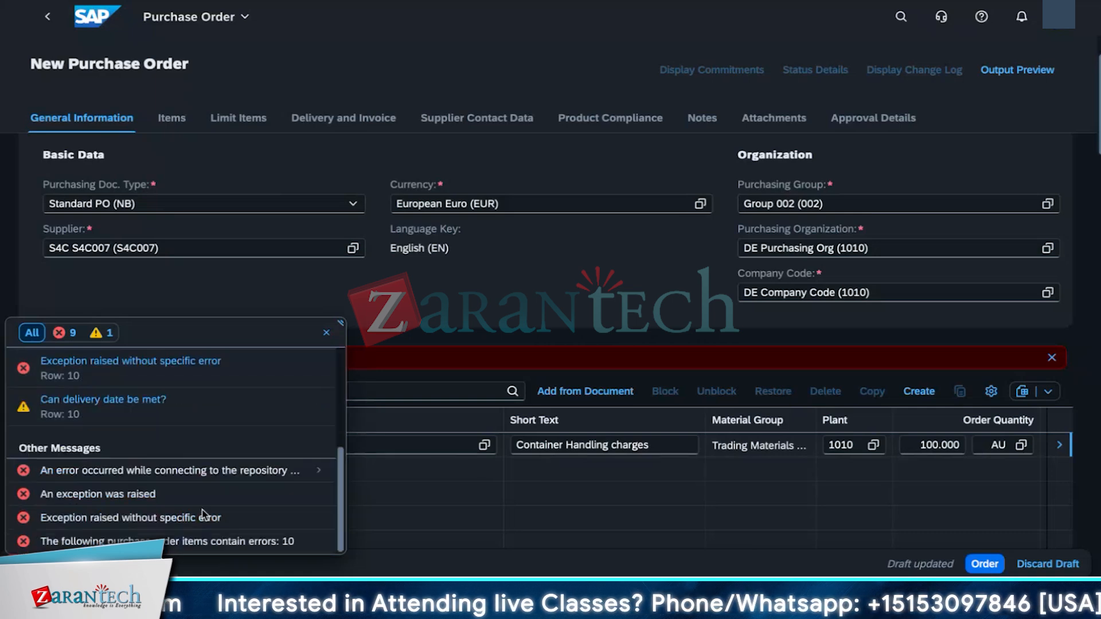
pyautogui.scroll(3, 203, 511)
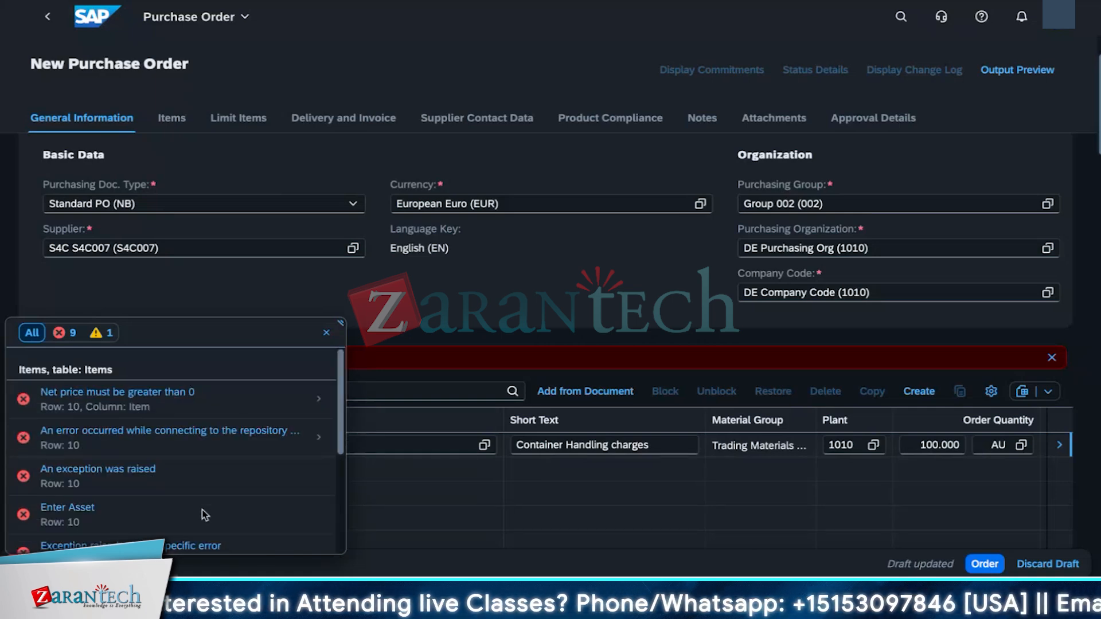
pyautogui.click(319, 399)
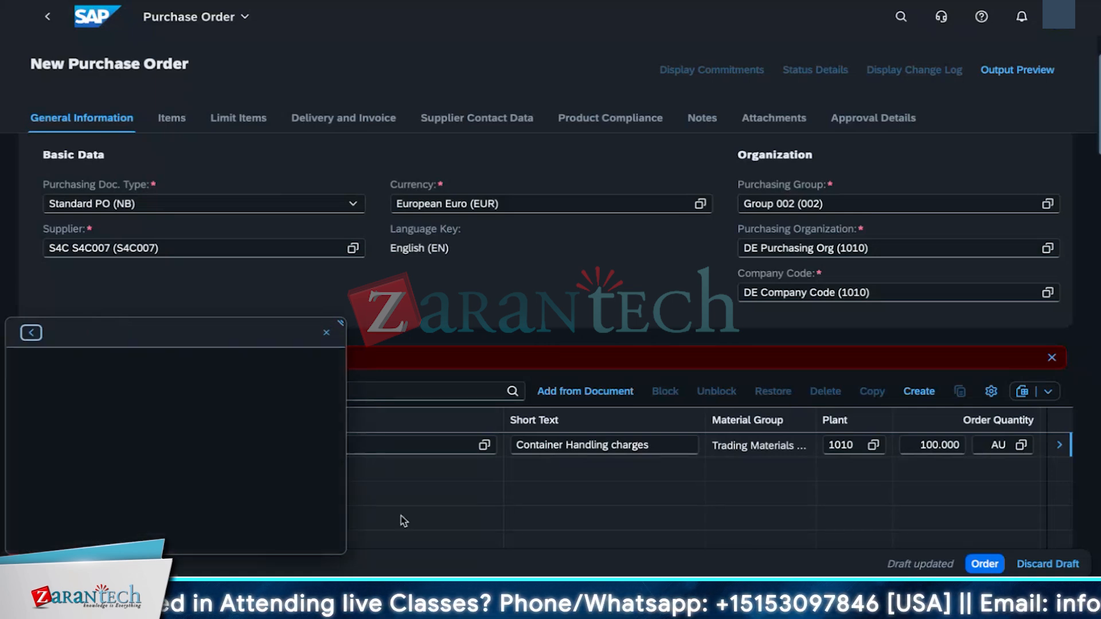
pyautogui.click(326, 332)
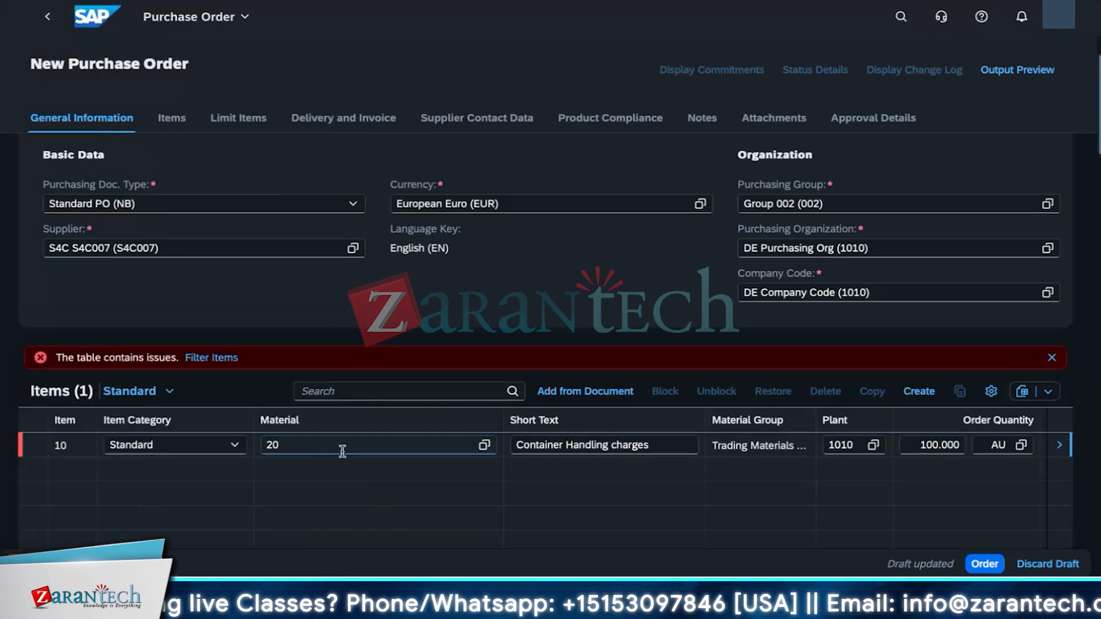
# Step: Open item 10 and set its order quantity to 10 AU and net order price to 200 EUR
pyautogui.click(1025, 456)
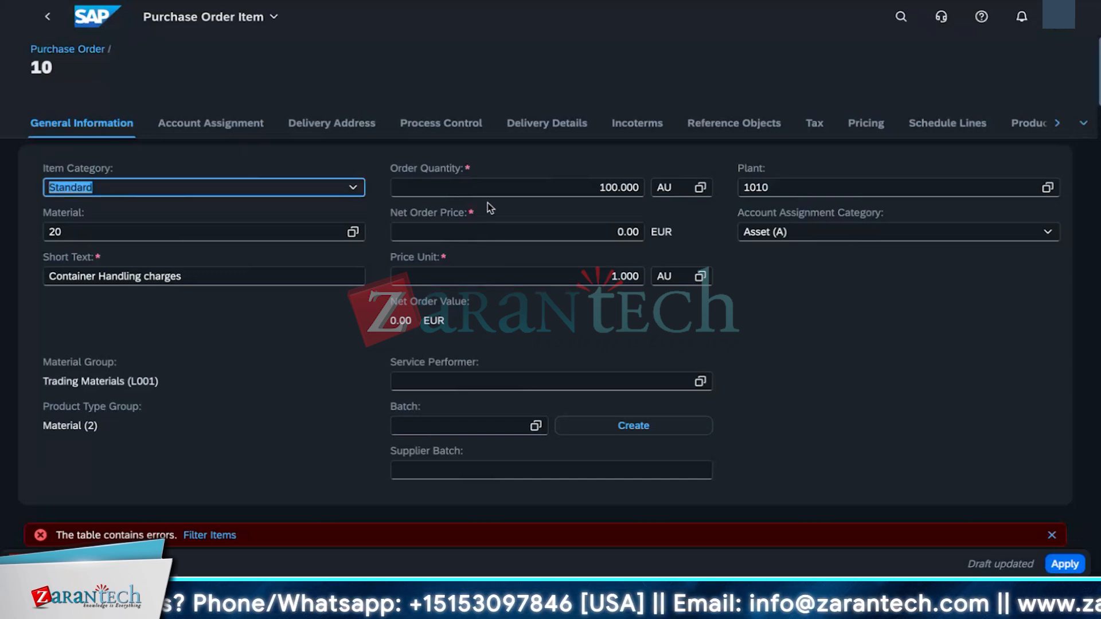
pyautogui.click(526, 232)
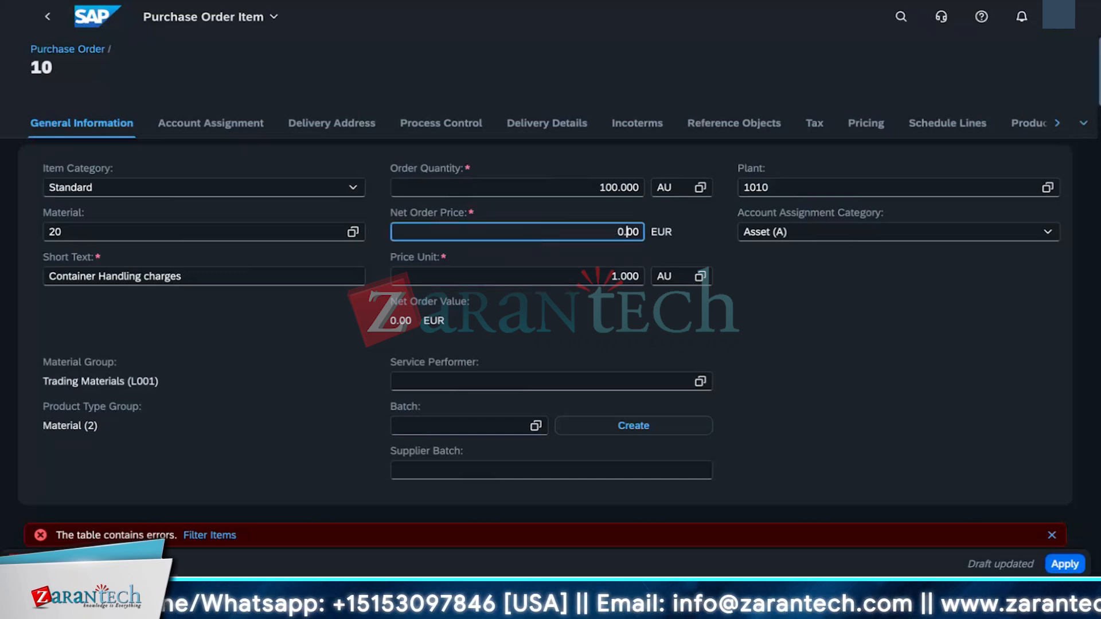
pyautogui.click(613, 193)
pyautogui.press('BackSpace')
pyautogui.click(582, 236)
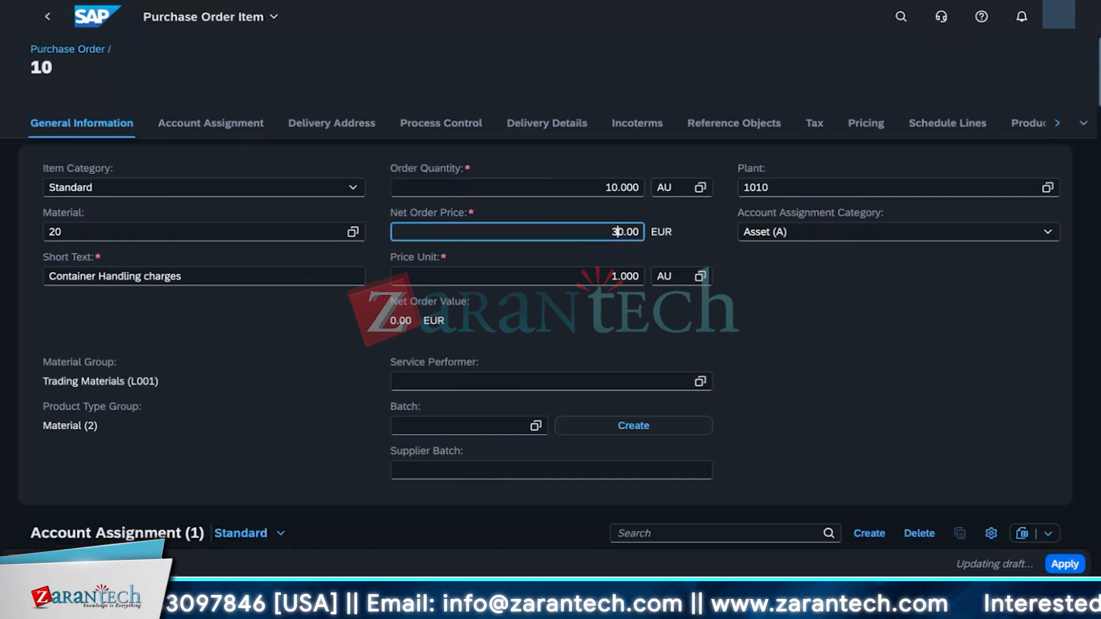
pyautogui.click(773, 305)
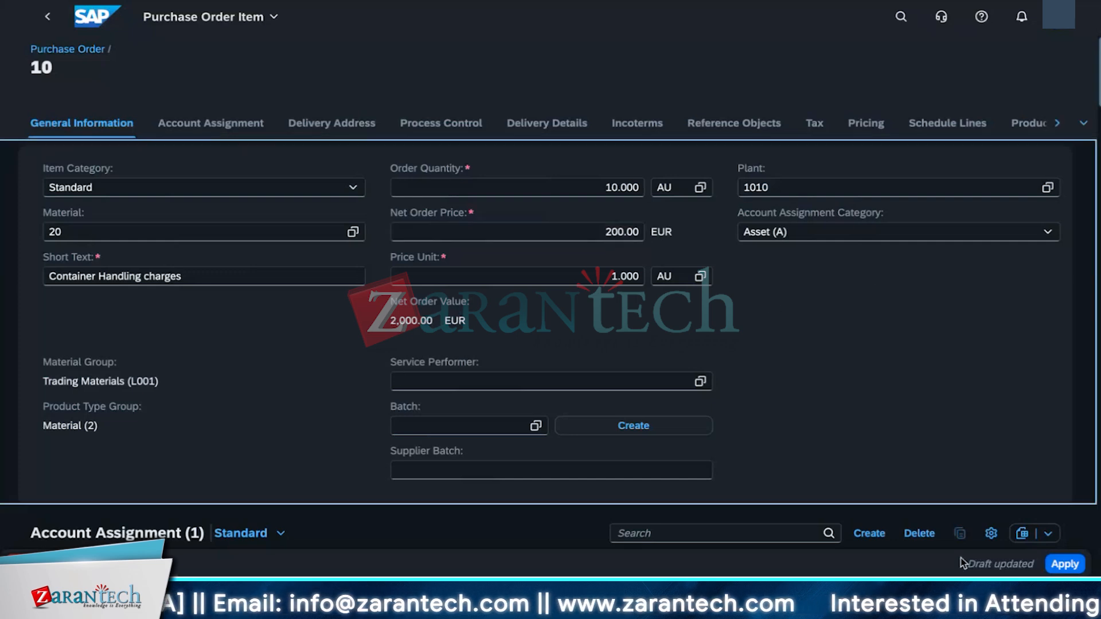
# Step: Add an account assignment line with cost center 10101201, Purch & Store 1 (DE)
pyautogui.click(869, 534)
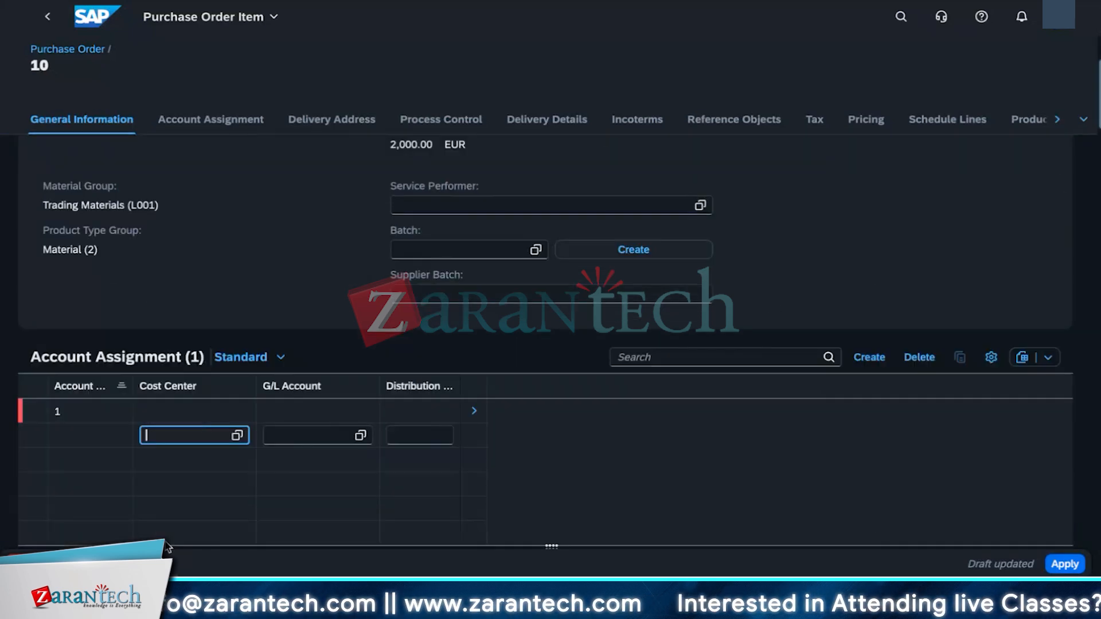
pyautogui.click(234, 439)
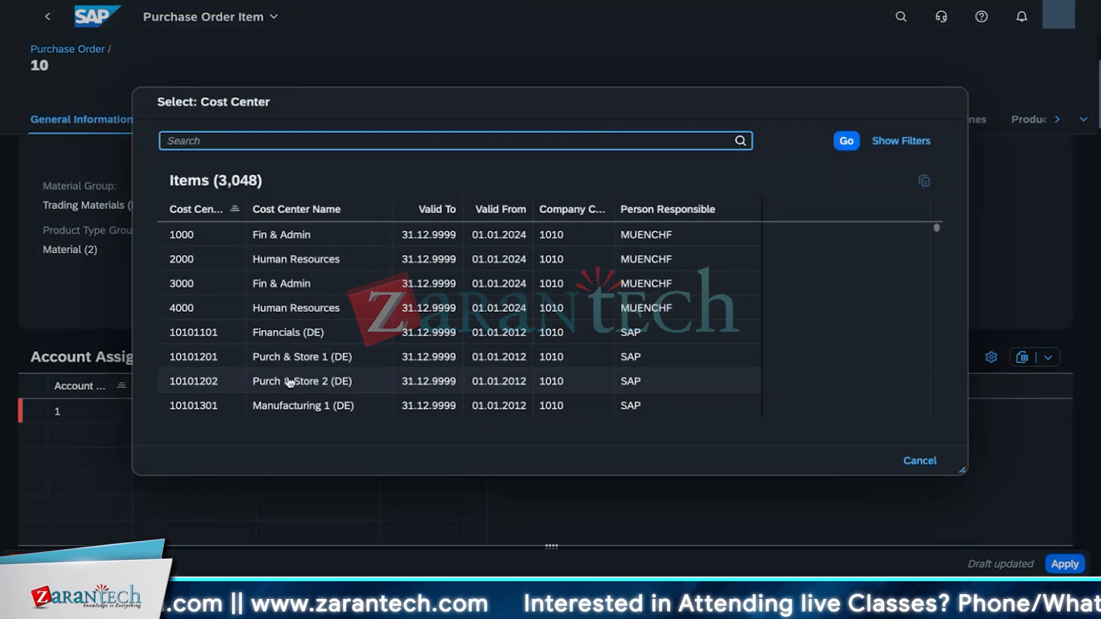
pyautogui.scroll(-2, 303, 325)
pyautogui.scroll(1, 307, 310)
pyautogui.click(307, 283)
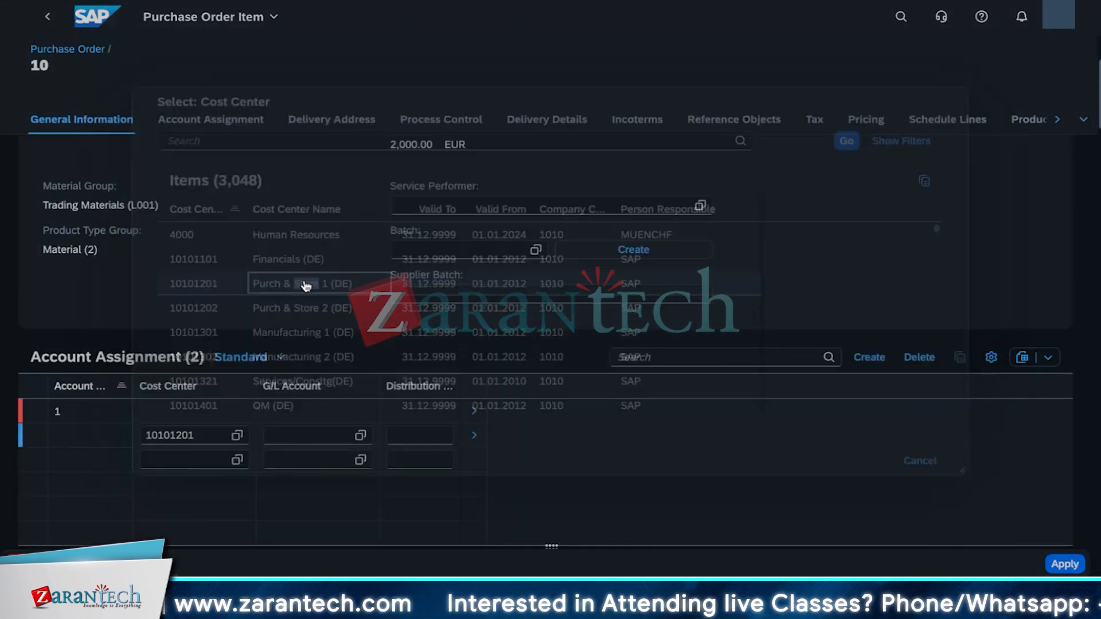
# Step: Set the new line's G/L account to 18030000, Long T Invest Unaff
pyautogui.click(362, 435)
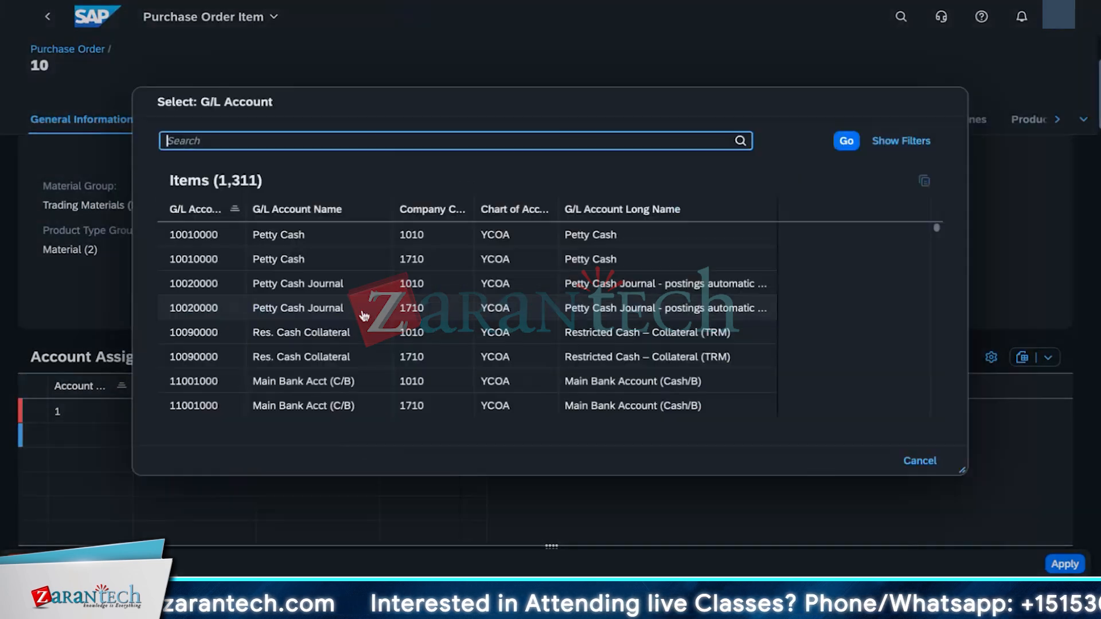
pyautogui.scroll(-6, 259, 345)
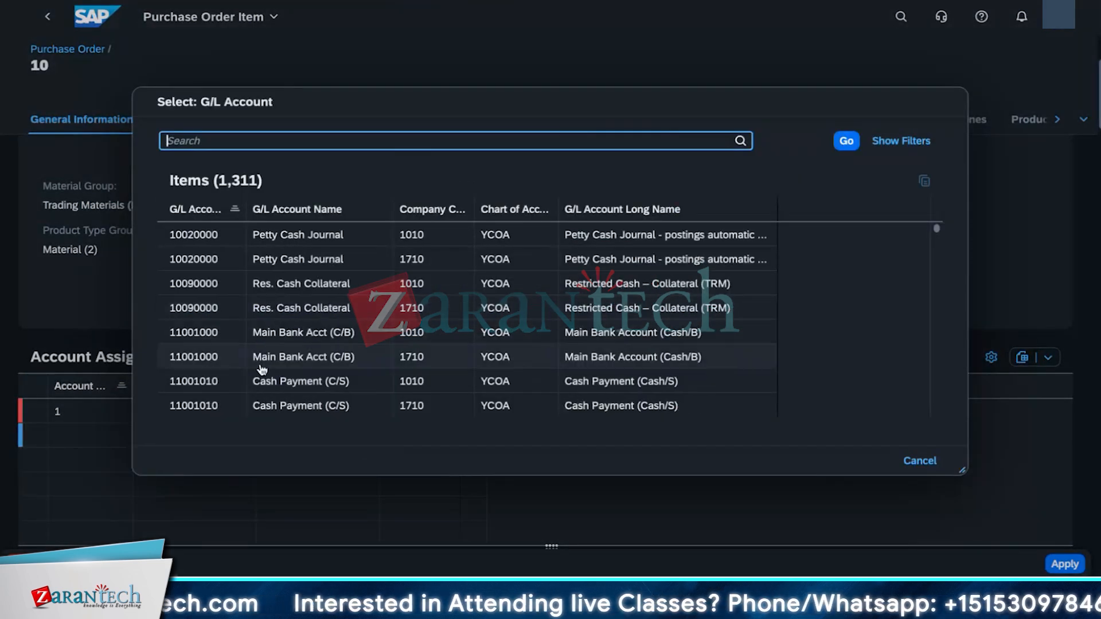
pyautogui.scroll(-15, 259, 376)
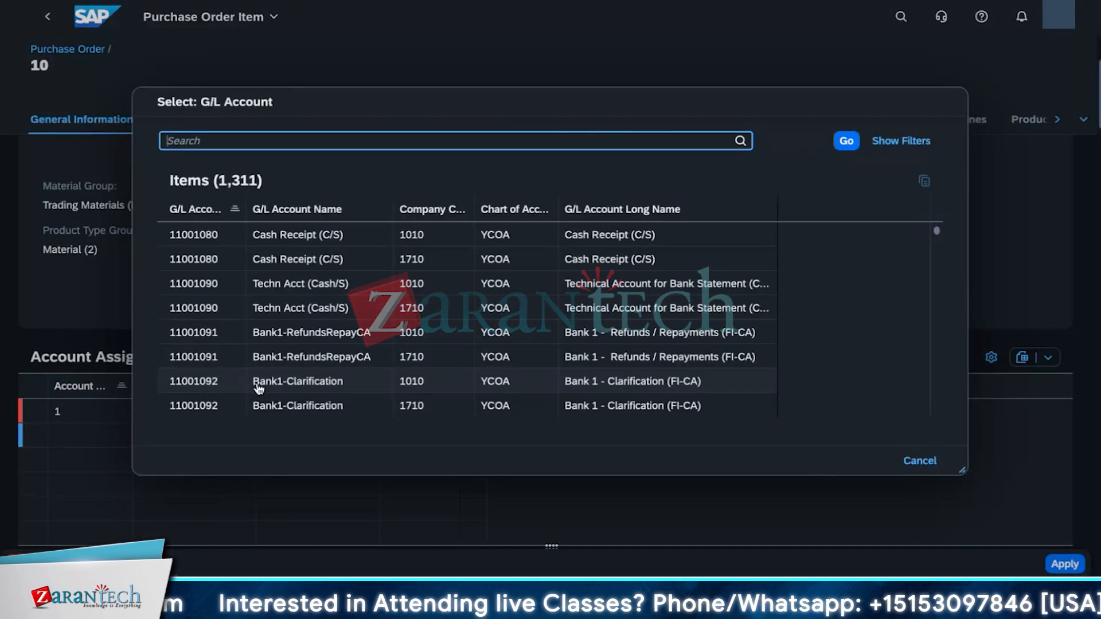
pyautogui.scroll(-15, 256, 392)
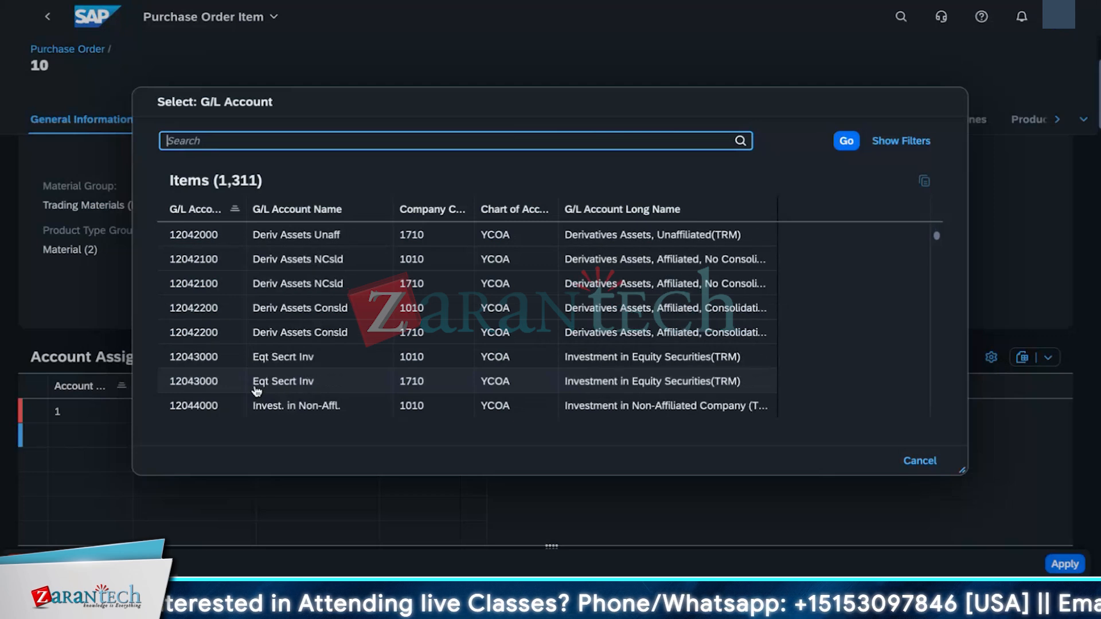
pyautogui.scroll(-15, 259, 392)
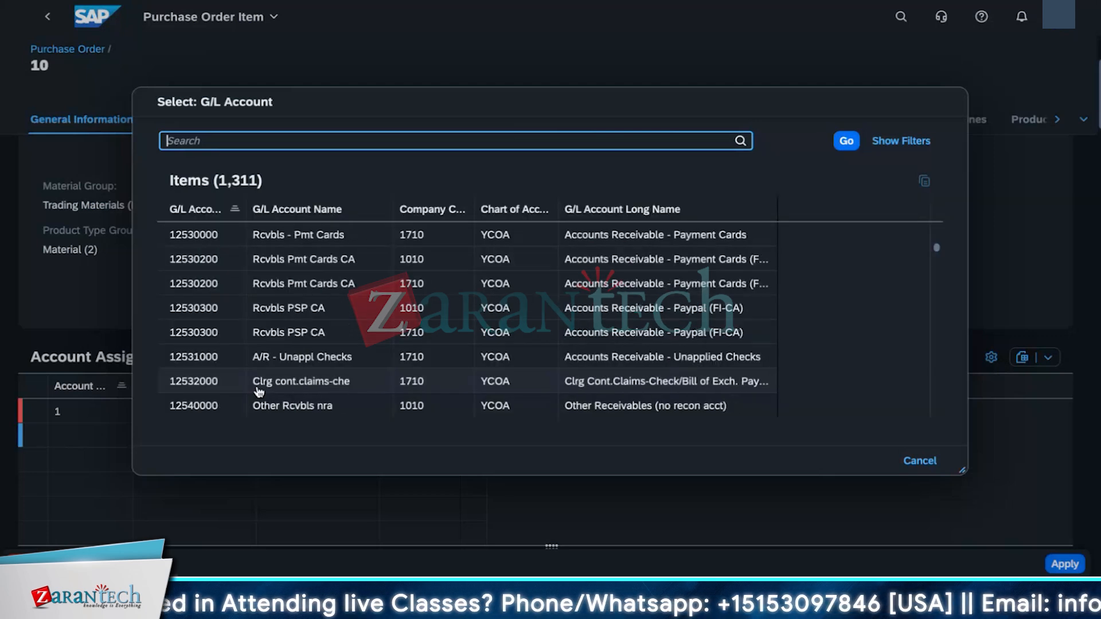
pyautogui.scroll(-10, 289, 392)
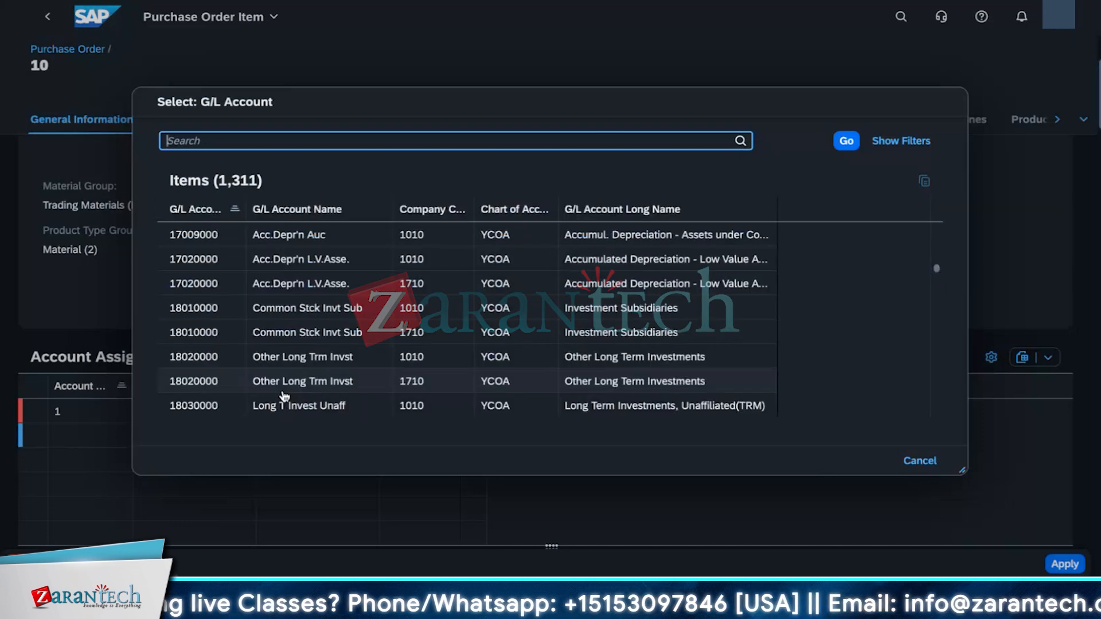
pyautogui.click(258, 403)
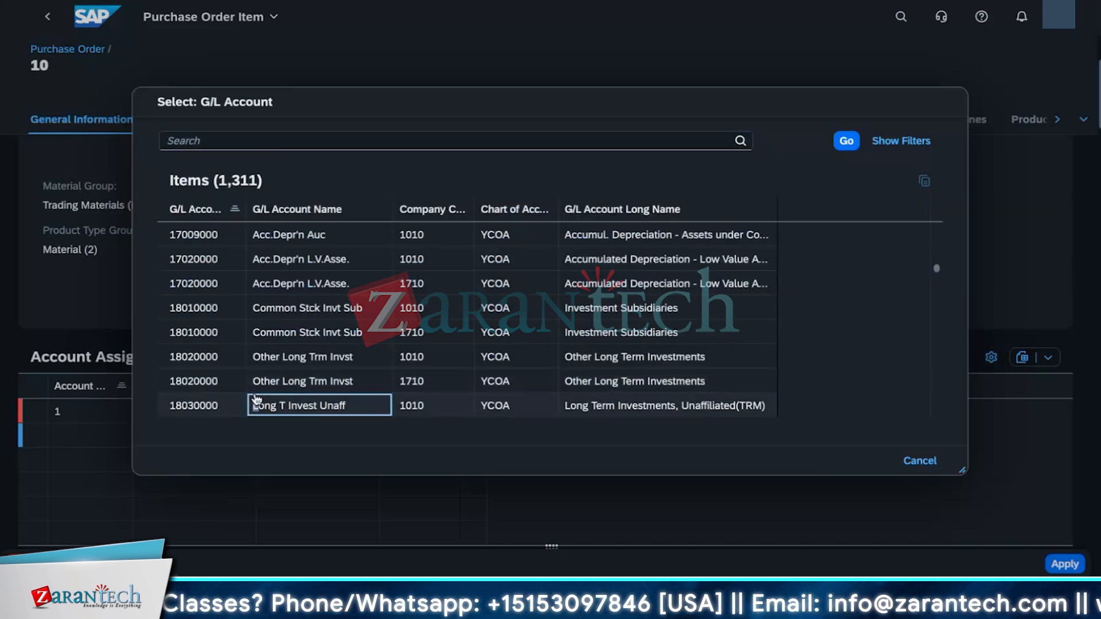
pyautogui.press('Tab')
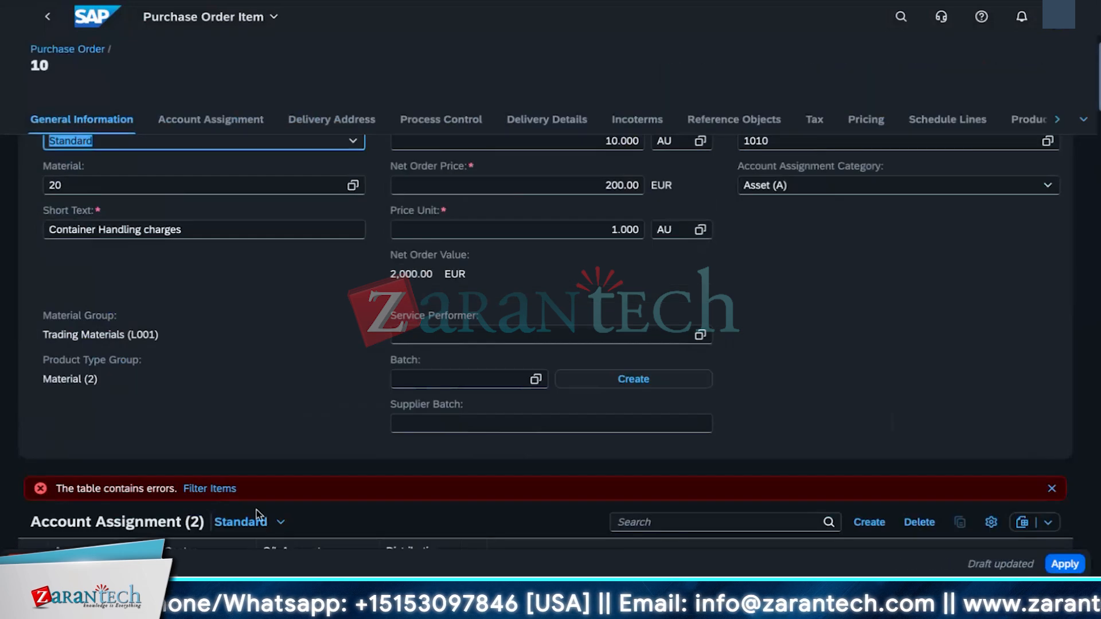
# Step: Delete the second account assignment line
pyautogui.scroll(-6, 256, 515)
pyautogui.click(50, 275)
pyautogui.click(318, 247)
pyautogui.click(192, 295)
pyautogui.click(919, 193)
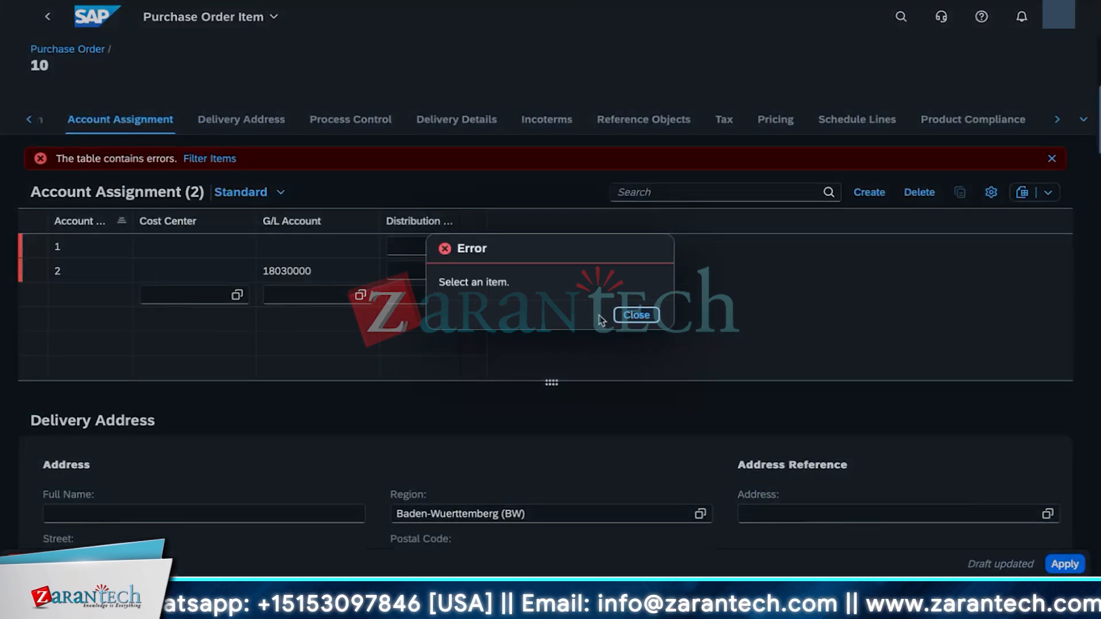
pyautogui.click(636, 314)
pyautogui.click(39, 277)
pyautogui.click(39, 277)
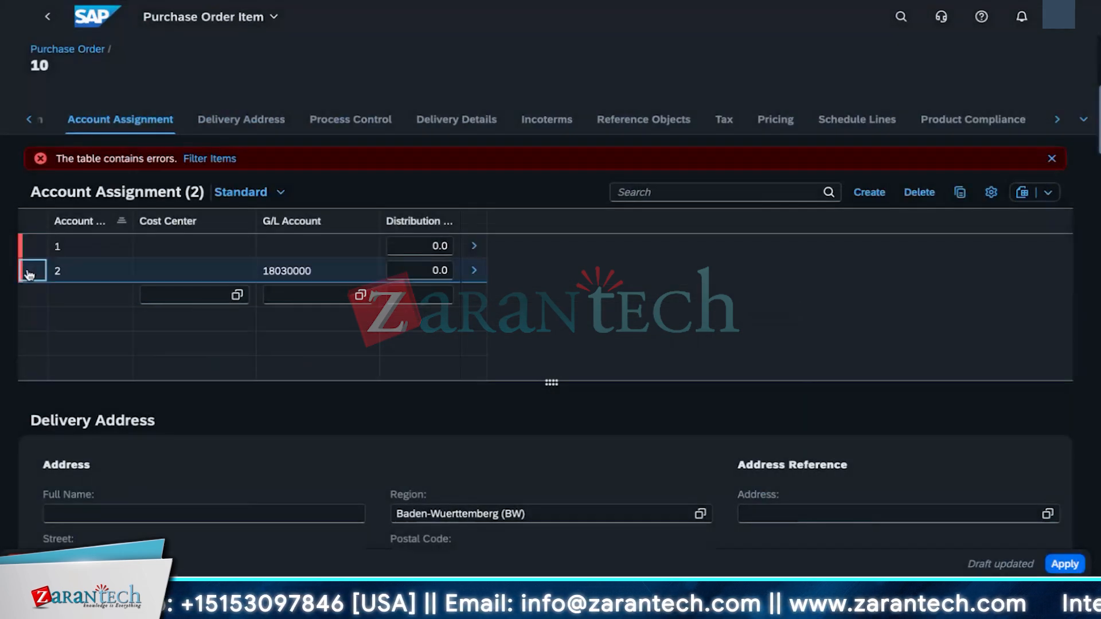
pyautogui.click(919, 192)
pyautogui.click(579, 321)
# Step: Open the G/L account value help for the remaining account assignment line and browse the listed accounts
pyautogui.click(221, 249)
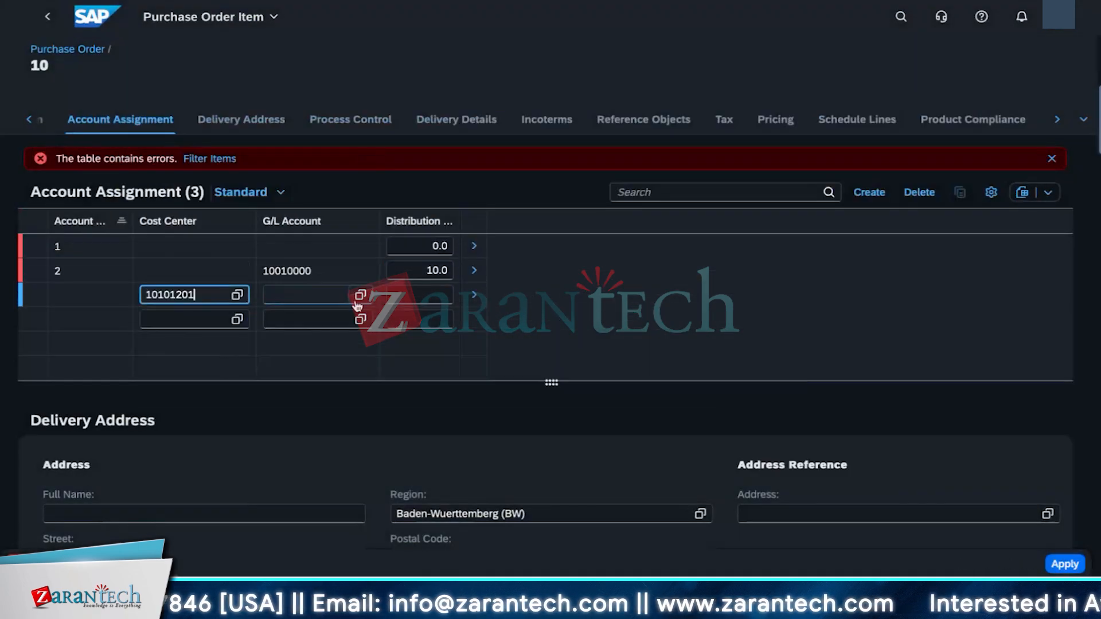
pyautogui.click(360, 294)
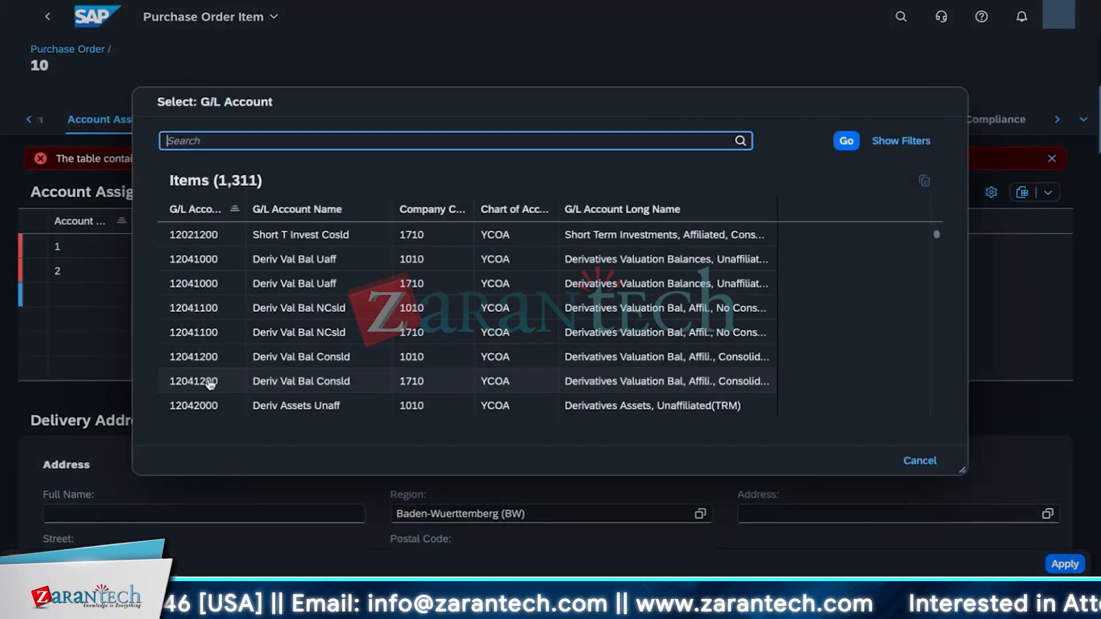
pyautogui.scroll(-10, 201, 380)
pyautogui.click(195, 400)
pyautogui.scroll(-15, 573, 344)
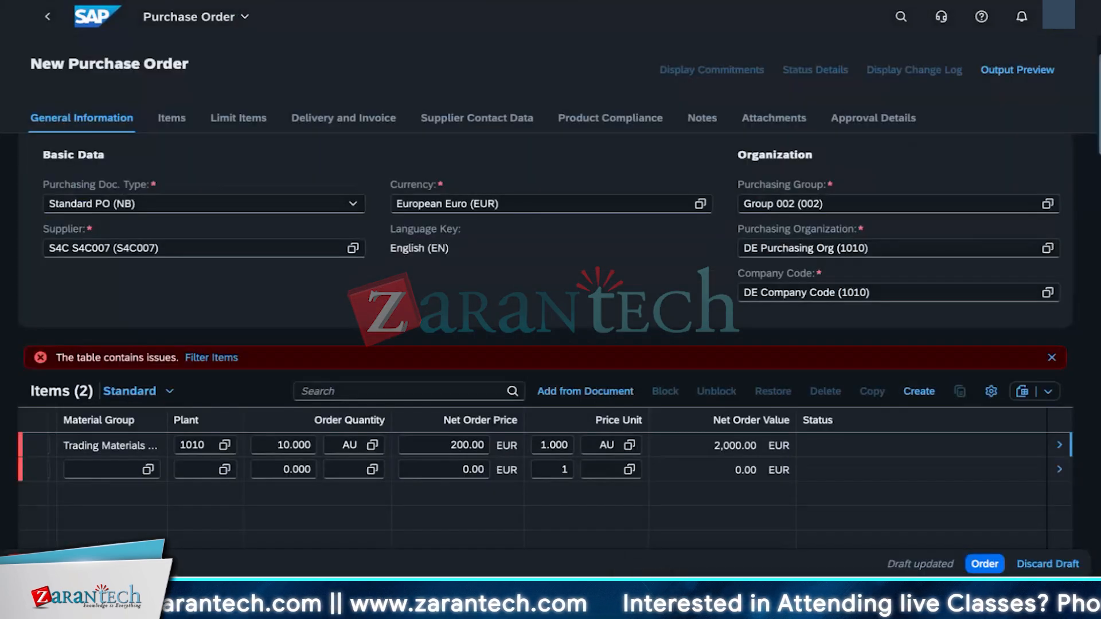
# Step: Add a second item line to the purchase order's items table
pyautogui.click(559, 310)
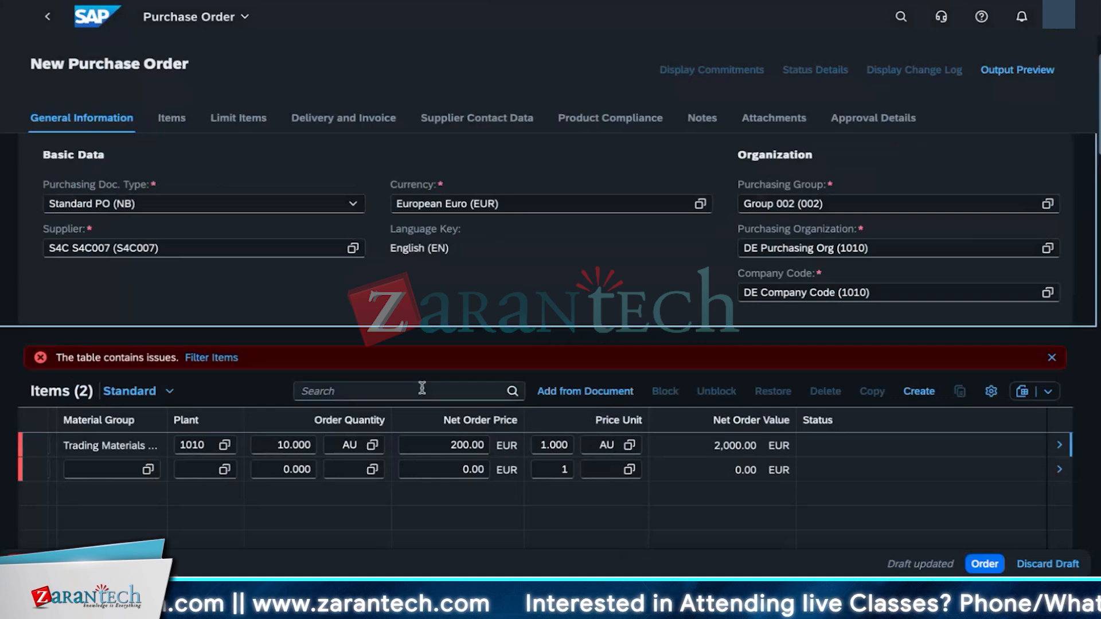
pyautogui.moveTo(496, 580); pyautogui.dragTo(172, 577)
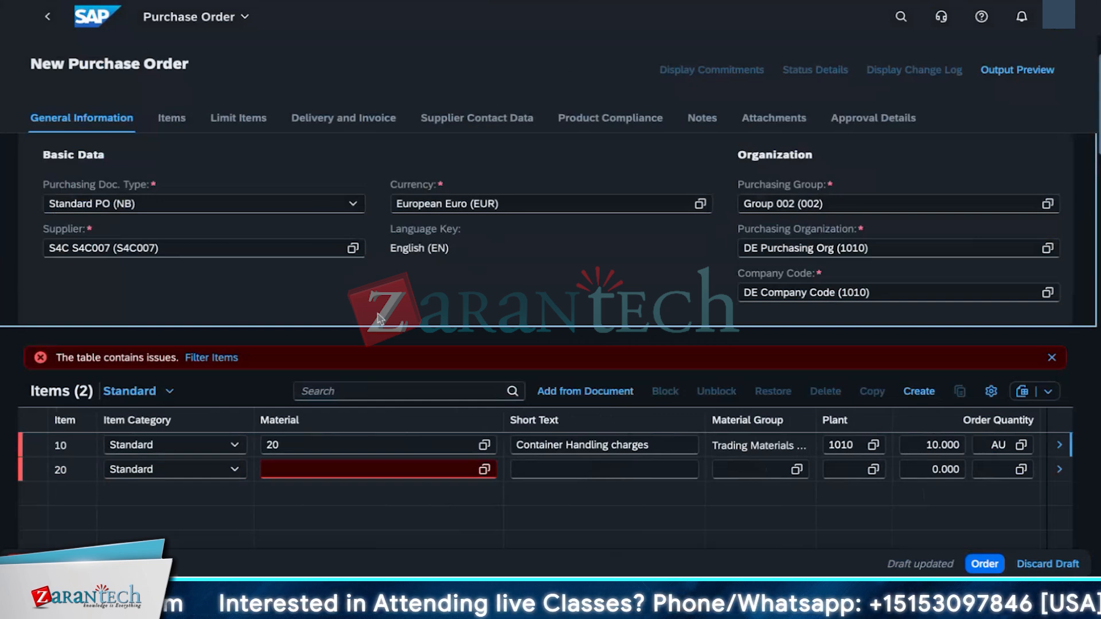
# Step: Discard the current purchase order draft
pyautogui.scroll(-15, 239, 418)
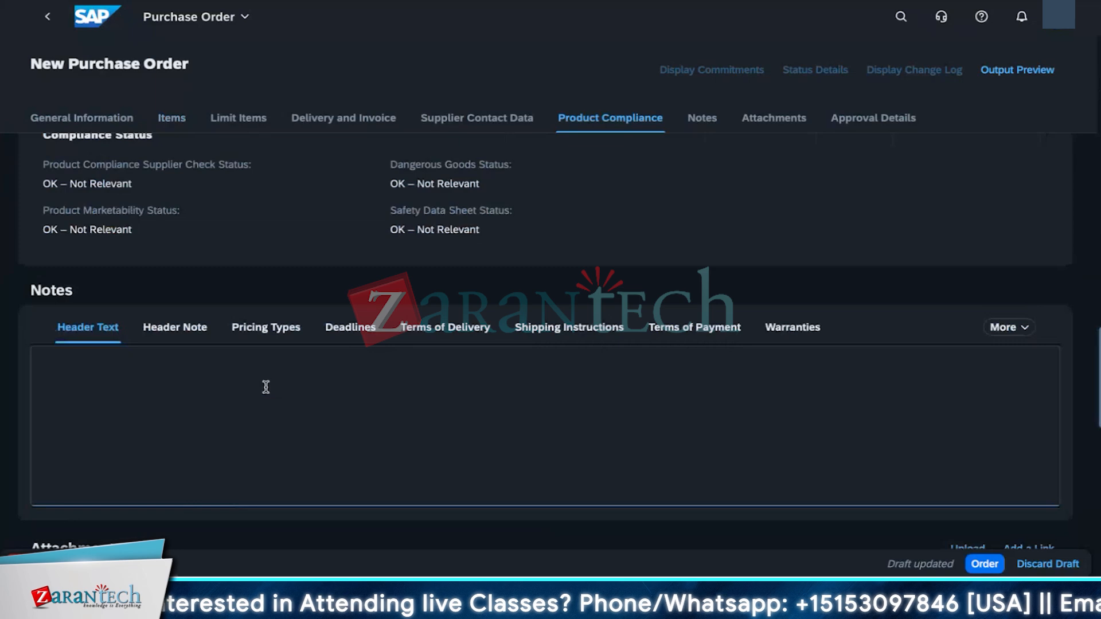
pyautogui.scroll(-1, 266, 387)
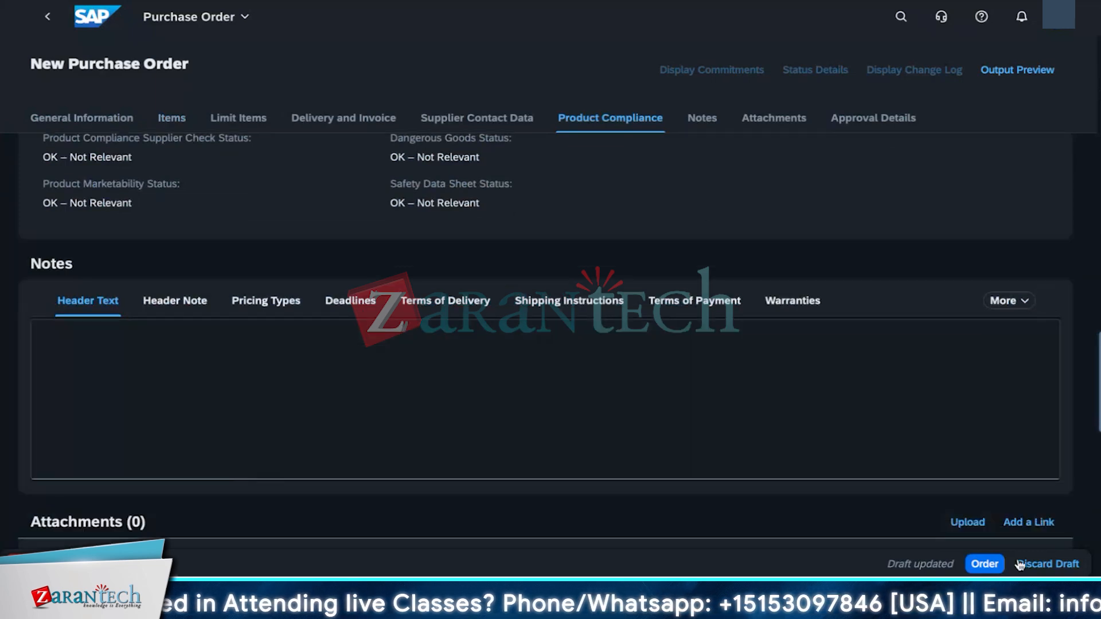
pyautogui.click(1040, 565)
pyautogui.click(978, 524)
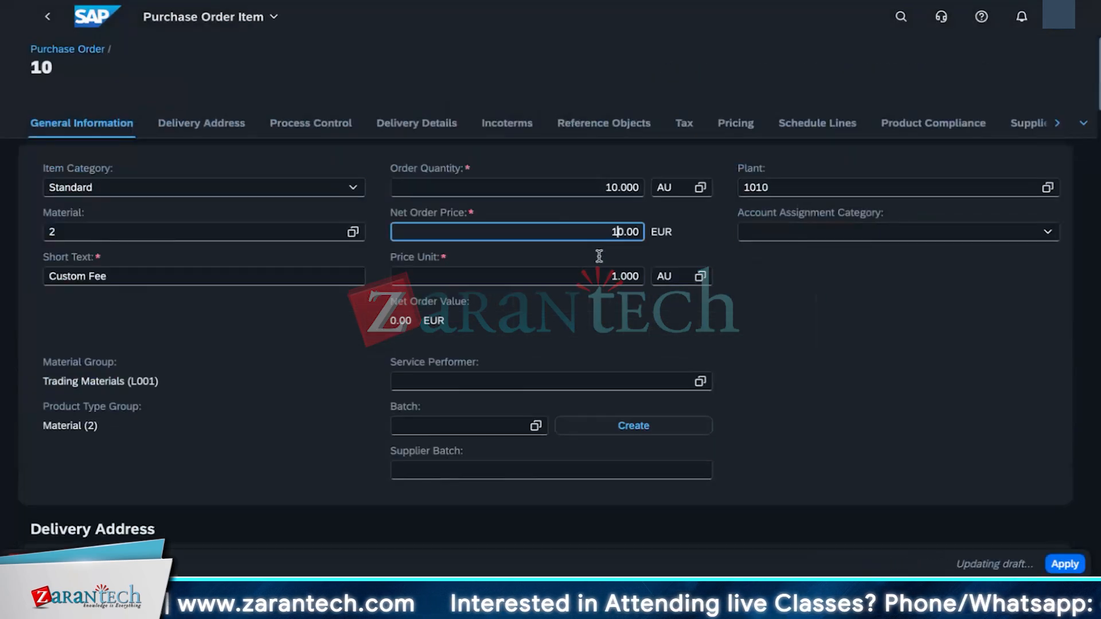
# Step: Set item 10's account assignment category to Project (P) and review the account assignment error messages
pyautogui.click(830, 232)
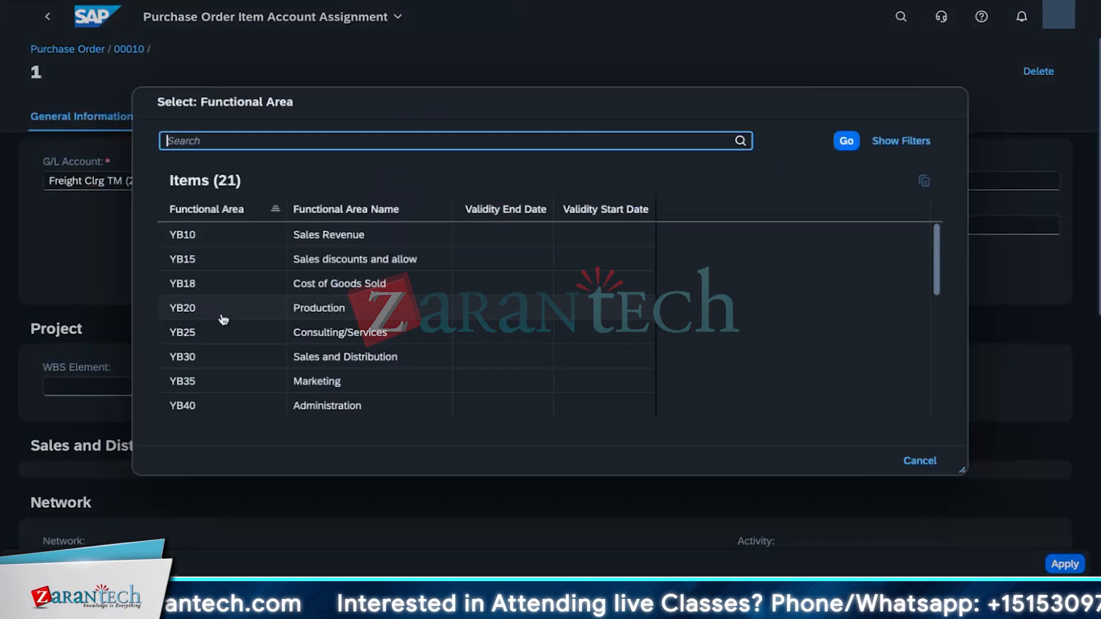
pyautogui.scroll(-5, 224, 320)
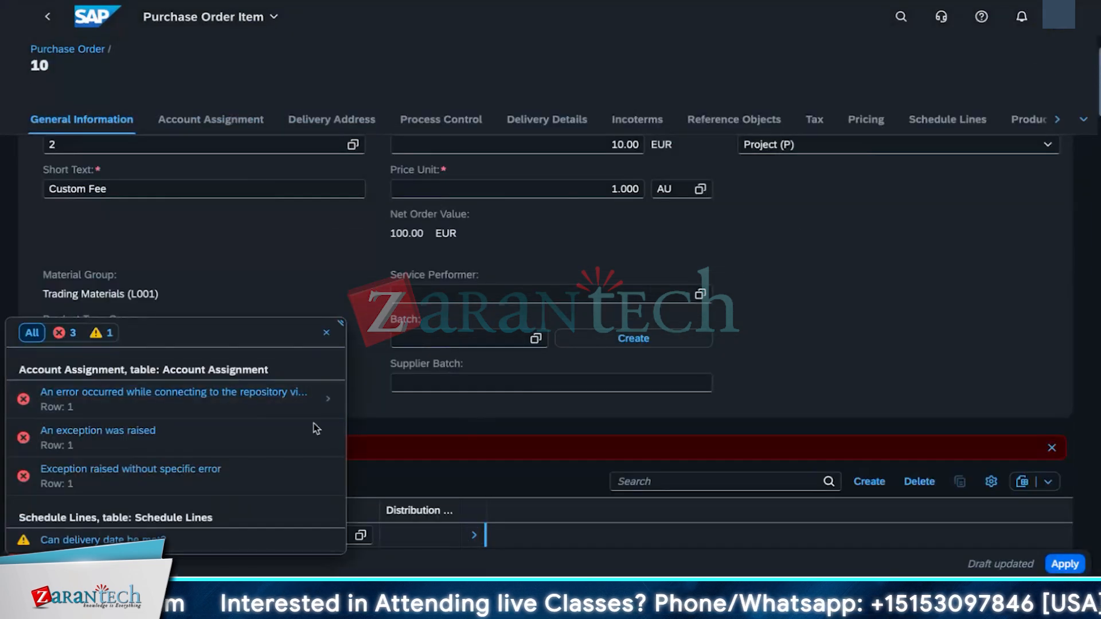
pyautogui.click(280, 394)
pyautogui.click(325, 334)
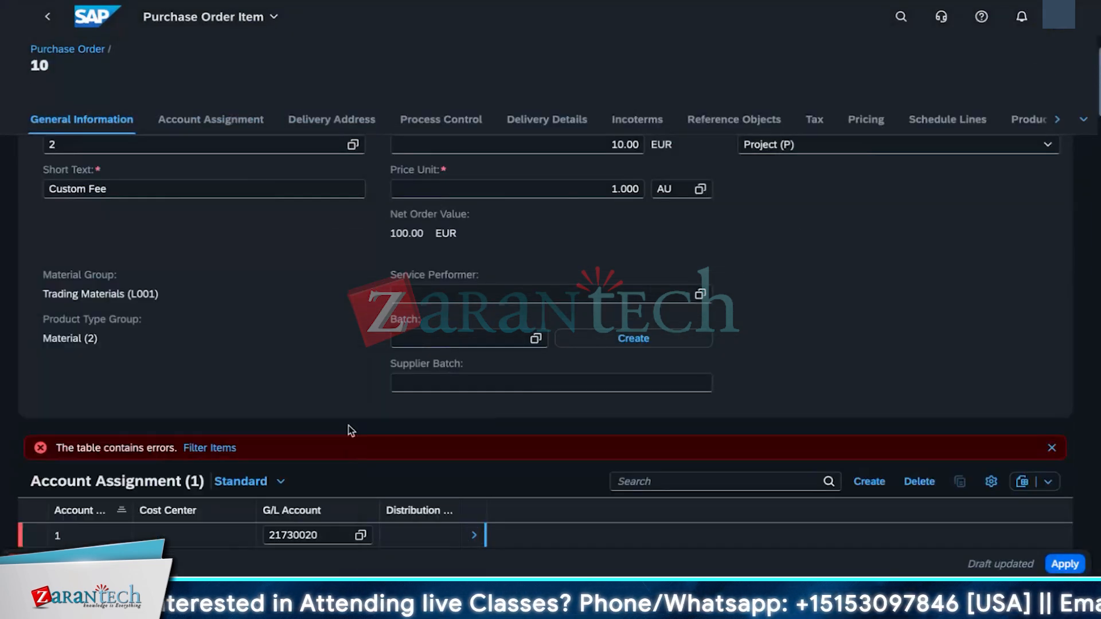
pyautogui.click(1051, 448)
pyautogui.click(245, 261)
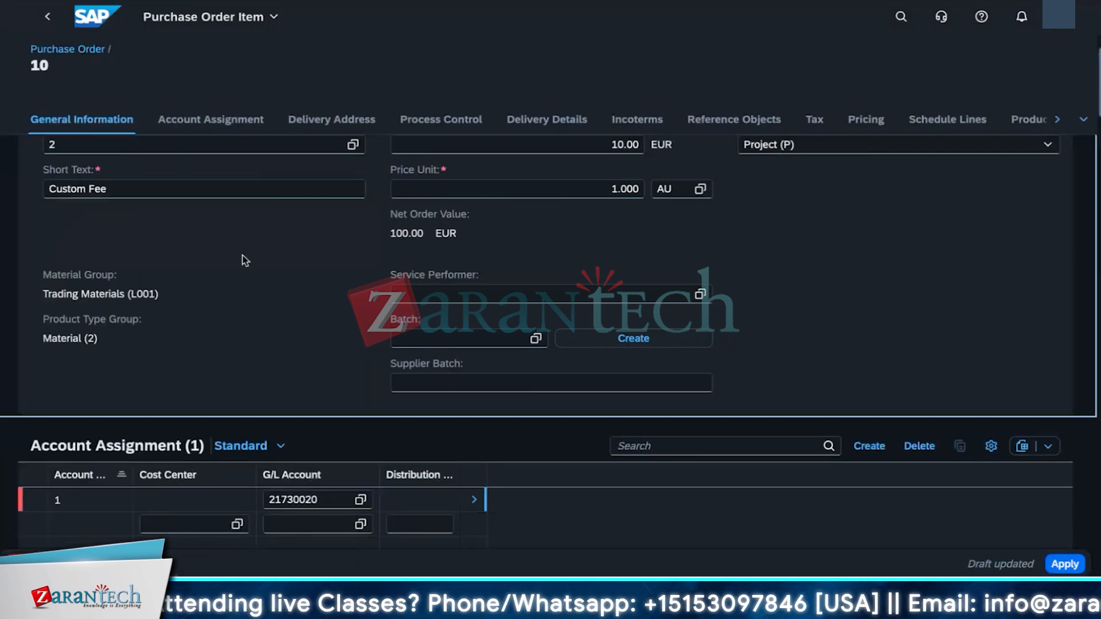
pyautogui.scroll(-10, 177, 508)
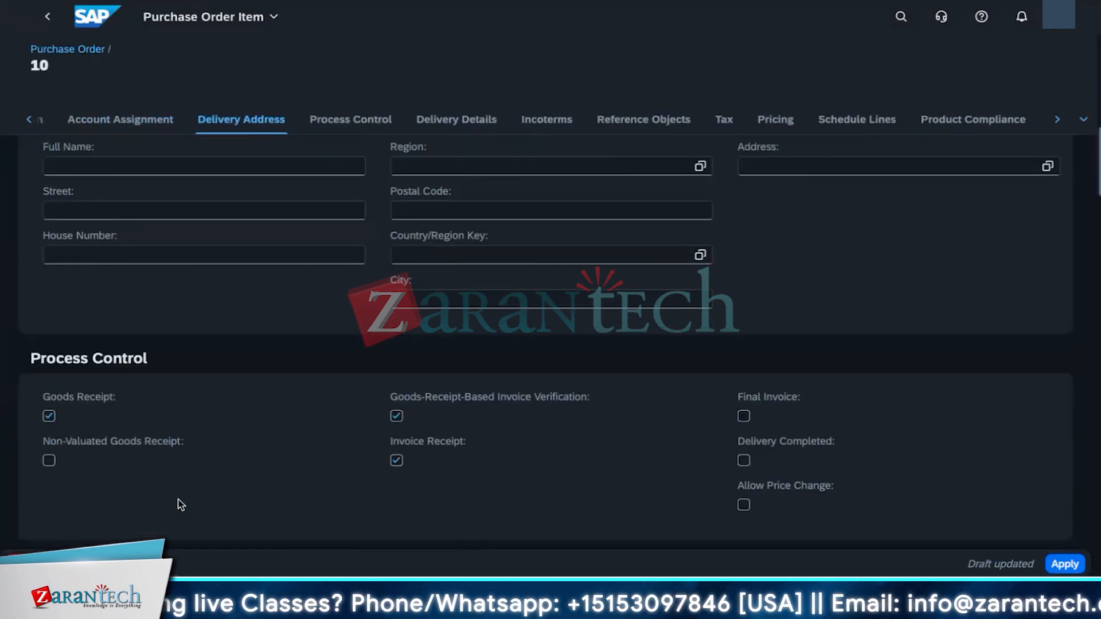
pyautogui.scroll(1, 177, 499)
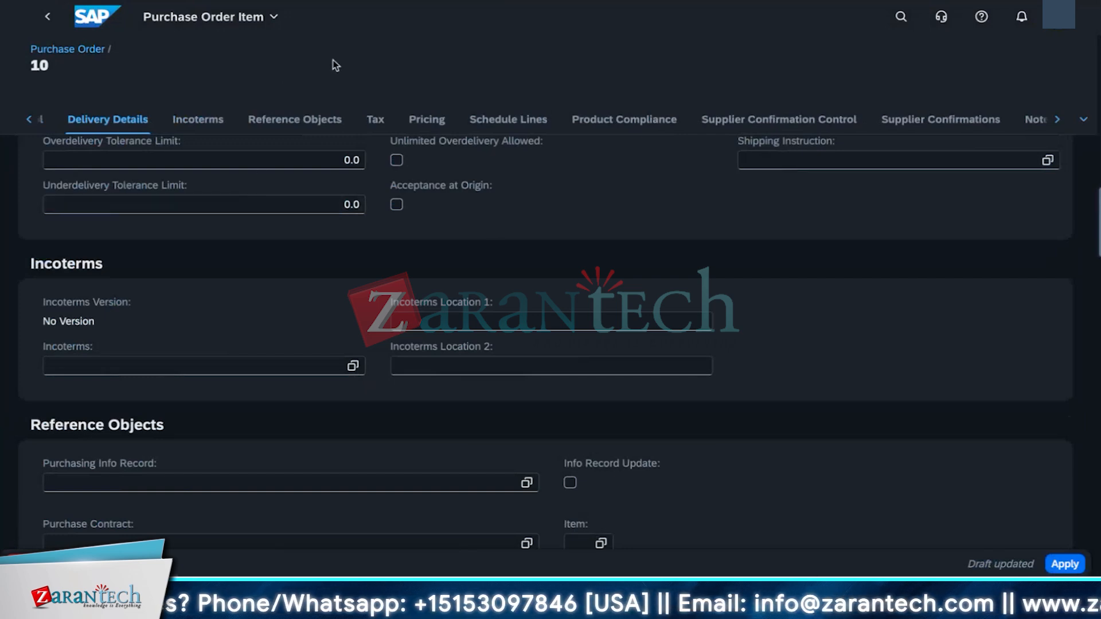
pyautogui.click(836, 253)
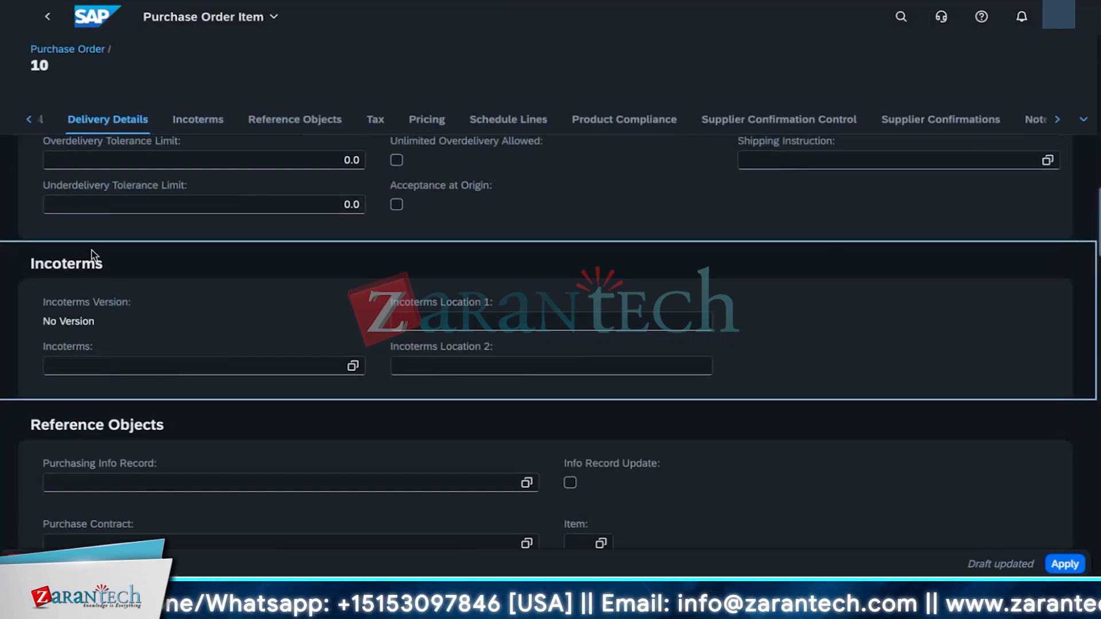
pyautogui.click(248, 60)
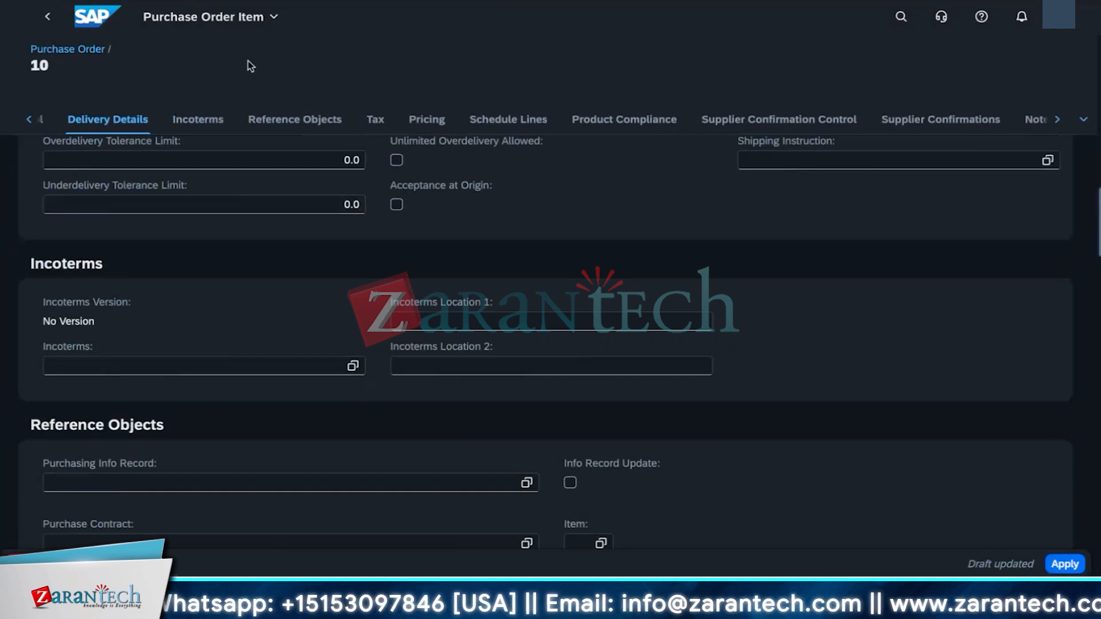
# Step: Return from the item details to the purchase order and submit it as an order
pyautogui.click(44, 21)
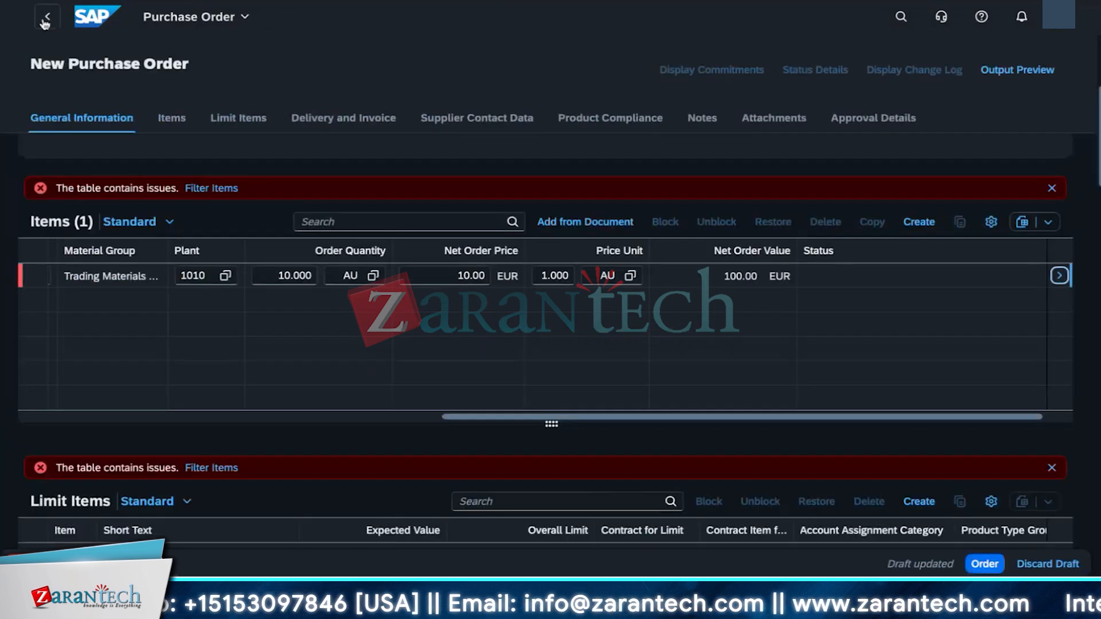
pyautogui.click(45, 22)
pyautogui.click(516, 356)
pyautogui.click(606, 399)
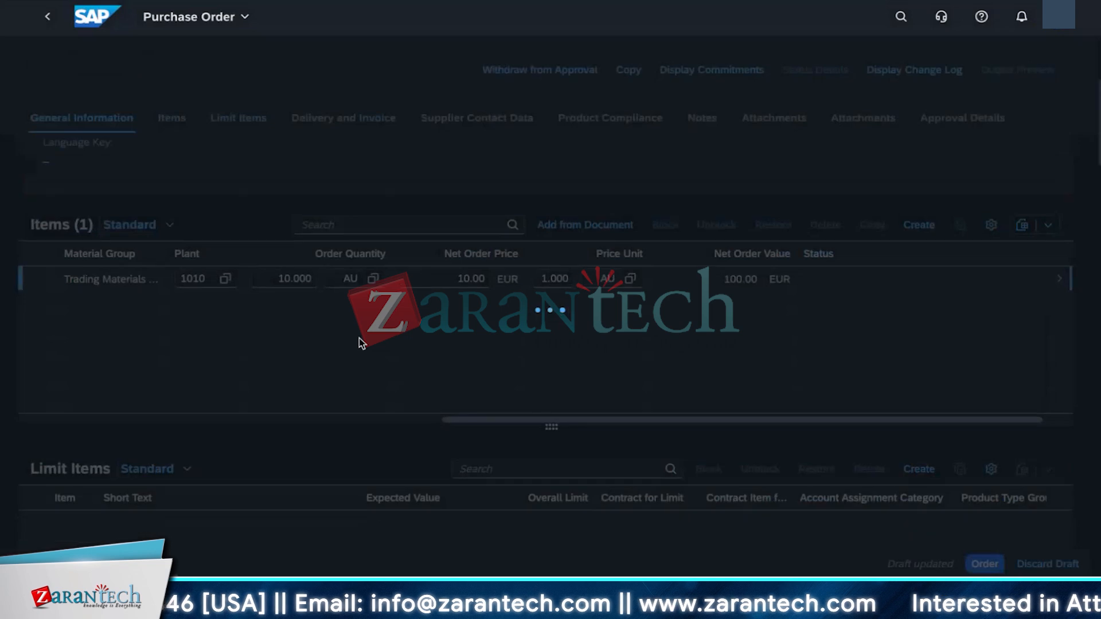